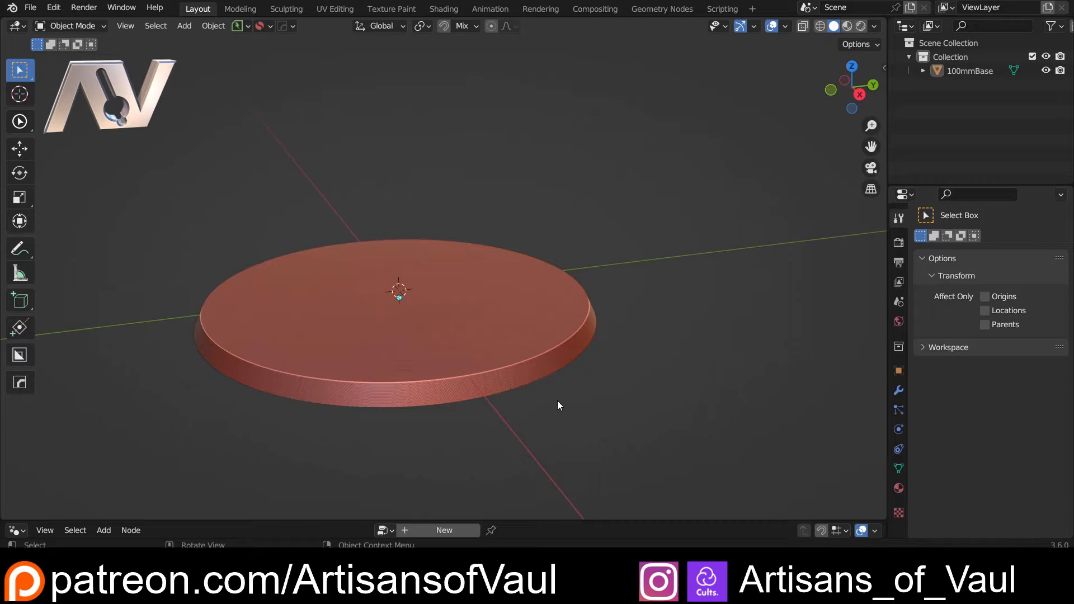
# Add a cube mesh at the centre of the circular base, viewed from the side.
pyautogui.moveTo(365, 307); pyautogui.dragTo(470, 274, button='middle')
pyautogui.click(860, 88)
pyautogui.scroll(3, 481, 249)
pyautogui.keyDown('shift'); pyautogui.moveTo(485, 312); pyautogui.dragTo(463, 257, button='middle'); pyautogui.keyUp('shift')
pyautogui.hotkey('shift', 'a')
pyautogui.moveTo(462, 256)
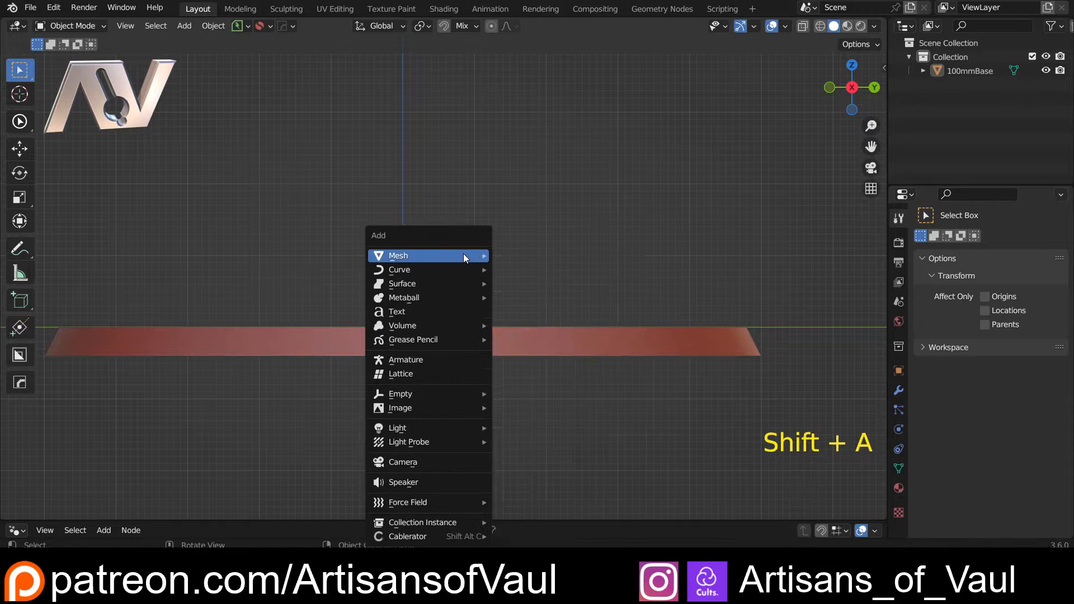
pyautogui.click(524, 284)
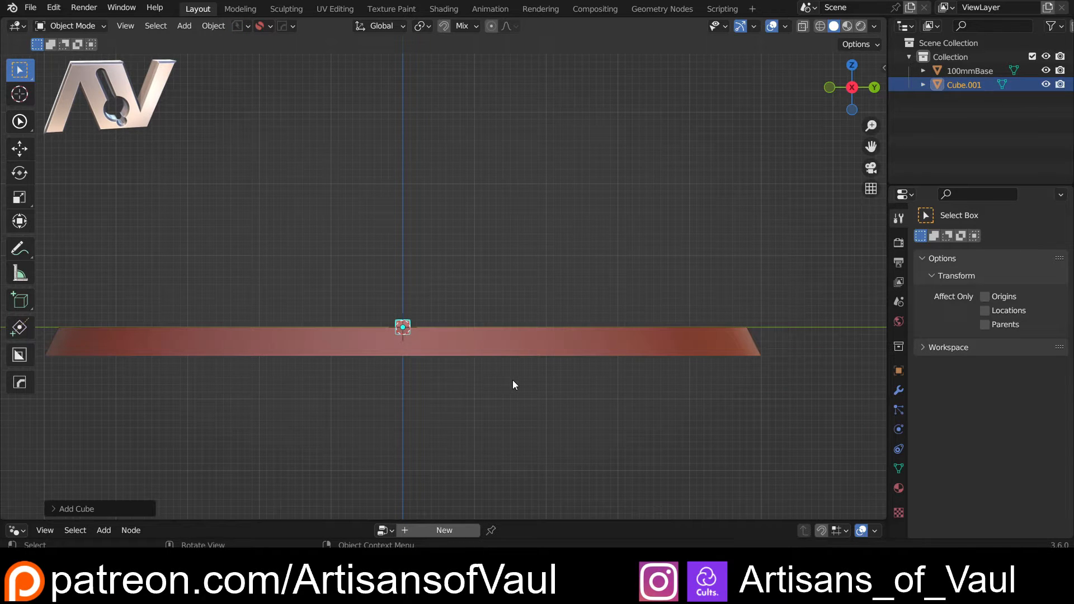
# Set the cube's dimensions to 7 in X, 7 in Y and 30 in Z.
pyautogui.press('n')
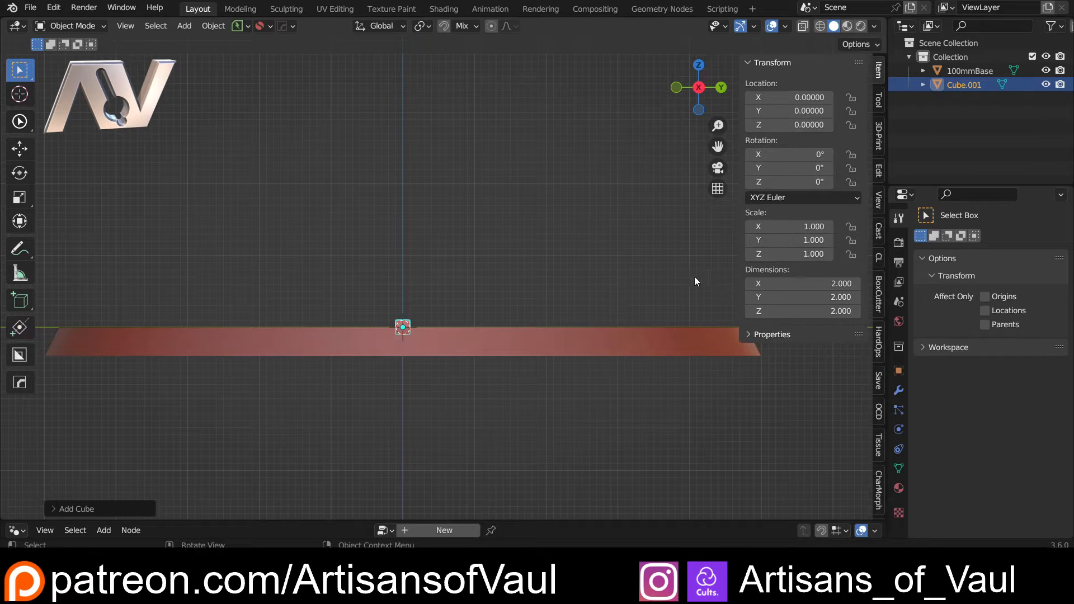
pyautogui.click(801, 311)
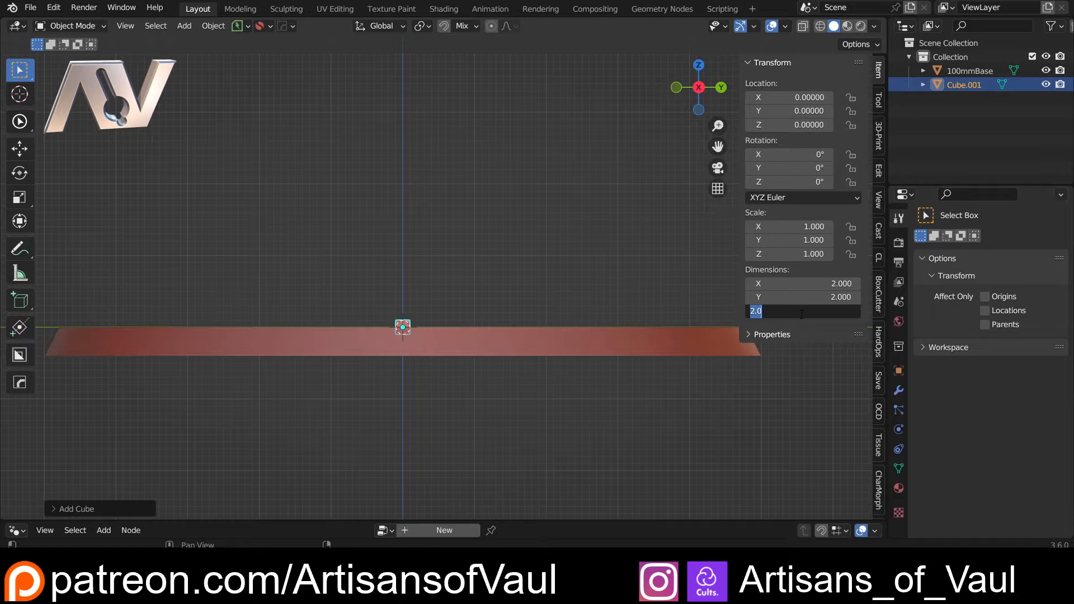
pyautogui.write('30')
pyautogui.press('Return')
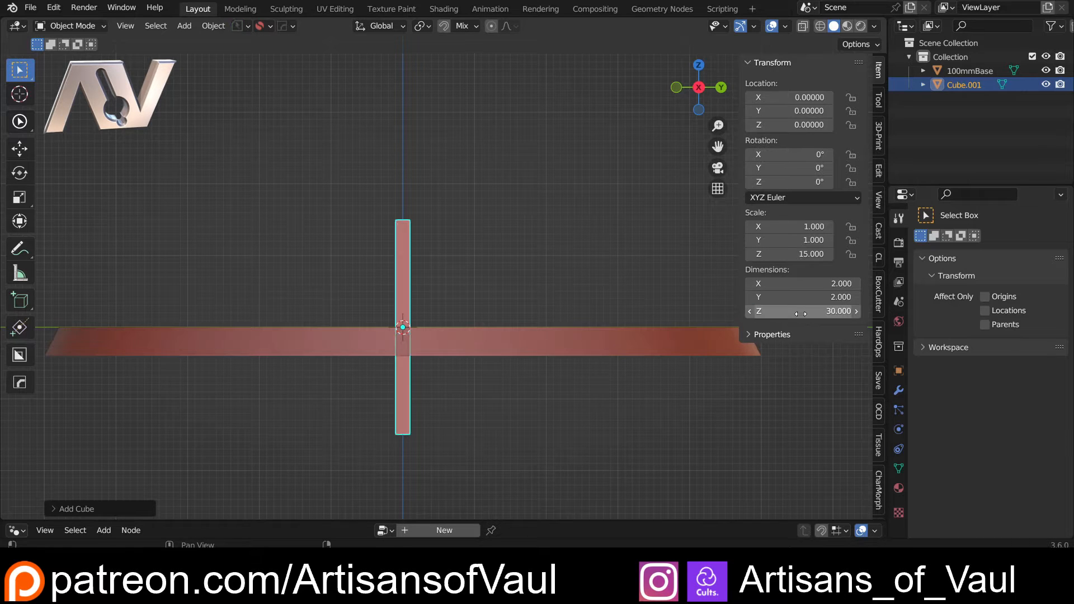
pyautogui.click(830, 299)
pyautogui.write('7')
pyautogui.press('Return')
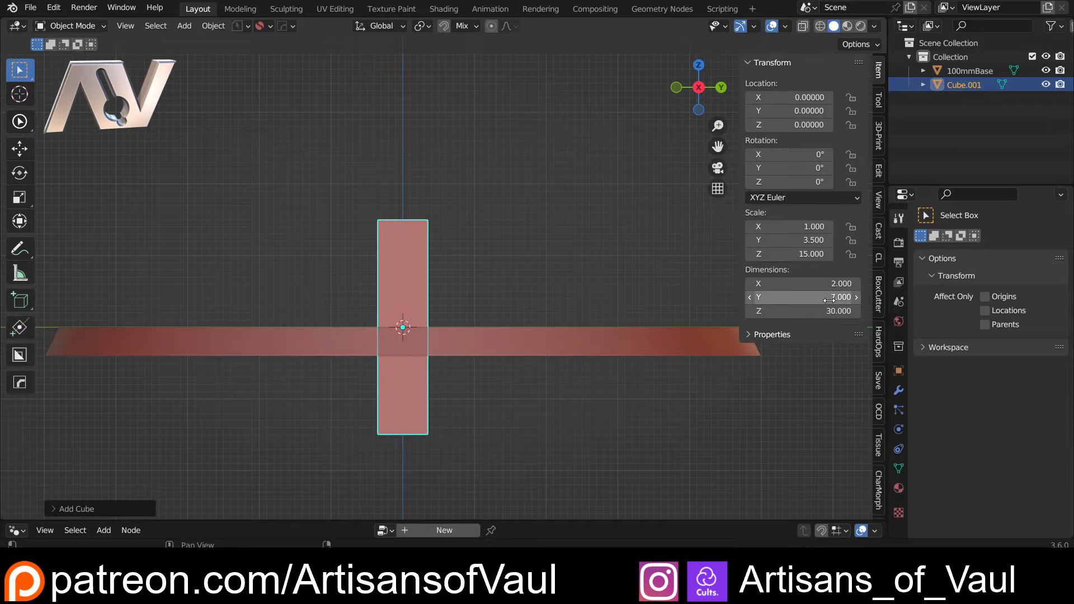
pyautogui.moveTo(482, 276); pyautogui.dragTo(579, 203, button='middle')
pyautogui.click(818, 284)
pyautogui.write('7')
pyautogui.press('Return')
# Move the block in the front view to about X -20.6, Z 15.4, standing just above the base left of its centre.
pyautogui.click(694, 94)
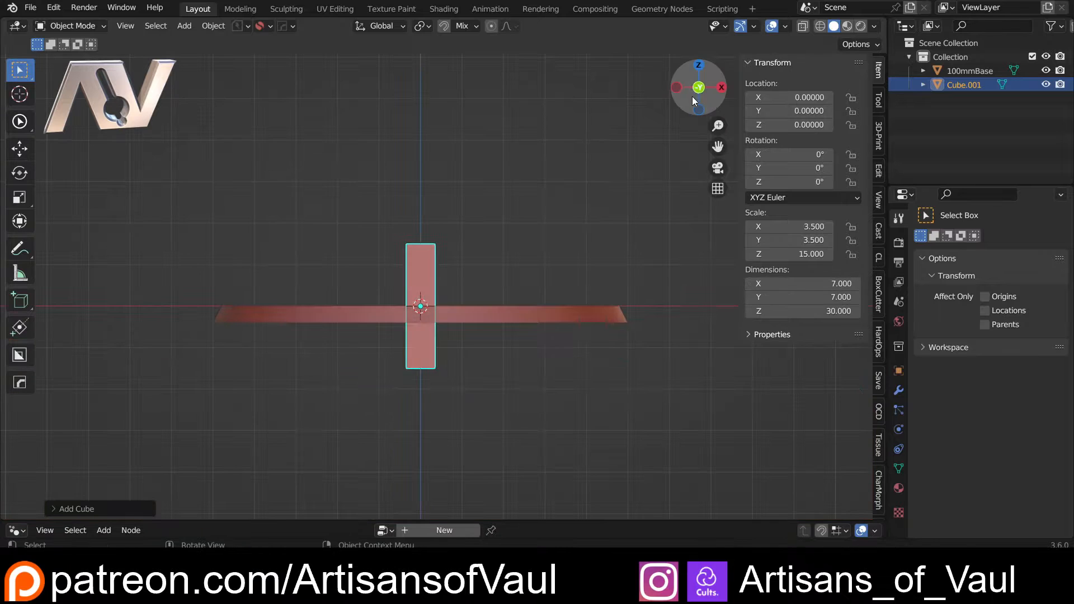
pyautogui.scroll(2, 534, 313)
pyautogui.press('g')
pyautogui.click(386, 202)
pyautogui.keyDown('shift'); pyautogui.moveTo(377, 247); pyautogui.dragTo(471, 348, button='middle'); pyautogui.keyUp('shift')
pyautogui.scroll(2, 471, 348)
pyautogui.scroll(-3, 439, 232)
pyautogui.keyDown('shift'); pyautogui.moveTo(396, 282); pyautogui.dragTo(429, 252, button='middle'); pyautogui.keyUp('shift')
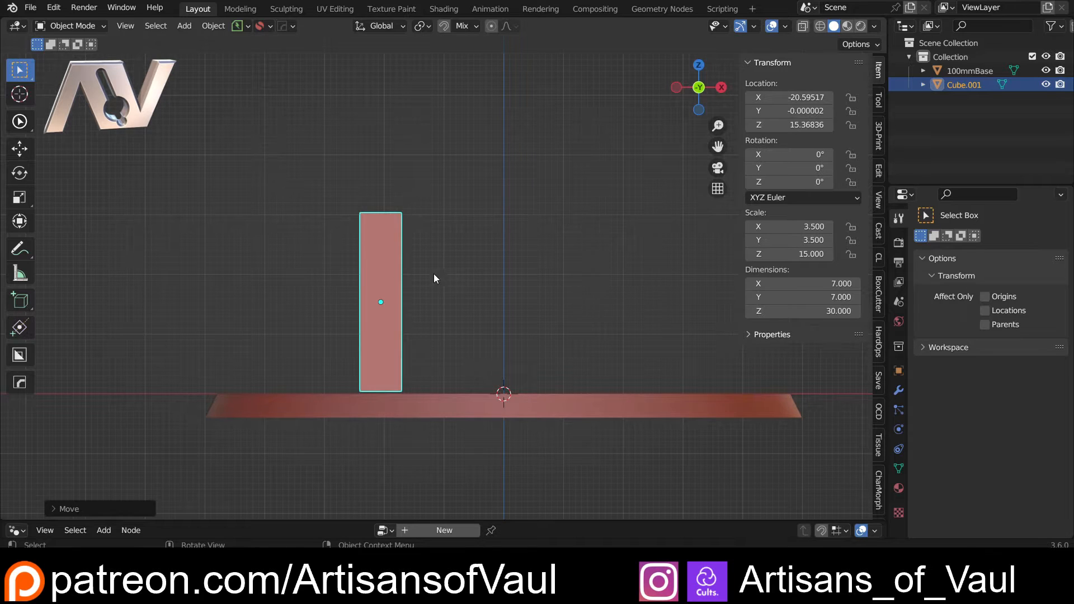
pyautogui.scroll(3, 434, 274)
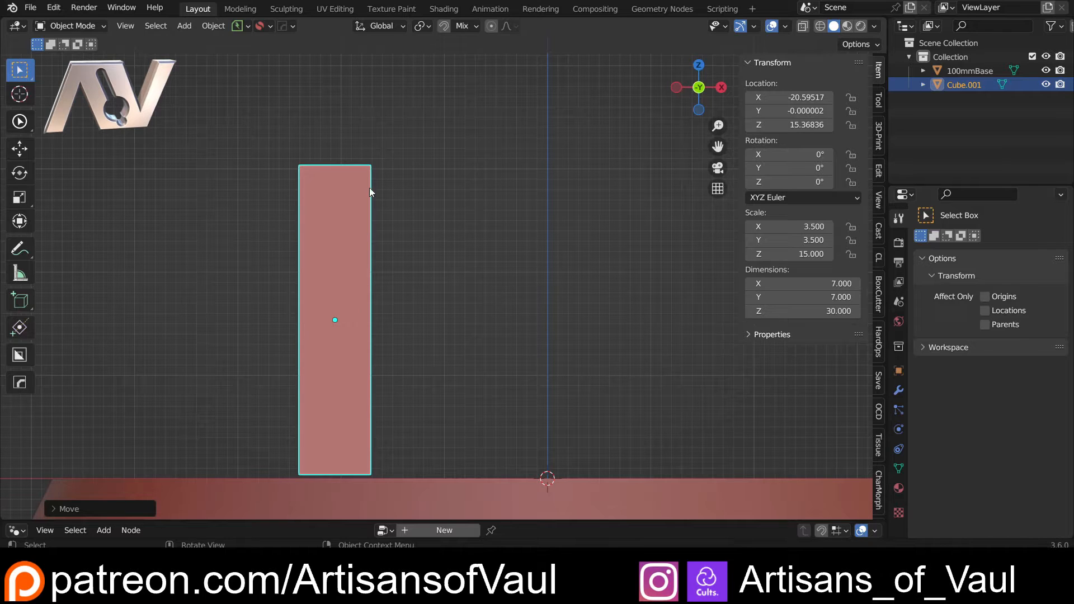
# Try tilting the block about 20° around the Y axis, and undo the rotation.
pyautogui.press('r')
pyautogui.click(593, 331)
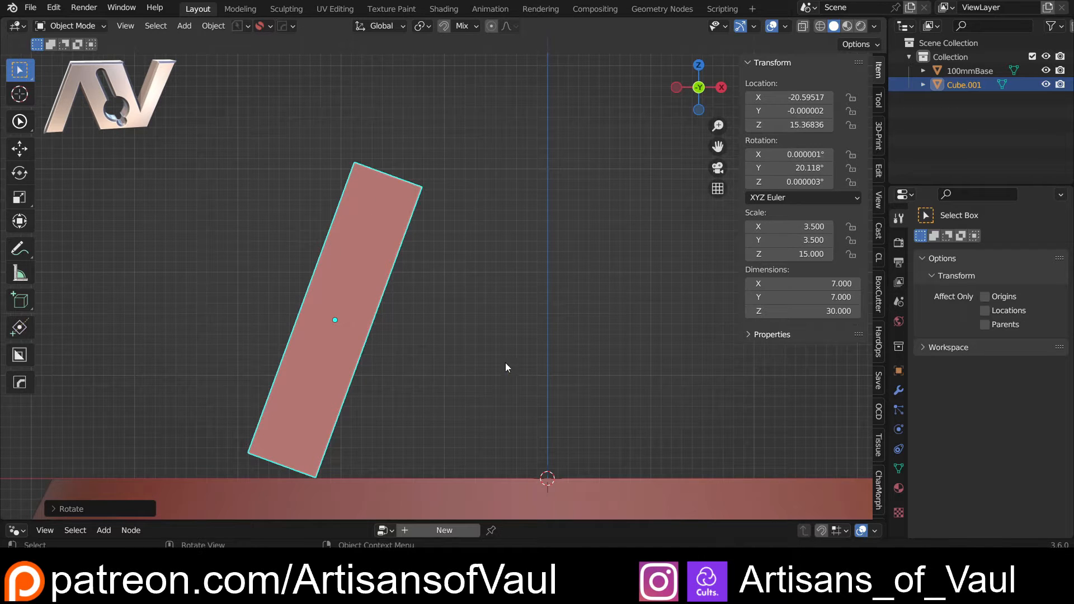
pyautogui.press('ctrl')
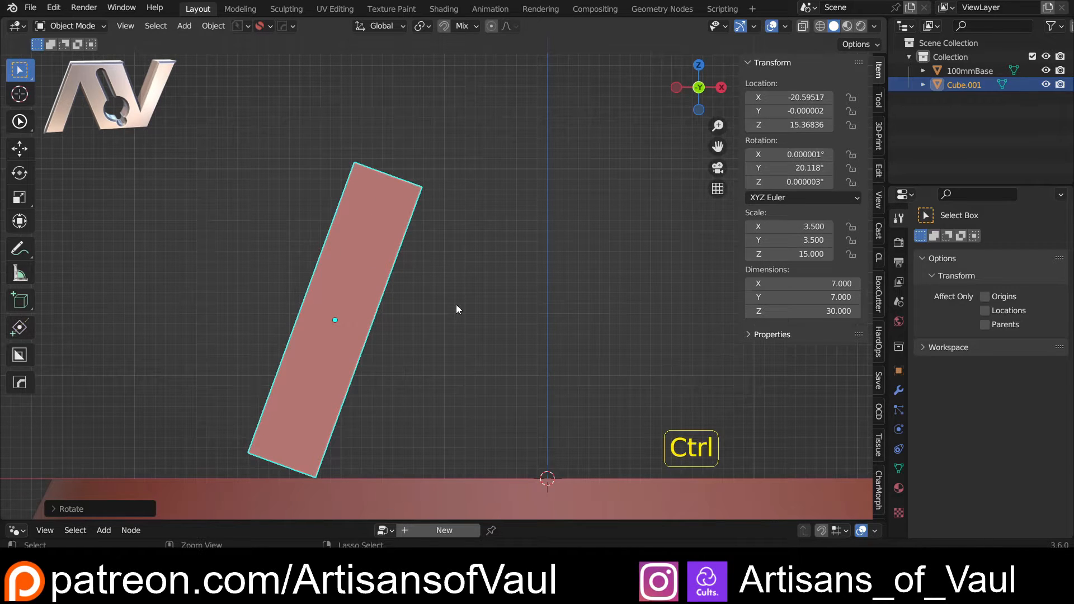
pyautogui.hotkey('ctrl', 'z')
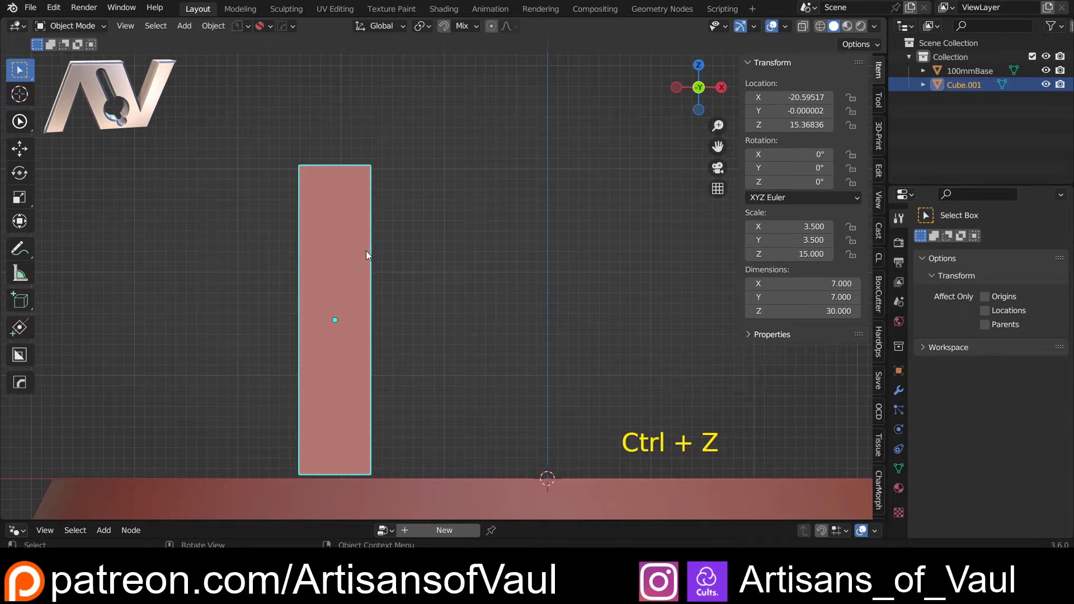
pyautogui.keyDown('shift'); pyautogui.moveTo(357, 351); pyautogui.dragTo(436, 307, button='middle'); pyautogui.keyUp('shift')
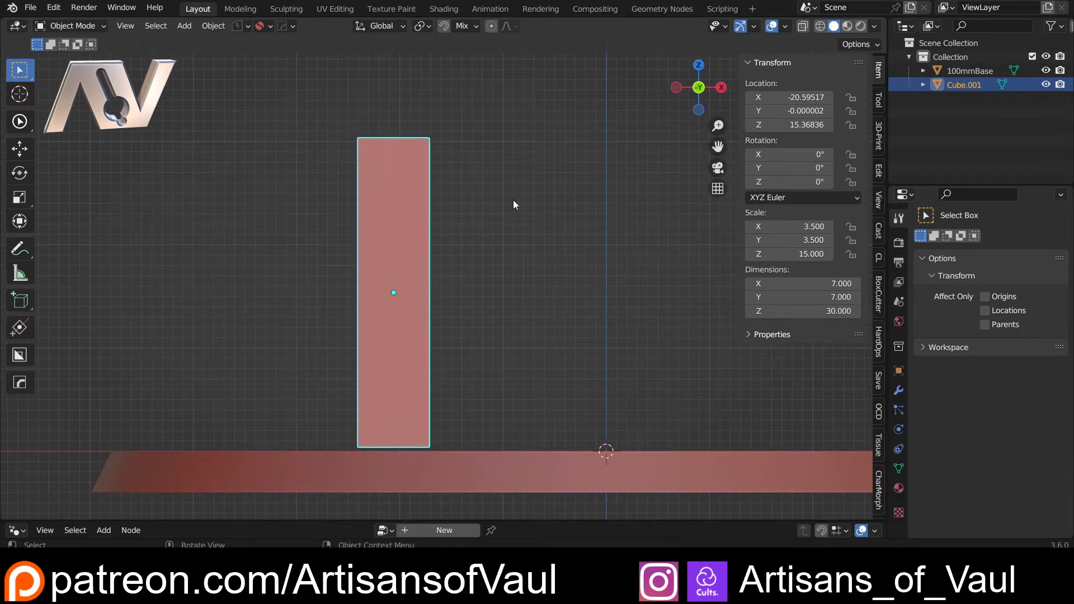
pyautogui.keyDown('shift'); pyautogui.moveTo(499, 208); pyautogui.dragTo(395, 232, button='middle'); pyautogui.keyUp('shift')
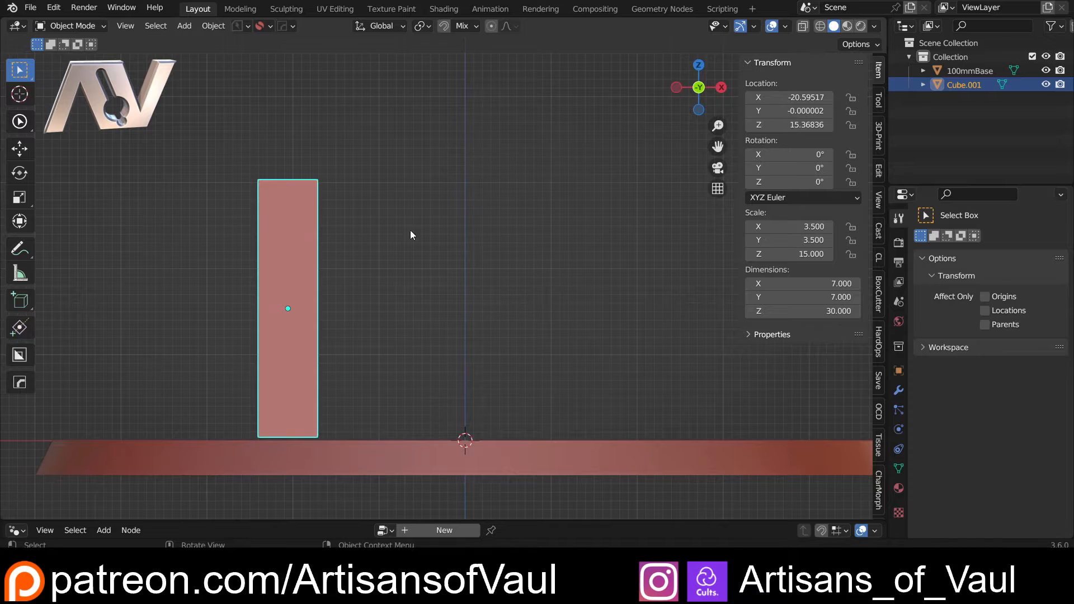
pyautogui.scroll(2, 299, 260)
pyautogui.scroll(-2, 299, 260)
pyautogui.keyDown('shift'); pyautogui.moveTo(309, 258); pyautogui.dragTo(439, 266, button='middle'); pyautogui.keyUp('shift')
pyautogui.scroll(1, 351, 253)
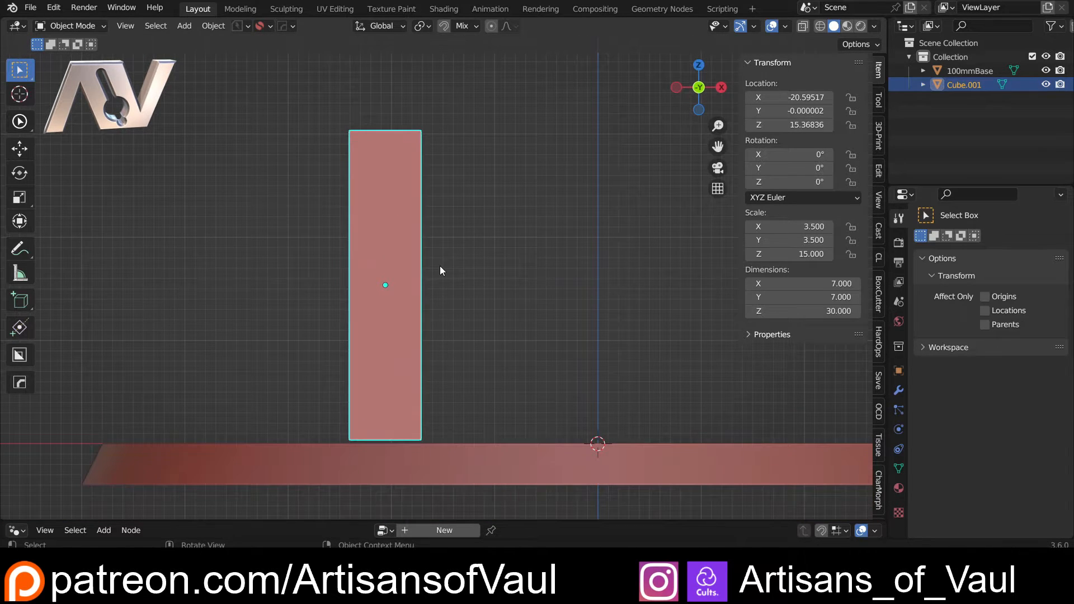
pyautogui.click(482, 248)
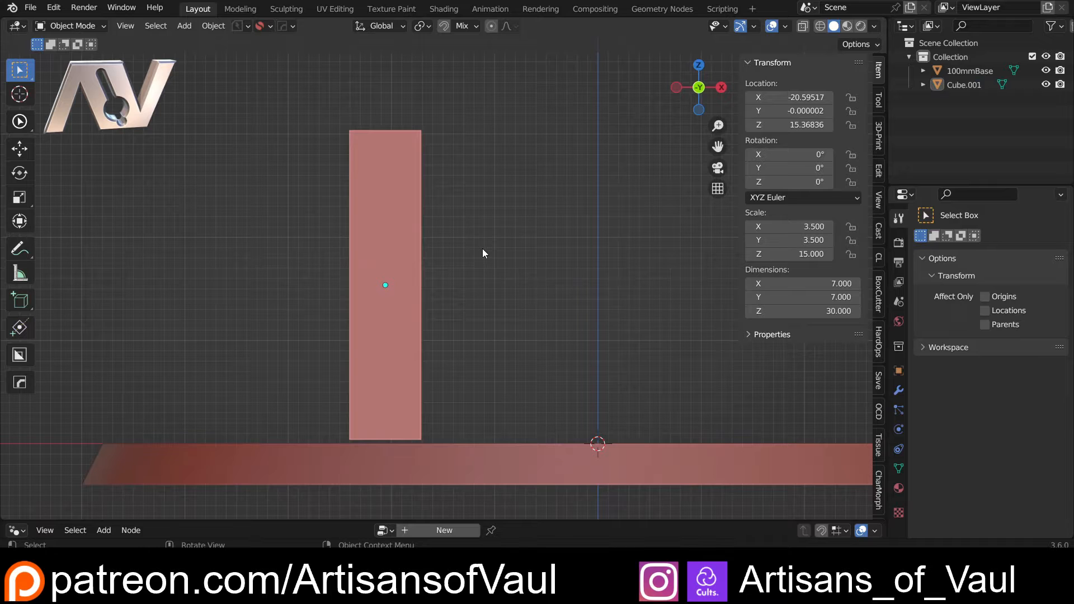
# Cut a rectangular gap about 7.5 high through the full width of the block's middle with BoxCutter.
pyautogui.click(381, 264)
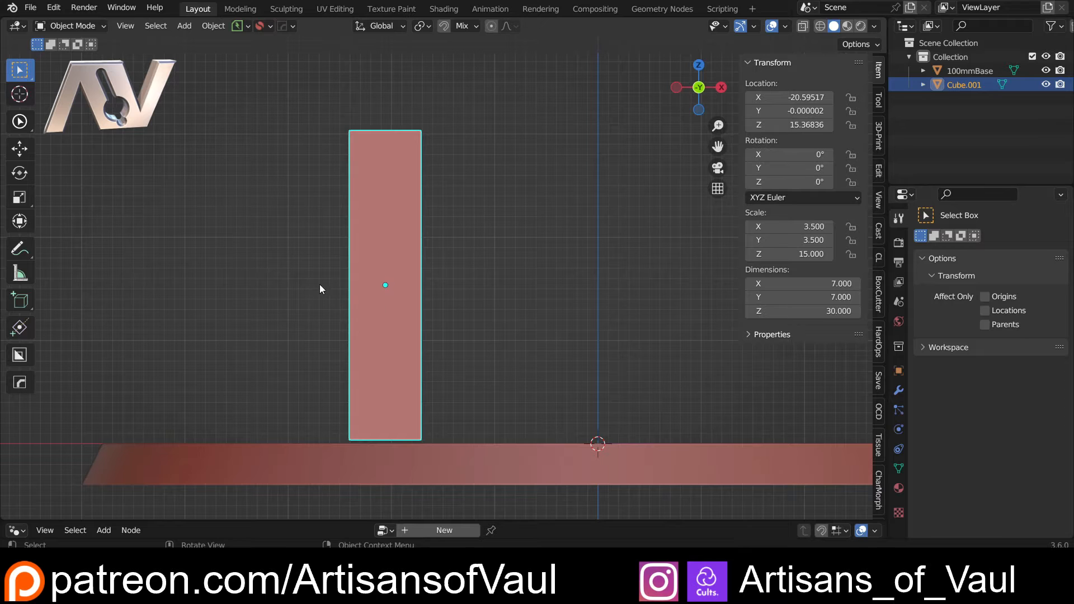
pyautogui.hotkey('alt', 'w')
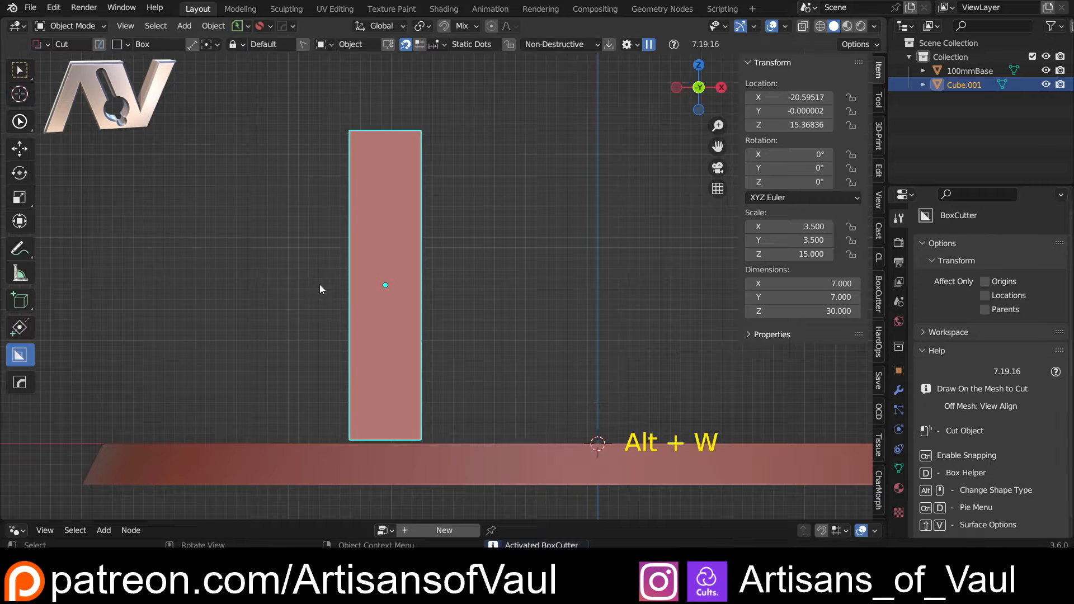
pyautogui.scroll(2, 314, 276)
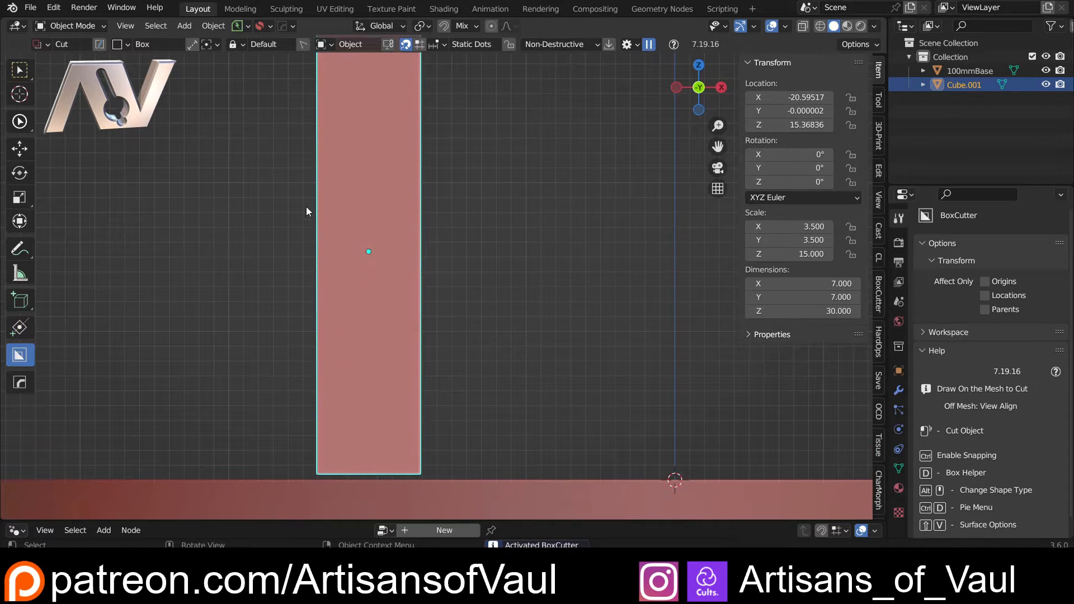
pyautogui.moveTo(307, 207); pyautogui.dragTo(453, 314)
pyautogui.scroll(-4, 389, 294)
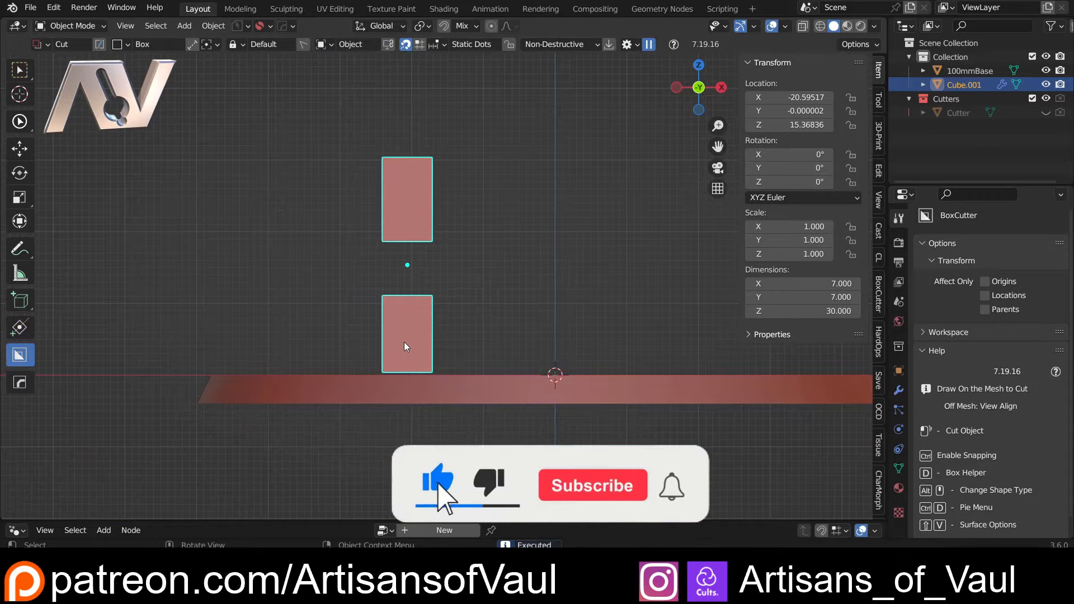
# Reveal the block's boolean cutter with Ever Scroll and try moving it, and leave without changing the gap.
pyautogui.scroll(2, 404, 341)
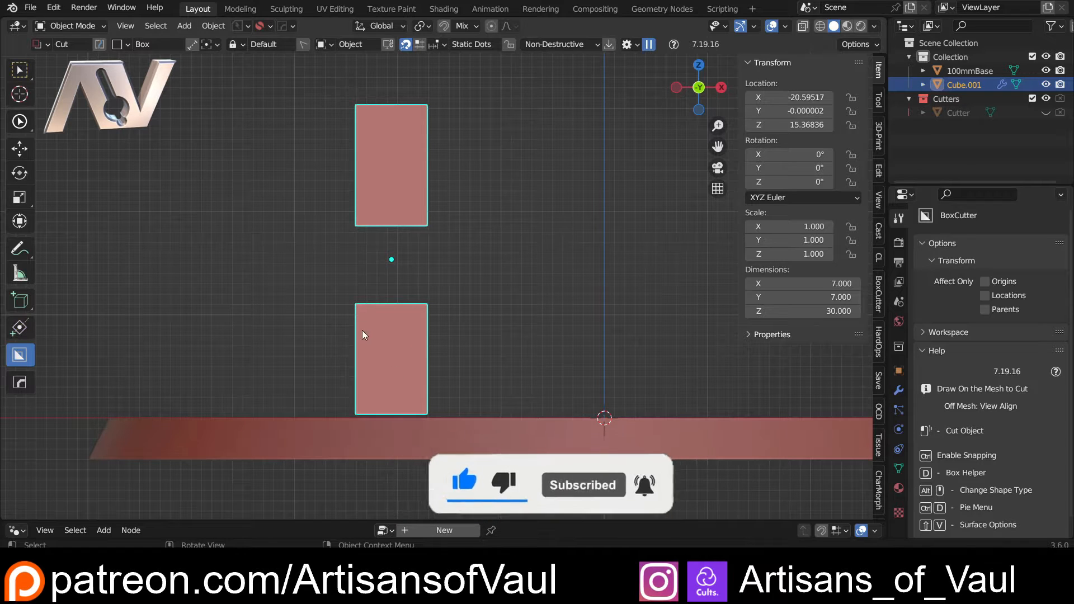
pyautogui.keyDown('shift'); pyautogui.moveTo(364, 334); pyautogui.dragTo(391, 334, button='middle'); pyautogui.keyUp('shift')
pyautogui.press('q')
pyautogui.moveTo(394, 285)
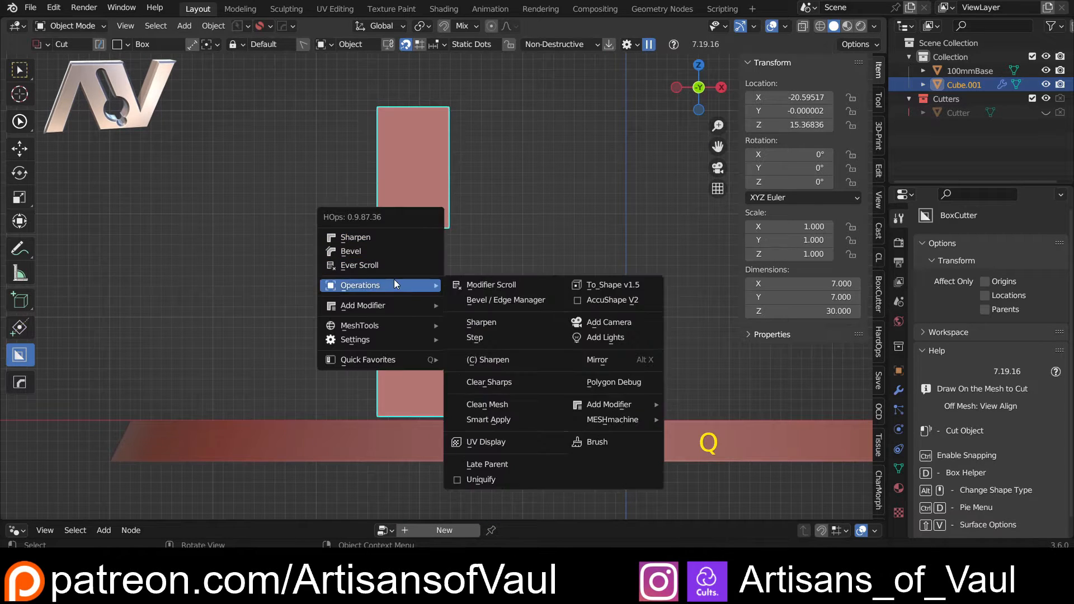
pyautogui.click(386, 266)
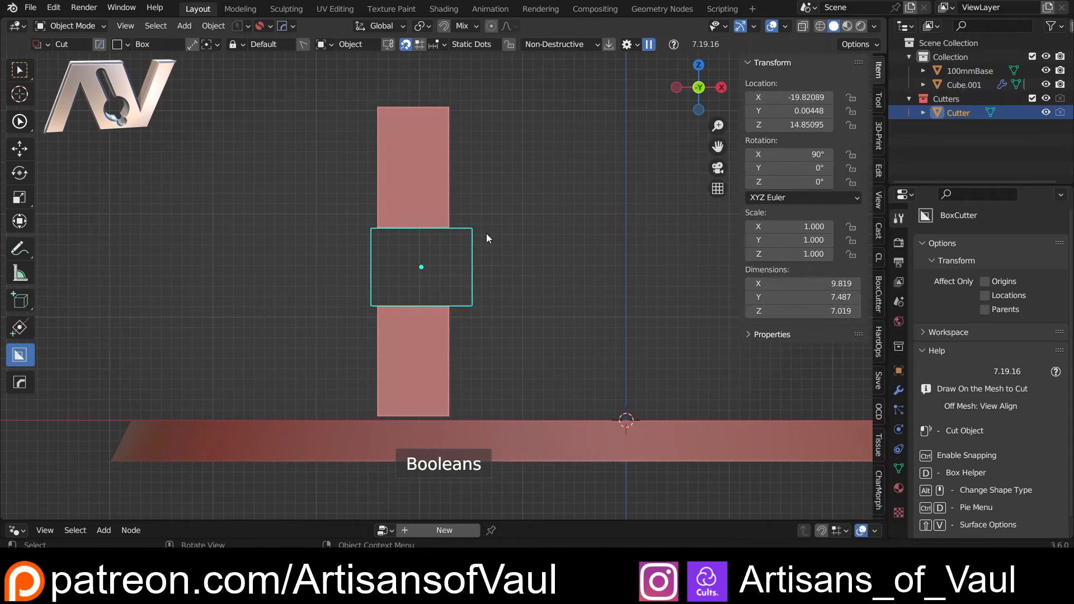
pyautogui.press('g')
pyautogui.rightClick(506, 297)
pyautogui.click(467, 280)
pyautogui.press('Escape')
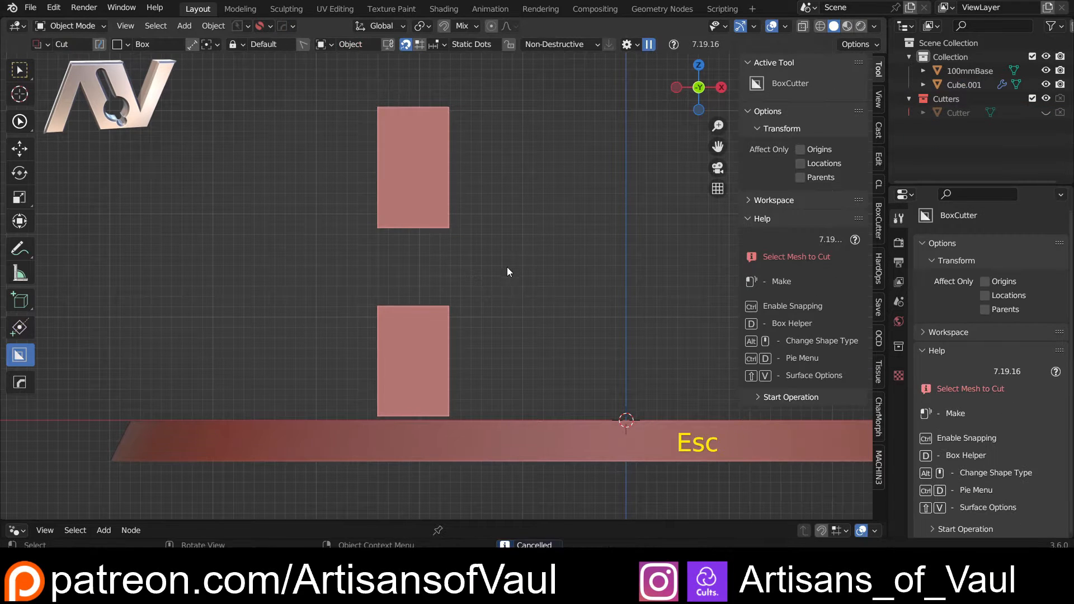
# Select the cut block and show its modifier stack to inspect the Boolean modifier.
pyautogui.scroll(2, 426, 281)
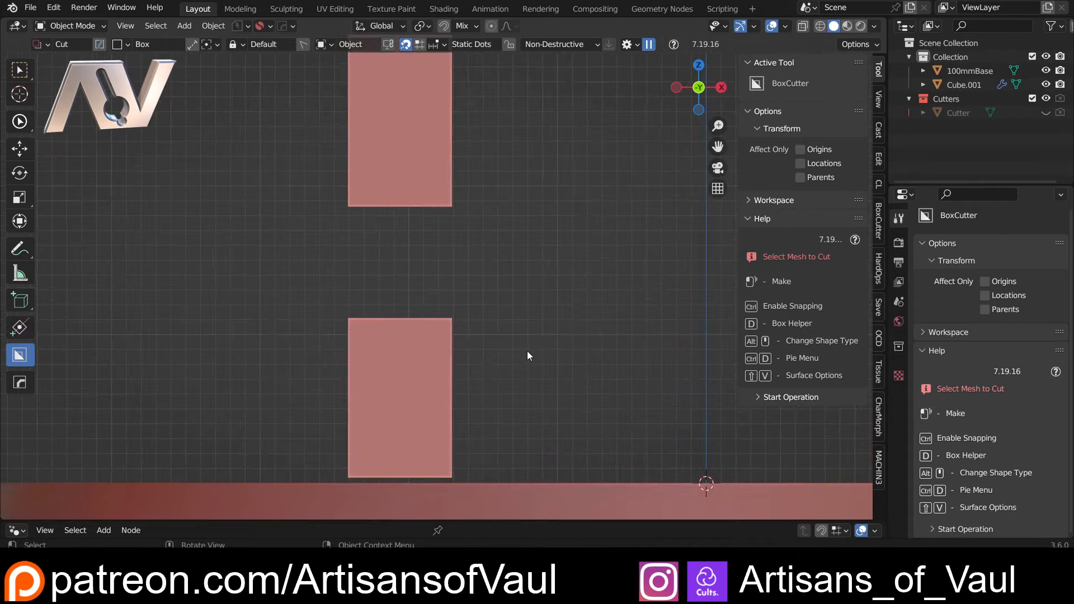
pyautogui.click(437, 195)
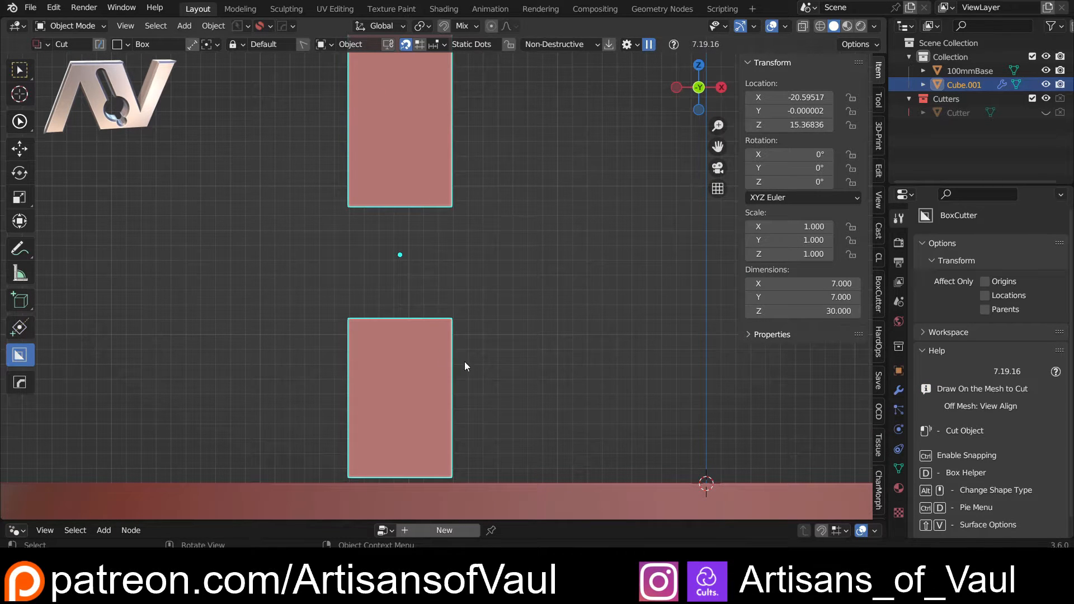
pyautogui.click(898, 390)
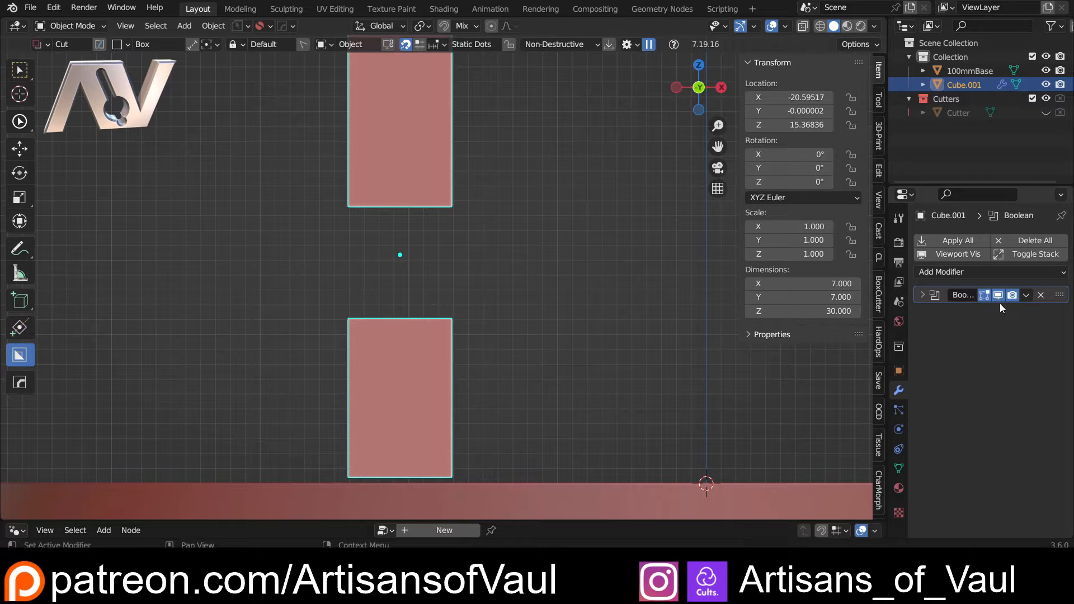
# Switch the BoxCutter cutting shape to a 64-sided circle for work on the block's lower part.
pyautogui.keyDown('shift'); pyautogui.moveTo(343, 276); pyautogui.dragTo(350, 216, button='middle'); pyautogui.keyUp('shift')
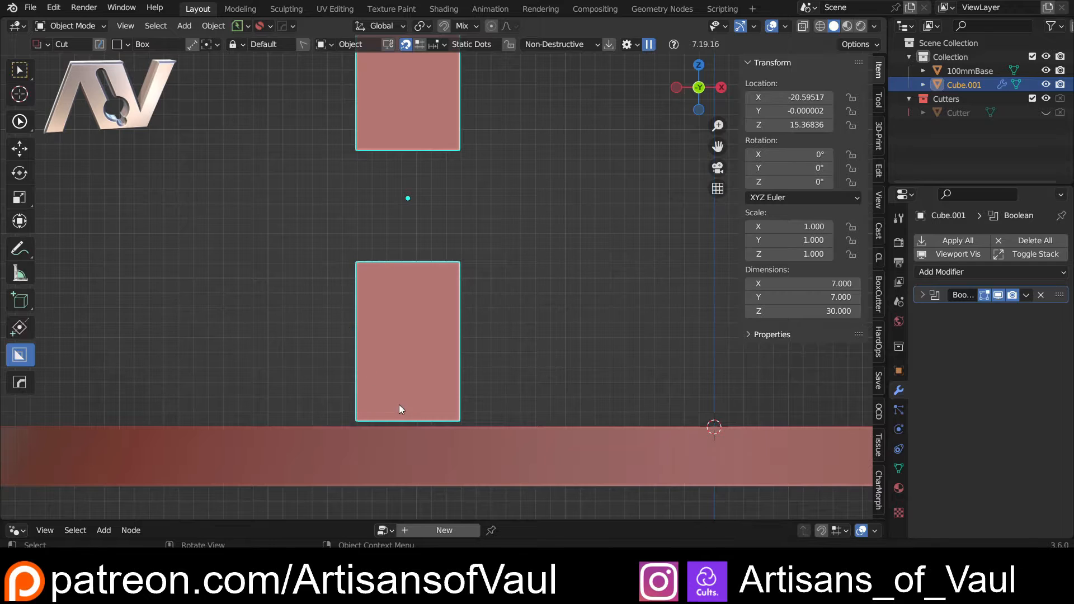
pyautogui.scroll(2, 432, 407)
pyautogui.keyDown('shift'); pyautogui.moveTo(432, 407); pyautogui.dragTo(431, 324, button='middle'); pyautogui.keyUp('shift')
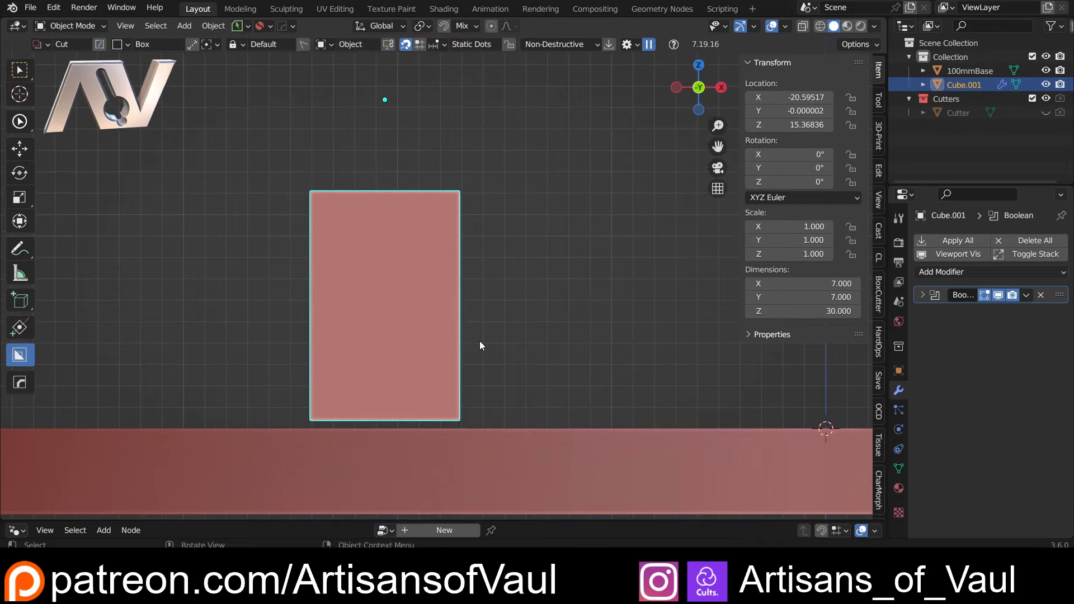
pyautogui.press('d')
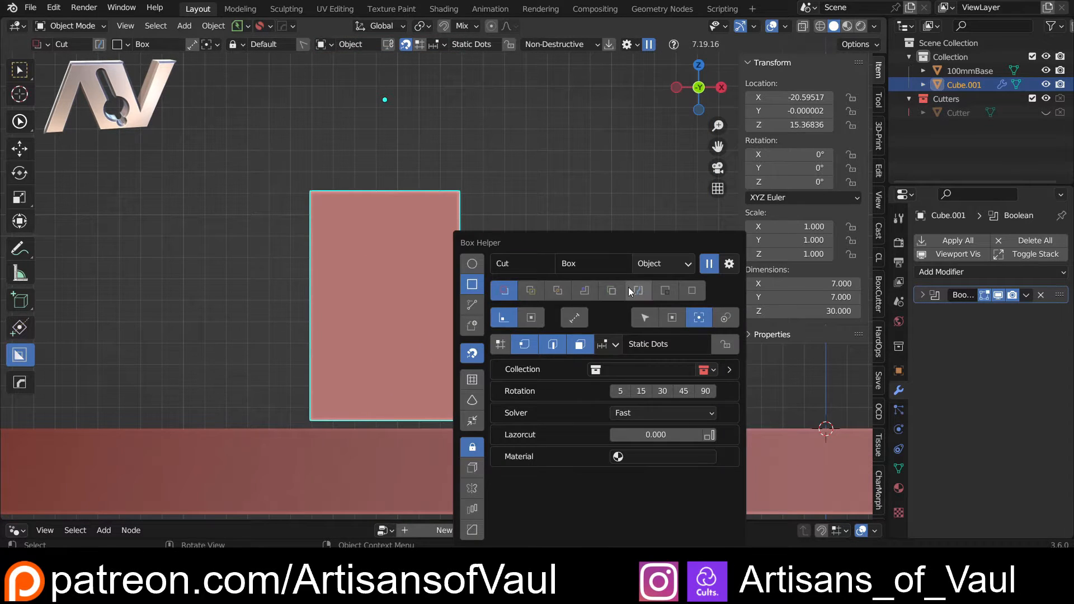
pyautogui.click(472, 264)
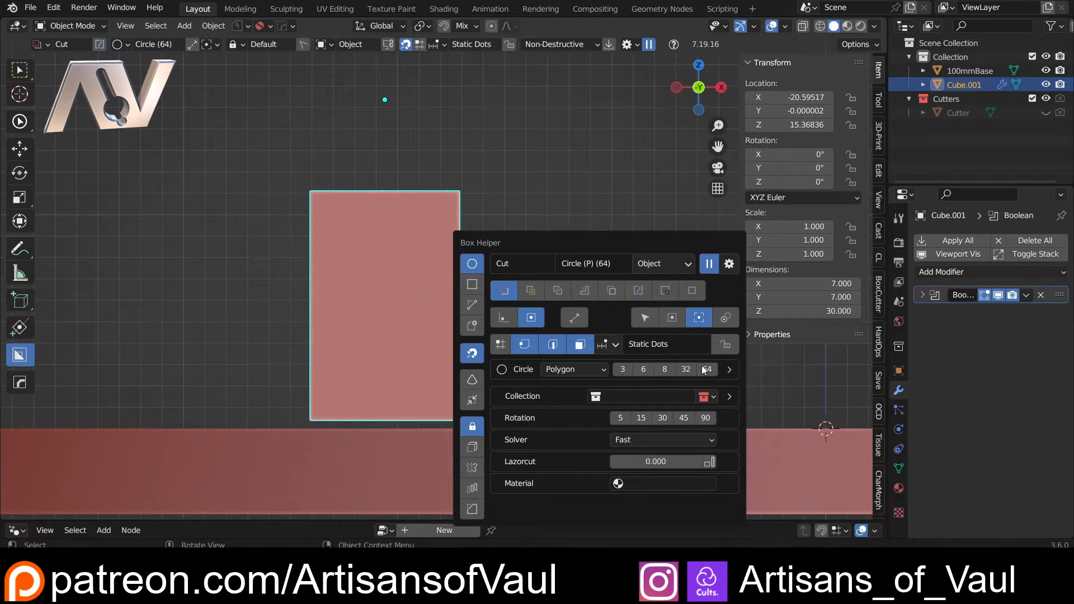
# Cut a round notch through the full depth of the block's lower corner nearest the base centre, keeping the cutter active.
pyautogui.keyDown('shift'); pyautogui.moveTo(455, 375); pyautogui.dragTo(453, 349, button='middle'); pyautogui.keyUp('shift')
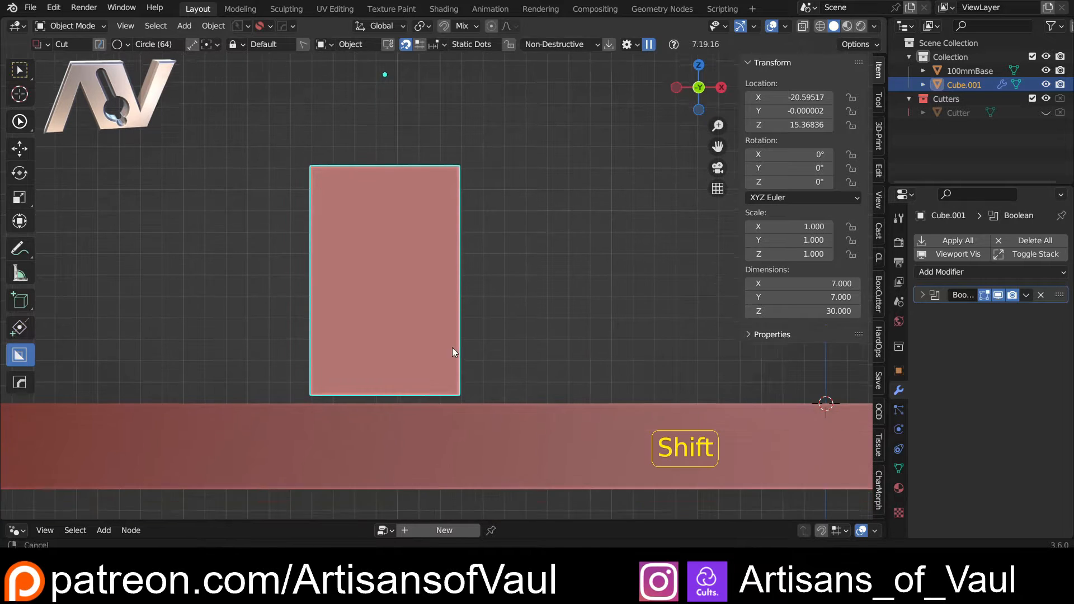
pyautogui.scroll(3, 452, 363)
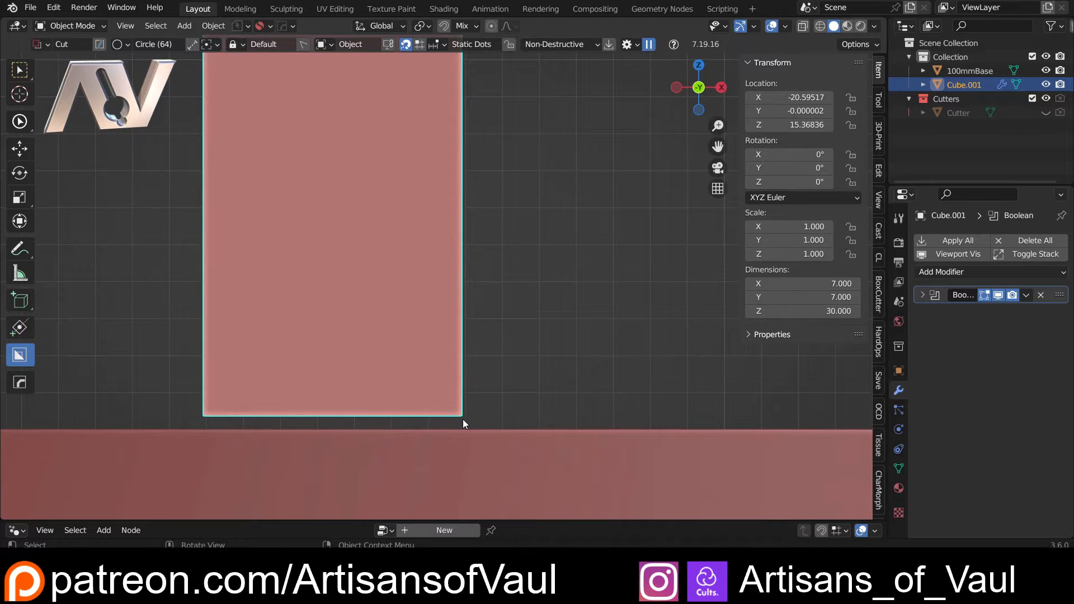
pyautogui.scroll(-1, 462, 419)
pyautogui.moveTo(459, 393)
pyautogui.mouseDown()
pyautogui.moveTo(279, 253)
pyautogui.moveTo(337, 259)
pyautogui.mouseUp()
pyautogui.moveTo(337, 258); pyautogui.dragTo(284, 279, button='middle')
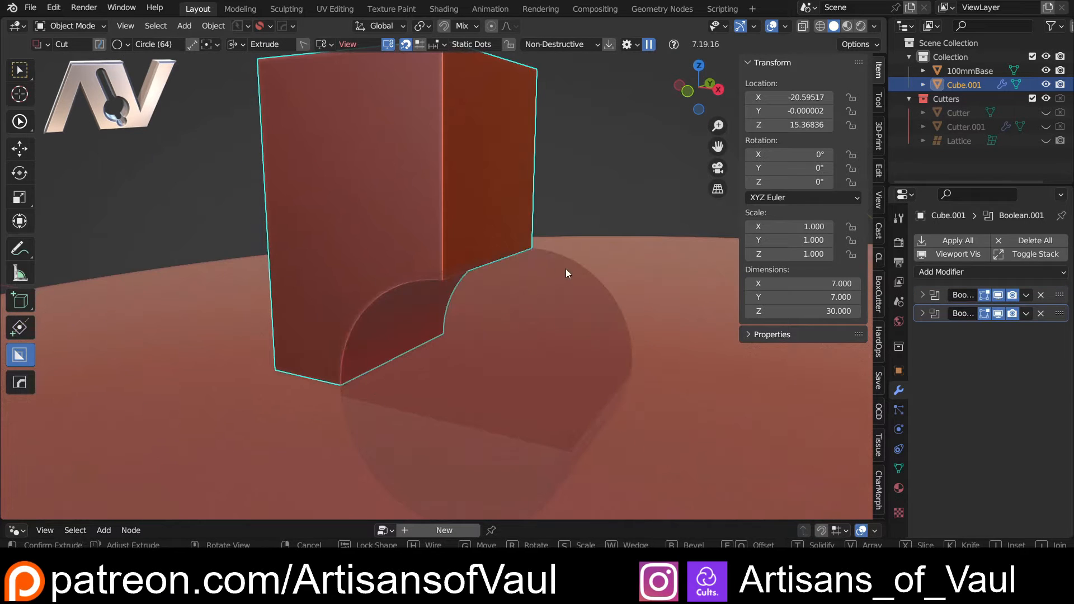
pyautogui.keyDown('shift'); pyautogui.click(565, 269); pyautogui.keyUp('shift')
# Stretch the round notch cutter along Z to a scale of about 2.08, forming a tall ellipse.
pyautogui.moveTo(469, 305); pyautogui.dragTo(501, 297, button='middle')
pyautogui.scroll(-4, 482, 300)
pyautogui.press('s')
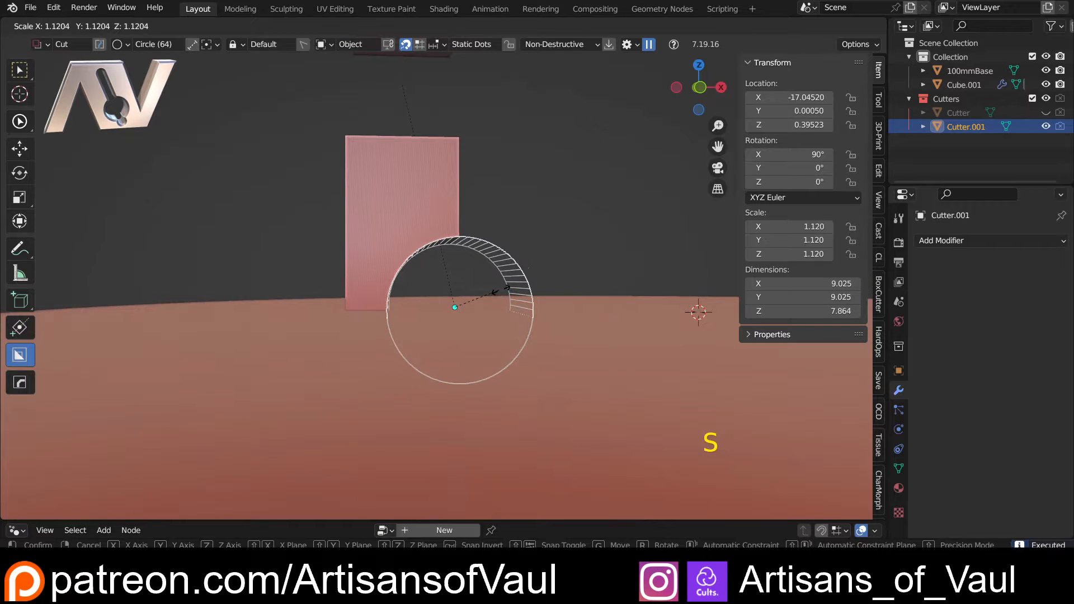
pyautogui.press('z')
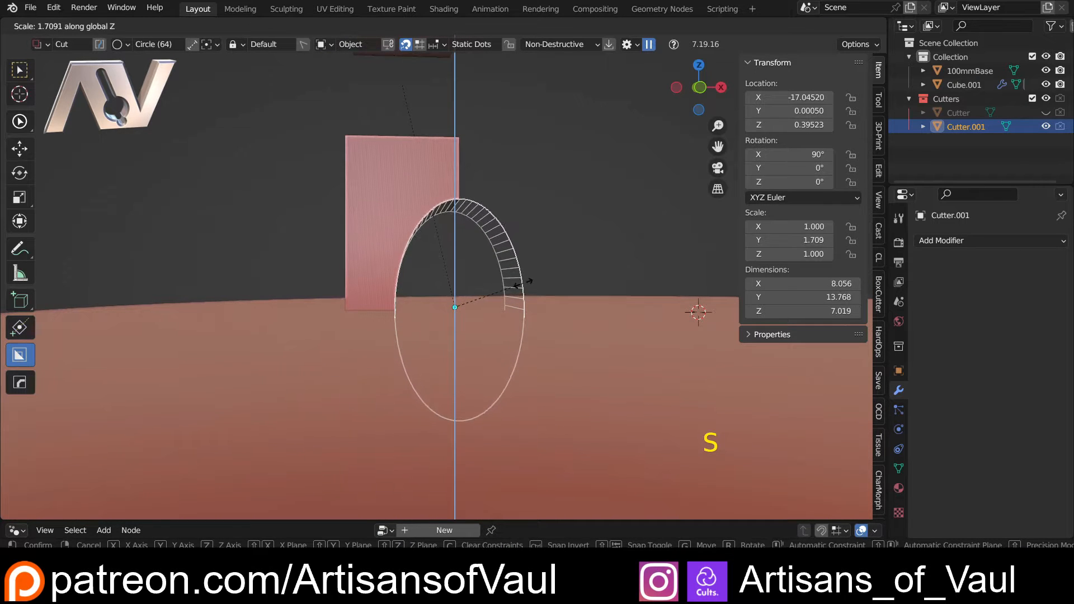
pyautogui.click(538, 278)
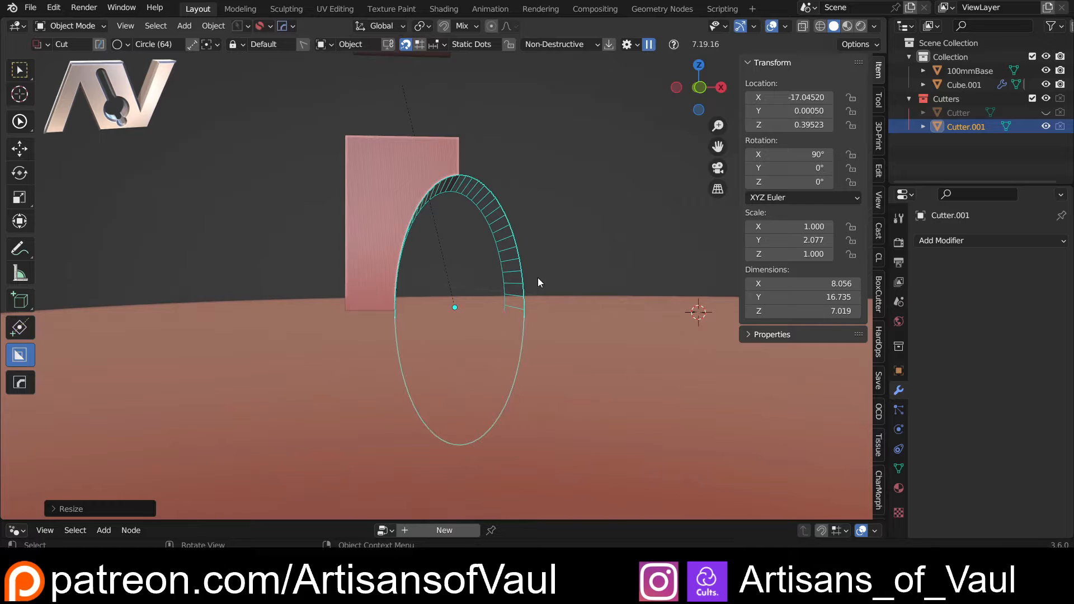
# In the front view, move the elliptical cutter outward to about X -16.37 and Z 0.46.
pyautogui.click(699, 87)
pyautogui.scroll(3, 574, 224)
pyautogui.keyDown('shift'); pyautogui.moveTo(499, 246); pyautogui.dragTo(499, 269, button='middle'); pyautogui.keyUp('shift')
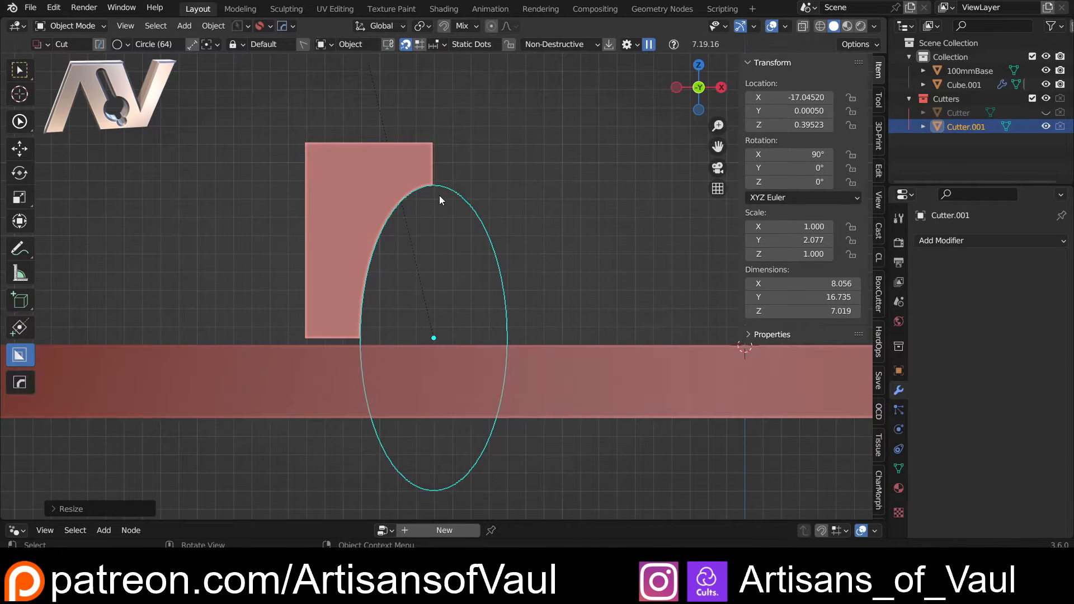
pyautogui.press('g')
pyautogui.click(452, 194)
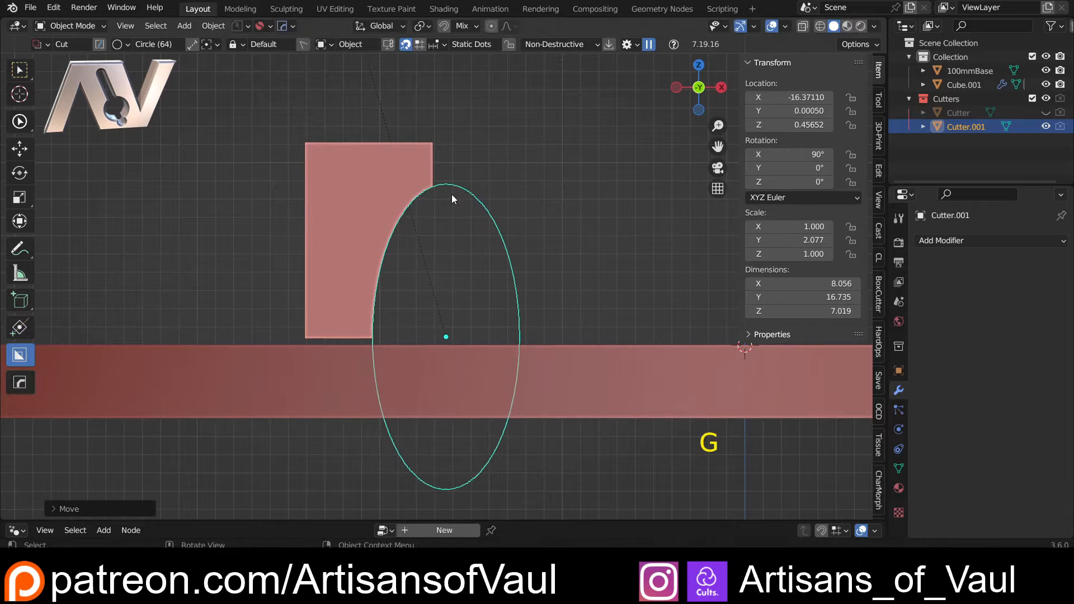
# Widen the elliptical cutter along X to a scale of about 1.1 and lower it about 0.86 along Z.
pyautogui.press('s')
pyautogui.press('x')
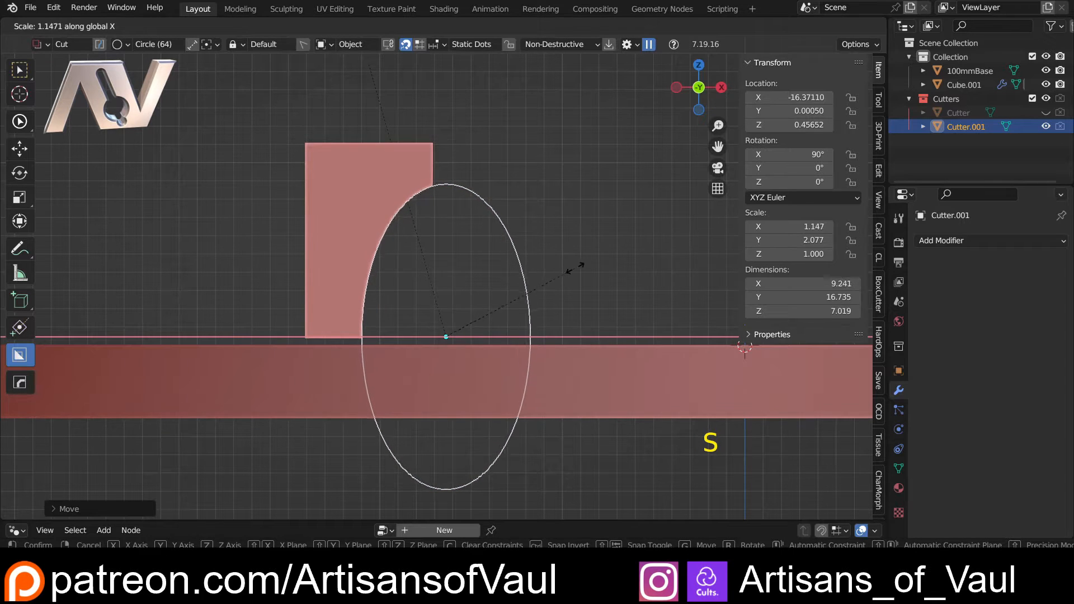
pyautogui.click(568, 267)
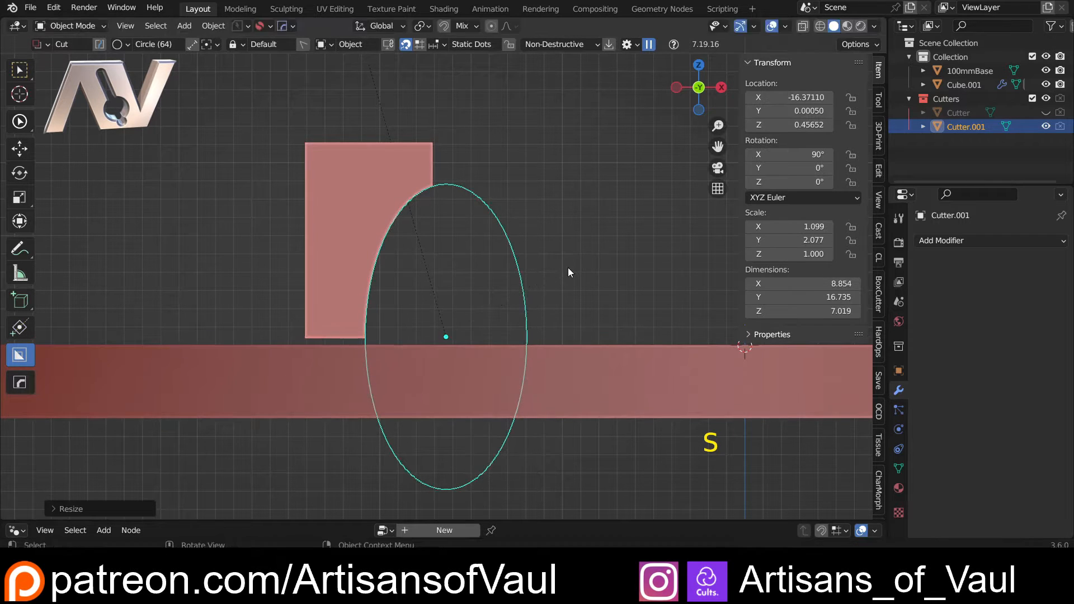
pyautogui.press('g')
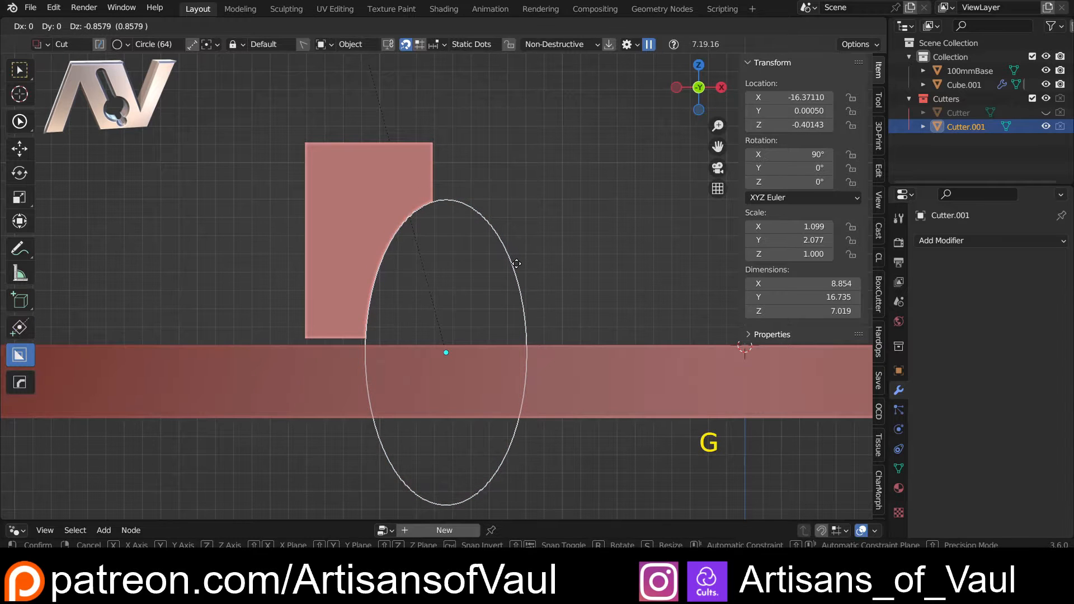
pyautogui.click(516, 264)
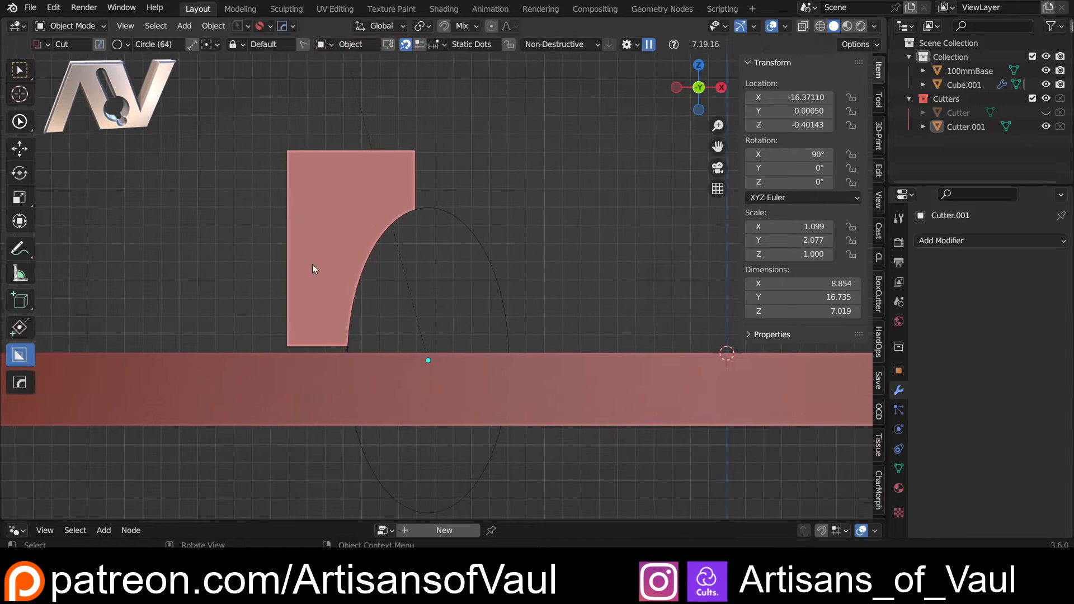
# Sketch an annotation curve down the outer side of the block's lower part to mark an inward taper, and undo it.
pyautogui.keyDown('shift'); pyautogui.moveTo(291, 283); pyautogui.dragTo(287, 307, button='middle'); pyautogui.keyUp('shift')
pyautogui.scroll(2, 274, 182)
pyautogui.moveTo(272, 215)
pyautogui.keyDown('shift'); pyautogui.mouseDown(button='middle')
pyautogui.moveTo(257, 172)
pyautogui.moveTo(271, 174)
pyautogui.mouseUp(button='middle'); pyautogui.keyUp('shift')
pyautogui.click(20, 248)
pyautogui.moveTo(284, 132)
pyautogui.mouseDown()
pyautogui.moveTo(294, 281)
pyautogui.moveTo(351, 415)
pyautogui.mouseUp()
pyautogui.hotkey('shift', 'z')
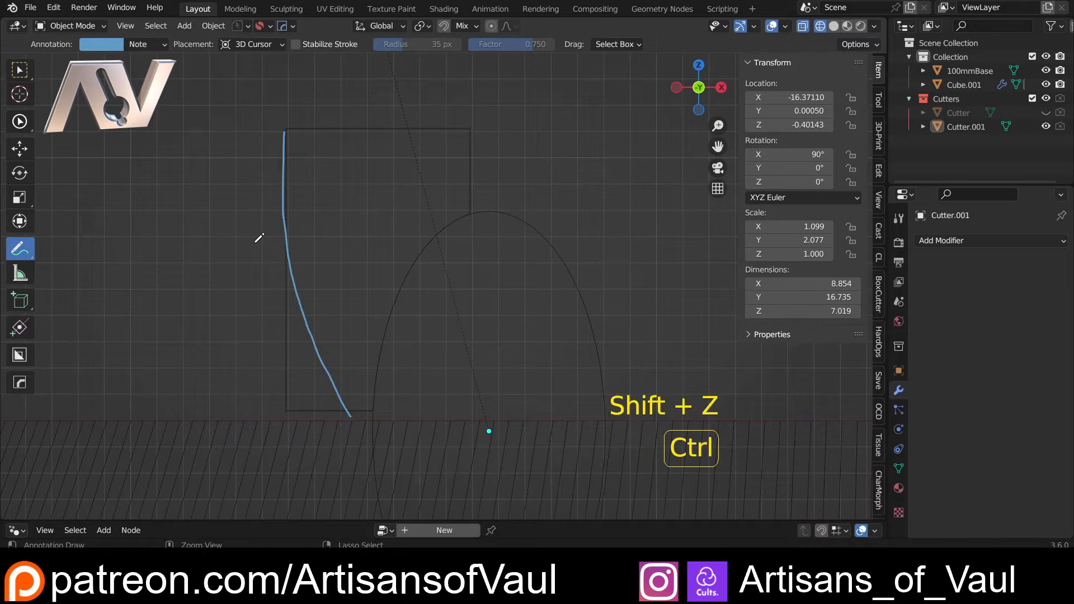
pyautogui.hotkey('ctrl', 'z')
pyautogui.click(20, 70)
pyautogui.hotkey('shift', 'z')
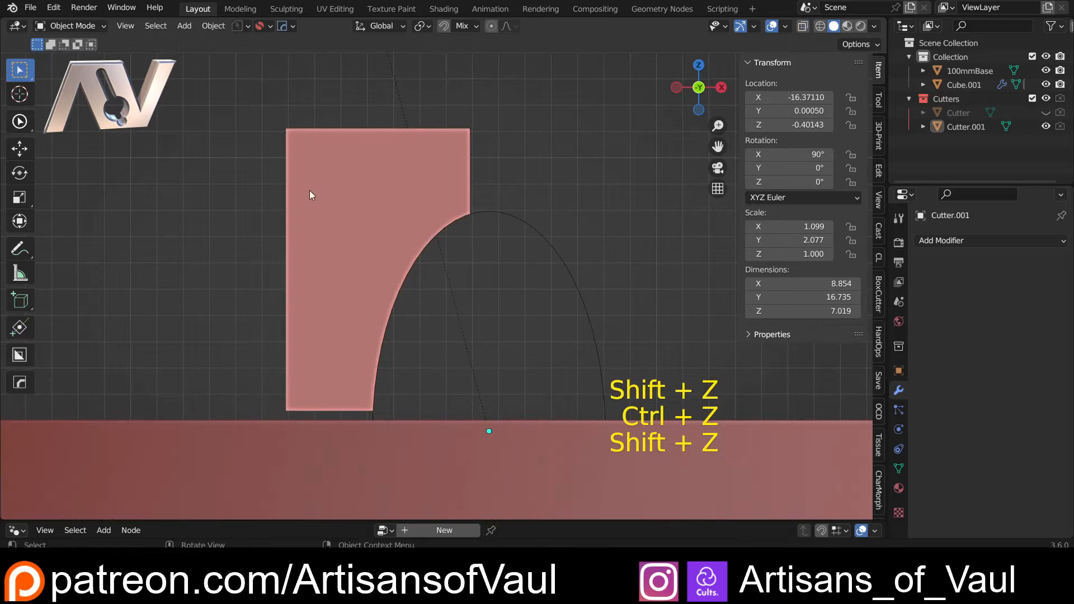
# Add a horizontal loop cut around the block's mesh, slid down to about Z -9.54 in the lower part.
pyautogui.click(296, 232)
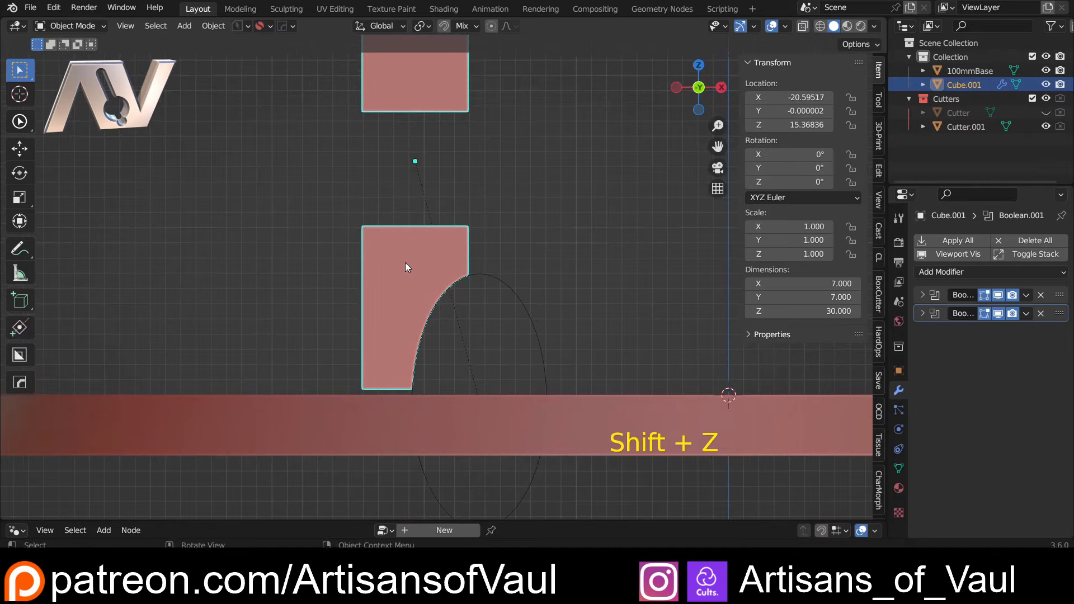
pyautogui.press('Tab')
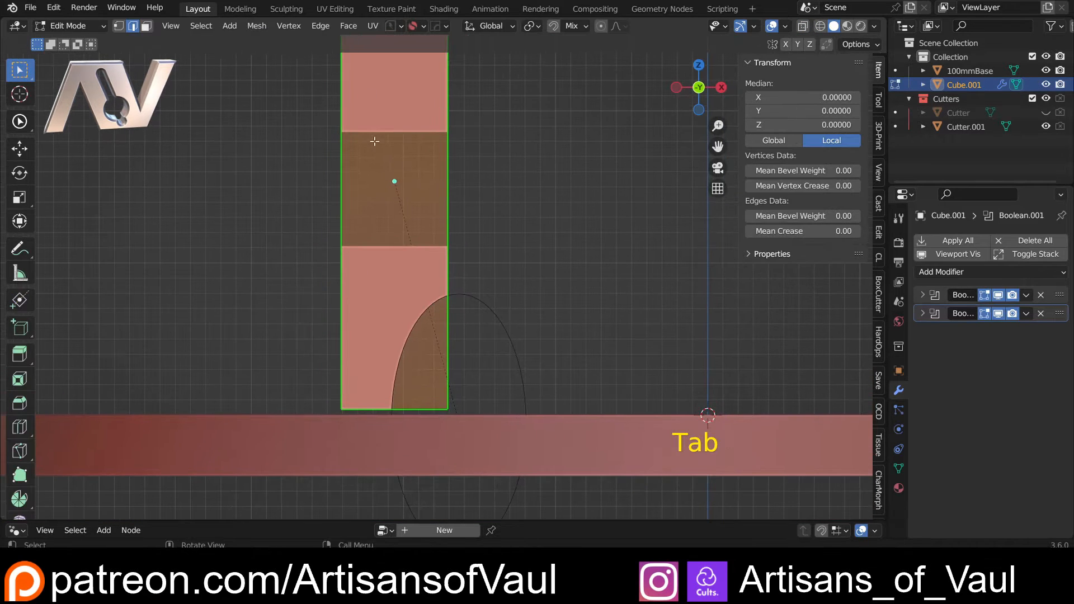
pyautogui.scroll(-2, 386, 230)
pyautogui.hotkey('ctrl', 'r')
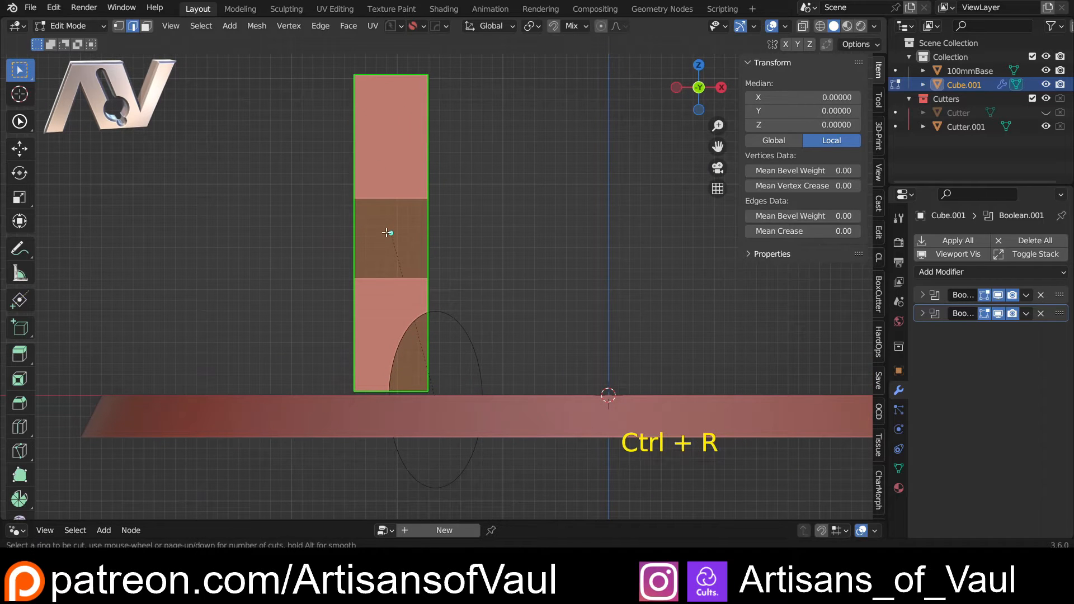
pyautogui.click(355, 230)
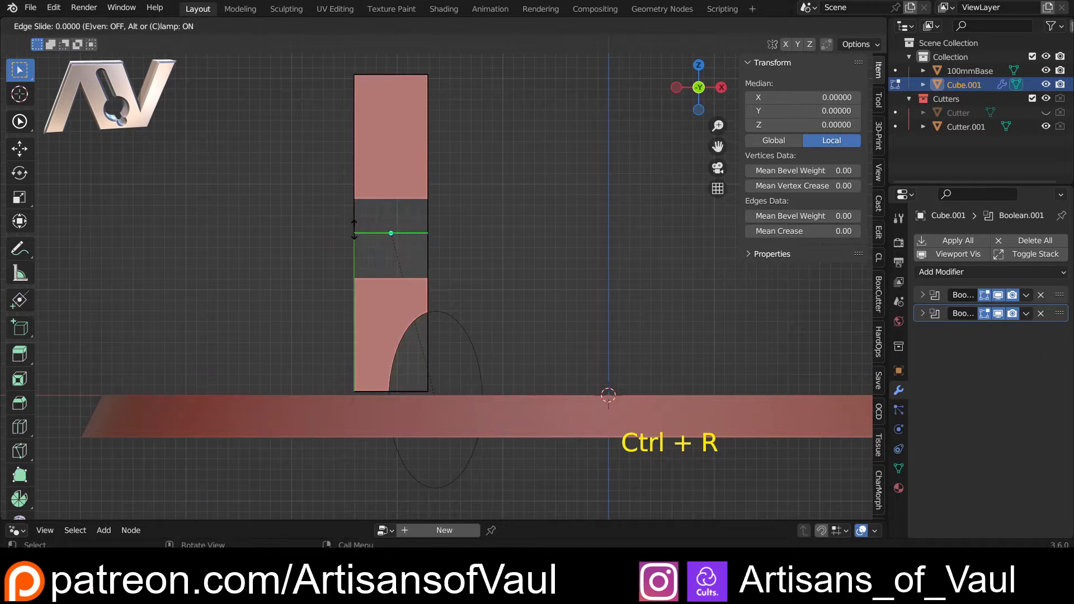
pyautogui.click(342, 330)
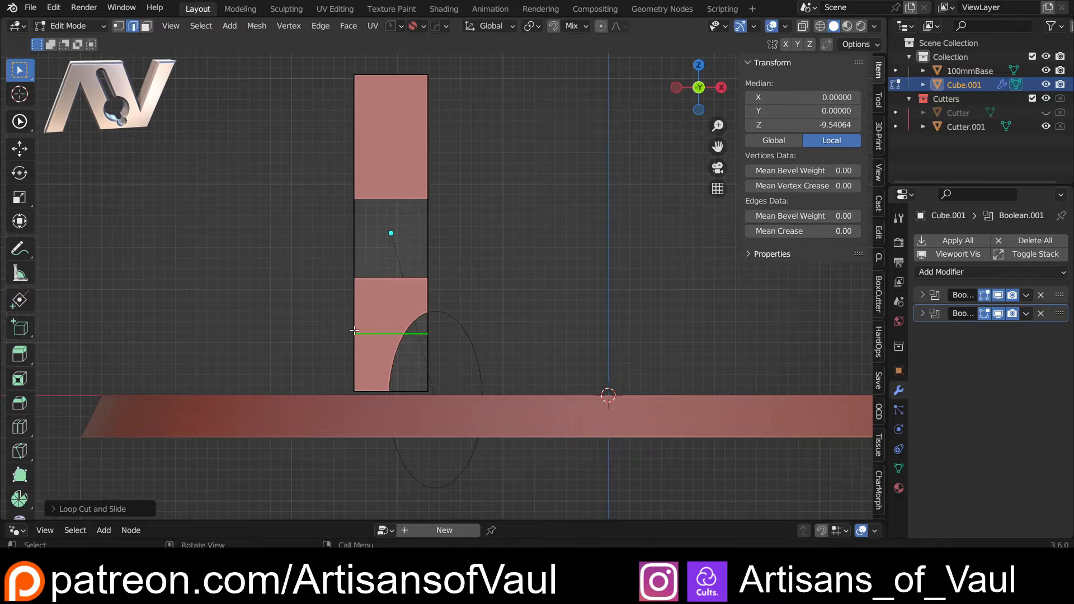
# Bevel the new edge loop to a width of about 5.32 with 64 segments, filling the block's lower part with loops.
pyautogui.keyDown('shift'); pyautogui.moveTo(381, 311); pyautogui.dragTo(384, 257, button='middle'); pyautogui.keyUp('shift')
pyautogui.scroll(4, 384, 257)
pyautogui.hotkey('ctrl', 'b')
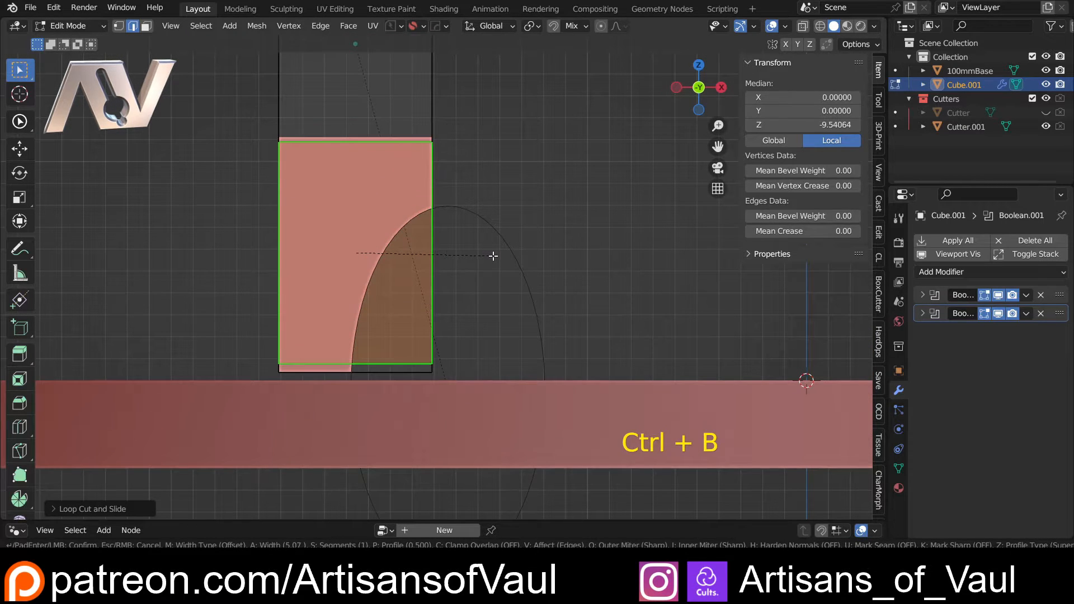
pyautogui.scroll(20, 494, 255)
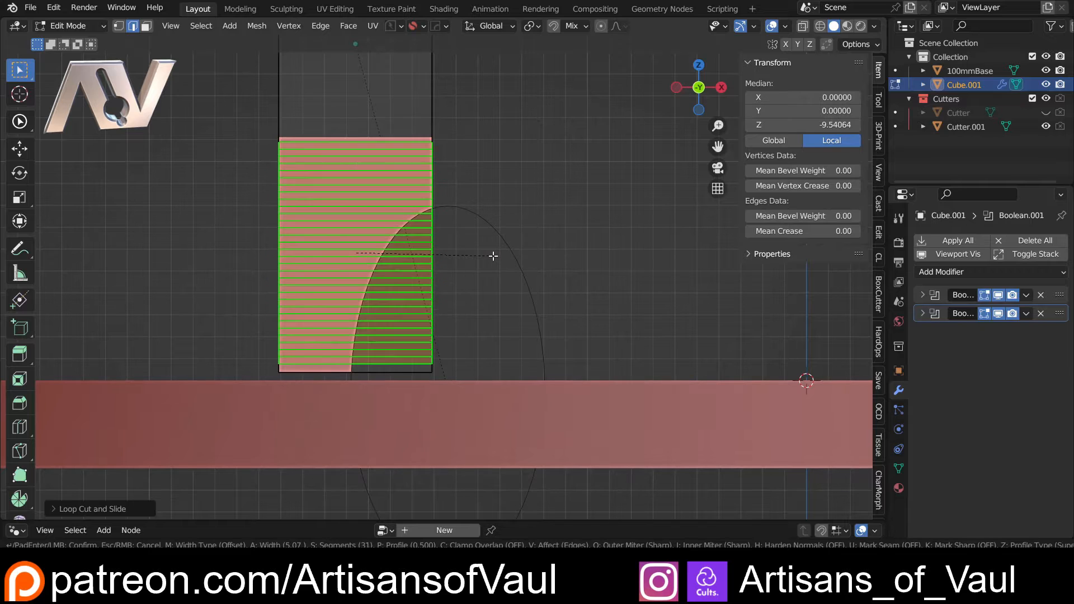
pyautogui.scroll(20, 497, 254)
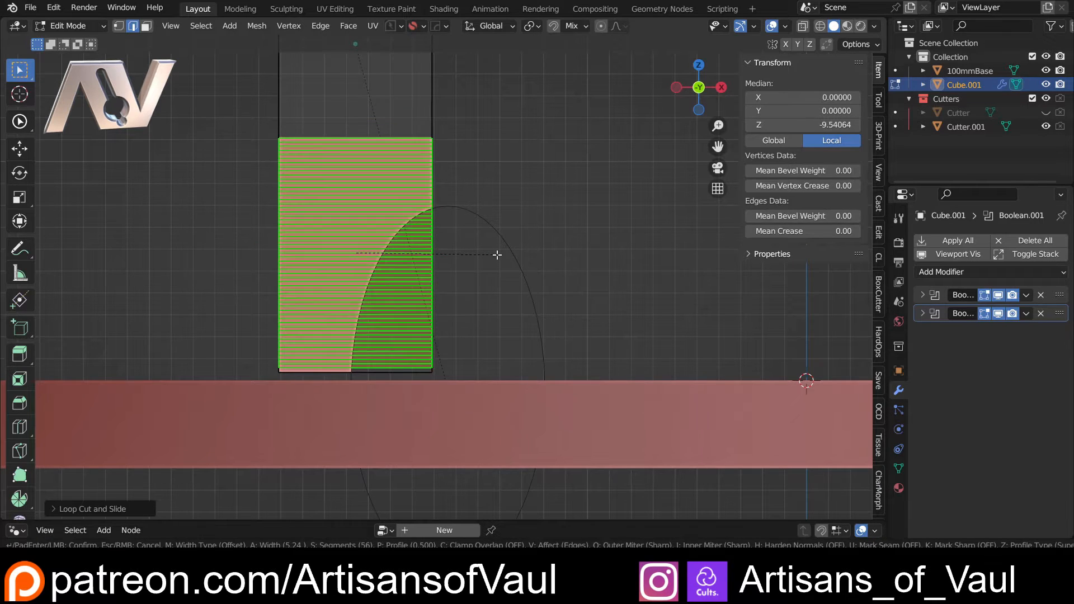
pyautogui.scroll(6, 497, 255)
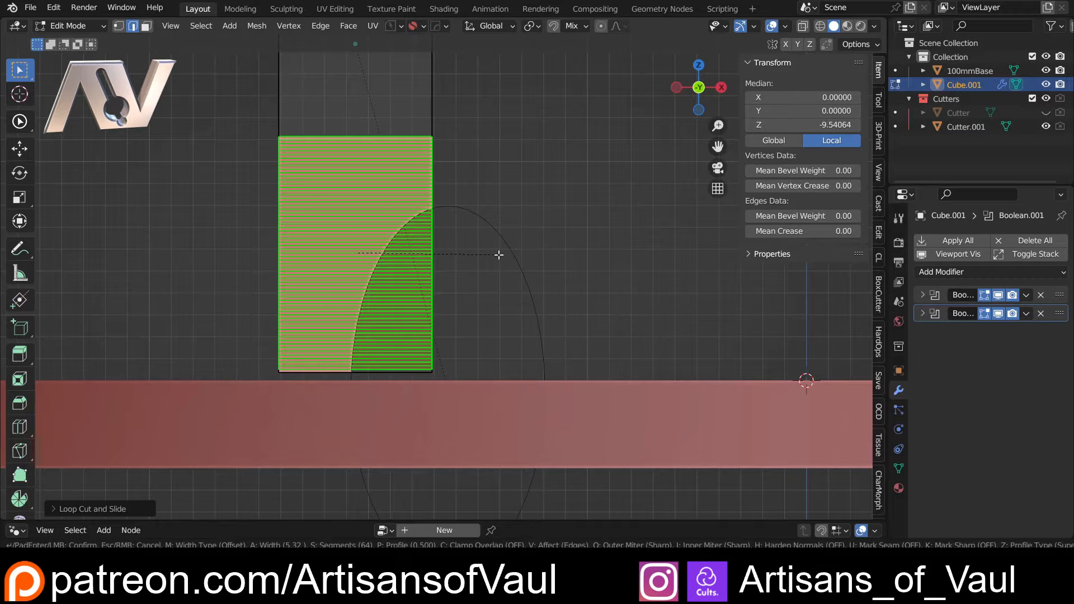
pyautogui.click(499, 254)
# Move the beveled edge loops up about 0.03 along Z.
pyautogui.keyDown('shift'); pyautogui.moveTo(273, 247); pyautogui.dragTo(327, 182, button='middle'); pyautogui.keyUp('shift')
pyautogui.scroll(4, 326, 185)
pyautogui.keyDown('shift'); pyautogui.moveTo(323, 292); pyautogui.dragTo(382, 266, button='middle'); pyautogui.keyUp('shift')
pyautogui.scroll(2, 238, 321)
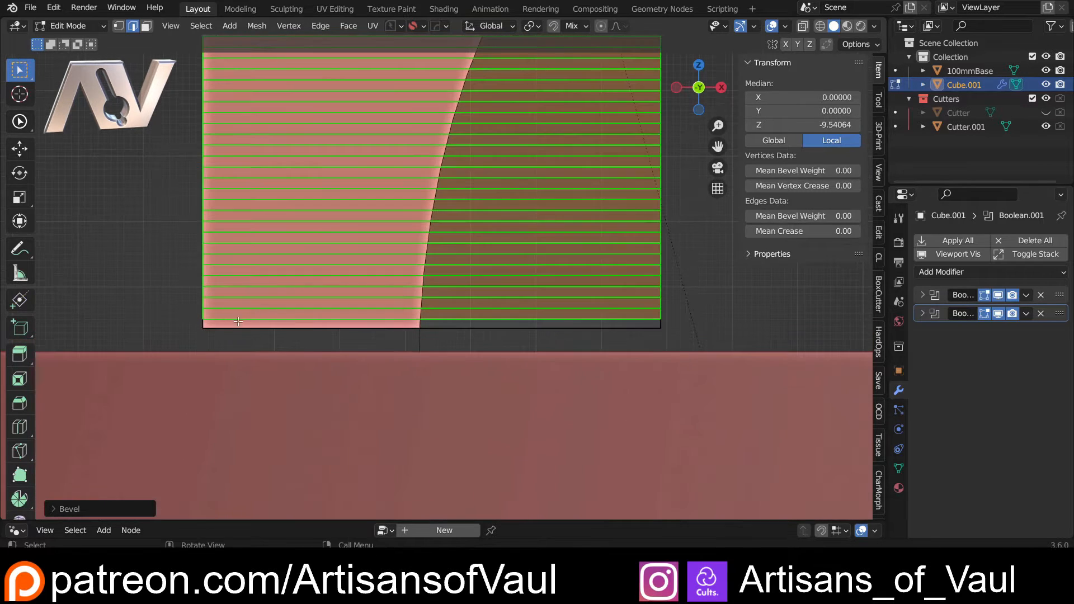
pyautogui.press('g')
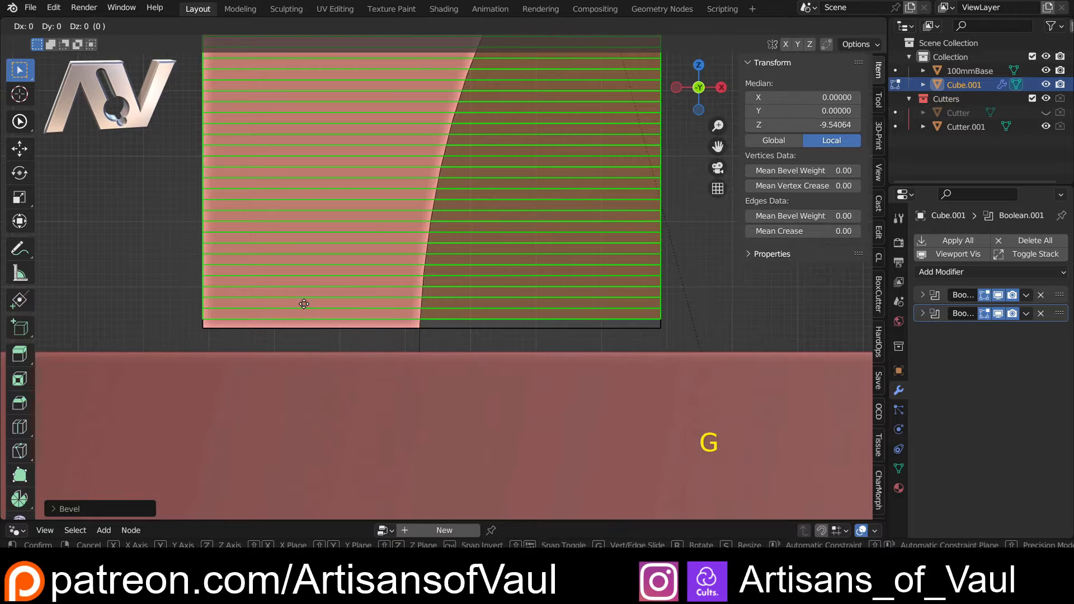
pyautogui.press('z')
pyautogui.click(299, 300)
# Select the front and back vertices at the block's lower outer corner, selecting through the mesh in wireframe shading.
pyautogui.scroll(-5, 284, 286)
pyautogui.moveTo(314, 314)
pyautogui.keyDown('shift'); pyautogui.mouseDown(button='middle')
pyautogui.moveTo(408, 368)
pyautogui.moveTo(378, 335)
pyautogui.moveTo(316, 302)
pyautogui.mouseUp(button='middle'); pyautogui.keyUp('shift')
pyautogui.press('Tab')
pyautogui.click(339, 394)
pyautogui.scroll(4, 317, 302)
pyautogui.hotkey('shift', 'z')
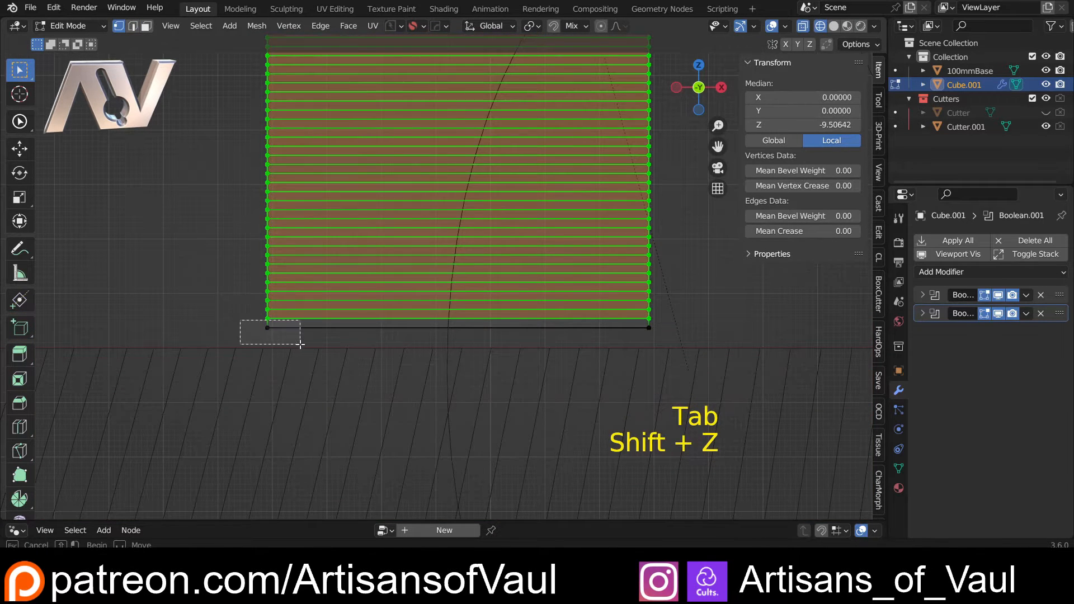
pyautogui.moveTo(301, 345); pyautogui.dragTo(302, 345)
pyautogui.hotkey('shift', 'z')
pyautogui.scroll(-3, 239, 264)
pyautogui.keyDown('shift'); pyautogui.moveTo(249, 250); pyautogui.dragTo(250, 332, button='middle'); pyautogui.keyUp('shift')
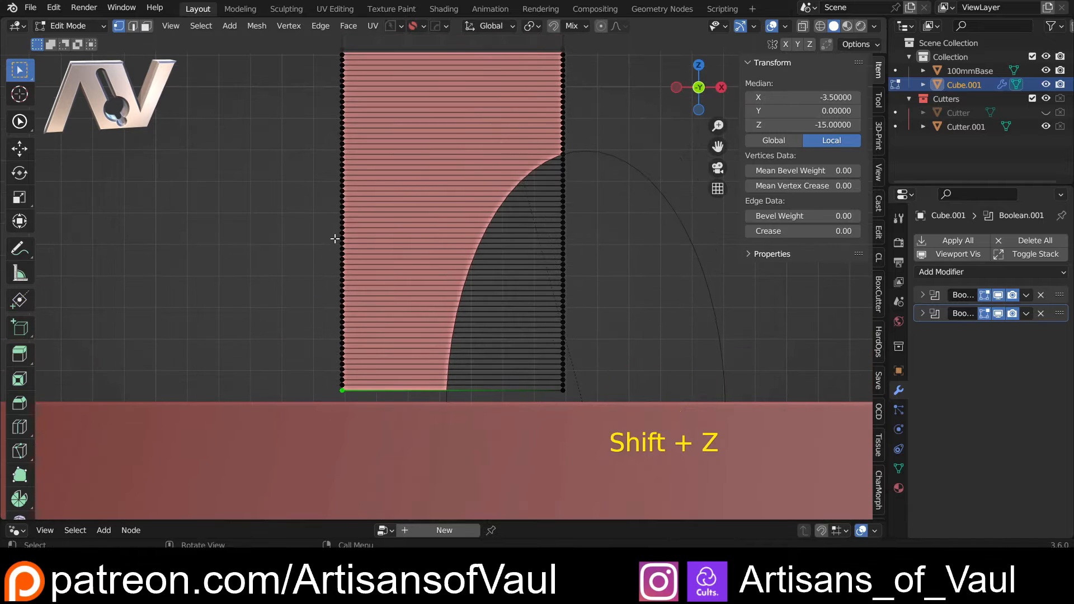
# Turn on proportional editing with the Sharp falloff.
pyautogui.keyDown('shift'); pyautogui.moveTo(335, 239); pyautogui.dragTo(259, 251, button='middle'); pyautogui.keyUp('shift')
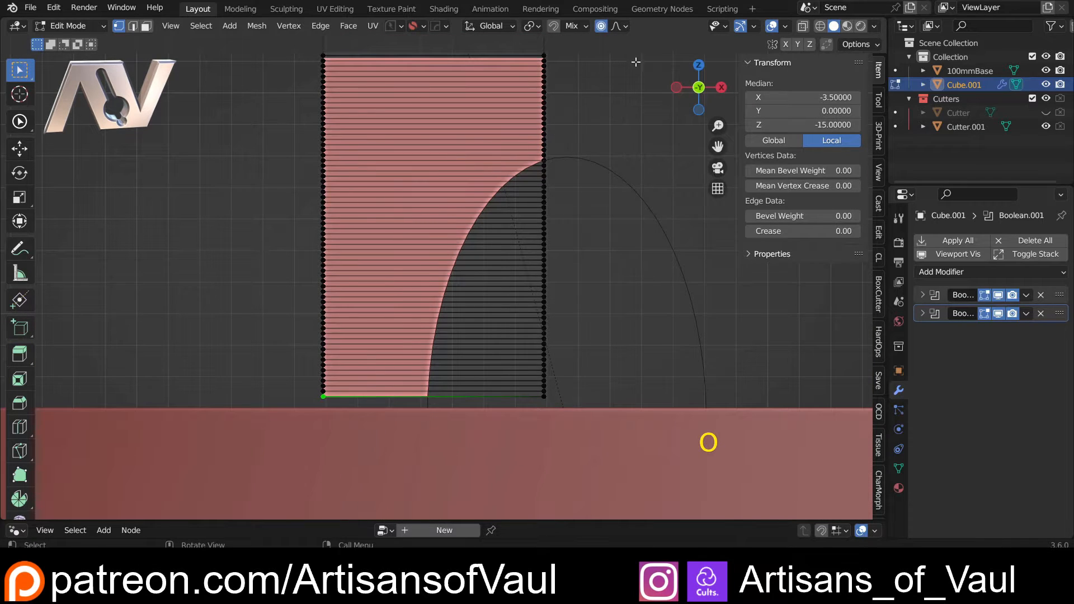
pyautogui.click(623, 26)
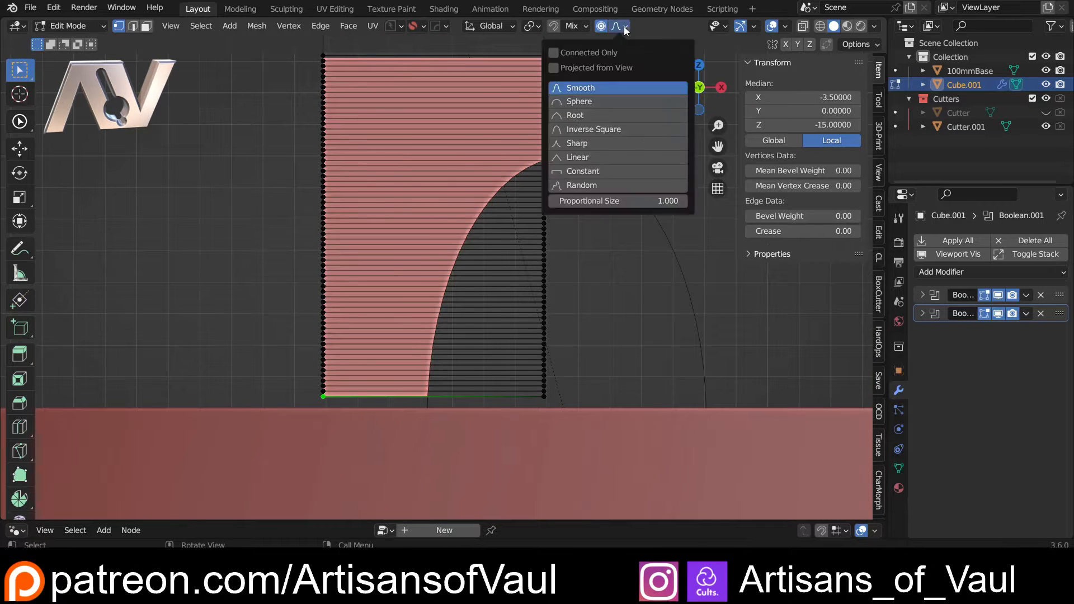
pyautogui.click(572, 143)
pyautogui.hotkey('shift', 'o')
pyautogui.hotkey('shift', 'o')
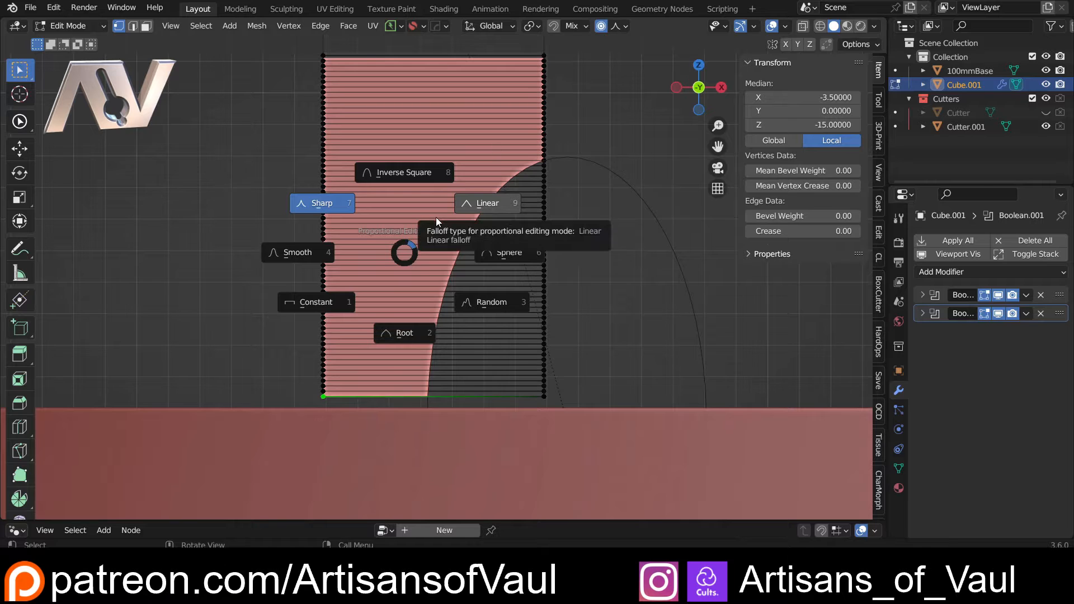
pyautogui.press('Escape')
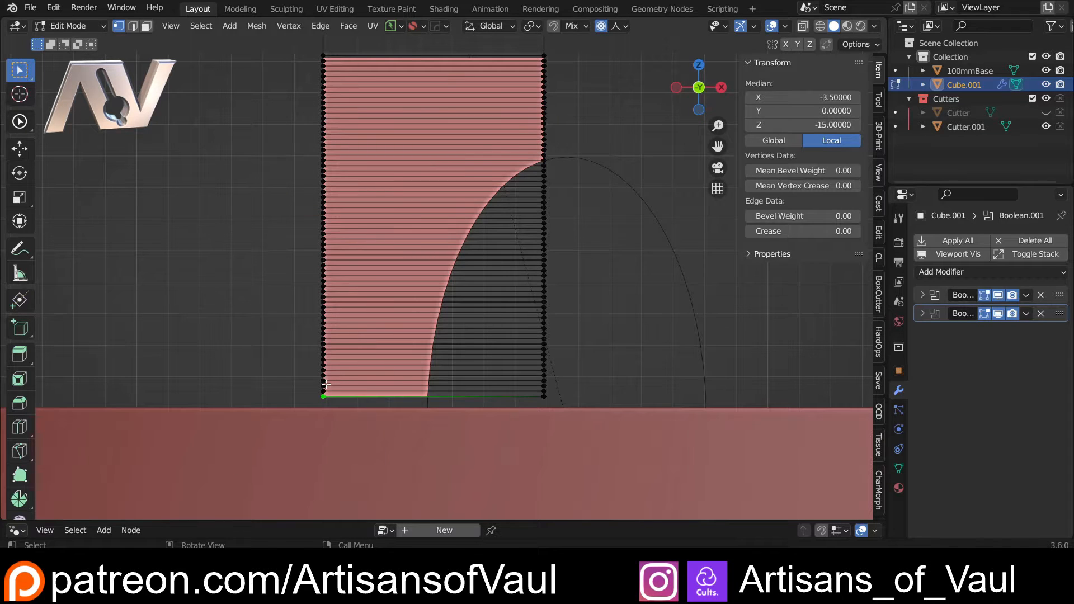
# Move the corner vertices about 2.6 along X with a proportional size of 9.85 to taper the block's foot, and return to Object Mode.
pyautogui.press('g')
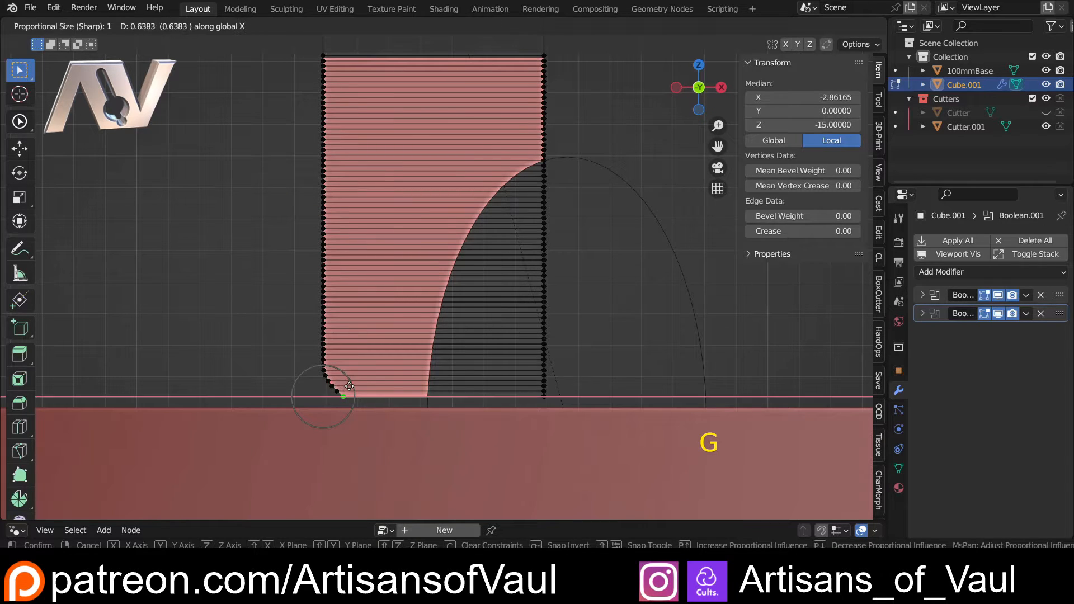
pyautogui.press('x')
pyautogui.scroll(-17, 360, 394)
pyautogui.scroll(-6, 411, 397)
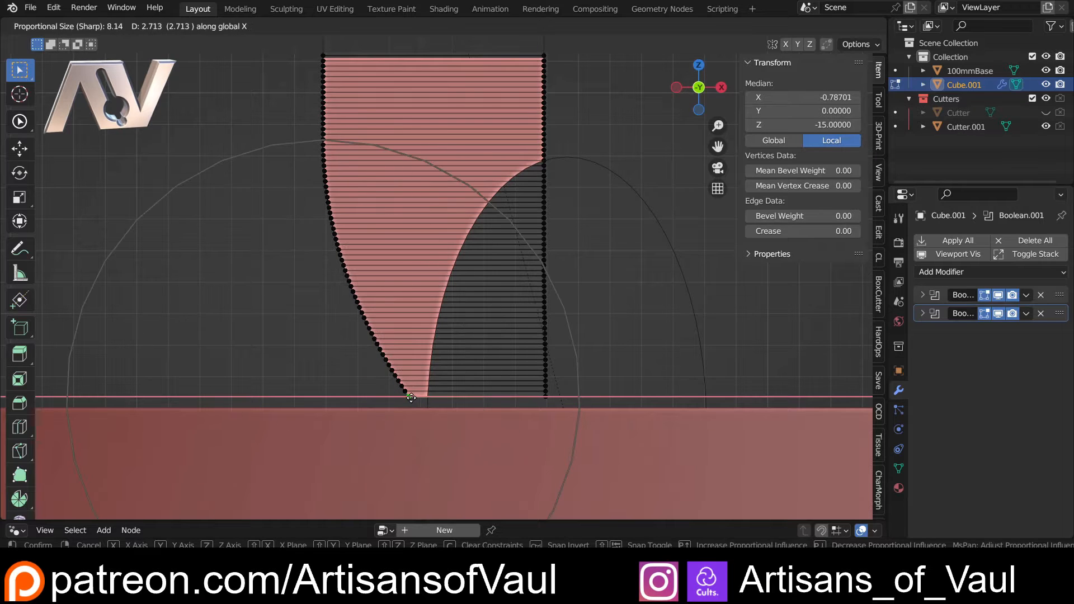
pyautogui.scroll(2, 411, 398)
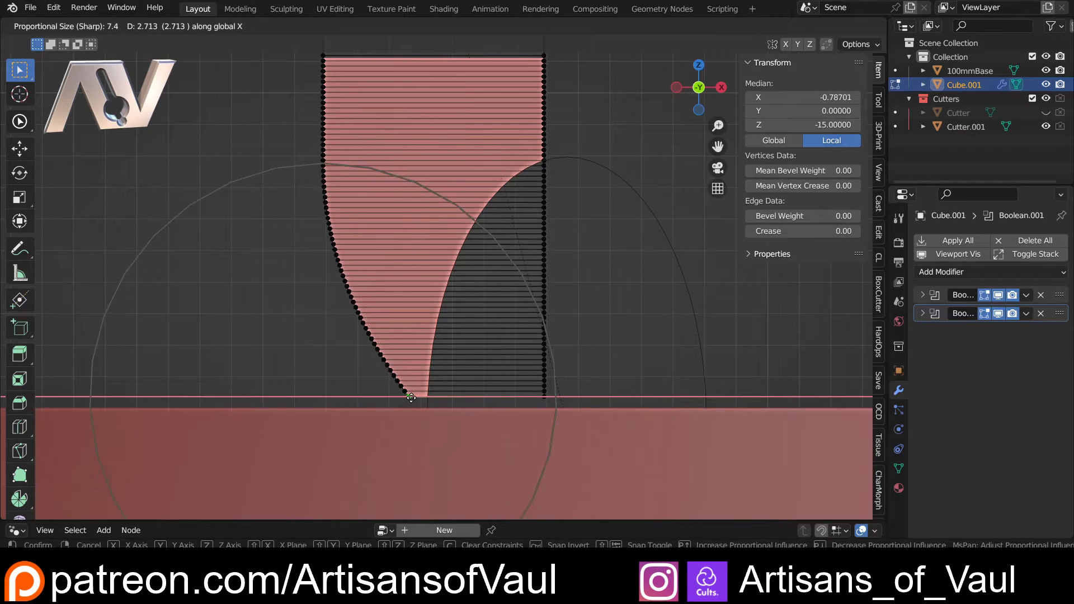
pyautogui.scroll(-3, 411, 398)
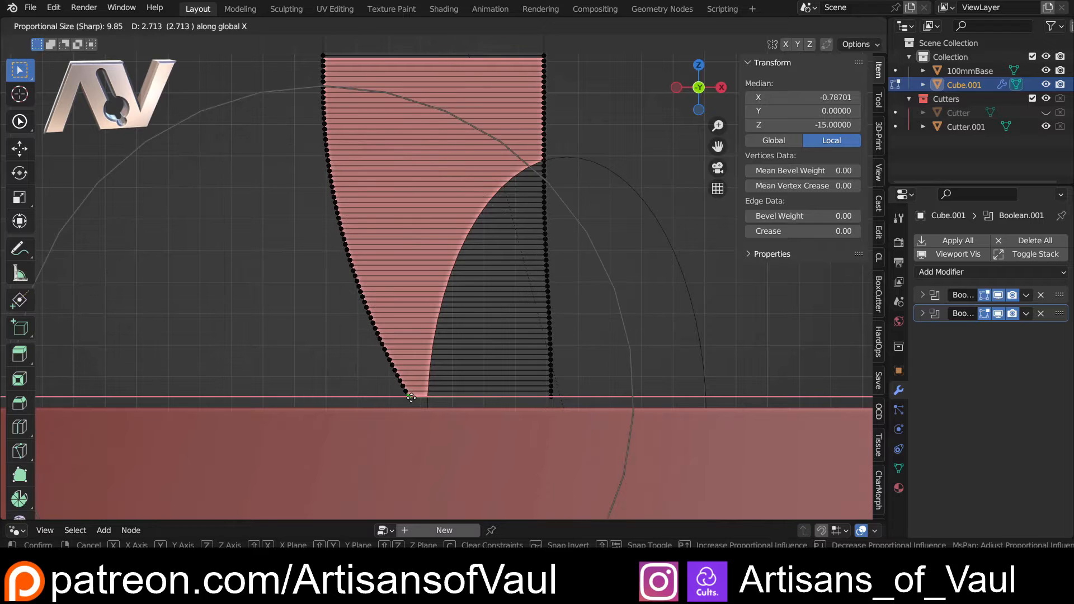
pyautogui.scroll(3, 411, 398)
pyautogui.scroll(-1, 411, 398)
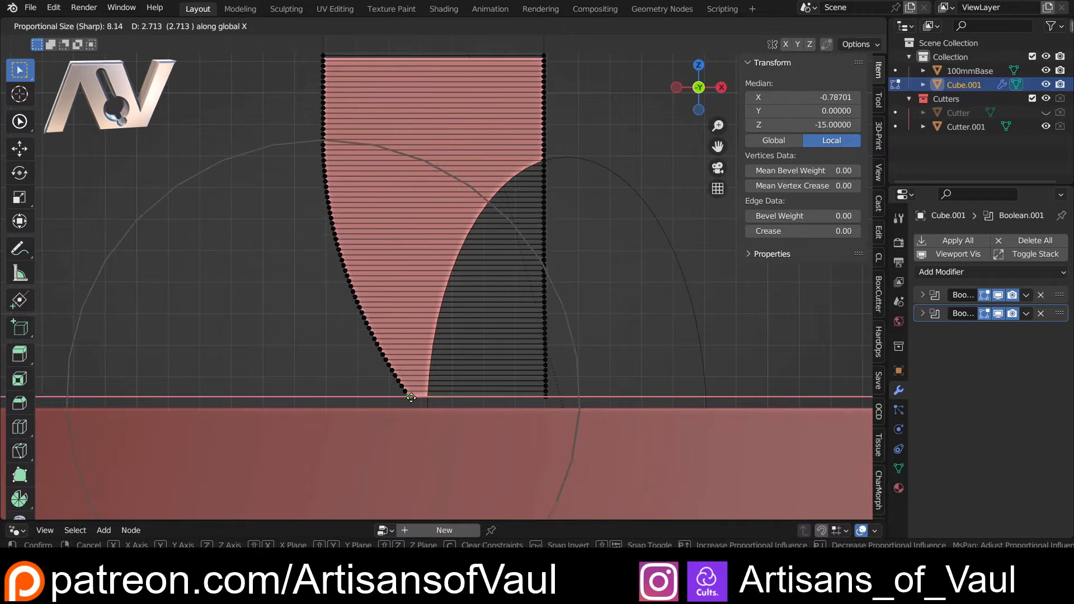
pyautogui.scroll(-2, 411, 397)
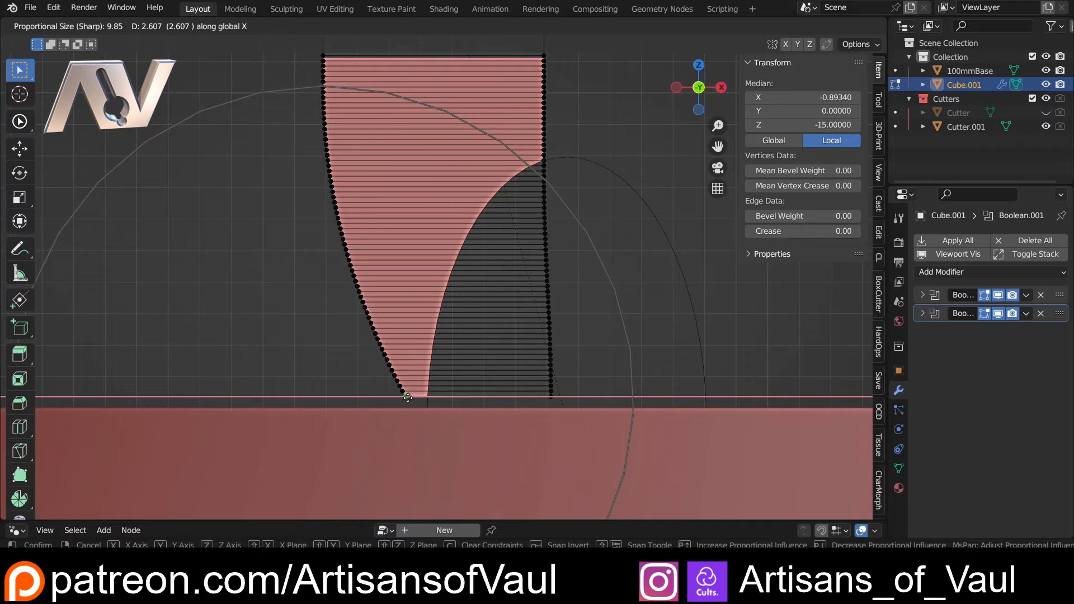
pyautogui.click(407, 397)
pyautogui.press('Tab')
pyautogui.hotkey('shift', 'z')
pyautogui.hotkey('shift', 'z')
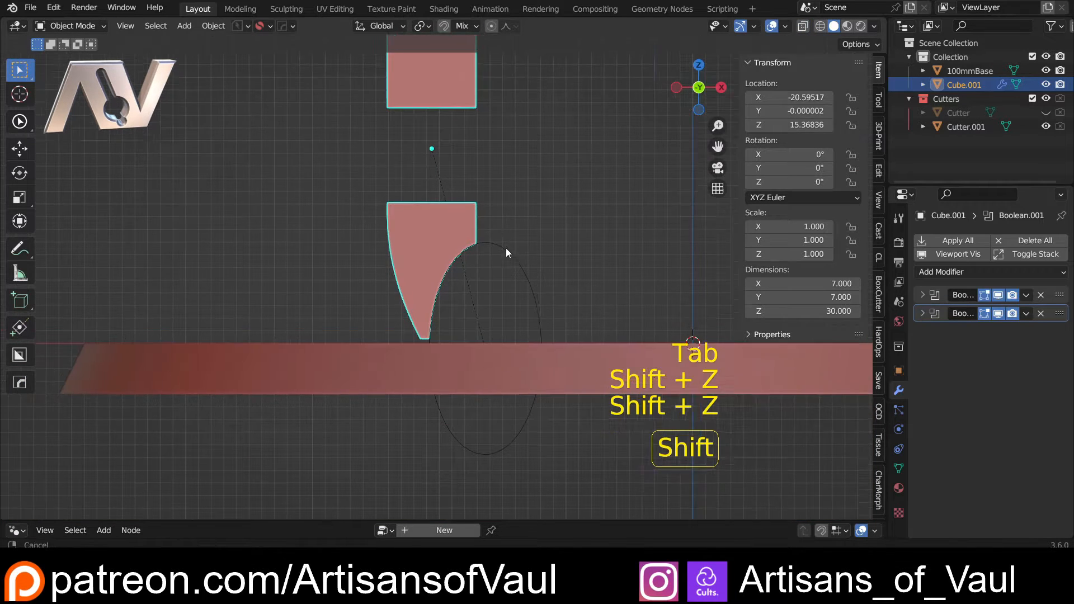
# Move the oval boolean cutter beside the block's foot about 0.4 along X and 1.03 up along Z.
pyautogui.keyDown('shift'); pyautogui.moveTo(505, 247); pyautogui.dragTo(488, 265, button='middle'); pyautogui.keyUp('shift')
pyautogui.click(488, 265)
pyautogui.scroll(-4, 489, 265)
pyautogui.click(463, 307)
pyautogui.scroll(5, 462, 307)
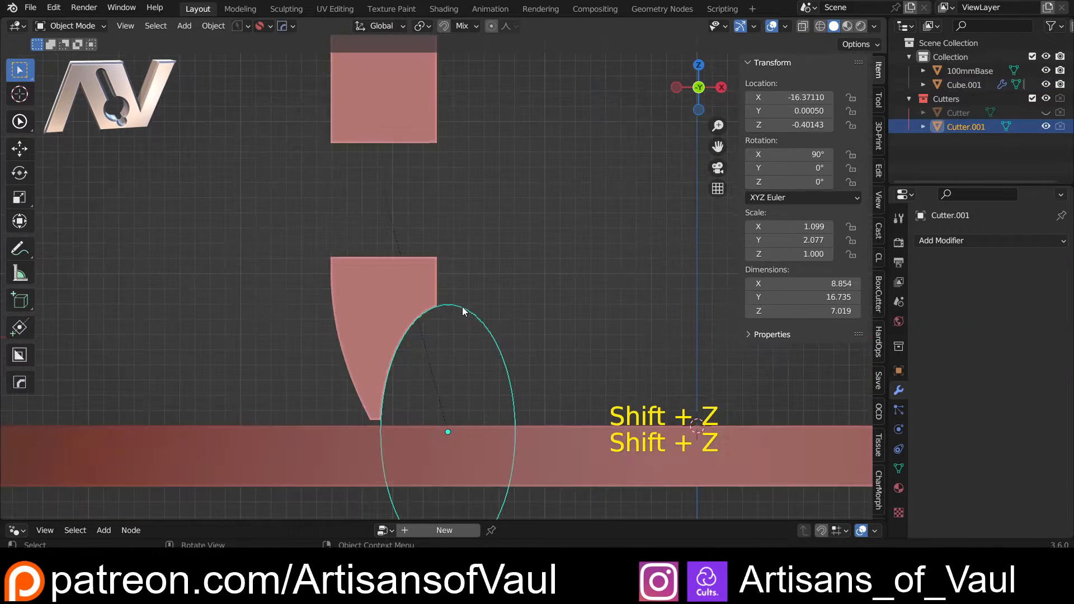
pyautogui.press('g')
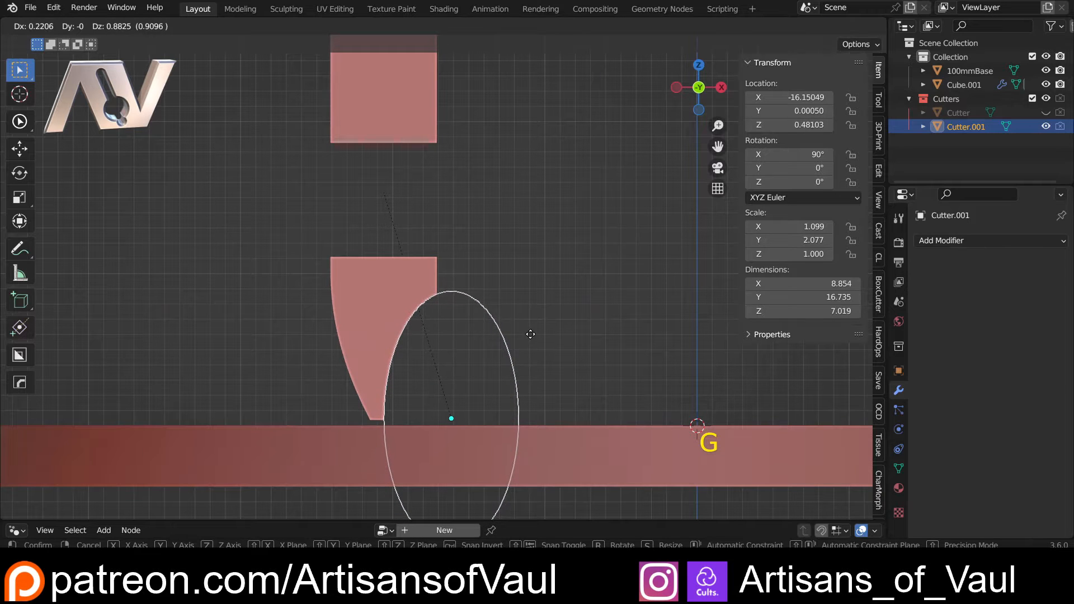
pyautogui.click(533, 332)
pyautogui.scroll(-4, 566, 317)
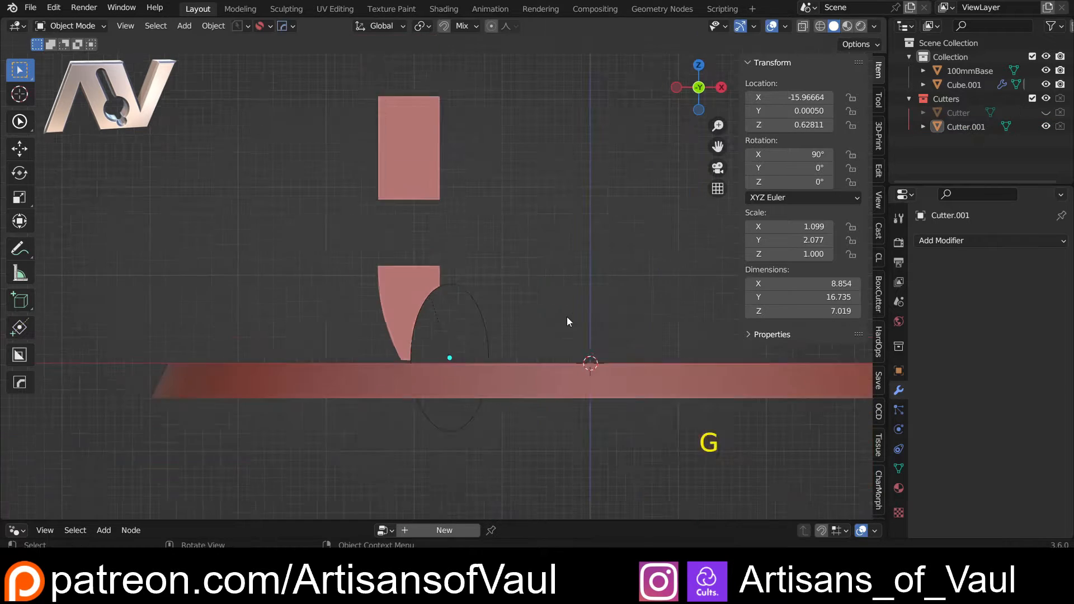
pyautogui.keyDown('shift'); pyautogui.moveTo(492, 276); pyautogui.dragTo(449, 258, button='middle'); pyautogui.keyUp('shift')
pyautogui.scroll(3, 414, 340)
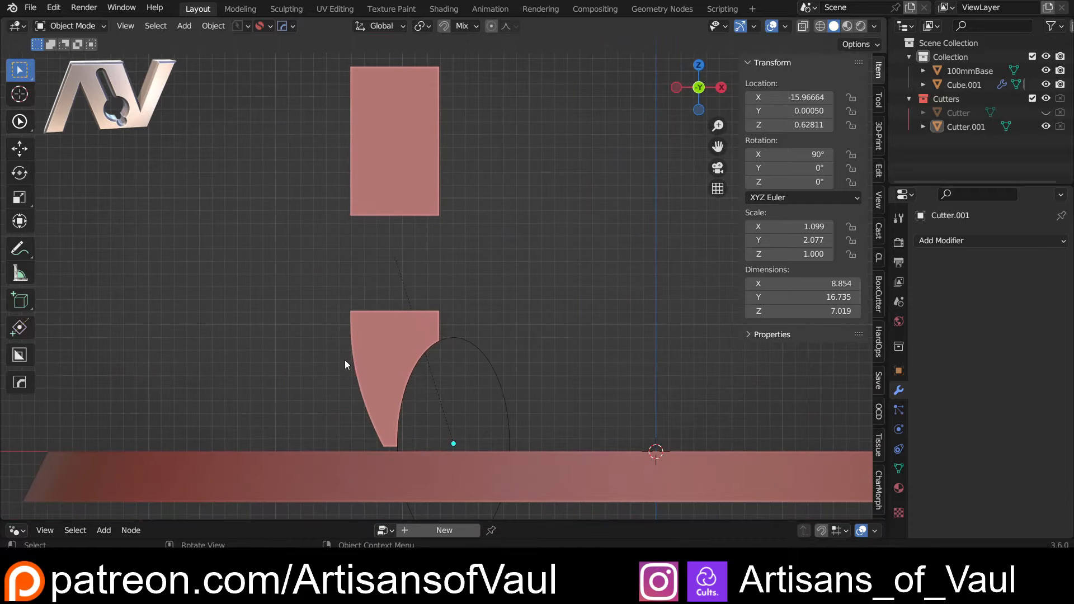
# Cut a slanted wedge off the foot's +Y side with a non-destructive BoxCutter Ngon about 10.8 by 15.1 in size.
pyautogui.click(703, 88)
pyautogui.scroll(2, 487, 328)
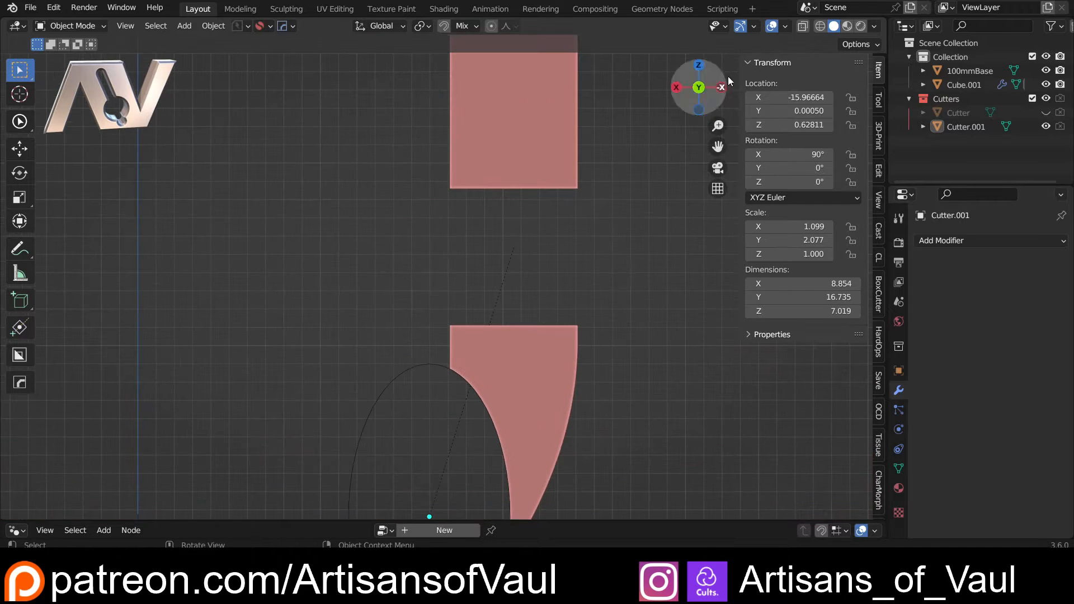
pyautogui.click(720, 87)
pyautogui.keyDown('shift'); pyautogui.moveTo(451, 281); pyautogui.dragTo(332, 293, button='middle'); pyautogui.keyUp('shift')
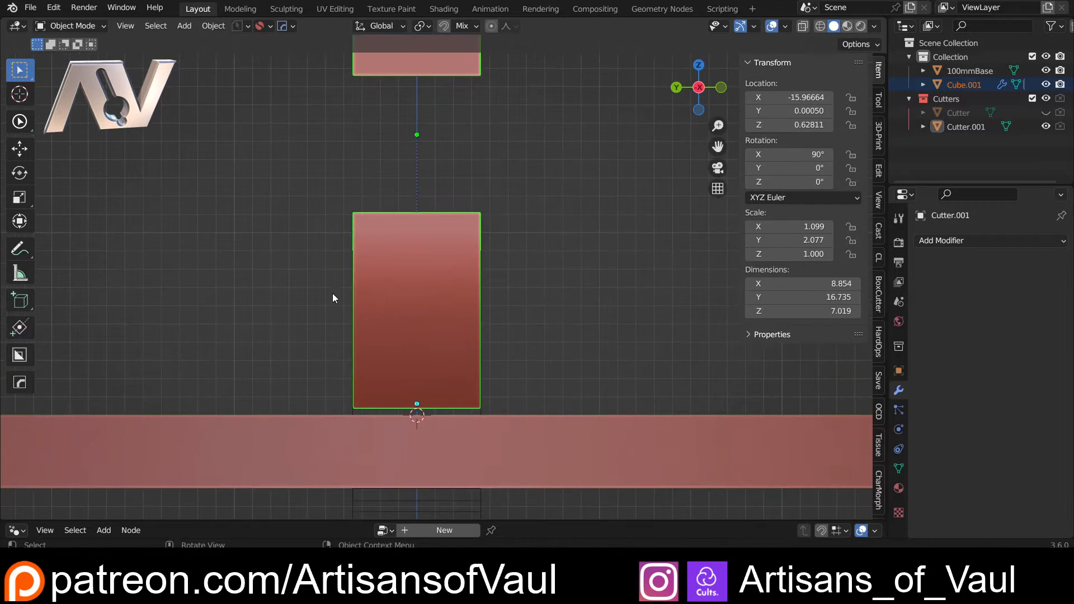
pyautogui.hotkey('alt', 'w')
pyautogui.press('d')
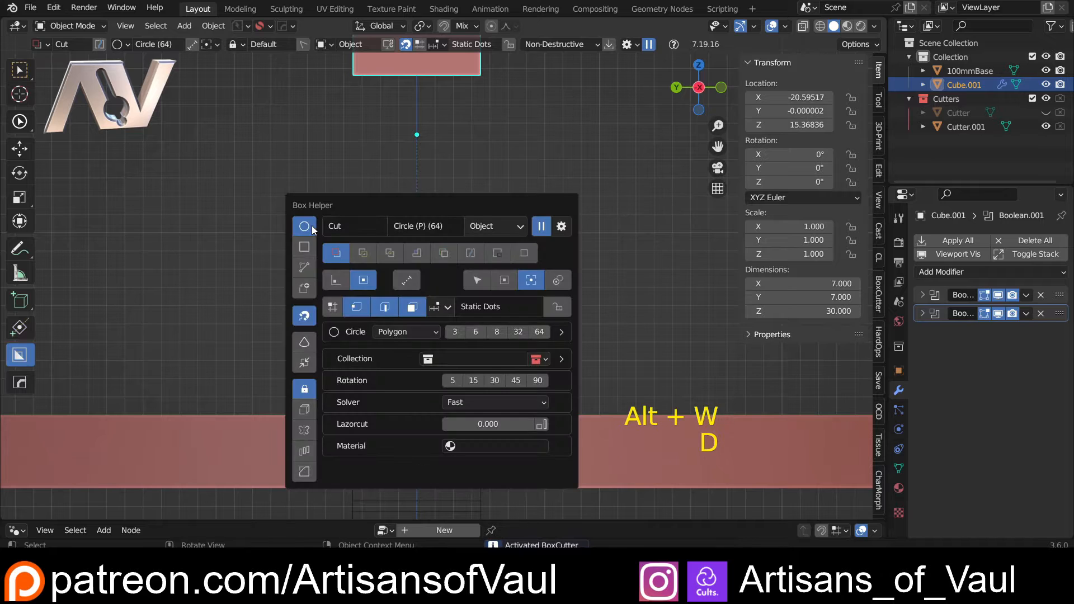
pyautogui.click(304, 268)
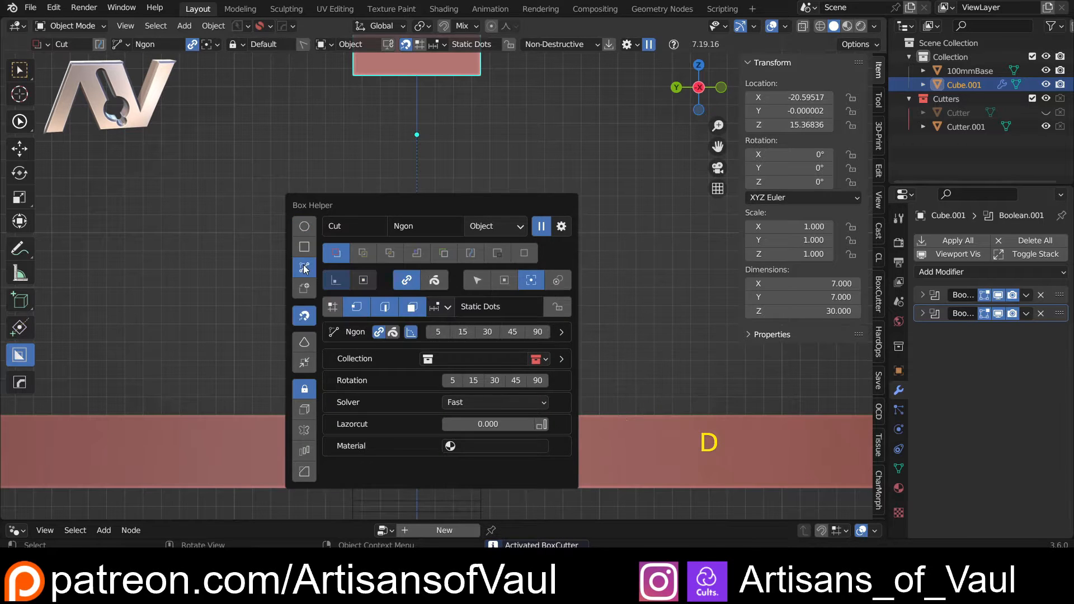
pyautogui.click(384, 423)
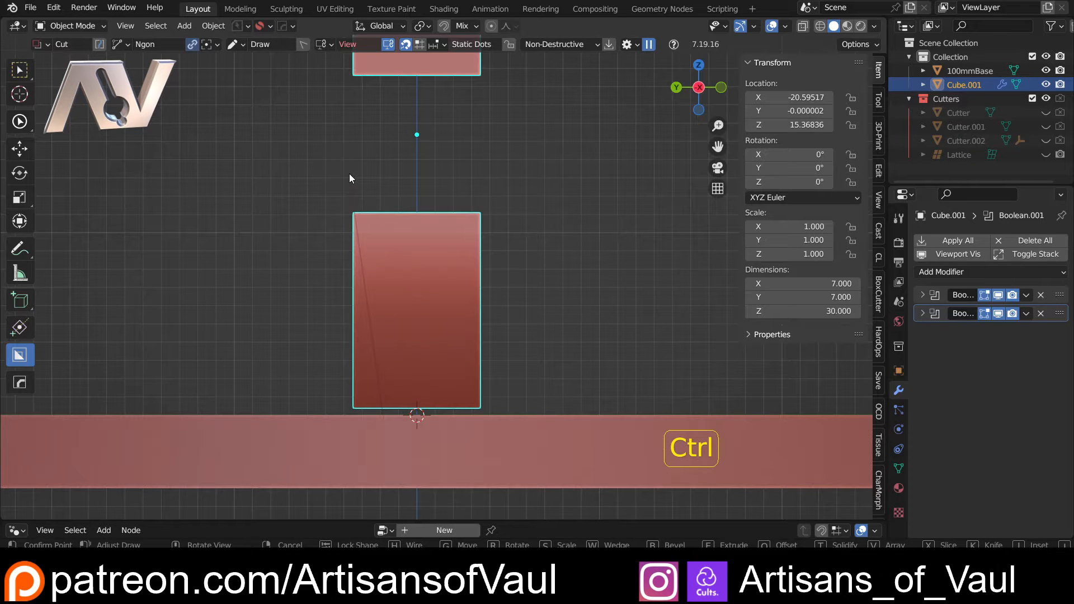
pyautogui.click(349, 174)
pyautogui.click(185, 178)
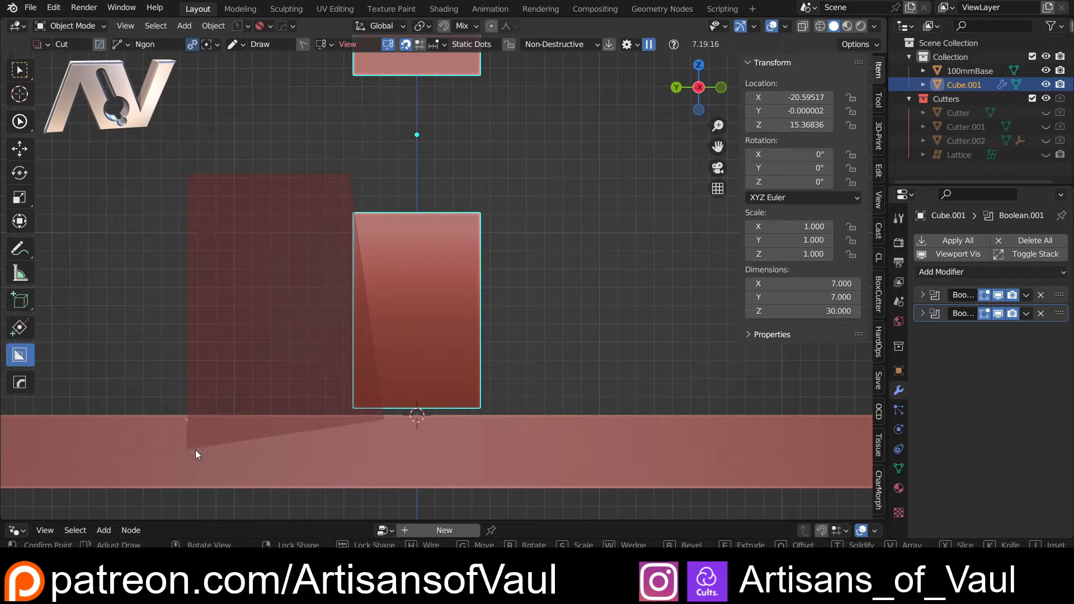
pyautogui.press('shift')
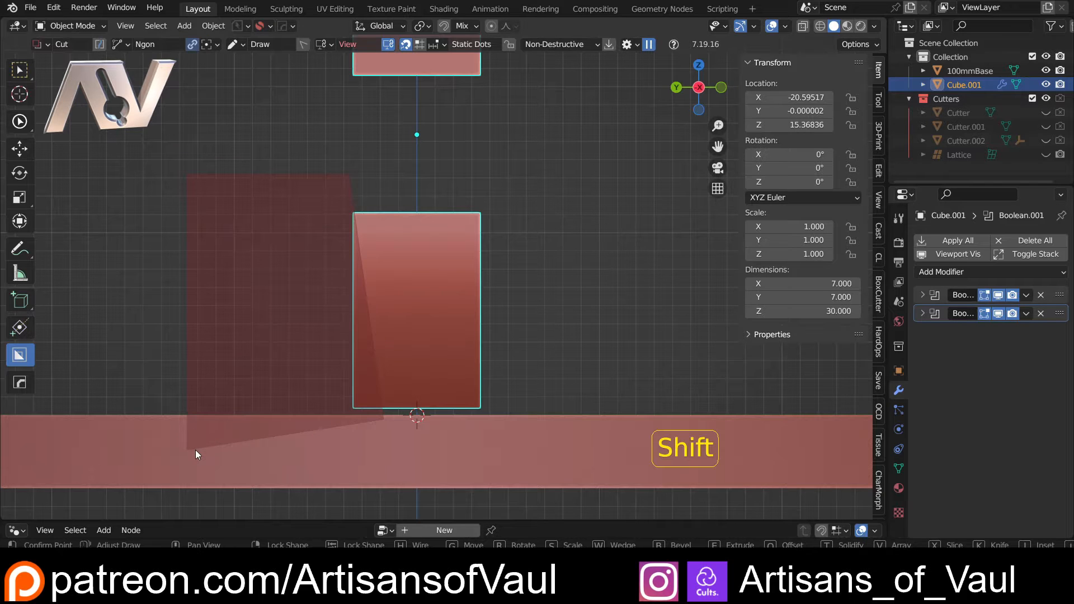
pyautogui.keyDown('shift'); pyautogui.doubleClick(196, 450); pyautogui.keyUp('shift')
# Mirror the Ngon cutter across Y about the block to taper the foot's opposite side, and hide the cutter.
pyautogui.keyDown('shift'); pyautogui.moveTo(356, 264); pyautogui.dragTo(327, 273, button='middle'); pyautogui.keyUp('shift')
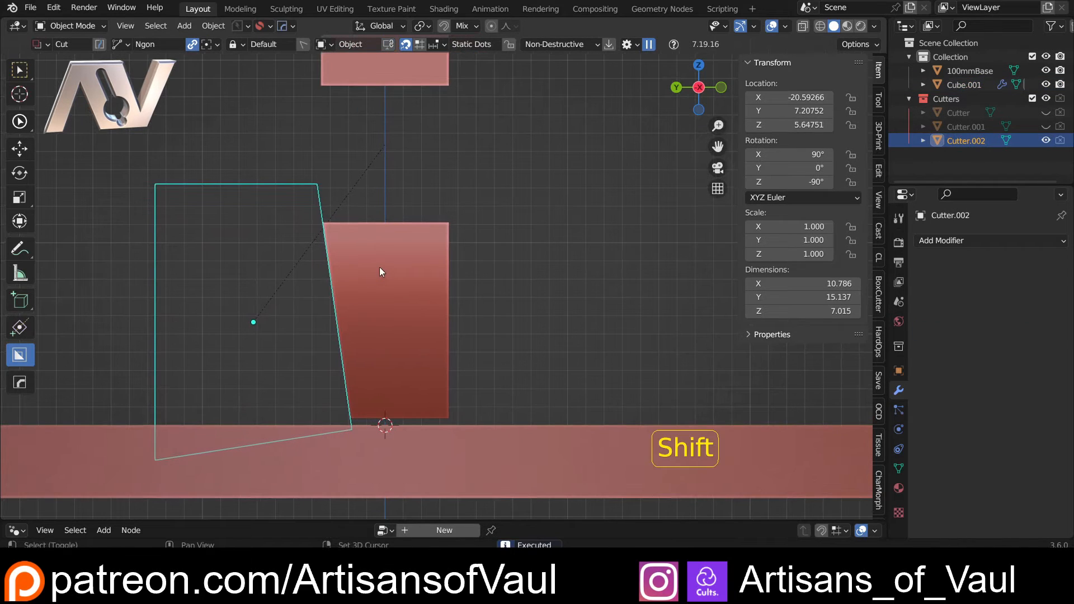
pyautogui.keyDown('shift'); pyautogui.click(382, 314); pyautogui.keyUp('shift')
pyautogui.hotkey('alt', 'x')
pyautogui.click(286, 145)
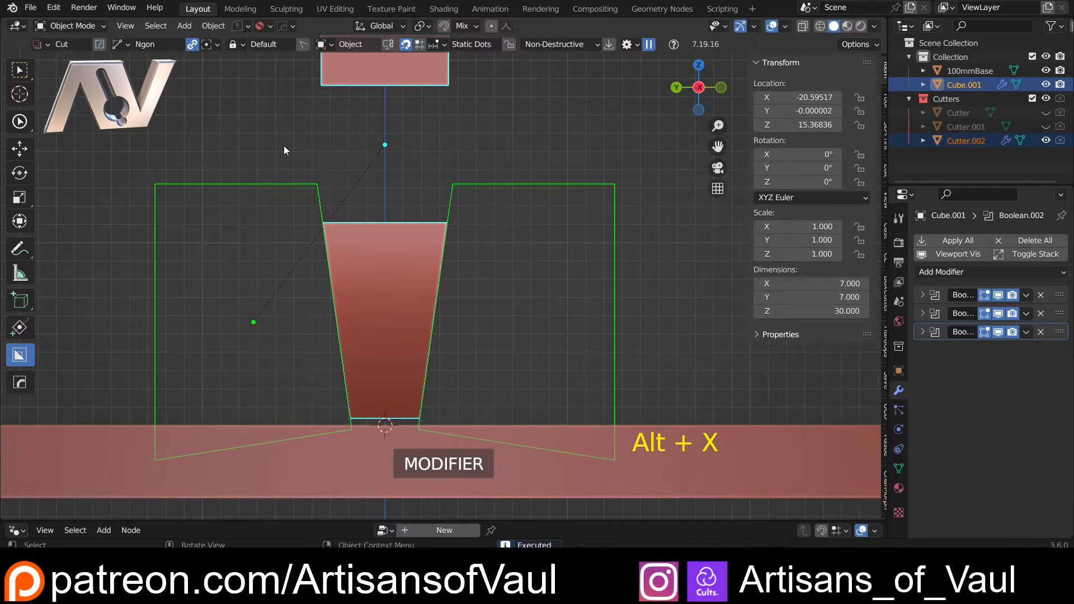
pyautogui.click(235, 190)
pyautogui.press('h')
pyautogui.scroll(-5, 265, 205)
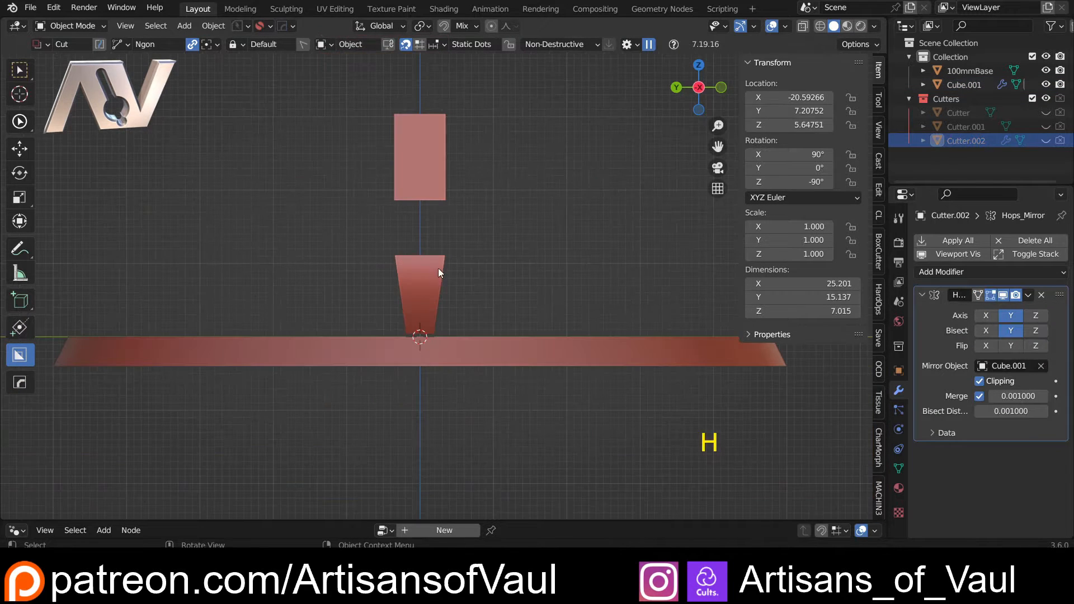
# Examine the tapered foot and the gap below the upper block from the side, in perspective and from the front.
pyautogui.moveTo(438, 268); pyautogui.dragTo(455, 250, button='middle')
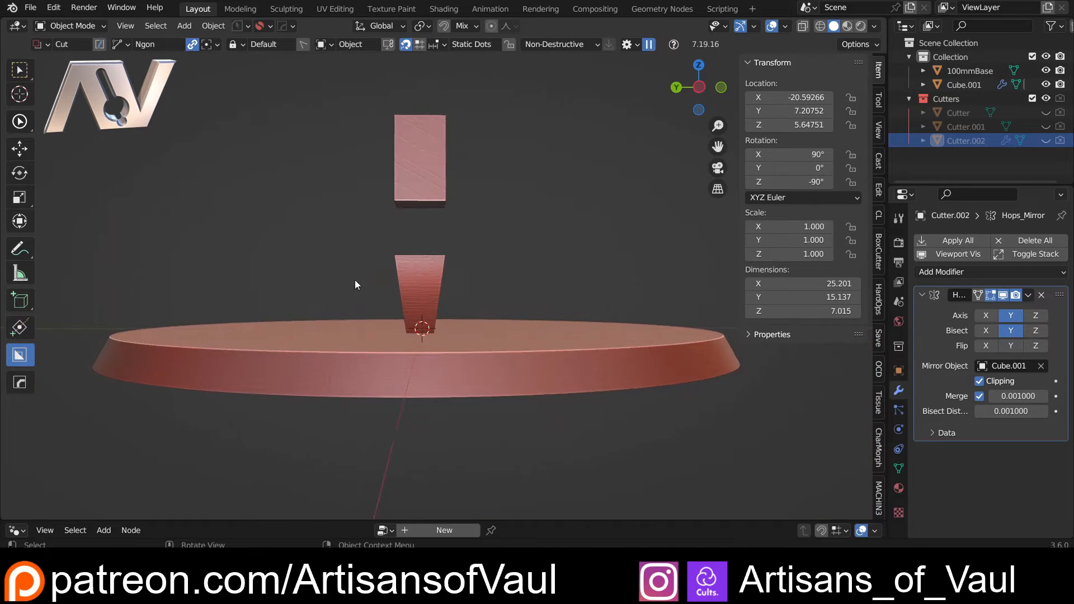
pyautogui.scroll(4, 356, 285)
pyautogui.click(386, 264)
pyautogui.keyDown('shift'); pyautogui.moveTo(436, 194); pyautogui.dragTo(412, 261, button='middle'); pyautogui.keyUp('shift')
pyautogui.click(700, 90)
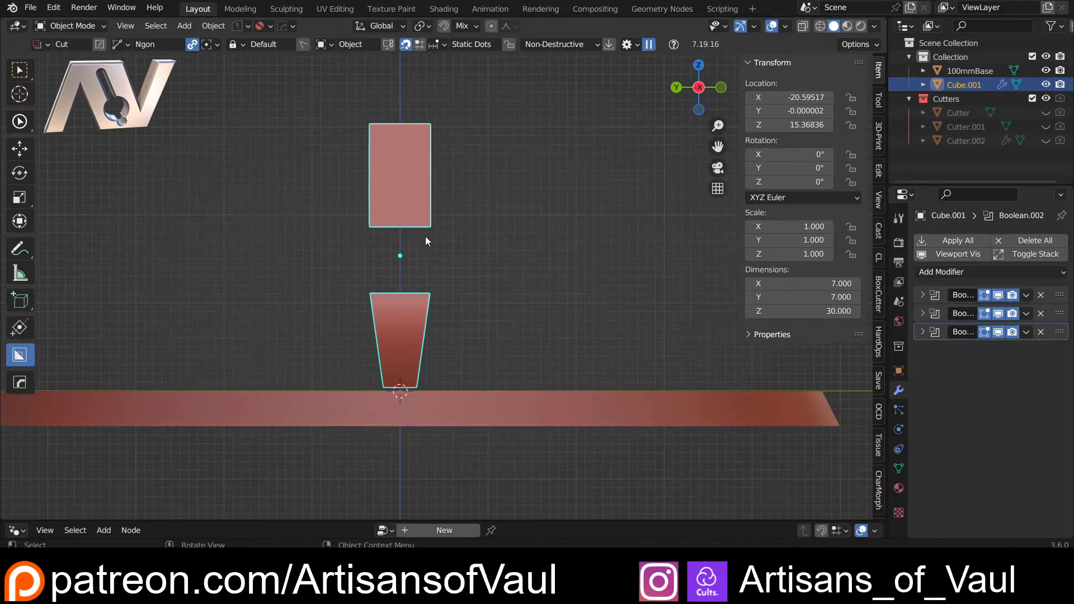
pyautogui.moveTo(401, 175); pyautogui.dragTo(302, 259, button='middle')
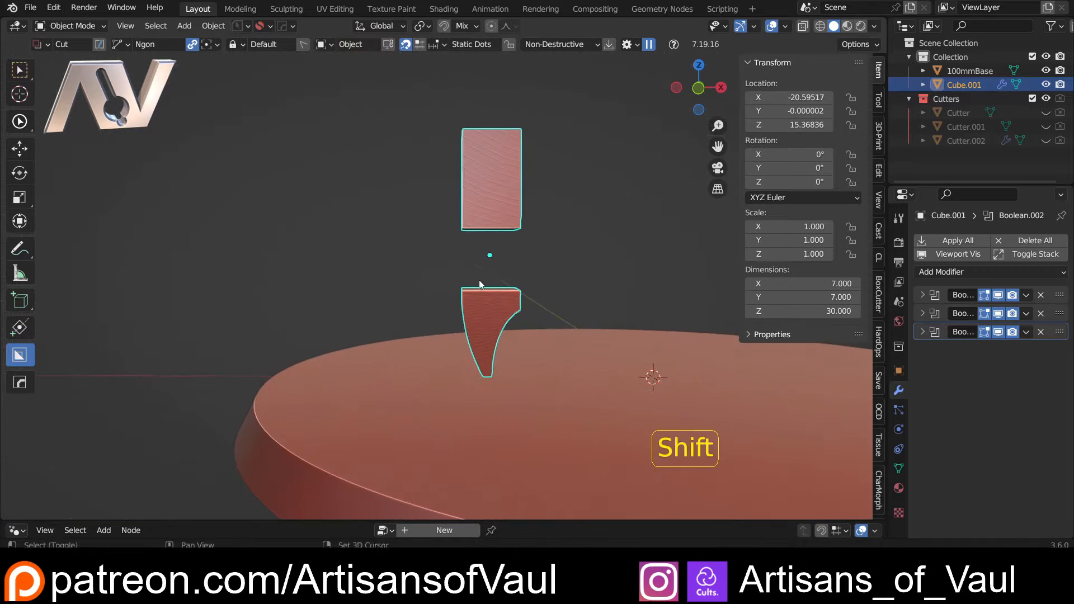
pyautogui.scroll(3, 331, 291)
pyautogui.keyDown('shift'); pyautogui.moveTo(479, 281); pyautogui.dragTo(370, 322, button='middle'); pyautogui.keyUp('shift')
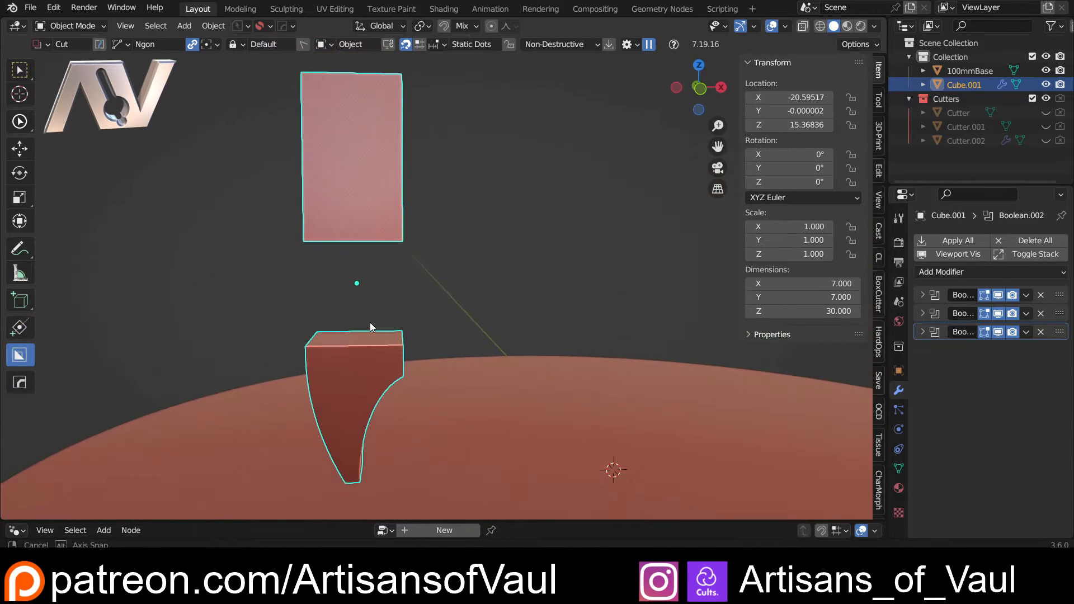
pyautogui.press('KP_1')
pyautogui.keyDown('shift'); pyautogui.moveTo(348, 228); pyautogui.dragTo(372, 244, button='middle'); pyautogui.keyUp('shift')
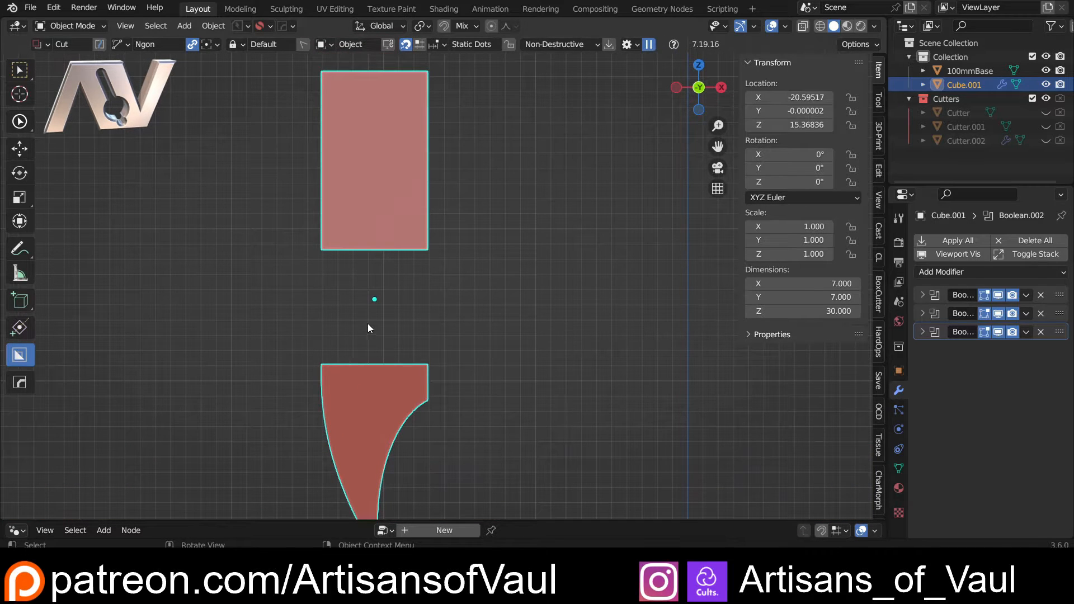
pyautogui.scroll(-2, 369, 325)
pyautogui.keyDown('shift'); pyautogui.moveTo(390, 336); pyautogui.dragTo(397, 370, button='middle'); pyautogui.keyUp('shift')
pyautogui.scroll(2, 397, 349)
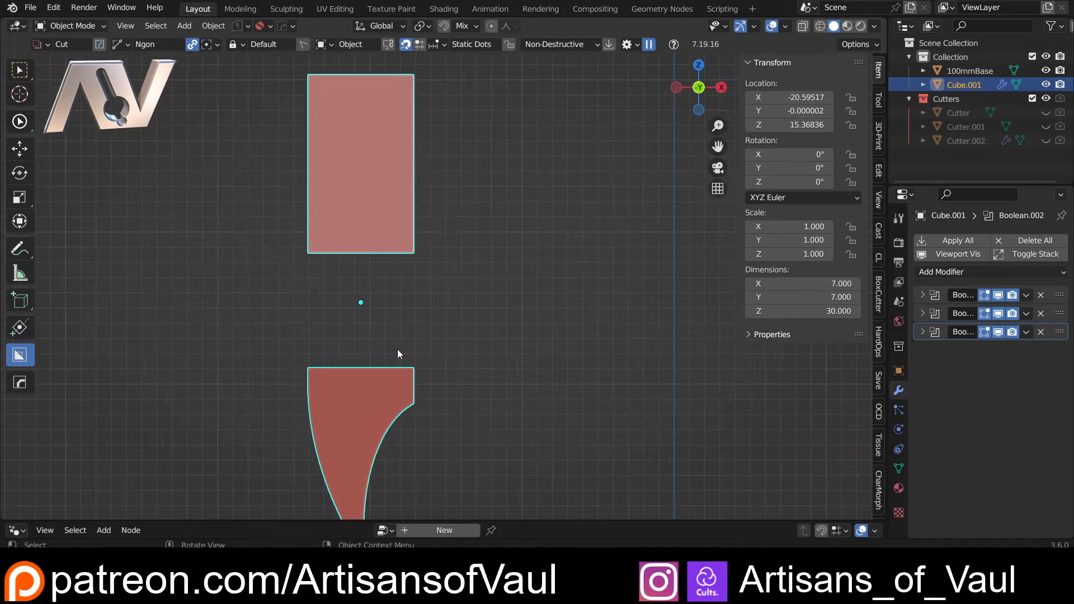
pyautogui.keyDown('shift'); pyautogui.moveTo(339, 307); pyautogui.dragTo(384, 255, button='middle'); pyautogui.keyUp('shift')
pyautogui.click(297, 296)
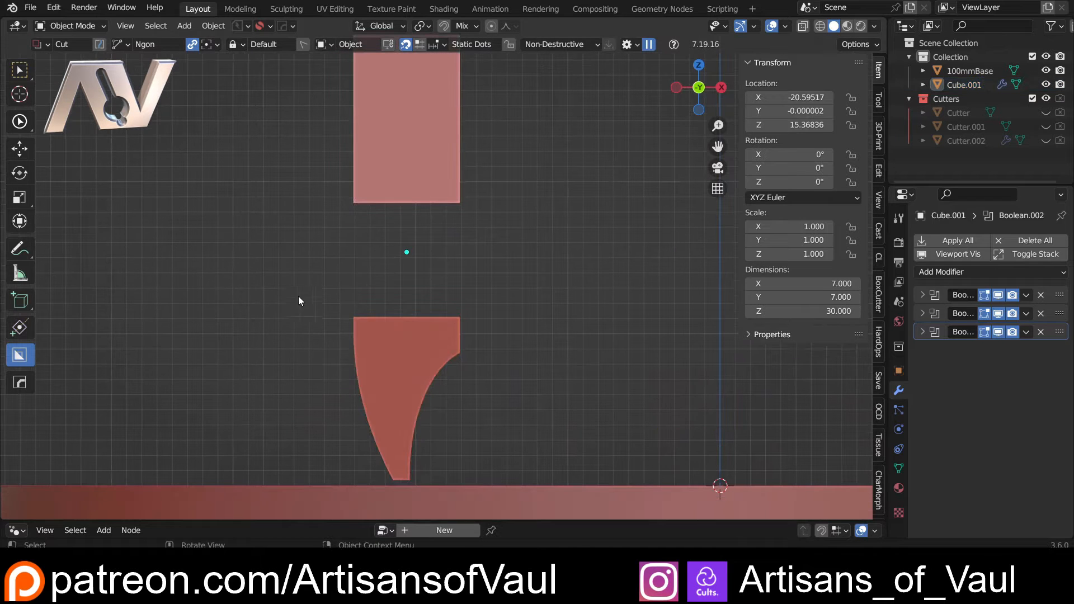
pyautogui.keyDown('shift'); pyautogui.moveTo(295, 299); pyautogui.dragTo(257, 325, button='middle'); pyautogui.keyUp('shift')
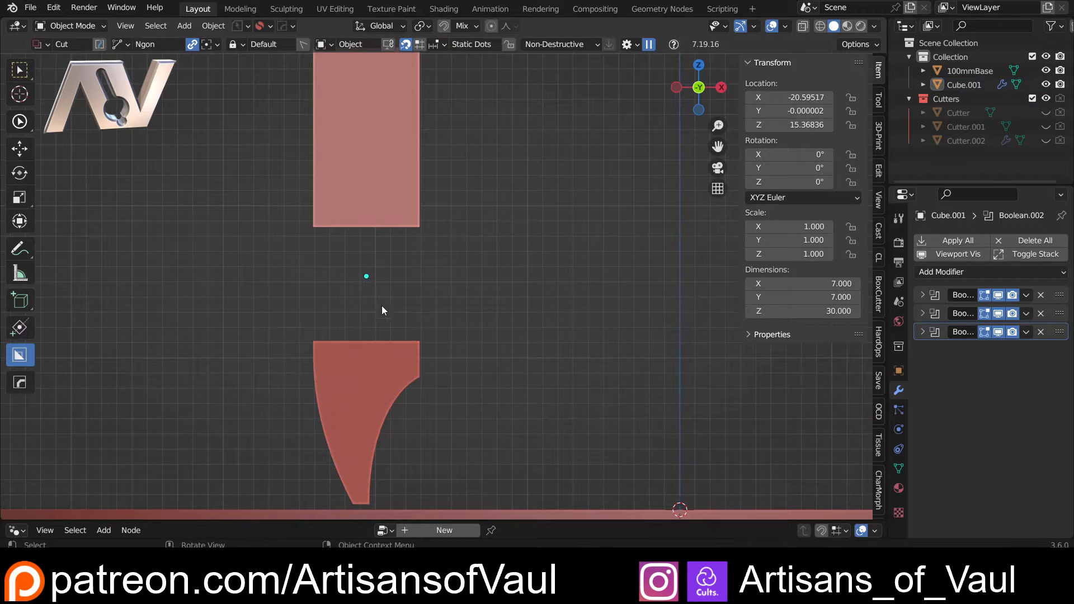
# Add a cylinder mesh with 128 vertices.
pyautogui.hotkey('shift', 'a')
pyautogui.moveTo(522, 258)
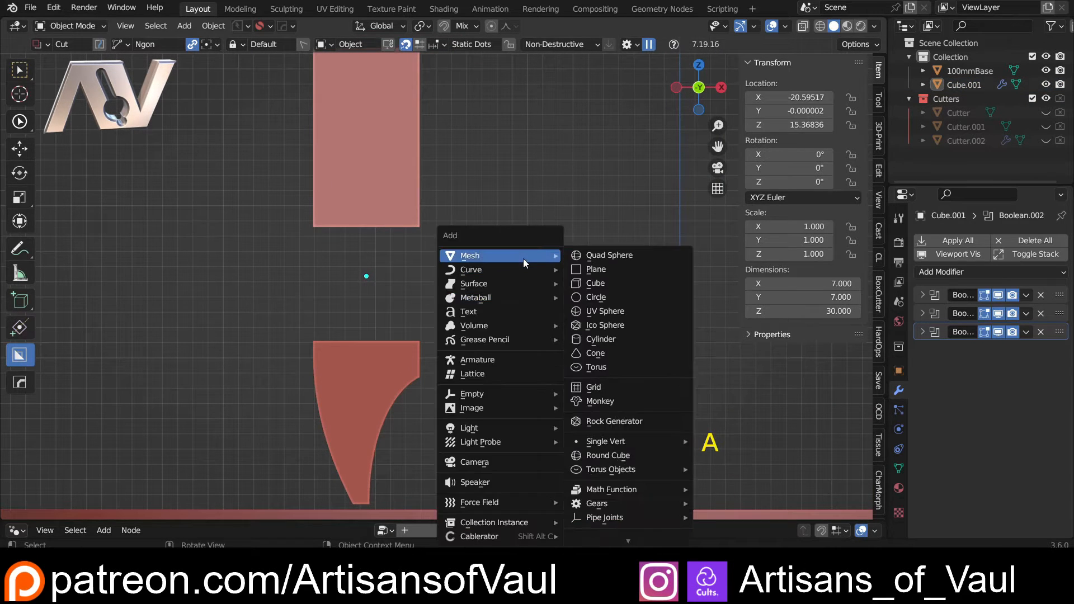
pyautogui.click(599, 338)
pyautogui.click(140, 503)
pyautogui.click(192, 345)
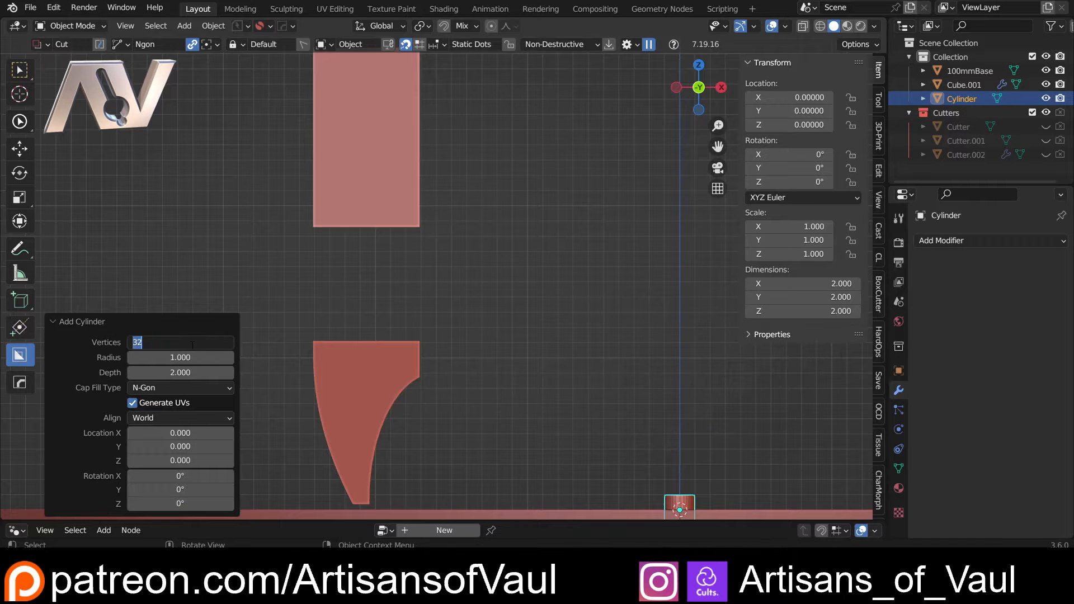
pyautogui.press('Return')
pyautogui.scroll(-2, 541, 446)
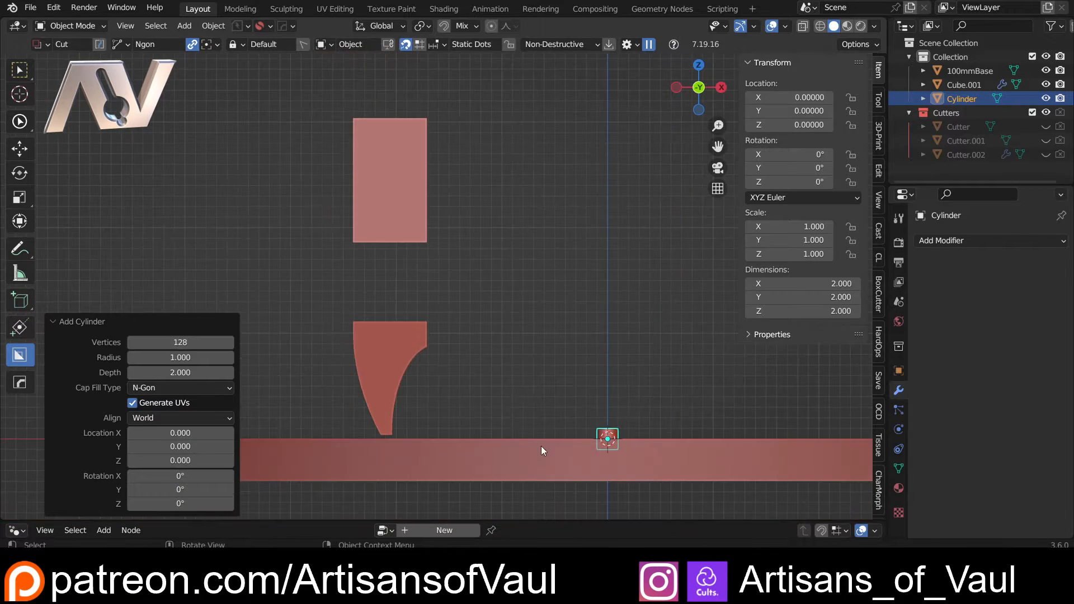
pyautogui.scroll(2, 653, 441)
# Move the cylinder into the gap between upper block and foot, at about X -22.17, Z 13.38, and scale it about 3.37 along Z.
pyautogui.press('g')
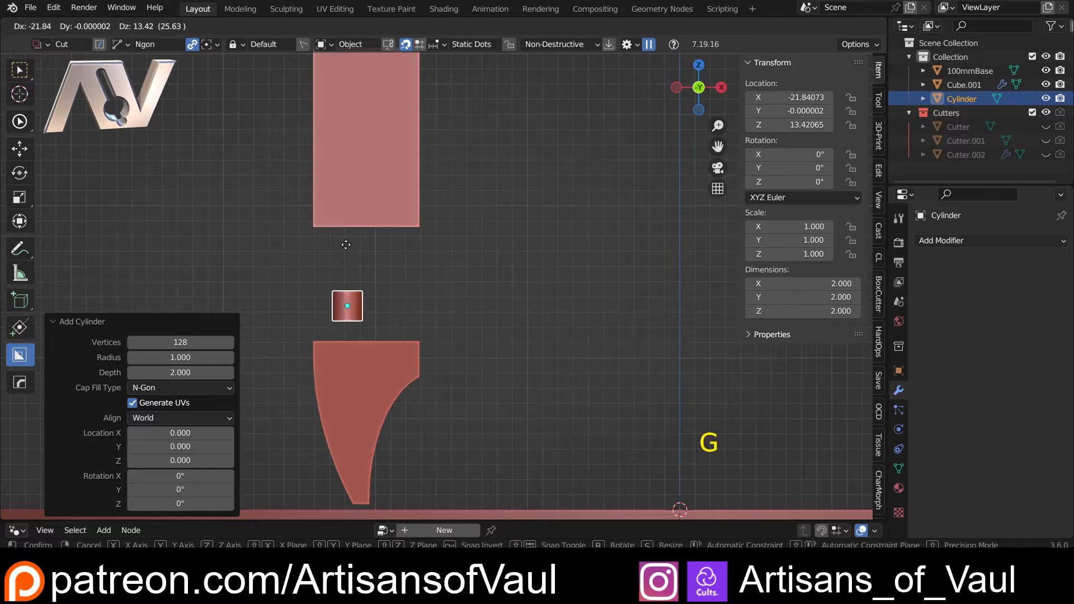
pyautogui.click(341, 246)
pyautogui.press('s')
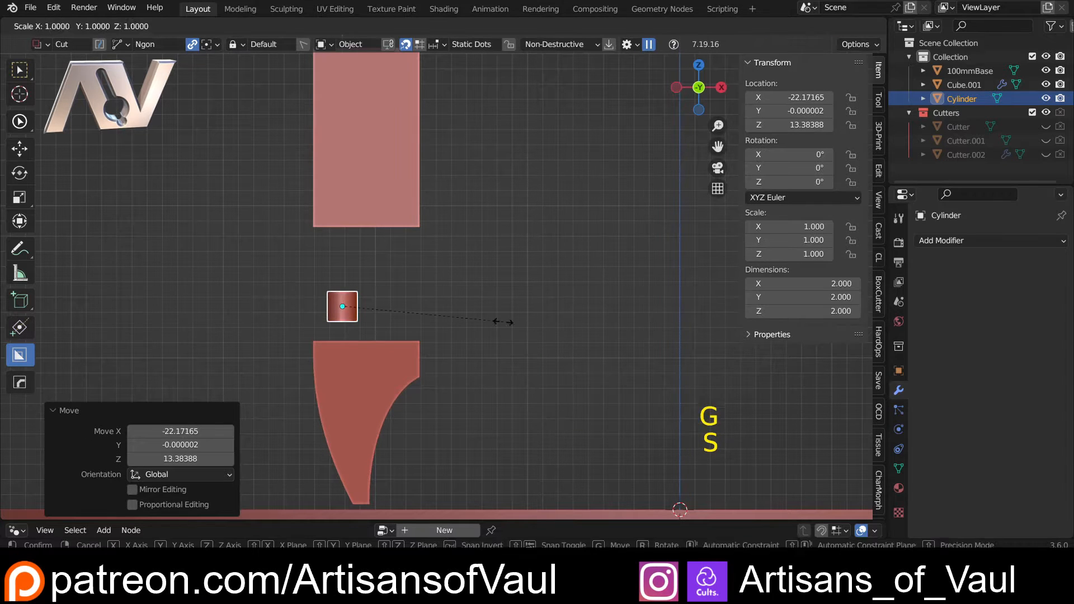
pyautogui.press('z')
pyautogui.click(503, 329)
# Raise the cylinder about 1.51 along Z and scale it by about 1.25 along Z so its ends overlap both blocks.
pyautogui.press('g')
pyautogui.press('z')
pyautogui.click(497, 305)
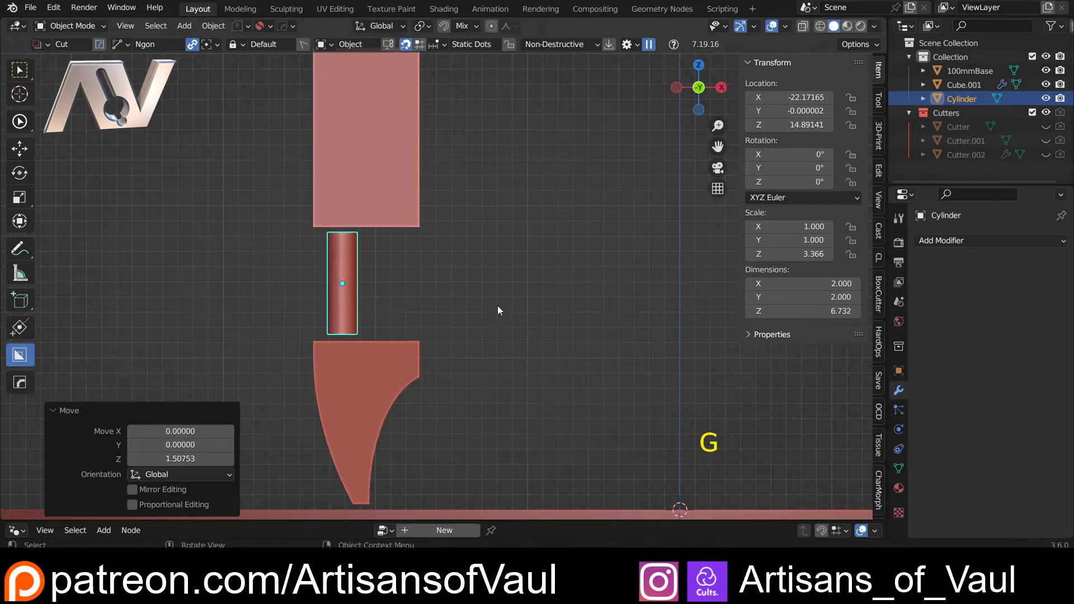
pyautogui.press('s')
pyautogui.press('z')
pyautogui.click(551, 308)
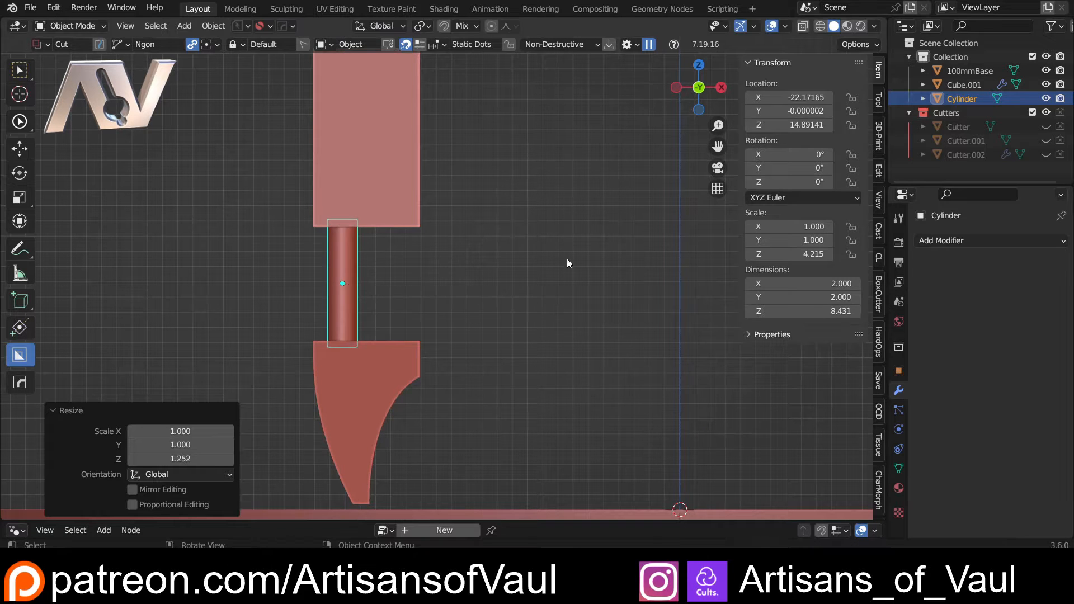
# Thicken the cylinder by scaling it about 2.08 in X and Y, leaving Z locked.
pyautogui.click(673, 89)
pyautogui.scroll(-4, 351, 251)
pyautogui.keyDown('shift'); pyautogui.moveTo(351, 251); pyautogui.dragTo(727, 264, button='middle'); pyautogui.keyUp('shift')
pyautogui.scroll(4, 531, 296)
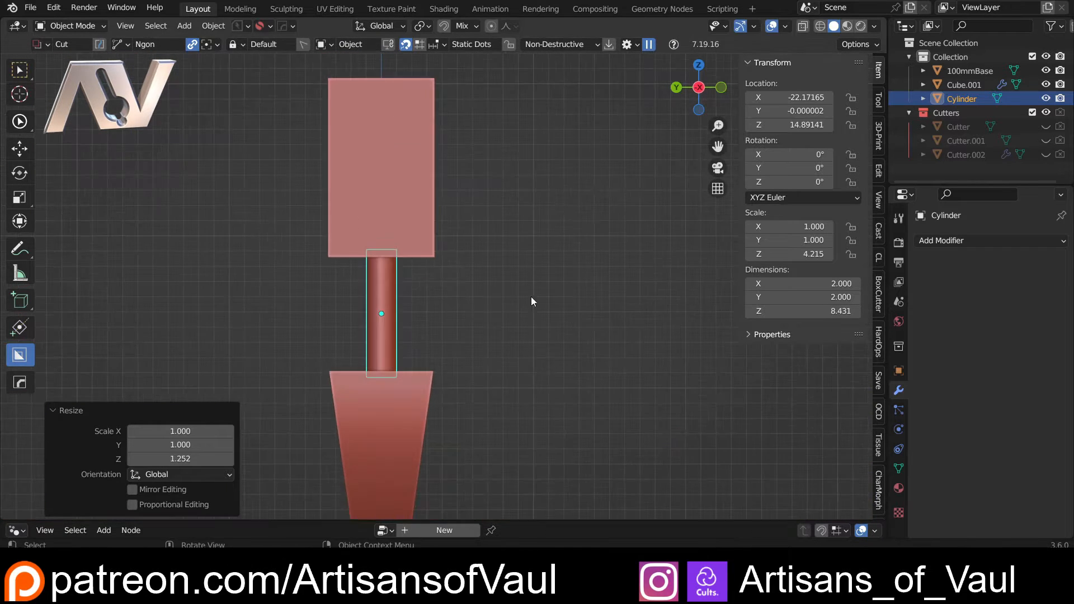
pyautogui.keyDown('shift'); pyautogui.moveTo(457, 306); pyautogui.dragTo(533, 267, button='middle'); pyautogui.keyUp('shift')
pyautogui.press('s')
pyautogui.hotkey('shift', 'z')
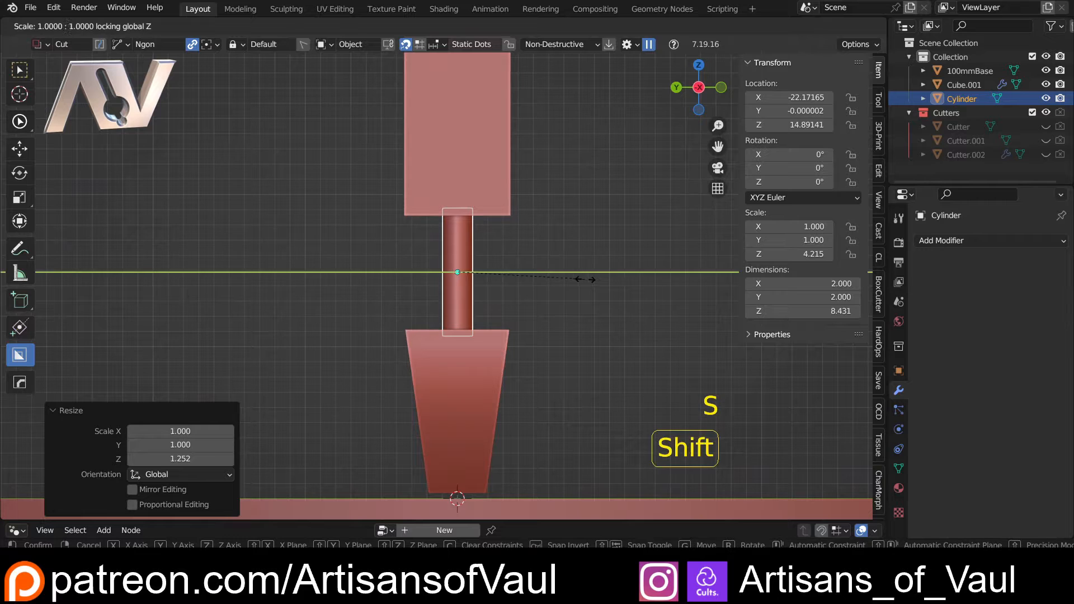
pyautogui.click(724, 295)
# Move the cylinder about 0.54 along X so it sits inside the block's outer edge.
pyautogui.click(721, 87)
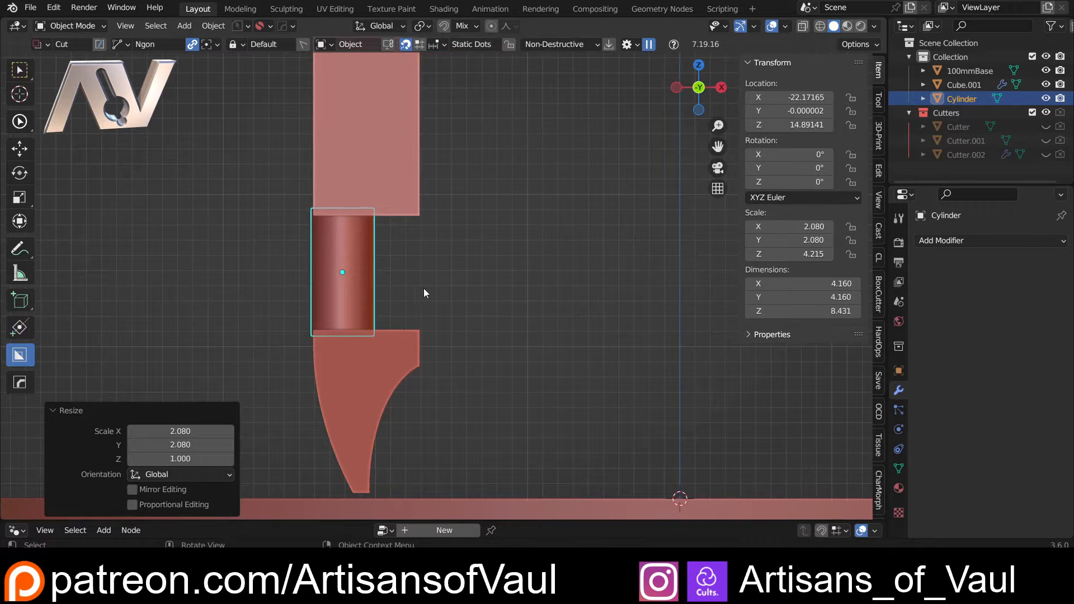
pyautogui.scroll(2, 488, 266)
pyautogui.keyDown('shift'); pyautogui.moveTo(450, 286); pyautogui.dragTo(474, 295, button='middle'); pyautogui.keyUp('shift')
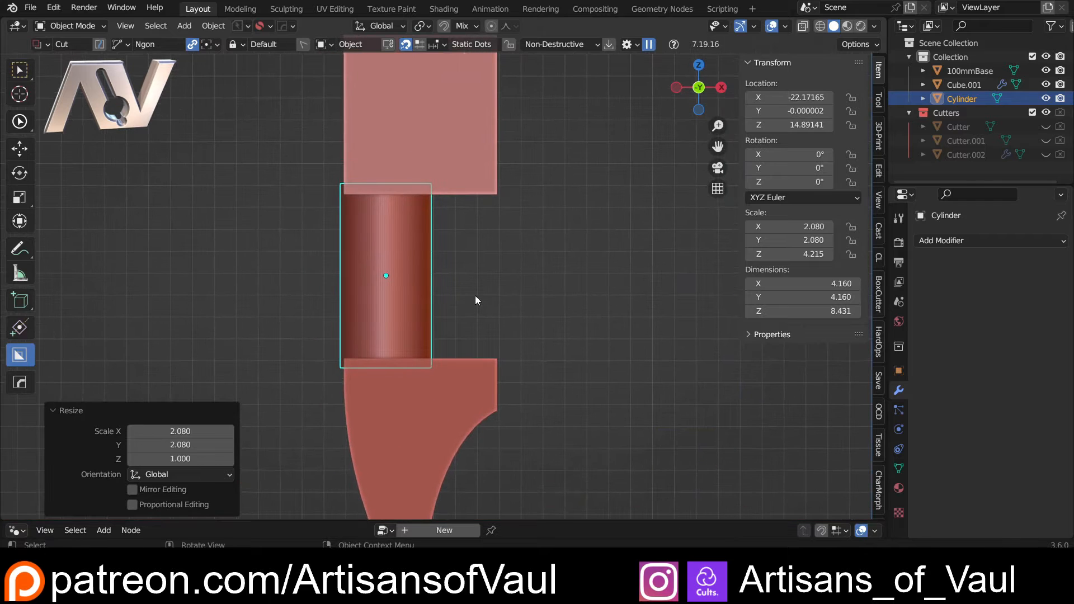
pyautogui.press('g')
pyautogui.press('x')
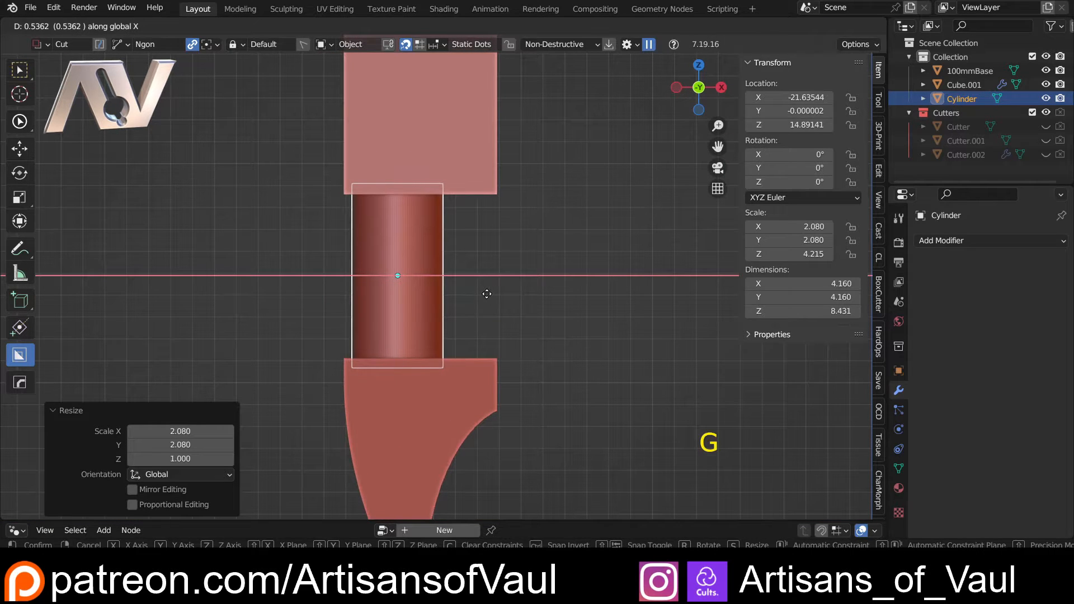
pyautogui.click(487, 295)
pyautogui.keyDown('shift'); pyautogui.moveTo(567, 289); pyautogui.dragTo(475, 286, button='middle'); pyautogui.keyUp('shift')
# Duplicate the cylinder about 3.06 along X and scale the copy by about 0.355 in X and Y, leaving Z locked.
pyautogui.hotkey('shift', 'd')
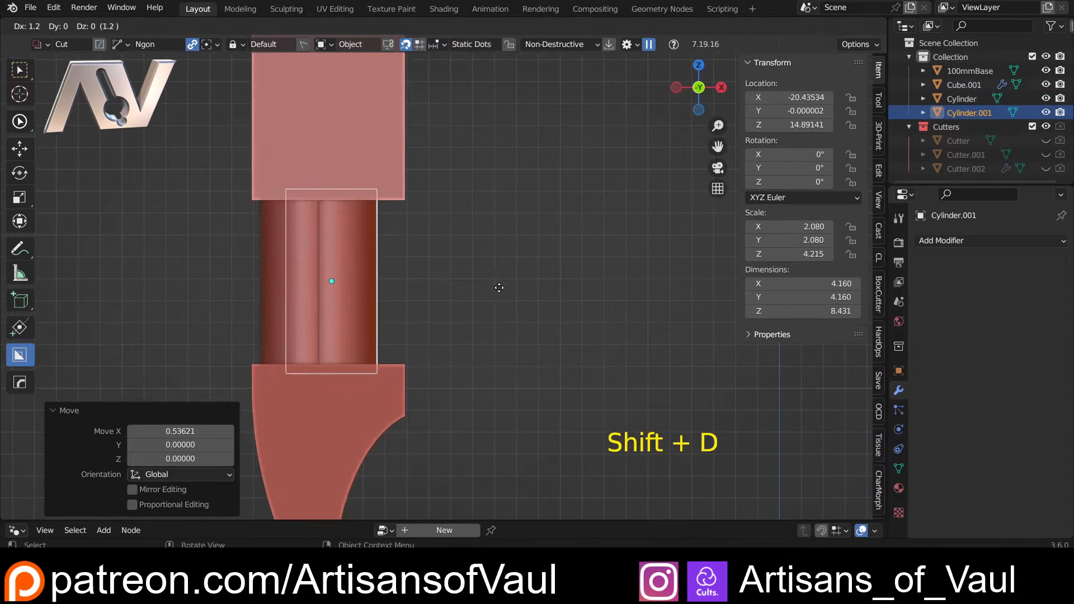
pyautogui.press('x')
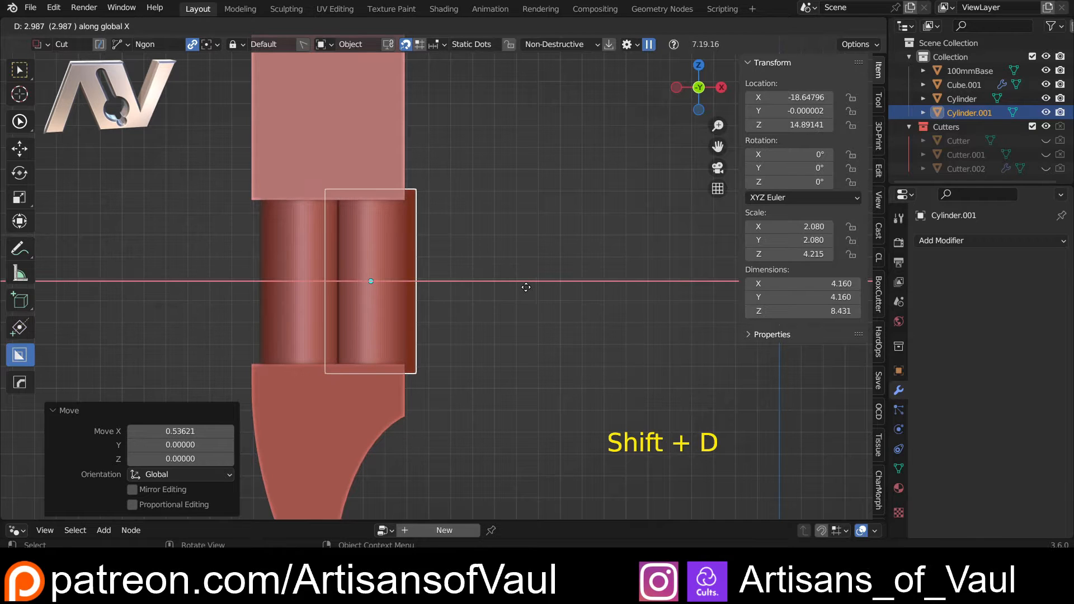
pyautogui.click(530, 286)
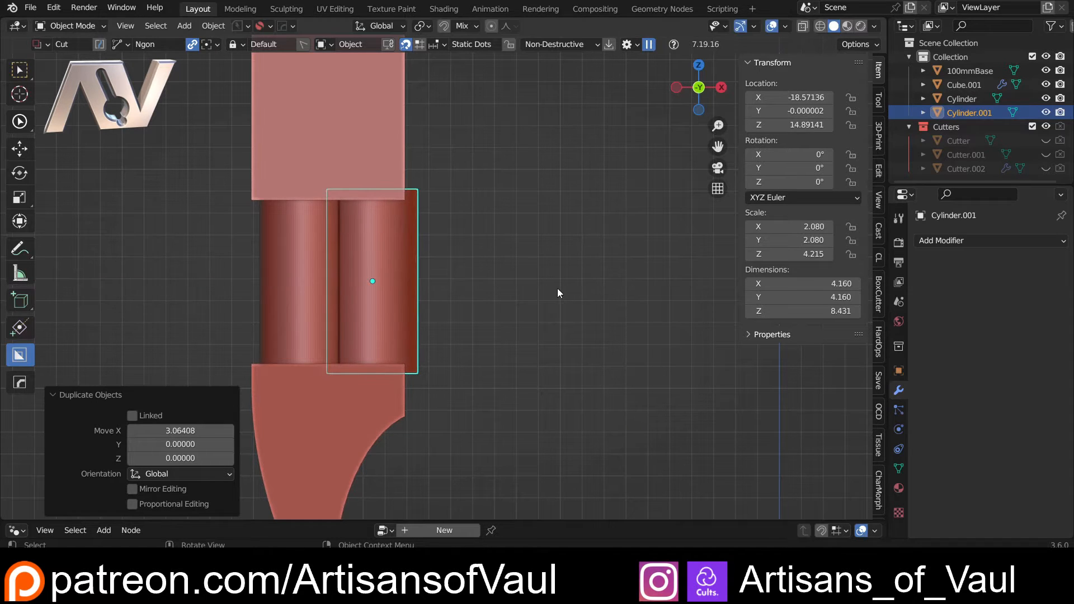
pyautogui.press('s')
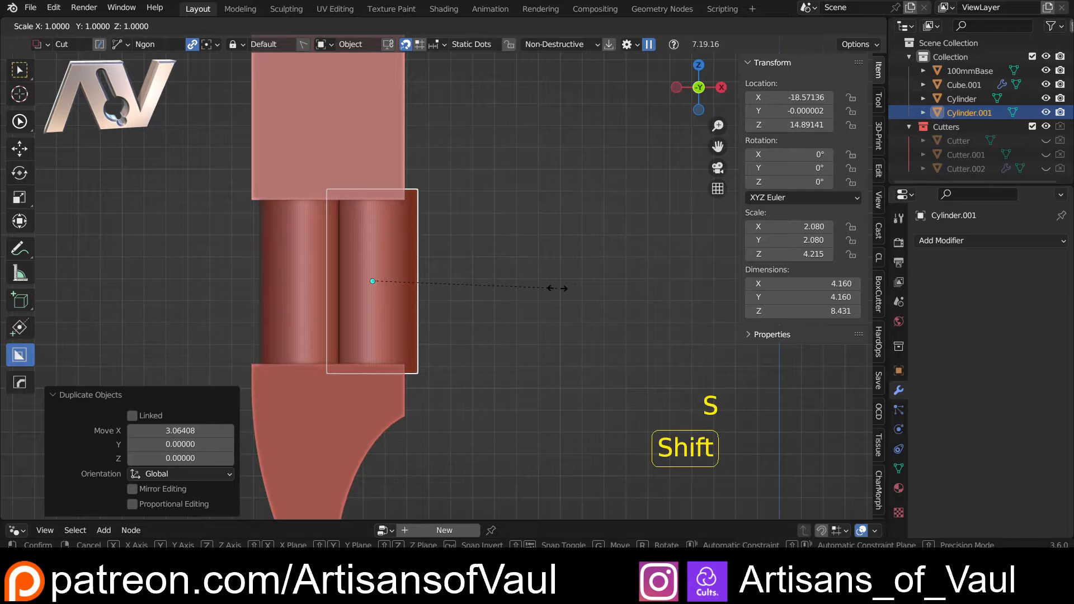
pyautogui.hotkey('shift', 'z')
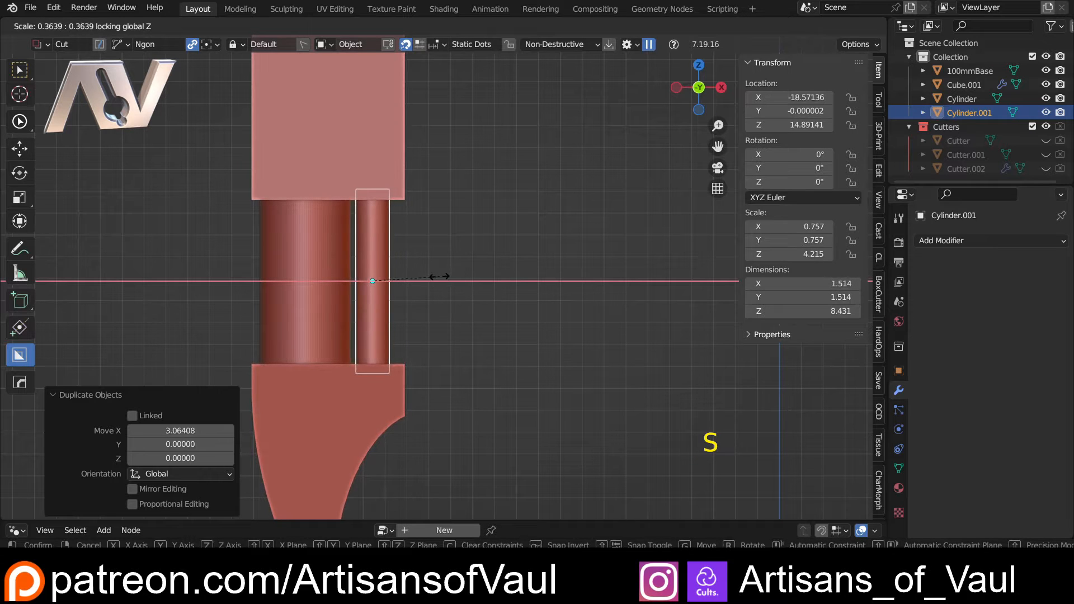
pyautogui.click(432, 276)
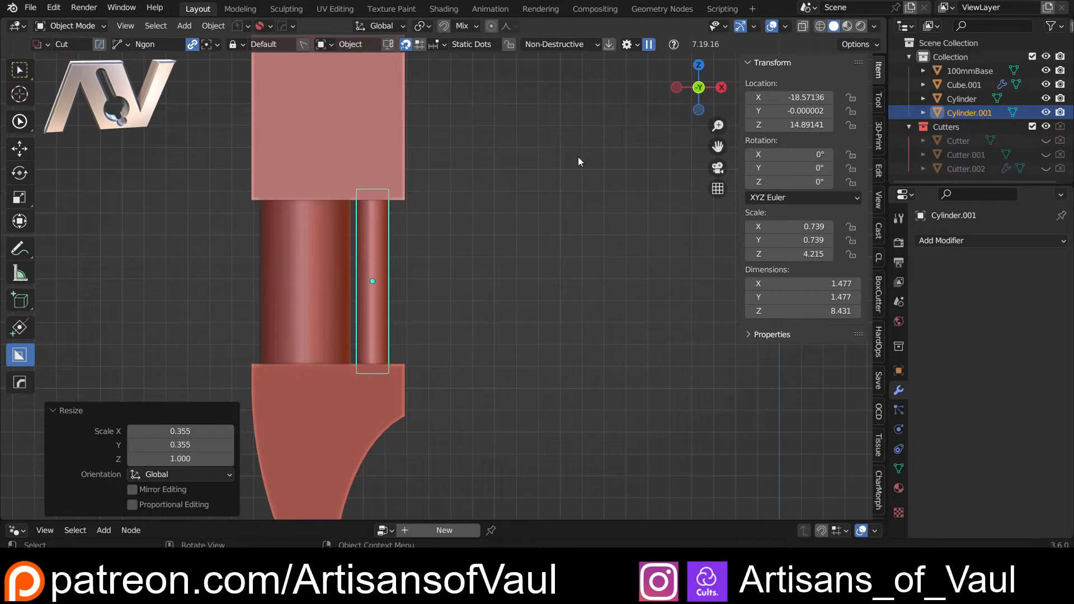
# Move the thin cylinder about -1.92 along Y, off the centre of the leg.
pyautogui.click(719, 89)
pyautogui.scroll(-2, 559, 255)
pyautogui.keyDown('shift'); pyautogui.moveTo(556, 260); pyautogui.dragTo(515, 263, button='middle'); pyautogui.keyUp('shift')
pyautogui.scroll(4, 481, 263)
pyautogui.keyDown('shift'); pyautogui.moveTo(456, 289); pyautogui.dragTo(494, 274, button='middle'); pyautogui.keyUp('shift')
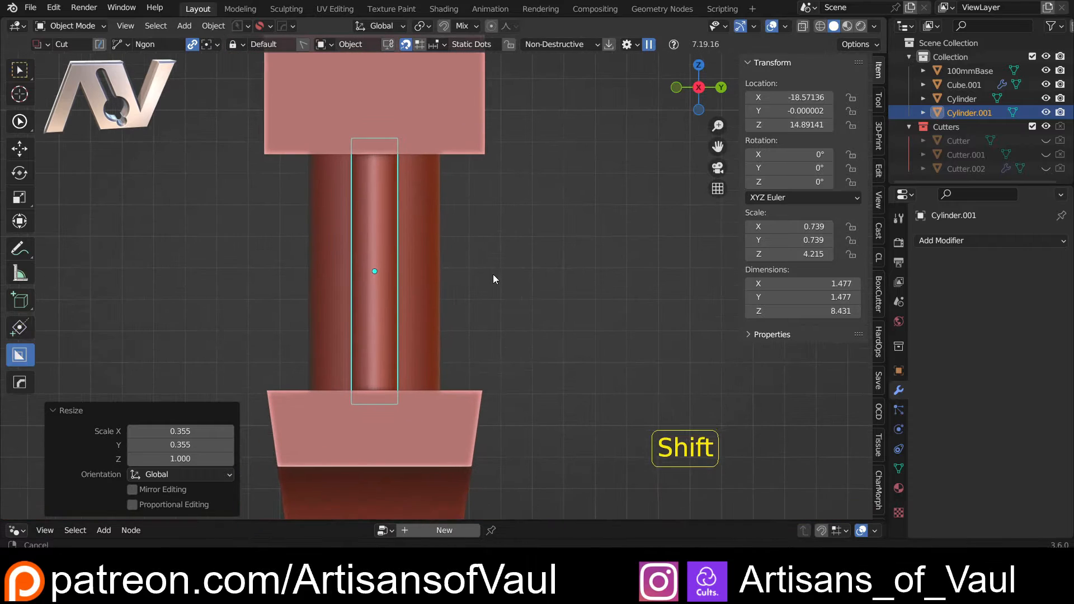
pyautogui.press('g')
pyautogui.press('y')
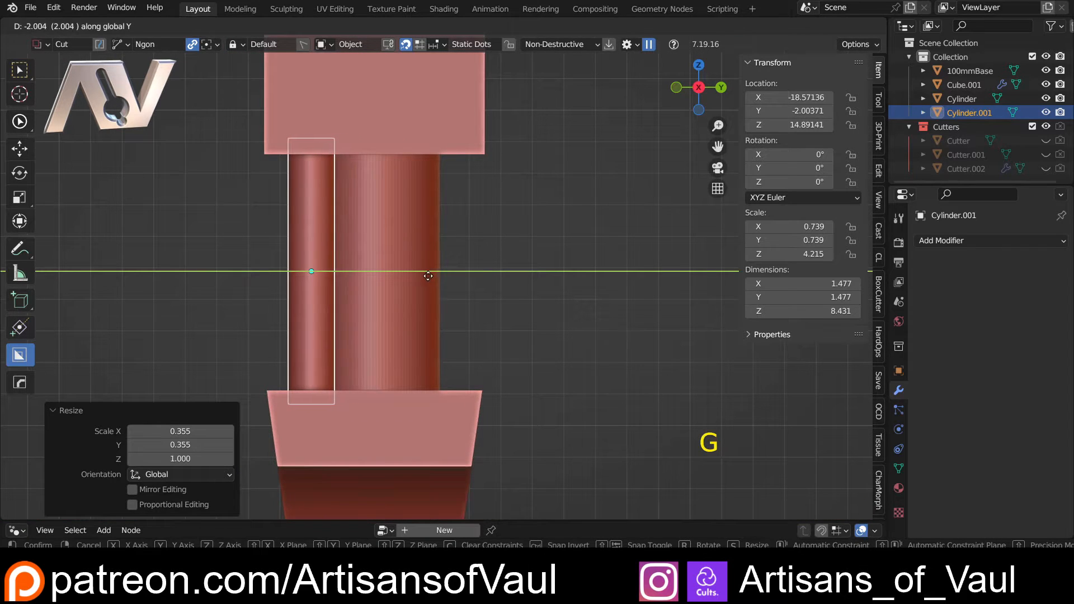
pyautogui.click(429, 275)
# Mirror the thin cylinder along Y with a mirror modifier, using the leg body Cube.001 as the mirror object.
pyautogui.keyDown('shift'); pyautogui.click(398, 166); pyautogui.keyUp('shift')
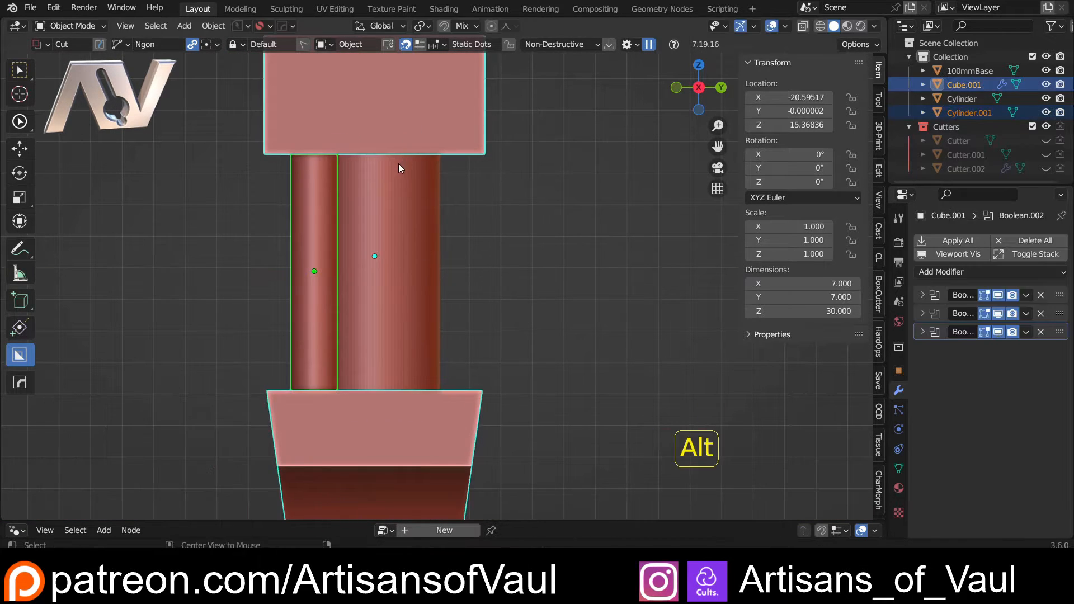
pyautogui.hotkey('alt', 'x')
pyautogui.click(278, 256)
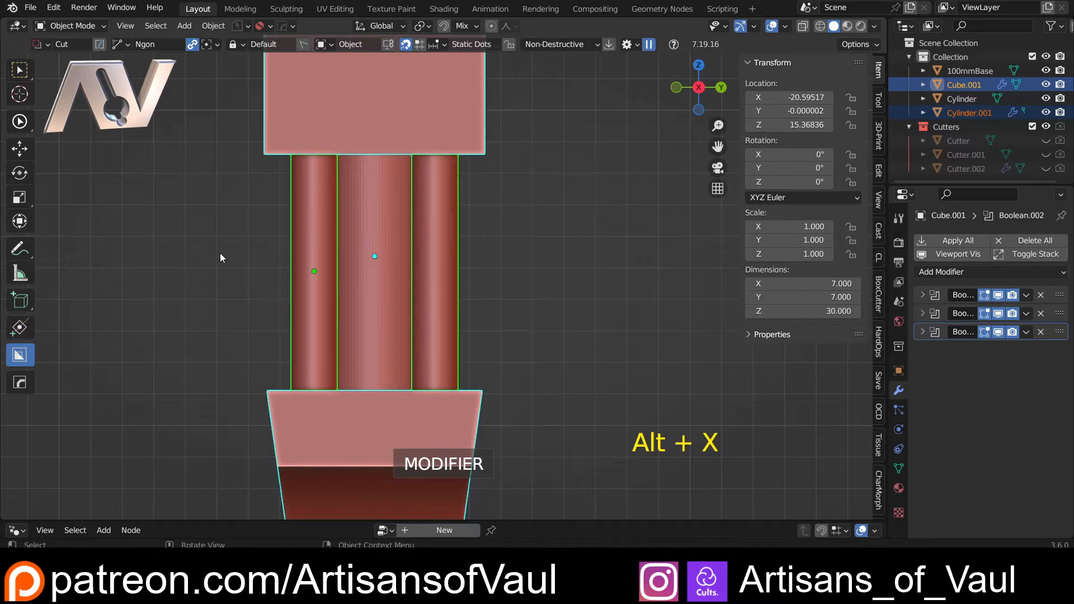
# Scale the mirrored thin cylinders by about 1.443 in X and Y with Z locked, and move them about 0.195 along Y.
pyautogui.click(303, 273)
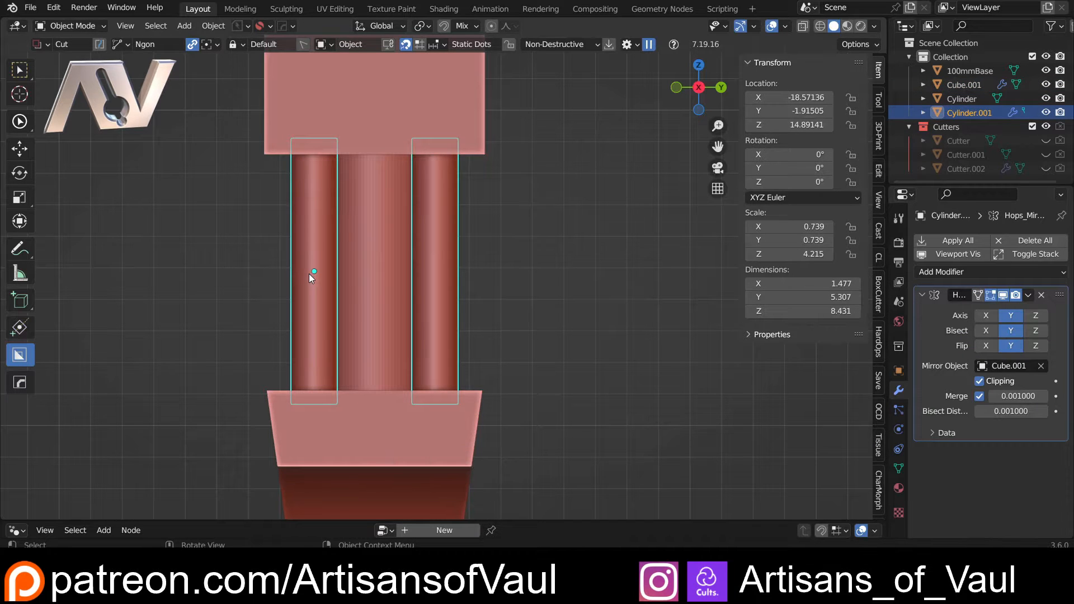
pyautogui.press('s')
pyautogui.hotkey('shift', 'z')
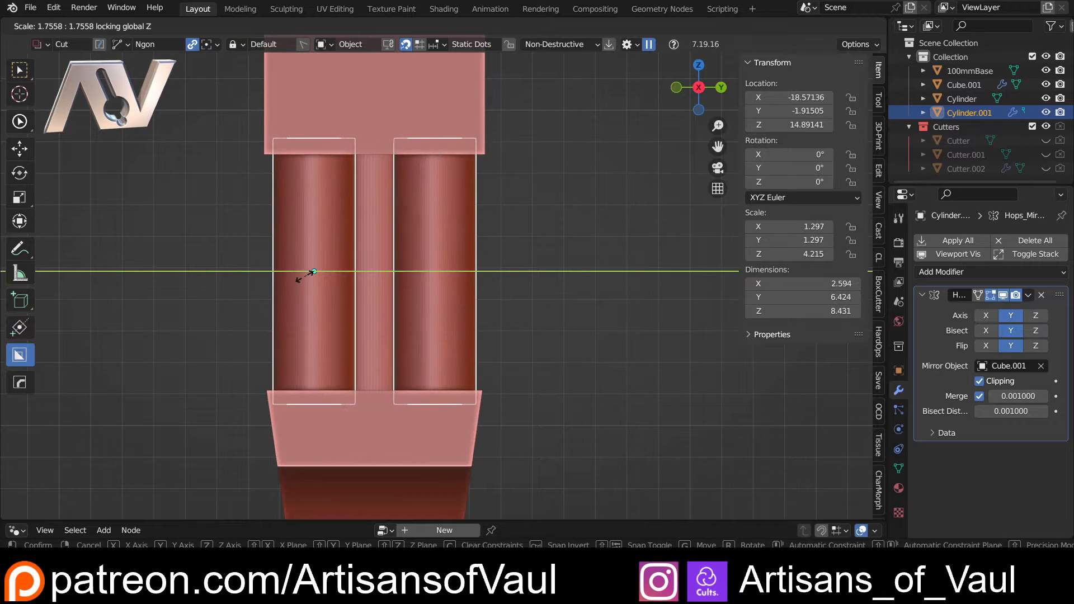
pyautogui.click(307, 276)
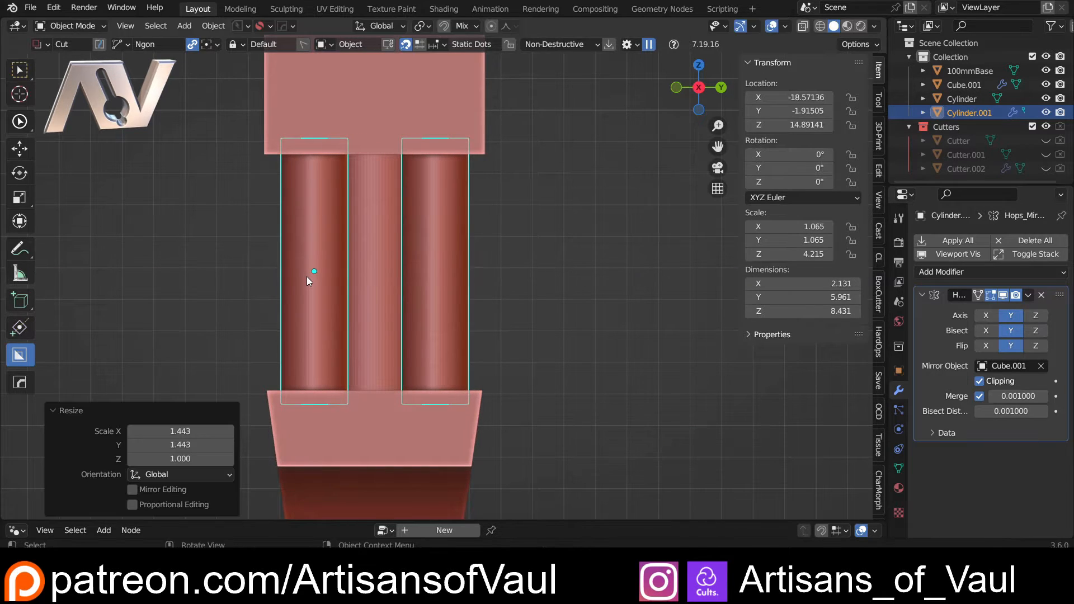
pyautogui.press('g')
pyautogui.press('y')
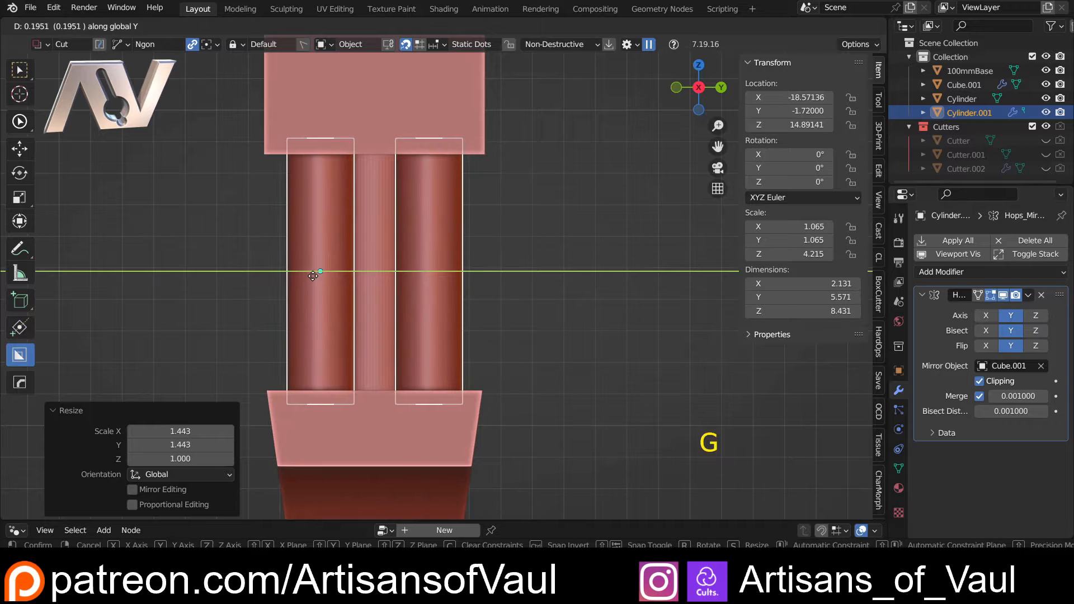
pyautogui.click(312, 271)
# Slim the thick cylinder to an X and Y scale of about 1.815, leaving Z locked.
pyautogui.moveTo(243, 267); pyautogui.dragTo(448, 330, button='middle')
pyautogui.scroll(3, 314, 300)
pyautogui.moveTo(448, 330); pyautogui.dragTo(538, 308, button='middle')
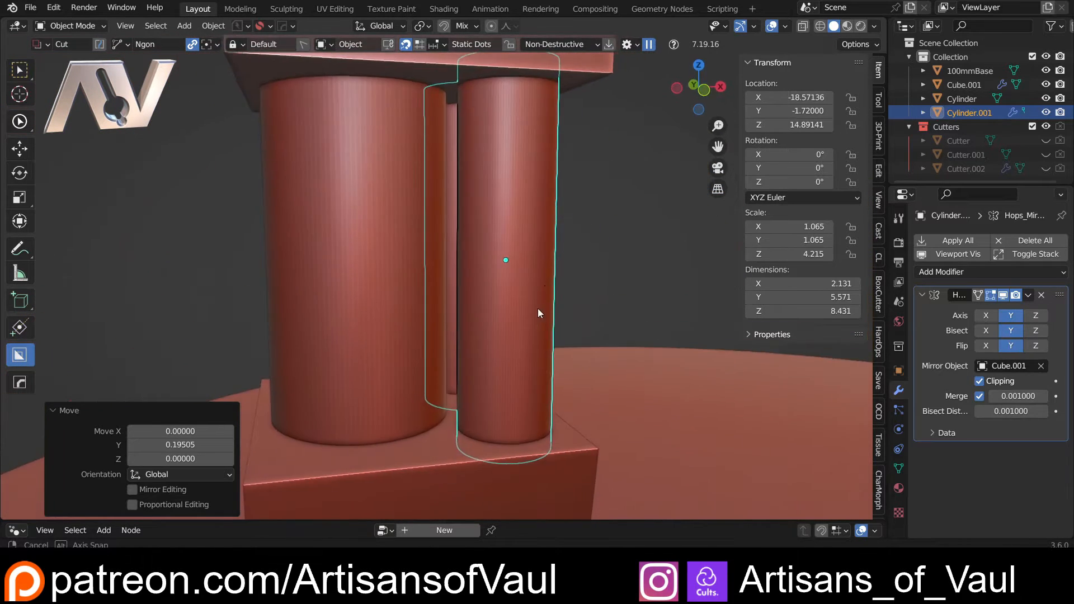
pyautogui.click(697, 98)
pyautogui.scroll(-2, 548, 276)
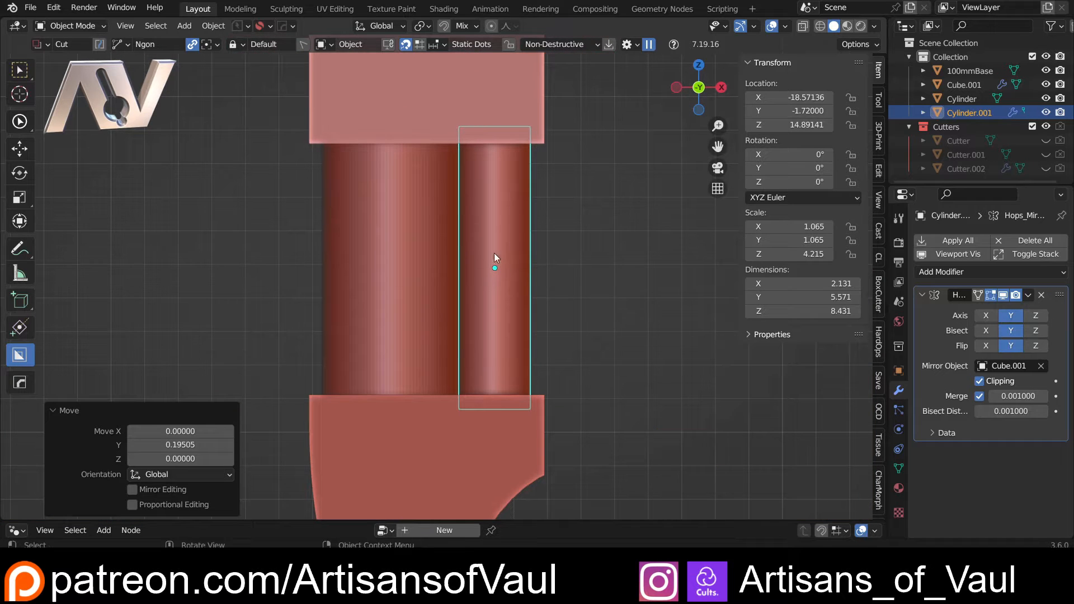
pyautogui.keyDown('shift'); pyautogui.moveTo(494, 253); pyautogui.dragTo(431, 251, button='middle'); pyautogui.keyUp('shift')
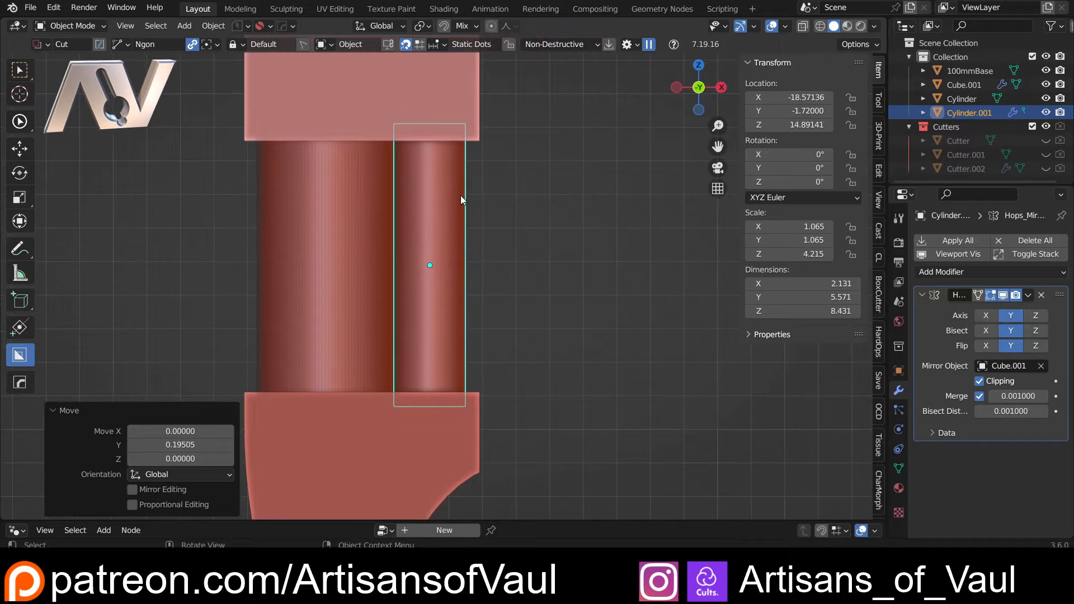
pyautogui.click(360, 273)
pyautogui.press('s')
pyautogui.hotkey('shift', 'z')
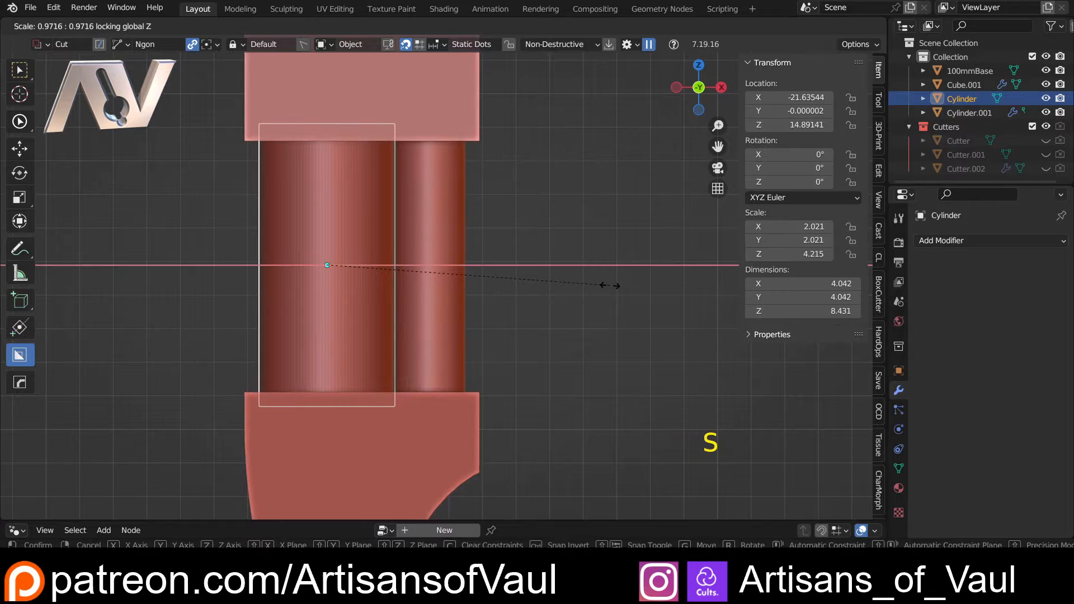
pyautogui.click(595, 286)
# Slim the mirrored thin cylinders to an X and Y scale of about 0.910, leaving Z locked.
pyautogui.click(439, 267)
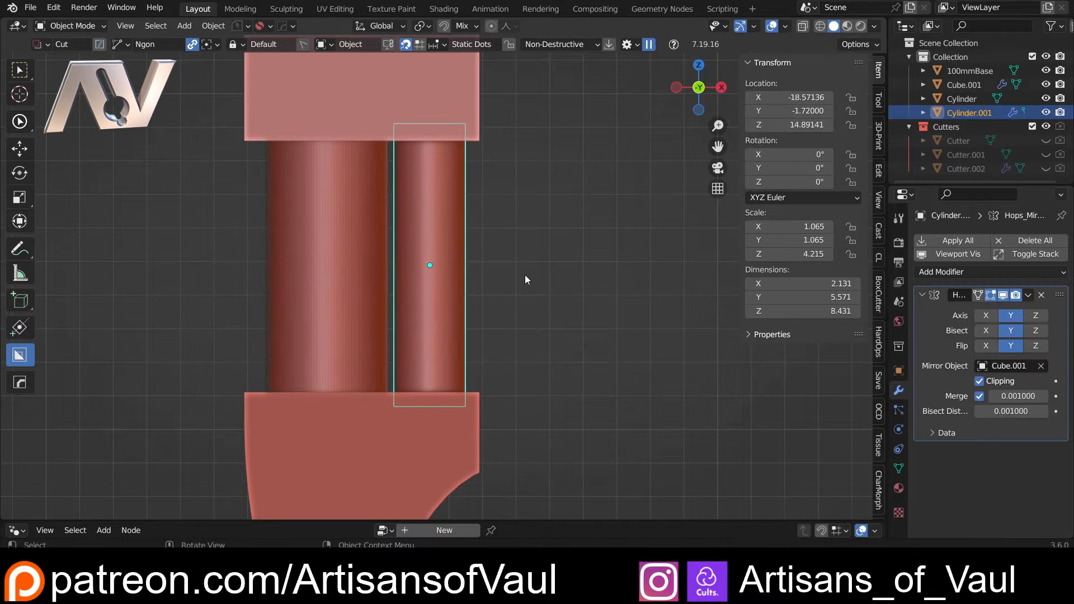
pyautogui.press('s')
pyautogui.hotkey('shift', 'z')
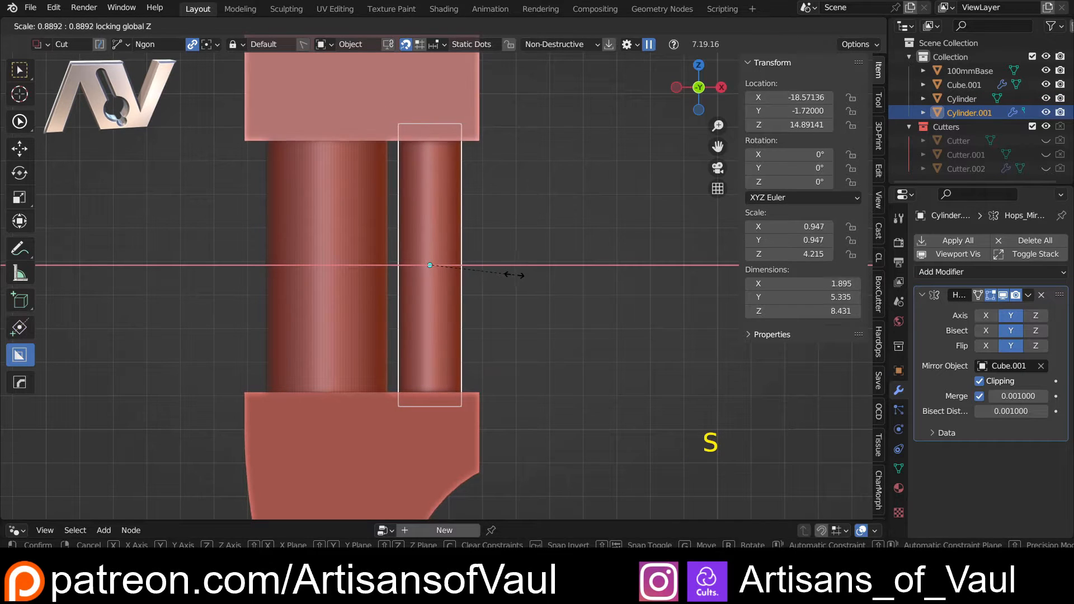
pyautogui.click(511, 274)
pyautogui.scroll(-4, 503, 268)
pyautogui.moveTo(505, 277); pyautogui.dragTo(396, 261, button='middle')
pyautogui.scroll(4, 432, 282)
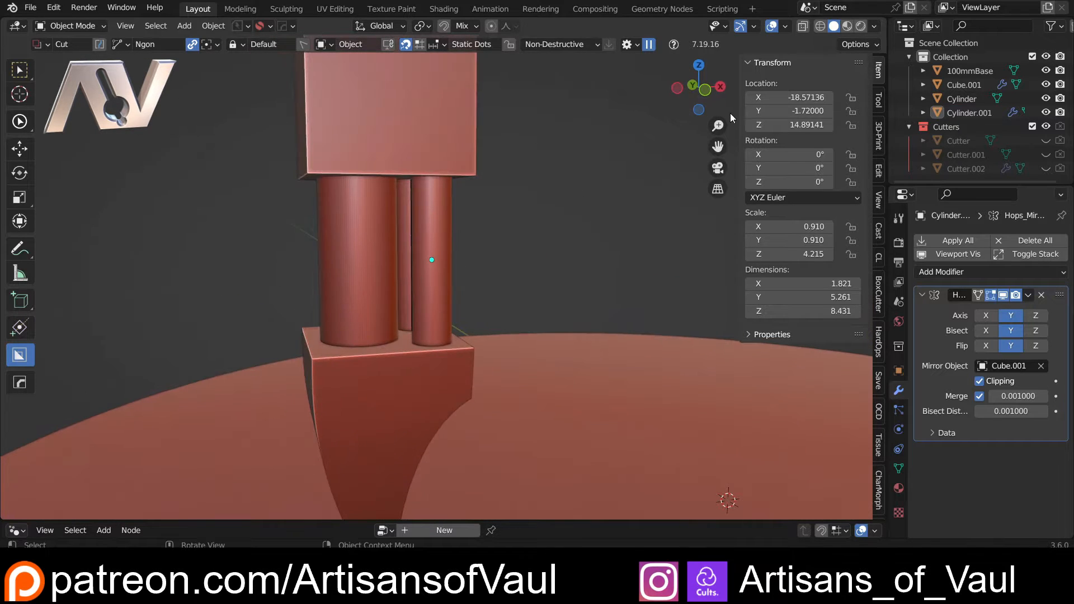
# Try adding a loop cut around the thick cylinder just above the foot, and undo it.
pyautogui.click(705, 91)
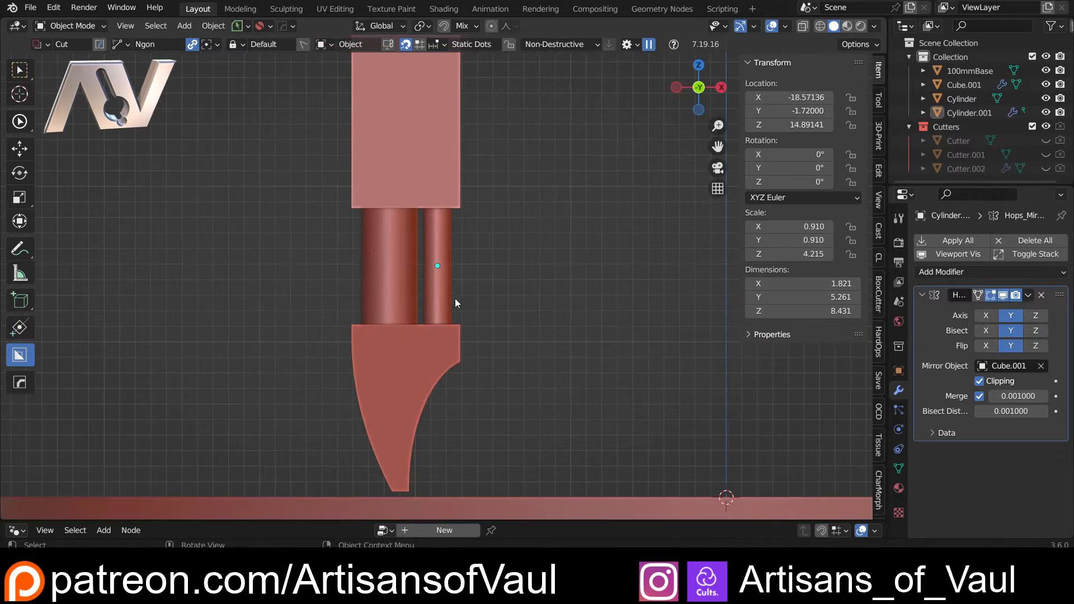
pyautogui.scroll(4, 462, 280)
pyautogui.moveTo(478, 276); pyautogui.dragTo(503, 263, button='middle')
pyautogui.click(705, 91)
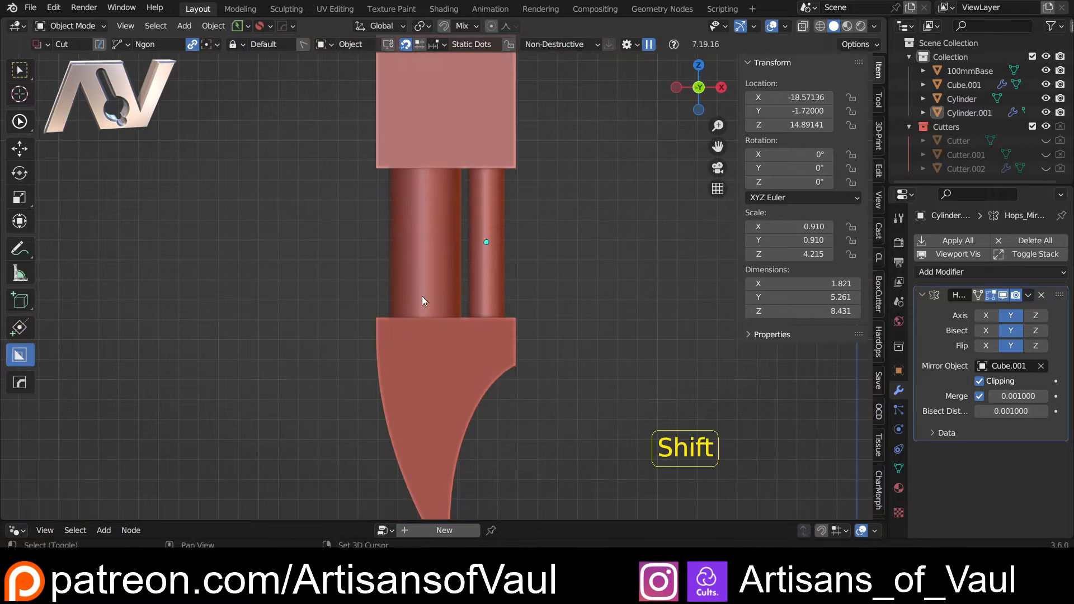
pyautogui.click(419, 296)
pyautogui.press('KP_Decimal')
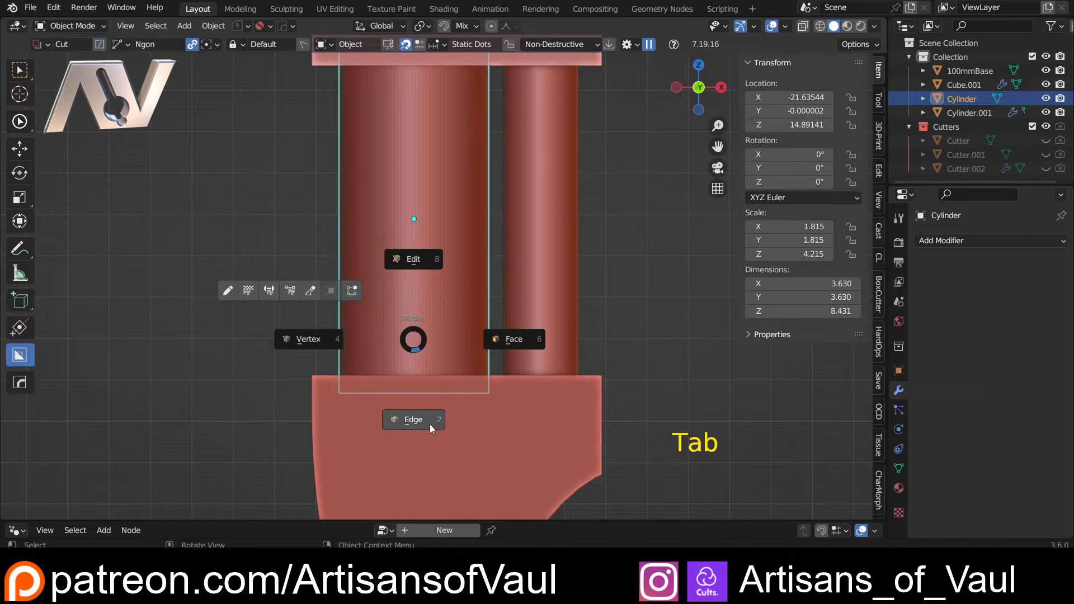
pyautogui.click(429, 424)
pyautogui.hotkey('ctrl', 'r')
pyautogui.click(395, 221)
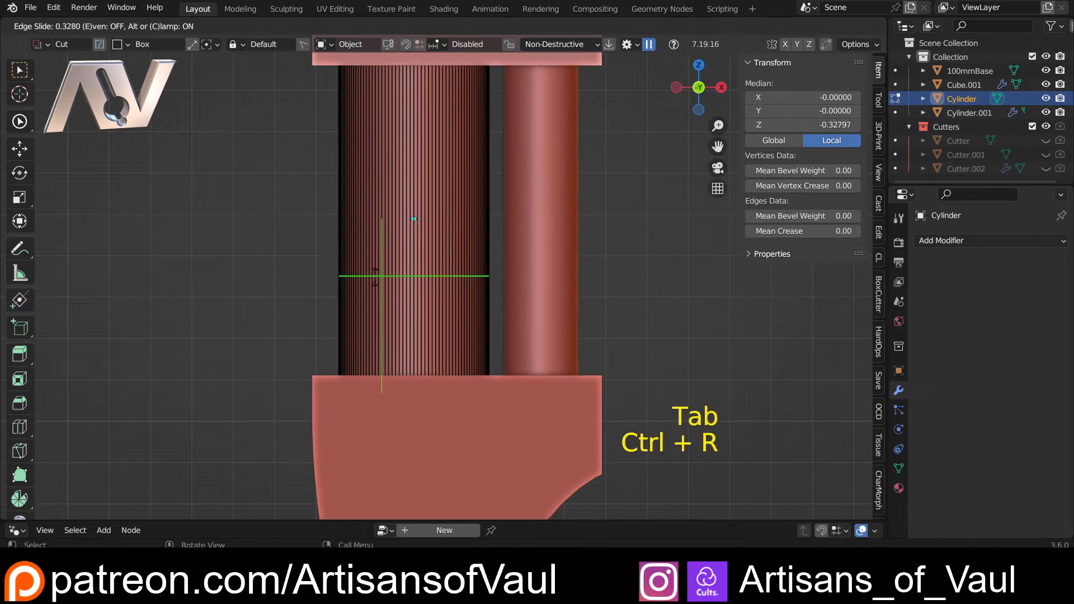
pyautogui.click(368, 364)
pyautogui.keyDown('shift'); pyautogui.moveTo(551, 301); pyautogui.dragTo(426, 319, button='middle'); pyautogui.keyUp('shift')
pyautogui.hotkey('ctrl', 'z')
pyautogui.hotkey('ctrl', 'z')
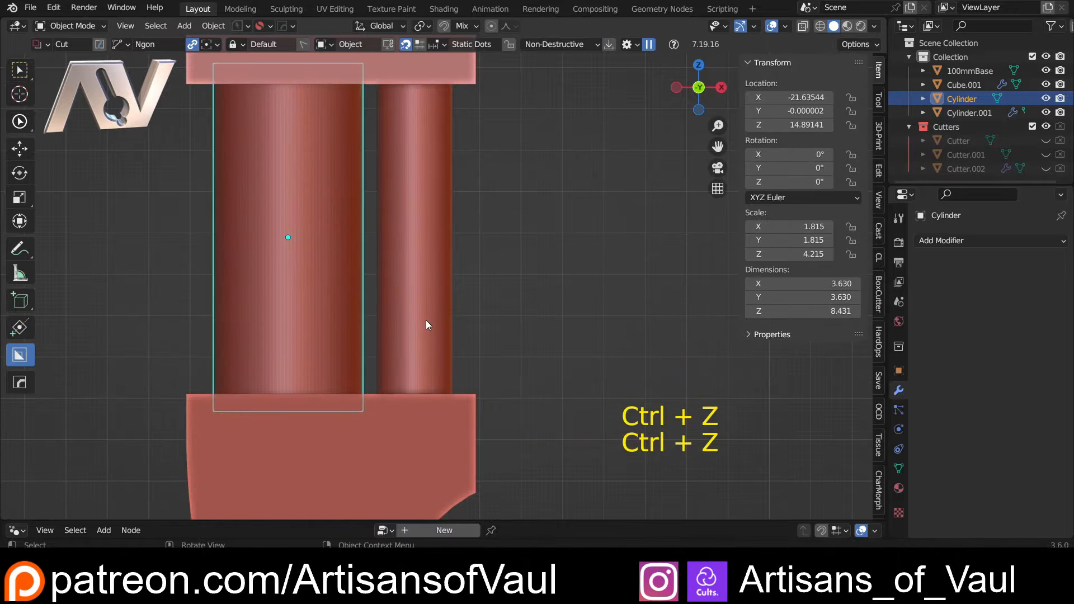
pyautogui.press('Tab')
pyautogui.press('Tab')
# Try joining the thick cylinder into the mirrored thin cylinder, and undo the join.
pyautogui.keyDown('shift'); pyautogui.moveTo(428, 166); pyautogui.dragTo(538, 227, button='middle'); pyautogui.keyUp('shift')
pyautogui.click(520, 288)
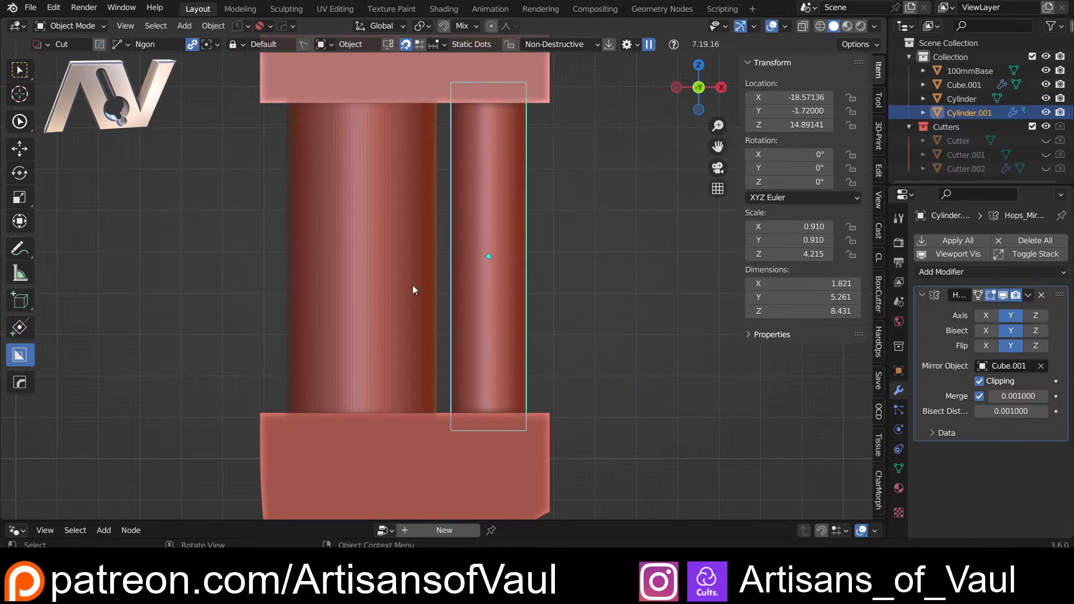
pyautogui.click(380, 281)
pyautogui.keyDown('shift'); pyautogui.click(483, 273); pyautogui.keyUp('shift')
pyautogui.hotkey('ctrl', 'j')
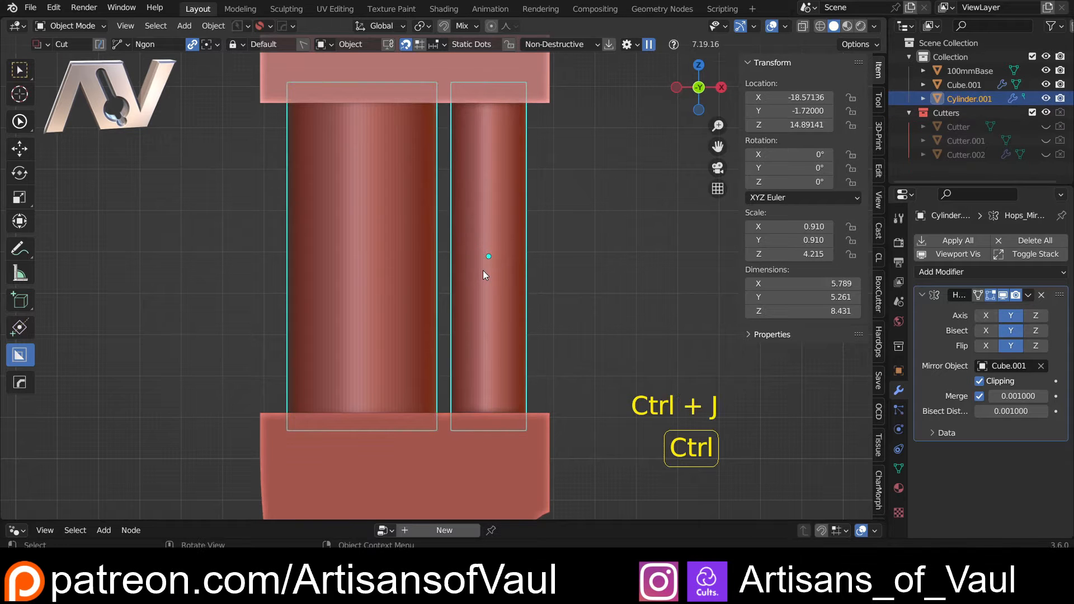
pyautogui.moveTo(484, 270); pyautogui.dragTo(570, 290, button='middle')
pyautogui.scroll(4, 493, 293)
pyautogui.hotkey('ctrl', 'z')
# Try joining the cylinders with the thick one as the active object, and undo the join.
pyautogui.scroll(-2, 555, 300)
pyautogui.press('KP_1')
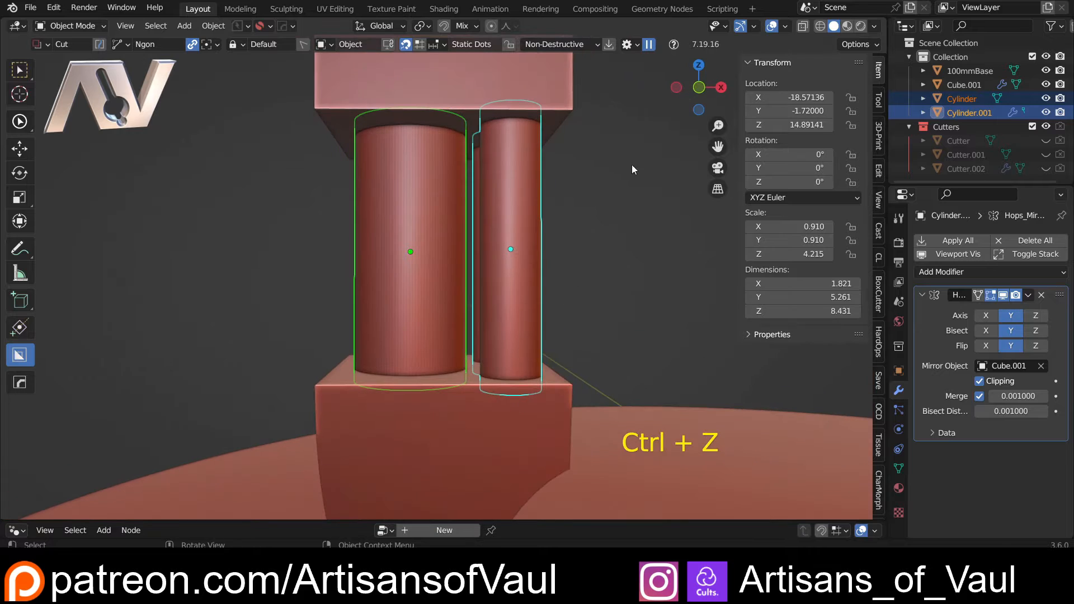
pyautogui.click(698, 90)
pyautogui.keyDown('shift'); pyautogui.click(433, 228); pyautogui.keyUp('shift')
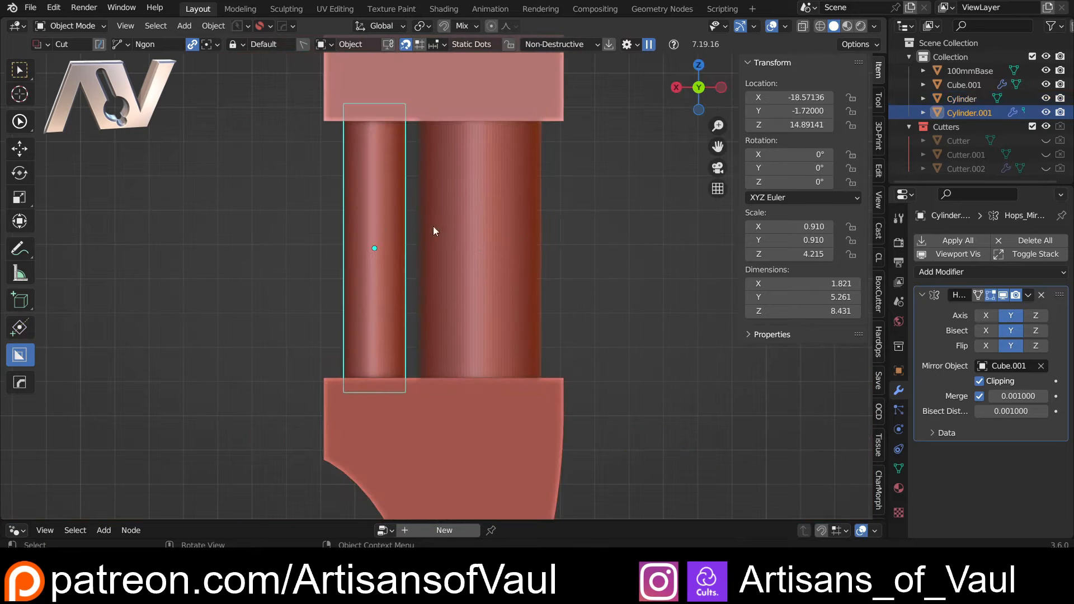
pyautogui.hotkey('ctrl', 'j')
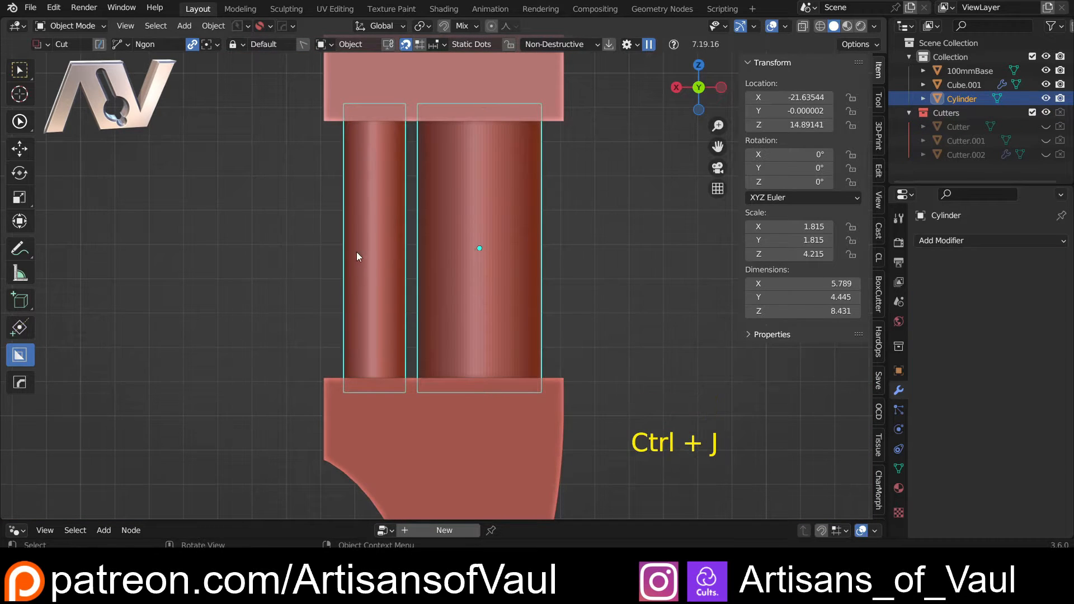
pyautogui.moveTo(355, 252); pyautogui.dragTo(374, 297, button='middle')
pyautogui.hotkey('ctrl', 'z')
# Join the thick cylinder into the thin one, keeping the thin cylinder active so its Y mirror modifier is retained.
pyautogui.keyDown('shift'); pyautogui.click(411, 245); pyautogui.keyUp('shift')
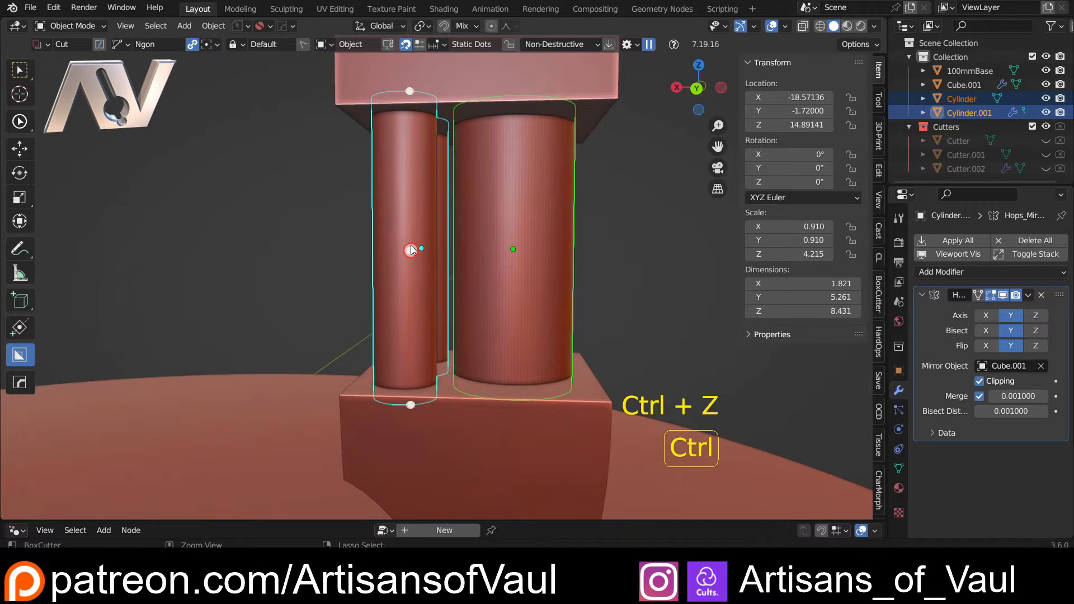
pyautogui.hotkey('ctrl', 'j')
pyautogui.click(698, 88)
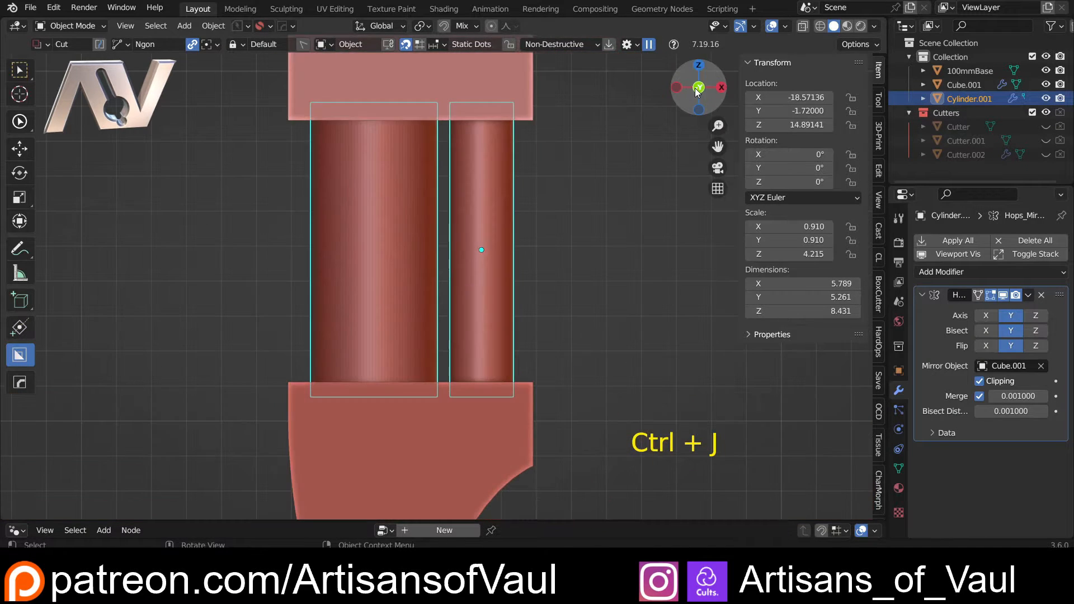
# Knife-cut a straight horizontal line through both joined cylinders just above the foot, with X orientation lock and cut through enabled.
pyautogui.press('Tab')
pyautogui.click(416, 389)
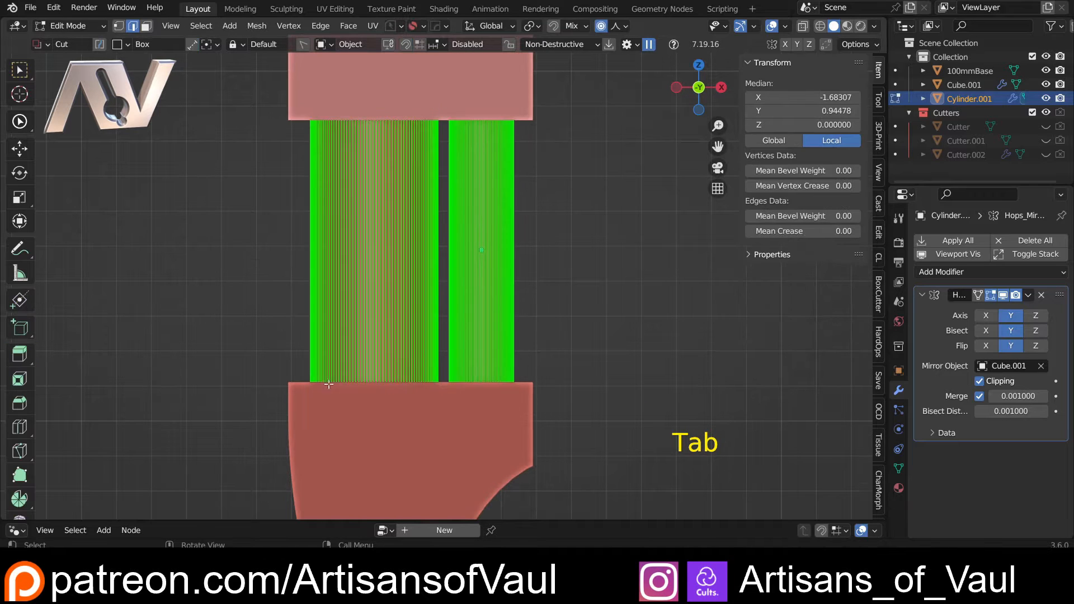
pyautogui.keyDown('shift'); pyautogui.moveTo(255, 356); pyautogui.dragTo(275, 307, button='middle'); pyautogui.keyUp('shift')
pyautogui.click(217, 332)
pyautogui.scroll(3, 217, 331)
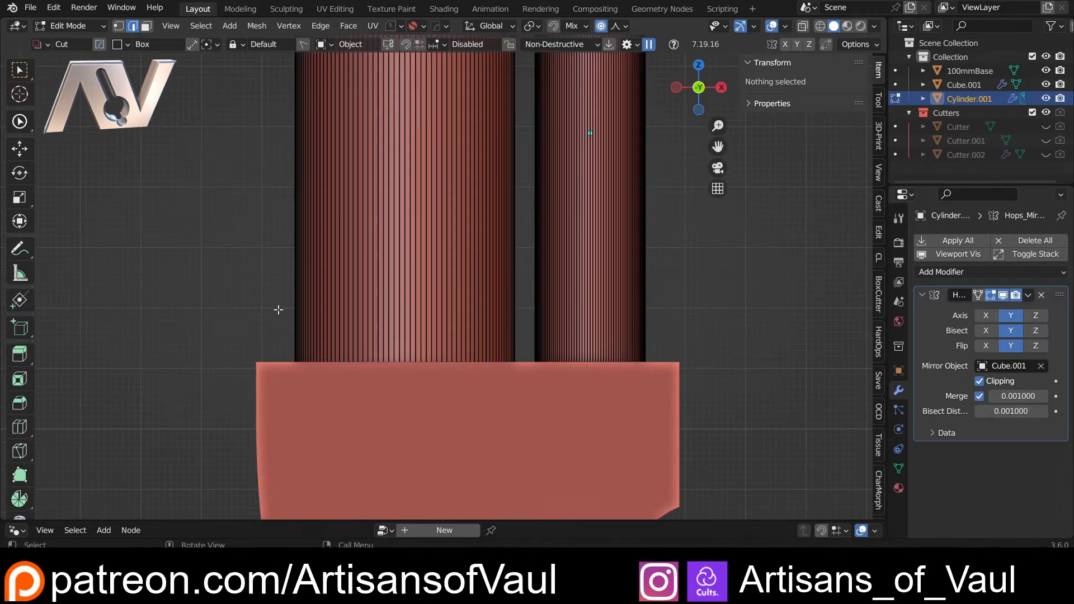
pyautogui.press('2')
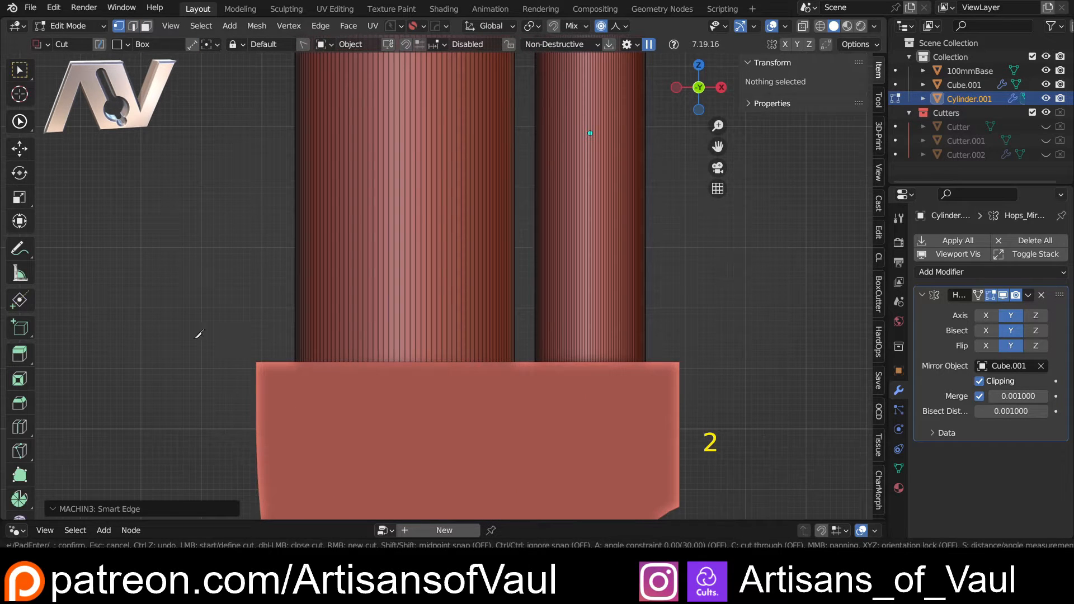
pyautogui.click(250, 336)
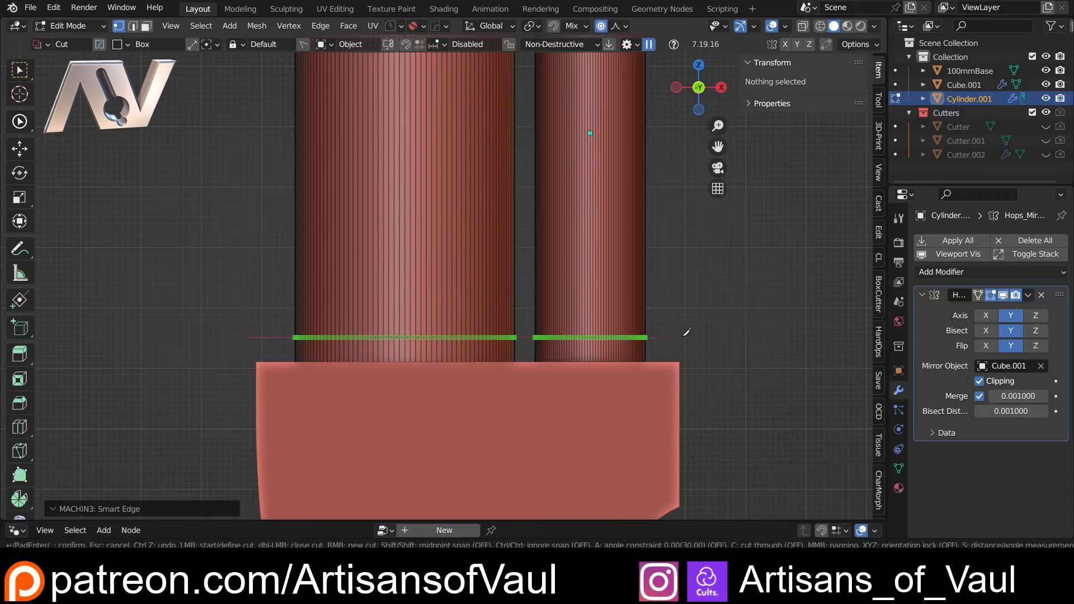
pyautogui.press('x')
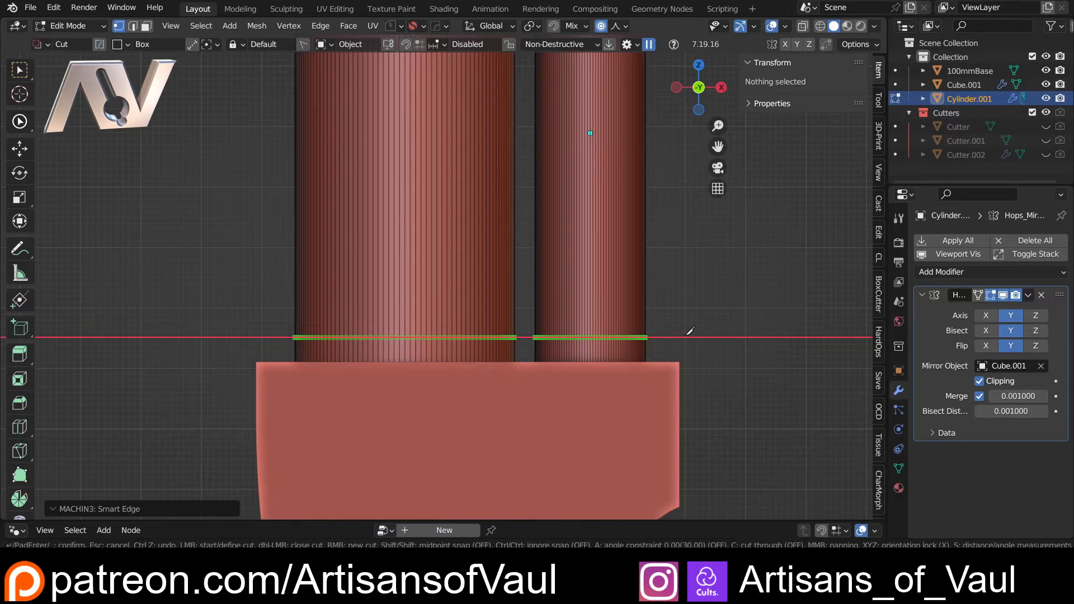
pyautogui.press('c')
pyautogui.click(689, 331)
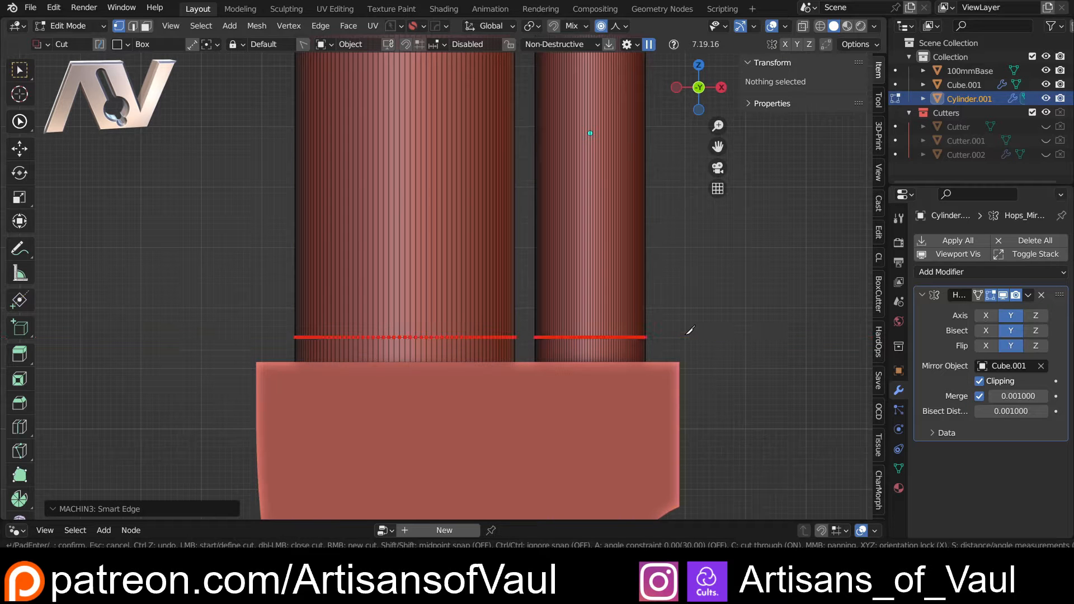
pyautogui.press('Return')
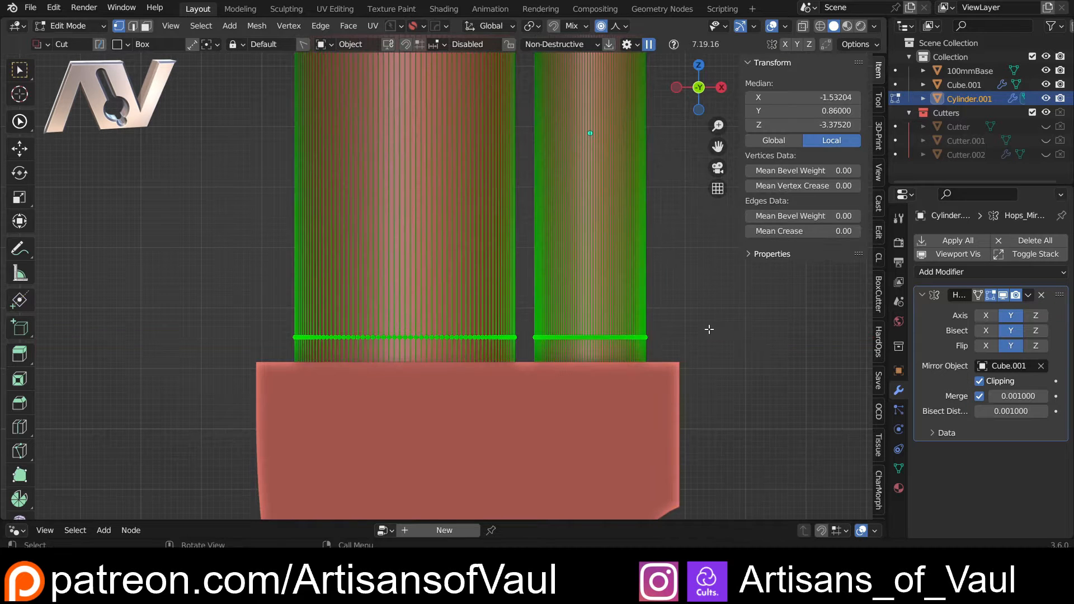
# Knife-cut a second horizontal line through all the cylinders a short way below the upper block, with cut through enabled.
pyautogui.moveTo(714, 324); pyautogui.dragTo(533, 316, button='middle')
pyautogui.click(700, 90)
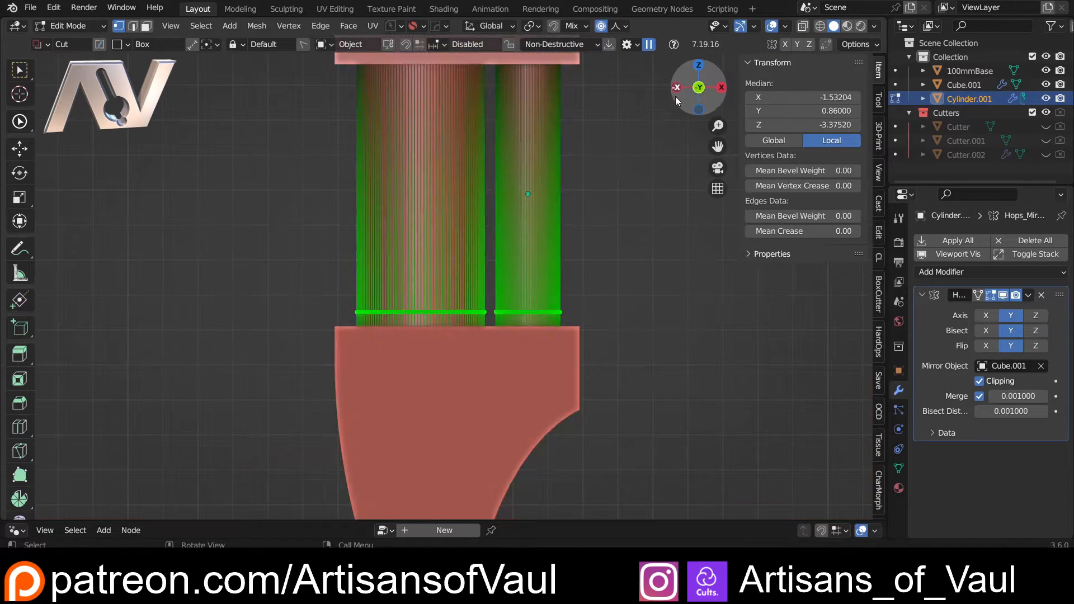
pyautogui.keyDown('shift'); pyautogui.moveTo(467, 154); pyautogui.dragTo(408, 274, button='middle'); pyautogui.keyUp('shift')
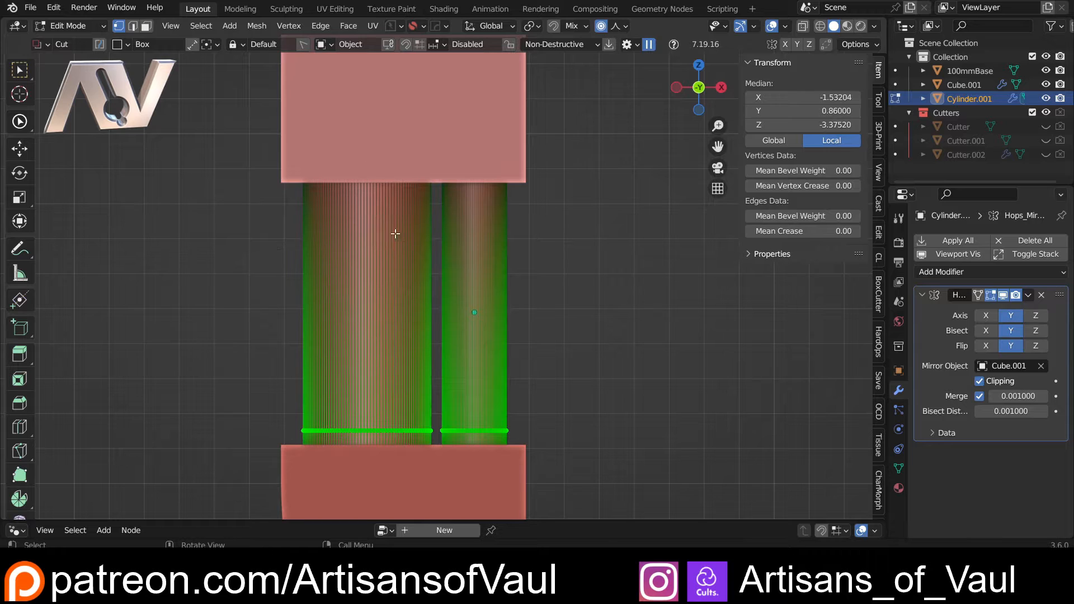
pyautogui.click(284, 248)
pyautogui.press('2')
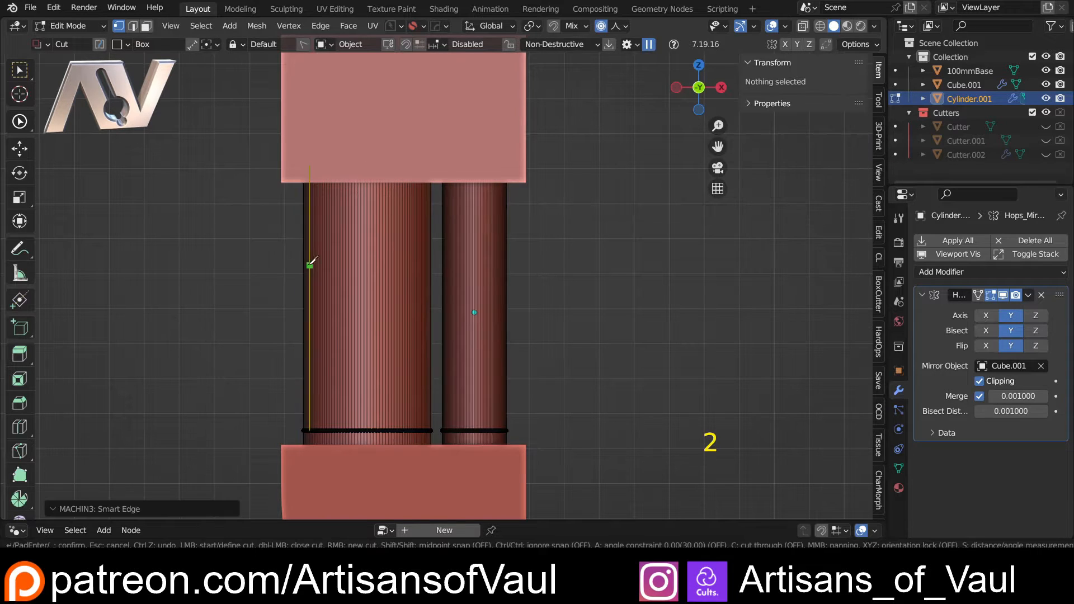
pyautogui.click(277, 258)
pyautogui.press('x')
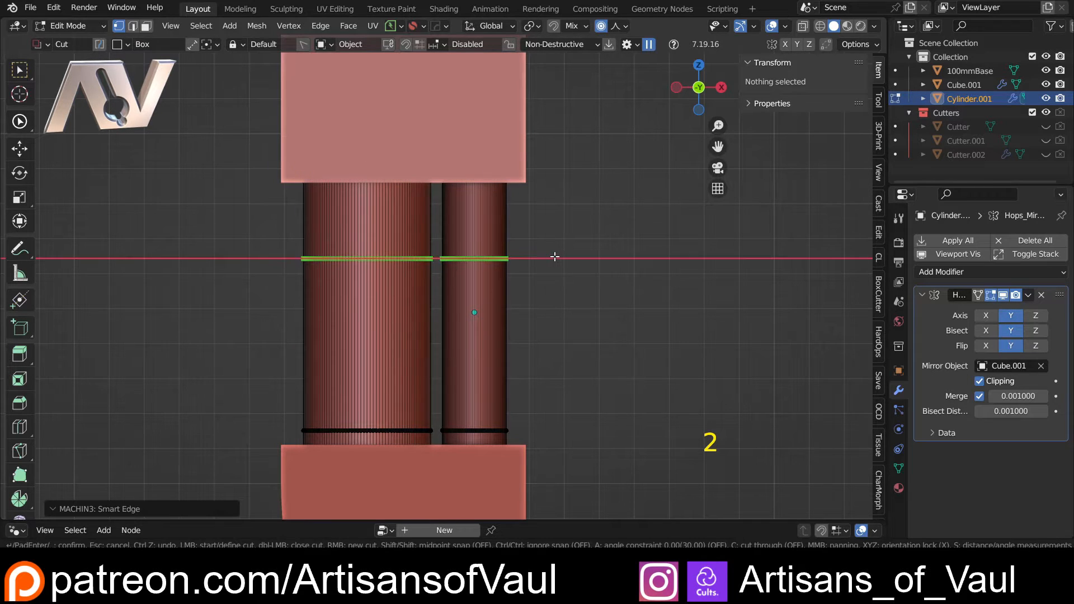
pyautogui.press('c')
pyautogui.click(555, 256)
pyautogui.press('Return')
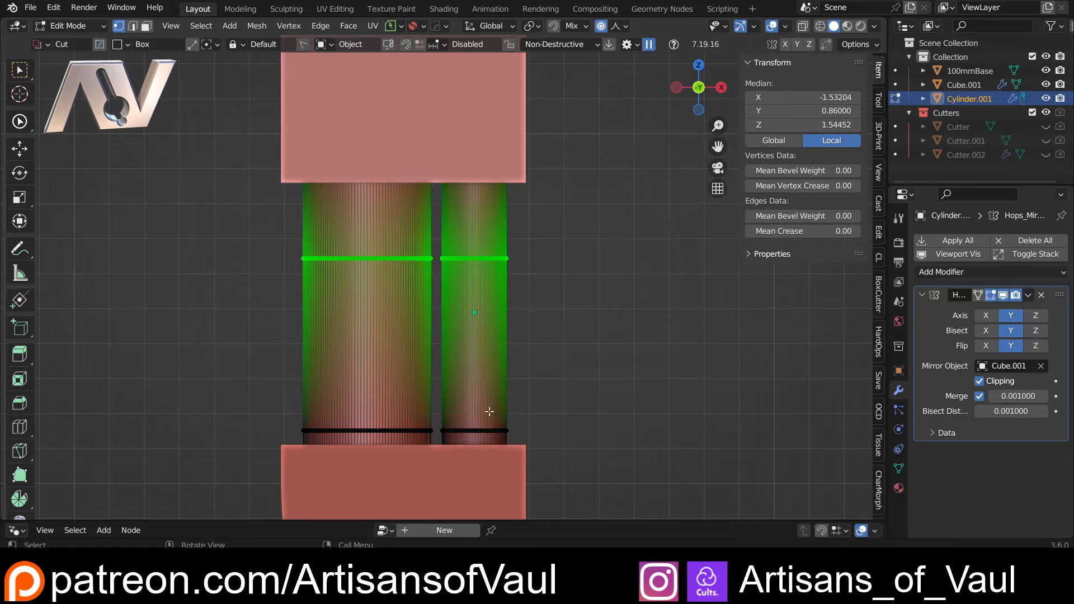
# Select all faces of the narrow bottom bands on the cylinders, between the lower cut and the foot, including the hidden side.
pyautogui.keyDown('shift'); pyautogui.moveTo(403, 362); pyautogui.dragTo(416, 285, button='middle'); pyautogui.keyUp('shift')
pyautogui.scroll(3, 392, 331)
pyautogui.keyDown('shift'); pyautogui.moveTo(387, 338); pyautogui.dragTo(402, 325, button='middle'); pyautogui.keyUp('shift')
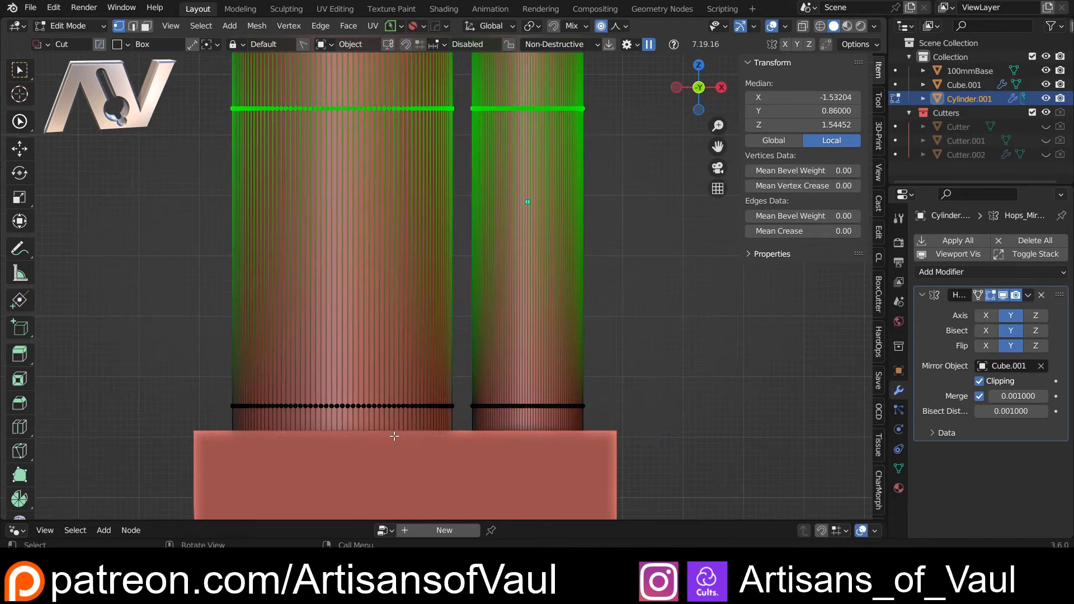
pyautogui.press('Tab')
pyautogui.click(488, 427)
pyautogui.hotkey('shift', 'z')
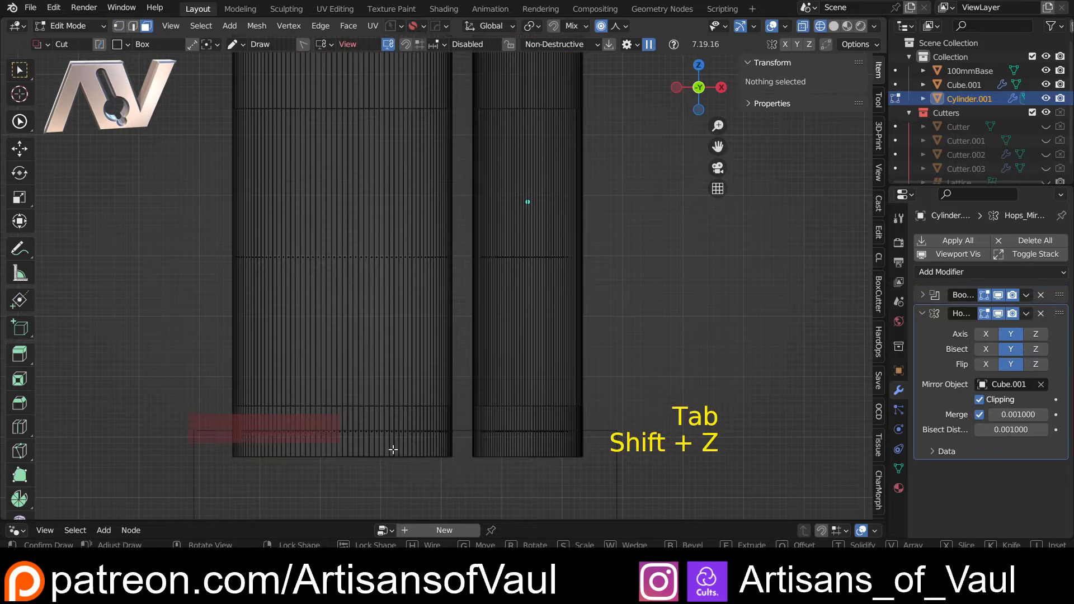
pyautogui.press('w')
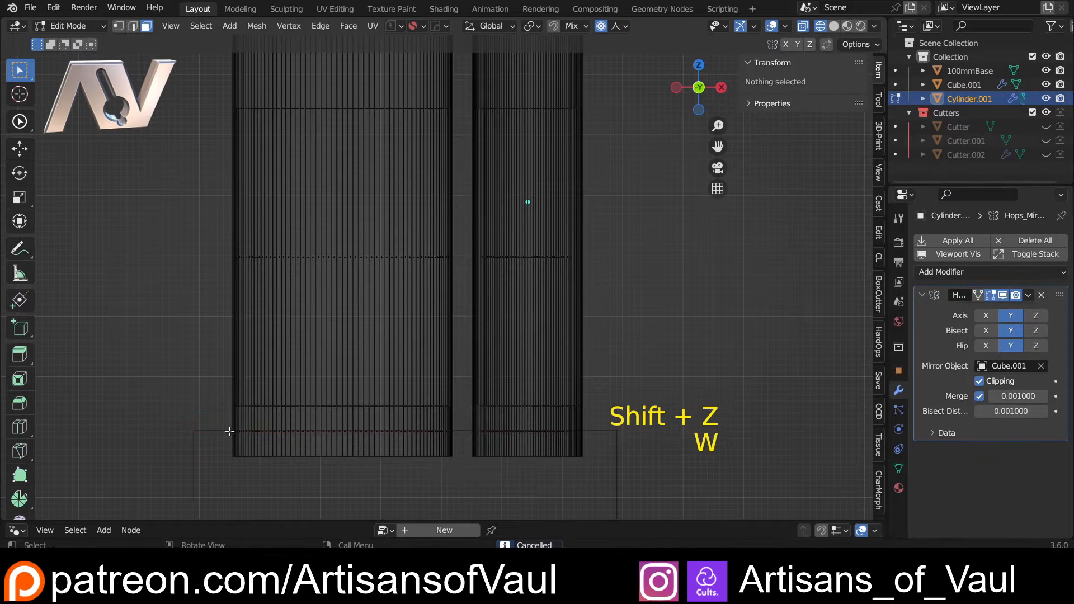
pyautogui.moveTo(165, 409); pyautogui.dragTo(652, 442)
pyautogui.hotkey('shift', 'z')
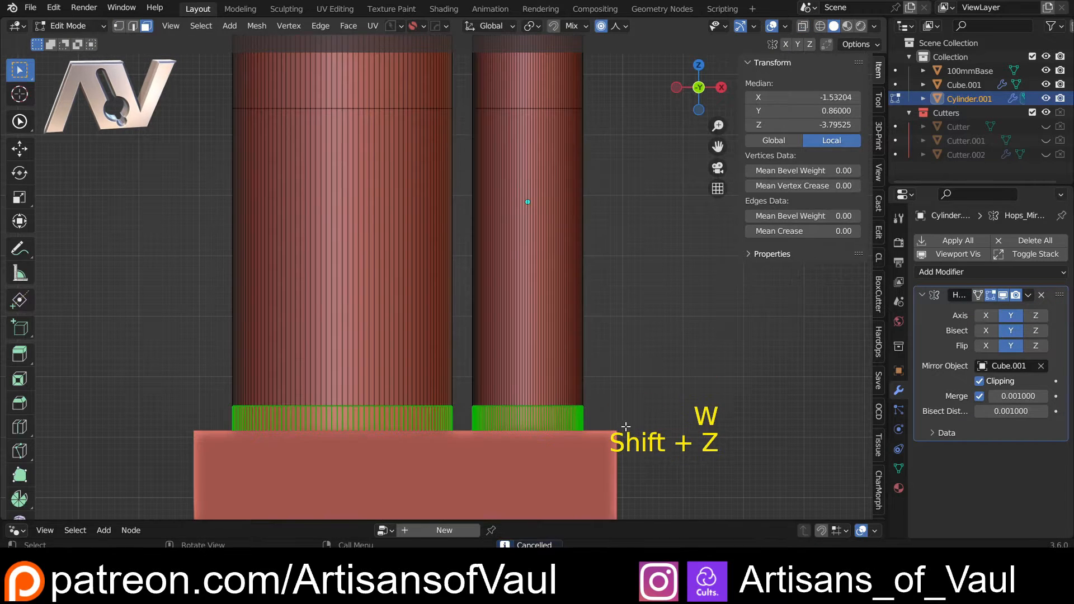
# Try raising the selected bottom bands outward with HardOps Panel Face, and undo it.
pyautogui.press('q')
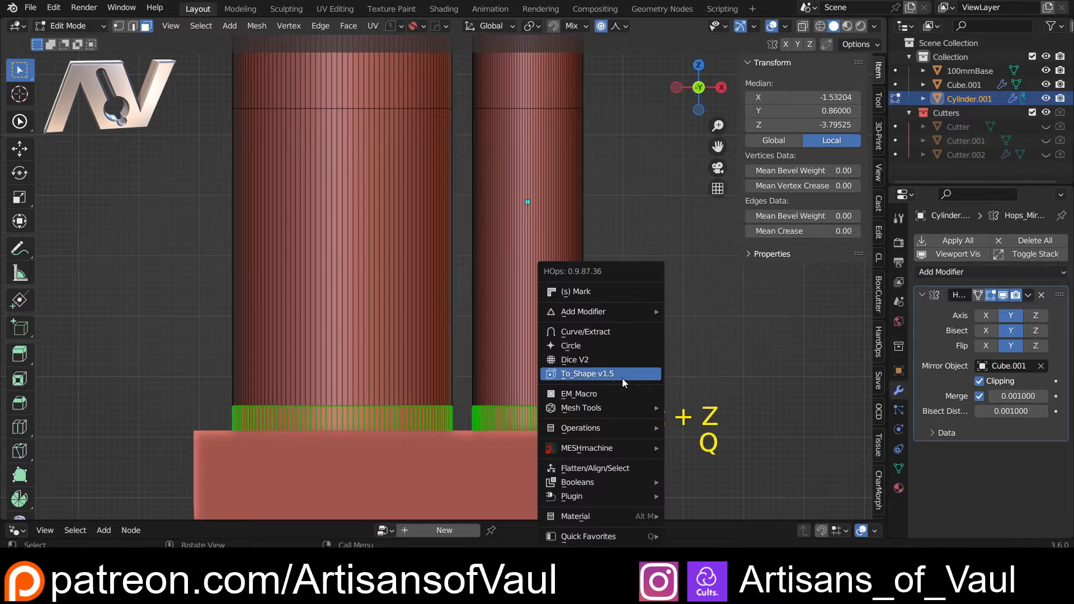
pyautogui.keyDown('alt'); pyautogui.click(603, 389); pyautogui.keyUp('alt')
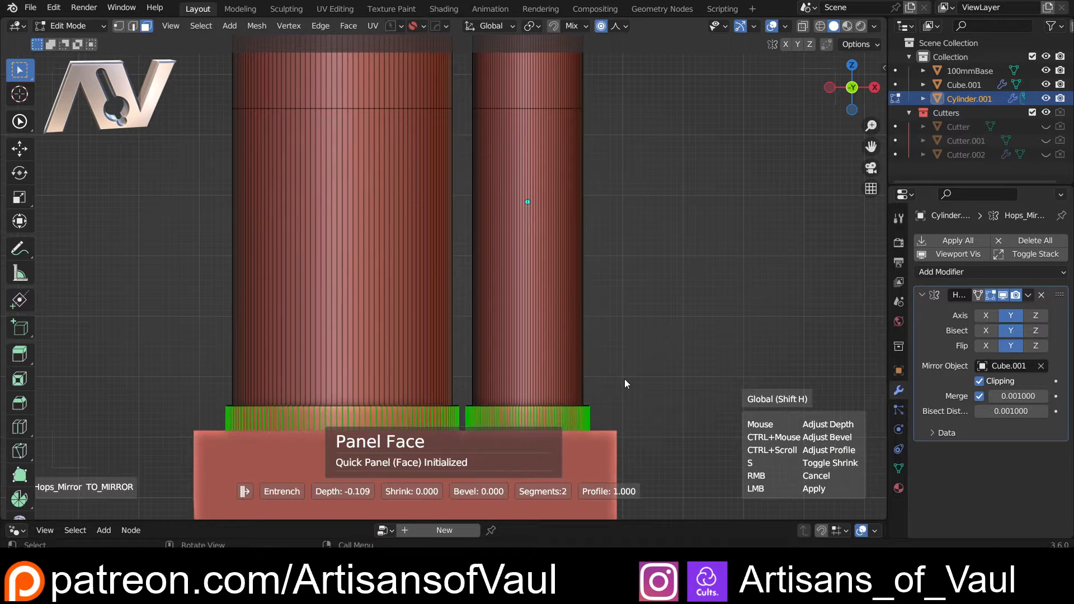
pyautogui.click(626, 378)
pyautogui.moveTo(627, 378); pyautogui.dragTo(584, 362, button='middle')
pyautogui.scroll(4, 584, 362)
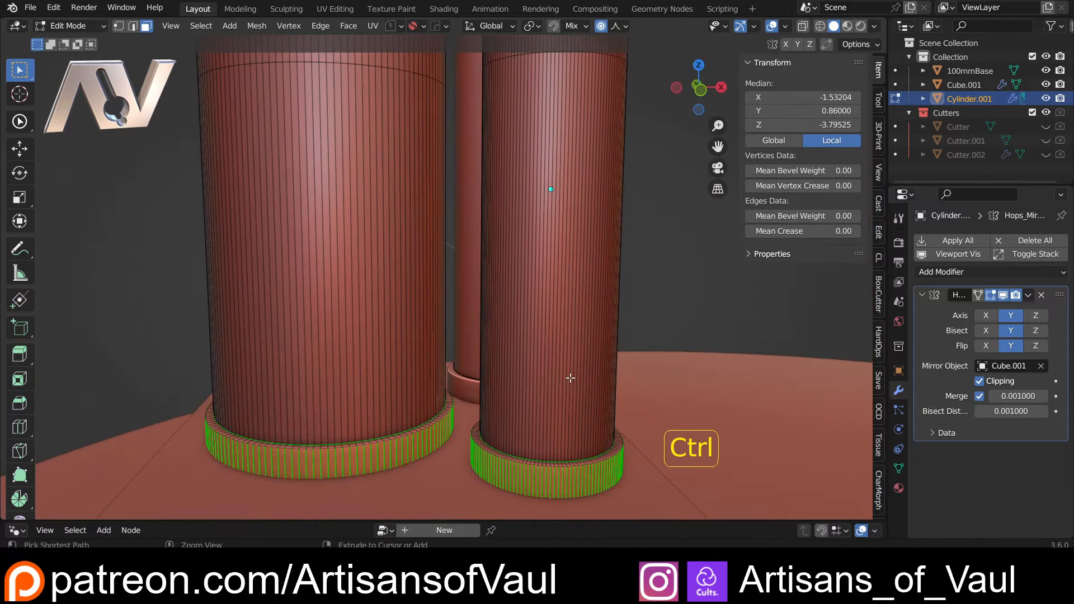
pyautogui.hotkey('ctrl', 'z')
# Raise the bottom bands outward into collars around the cylinder bases with HardOps Panel Face.
pyautogui.press('q')
pyautogui.moveTo(599, 411)
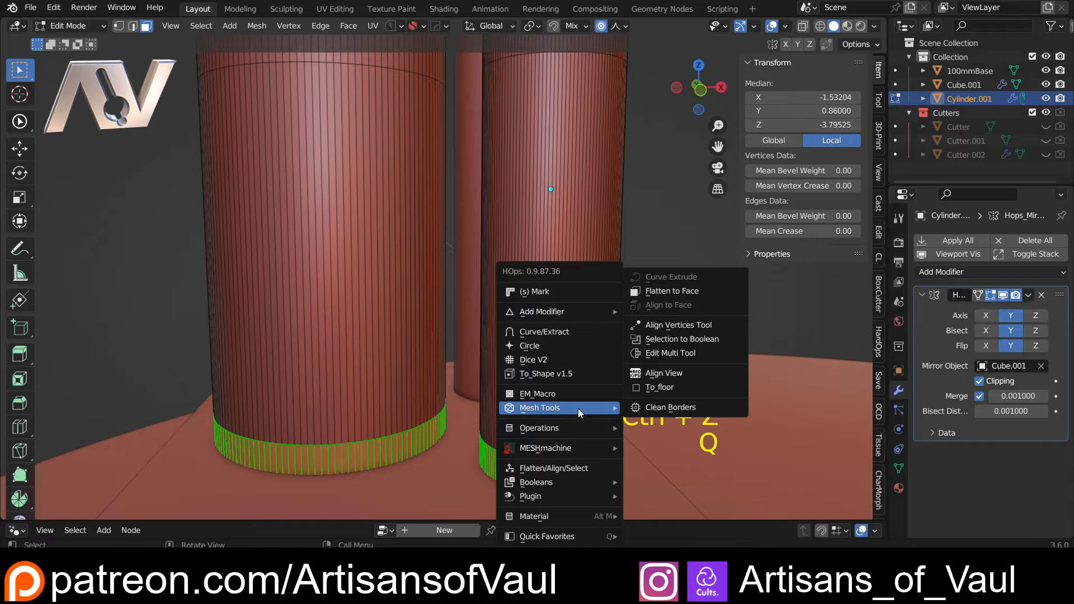
pyautogui.keyDown('alt'); pyautogui.click(566, 395); pyautogui.keyUp('alt')
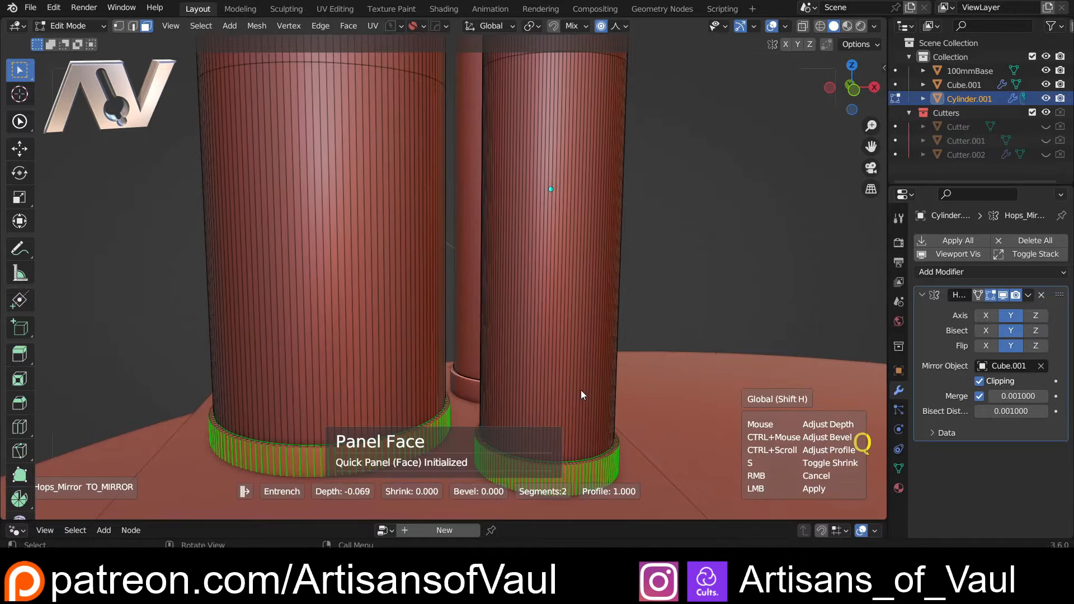
pyautogui.click(612, 375)
pyautogui.press('n')
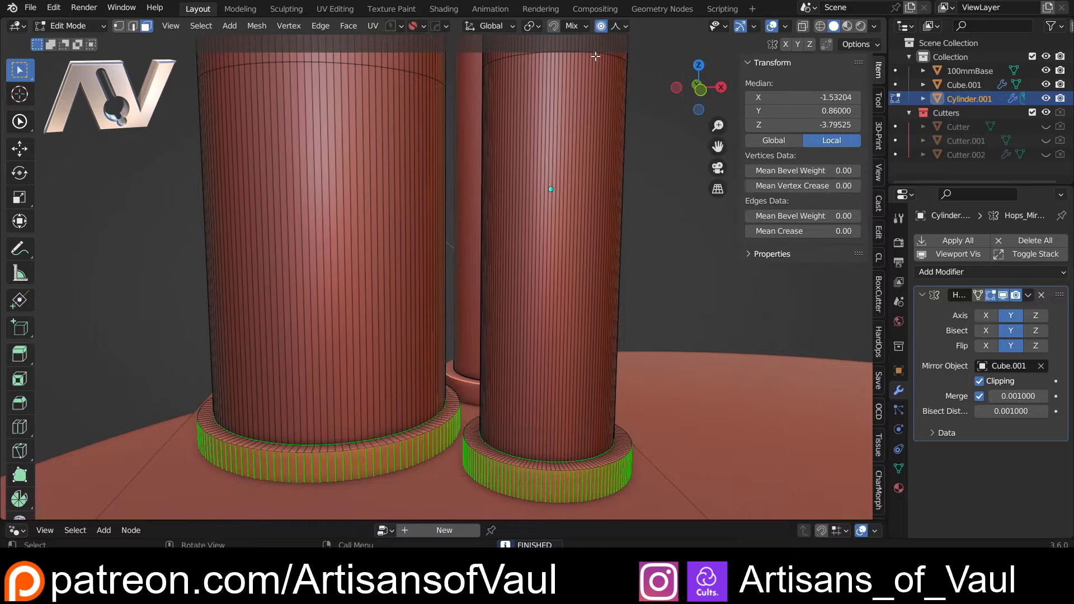
# Select the cylinder bands between the upper cut and the upper block, and raise them outward with HardOps Panel Face.
pyautogui.scroll(-3, 501, 208)
pyautogui.moveTo(413, 310)
pyautogui.mouseDown(button='middle')
pyautogui.moveTo(418, 355)
pyautogui.moveTo(418, 262)
pyautogui.moveTo(425, 302)
pyautogui.mouseUp(button='middle')
pyautogui.click(706, 89)
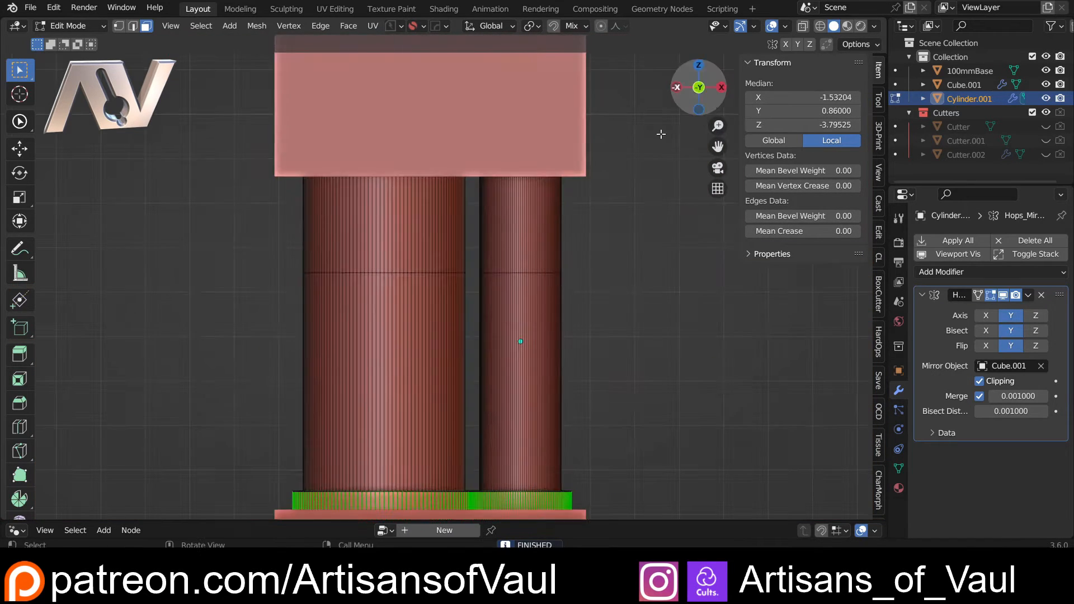
pyautogui.hotkey('shift', 'z')
pyautogui.moveTo(245, 190)
pyautogui.mouseDown()
pyautogui.moveTo(441, 247)
pyautogui.moveTo(641, 255)
pyautogui.mouseUp()
pyautogui.hotkey('shift', 'z')
pyautogui.moveTo(561, 307)
pyautogui.keyDown('shift'); pyautogui.mouseDown(button='middle')
pyautogui.moveTo(528, 364)
pyautogui.moveTo(539, 364)
pyautogui.moveTo(549, 337)
pyautogui.mouseUp(button='middle'); pyautogui.keyUp('shift')
pyautogui.scroll(-2, 538, 336)
pyautogui.press('q')
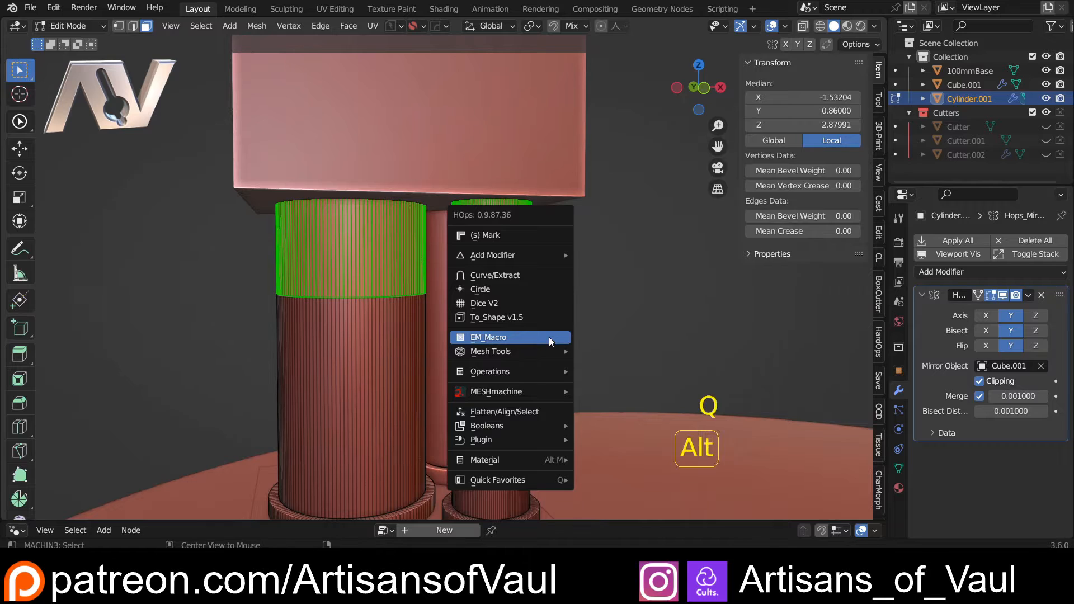
pyautogui.keyDown('alt'); pyautogui.click(549, 337); pyautogui.keyUp('alt')
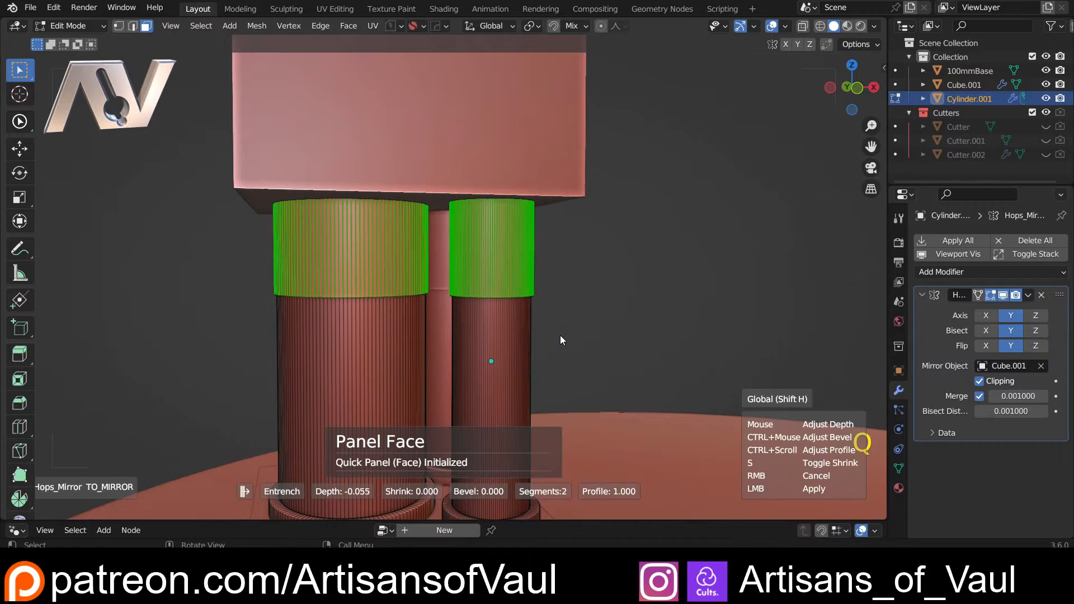
pyautogui.click(603, 329)
# Lengthen the upper collars by moving their lower edge vertices about 0.62 down along Z, and return to Object Mode.
pyautogui.moveTo(603, 329); pyautogui.dragTo(504, 308, button='middle')
pyautogui.press('Tab')
pyautogui.hotkey('shift', 'z')
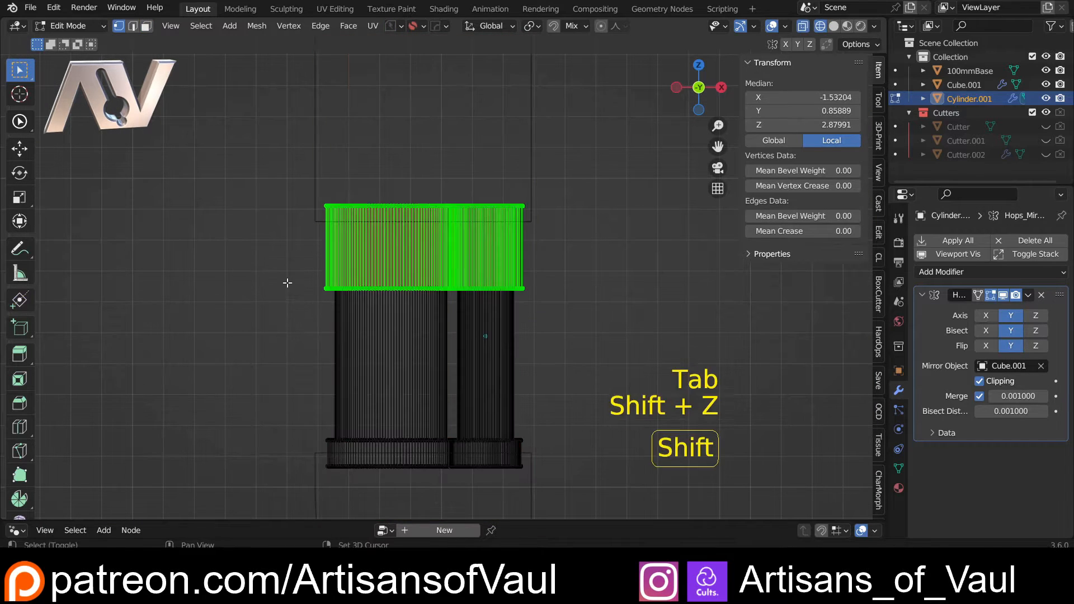
pyautogui.moveTo(275, 274); pyautogui.dragTo(658, 323)
pyautogui.hotkey('shift', 'z')
pyautogui.press('g')
pyautogui.press('z')
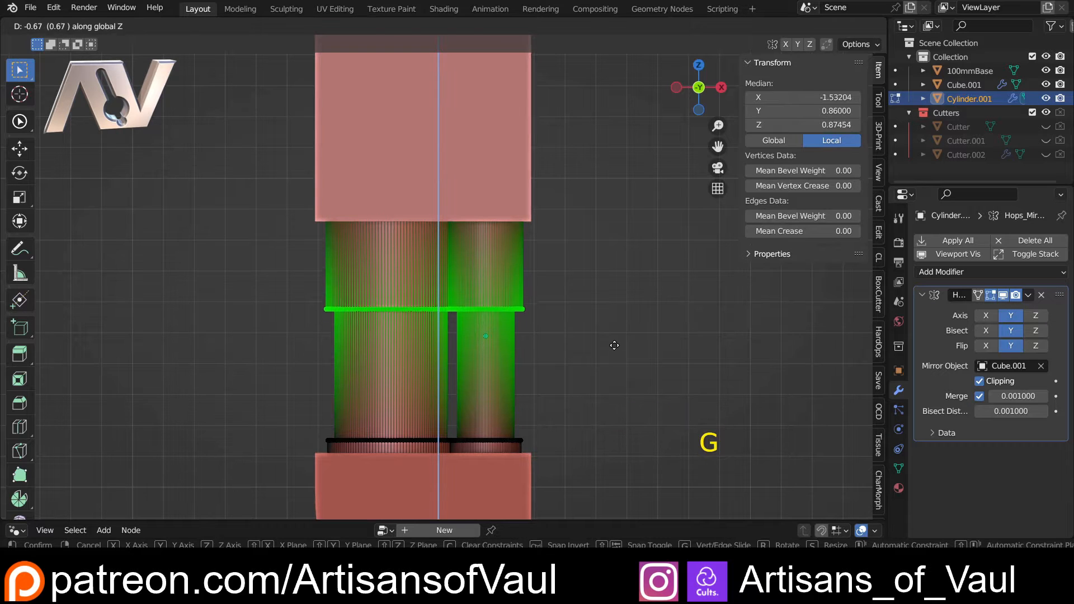
pyautogui.click(614, 344)
pyautogui.press('Tab')
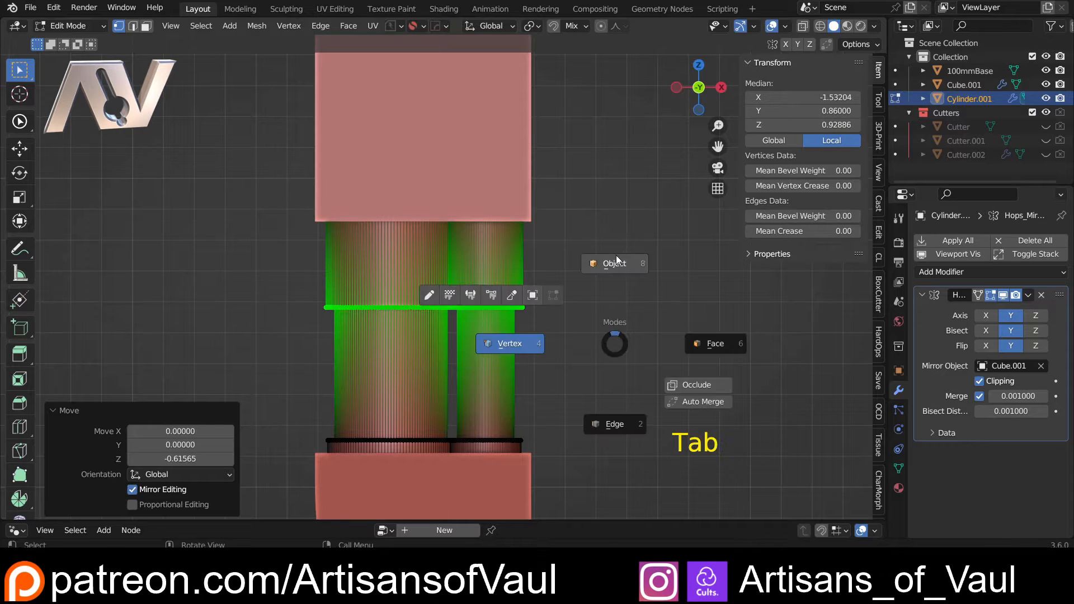
# Shorten only the thin cylinder's upper collar by moving its lower edge vertices about 0.56 up along Z.
pyautogui.moveTo(595, 288); pyautogui.dragTo(504, 286, button='middle')
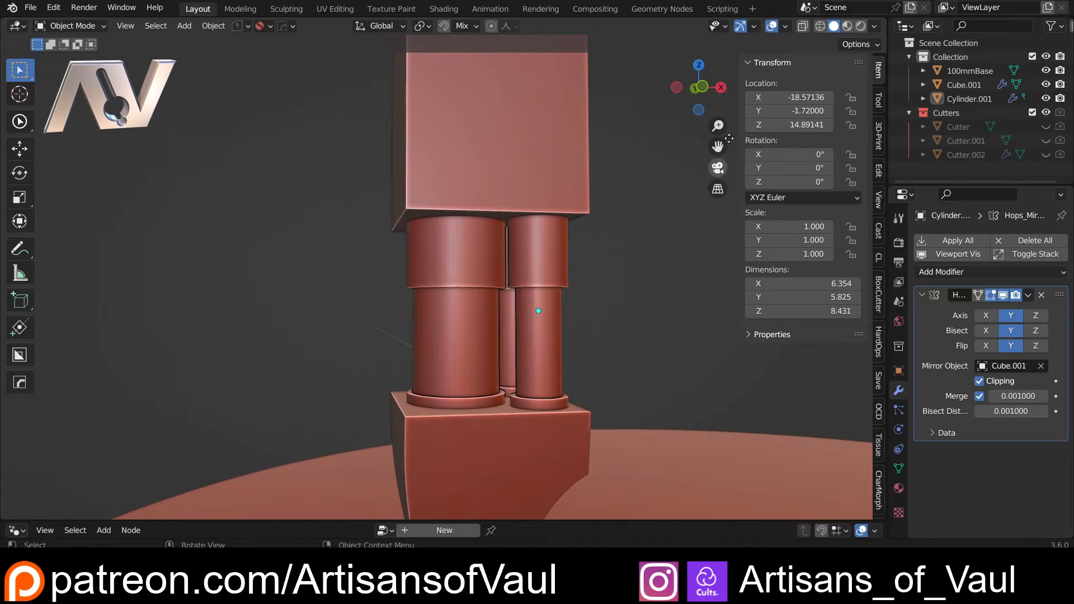
pyautogui.click(704, 87)
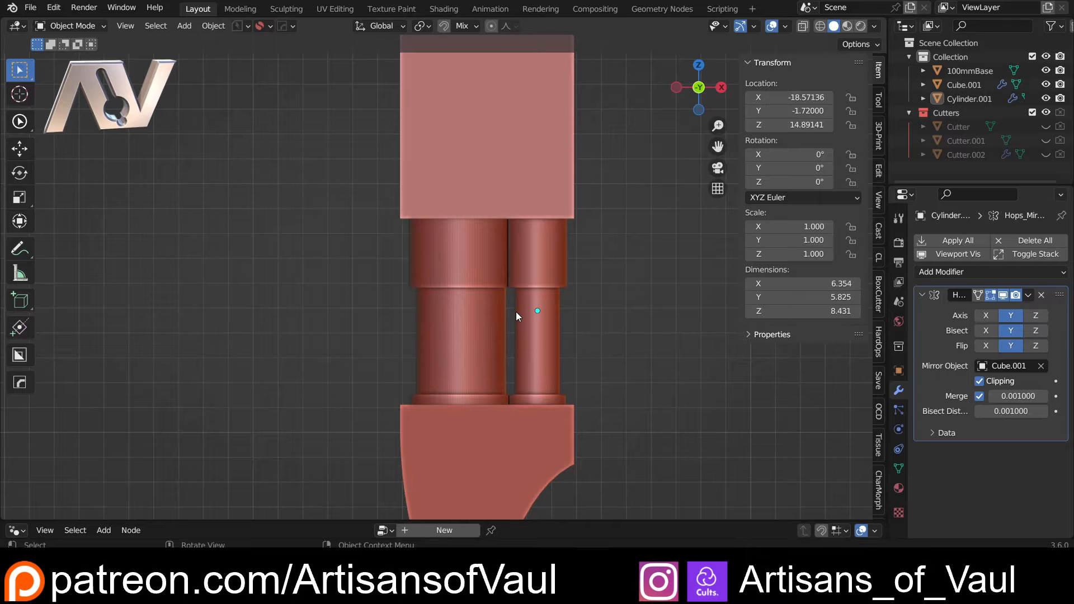
pyautogui.scroll(3, 533, 253)
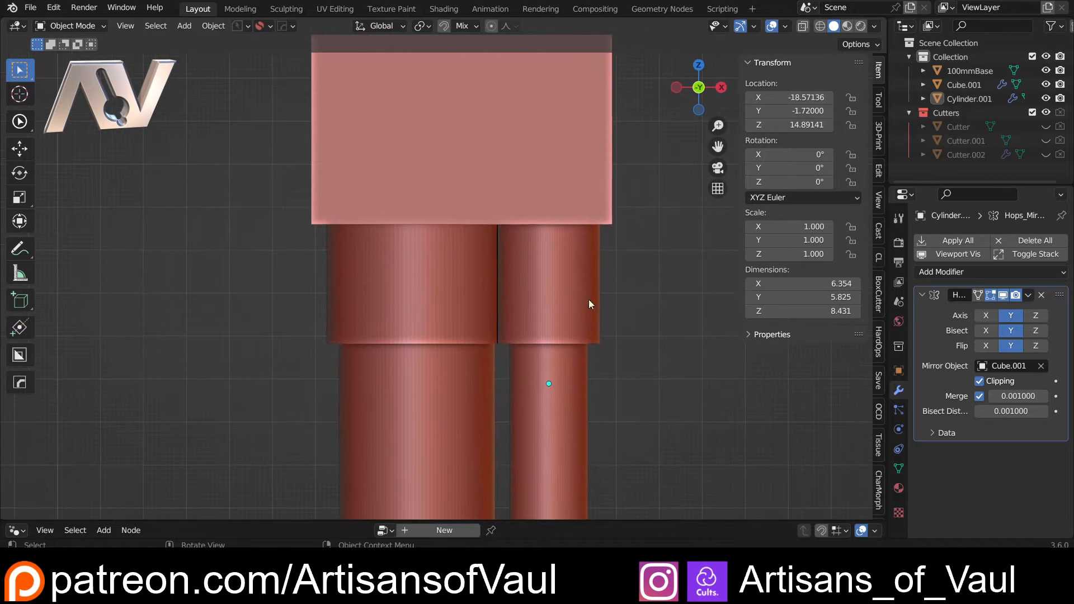
pyautogui.moveTo(582, 343); pyautogui.dragTo(442, 274, button='middle')
pyautogui.click(697, 88)
pyautogui.keyDown('shift'); pyautogui.click(454, 302); pyautogui.keyUp('shift')
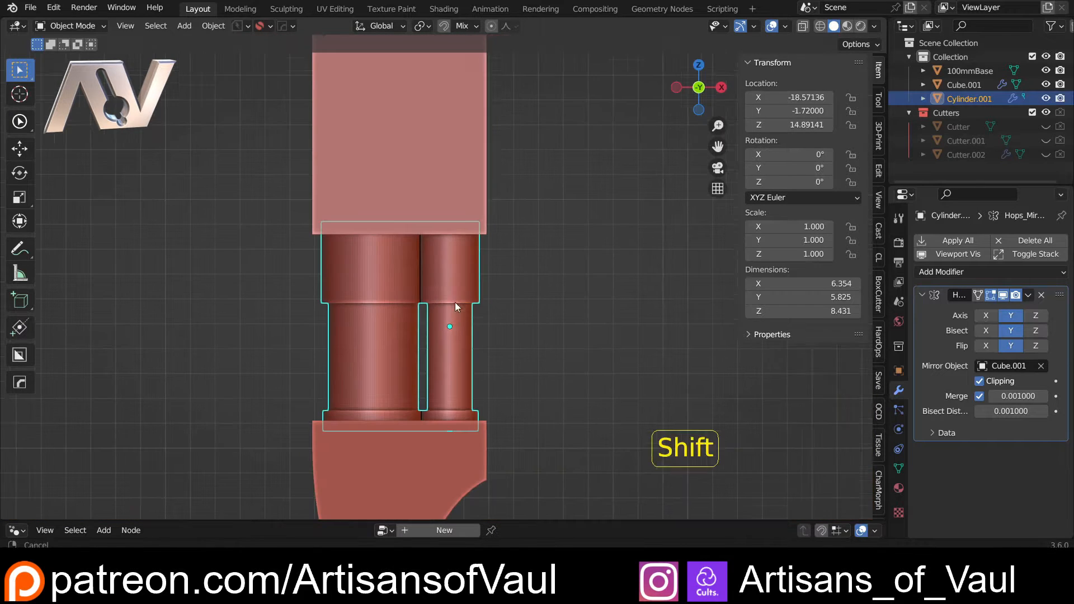
pyautogui.scroll(4, 392, 319)
pyautogui.press('Tab')
pyautogui.scroll(3, 281, 326)
pyautogui.moveTo(350, 310)
pyautogui.keyDown('shift'); pyautogui.mouseDown(button='middle')
pyautogui.moveTo(398, 283)
pyautogui.moveTo(445, 283)
pyautogui.mouseUp(button='middle'); pyautogui.keyUp('shift')
pyautogui.hotkey('shift', 'z')
pyautogui.moveTo(524, 265); pyautogui.dragTo(281, 386)
pyautogui.hotkey('shift', 'z')
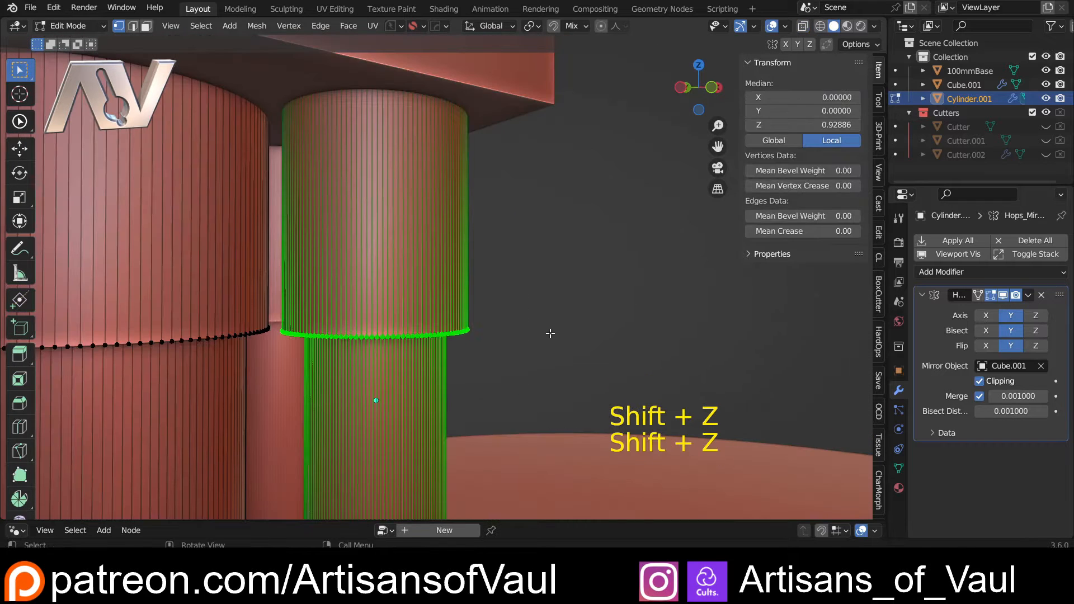
pyautogui.press('g')
pyautogui.click(550, 291)
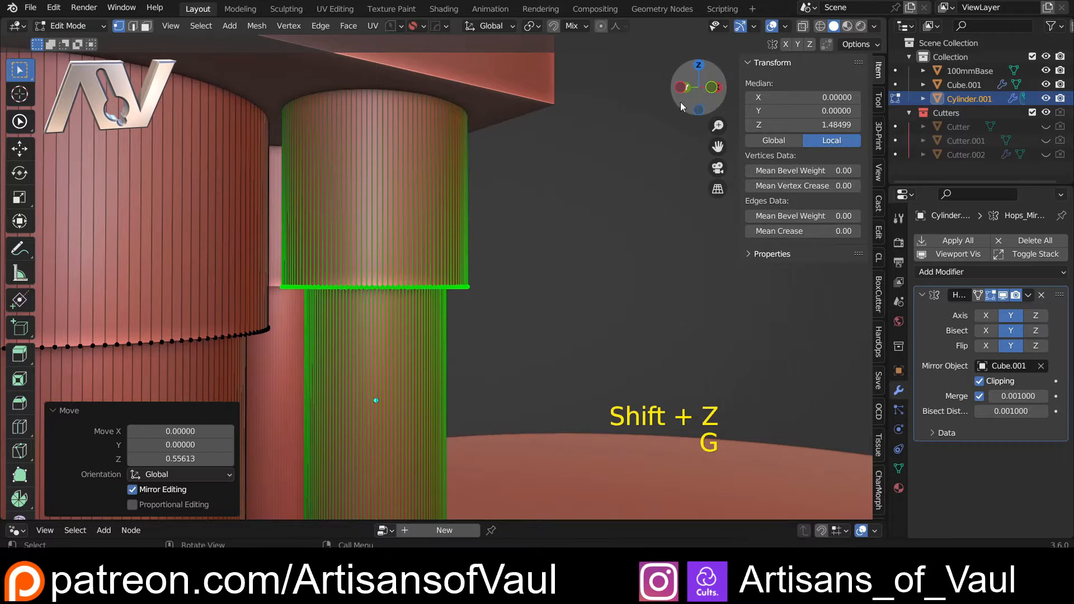
pyautogui.click(713, 86)
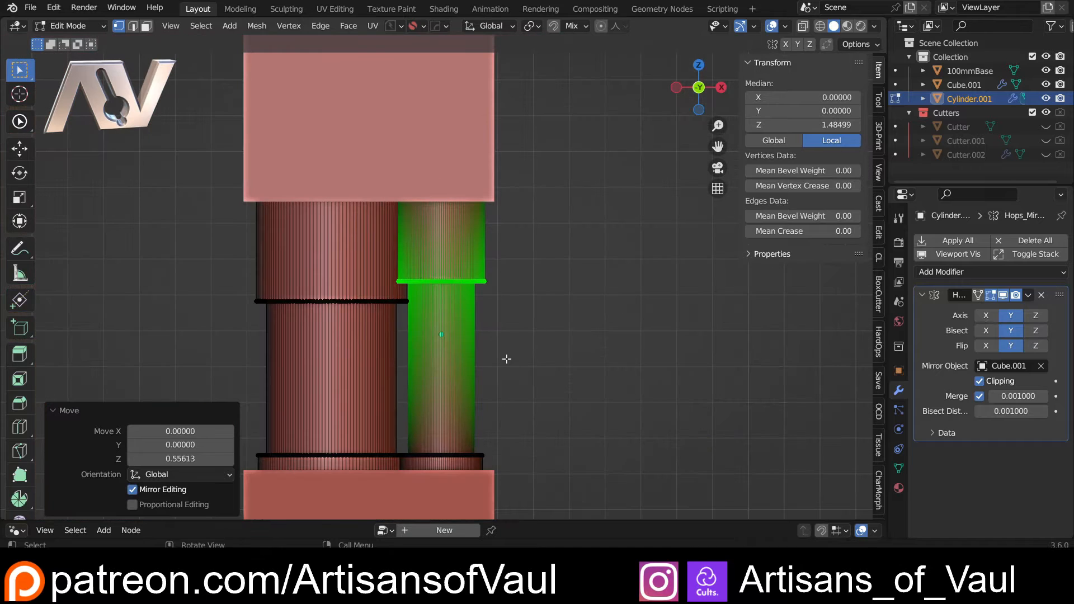
# Return to Object Mode and examine the collared cylinders between the upper block and the foot.
pyautogui.press('Tab')
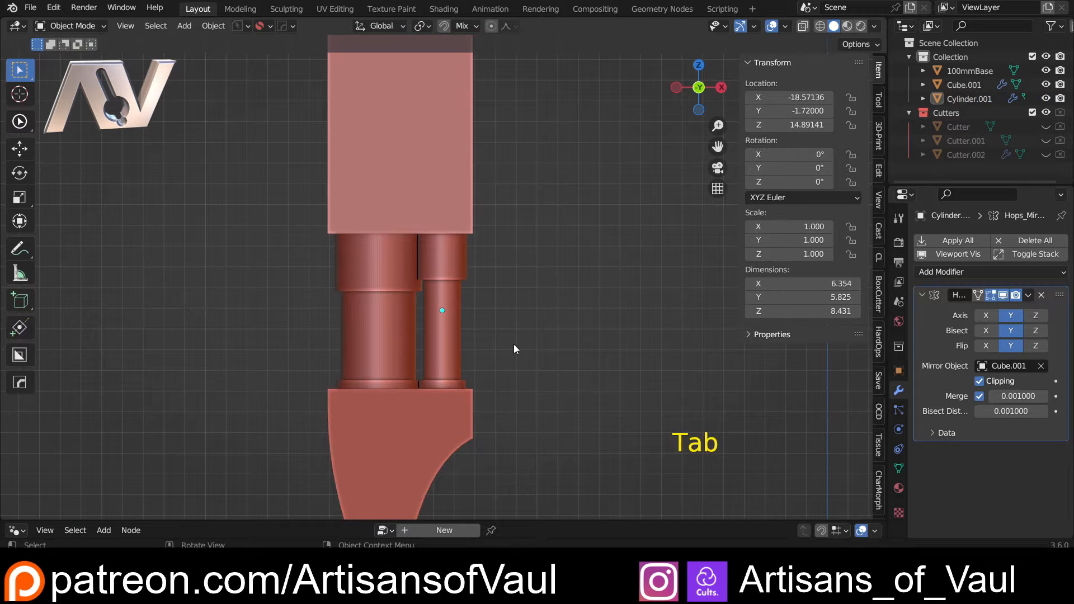
pyautogui.scroll(4, 414, 338)
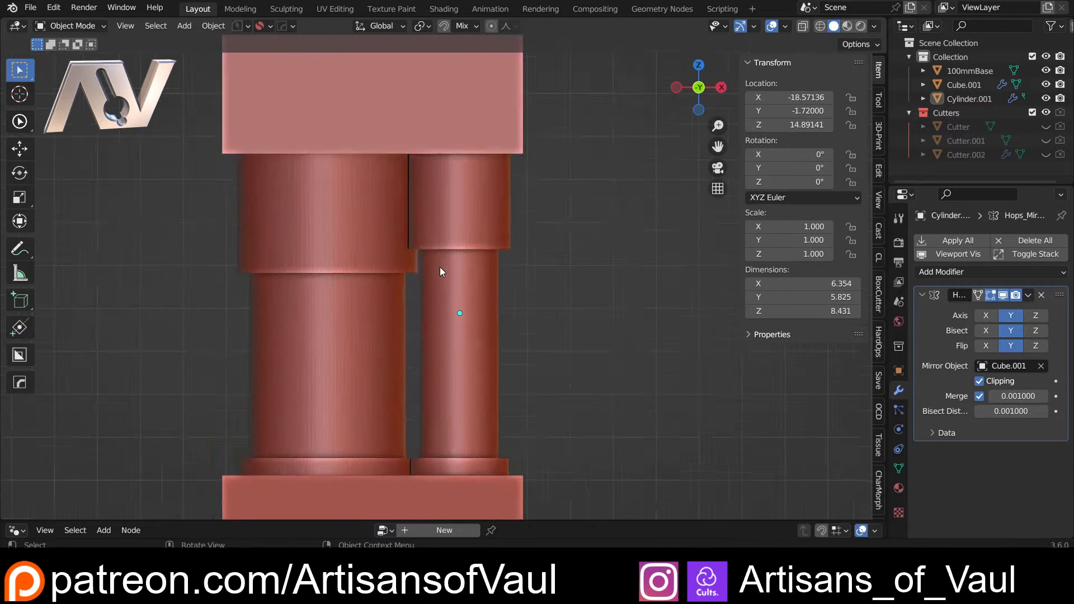
pyautogui.moveTo(439, 271); pyautogui.dragTo(380, 384, button='middle')
pyautogui.click(250, 246)
pyautogui.moveTo(322, 427); pyautogui.dragTo(447, 380, button='middle')
pyautogui.click(701, 88)
pyautogui.click(590, 250)
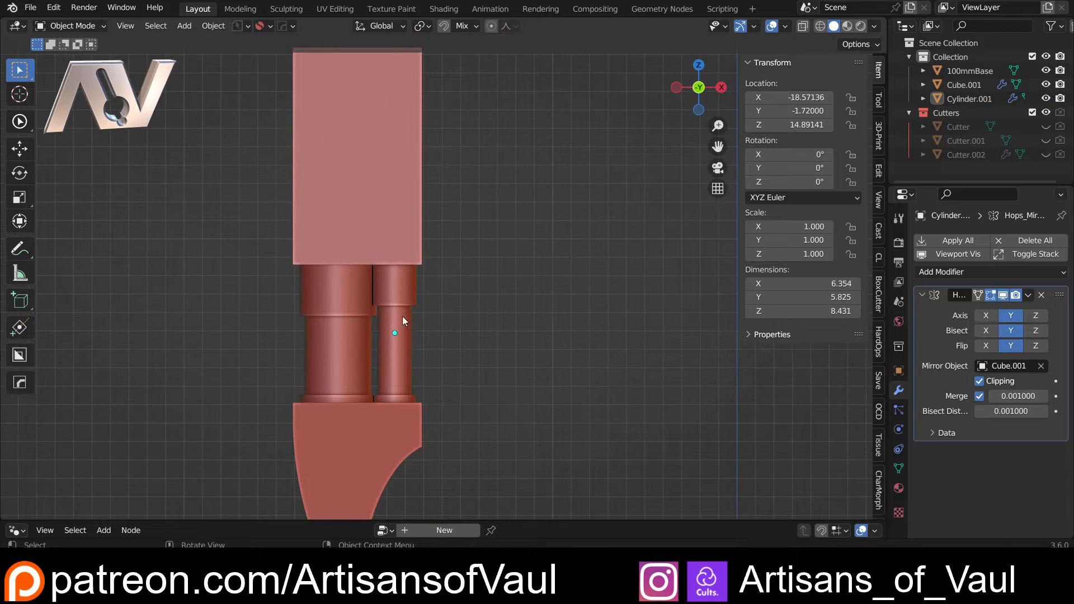
pyautogui.keyDown('shift'); pyautogui.moveTo(453, 322); pyautogui.dragTo(453, 330, button='middle'); pyautogui.keyUp('shift')
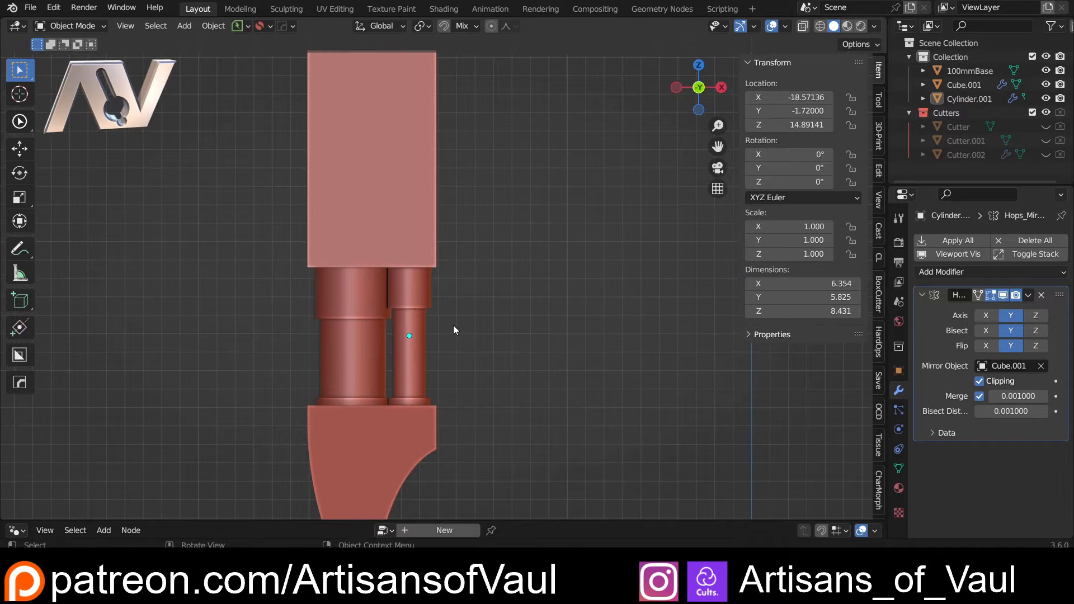
pyautogui.scroll(-1, 453, 329)
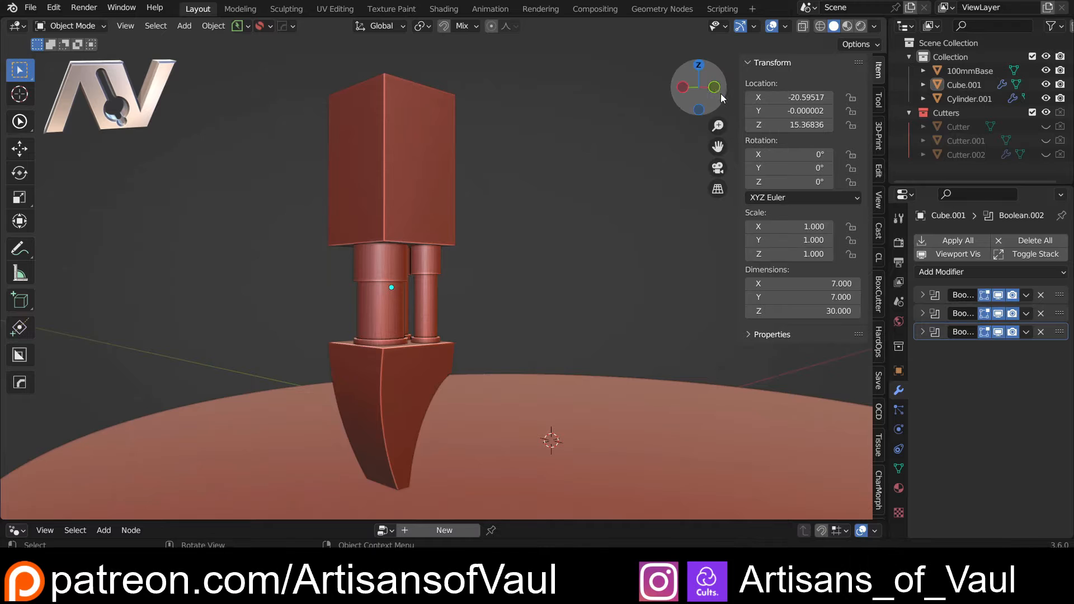
# In front view, add a 128-vertex cylinder with radius 1 and depth 2, and rotate it 90° about X.
pyautogui.click(720, 90)
pyautogui.scroll(-3, 512, 243)
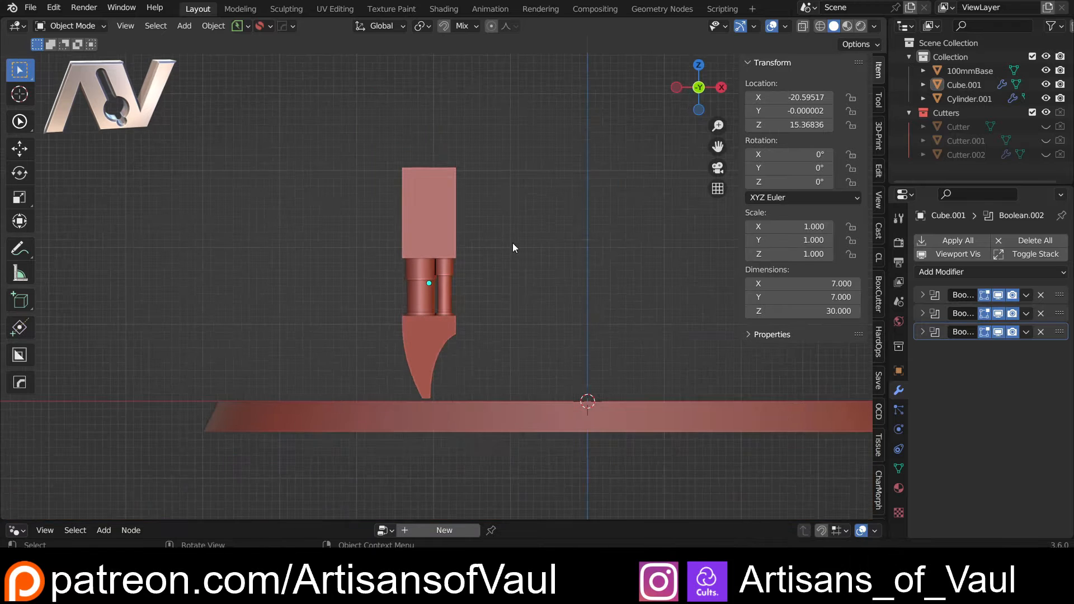
pyautogui.keyDown('shift'); pyautogui.moveTo(466, 234); pyautogui.dragTo(451, 290, button='middle'); pyautogui.keyUp('shift')
pyautogui.scroll(2, 413, 297)
pyautogui.keyDown('shift'); pyautogui.moveTo(373, 236); pyautogui.dragTo(361, 173, button='middle'); pyautogui.keyUp('shift')
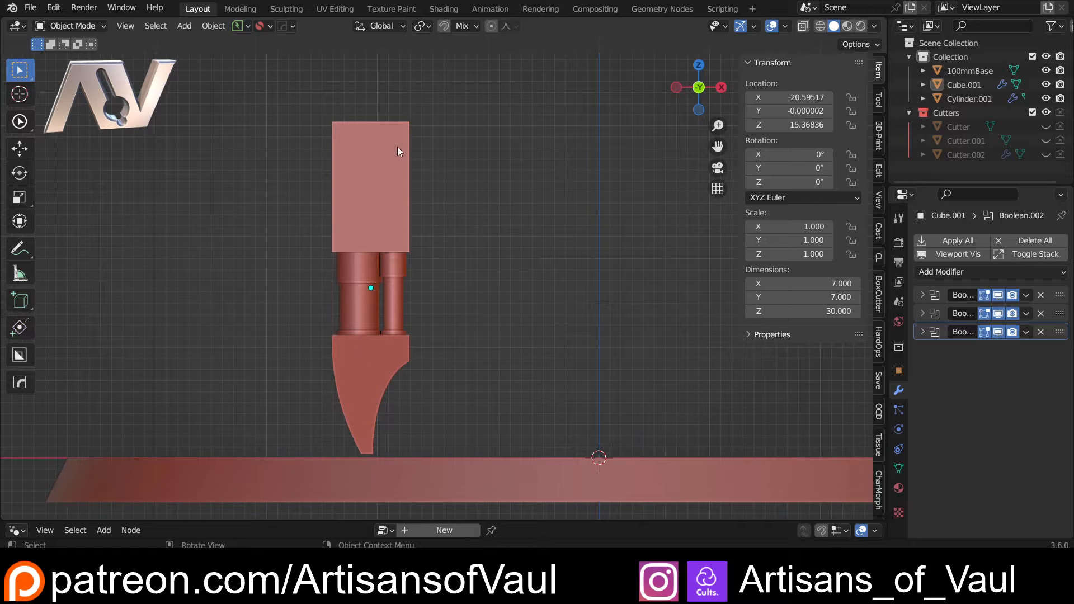
pyautogui.hotkey('shift', 'a')
pyautogui.moveTo(473, 224)
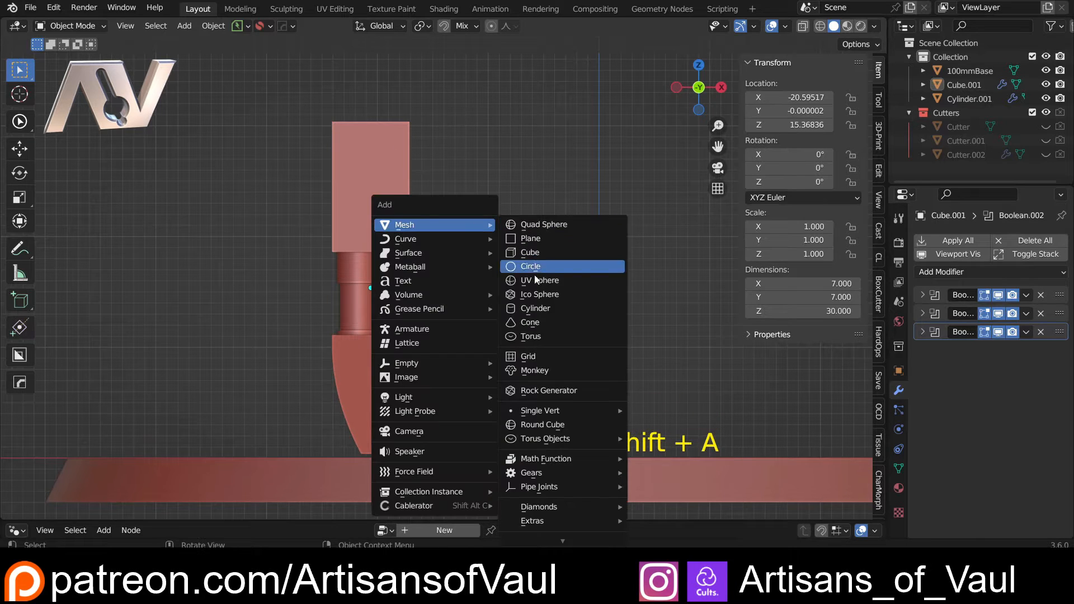
pyautogui.click(537, 308)
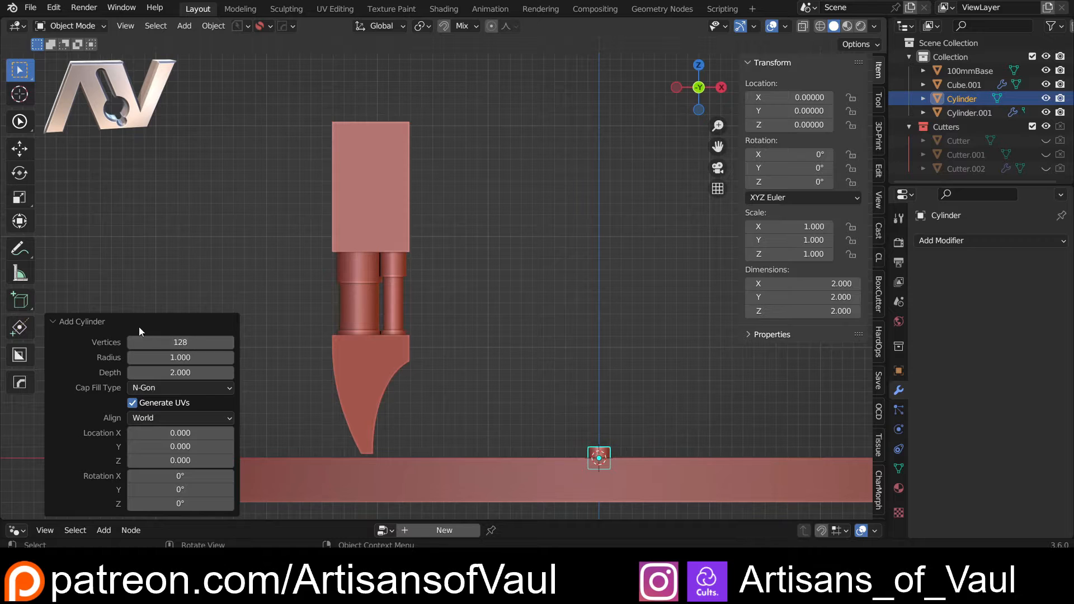
pyautogui.press('r')
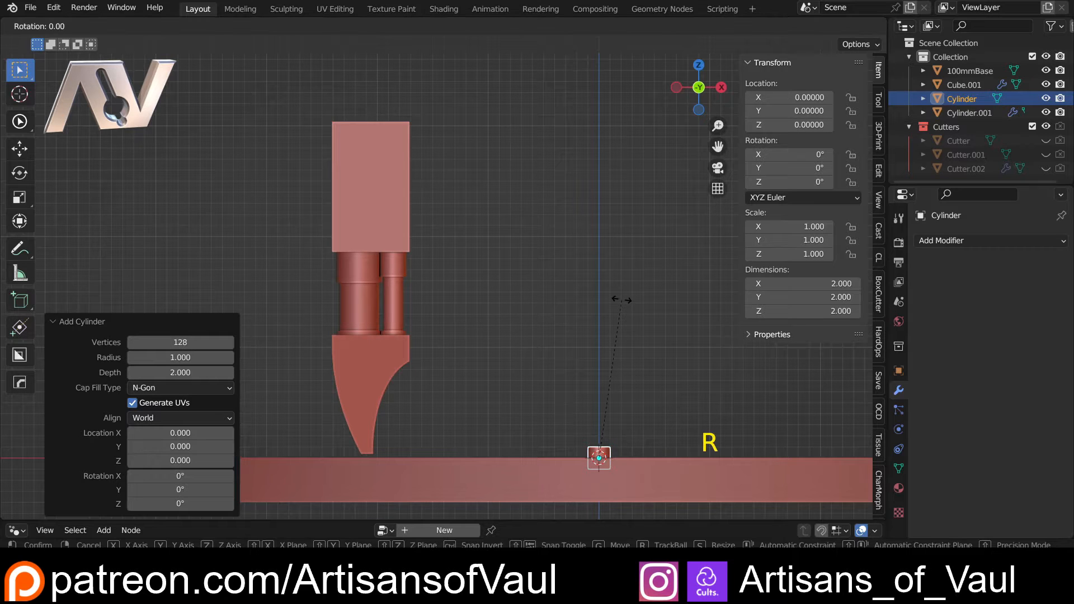
pyautogui.write('yx90')
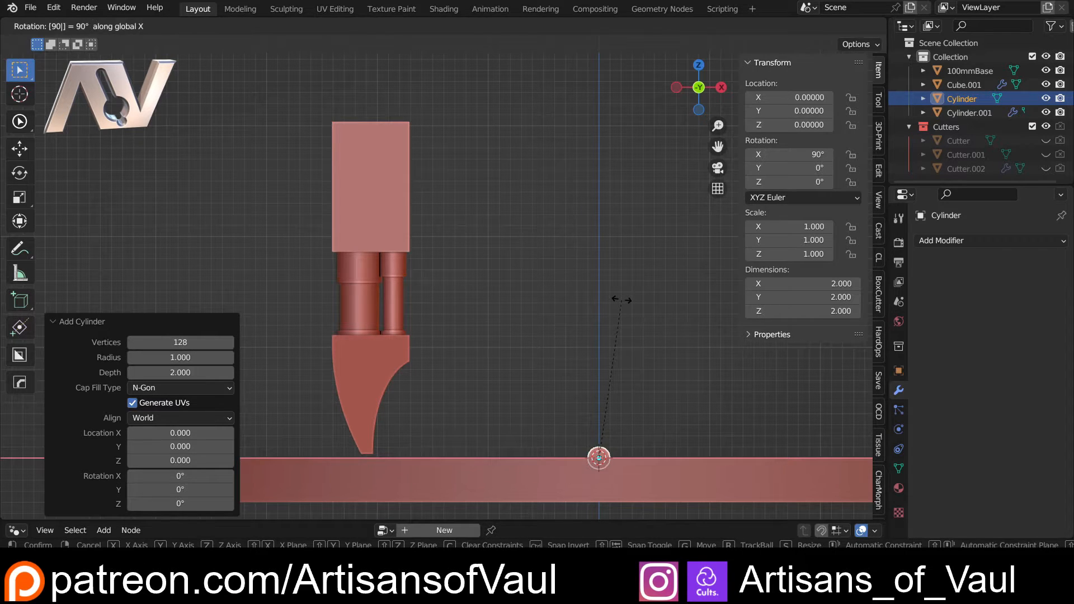
pyautogui.press('Return')
# Place the cylinder on the upper block at about X -19.69, Z 24.53, and scale it up by about 2.33.
pyautogui.press('g')
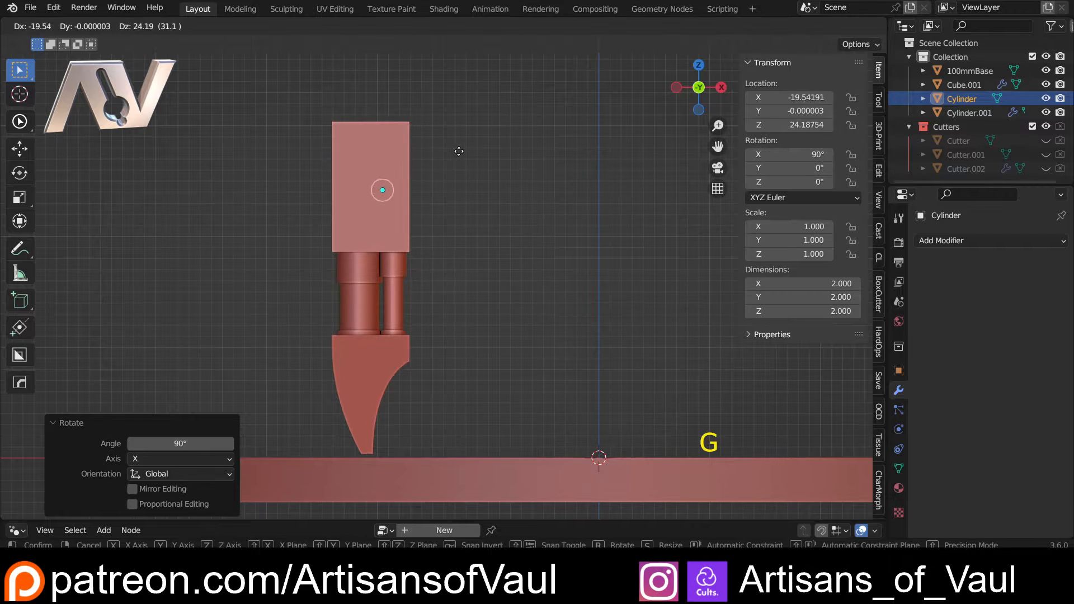
pyautogui.click(358, 173)
pyautogui.scroll(1, 358, 173)
pyautogui.scroll(1, 358, 173)
pyautogui.press('s')
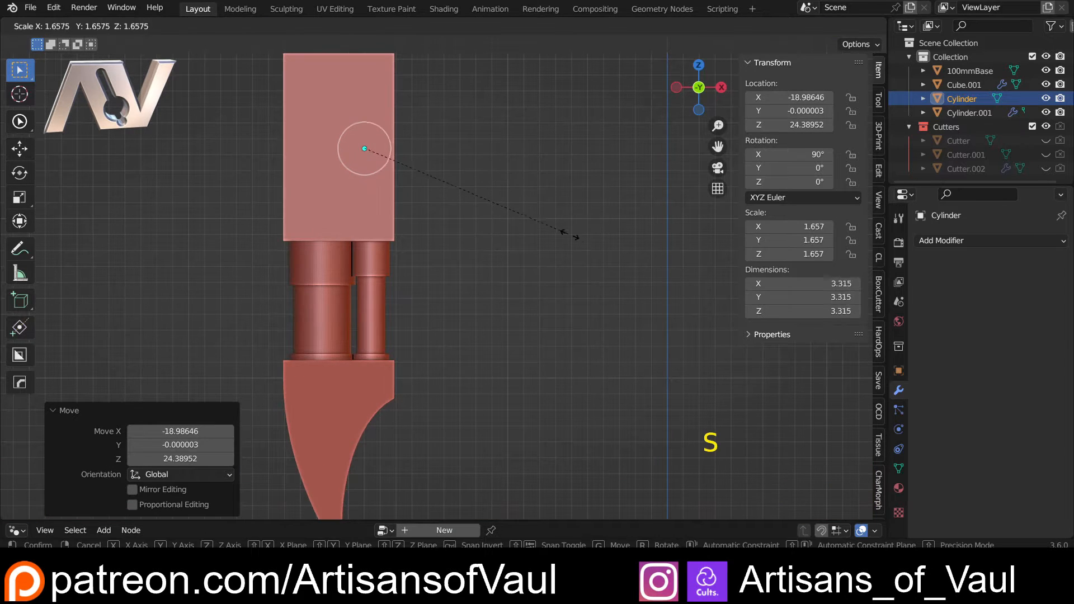
pyautogui.click(635, 292)
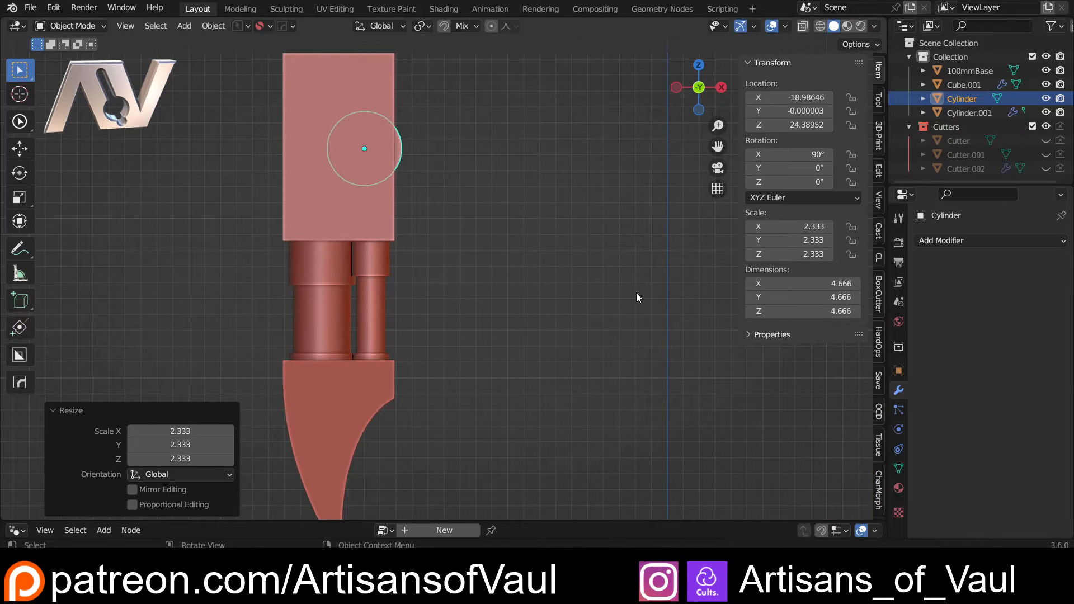
pyautogui.press('g')
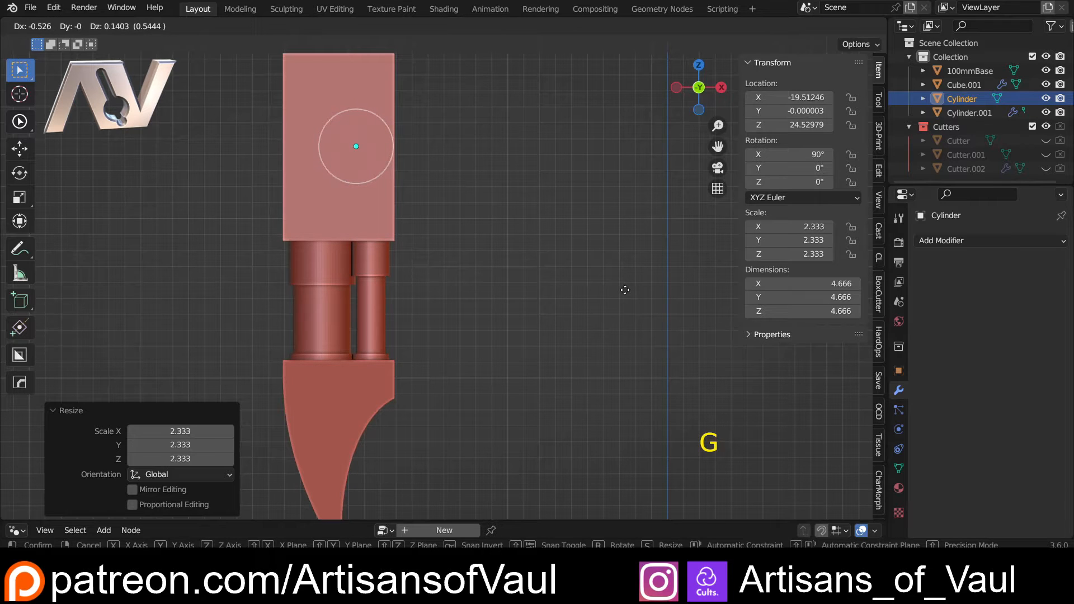
pyautogui.click(622, 290)
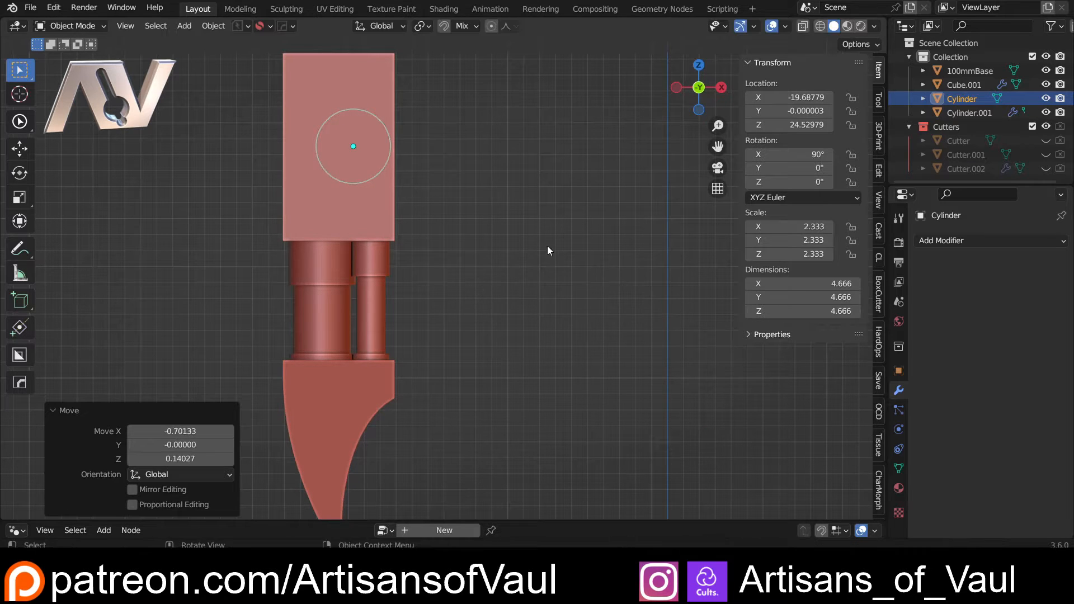
# Stretch the cylinder along Y by about 1.56 so its ends protrude slightly from both sides of the upper block.
pyautogui.keyDown('shift'); pyautogui.scroll(3, 440, 206); pyautogui.keyUp('shift')
pyautogui.moveTo(528, 226); pyautogui.dragTo(621, 273, button='middle')
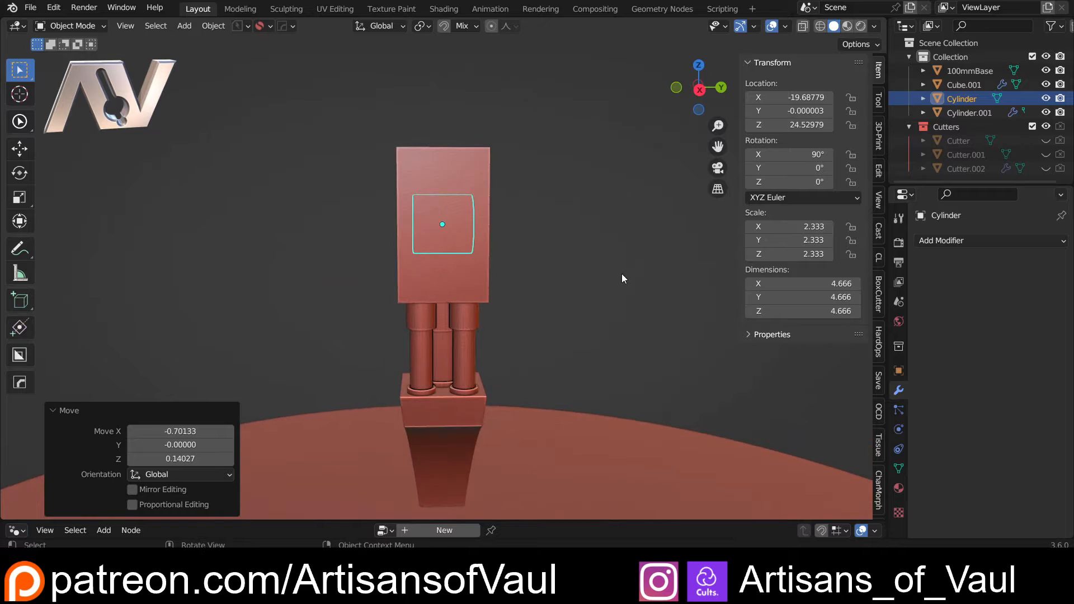
pyautogui.press('s')
pyautogui.press('y')
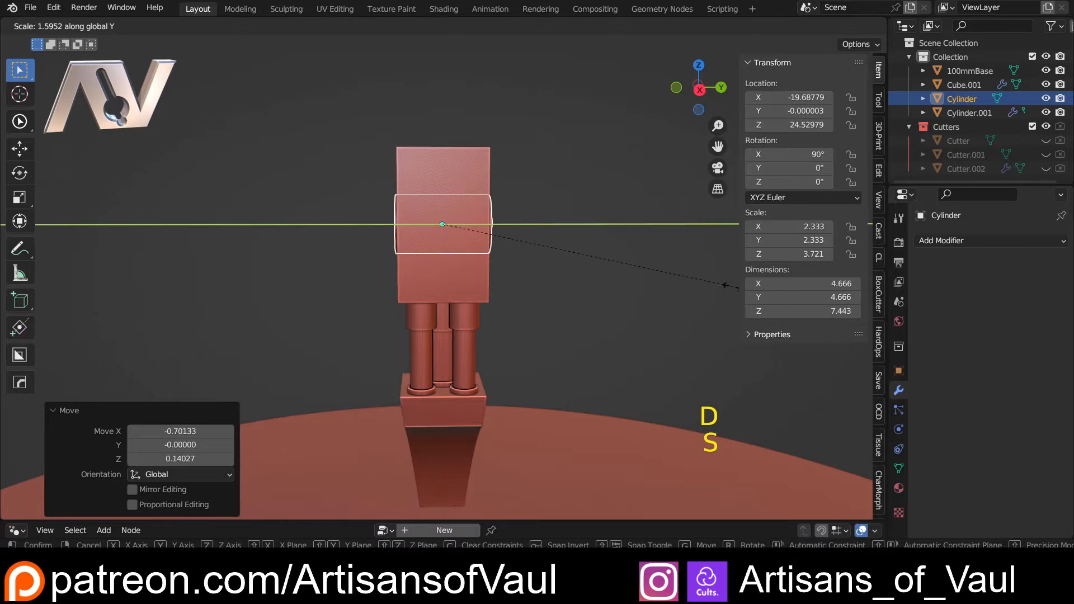
pyautogui.click(720, 272)
# Examine the cylinder's fit in the upper block from the side and front.
pyautogui.click(700, 91)
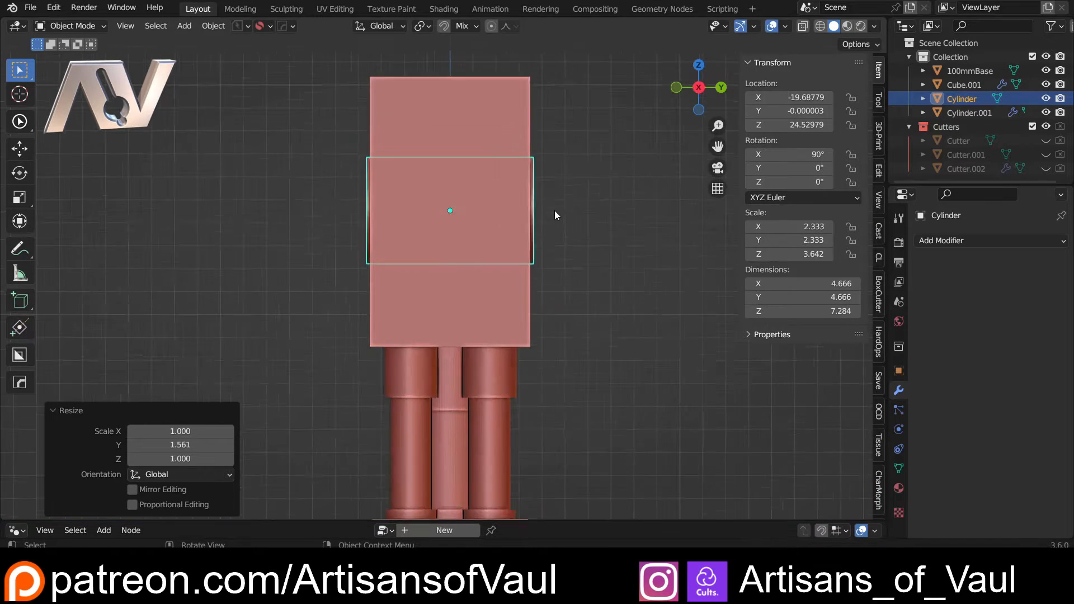
pyautogui.click(677, 87)
pyautogui.moveTo(362, 210); pyautogui.dragTo(354, 242, button='middle')
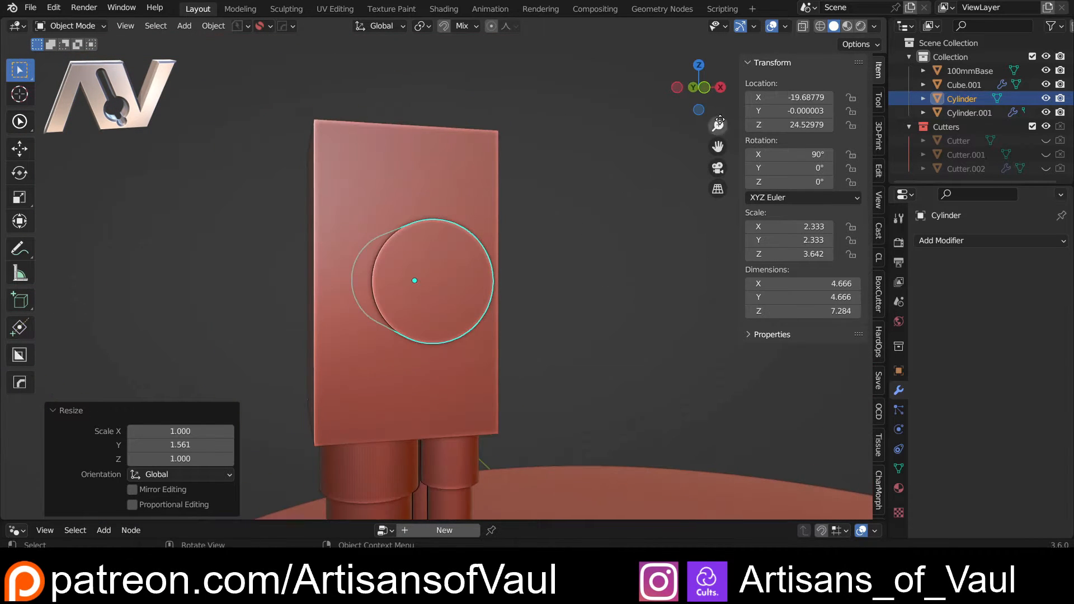
pyautogui.click(706, 88)
pyautogui.scroll(3, 522, 307)
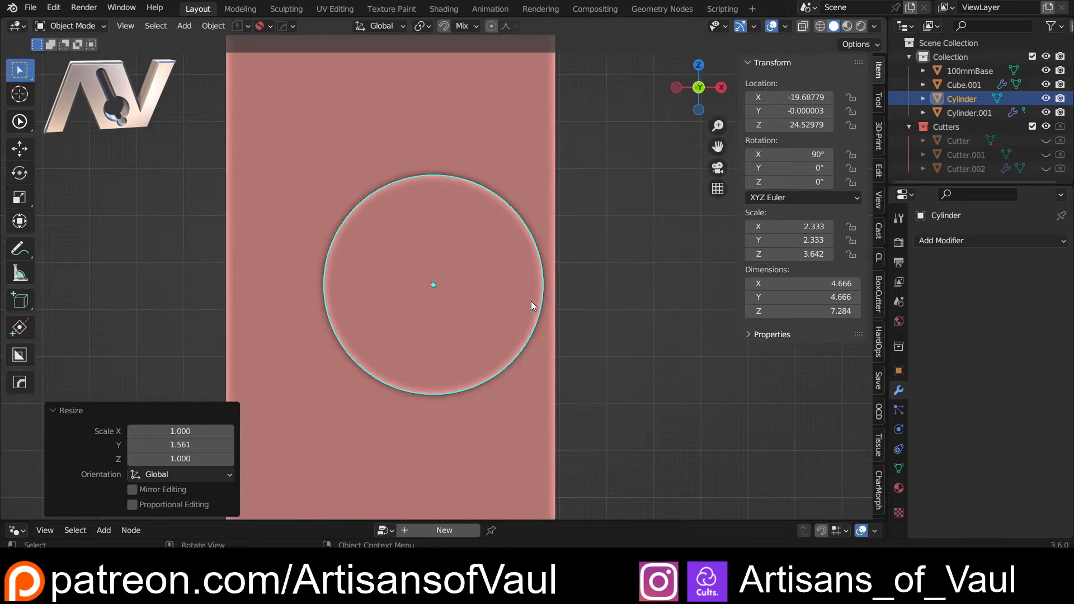
pyautogui.moveTo(547, 297)
pyautogui.keyDown('shift'); pyautogui.mouseDown(button='middle')
pyautogui.moveTo(570, 290)
pyautogui.moveTo(437, 296)
pyautogui.moveTo(555, 296)
pyautogui.mouseUp(button='middle'); pyautogui.keyUp('shift')
pyautogui.scroll(-2, 554, 292)
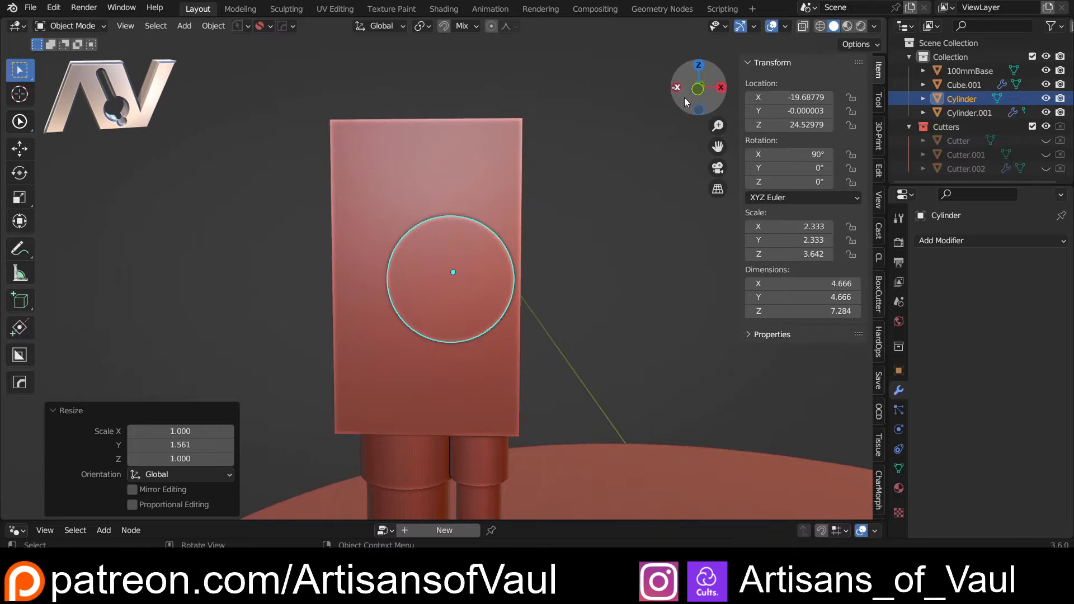
# Duplicate the cylinder in place and scale the copy up by about 1.13.
pyautogui.click(698, 90)
pyautogui.scroll(-3, 443, 270)
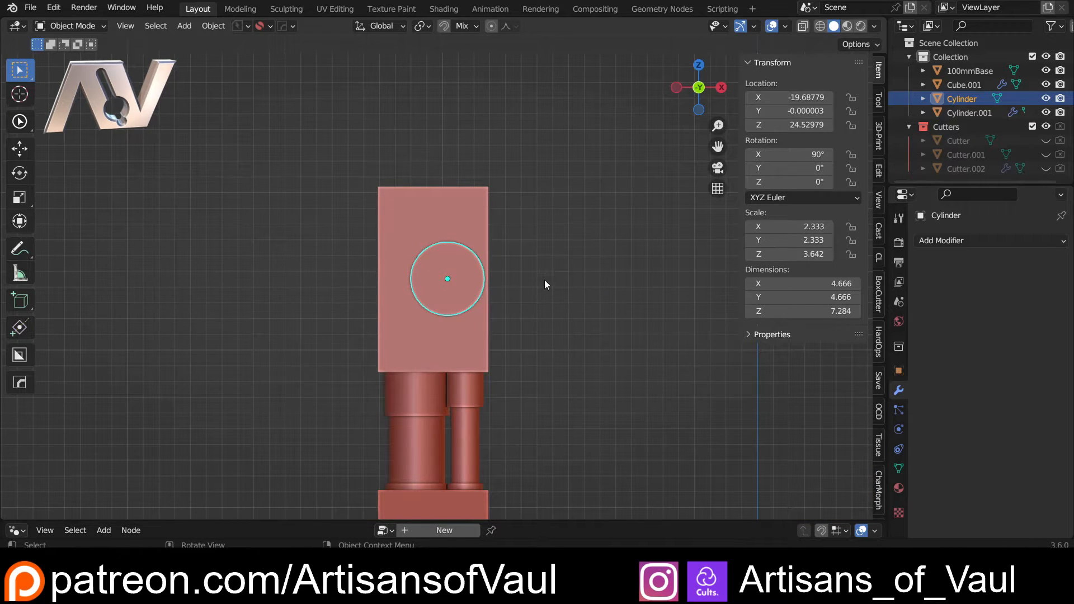
pyautogui.scroll(3, 547, 283)
pyautogui.keyDown('shift'); pyautogui.moveTo(565, 294); pyautogui.dragTo(555, 318, button='middle'); pyautogui.keyUp('shift')
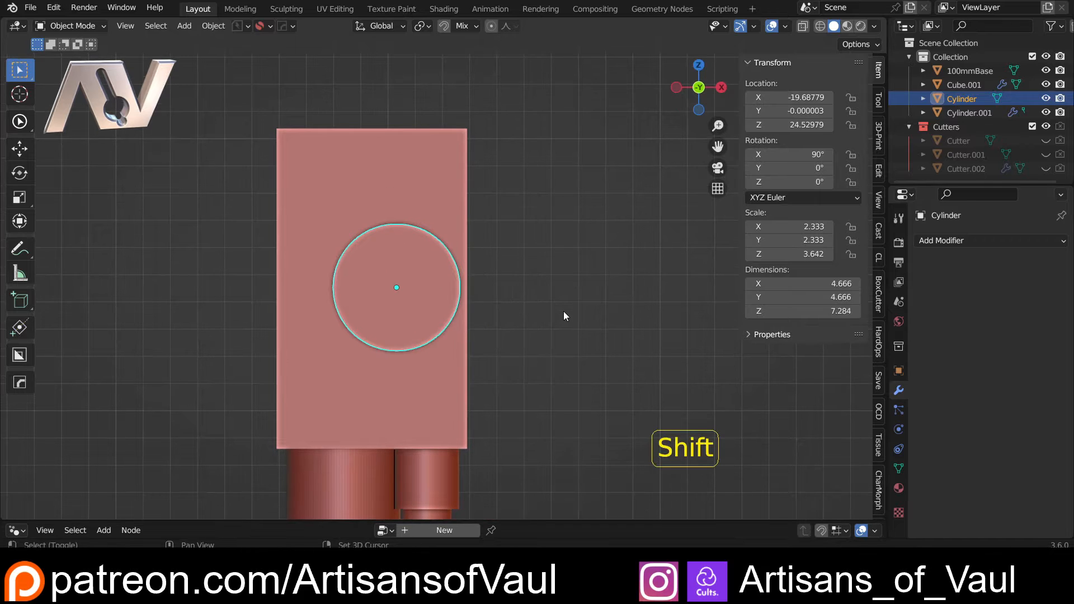
pyautogui.hotkey('shift', 'd')
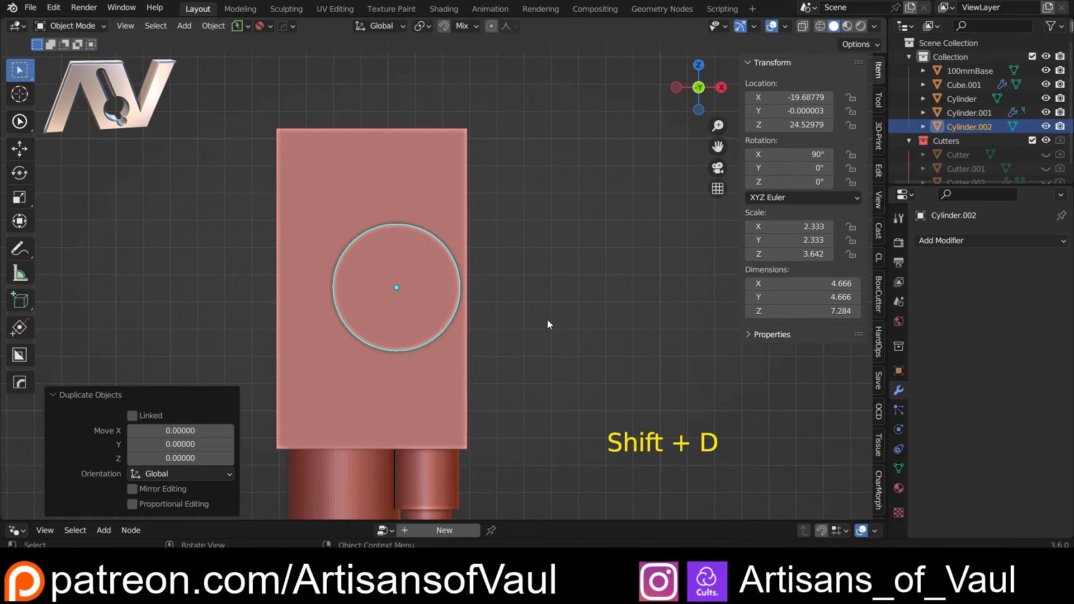
pyautogui.press('s')
pyautogui.click(566, 326)
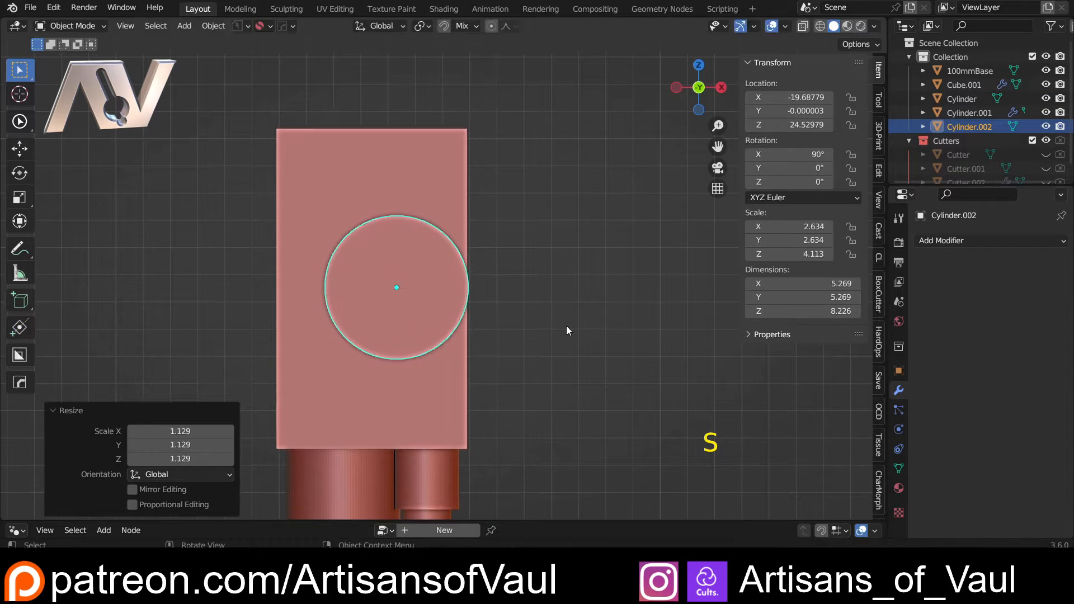
# In wireframe Edit Mode, select the enlarged copy's +X half and move it about 4.01 along X.
pyautogui.hotkey('shift', 'z')
pyautogui.scroll(2, 515, 326)
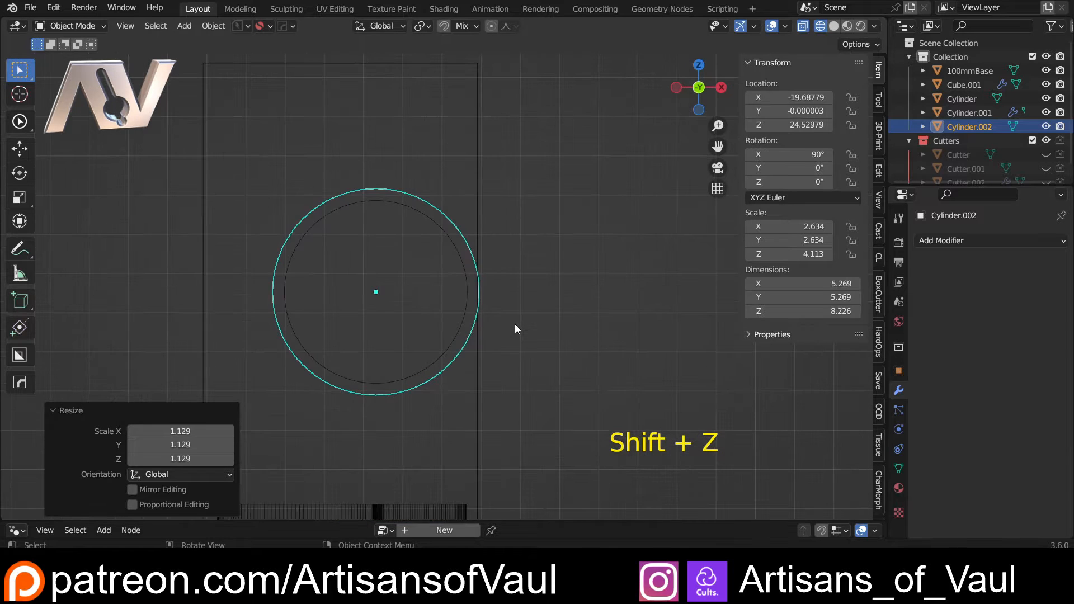
pyautogui.press('Tab')
pyautogui.click(411, 333)
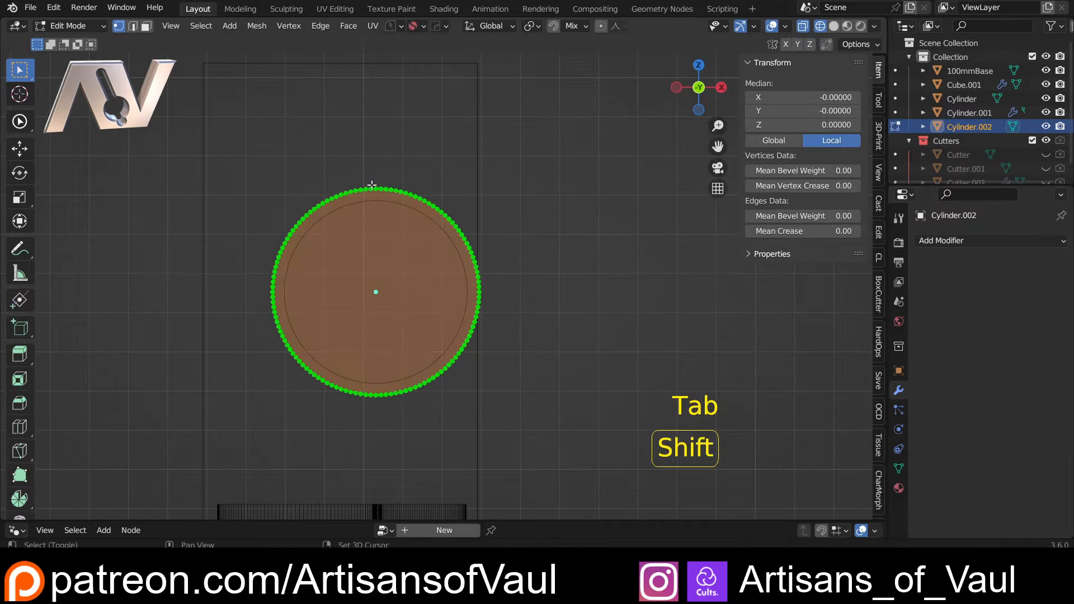
pyautogui.moveTo(377, 165); pyautogui.dragTo(527, 420)
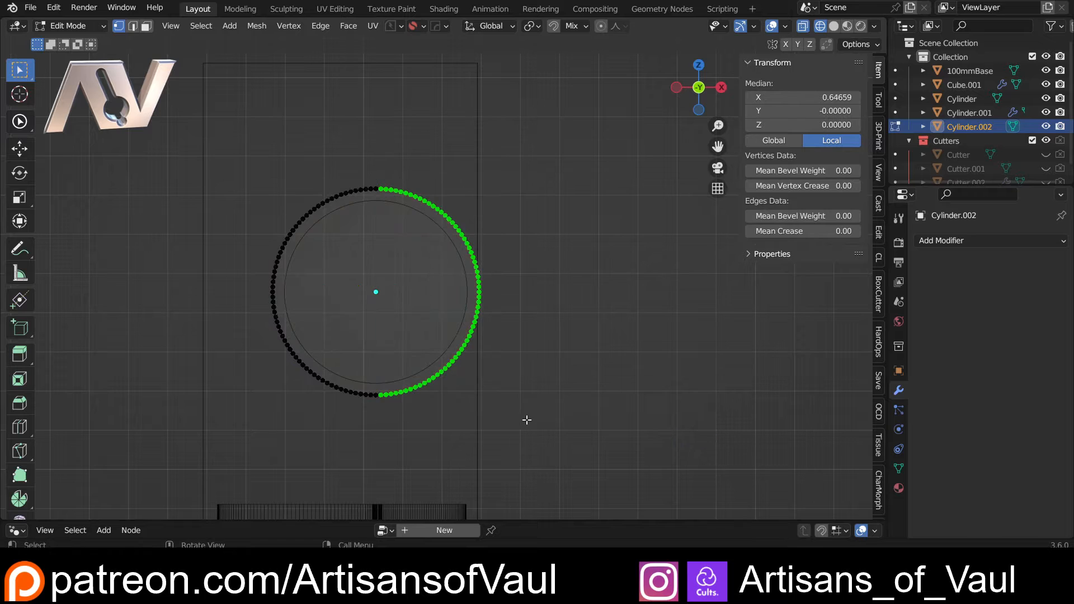
pyautogui.keyDown('shift'); pyautogui.moveTo(517, 391); pyautogui.dragTo(468, 396, button='middle'); pyautogui.keyUp('shift')
pyautogui.press('g')
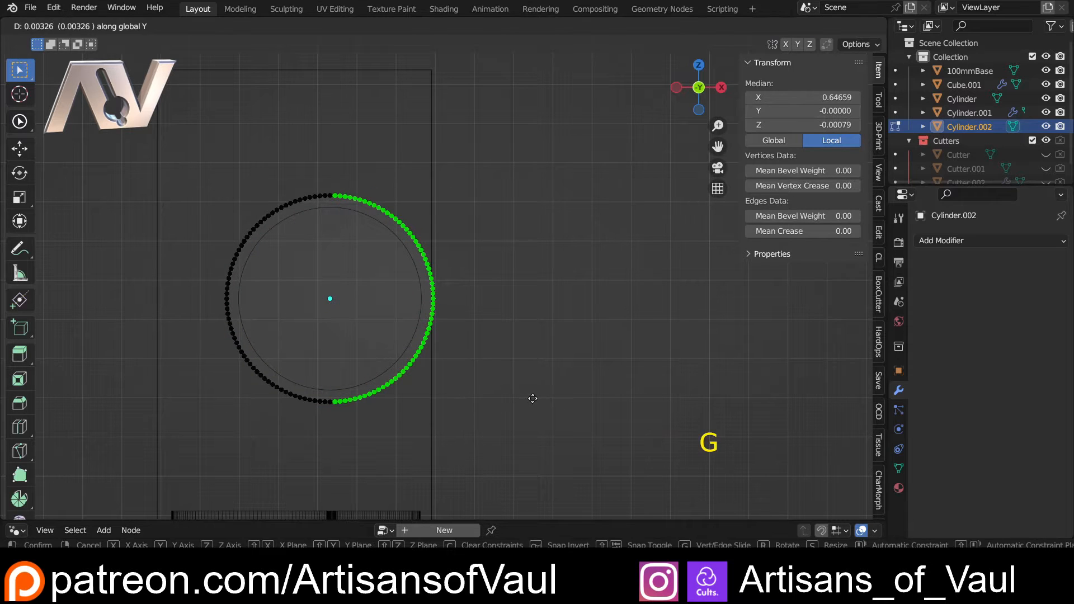
pyautogui.press('x')
pyautogui.click(621, 401)
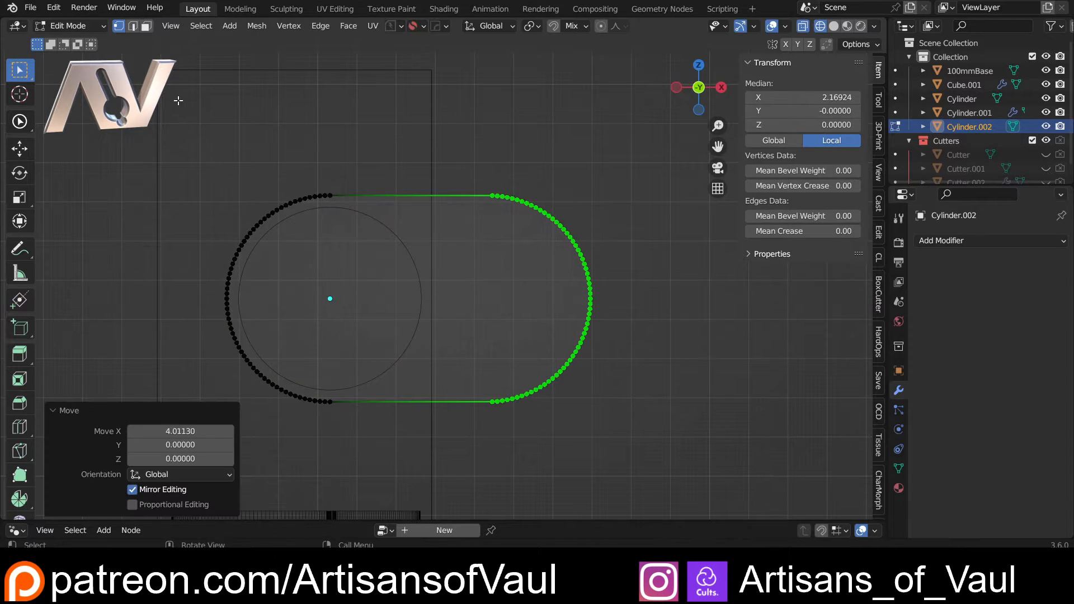
# Raise the upper half of the elongated shape about 6.15 along Z to form a rounded rectangular block, and return to solid shading.
pyautogui.moveTo(178, 100); pyautogui.dragTo(604, 301)
pyautogui.keyDown('shift'); pyautogui.moveTo(498, 279); pyautogui.dragTo(501, 352, button='middle'); pyautogui.keyUp('shift')
pyautogui.press('g')
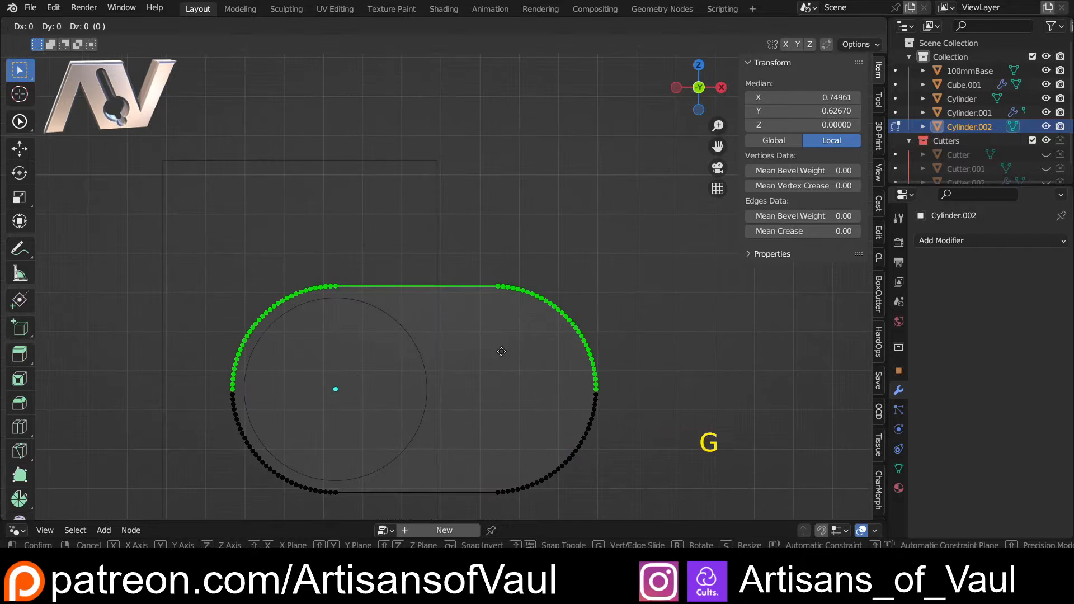
pyautogui.press('z')
pyautogui.press('x')
pyautogui.press('z')
pyautogui.click(466, 219)
pyautogui.hotkey('shift', 'z')
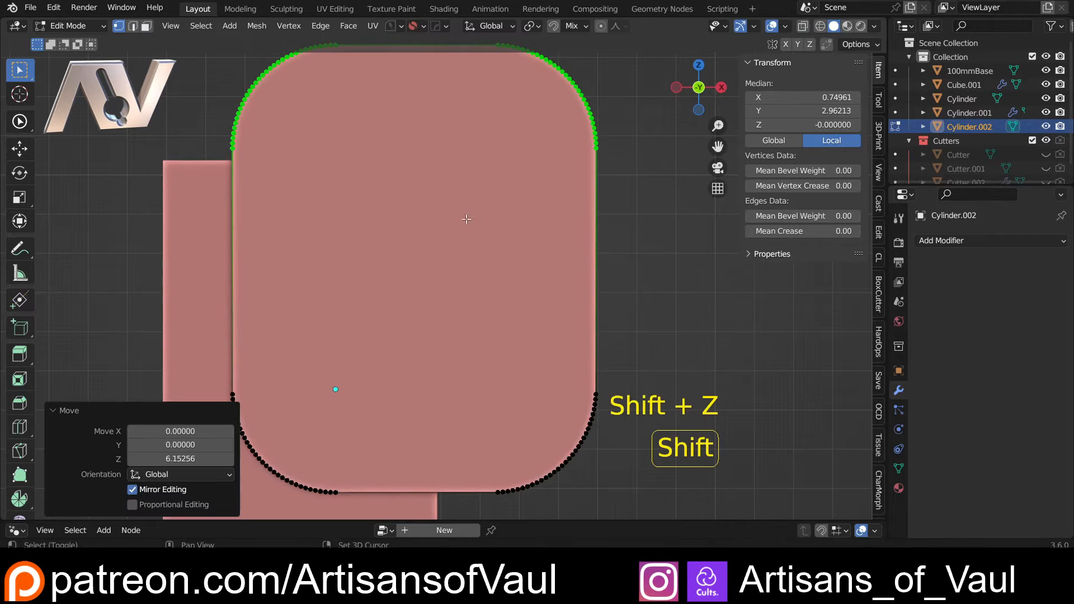
pyautogui.scroll(-4, 466, 219)
pyautogui.click(604, 250)
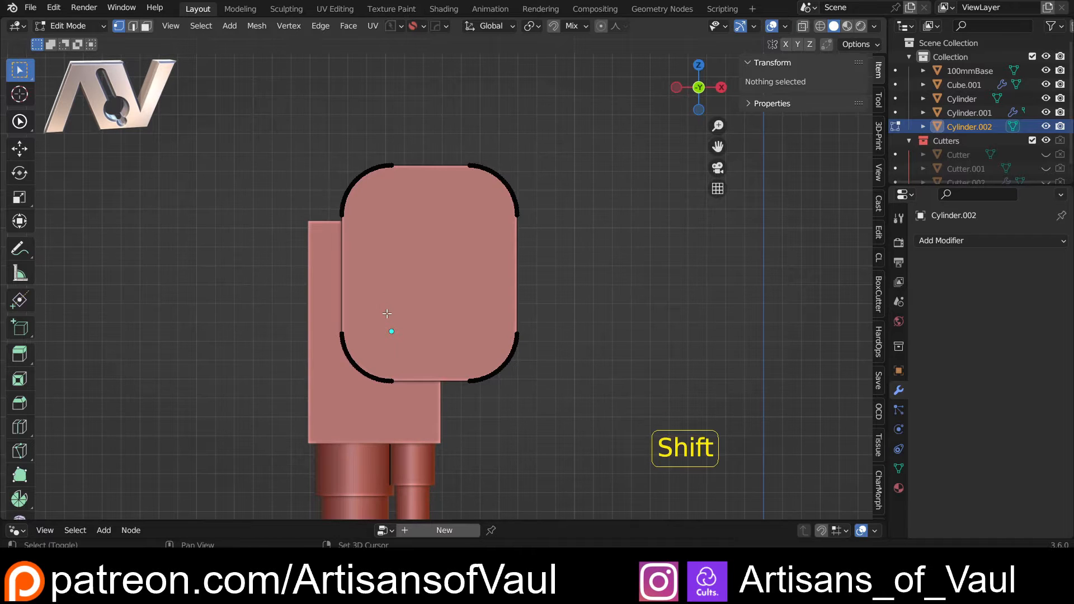
# In wireframe, select the rounded block's +Y end and move it about 6.02 along negative Y to leave a thin slab, with solid shading restored.
pyautogui.hotkey('shift', 'z')
pyautogui.scroll(4, 402, 302)
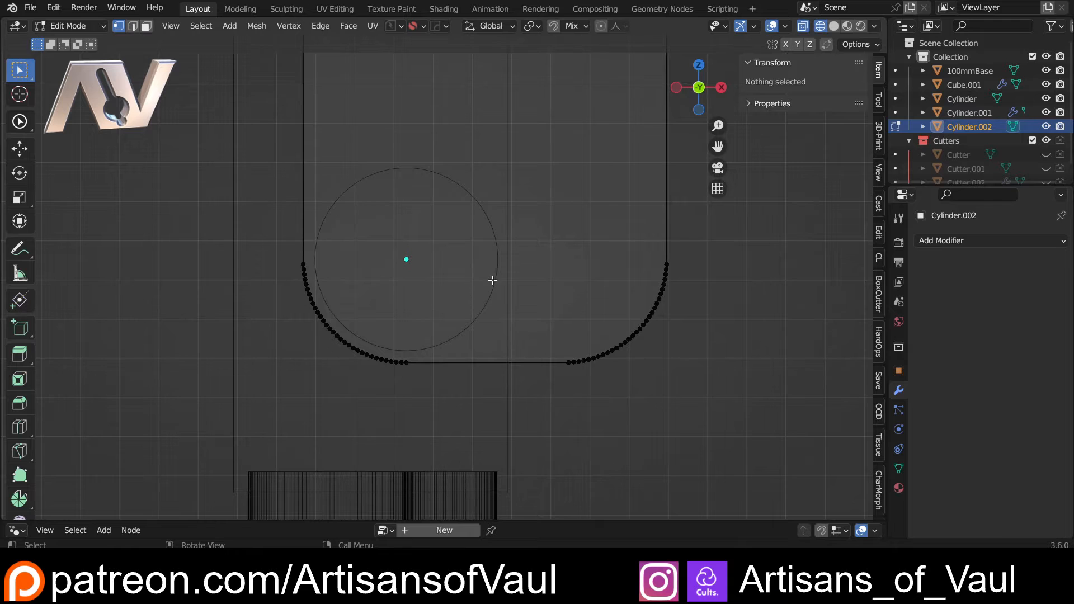
pyautogui.scroll(-4, 493, 280)
pyautogui.hotkey('shift', 'z')
pyautogui.moveTo(689, 90); pyautogui.dragTo(716, 90)
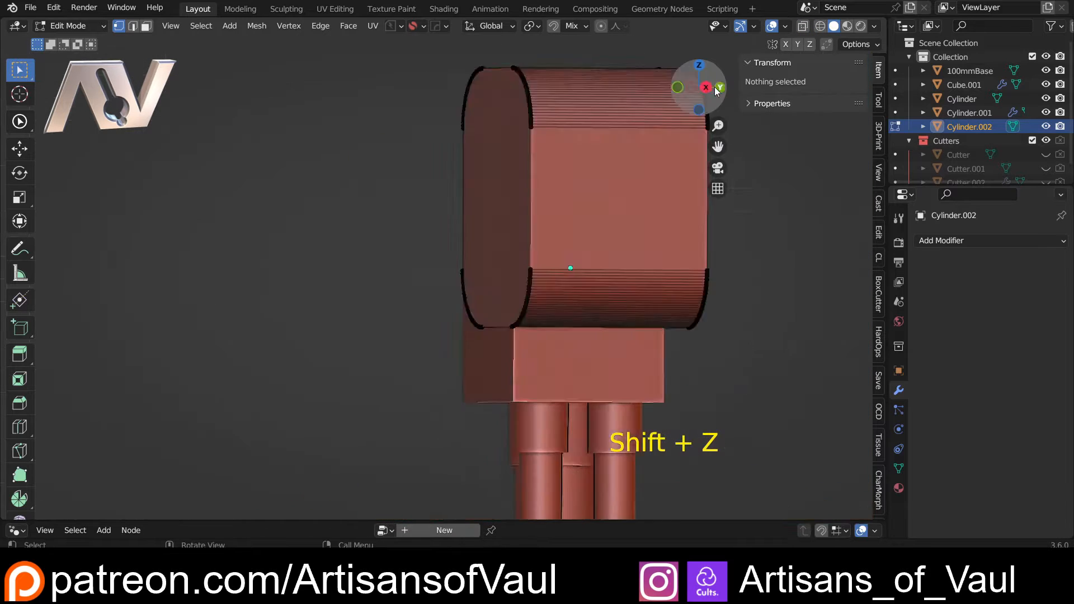
pyautogui.click(717, 90)
pyautogui.keyDown('shift'); pyautogui.moveTo(606, 207); pyautogui.dragTo(611, 204, button='middle'); pyautogui.keyUp('shift')
pyautogui.click(677, 89)
pyautogui.hotkey('shift', 'z')
pyautogui.keyDown('shift'); pyautogui.moveTo(602, 162); pyautogui.dragTo(386, 220, button='middle'); pyautogui.keyUp('shift')
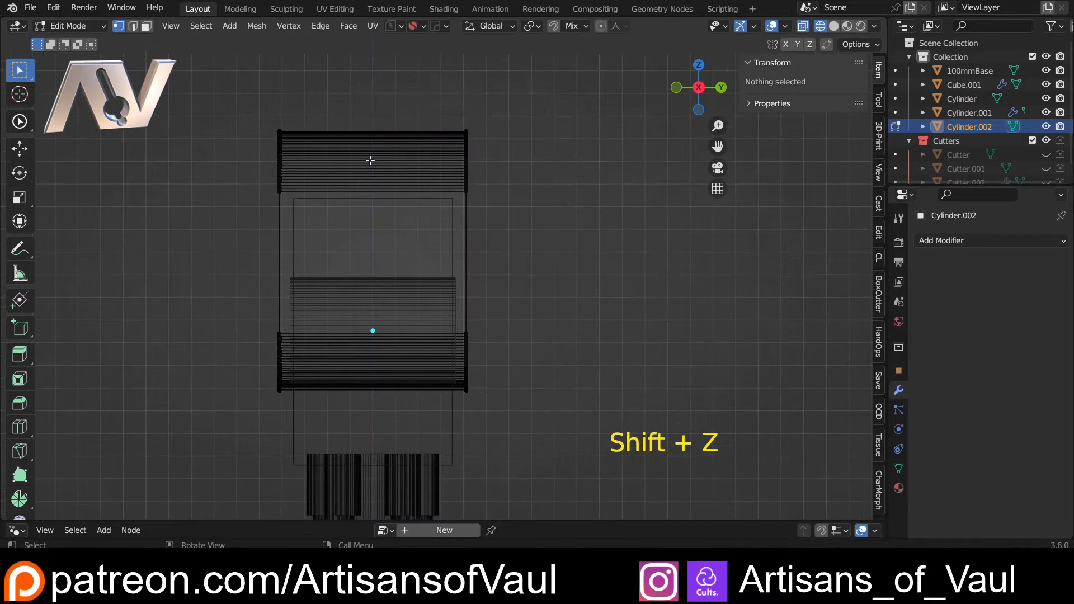
pyautogui.moveTo(394, 82); pyautogui.dragTo(537, 436)
pyautogui.keyDown('shift'); pyautogui.moveTo(537, 436); pyautogui.dragTo(563, 381, button='middle'); pyautogui.keyUp('shift')
pyautogui.scroll(3, 580, 371)
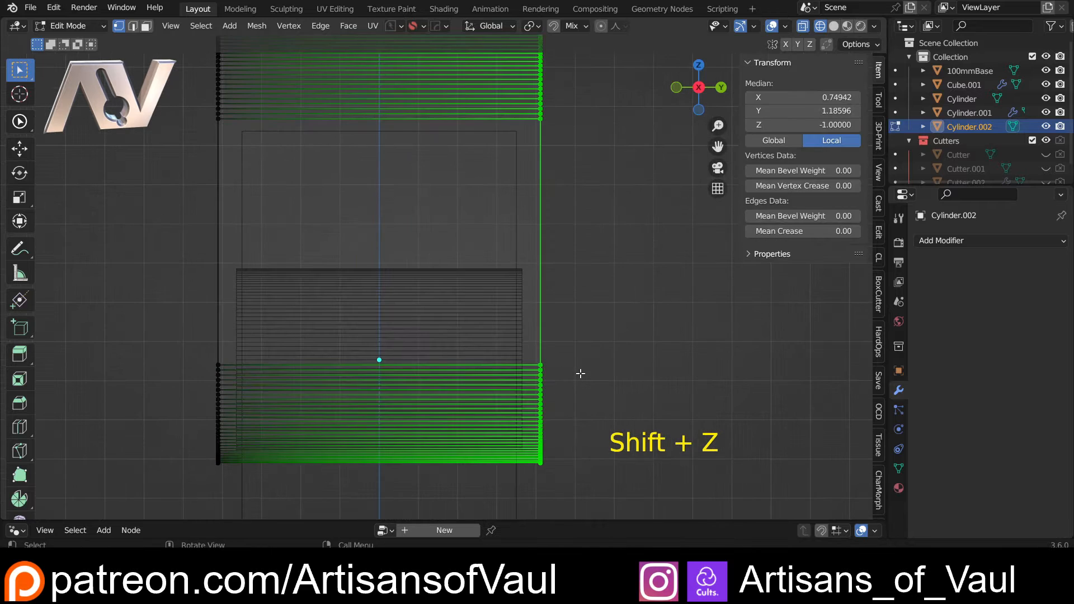
pyautogui.press('g')
pyautogui.press('y')
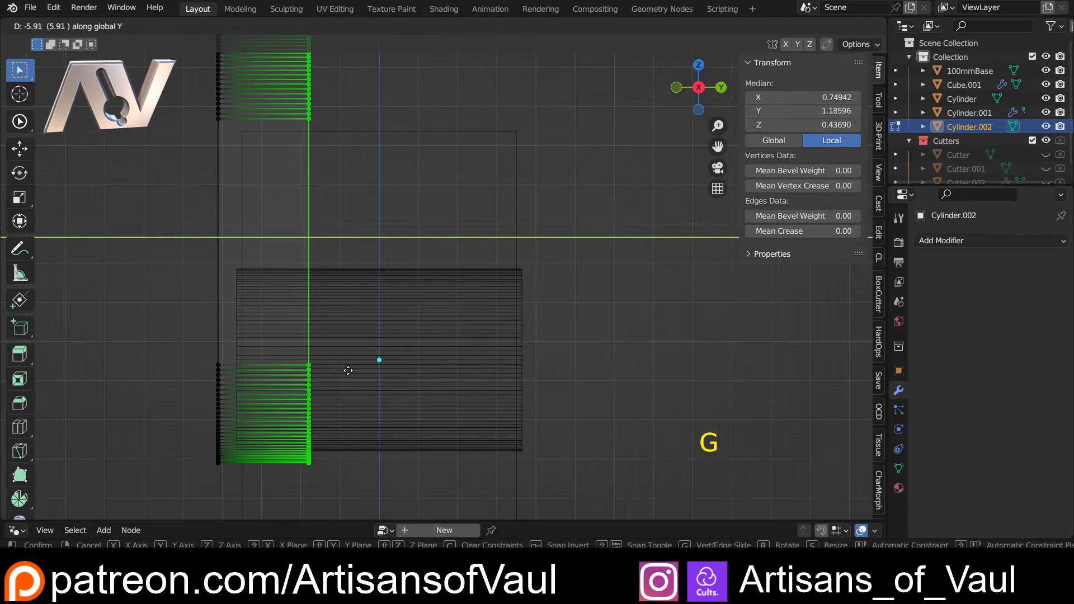
pyautogui.click(345, 371)
pyautogui.hotkey('shift', 'z')
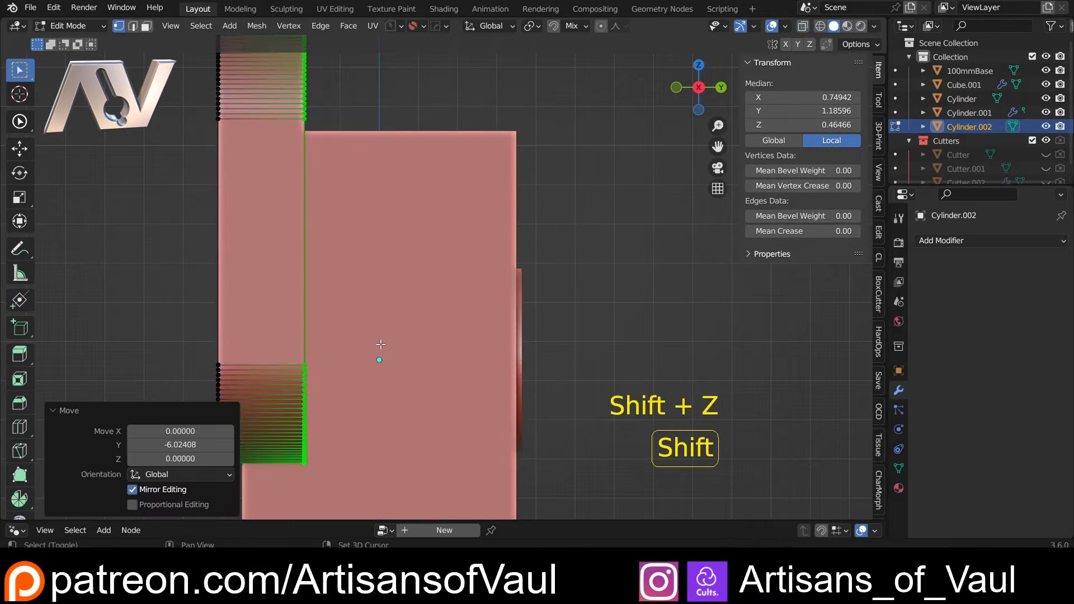
# Leave Edit Mode and mirror the thin rounded slab along Y across the upper block using a Mirror modifier.
pyautogui.press('Tab')
pyautogui.keyDown('shift'); pyautogui.click(402, 192); pyautogui.keyUp('shift')
pyautogui.hotkey('alt', 'x')
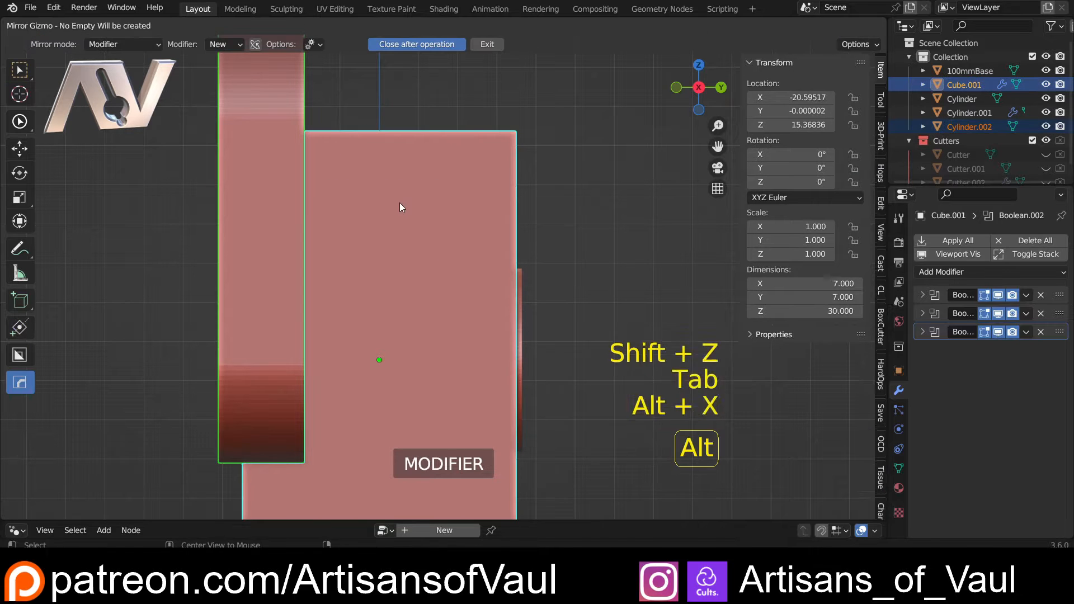
pyautogui.scroll(-4, 394, 280)
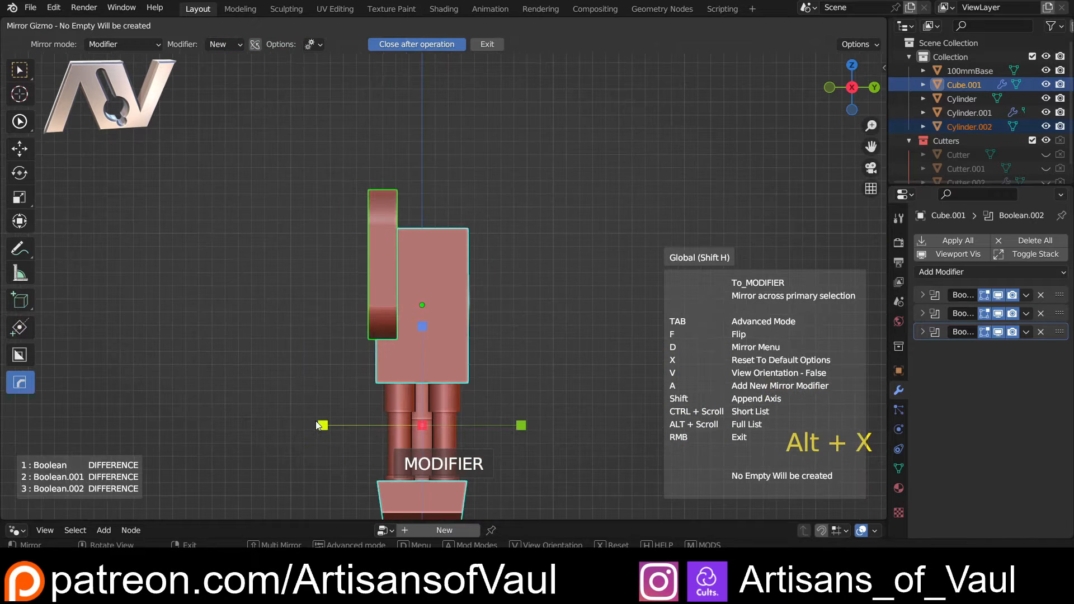
pyautogui.click(317, 424)
pyautogui.click(317, 422)
# Try cutting the mirrored rounded slabs out of the upper block with a Boolean difference.
pyautogui.click(371, 295)
pyautogui.keyDown('shift'); pyautogui.click(417, 273); pyautogui.keyUp('shift')
pyautogui.scroll(2, 391, 268)
pyautogui.click(361, 287)
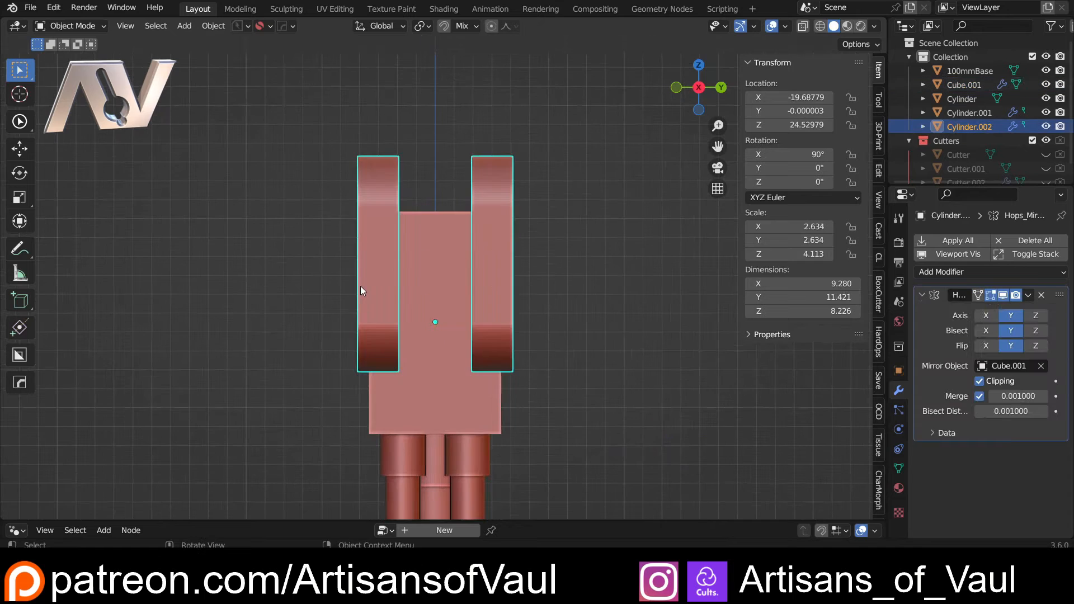
pyautogui.keyDown('shift'); pyautogui.click(443, 294); pyautogui.keyUp('shift')
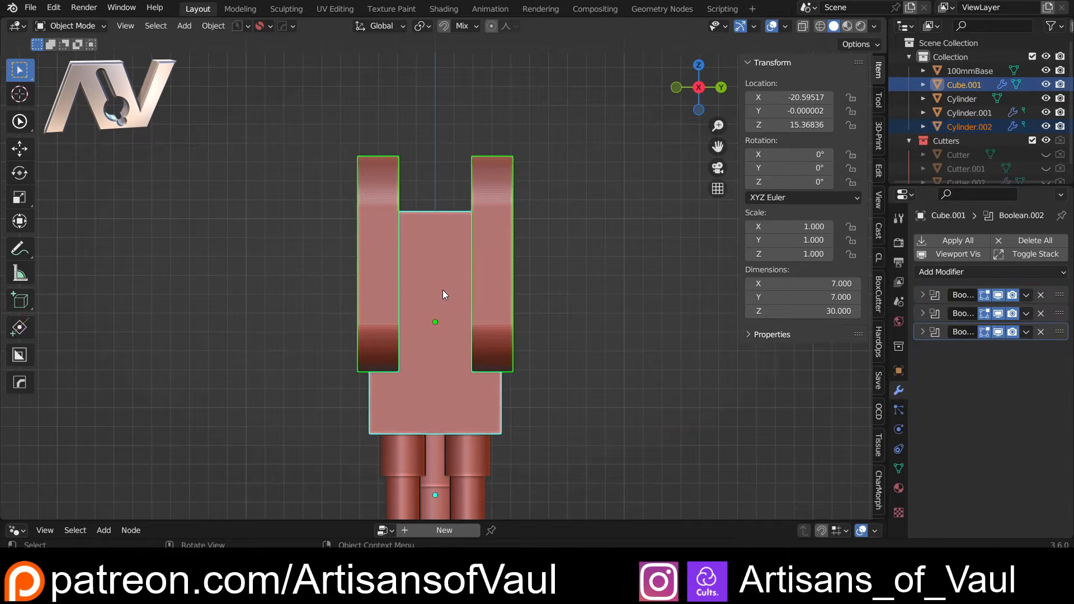
pyautogui.press('ctrl+KP_Subtract')
pyautogui.moveTo(288, 281); pyautogui.dragTo(488, 289, button='middle')
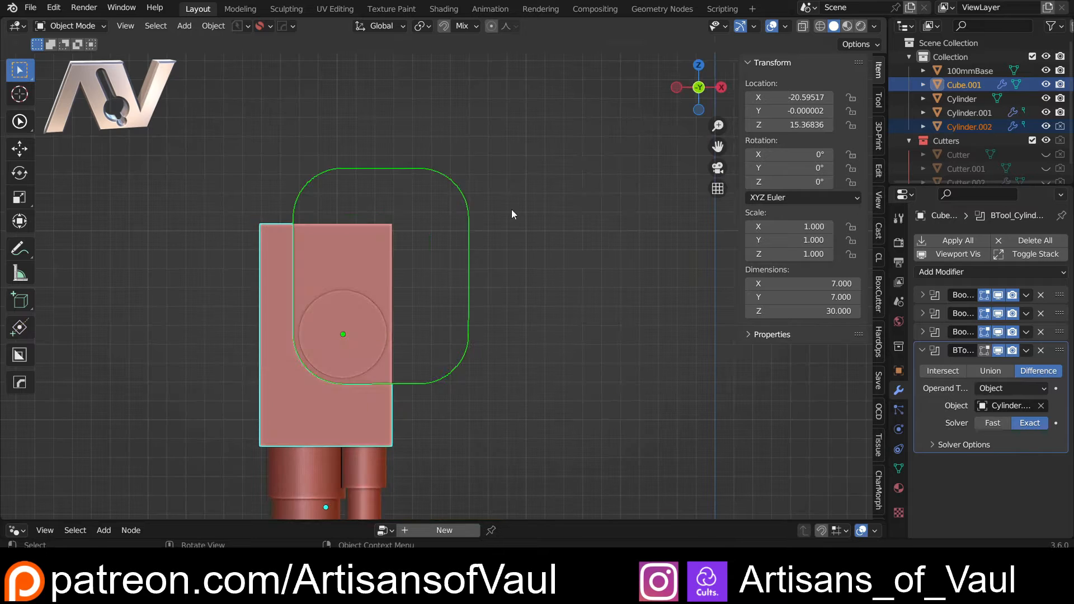
pyautogui.moveTo(511, 209); pyautogui.dragTo(376, 283, button='middle')
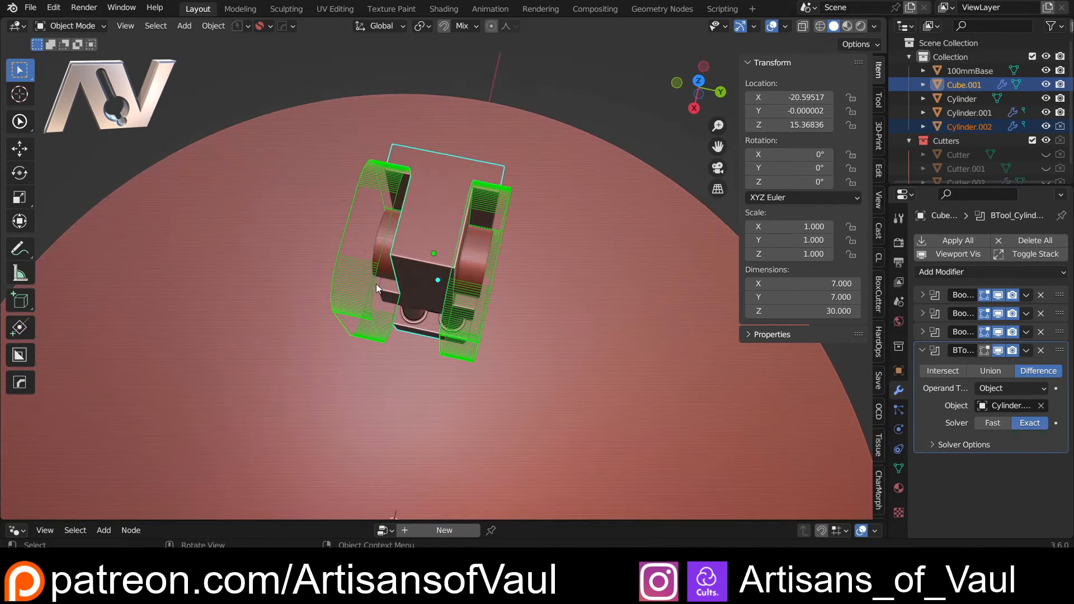
# From the top view, try moving the mirrored cutter about 0.46 along negative Y.
pyautogui.click(699, 81)
pyautogui.click(461, 261)
pyautogui.click(471, 263)
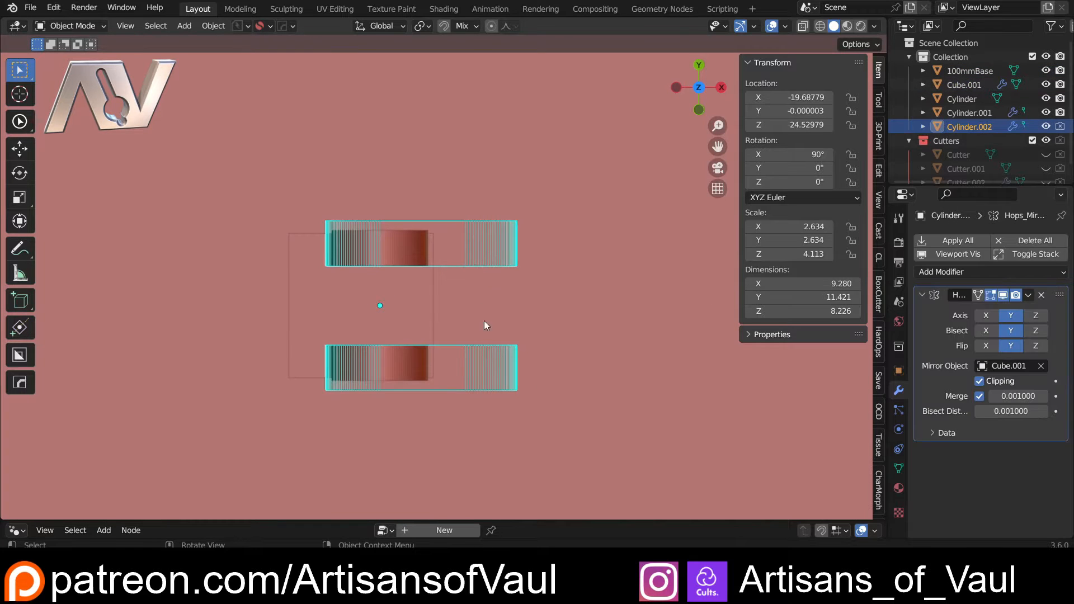
pyautogui.press('g')
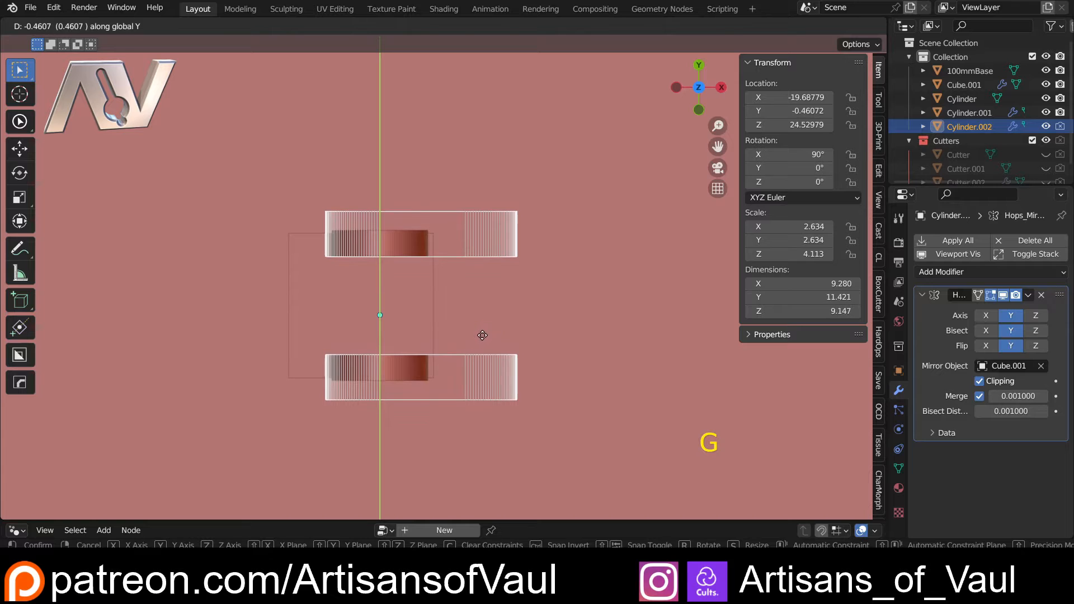
pyautogui.click(482, 335)
pyautogui.moveTo(479, 331); pyautogui.dragTo(461, 354, button='middle')
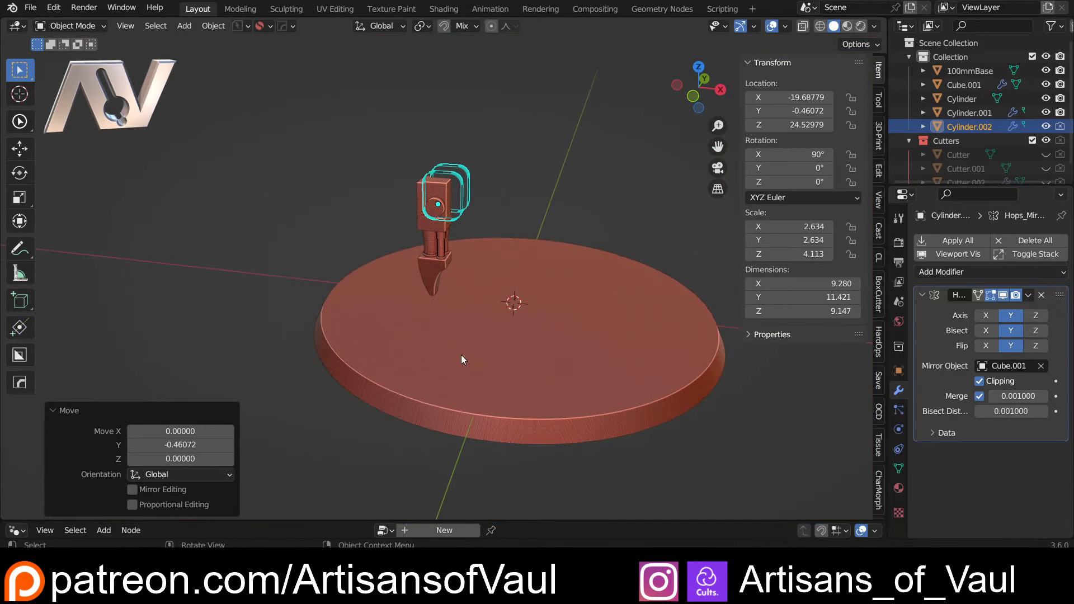
# Hide the 100 mm base to isolate the leg's upper block.
pyautogui.click(461, 358)
pyautogui.press('h')
pyautogui.scroll(4, 387, 246)
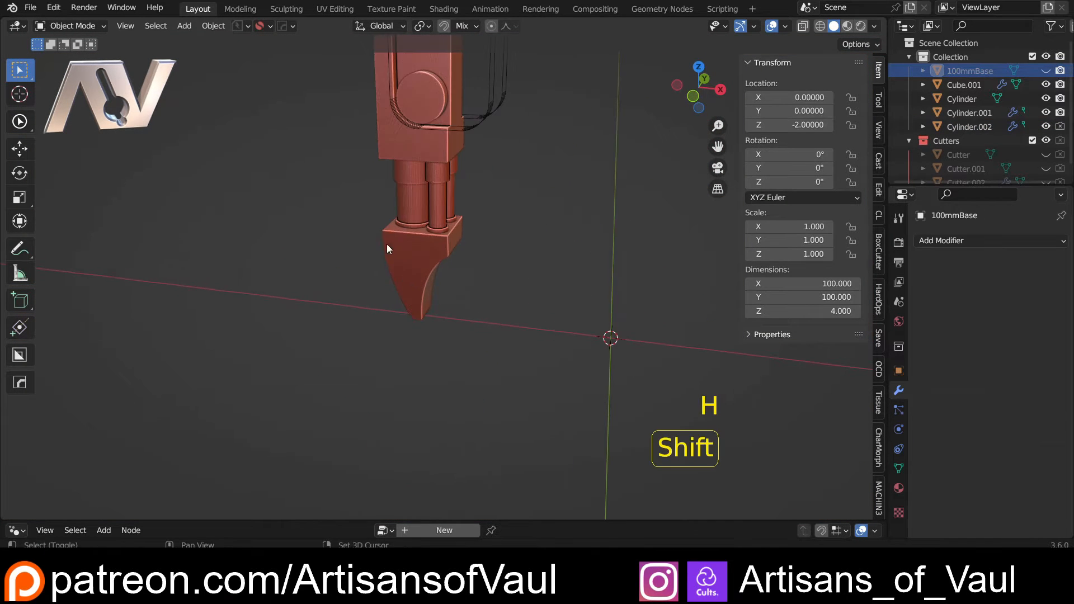
pyautogui.keyDown('shift'); pyautogui.moveTo(388, 246); pyautogui.dragTo(398, 419, button='middle'); pyautogui.keyUp('shift')
pyautogui.scroll(4, 417, 380)
pyautogui.moveTo(417, 380); pyautogui.dragTo(192, 330, button='middle')
pyautogui.moveTo(325, 353); pyautogui.dragTo(370, 374, button='middle')
# Try bevelling the cutter's inner edge loop with one segment and a width of about 0.066.
pyautogui.click(419, 292)
pyautogui.press('Tab')
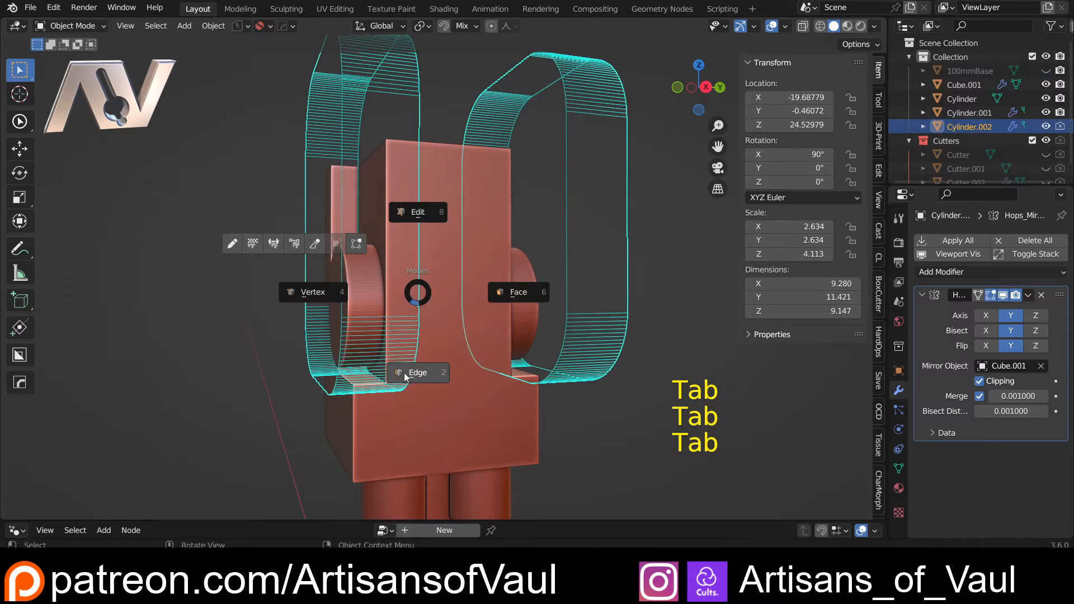
pyautogui.click(404, 372)
pyautogui.keyDown('alt'); pyautogui.click(420, 303); pyautogui.keyUp('alt')
pyautogui.moveTo(420, 303); pyautogui.dragTo(398, 283, button='middle')
pyautogui.scroll(3, 398, 284)
pyautogui.hotkey('ctrl', 'b')
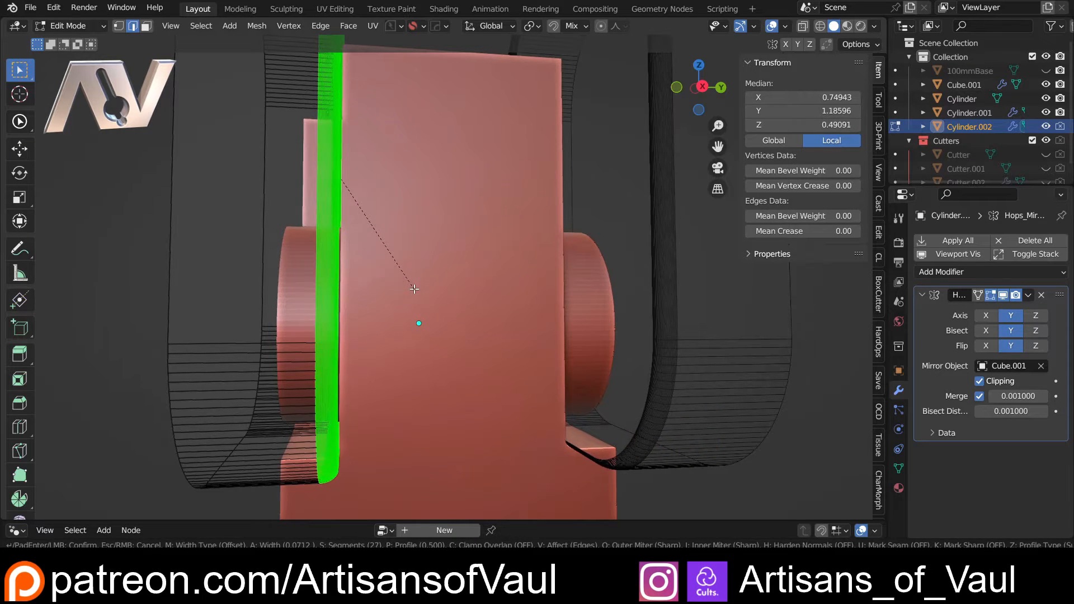
pyautogui.scroll(-20, 414, 289)
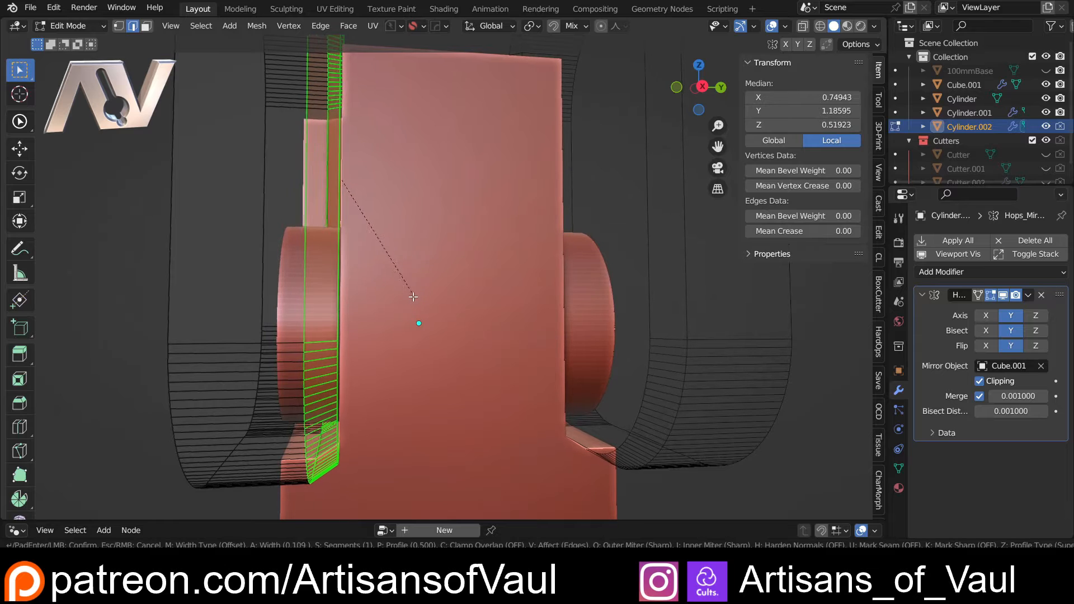
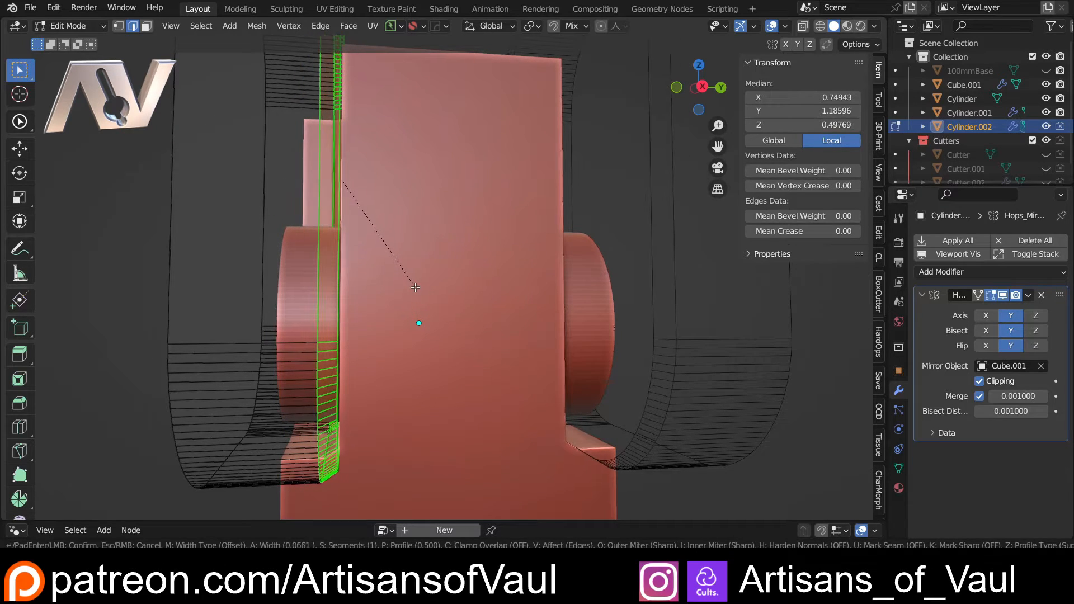
pyautogui.click(415, 288)
pyautogui.moveTo(416, 288)
pyautogui.mouseDown(button='middle')
pyautogui.moveTo(396, 305)
pyautogui.moveTo(571, 352)
pyautogui.moveTo(416, 325)
pyautogui.moveTo(463, 318)
pyautogui.moveTo(424, 279)
pyautogui.mouseUp(button='middle')
pyautogui.click(695, 94)
pyautogui.scroll(-4, 450, 284)
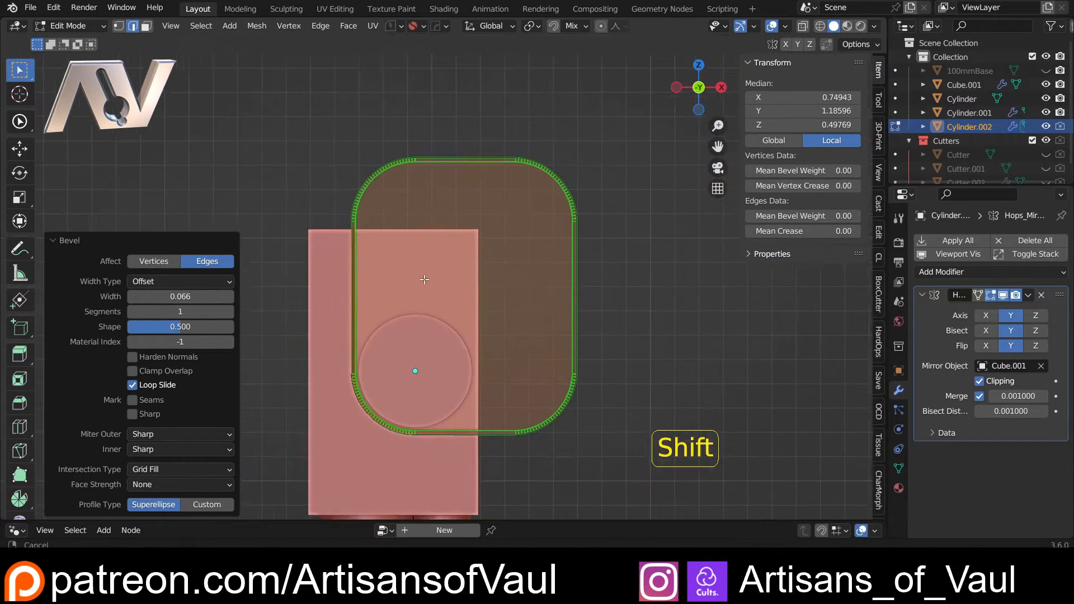
# Undo the edge bevel, the base hiding, the cutter move and the Boolean difference.
pyautogui.hotkey('ctrl', 'z')
pyautogui.hotkey('ctrl', 'z')
pyautogui.hotkey('ctrl', 'z')
pyautogui.hotkey('ctrl', 'z')
pyautogui.hotkey('ctrl', 'z')
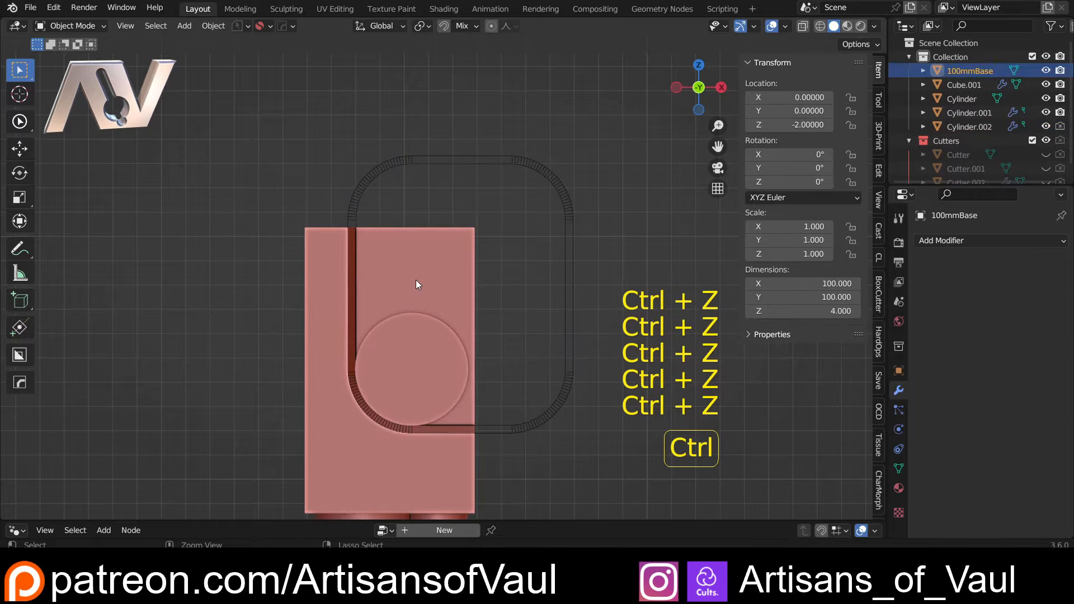
pyautogui.hotkey('ctrl', 'z')
pyautogui.hotkey('ctrl', 'z')
pyautogui.hotkey('ctrl', 'z')
# In Edge mode, add one loop cut across the middle of the rounded slab's narrow -X side.
pyautogui.keyDown('shift'); pyautogui.moveTo(415, 280); pyautogui.dragTo(464, 294, button='middle'); pyautogui.keyUp('shift')
pyautogui.press('Tab')
pyautogui.click(469, 376)
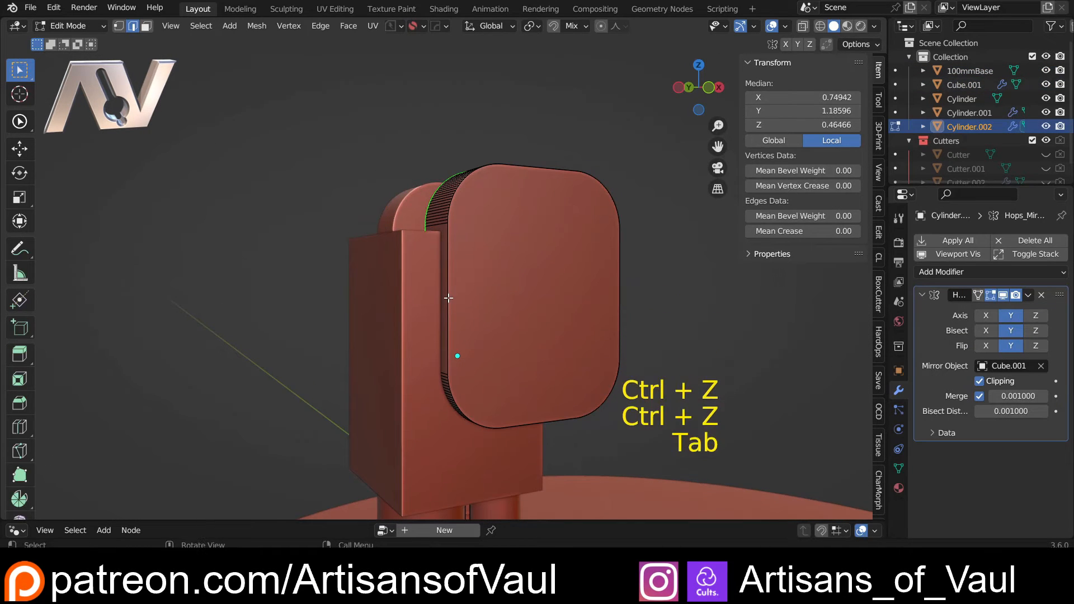
pyautogui.click(708, 88)
pyautogui.keyDown('shift'); pyautogui.moveTo(479, 305); pyautogui.dragTo(399, 291, button='middle'); pyautogui.keyUp('shift')
pyautogui.moveTo(398, 291); pyautogui.dragTo(451, 290, button='middle')
pyautogui.rightClick(382, 280)
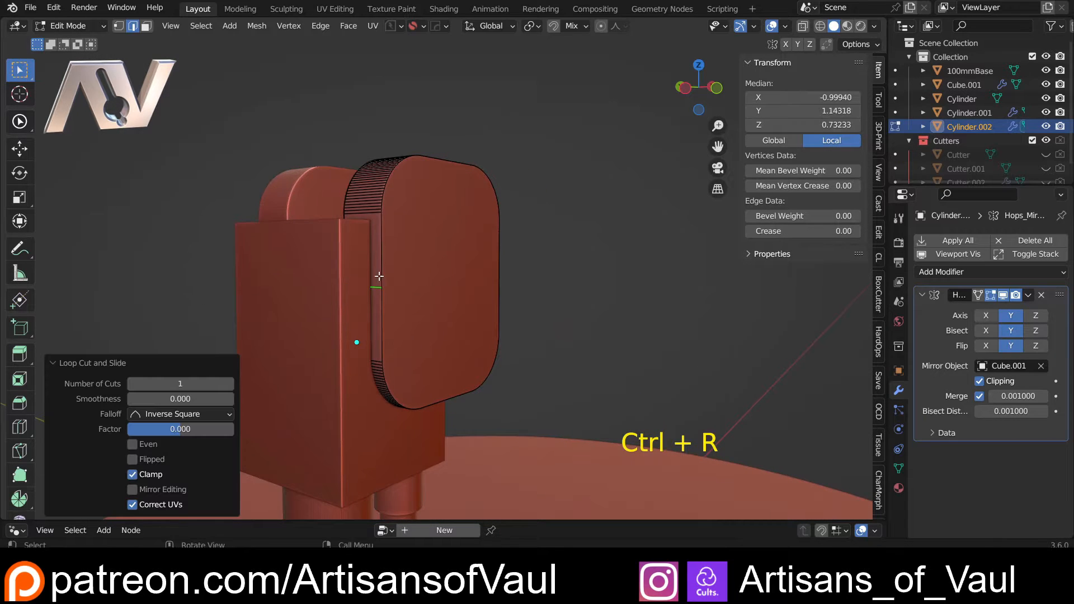
pyautogui.keyDown('shift'); pyautogui.moveTo(382, 280); pyautogui.dragTo(336, 297, button='middle'); pyautogui.keyUp('shift')
# Extrude the upper half of the slab's narrow -X side face about 4.26 outward and return to Object Mode.
pyautogui.press('Tab')
pyautogui.click(479, 294)
pyautogui.click(376, 289)
pyautogui.press('e')
pyautogui.click(272, 302)
pyautogui.press('Tab')
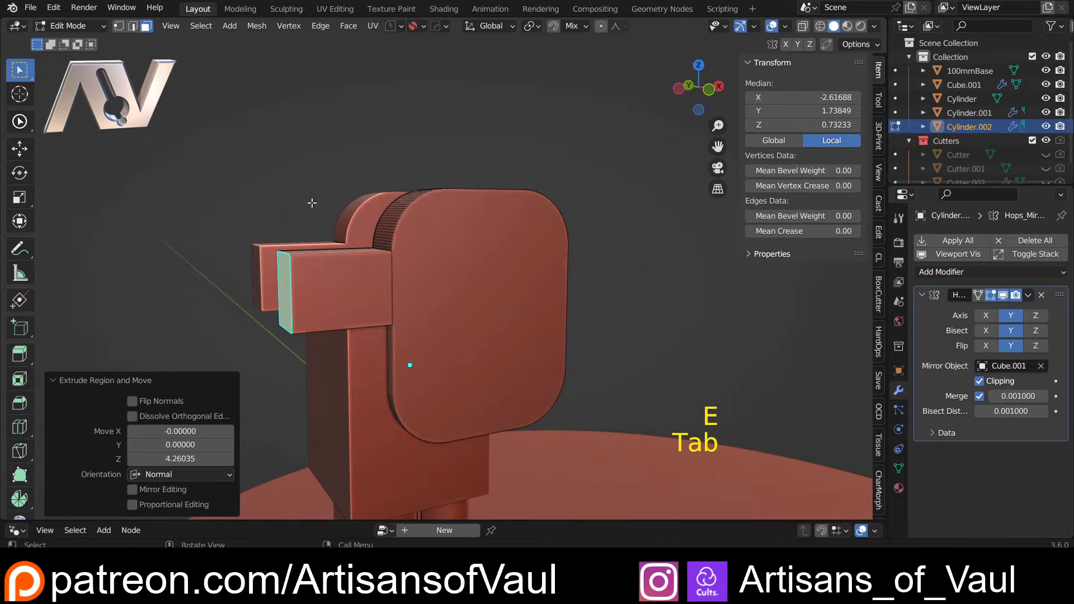
pyautogui.press('Tab')
pyautogui.click(311, 190)
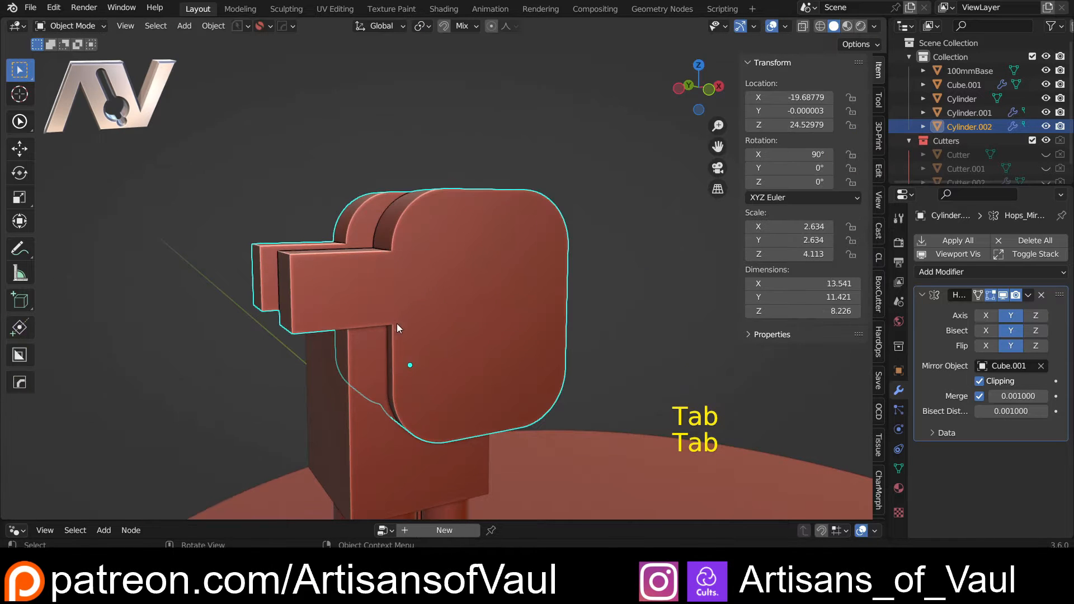
# Cut the extended mirrored slabs out of the upper block with a Boolean difference.
pyautogui.keyDown('shift'); pyautogui.click(352, 385); pyautogui.keyUp('shift')
pyautogui.press('ctrl+KP_Subtract')
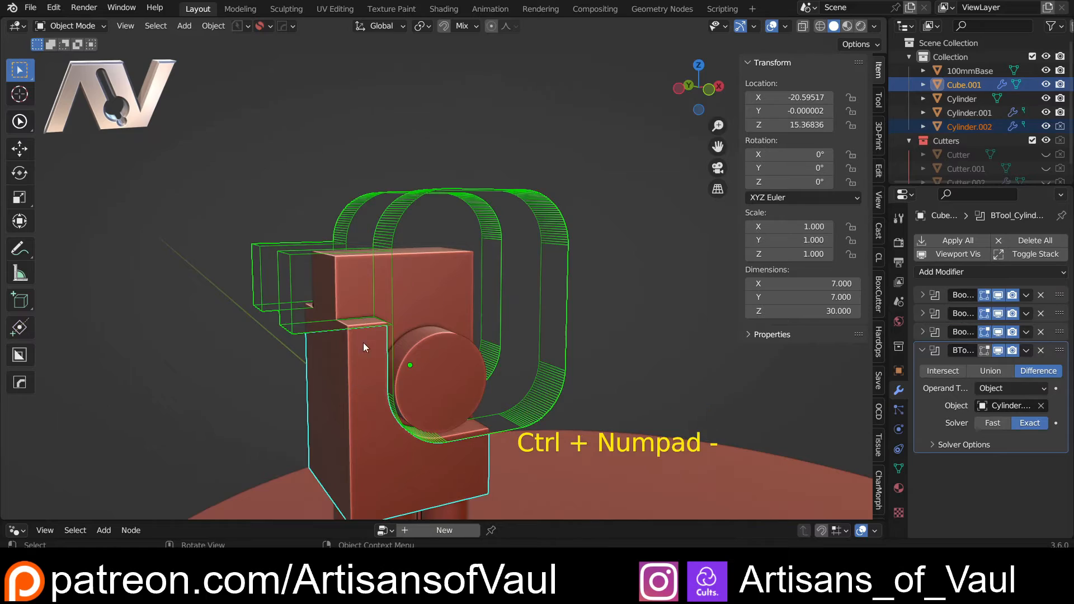
pyautogui.moveTo(364, 347)
pyautogui.mouseDown(button='middle')
pyautogui.moveTo(270, 367)
pyautogui.moveTo(418, 323)
pyautogui.moveTo(372, 338)
pyautogui.mouseUp(button='middle')
pyautogui.scroll(4, 314, 347)
# Select the cutter's inner outline edges and bevel them with one segment and a width of about 0.076, then return to Object Mode.
pyautogui.press('Tab')
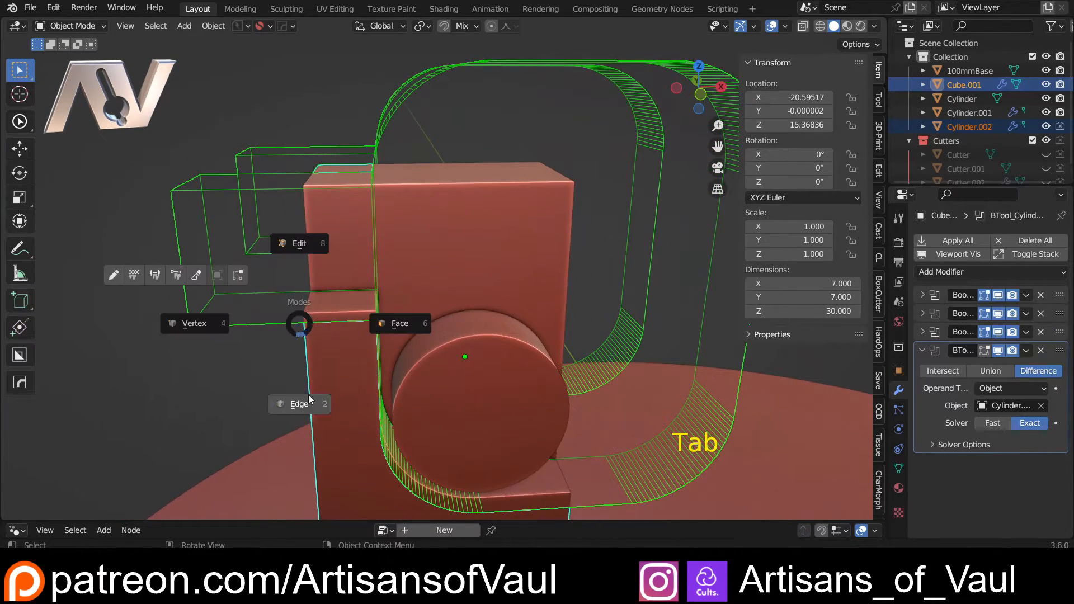
pyautogui.click(308, 399)
pyautogui.keyDown('alt'); pyautogui.click(274, 293); pyautogui.keyUp('alt')
pyautogui.click(274, 293)
pyautogui.moveTo(274, 292); pyautogui.dragTo(341, 299, button='middle')
pyautogui.hotkey('shift', 'z')
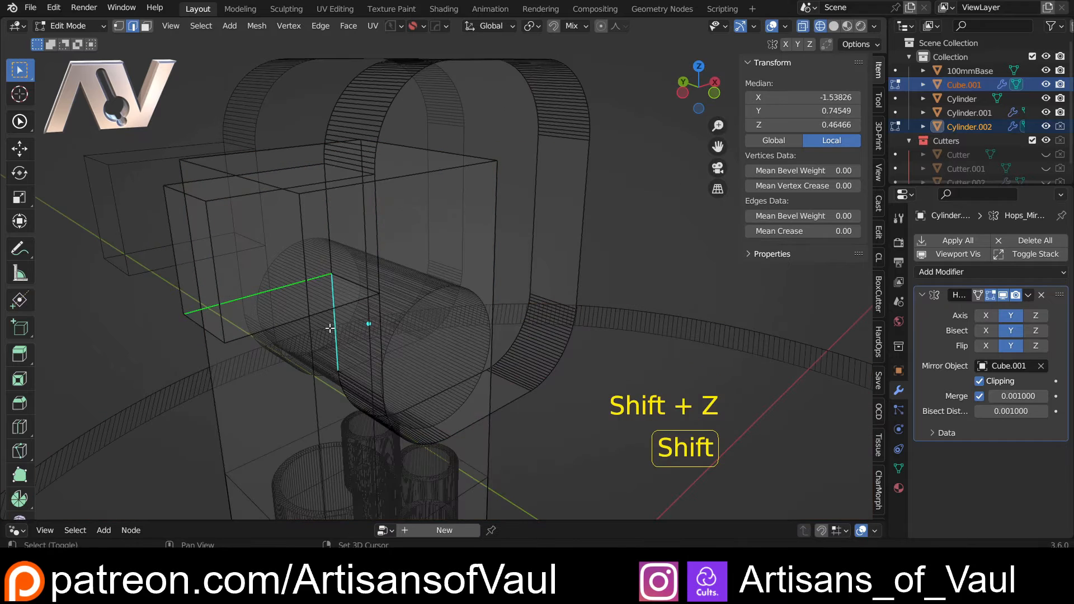
pyautogui.keyDown('alt'); pyautogui.click(330, 328); pyautogui.keyUp('alt')
pyautogui.keyDown('shift'); pyautogui.click(308, 282); pyautogui.keyUp('shift')
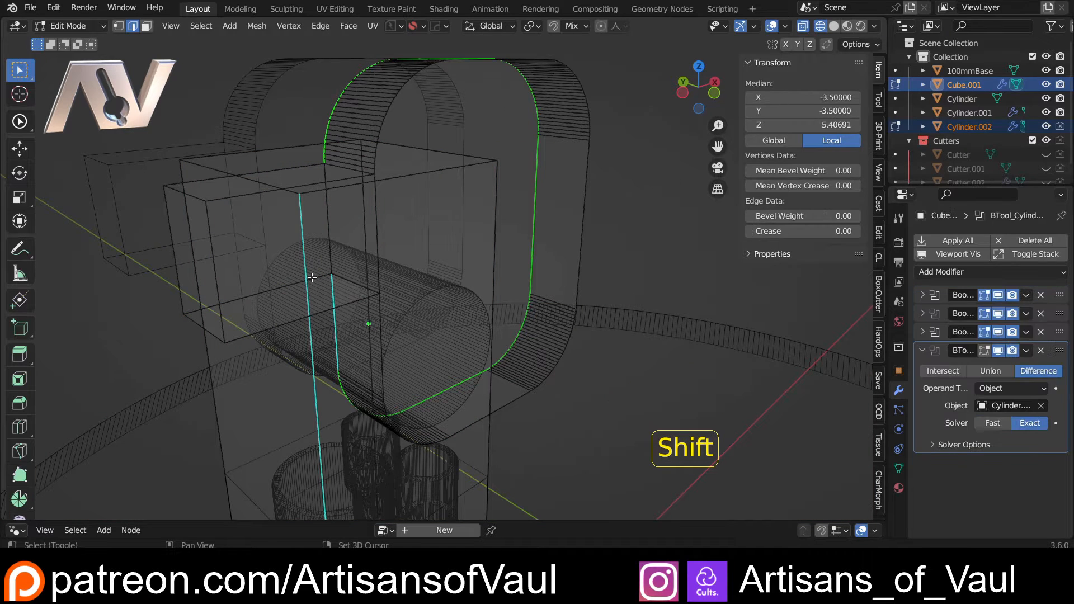
pyautogui.keyDown('shift'); pyautogui.click(289, 281); pyautogui.keyUp('shift')
pyautogui.hotkey('shift', 'z')
pyautogui.moveTo(305, 274); pyautogui.dragTo(427, 356, button='middle')
pyautogui.hotkey('ctrl', 'b')
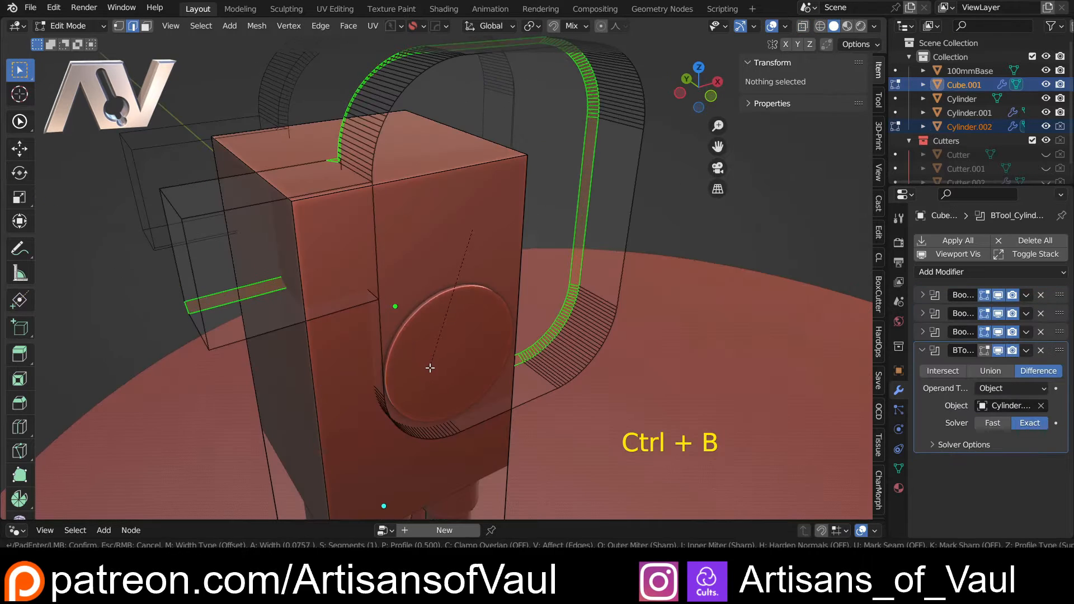
pyautogui.click(430, 368)
pyautogui.press('Tab')
# Hide the rounded cutter object to expose the chamfered recess in the upper block.
pyautogui.moveTo(417, 277); pyautogui.dragTo(314, 266, button='middle')
pyautogui.click(168, 324)
pyautogui.moveTo(160, 286); pyautogui.dragTo(125, 265, button='middle')
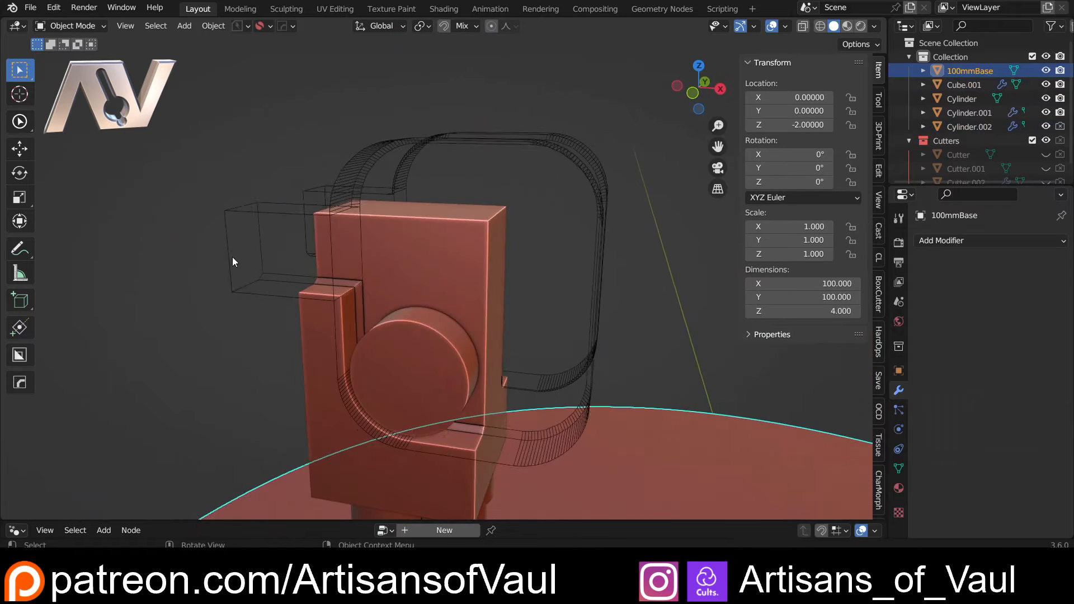
pyautogui.click(232, 258)
pyautogui.press('h')
pyautogui.moveTo(233, 263); pyautogui.dragTo(319, 297, button='middle')
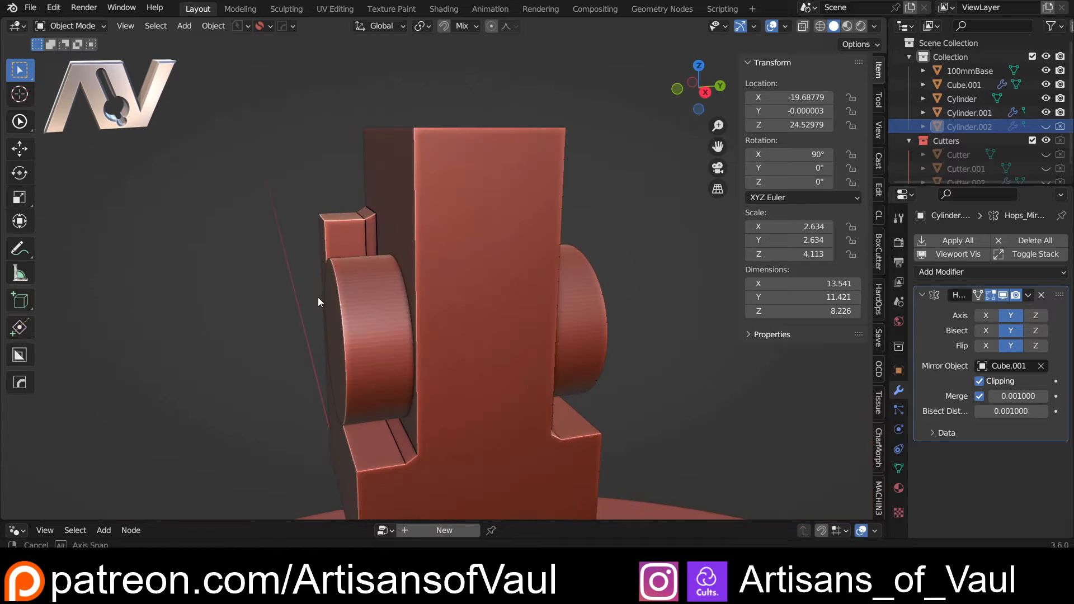
# From the front, bring back the upper block's hidden rounded Boolean cutter and select it.
pyautogui.click(337, 227)
pyautogui.moveTo(401, 301); pyautogui.dragTo(358, 263, button='middle')
pyautogui.click(700, 87)
pyautogui.scroll(-3, 442, 292)
pyautogui.press('Tab')
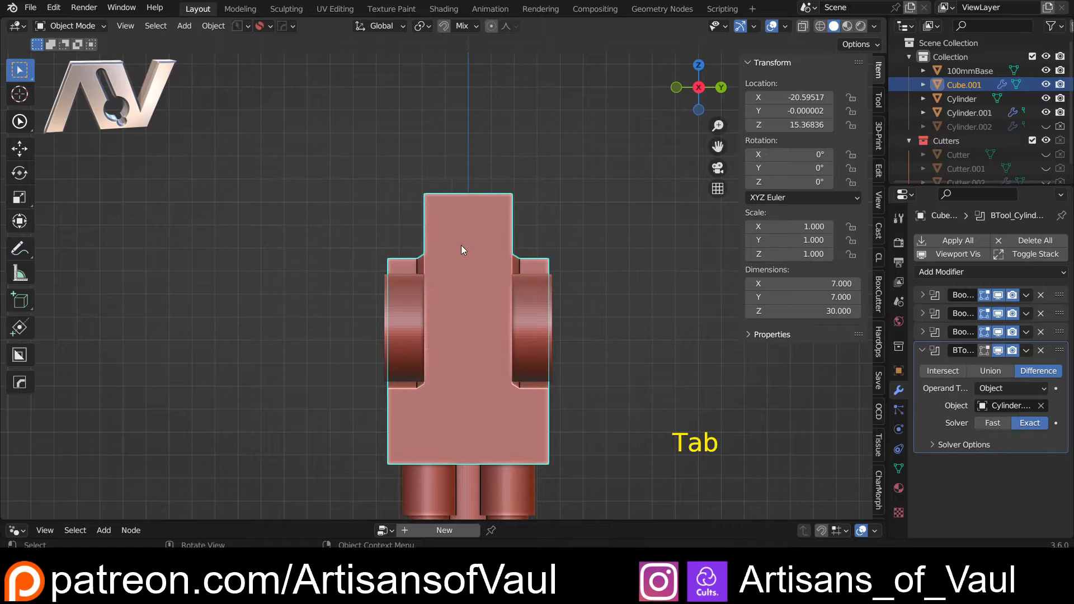
pyautogui.press('q')
pyautogui.click(434, 271)
pyautogui.click(417, 247)
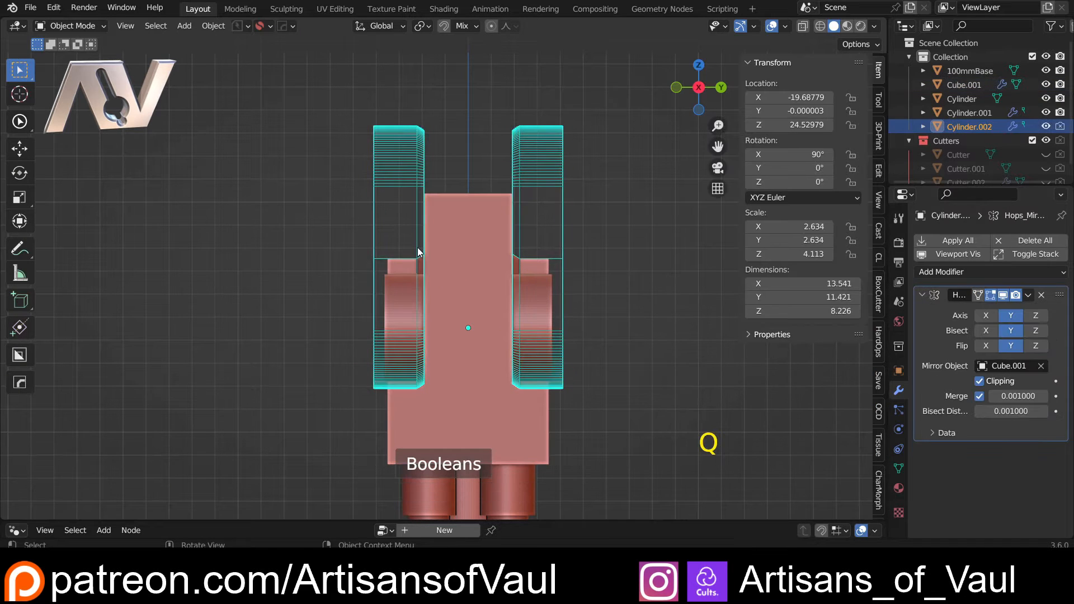
# Try moving the rounded Boolean cutter about -0.44 along Y and hiding it to inspect the chamfered recess.
pyautogui.press('g')
pyautogui.press('y')
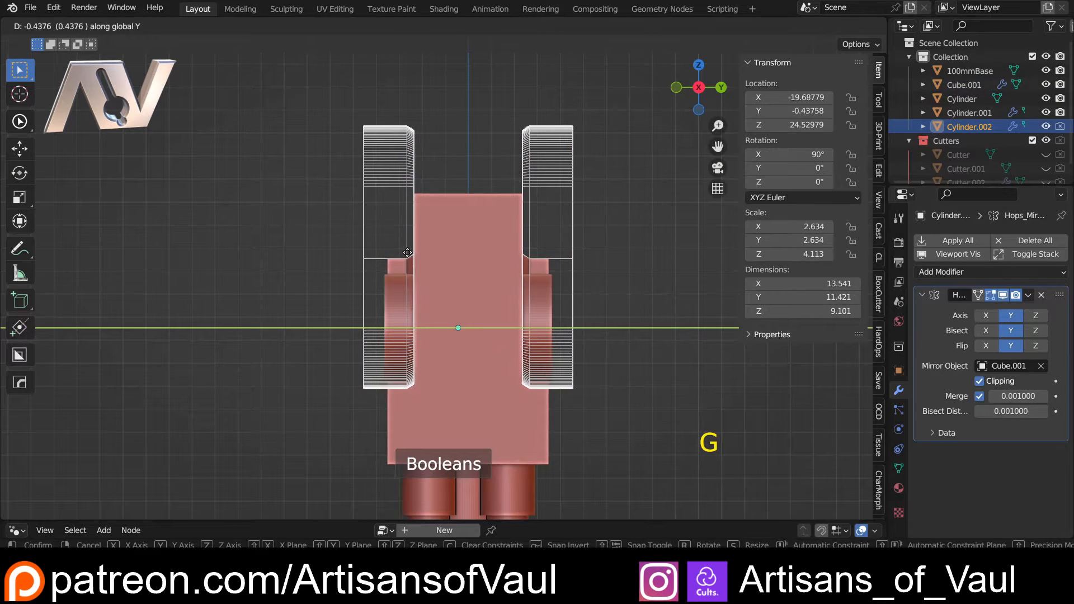
pyautogui.click(407, 253)
pyautogui.press('h')
pyautogui.moveTo(262, 241); pyautogui.dragTo(467, 290, button='middle')
pyautogui.scroll(2, 304, 281)
pyautogui.keyDown('shift'); pyautogui.moveTo(303, 281); pyautogui.dragTo(379, 320, button='middle'); pyautogui.keyUp('shift')
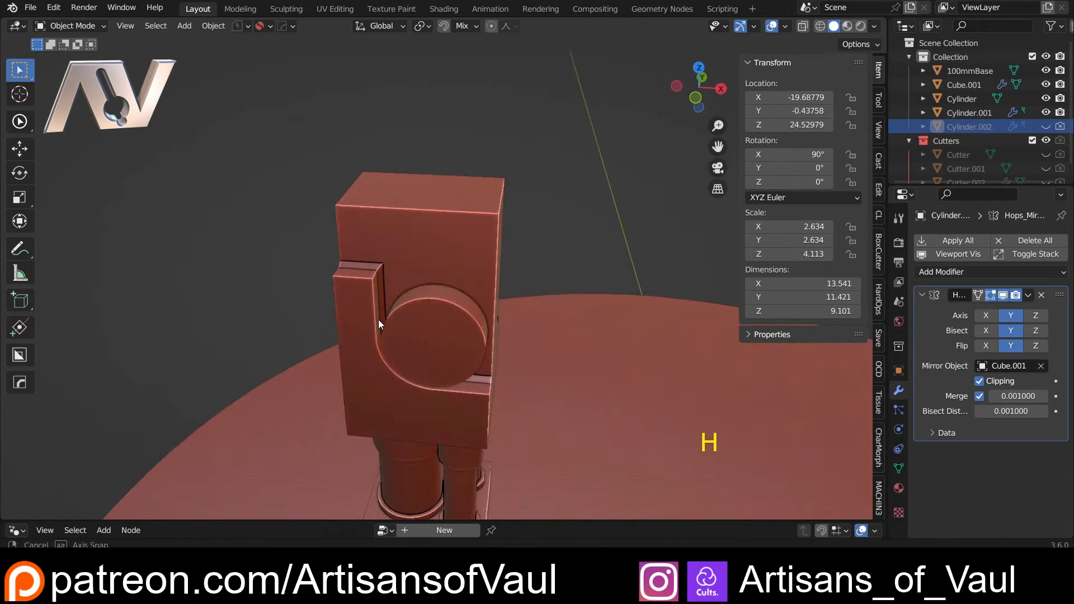
pyautogui.scroll(3, 358, 312)
pyautogui.scroll(3, 381, 344)
pyautogui.keyDown('shift'); pyautogui.moveTo(302, 284); pyautogui.dragTo(577, 297, button='middle'); pyautogui.keyUp('shift')
# Roll the edit history back to the plain Boolean cut of the upper block, before the cutter's edges were bevelled.
pyautogui.hotkey('ctrl', 'shift', 'z')
pyautogui.hotkey('ctrl', 'shift', 'z')
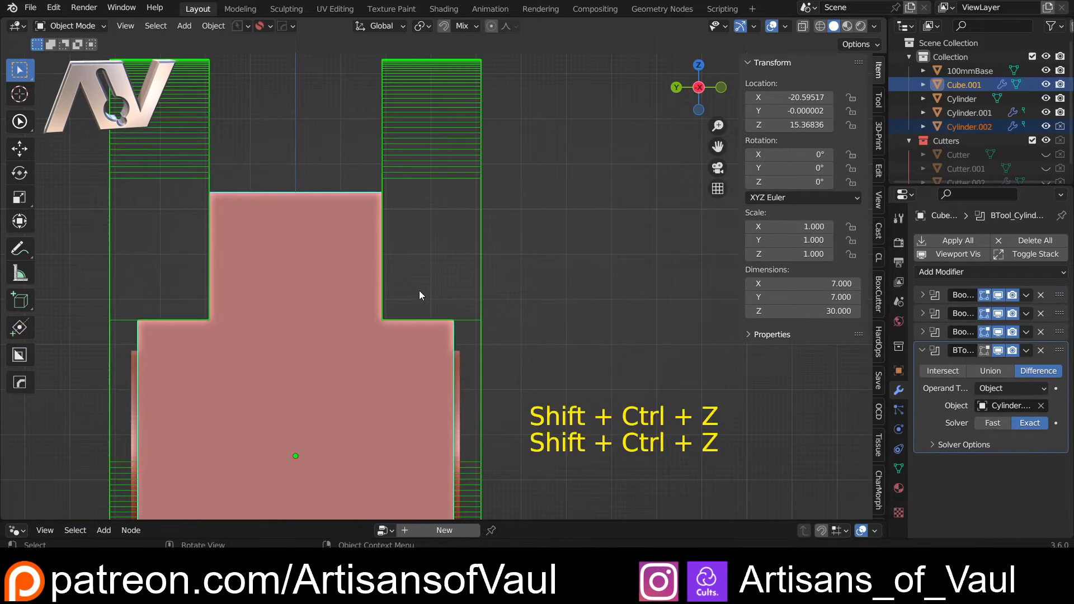
pyautogui.click(530, 287)
pyautogui.press('Tab')
pyautogui.press('Tab')
pyautogui.moveTo(570, 231); pyautogui.dragTo(351, 277, button='middle')
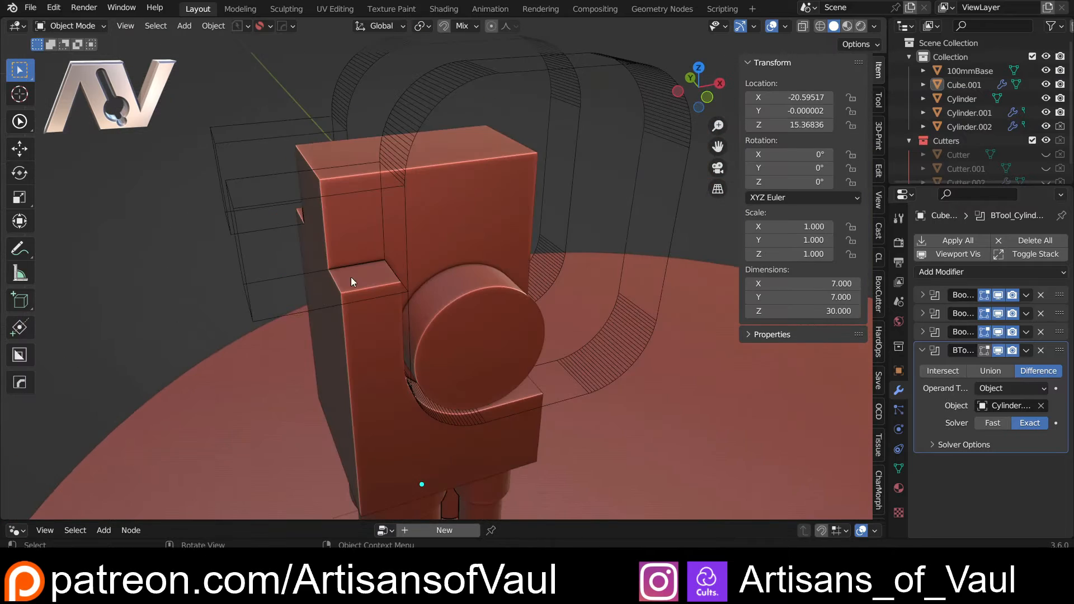
# Move the upper block's mirrored Boolean cutter about -0.47 along Y, then hide it.
pyautogui.click(337, 197)
pyautogui.click(336, 197)
pyautogui.moveTo(335, 196); pyautogui.dragTo(408, 196, button='middle')
pyautogui.press('g')
pyautogui.press('y')
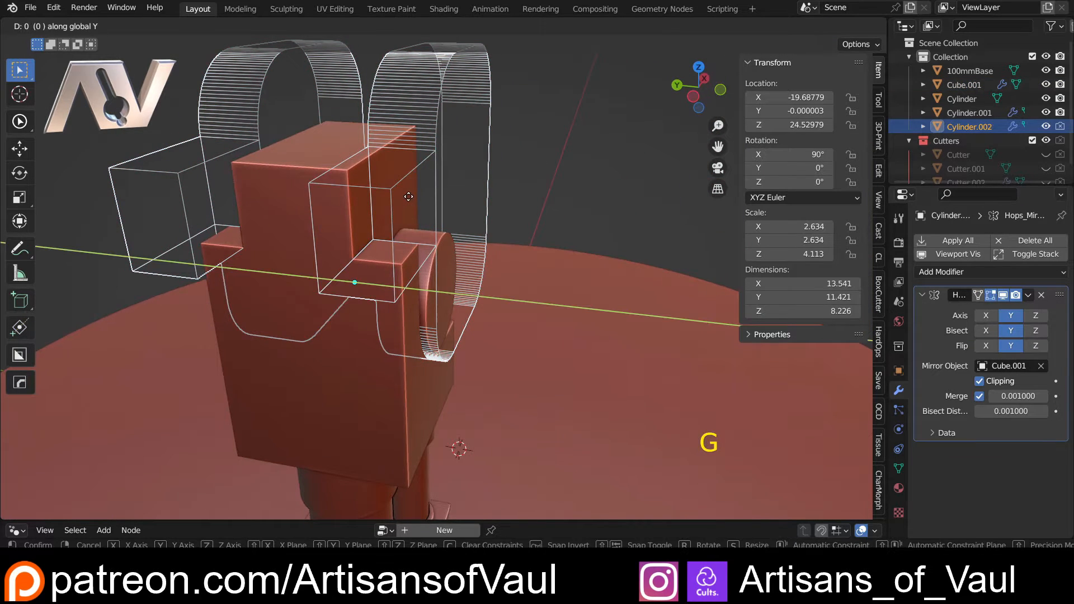
pyautogui.click(443, 156)
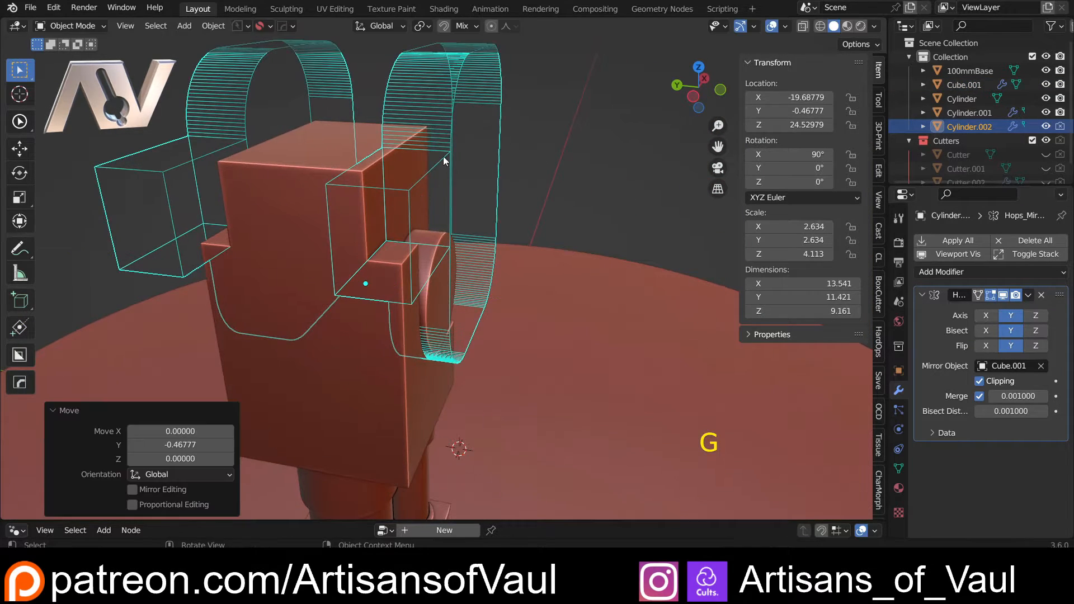
pyautogui.press('h')
pyautogui.moveTo(505, 156); pyautogui.dragTo(686, 102, button='middle')
# Inset the pivot cylinder's front end face by about 0.24.
pyautogui.click(388, 191)
pyautogui.click(688, 90)
pyautogui.scroll(3, 537, 224)
pyautogui.press('Tab')
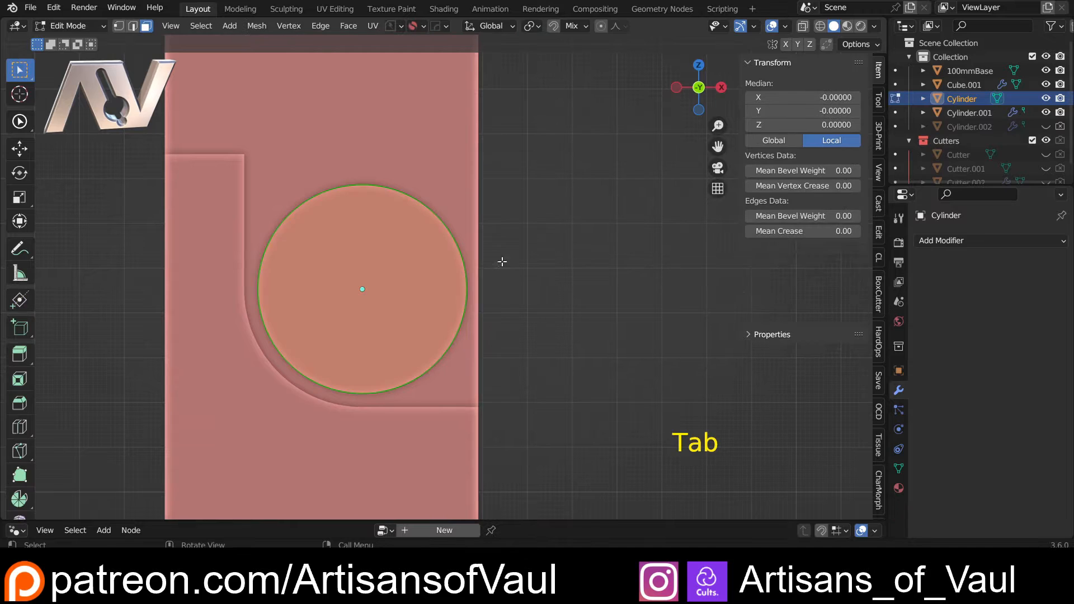
pyautogui.click(436, 269)
pyautogui.press('i')
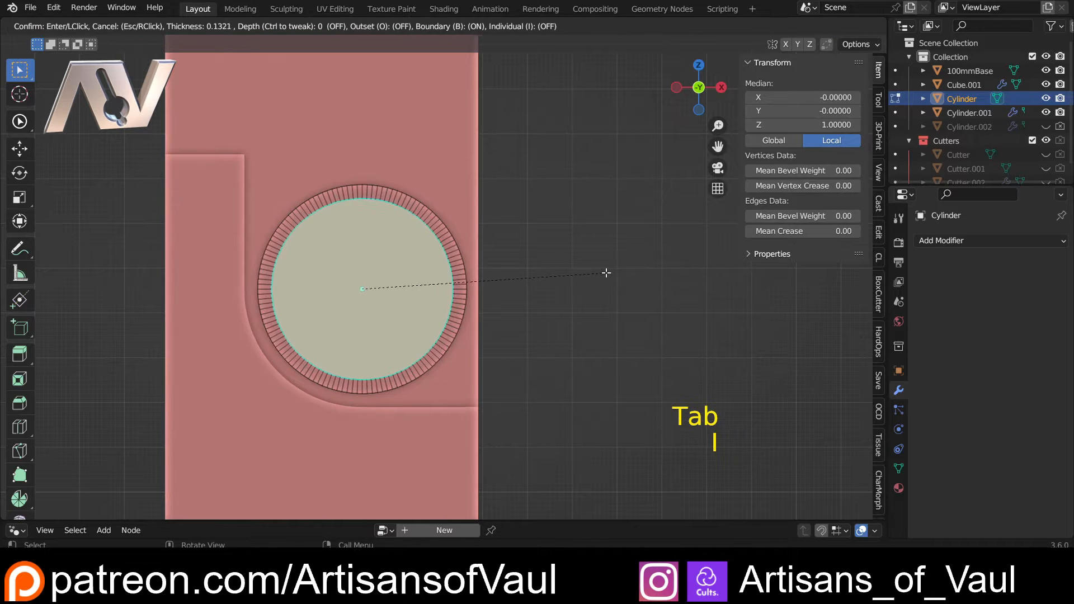
pyautogui.click(599, 275)
# Extrude the inset face about 0.52 into the cylinder and inset the recess floor by about 0.07.
pyautogui.moveTo(599, 276); pyautogui.dragTo(511, 275, button='middle')
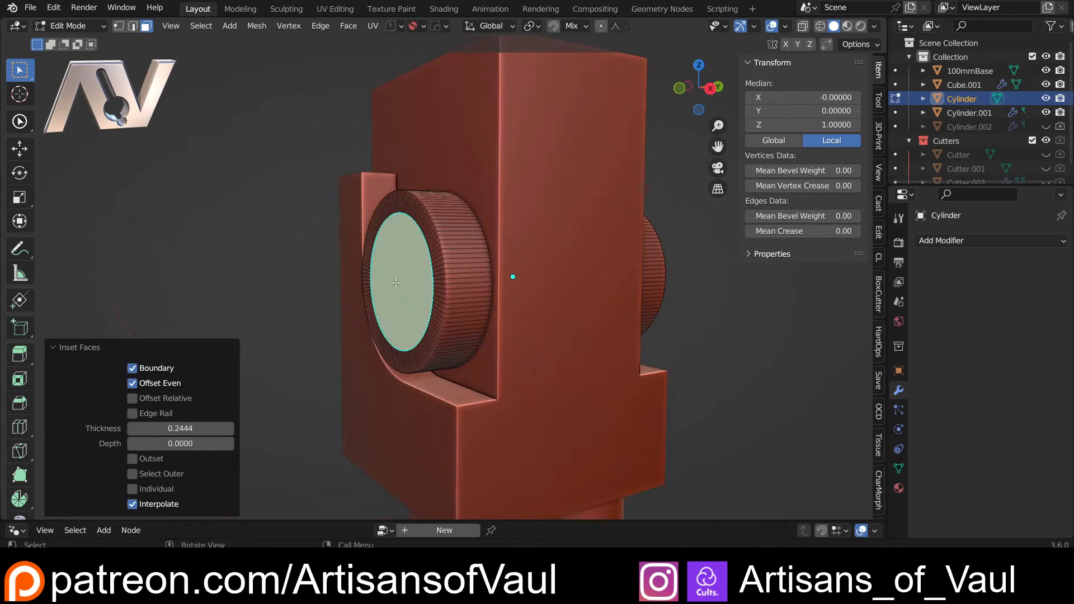
pyautogui.press('e')
pyautogui.click(412, 282)
pyautogui.moveTo(413, 282); pyautogui.dragTo(589, 272, button='middle')
pyautogui.press('i')
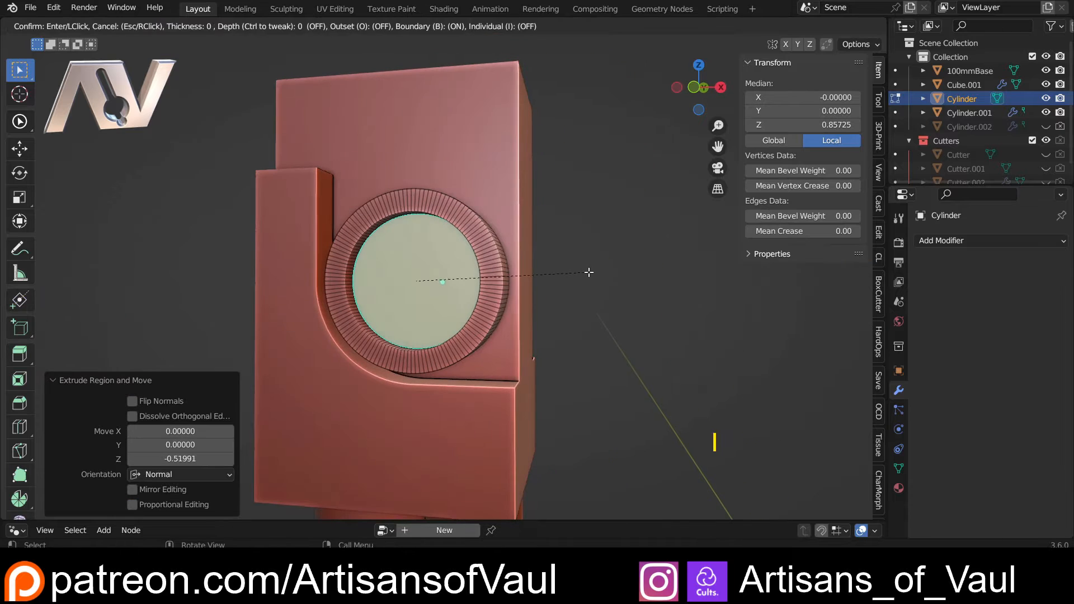
pyautogui.click(581, 273)
# Extrude the recess floor outward about 1.19 as a central boss, then pull its end face back about 0.15 along Y.
pyautogui.press('e')
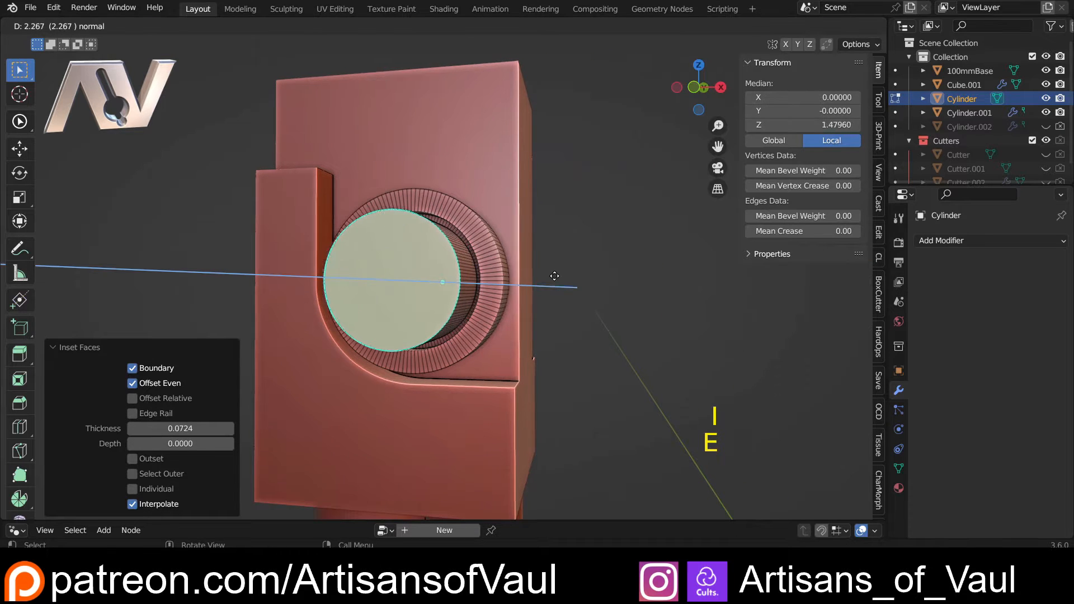
pyautogui.click(565, 274)
pyautogui.click(721, 89)
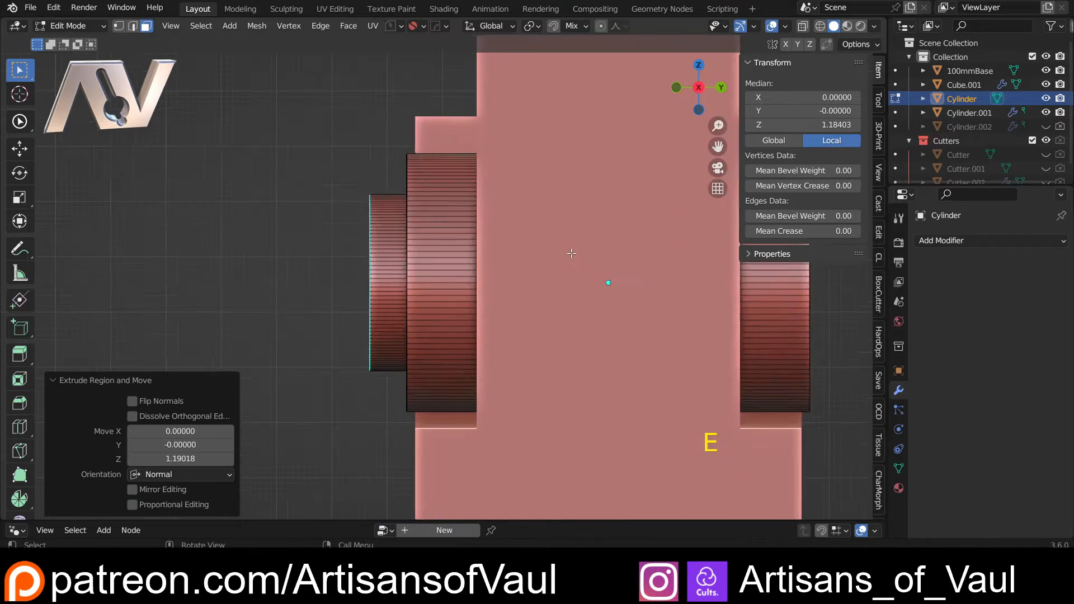
pyautogui.press('g')
pyautogui.click(471, 296)
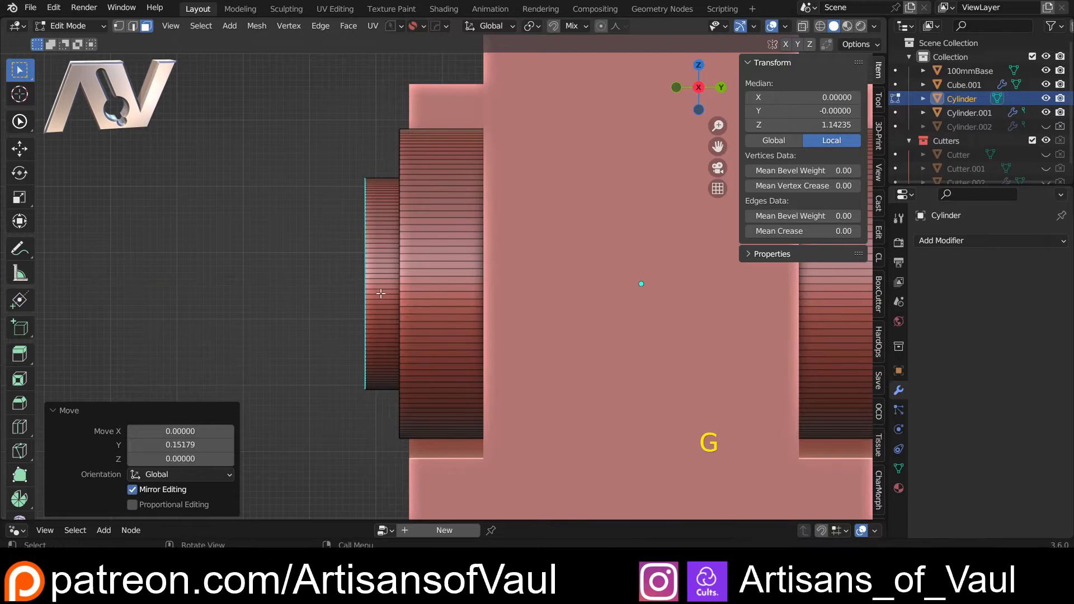
# Return to Object Mode and apply the pivot cylinder's scale.
pyautogui.moveTo(369, 292); pyautogui.dragTo(416, 305, button='middle')
pyautogui.press('Tab')
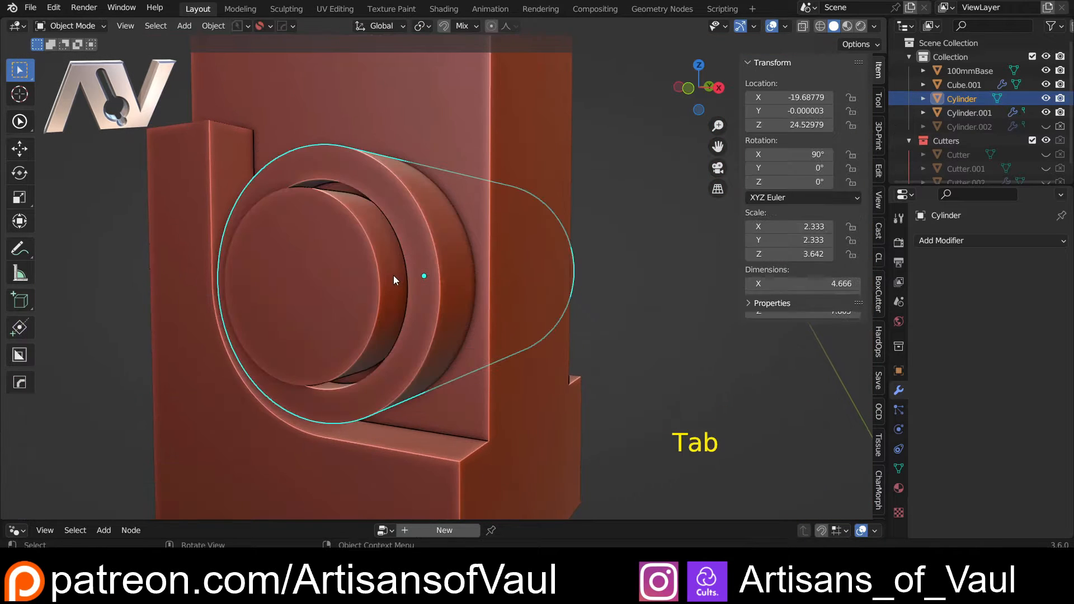
pyautogui.hotkey('ctrl', 'a')
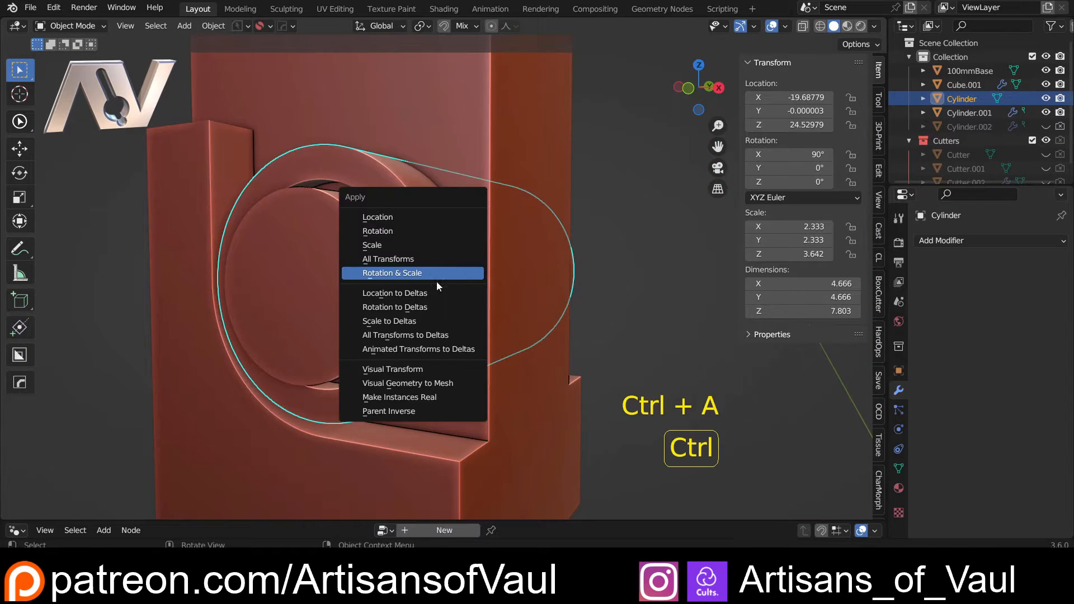
pyautogui.click(393, 249)
# Round the boss's outer rim with a 16-segment bevel, view it from the front, and switch to vertex editing.
pyautogui.press('Tab')
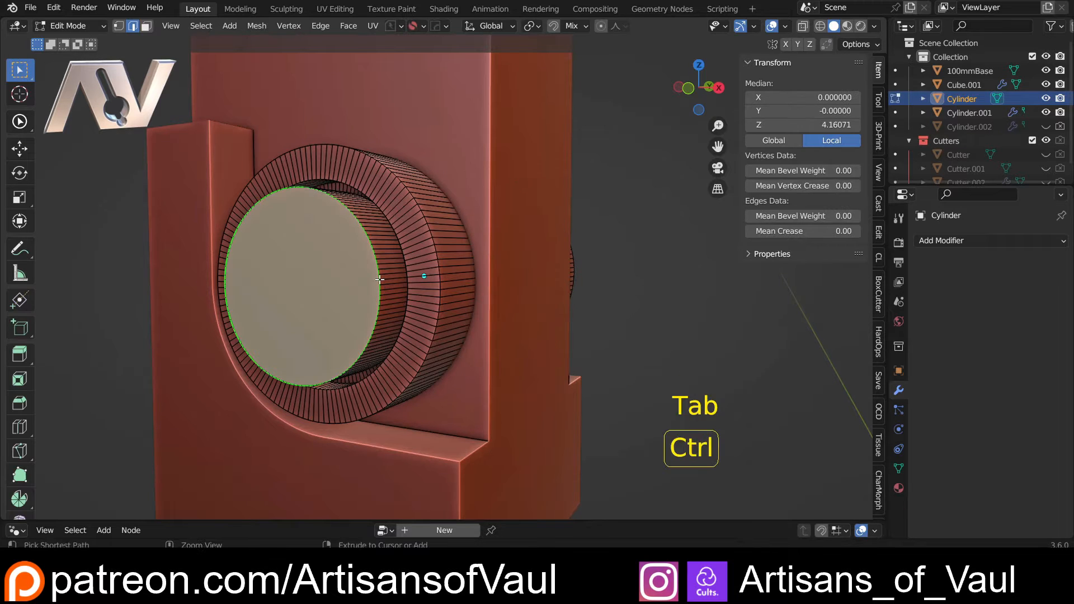
pyautogui.hotkey('ctrl', 'b')
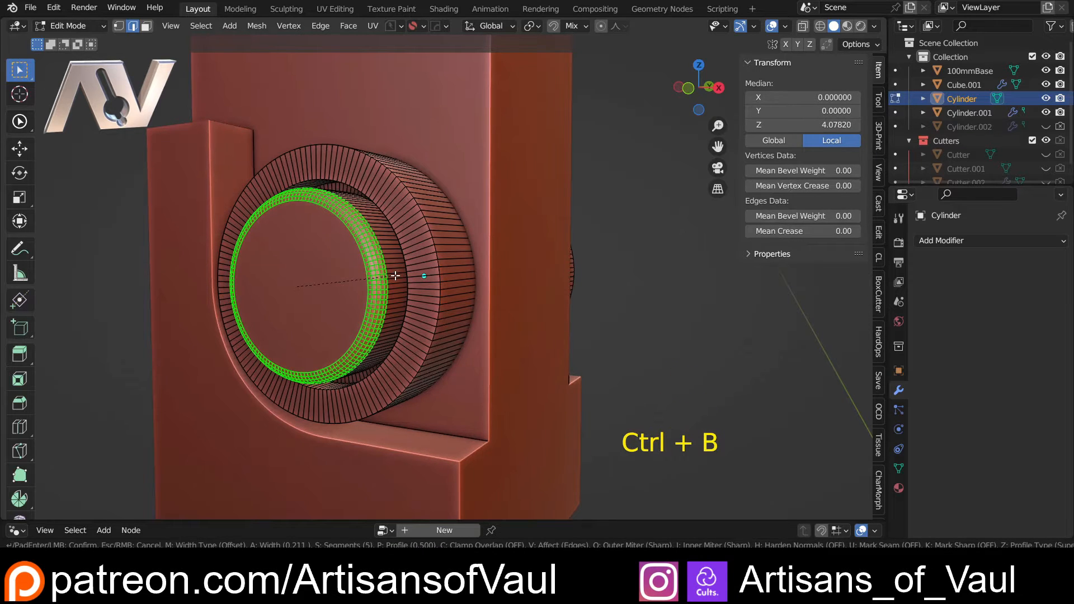
pyautogui.scroll(11, 395, 274)
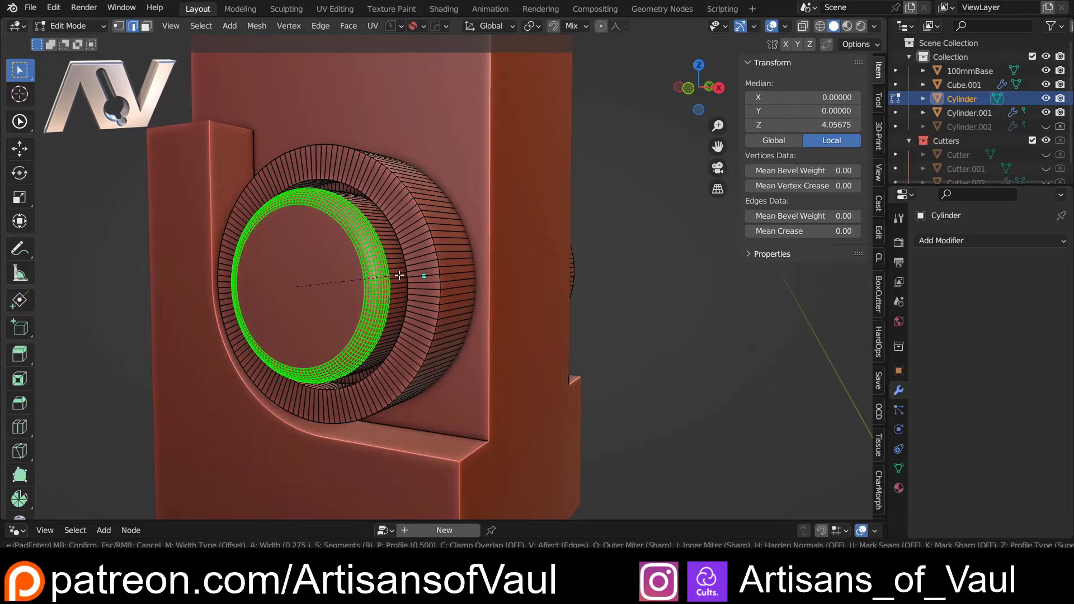
pyautogui.click(404, 274)
pyautogui.press('Tab')
pyautogui.moveTo(353, 247); pyautogui.dragTo(389, 262, button='middle')
pyautogui.scroll(-4, 389, 262)
pyautogui.click(696, 88)
pyautogui.scroll(5, 407, 271)
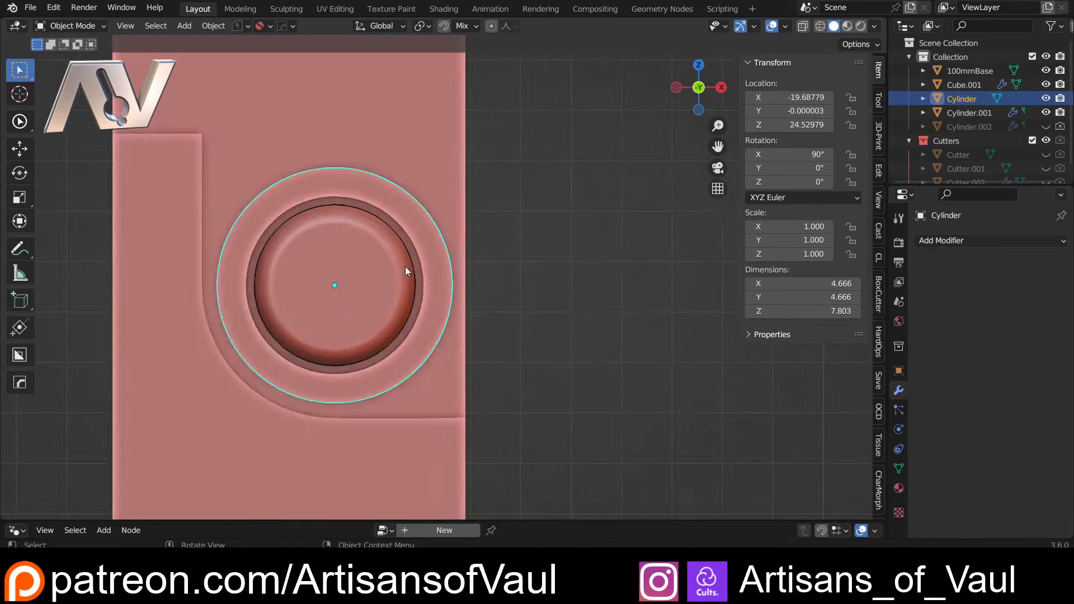
pyautogui.press('Tab')
pyautogui.press('1')
pyautogui.hotkey('shift', 'z')
pyautogui.moveTo(215, 295); pyautogui.dragTo(451, 182, button='middle')
pyautogui.keyDown('alt'); pyautogui.keyDown('shift'); pyautogui.click(451, 182); pyautogui.keyUp('shift'); pyautogui.keyUp('alt')
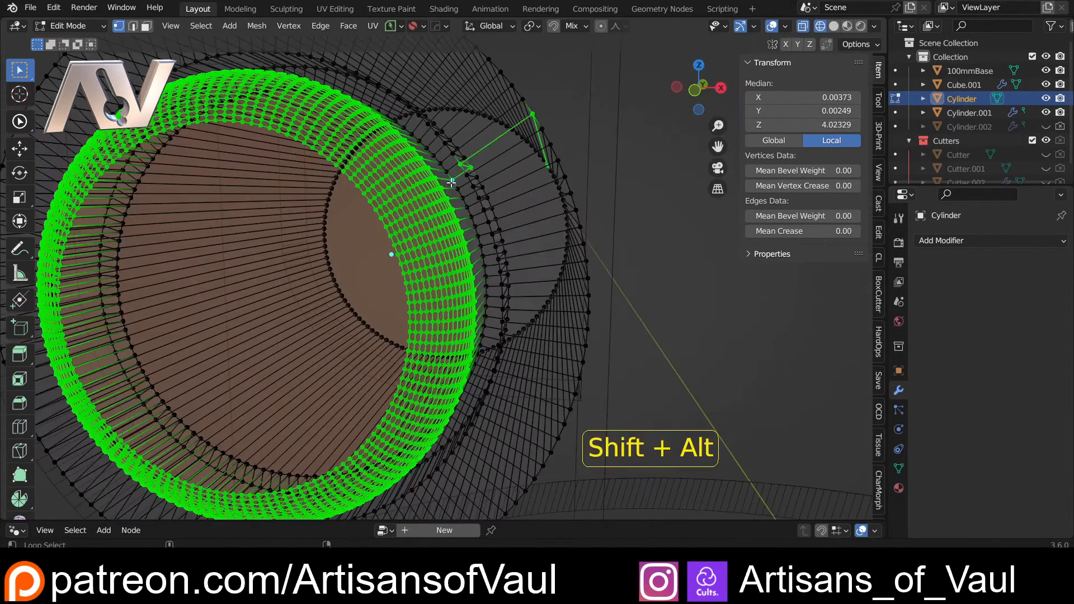
pyautogui.hotkey('ctrl', 'z')
pyautogui.hotkey('shift', 'z')
# Scale the boss's rounded ring by 1.048 with the Y axis locked, then leave Edit Mode and deselect the cylinder.
pyautogui.press('s')
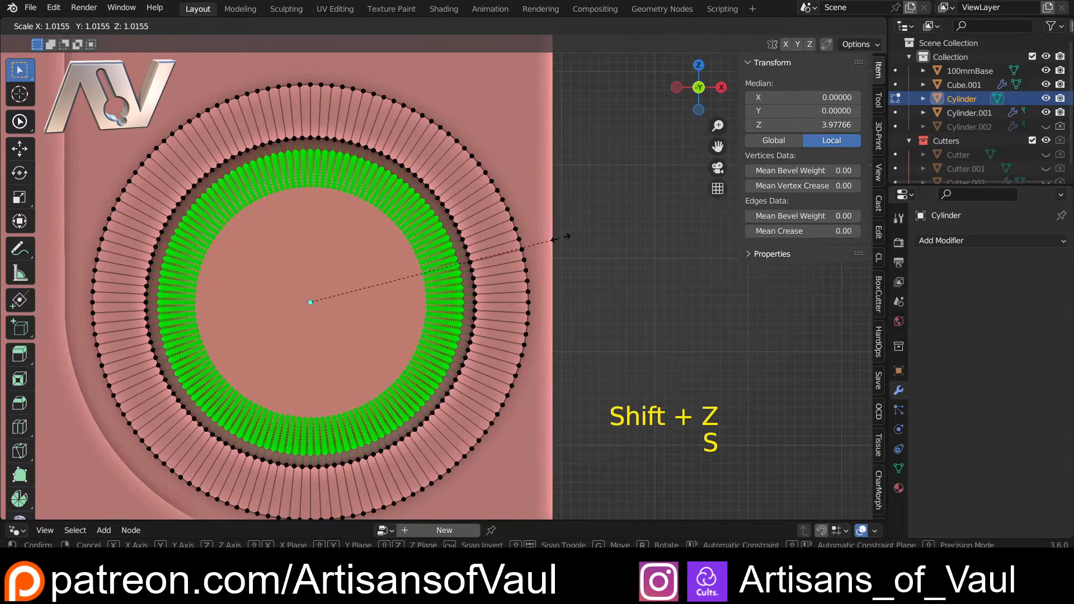
pyautogui.hotkey('shift', 'y')
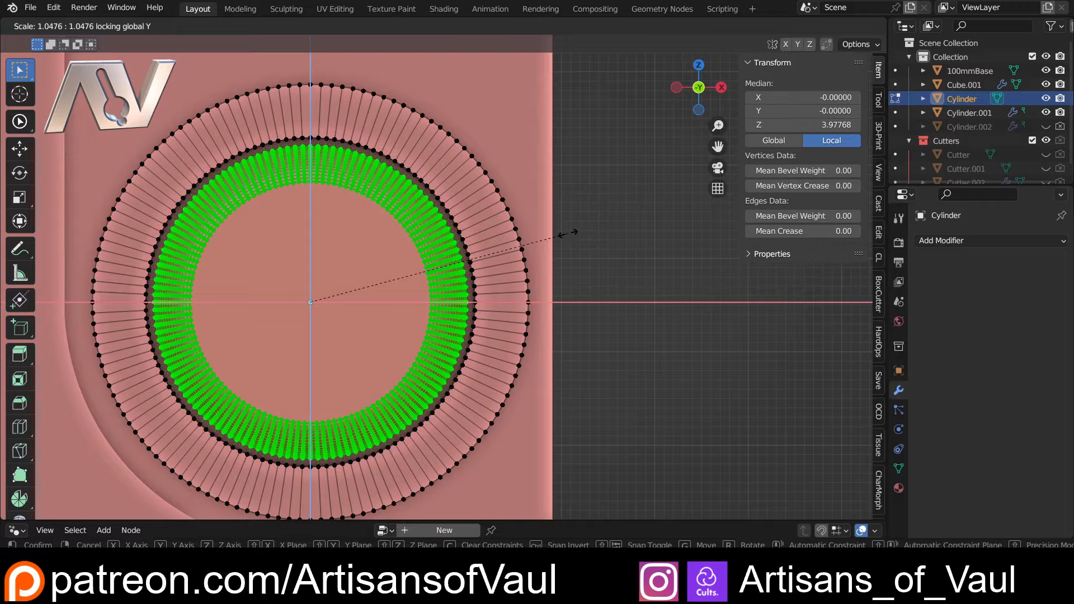
pyautogui.click(568, 234)
pyautogui.scroll(-2, 568, 233)
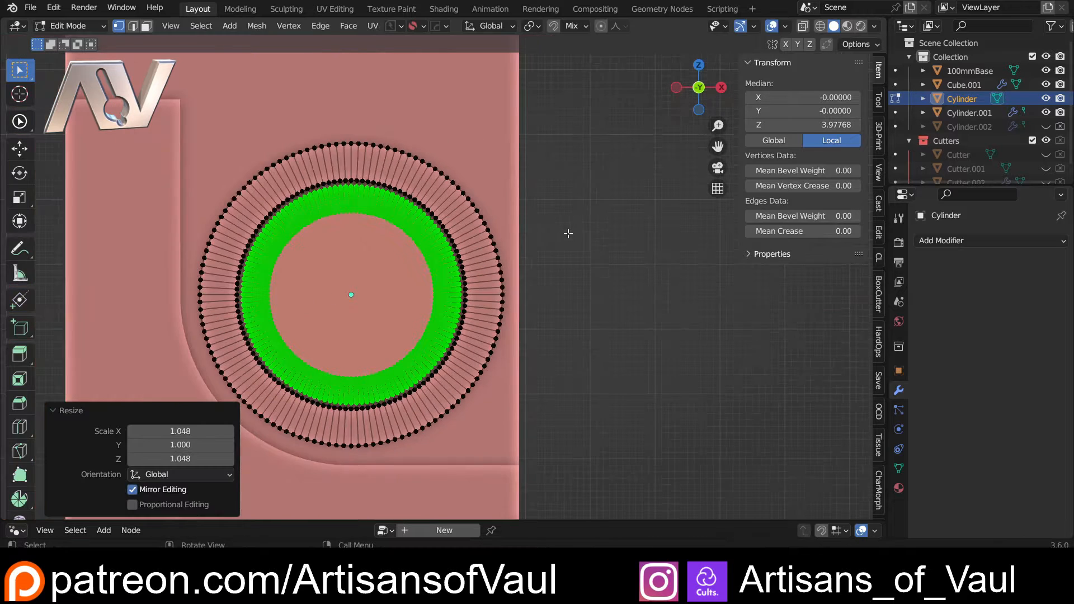
pyautogui.press('Tab')
pyautogui.scroll(-4, 587, 148)
pyautogui.click(520, 219)
# Symmetrize the pivot cylinder's mesh along Z from positive to negative, copying the recessed boss to its other end.
pyautogui.moveTo(520, 219); pyautogui.dragTo(431, 256, button='middle')
pyautogui.keyDown('shift'); pyautogui.moveTo(418, 259); pyautogui.dragTo(489, 229, button='middle'); pyautogui.keyUp('shift')
pyautogui.scroll(3, 395, 270)
pyautogui.click(372, 244)
pyautogui.click(364, 240)
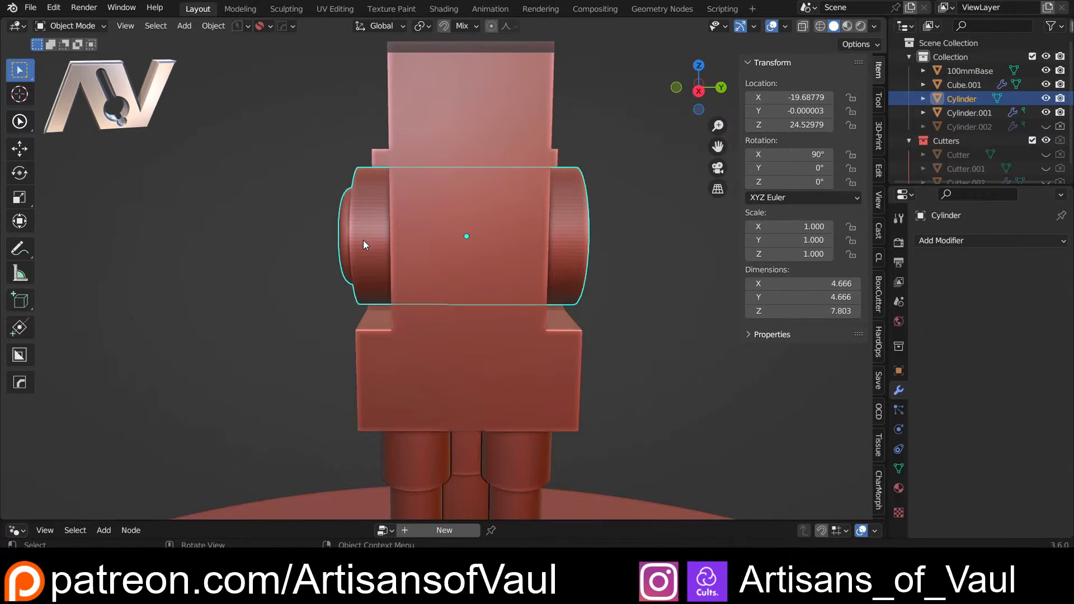
pyautogui.press('Tab')
pyautogui.hotkey('alt', 'x')
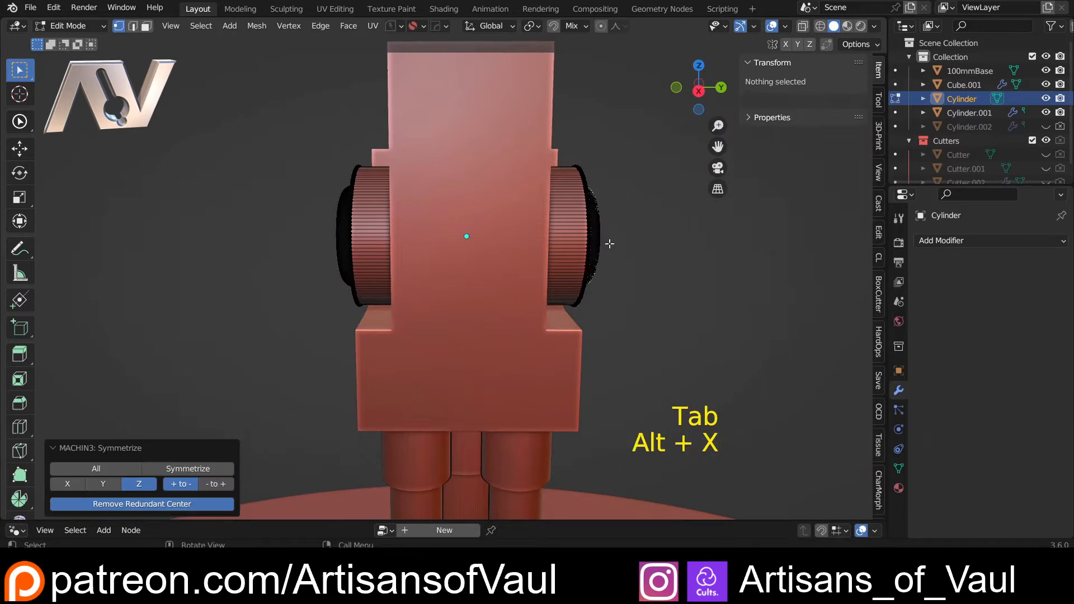
pyautogui.moveTo(495, 243); pyautogui.dragTo(479, 220, button='middle')
pyautogui.press('Tab')
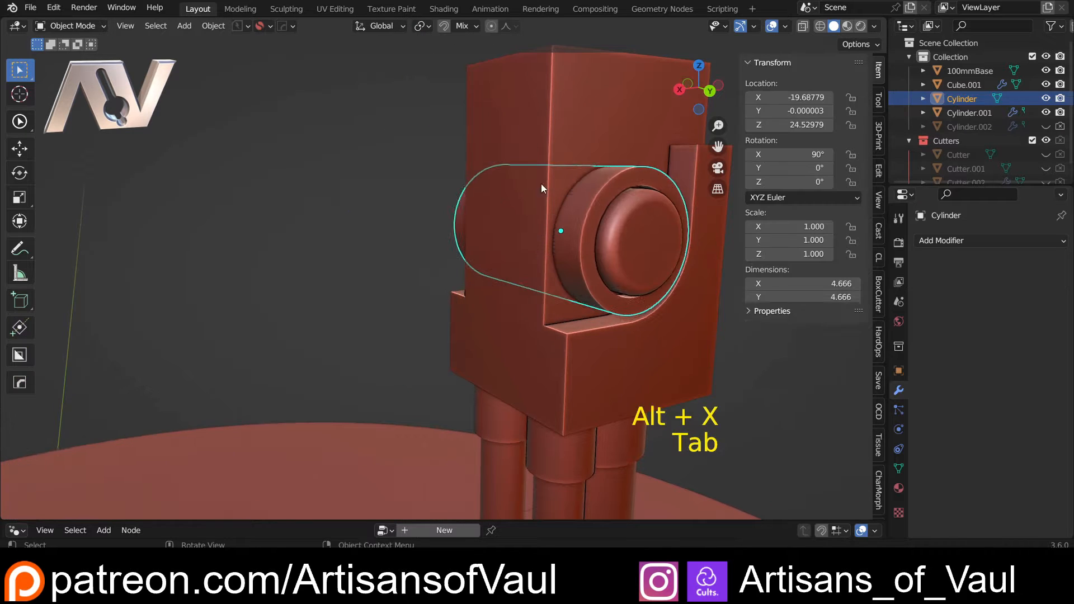
# Inset the flat front face of the rounded boss by about 0.64.
pyautogui.moveTo(389, 256); pyautogui.dragTo(543, 264, button='middle')
pyautogui.moveTo(407, 282); pyautogui.dragTo(454, 294, button='middle')
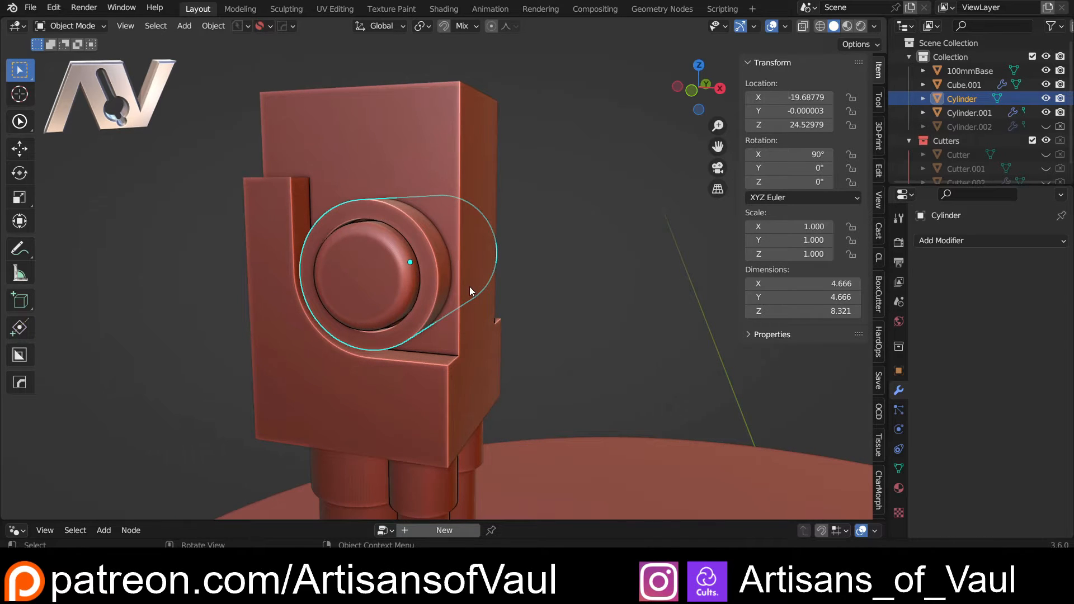
pyautogui.moveTo(469, 287); pyautogui.dragTo(424, 289, button='middle')
pyautogui.press('Tab')
pyautogui.click(461, 281)
pyautogui.click(424, 288)
pyautogui.scroll(4, 483, 279)
pyautogui.moveTo(493, 272)
pyautogui.mouseDown(button='middle')
pyautogui.moveTo(482, 266)
pyautogui.moveTo(492, 263)
pyautogui.mouseUp(button='middle')
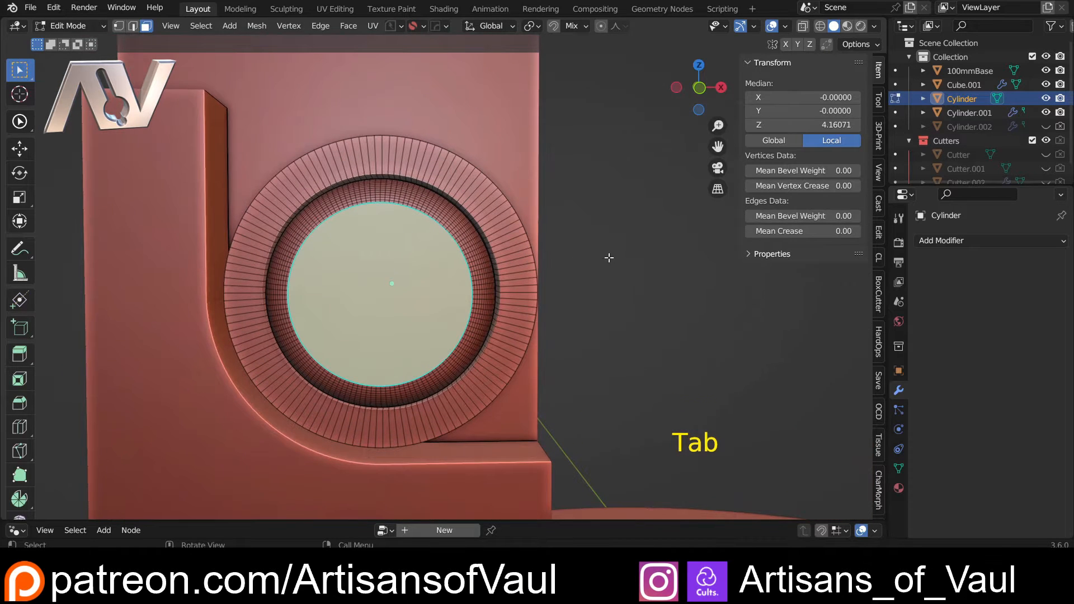
pyautogui.press('i')
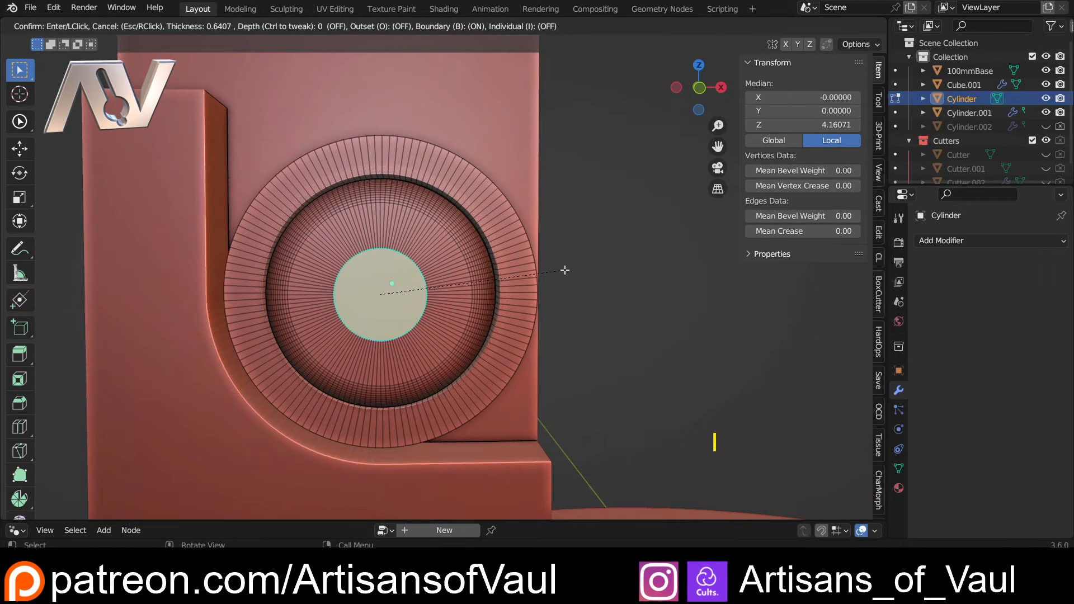
pyautogui.click(565, 270)
# Extrude the small inset face outward about 0.36 and bevel its rim with one segment and a width of about 0.08.
pyautogui.moveTo(565, 270); pyautogui.dragTo(459, 280, button='middle')
pyautogui.press('e')
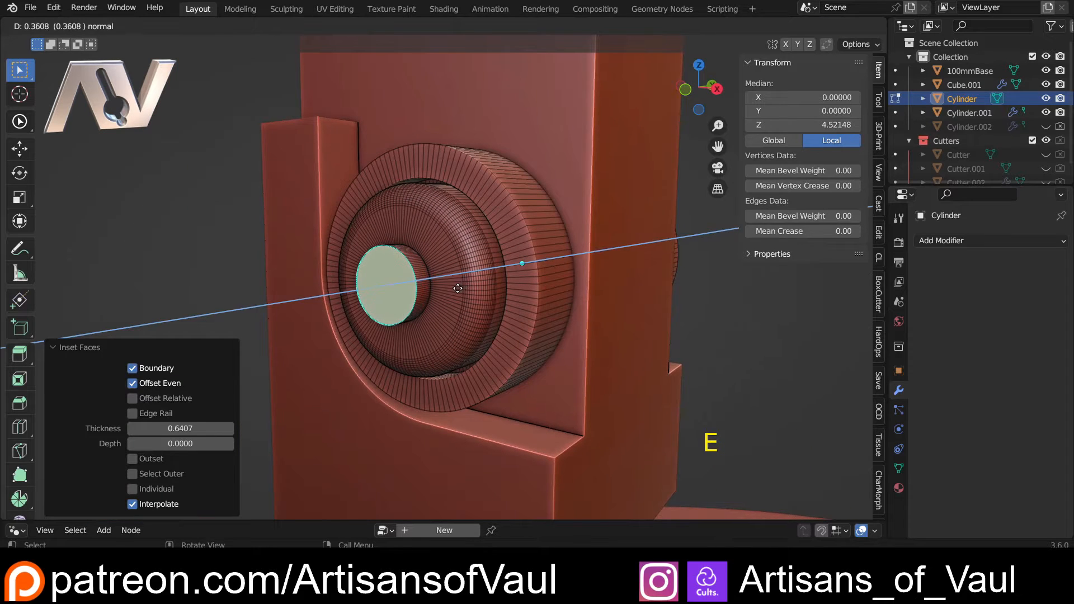
pyautogui.click(458, 288)
pyautogui.scroll(3, 428, 281)
pyautogui.hotkey('ctrl', 'b')
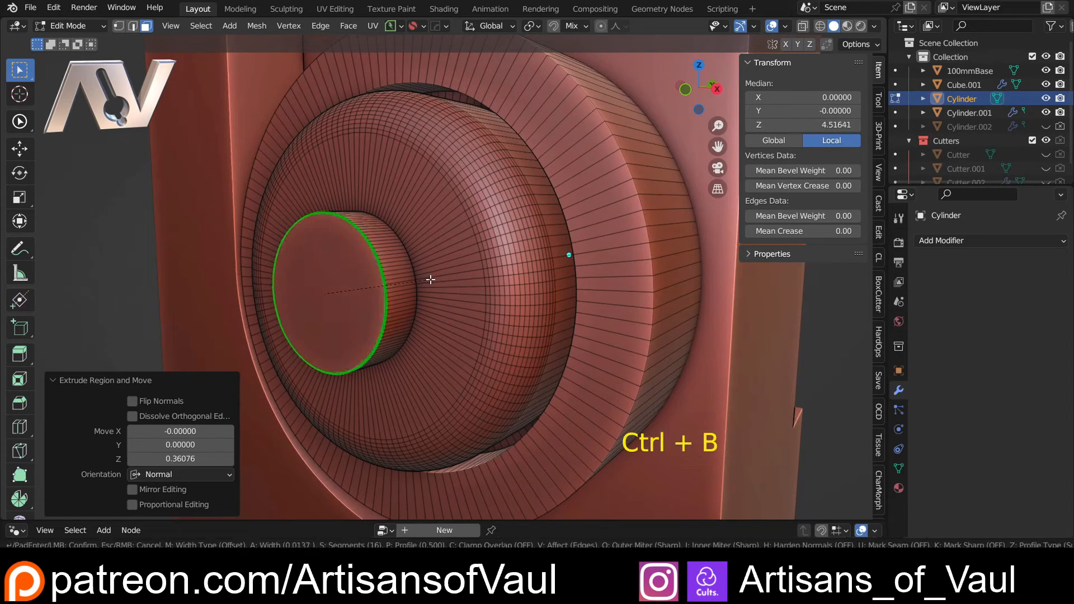
pyautogui.scroll(-12, 436, 276)
pyautogui.click(436, 277)
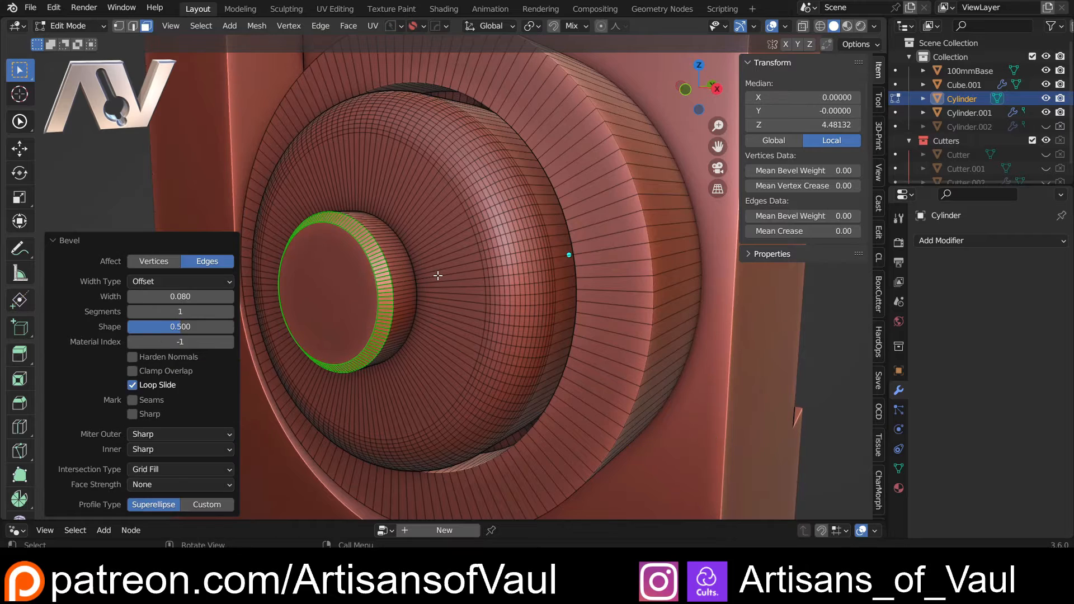
pyautogui.press('Tab')
# Symmetrize the cylinder mesh along Z again so the chamfered centre pin is copied to the opposite end.
pyautogui.click(446, 212)
pyautogui.scroll(-4, 445, 211)
pyautogui.moveTo(445, 211); pyautogui.dragTo(441, 261, button='middle')
pyautogui.press('Tab')
pyautogui.click(433, 215)
pyautogui.moveTo(492, 285); pyautogui.dragTo(398, 293, button='middle')
pyautogui.hotkey('alt', 'x')
pyautogui.click(638, 279)
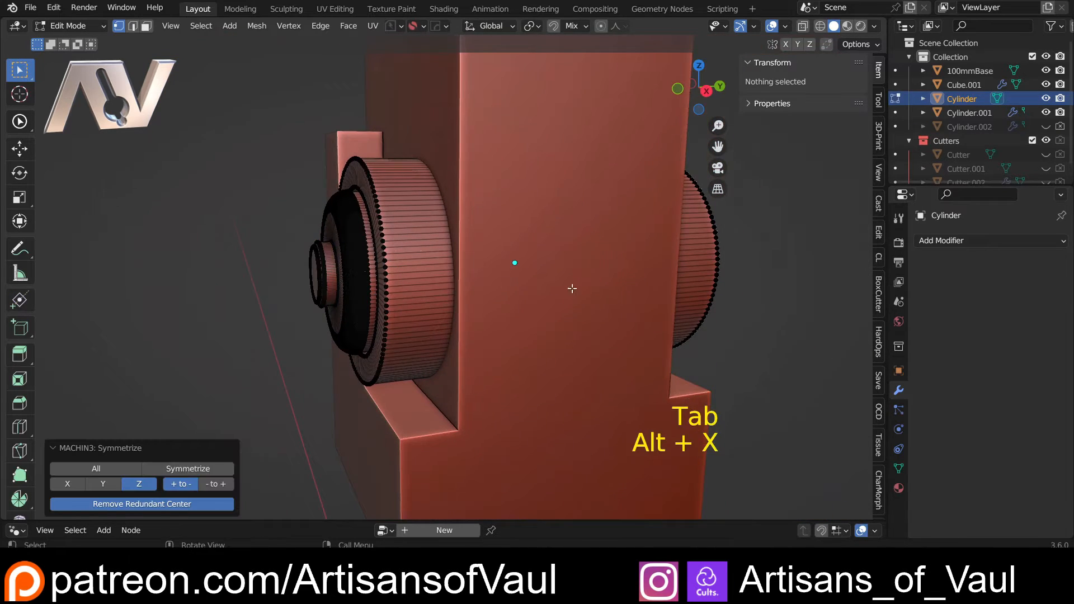
pyautogui.moveTo(573, 288); pyautogui.dragTo(563, 283, button='middle')
pyautogui.press('Tab')
pyautogui.click(551, 237)
# Add a mesh cube and align its location and rotation to the pivot cylinder.
pyautogui.moveTo(517, 240); pyautogui.dragTo(589, 241, button='middle')
pyautogui.click(695, 88)
pyautogui.click(521, 190)
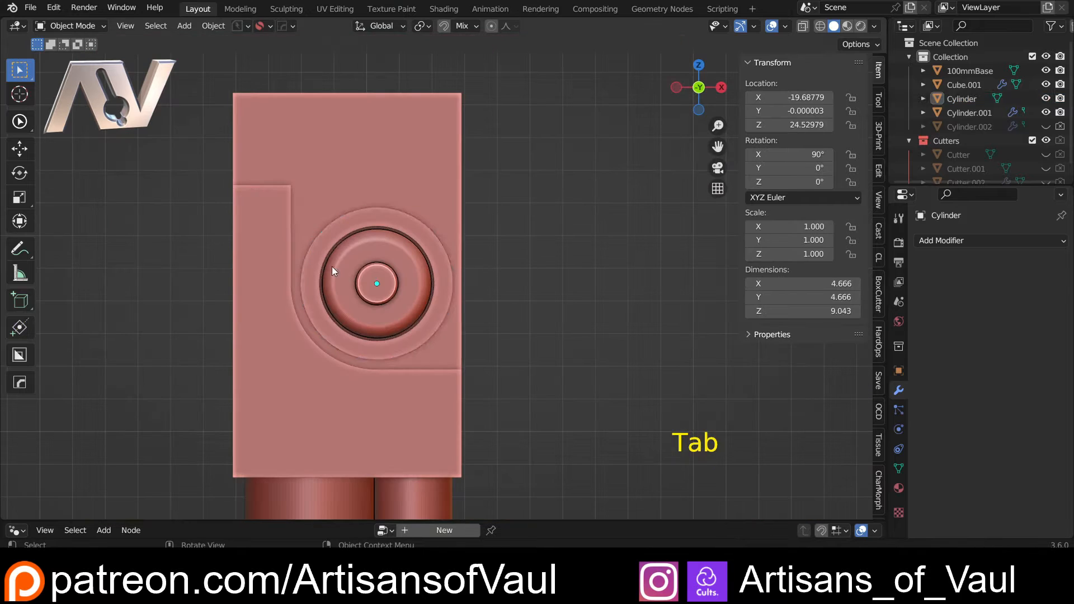
pyautogui.click(331, 267)
pyautogui.click(572, 299)
pyautogui.scroll(-3, 571, 300)
pyautogui.hotkey('shift', 'a')
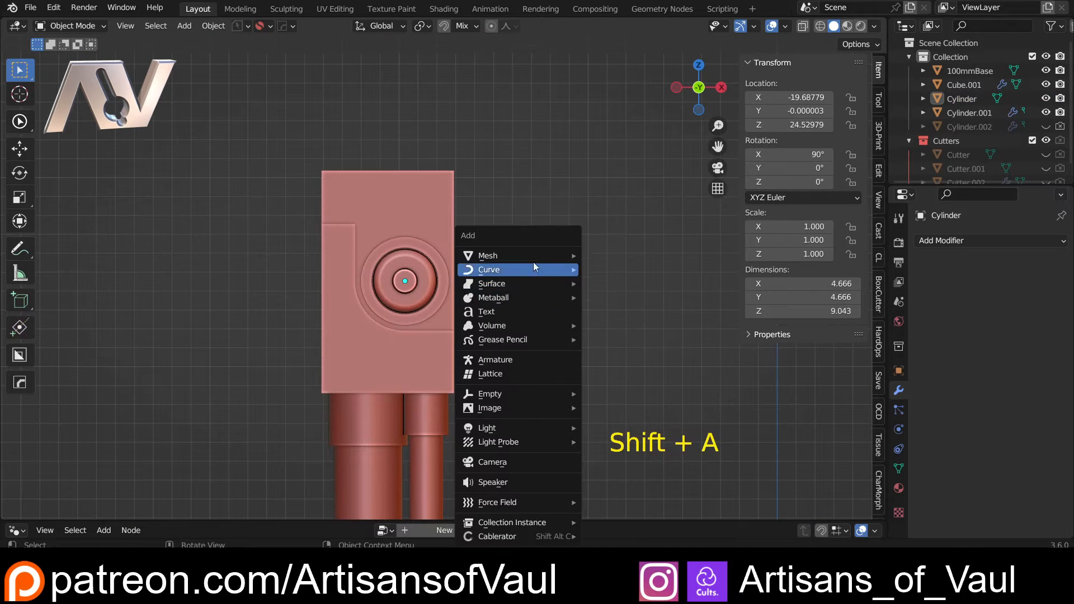
pyautogui.moveTo(579, 257)
pyautogui.click(618, 278)
pyautogui.scroll(-5, 565, 352)
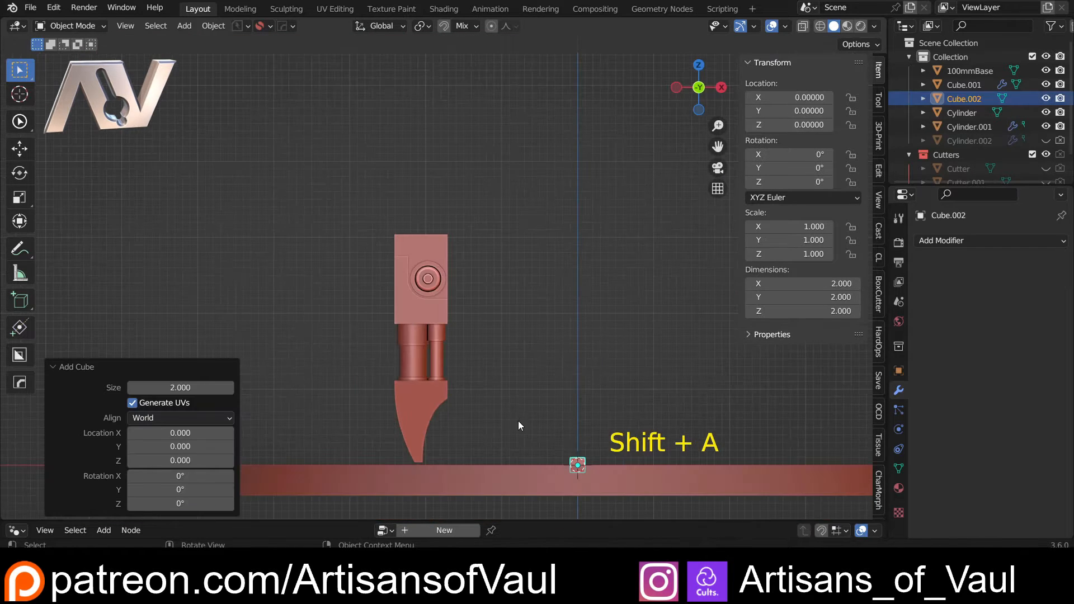
pyautogui.keyDown('shift'); pyautogui.click(446, 287); pyautogui.keyUp('shift')
pyautogui.hotkey('alt', 'a')
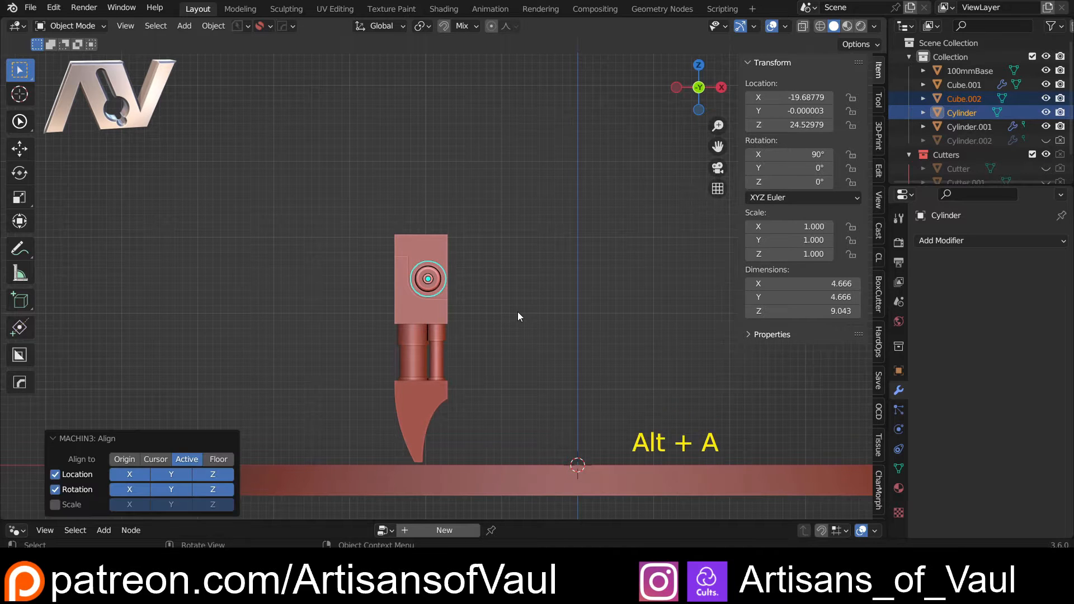
# Flatten the cube along global Z with a scale factor of about 0.23, giving a bar about 0.46 thick.
pyautogui.scroll(6, 452, 312)
pyautogui.hotkey('shift', 'z')
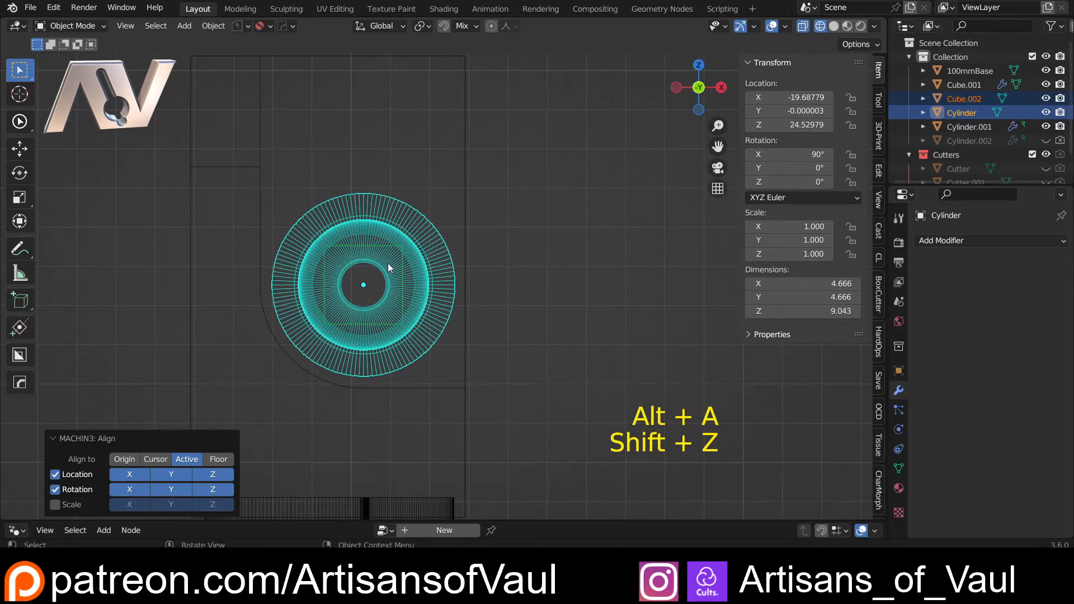
pyautogui.keyDown('shift'); pyautogui.click(389, 244); pyautogui.keyUp('shift')
pyautogui.scroll(5, 560, 297)
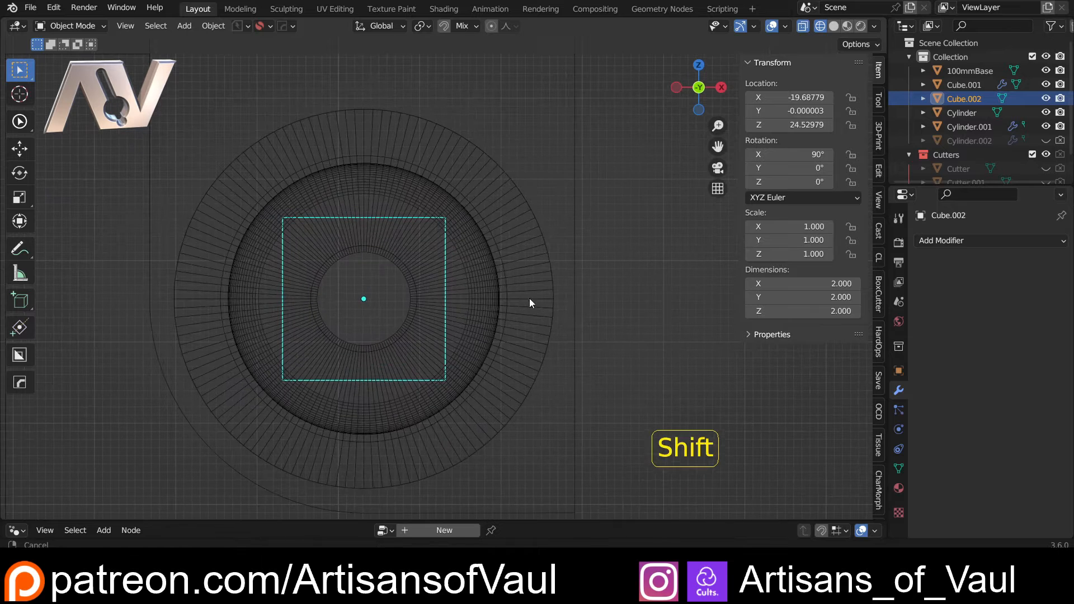
pyautogui.press('s')
pyautogui.press('x')
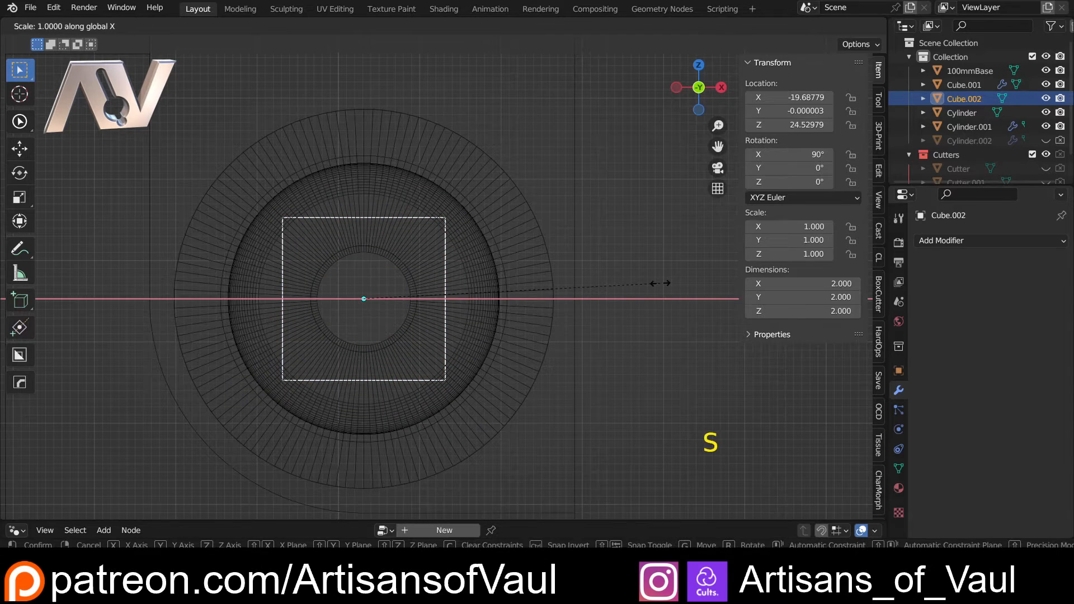
pyautogui.press('z')
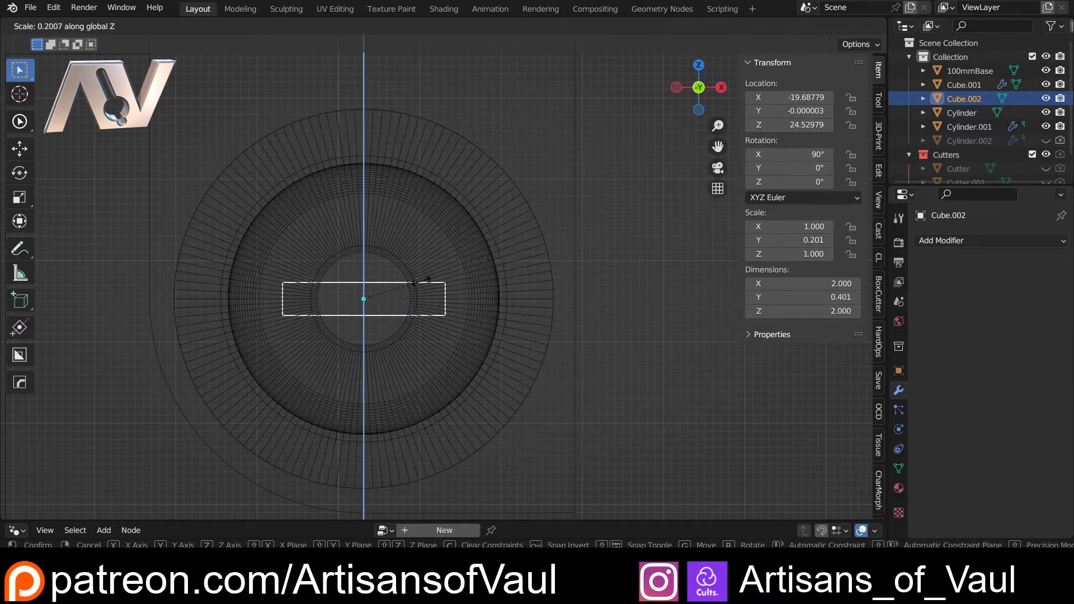
pyautogui.click(434, 280)
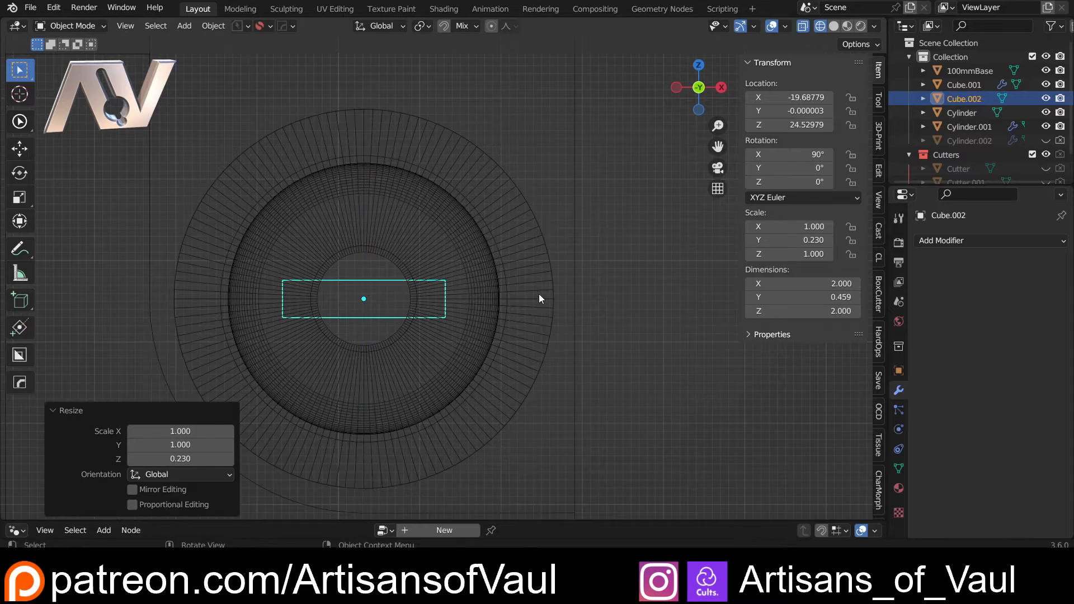
# Stretch the flat bar along global Y to about 4.33 times its length, towards both pivot ends.
pyautogui.moveTo(538, 294); pyautogui.dragTo(368, 314, button='middle')
pyautogui.press('g')
pyautogui.press('y')
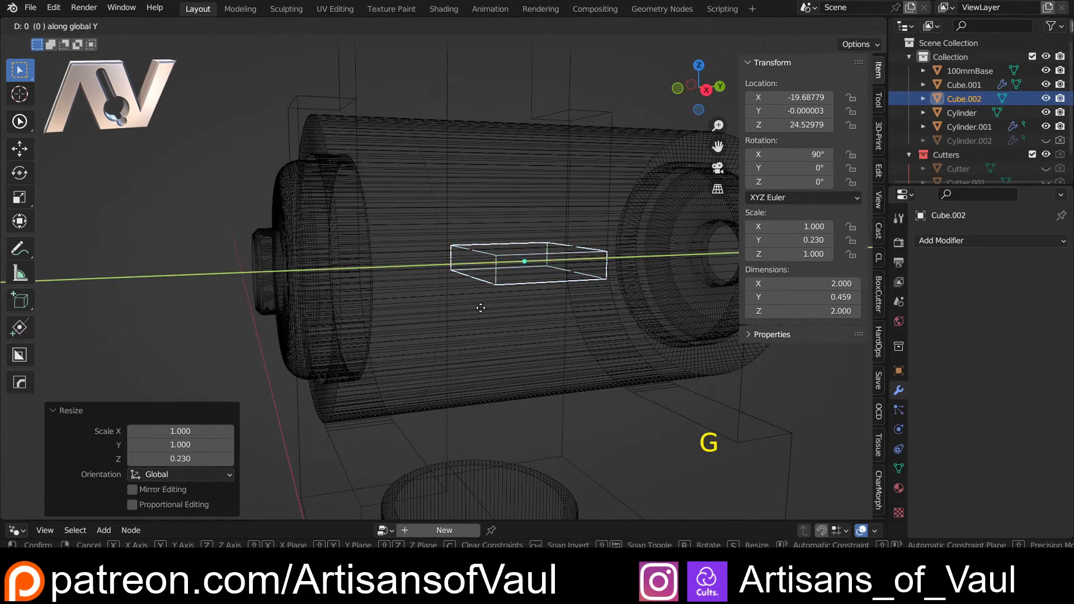
pyautogui.rightClick(416, 318)
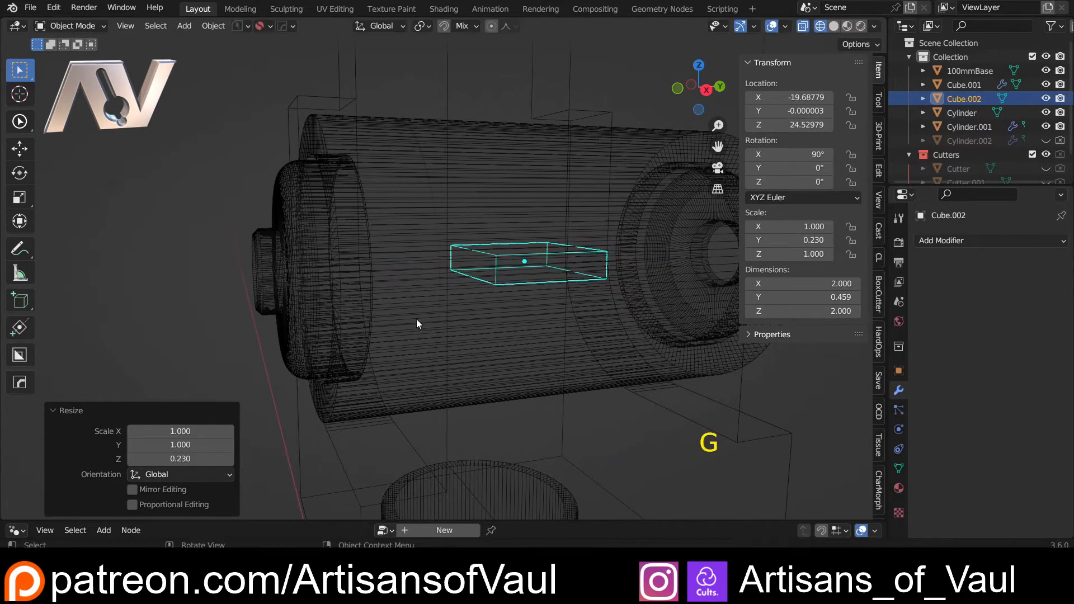
pyautogui.press('s')
pyautogui.press('y')
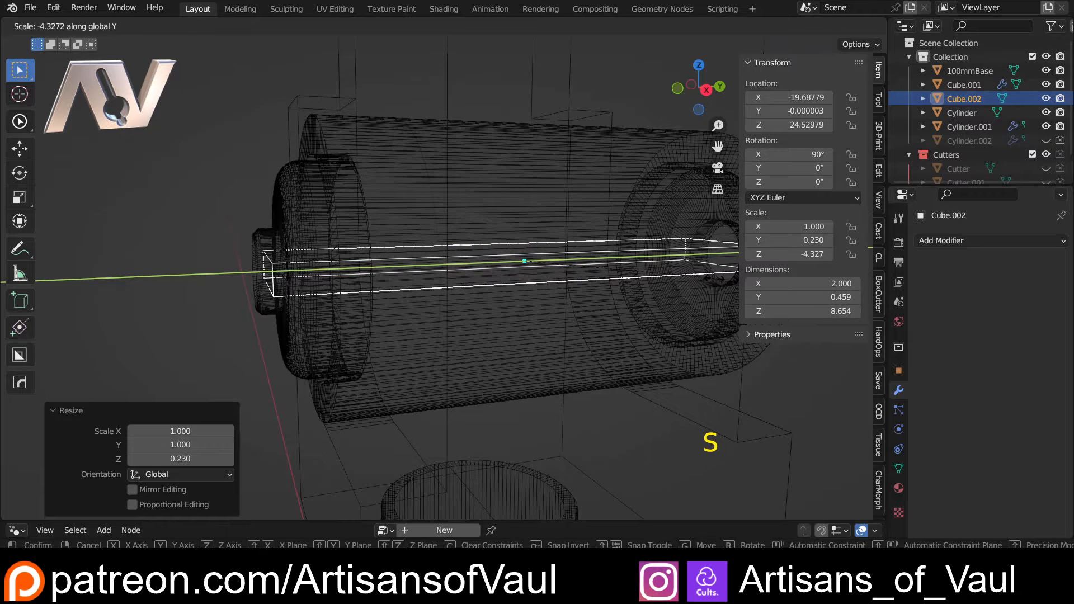
pyautogui.click(715, 278)
# Lengthen the bar slightly along Y to about 8.74 and apply its scale.
pyautogui.hotkey('shift', 'z')
pyautogui.keyDown('shift'); pyautogui.moveTo(325, 266); pyautogui.dragTo(430, 286, button='middle'); pyautogui.keyUp('shift')
pyautogui.scroll(3, 430, 286)
pyautogui.moveTo(430, 286)
pyautogui.mouseDown(button='middle')
pyautogui.moveTo(471, 284)
pyautogui.moveTo(426, 303)
pyautogui.mouseUp(button='middle')
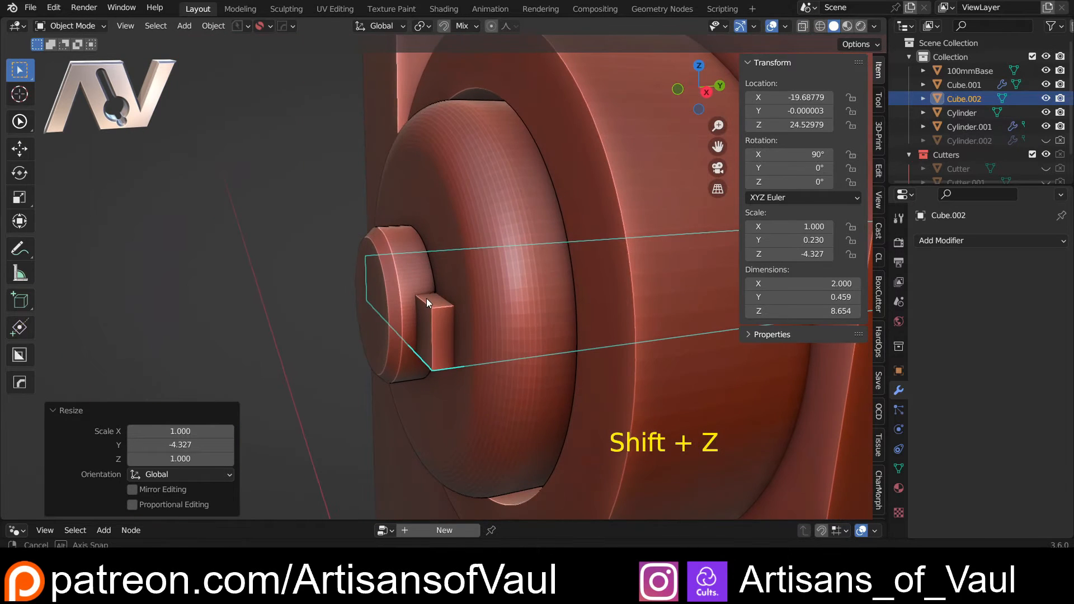
pyautogui.press('s')
pyautogui.press('y')
pyautogui.click(504, 326)
pyautogui.hotkey('ctrl', 'a')
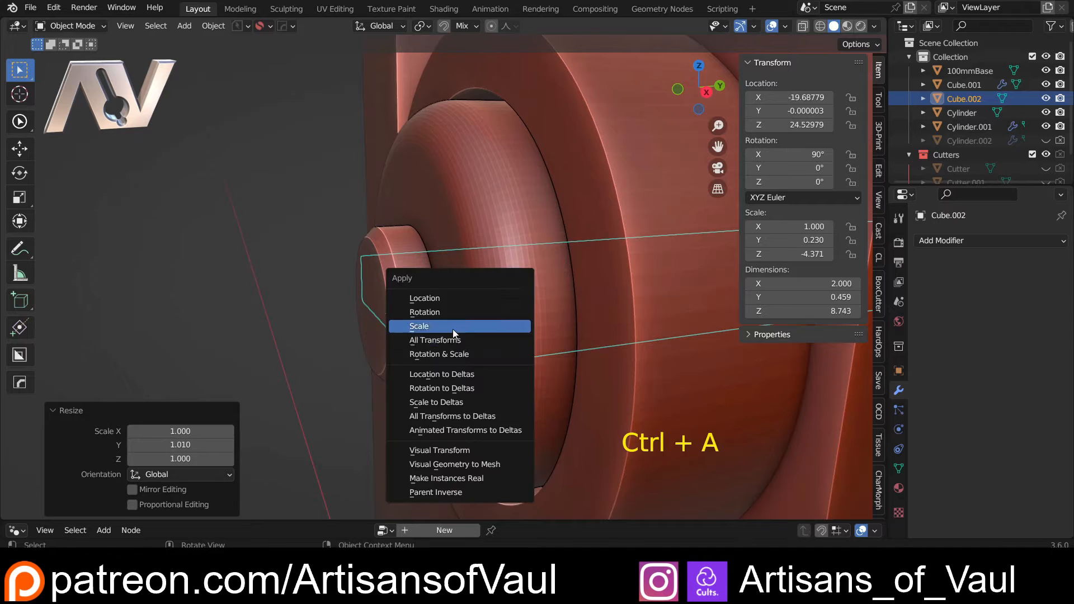
pyautogui.click(453, 329)
# Bevel all edges of the bar with one segment and a width of about 0.03.
pyautogui.moveTo(453, 328)
pyautogui.mouseDown(button='middle')
pyautogui.moveTo(446, 308)
pyautogui.moveTo(474, 333)
pyautogui.mouseUp(button='middle')
pyautogui.scroll(3, 445, 307)
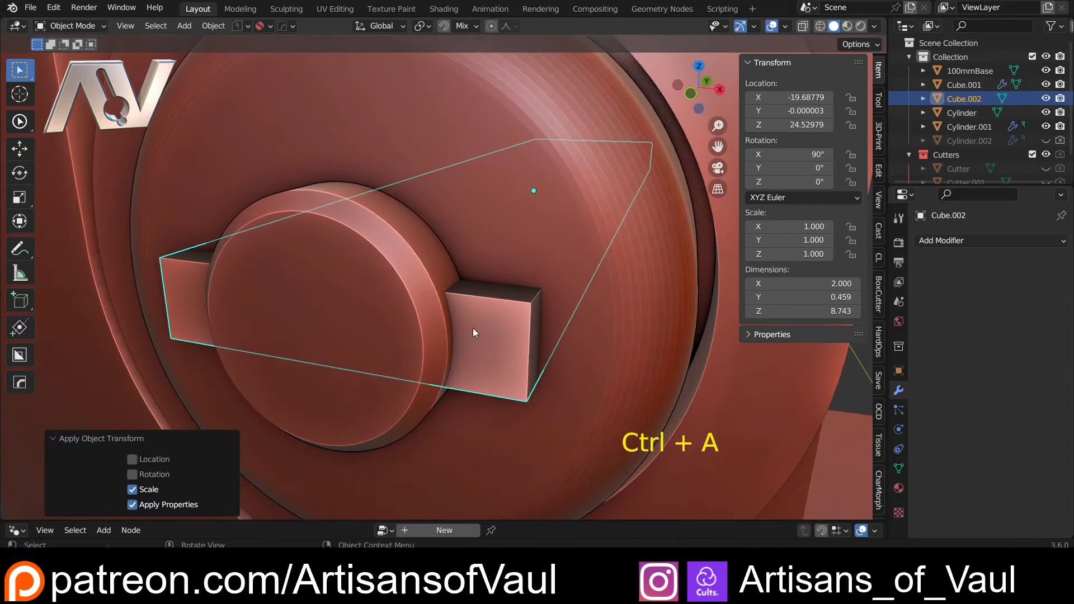
pyautogui.press('Tab')
pyautogui.hotkey('alt', 'a')
pyautogui.keyDown('alt'); pyautogui.keyDown('shift'); pyautogui.click(528, 348); pyautogui.keyUp('shift'); pyautogui.keyUp('alt')
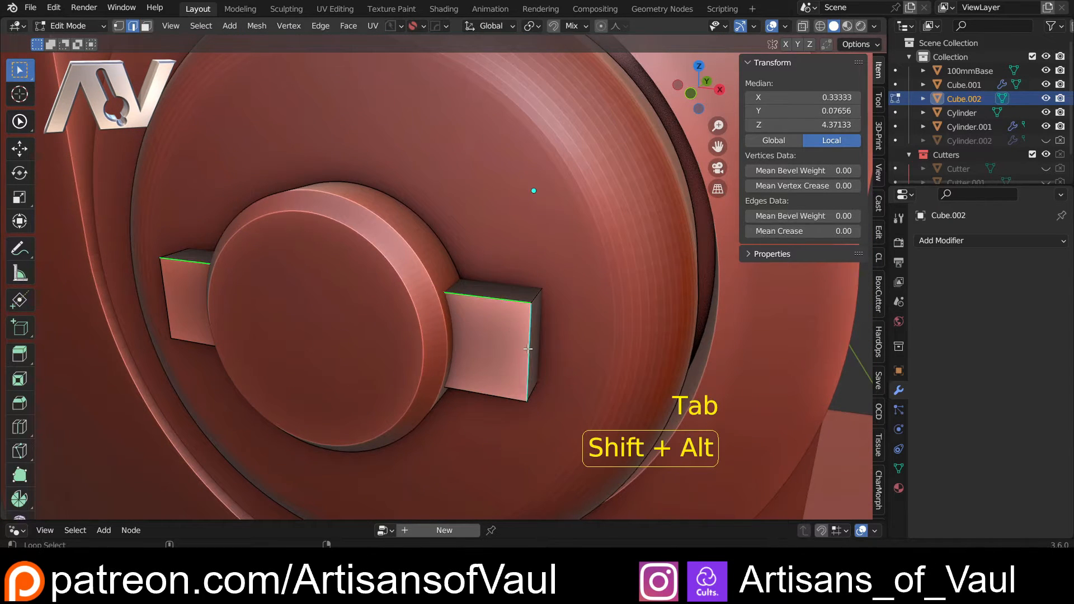
pyautogui.keyDown('alt'); pyautogui.keyDown('shift'); pyautogui.click(534, 394); pyautogui.keyUp('shift'); pyautogui.keyUp('alt')
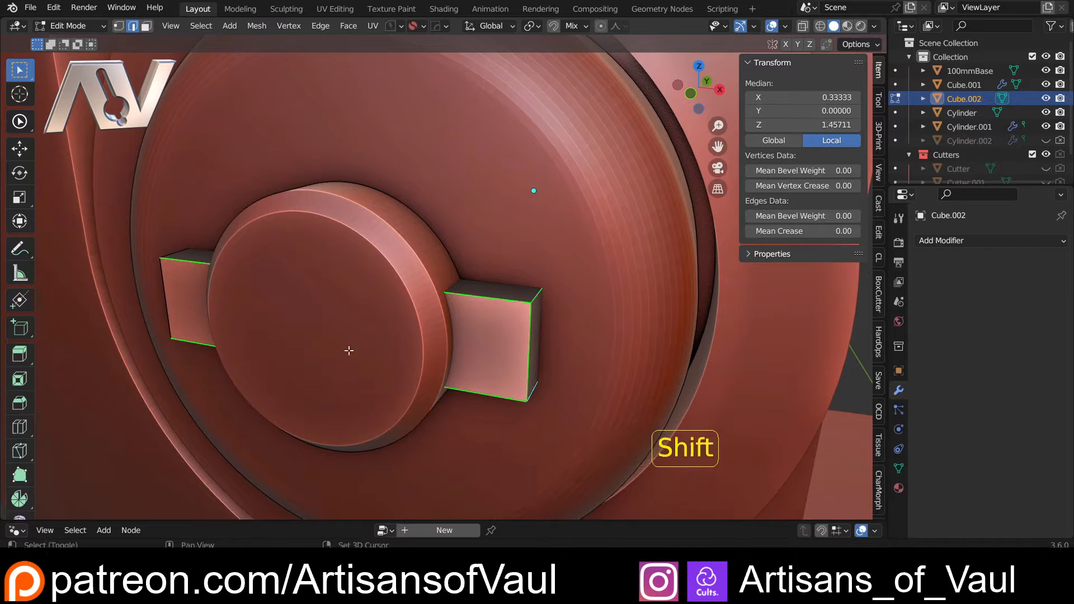
pyautogui.press('a')
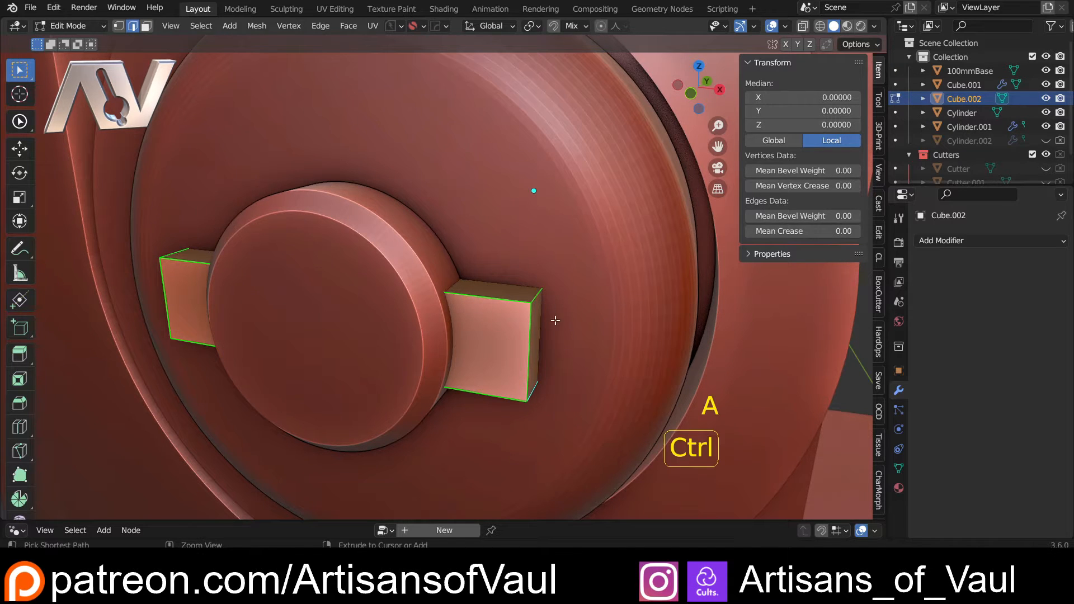
pyautogui.hotkey('ctrl', 'b')
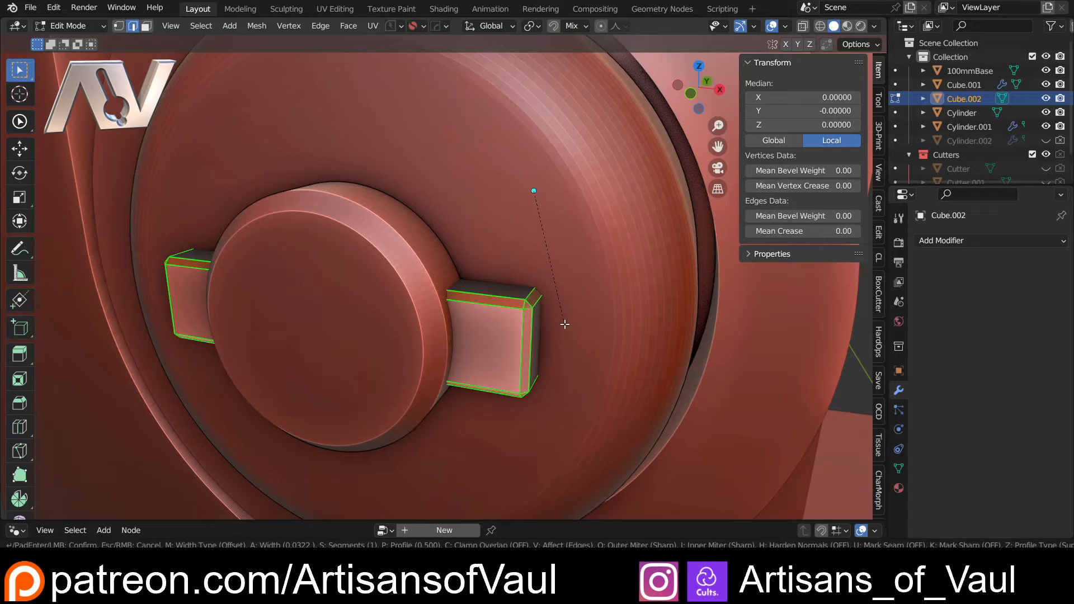
pyautogui.click(565, 324)
pyautogui.scroll(-5, 544, 204)
pyautogui.press('Tab')
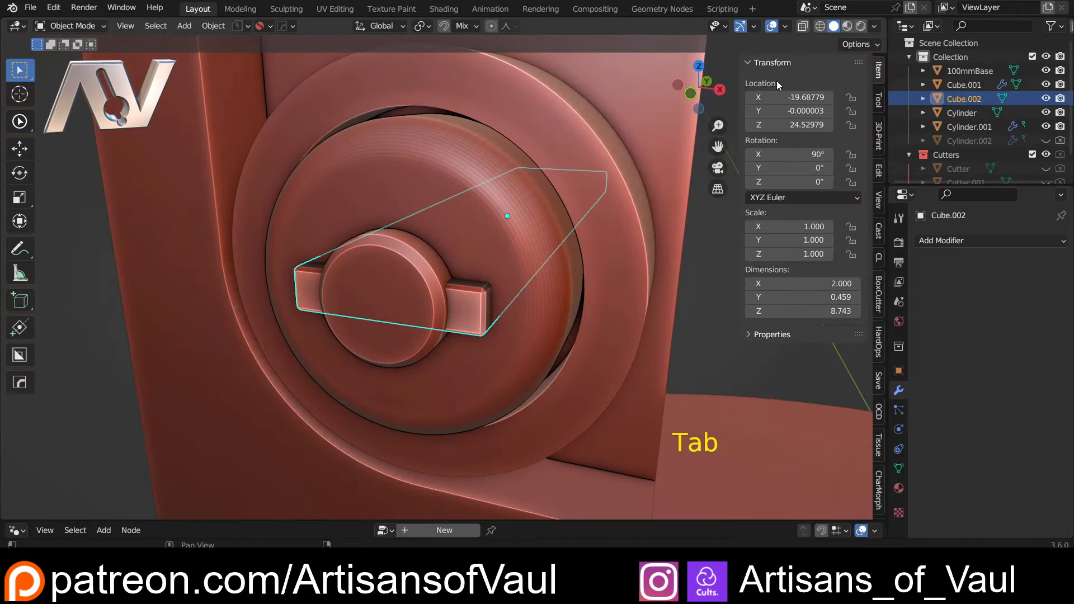
# Duplicate the bar in place and rotate the copy 90° in front view to form a cross behind the centre pin.
pyautogui.click(690, 93)
pyautogui.keyDown('shift'); pyautogui.moveTo(546, 298); pyautogui.dragTo(585, 281, button='middle'); pyautogui.keyUp('shift')
pyautogui.hotkey('shift', 'd')
pyautogui.press('r')
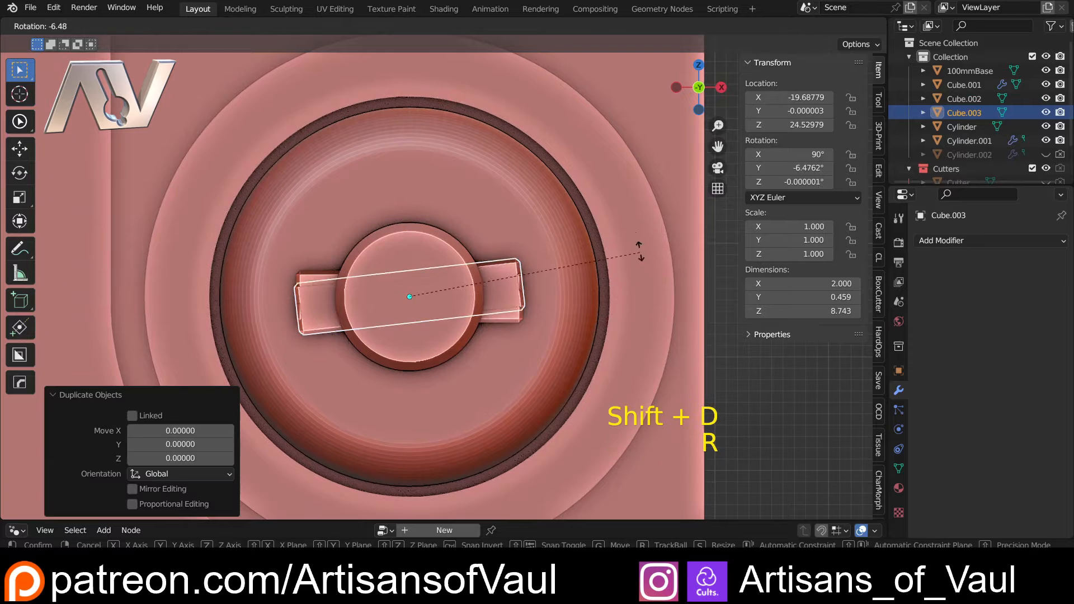
pyautogui.press('9')
pyautogui.press('0')
pyautogui.press('Return')
pyautogui.scroll(-3, 647, 350)
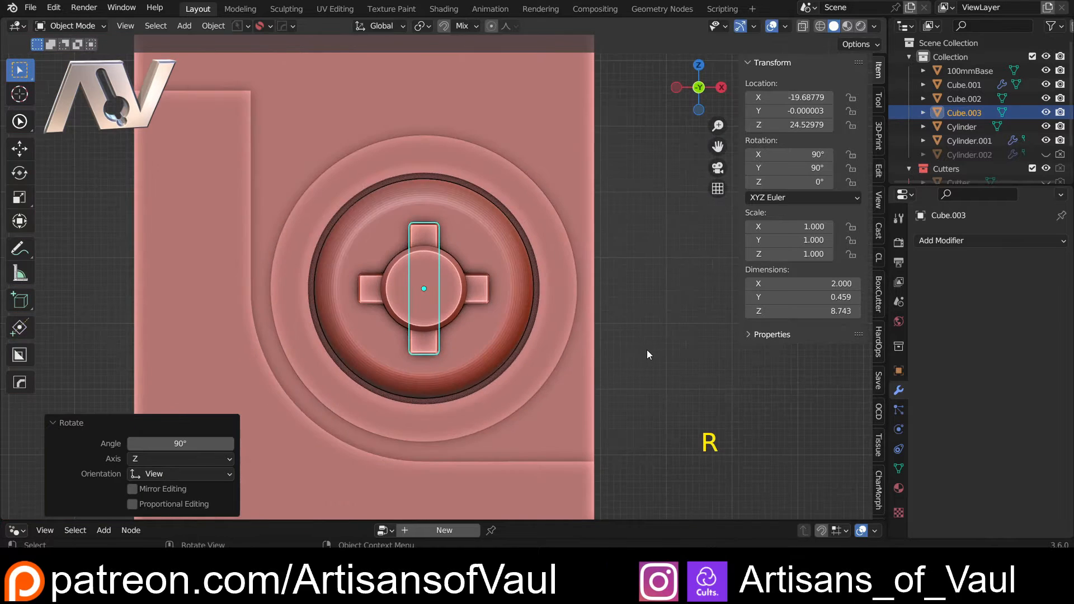
pyautogui.click(647, 350)
# Parent both crossed bars to the pivot cylinder.
pyautogui.scroll(-4, 632, 337)
pyautogui.moveTo(592, 303); pyautogui.dragTo(485, 326, button='middle')
pyautogui.scroll(4, 485, 326)
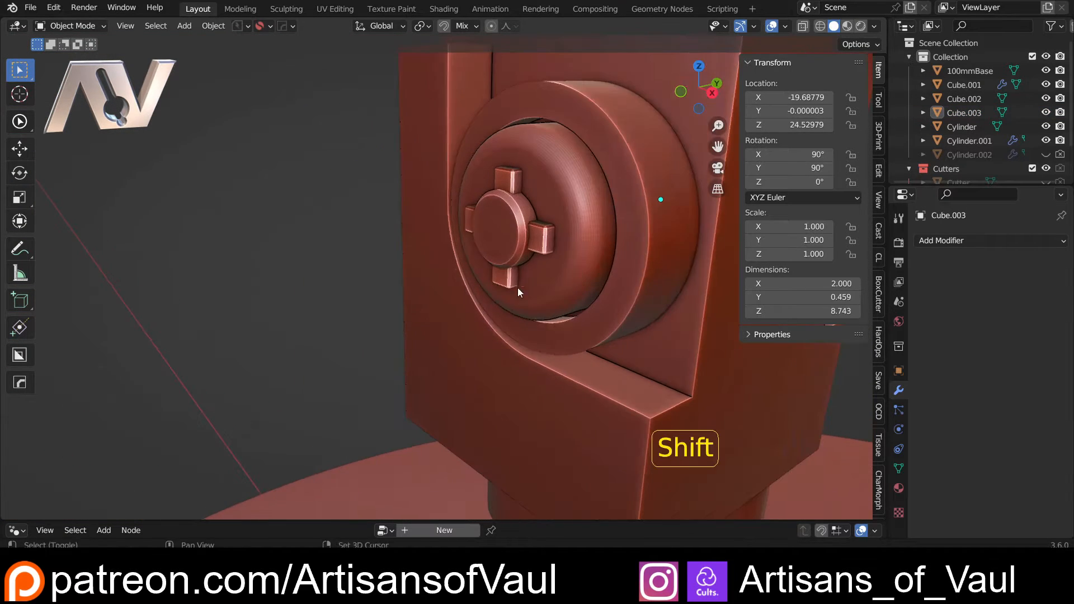
pyautogui.keyDown('shift'); pyautogui.moveTo(518, 287); pyautogui.dragTo(408, 302, button='middle'); pyautogui.keyUp('shift')
pyautogui.click(425, 258)
pyautogui.keyDown('shift'); pyautogui.click(399, 198); pyautogui.keyUp('shift')
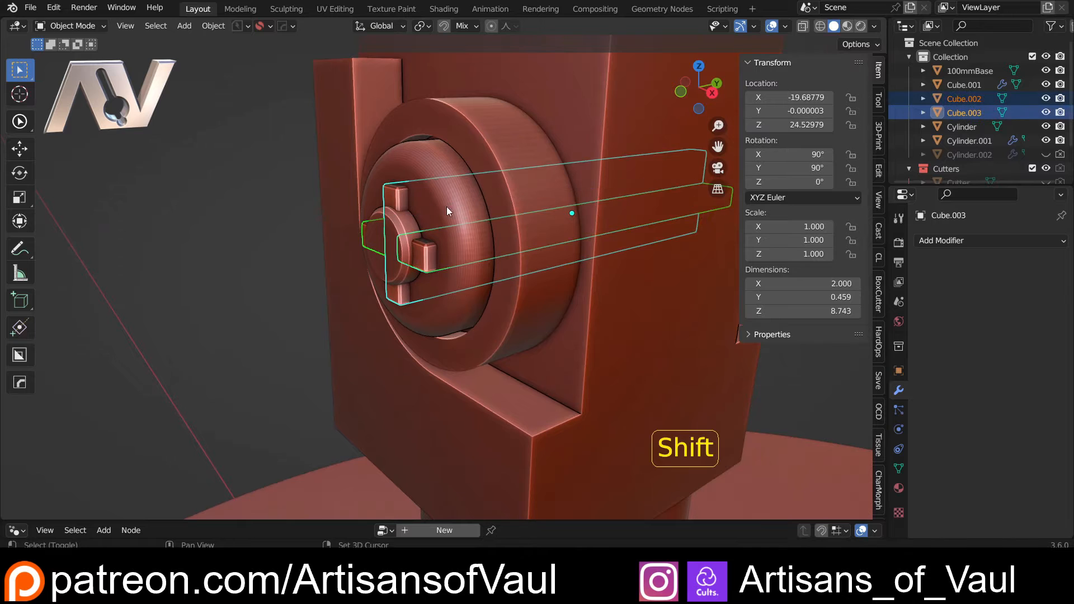
pyautogui.keyDown('shift'); pyautogui.click(482, 146); pyautogui.keyUp('shift')
pyautogui.moveTo(482, 145); pyautogui.dragTo(409, 236, button='middle')
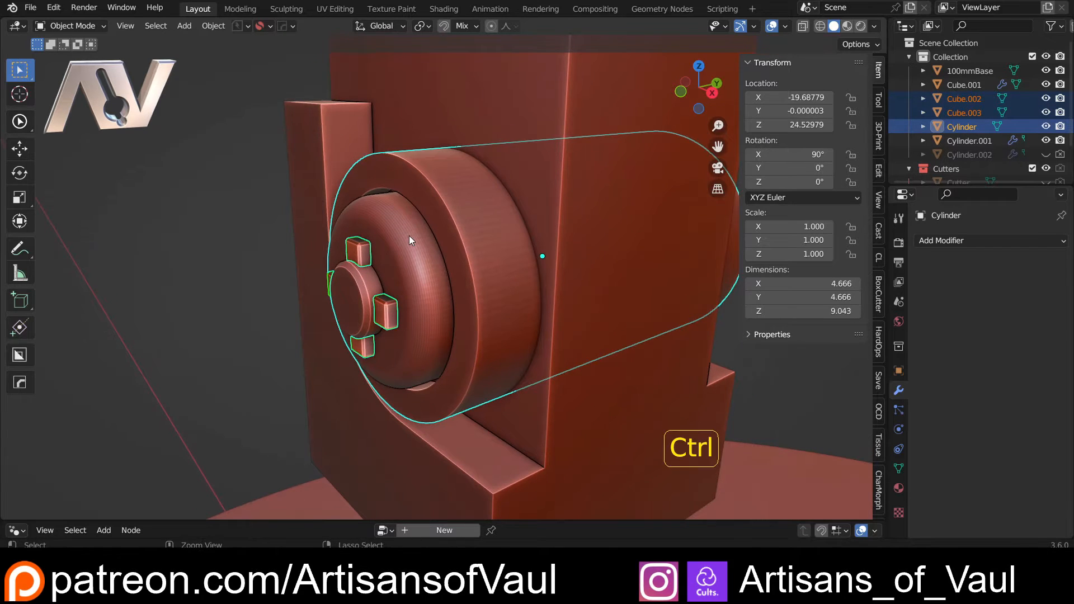
pyautogui.hotkey('ctrl', 'p')
pyautogui.click(408, 236)
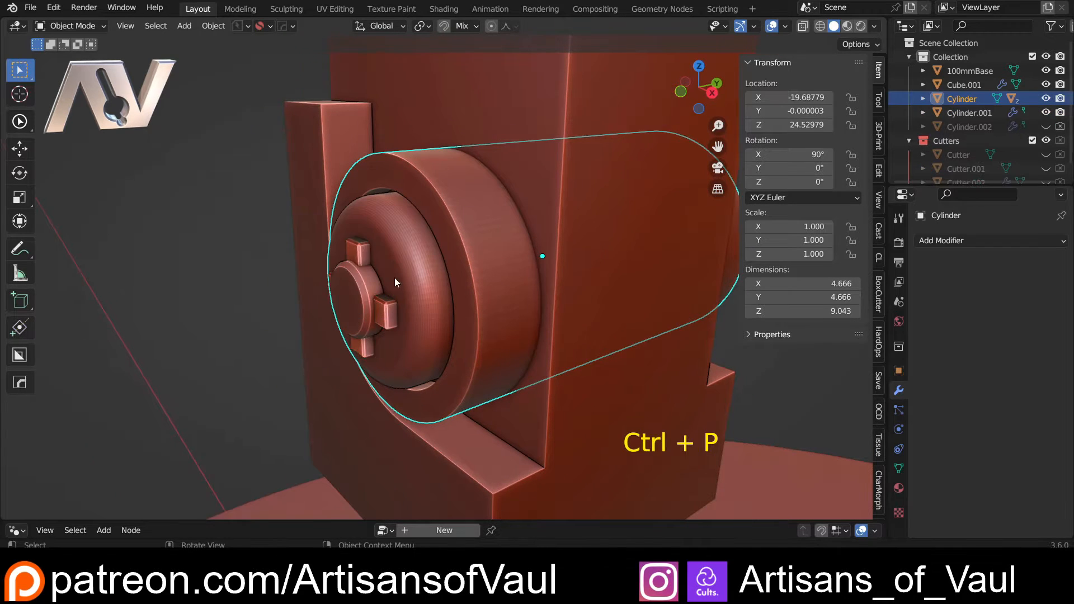
# Try moving the pivot cylinder to check that the parented bars follow it.
pyautogui.press('KP_1')
pyautogui.press('g')
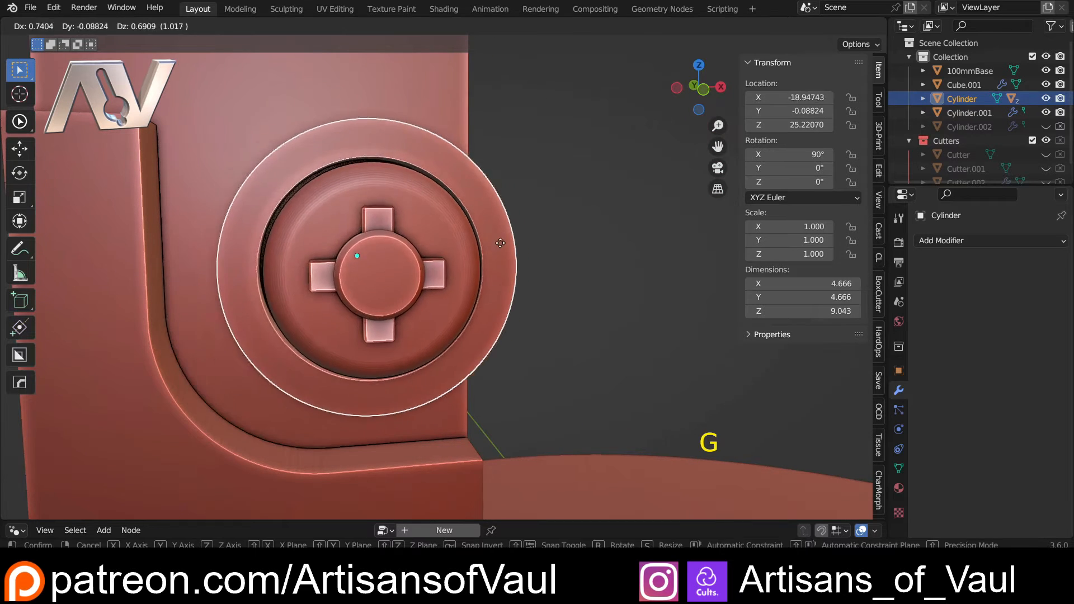
pyautogui.rightClick(476, 230)
# Examine the shading of the crossed bars around the centre pin from several angles.
pyautogui.scroll(-4, 418, 233)
pyautogui.keyDown('shift'); pyautogui.moveTo(418, 234); pyautogui.dragTo(452, 286, button='middle'); pyautogui.keyUp('shift')
pyautogui.moveTo(452, 286); pyautogui.dragTo(263, 255, button='middle')
pyautogui.scroll(3, 263, 255)
pyautogui.moveTo(263, 255); pyautogui.dragTo(474, 297, button='middle')
pyautogui.scroll(4, 518, 203)
pyautogui.scroll(-2, 478, 239)
pyautogui.scroll(4, 454, 278)
pyautogui.scroll(-3, 538, 197)
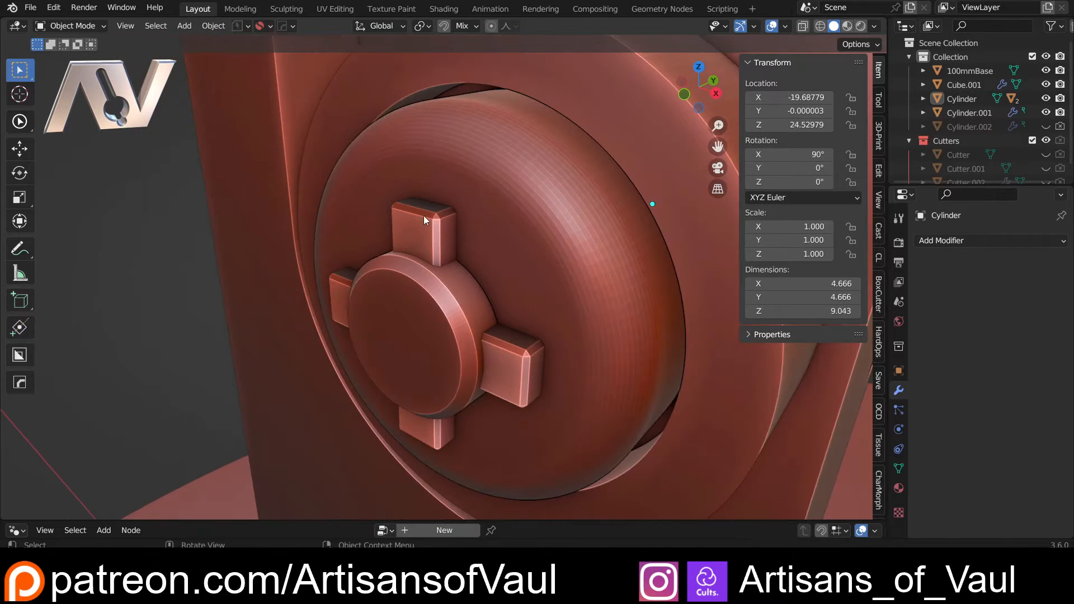
# Recalculate the outward normals of both crossed bars, checking them with the Face Orientation overlay and hiding it when done.
pyautogui.click(785, 25)
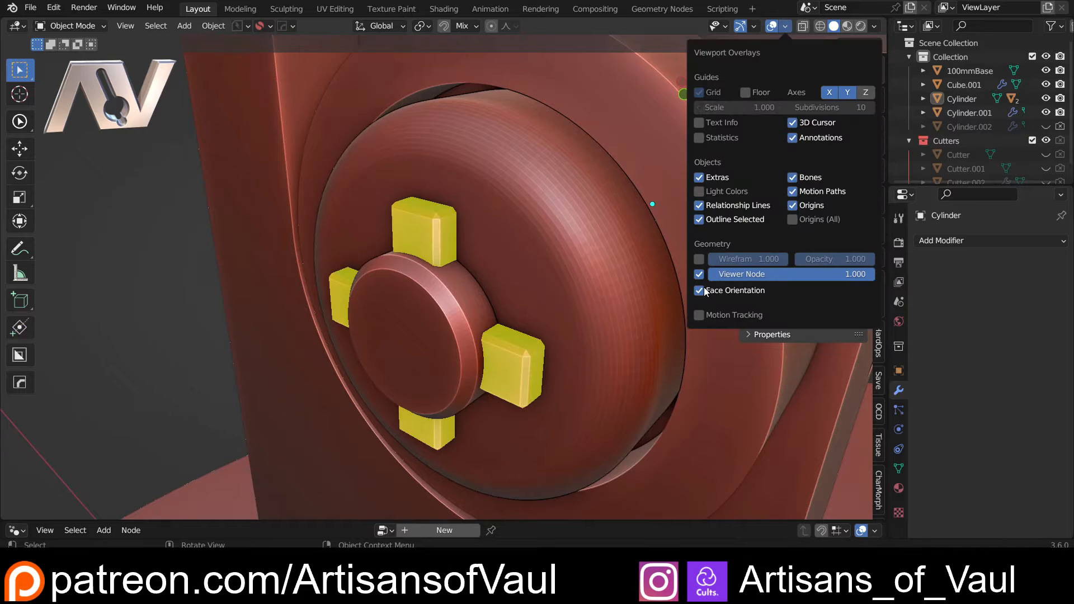
pyautogui.click(425, 233)
pyautogui.press('Tab')
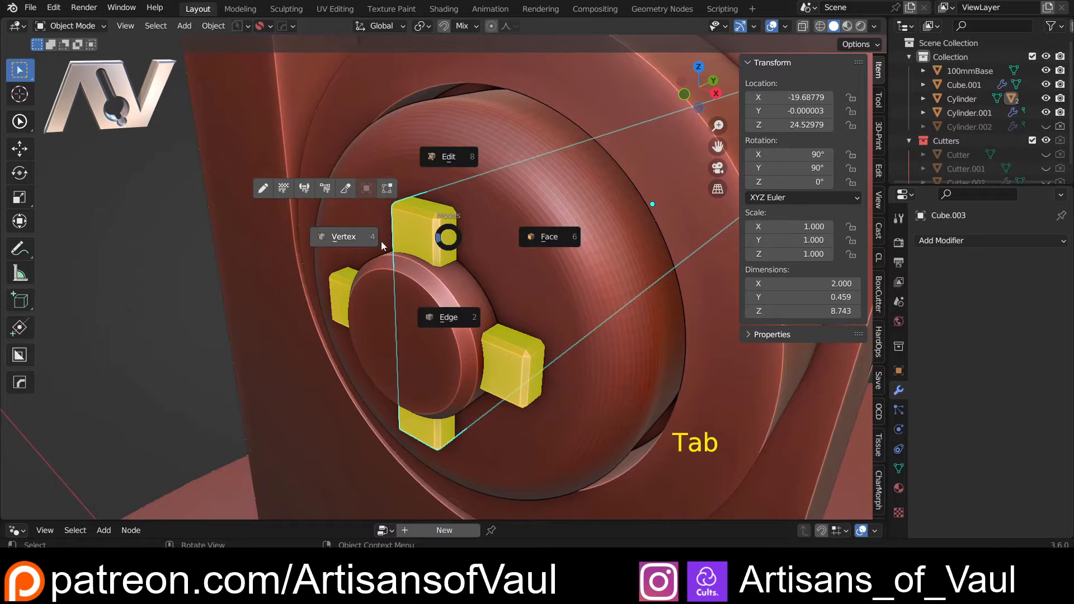
pyautogui.keyDown('shift'); pyautogui.click(522, 354); pyautogui.keyUp('shift')
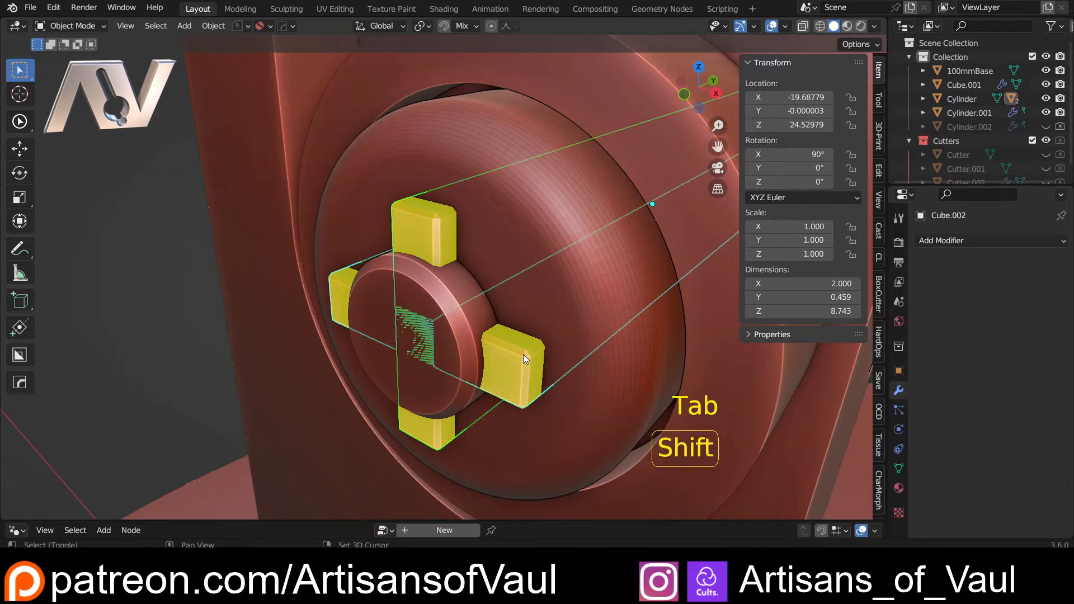
pyautogui.press('Tab')
pyautogui.click(417, 333)
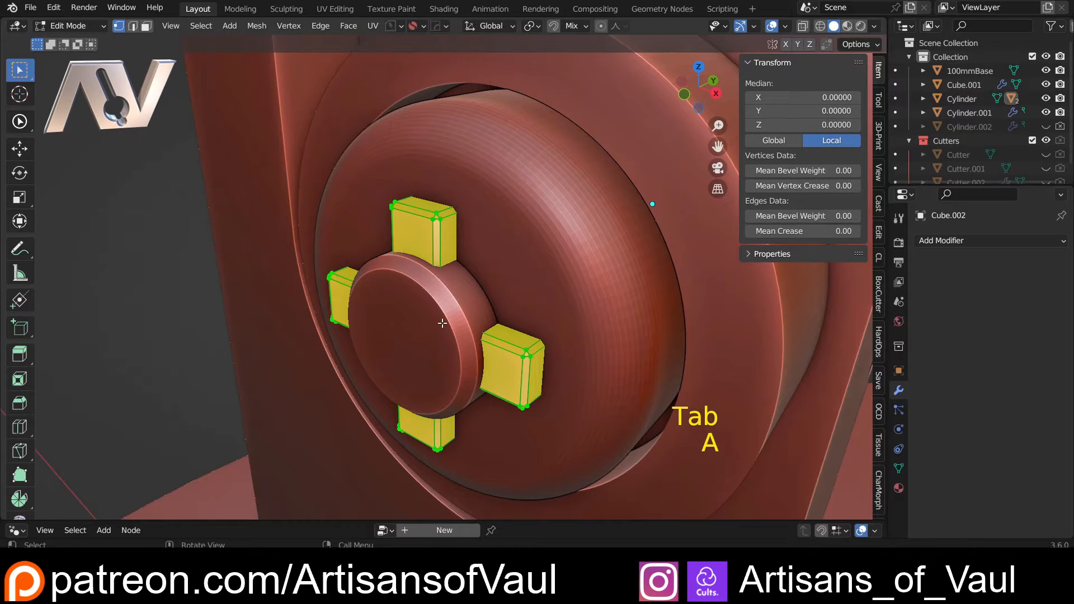
pyautogui.hotkey('shift', 'n')
pyautogui.press('Tab')
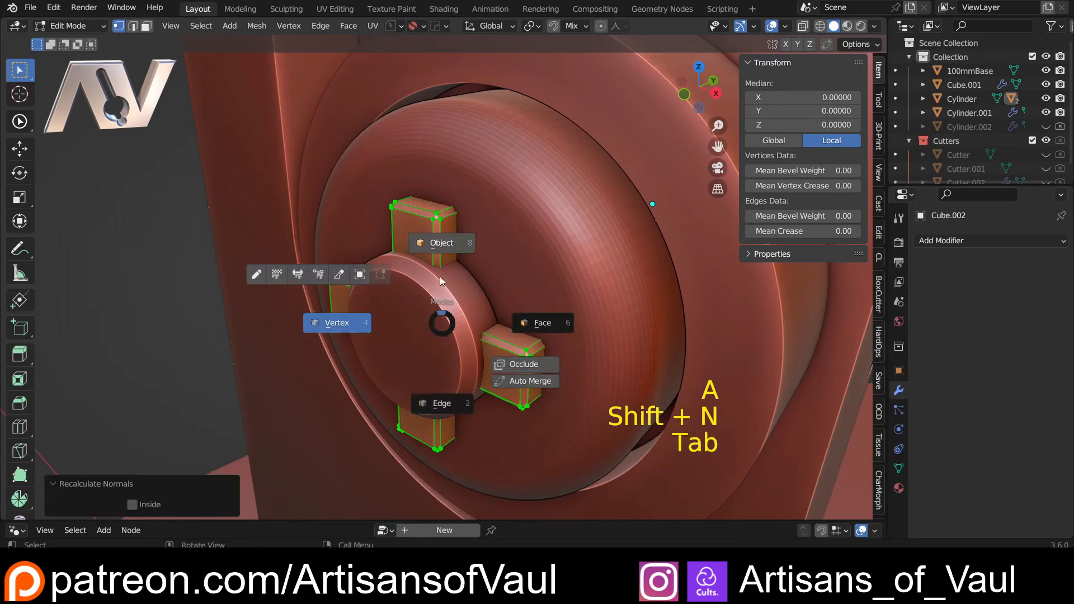
pyautogui.click(439, 243)
pyautogui.click(785, 26)
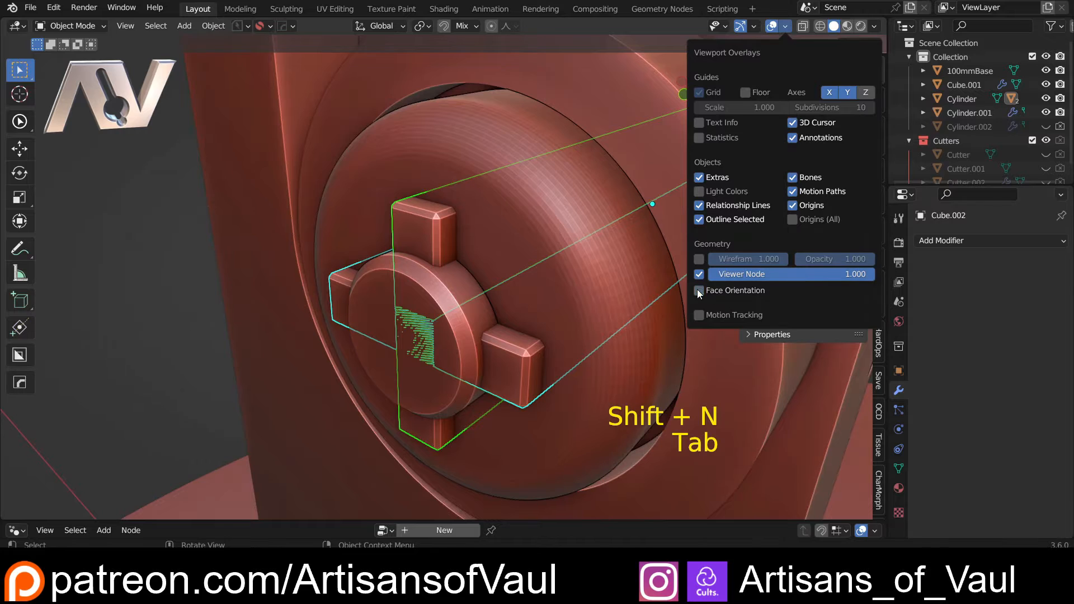
# Look over the upper block with its pivot detail, ending in a straight front view.
pyautogui.scroll(-5, 408, 324)
pyautogui.click(283, 337)
pyautogui.moveTo(283, 337); pyautogui.dragTo(255, 281, button='middle')
pyautogui.scroll(-4, 244, 280)
pyautogui.scroll(5, 414, 321)
pyautogui.keyDown('shift'); pyautogui.moveTo(337, 303); pyautogui.dragTo(499, 294, button='middle'); pyautogui.keyUp('shift')
pyautogui.click(705, 92)
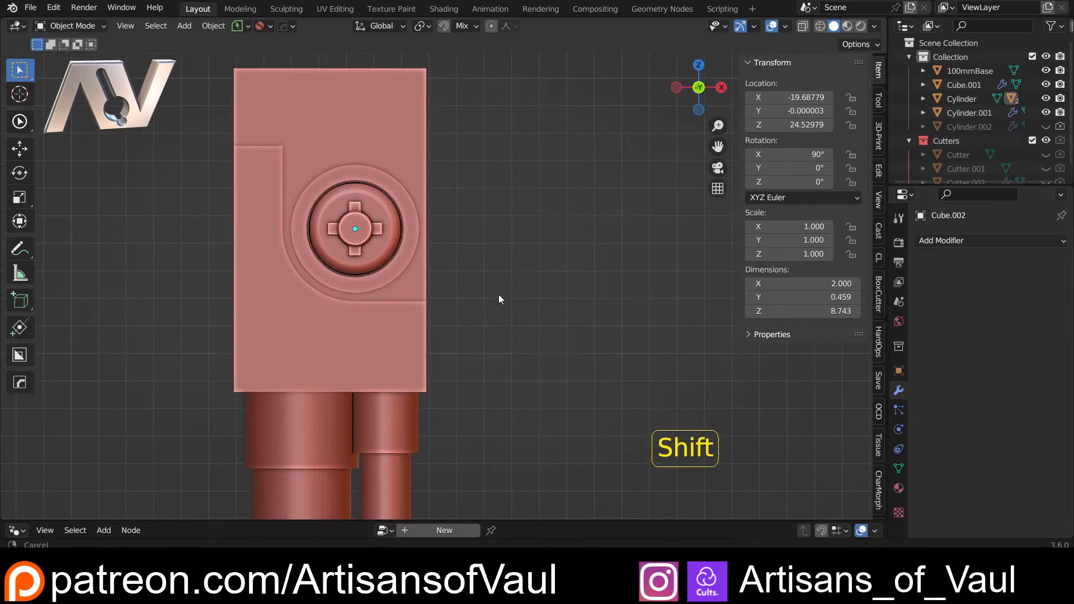
# Add a quad sphere to the scene and align its location and rotation to the pivot cylinder.
pyautogui.scroll(-3, 595, 321)
pyautogui.hotkey('shift', 'a')
pyautogui.moveTo(555, 255)
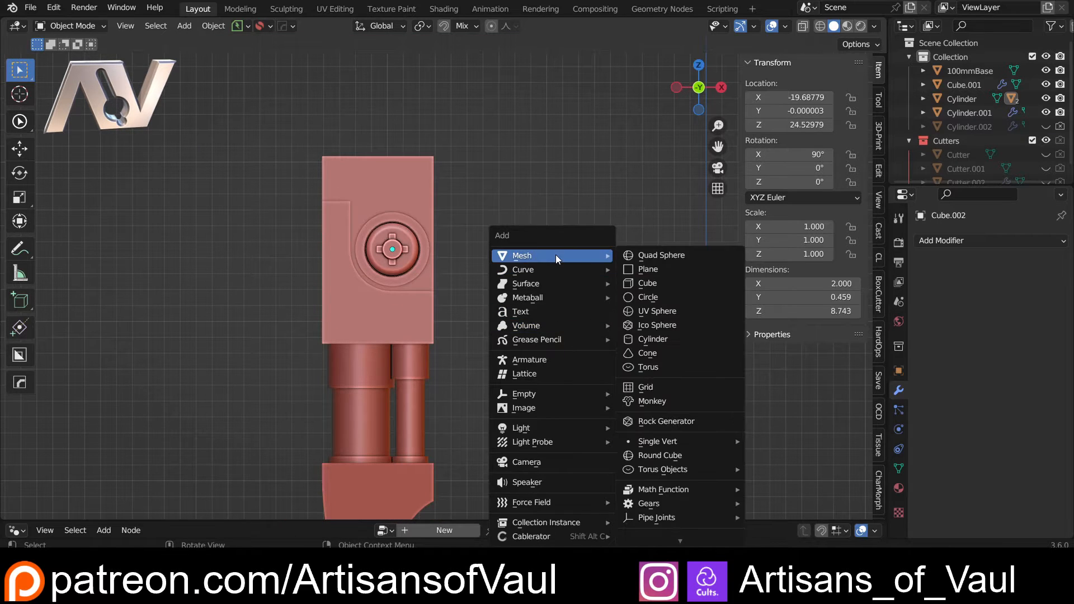
pyautogui.click(649, 259)
pyautogui.scroll(-4, 559, 320)
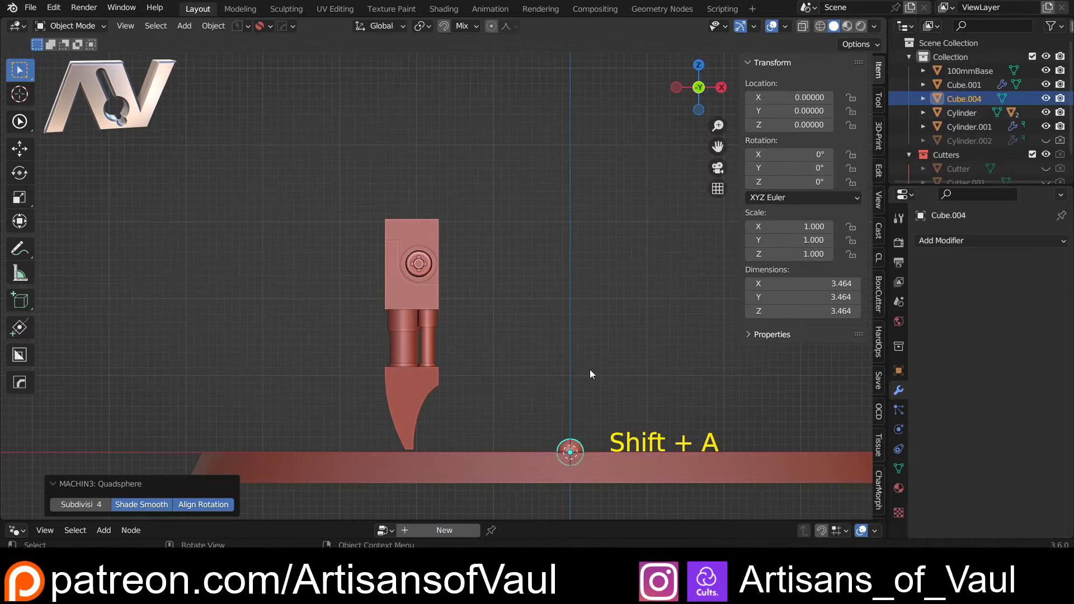
pyautogui.keyDown('shift'); pyautogui.click(431, 261); pyautogui.keyUp('shift')
pyautogui.hotkey('alt', 'a')
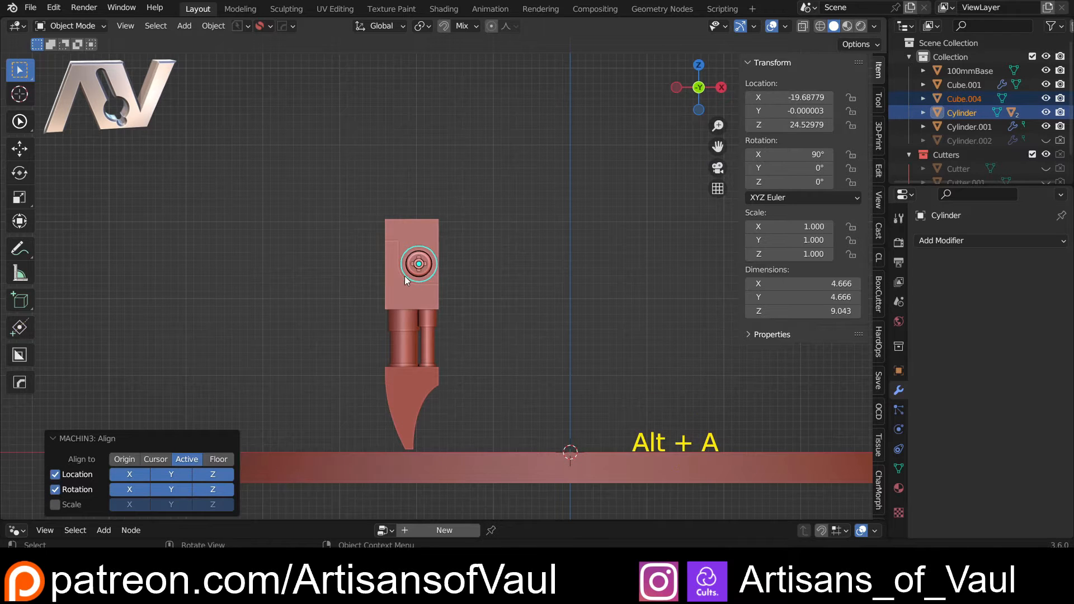
# Set the new quad sphere's dimensions to 0.6 on all three axes.
pyautogui.hotkey('shift', 'z')
pyautogui.hotkey('shift', 'z')
pyautogui.click(962, 85)
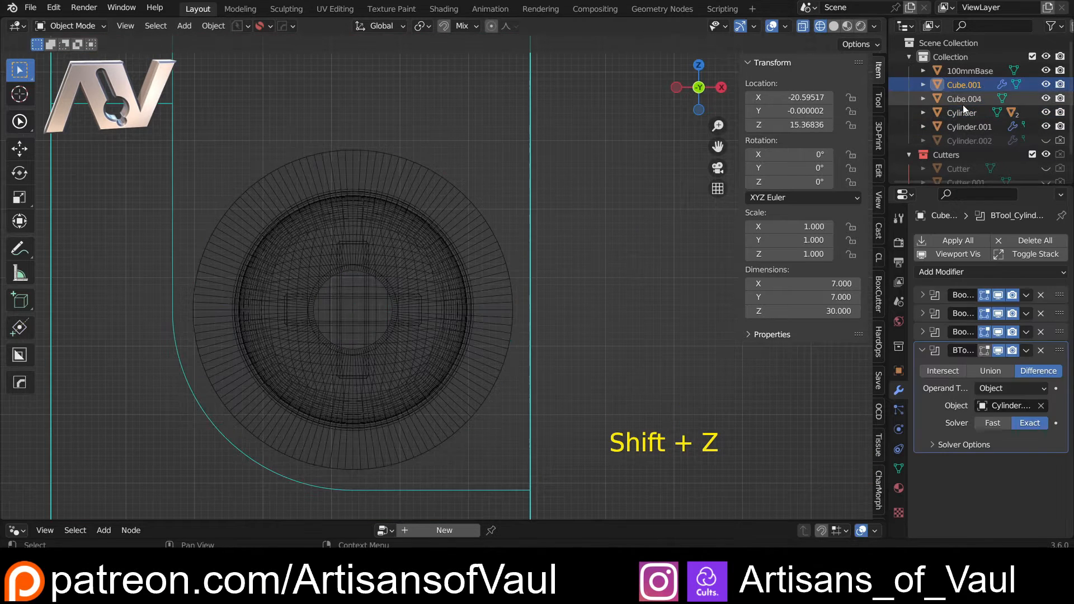
pyautogui.click(962, 99)
pyautogui.hotkey('shift', 'z')
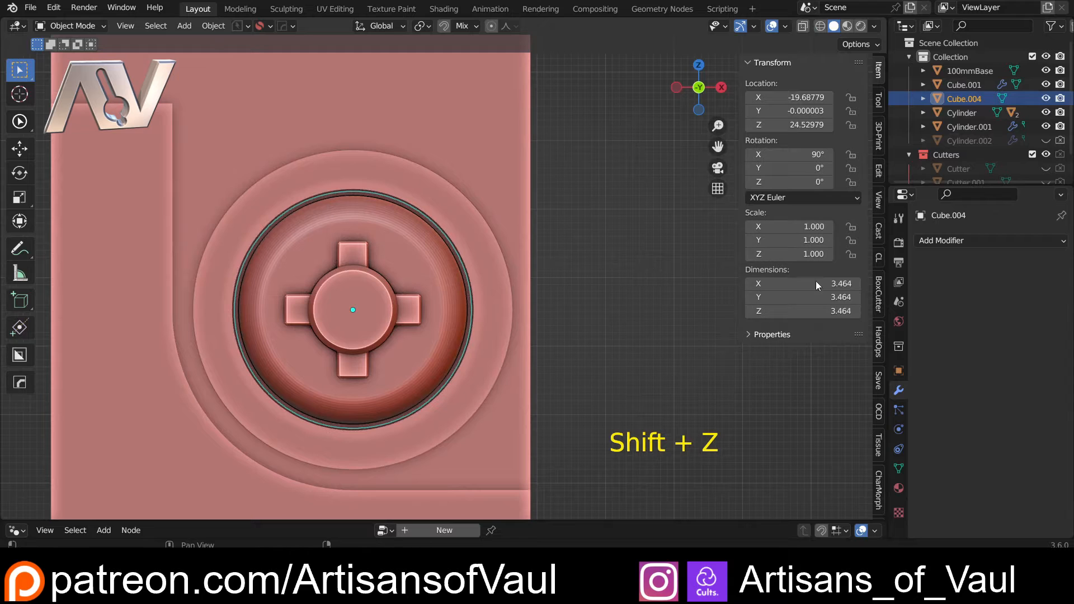
pyautogui.moveTo(822, 284); pyautogui.dragTo(822, 311)
pyautogui.write('0.8')
pyautogui.press('Return')
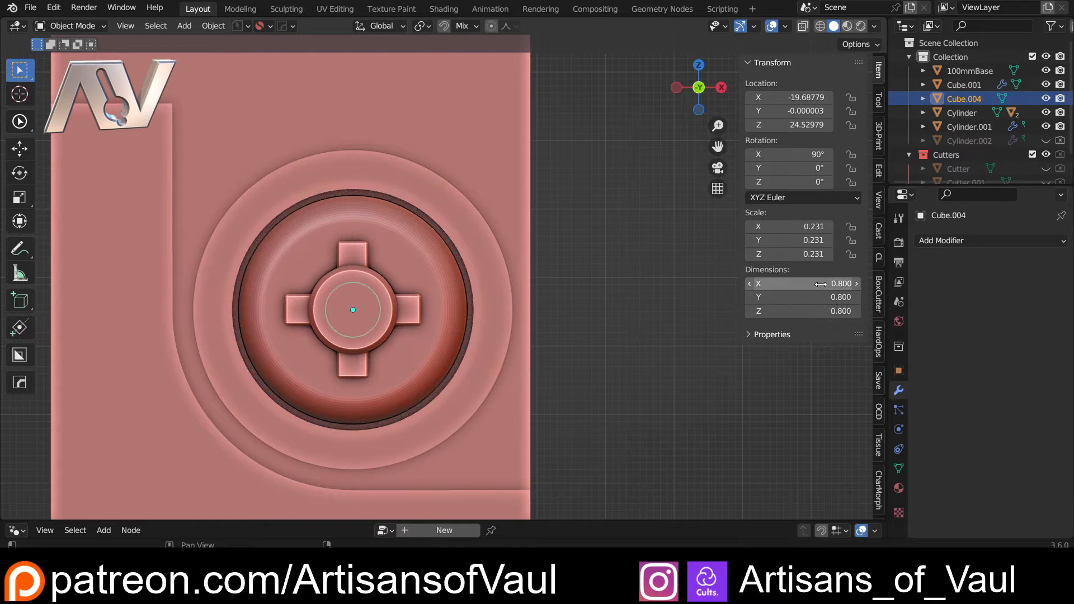
pyautogui.moveTo(808, 283); pyautogui.dragTo(810, 311)
pyautogui.write('0.6')
pyautogui.press('Return')
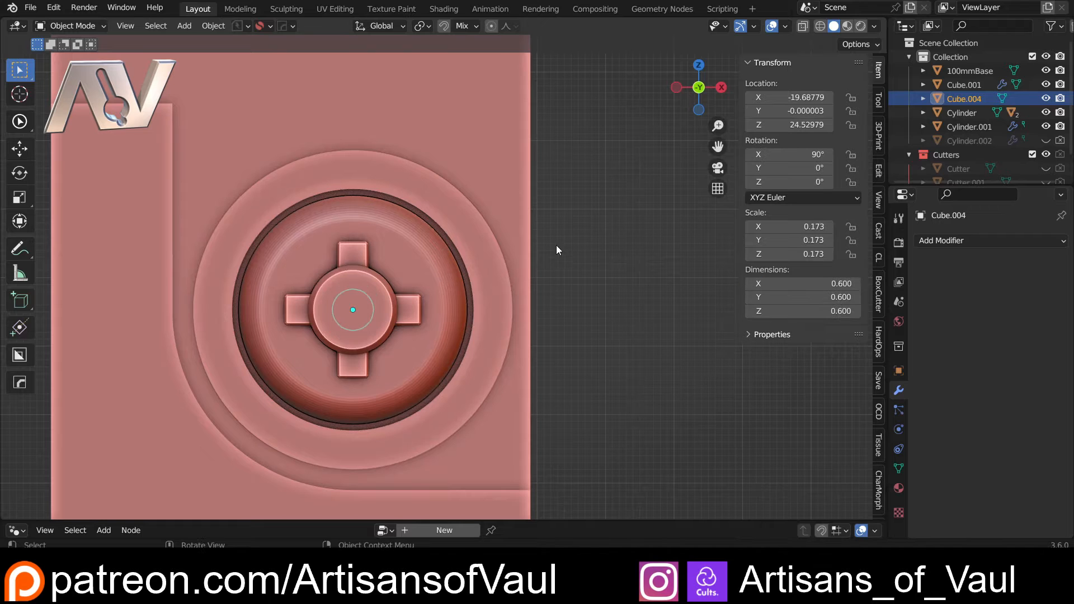
# Move the sphere about -4.144 along the Y axis so it sits at the pivot's outer boss face.
pyautogui.scroll(2, 438, 309)
pyautogui.click(722, 87)
pyautogui.press('g')
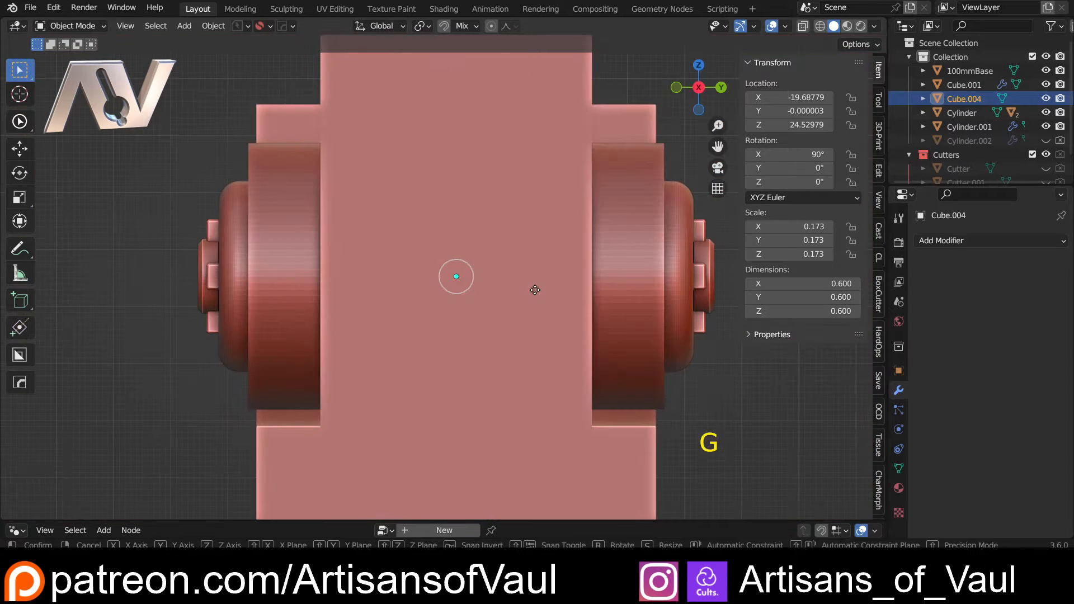
pyautogui.press('y')
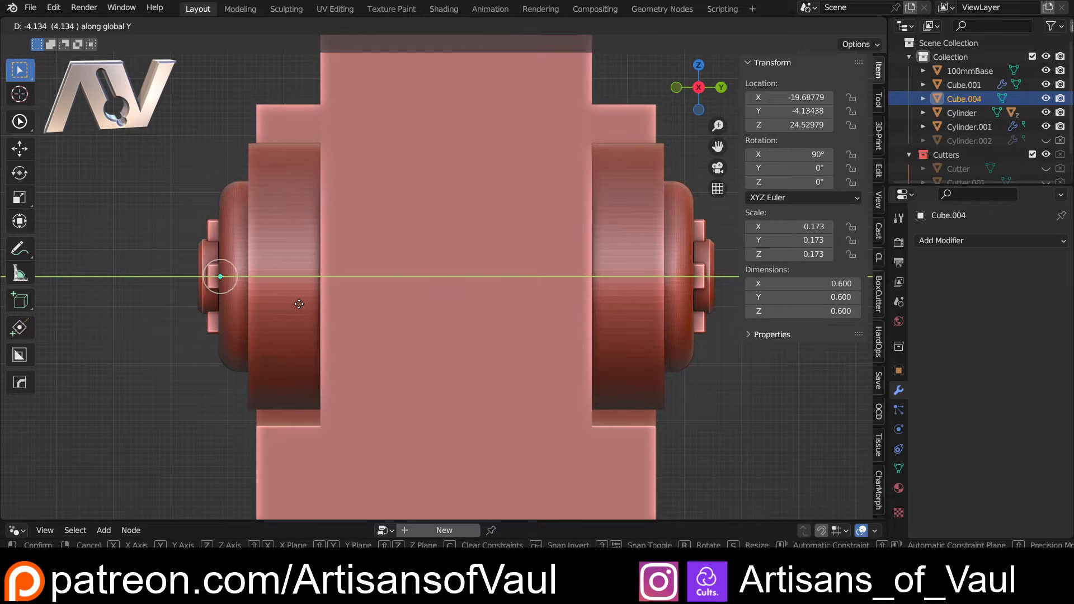
pyautogui.click(298, 305)
# Create a HardOps Radial Array of the sphere around the pin with 4 segments and a displacement of 0.950.
pyautogui.click(676, 87)
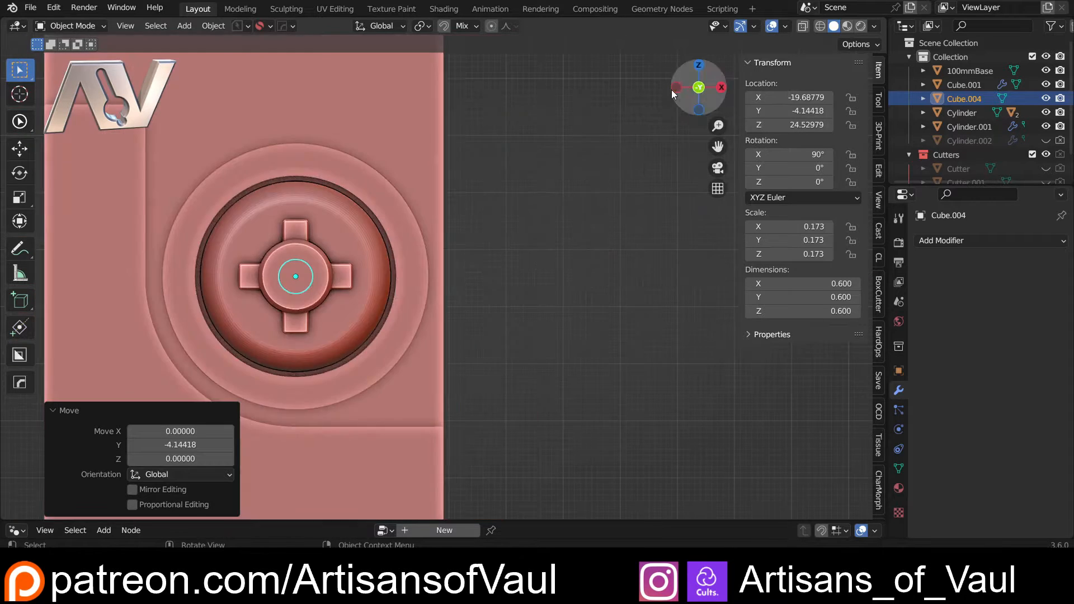
pyautogui.scroll(4, 431, 243)
pyautogui.press('q')
pyautogui.moveTo(442, 377)
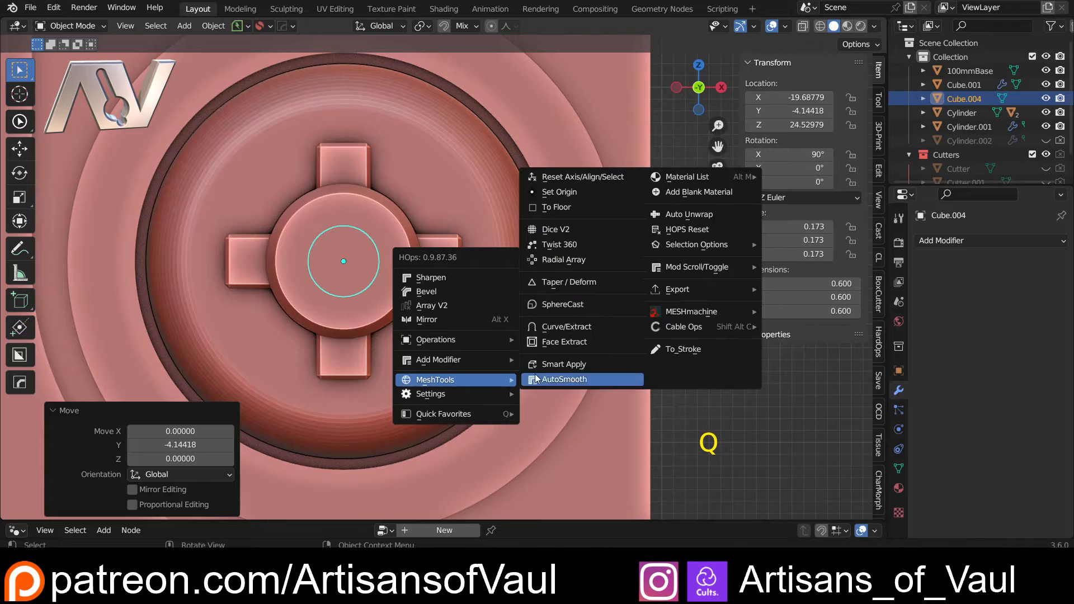
pyautogui.click(566, 259)
pyautogui.scroll(-5, 630, 246)
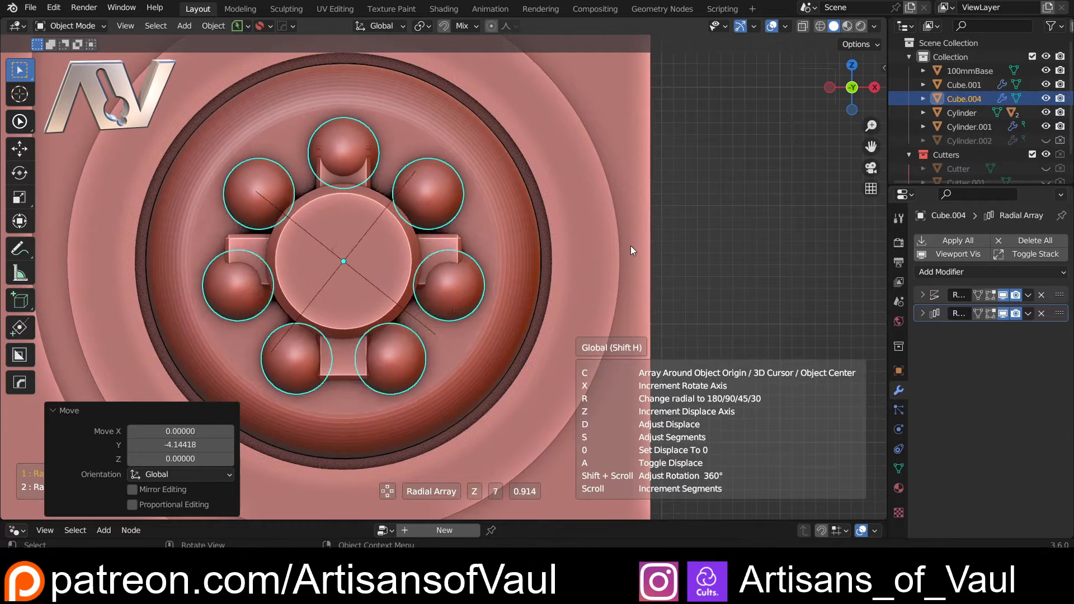
pyautogui.scroll(1, 630, 246)
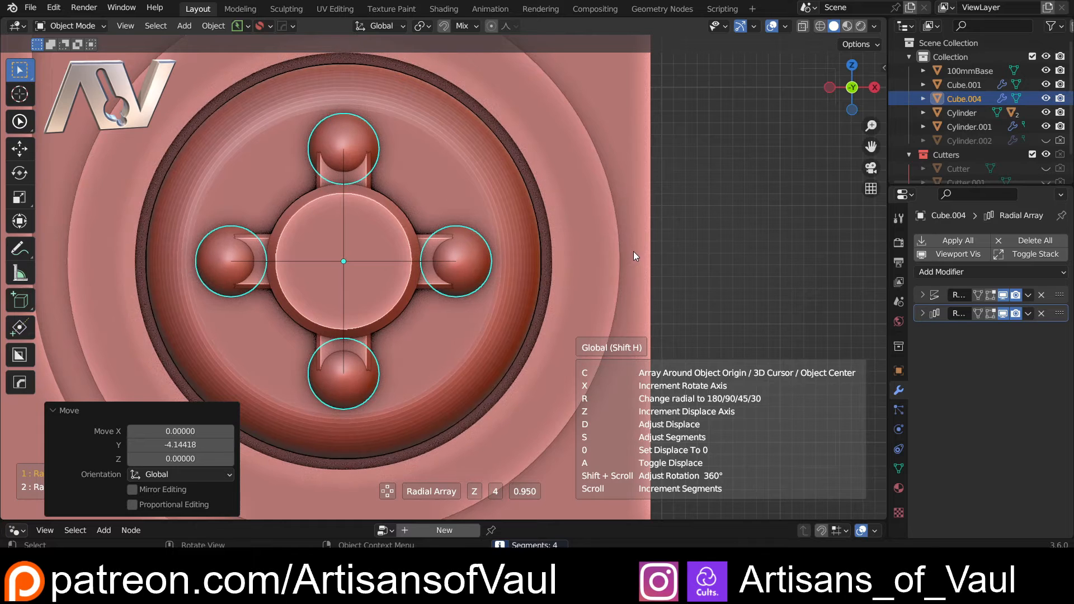
pyautogui.click(633, 250)
# Rotate the arrayed spheres by 45° in front view so they sit between the arms of the crossed bars.
pyautogui.press('n')
pyautogui.press('r')
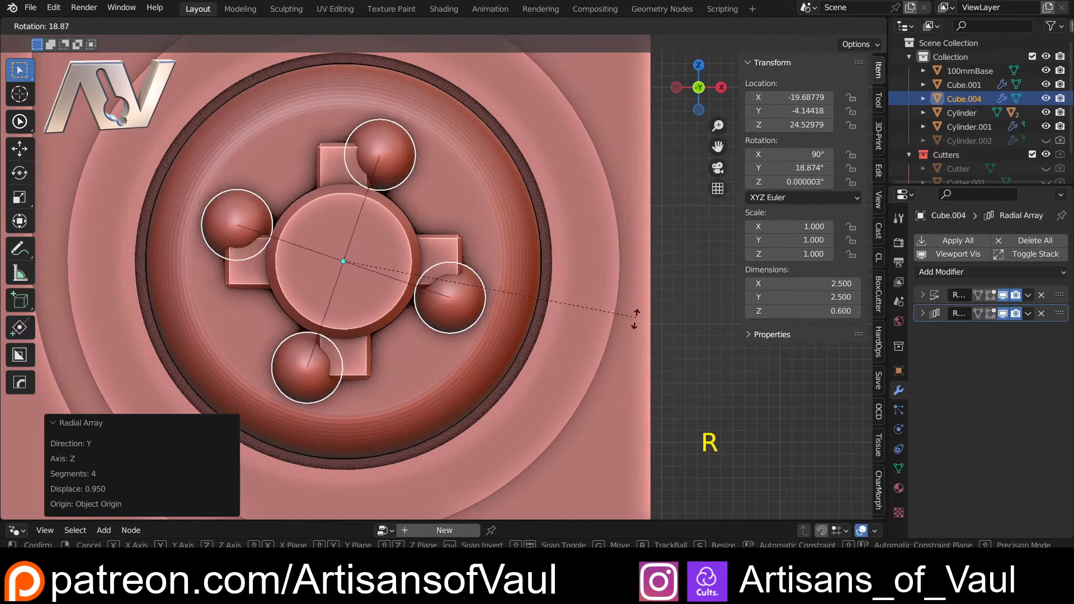
pyautogui.write('45')
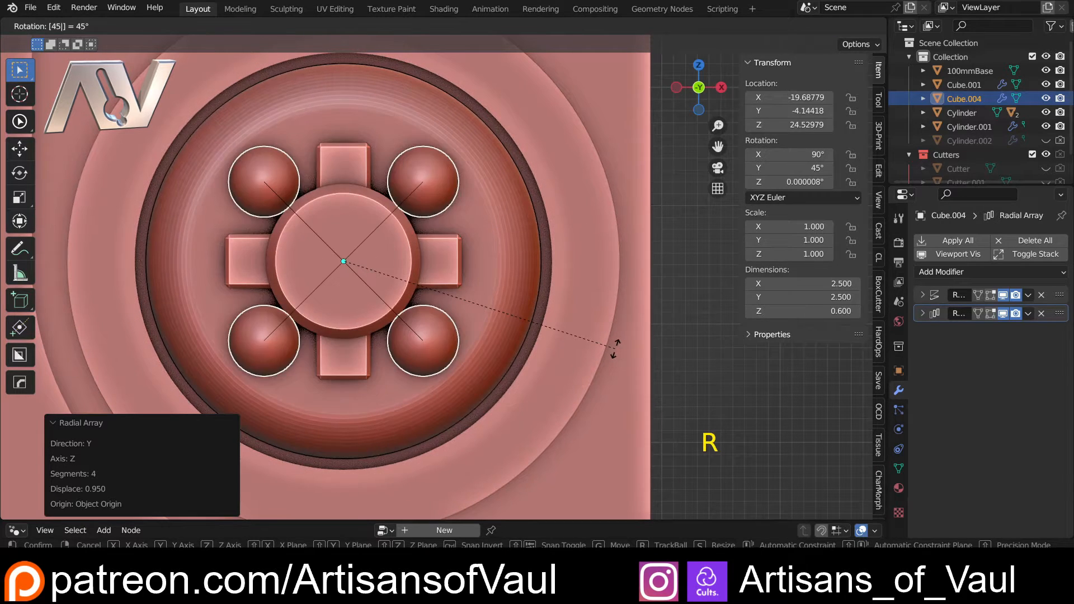
pyautogui.press('Return')
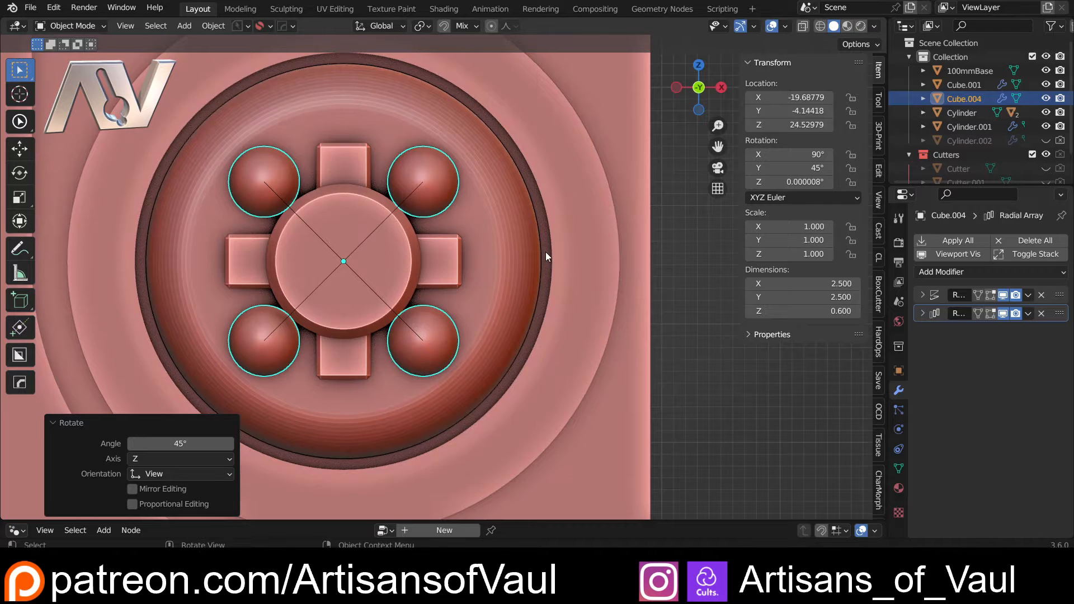
pyautogui.scroll(-2, 545, 252)
pyautogui.scroll(2, 542, 257)
pyautogui.press('Tab')
pyautogui.press('Tab')
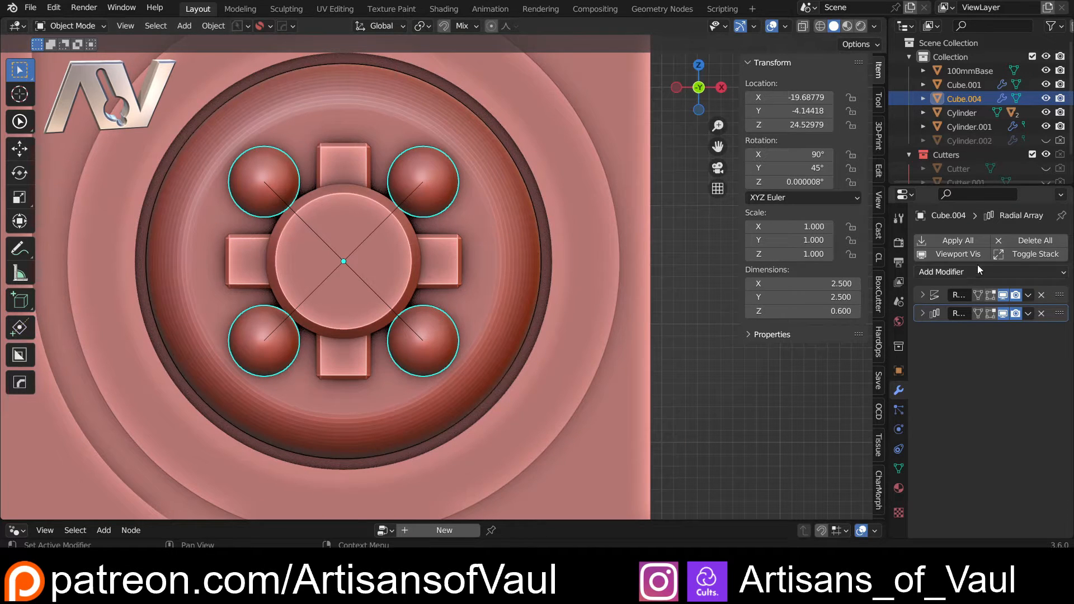
# With the radial array's display temporarily off, set the sphere's X and Y dimensions to 0.4 and its displace strength to 1.550.
pyautogui.click(1003, 315)
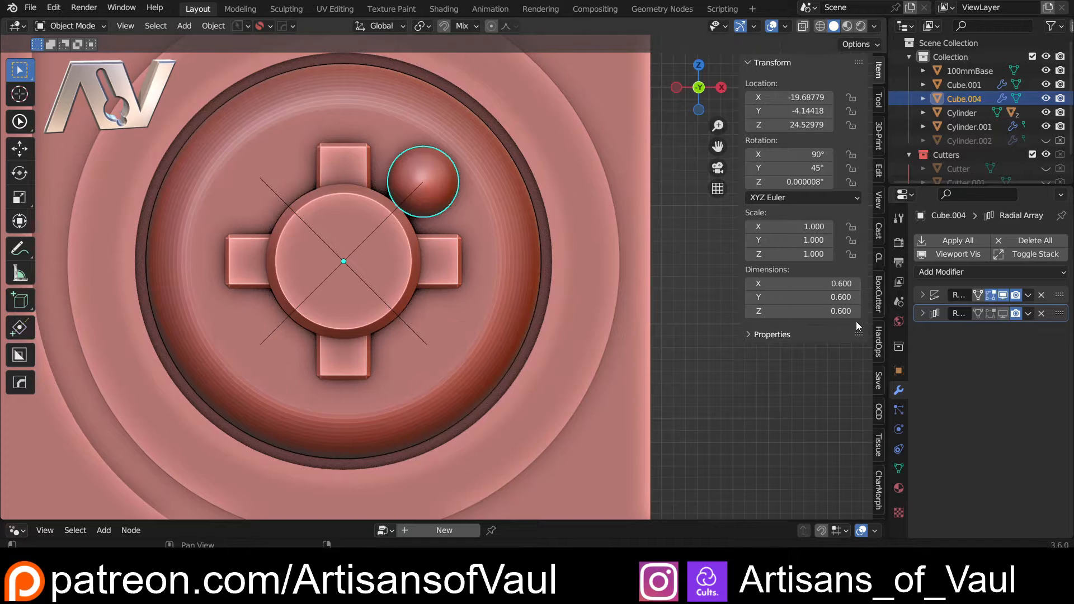
pyautogui.moveTo(839, 283); pyautogui.dragTo(839, 297)
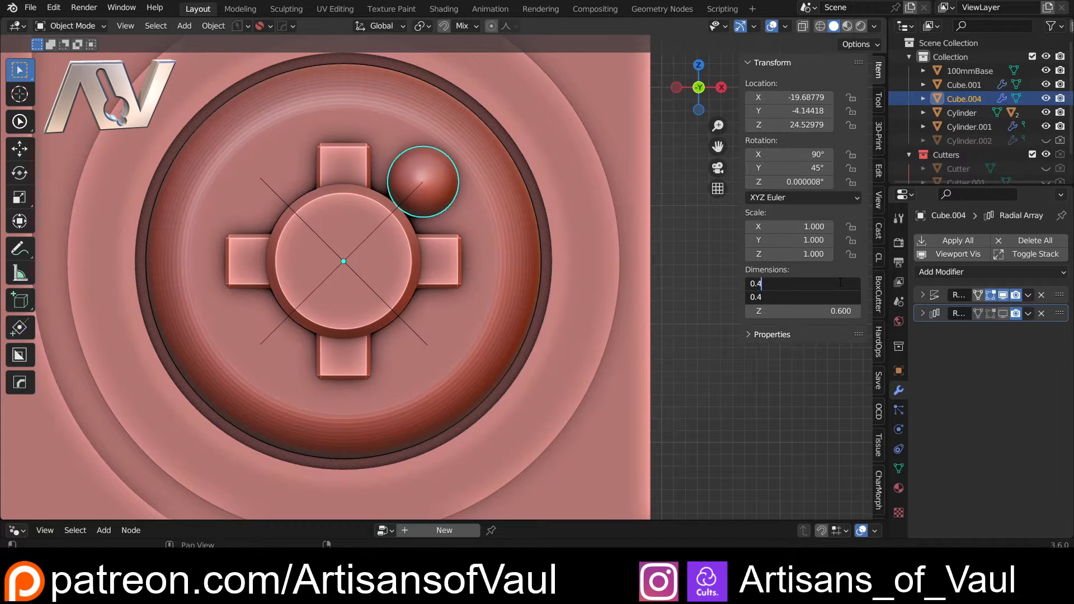
pyautogui.press('Return')
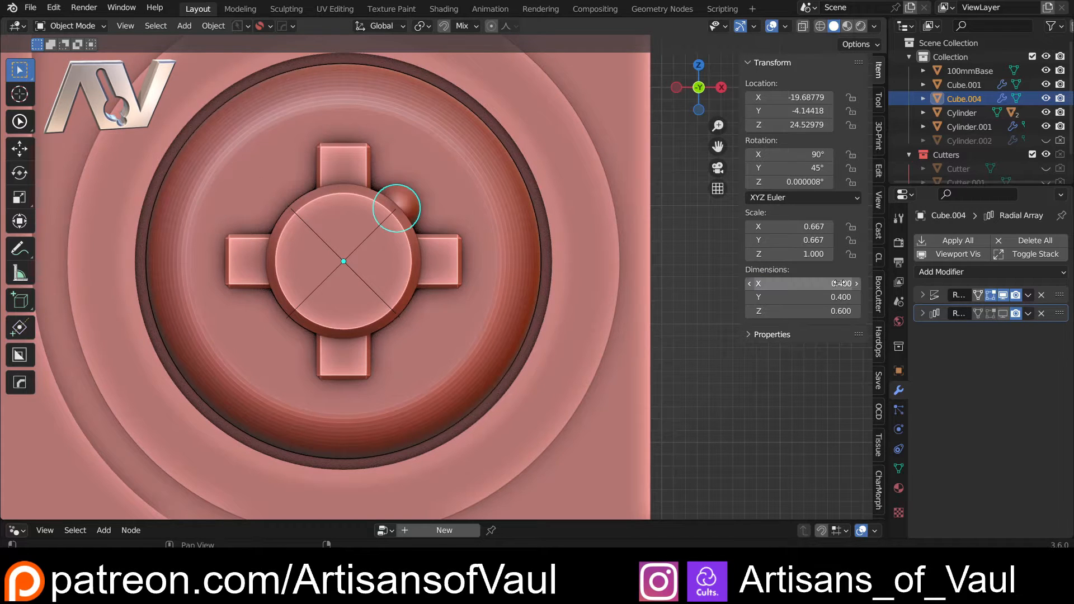
pyautogui.click(922, 295)
pyautogui.moveTo(997, 398); pyautogui.dragTo(1046, 398)
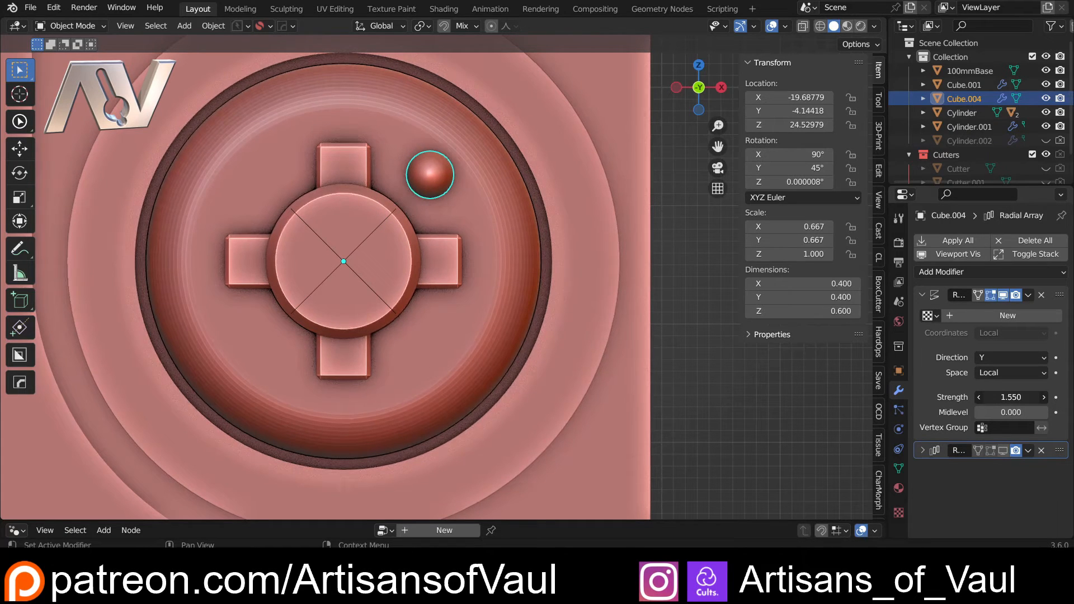
pyautogui.click(1004, 451)
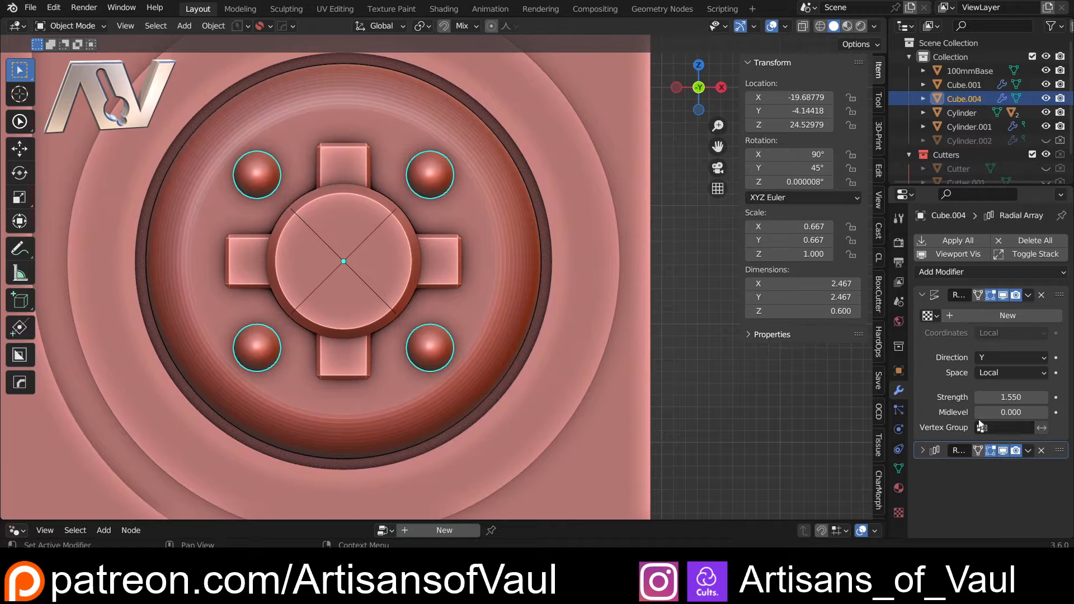
# Set the spheres' displace strength to 1.450 and check their spacing around the pin.
pyautogui.scroll(-7, 535, 258)
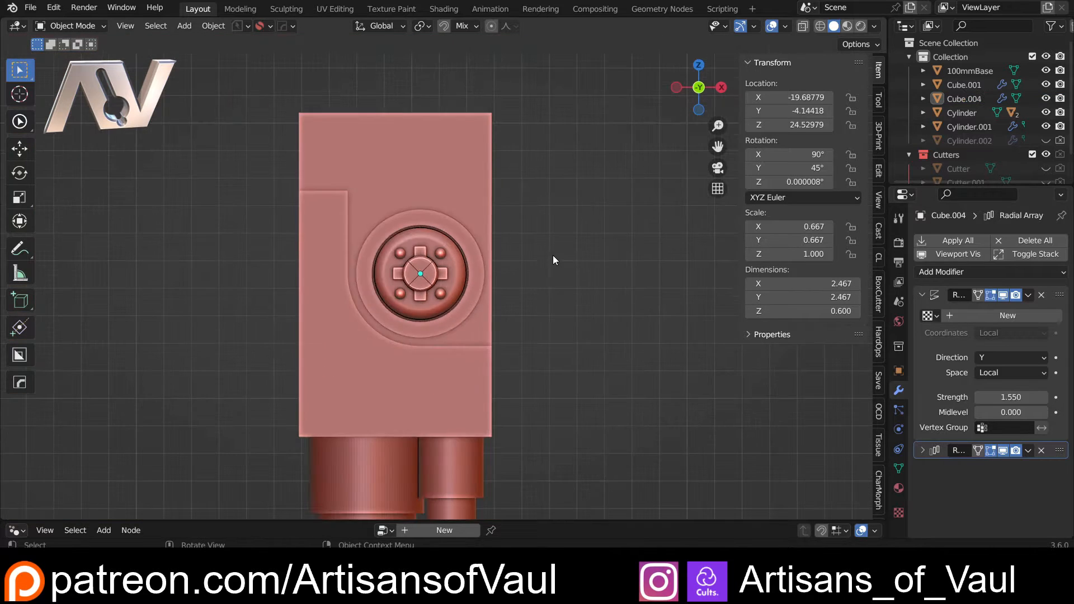
pyautogui.scroll(4, 552, 255)
pyautogui.scroll(3, 734, 328)
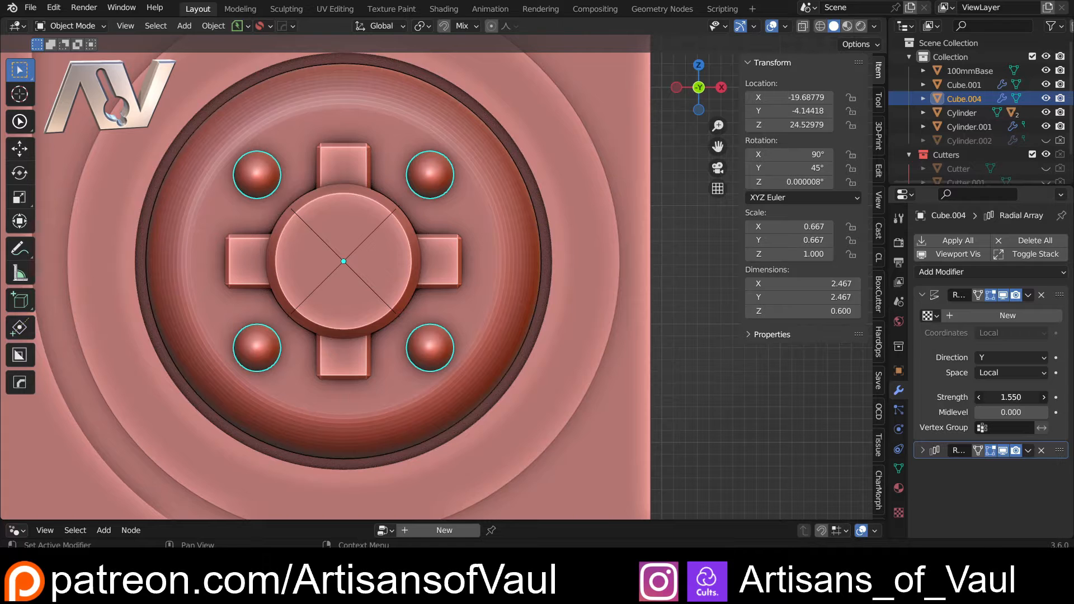
pyautogui.moveTo(1011, 397); pyautogui.dragTo(1009, 397)
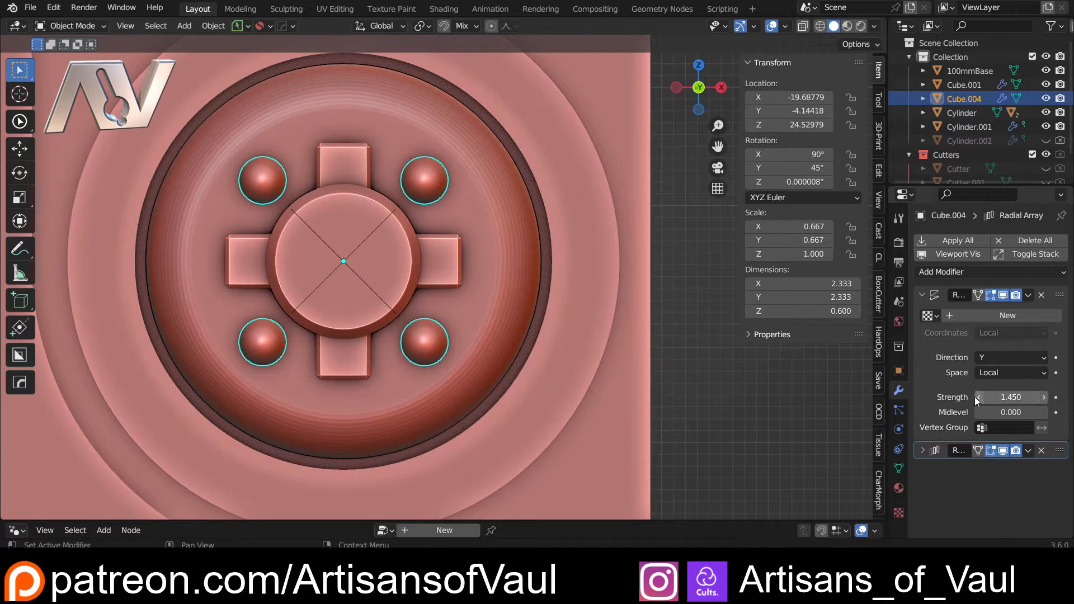
pyautogui.scroll(-5, 669, 301)
pyautogui.click(572, 279)
pyautogui.hotkey('shift', 'z')
pyautogui.hotkey('shift', 'z')
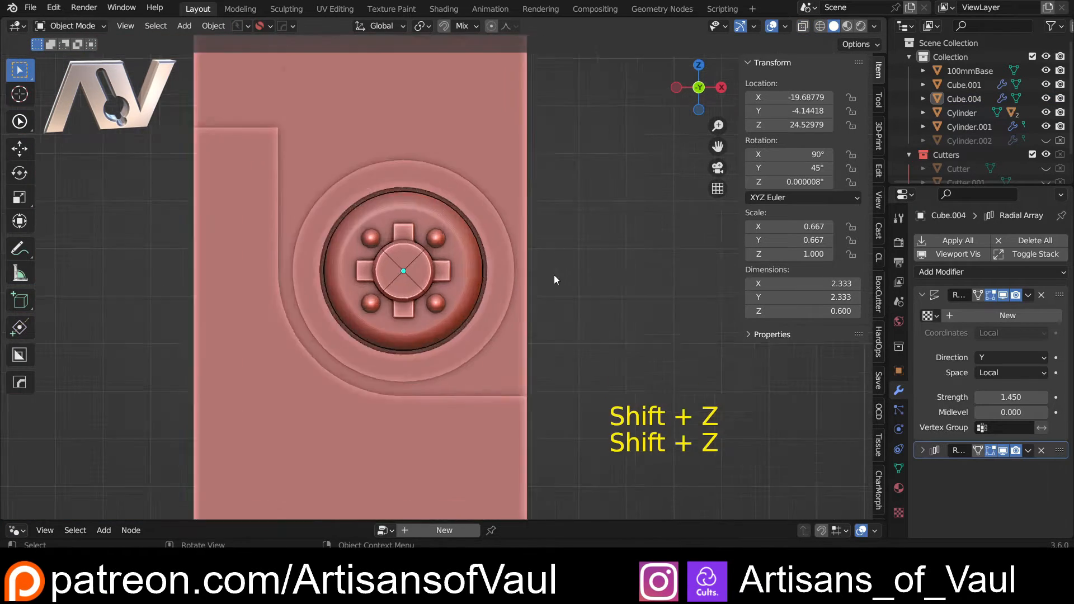
# Set the arrayed spheres' Z dimension to 0.4 so they protrude less from the boss face.
pyautogui.scroll(4, 554, 275)
pyautogui.moveTo(563, 271); pyautogui.dragTo(470, 252, button='middle')
pyautogui.click(438, 201)
pyautogui.keyDown('shift'); pyautogui.moveTo(464, 215); pyautogui.dragTo(363, 260, button='middle'); pyautogui.keyUp('shift')
pyautogui.scroll(3, 448, 269)
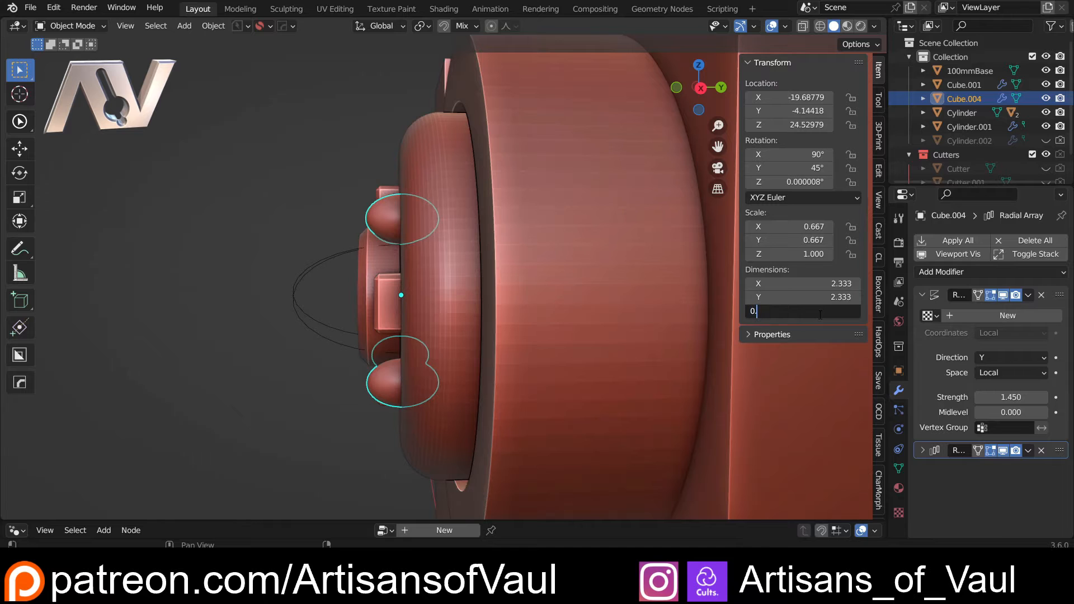
pyautogui.press('Return')
pyautogui.click(243, 207)
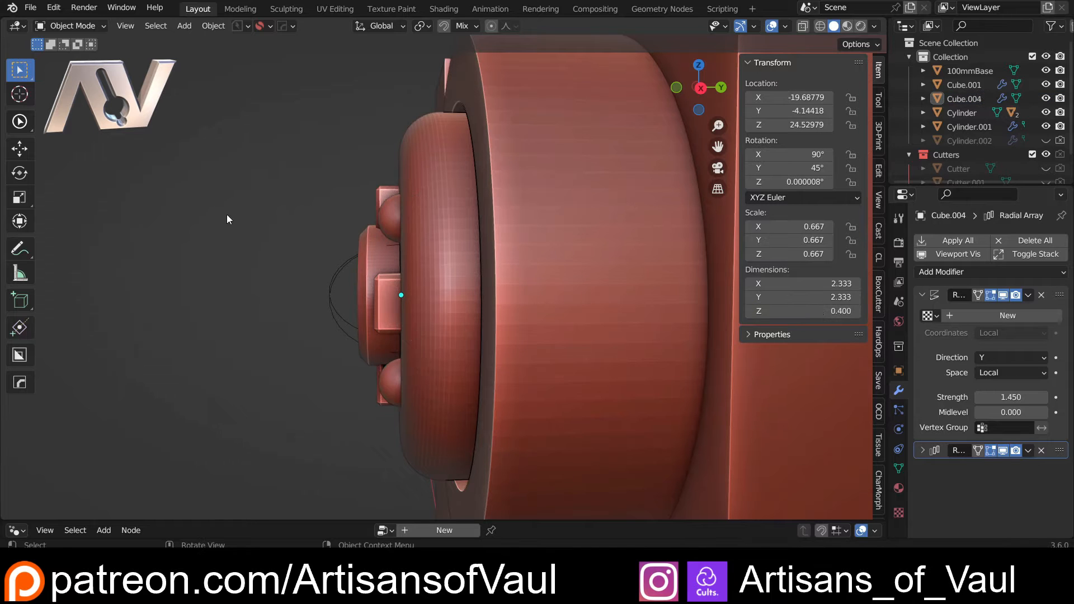
# Hide the wire helper object at the centre of the sphere array.
pyautogui.moveTo(227, 214); pyautogui.dragTo(458, 281, button='middle')
pyautogui.keyDown('shift'); pyautogui.moveTo(253, 286); pyautogui.dragTo(440, 284, button='middle'); pyautogui.keyUp('shift')
pyautogui.click(434, 315)
pyautogui.press('h')
# Mirror the four spheres about the pivot cylinder to the opposite side of the block, using a Mirror modifier.
pyautogui.click(475, 260)
pyautogui.moveTo(569, 303); pyautogui.dragTo(428, 307, button='middle')
pyautogui.keyDown('shift'); pyautogui.click(433, 273); pyautogui.keyUp('shift')
pyautogui.hotkey('alt', 'x')
pyautogui.click(481, 280)
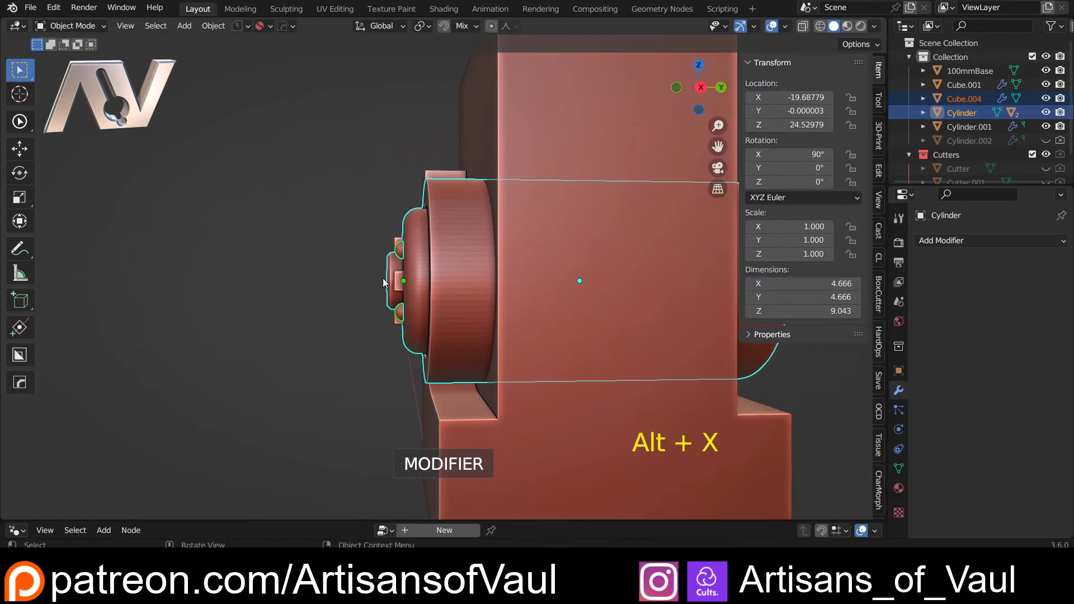
# Parent the arrayed spheres to the pivot cylinder with the Object option, ending with nothing selected.
pyautogui.moveTo(382, 278); pyautogui.dragTo(506, 313, button='middle')
pyautogui.keyDown('shift'); pyautogui.moveTo(506, 313); pyautogui.dragTo(419, 288, button='middle'); pyautogui.keyUp('shift')
pyautogui.scroll(3, 416, 277)
pyautogui.click(406, 234)
pyautogui.keyDown('shift'); pyautogui.click(453, 245); pyautogui.keyUp('shift')
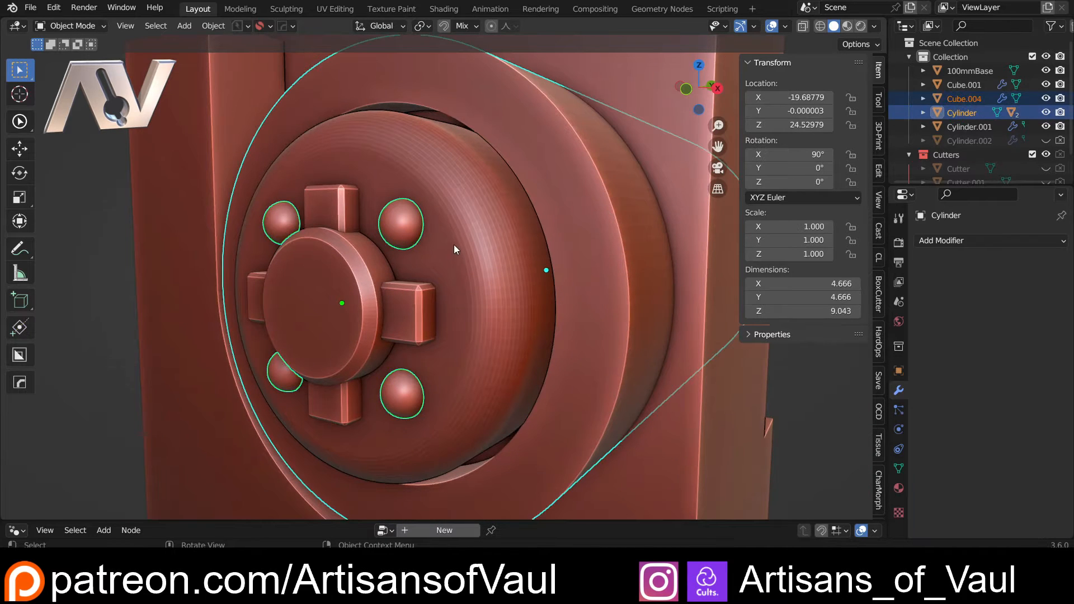
pyautogui.hotkey('ctrl', 'p')
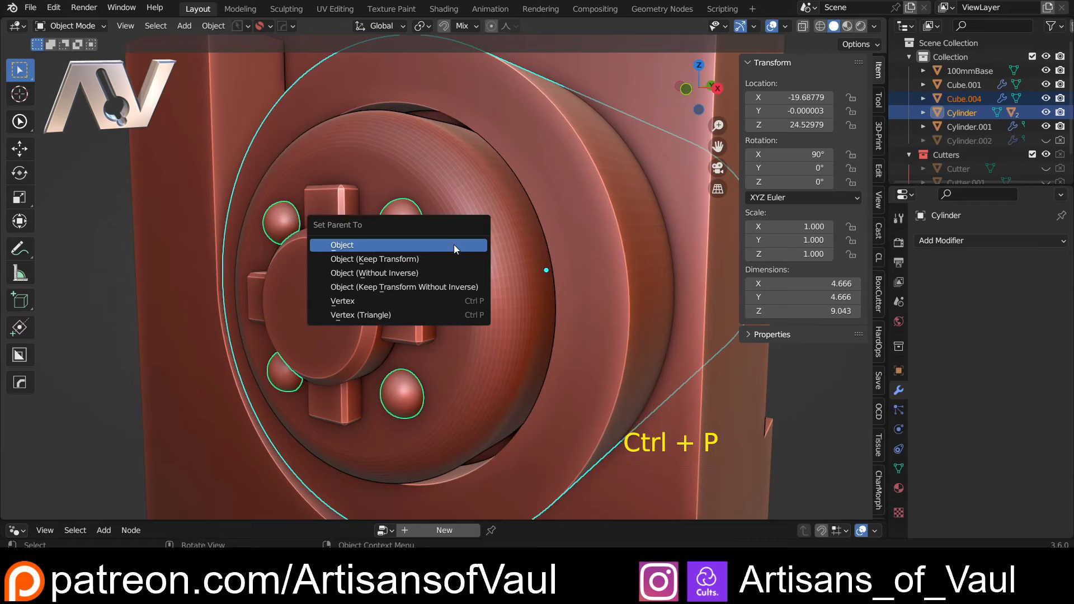
pyautogui.click(455, 244)
pyautogui.scroll(-5, 471, 225)
pyautogui.moveTo(493, 223); pyautogui.dragTo(559, 234, button='middle')
pyautogui.click(559, 233)
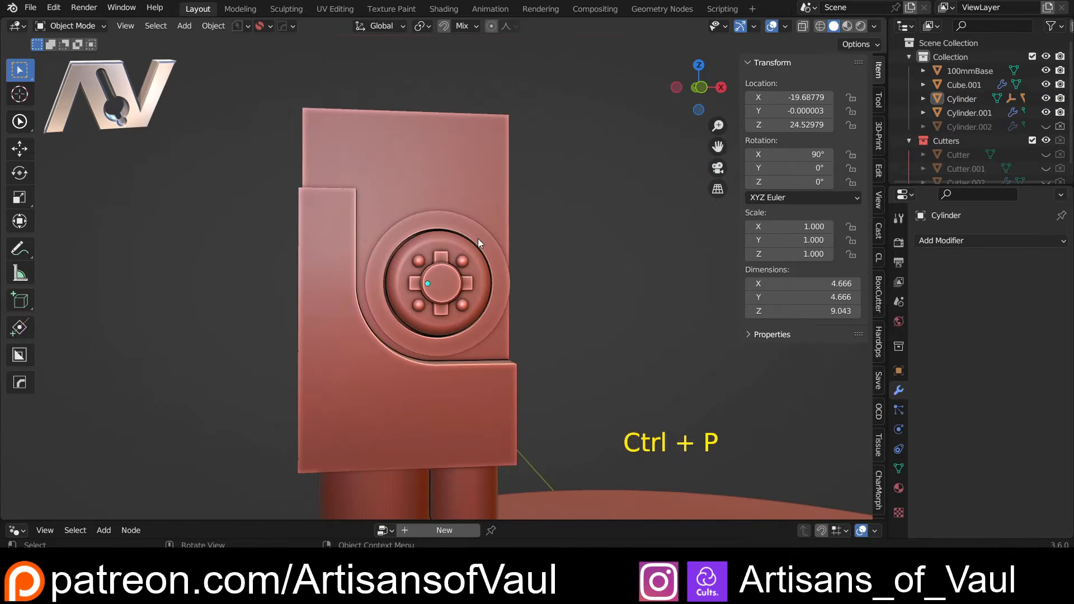
# Duplicate the set of four small rivets on the round hub in place.
pyautogui.click(478, 239)
pyautogui.moveTo(504, 288); pyautogui.dragTo(495, 290, button='middle')
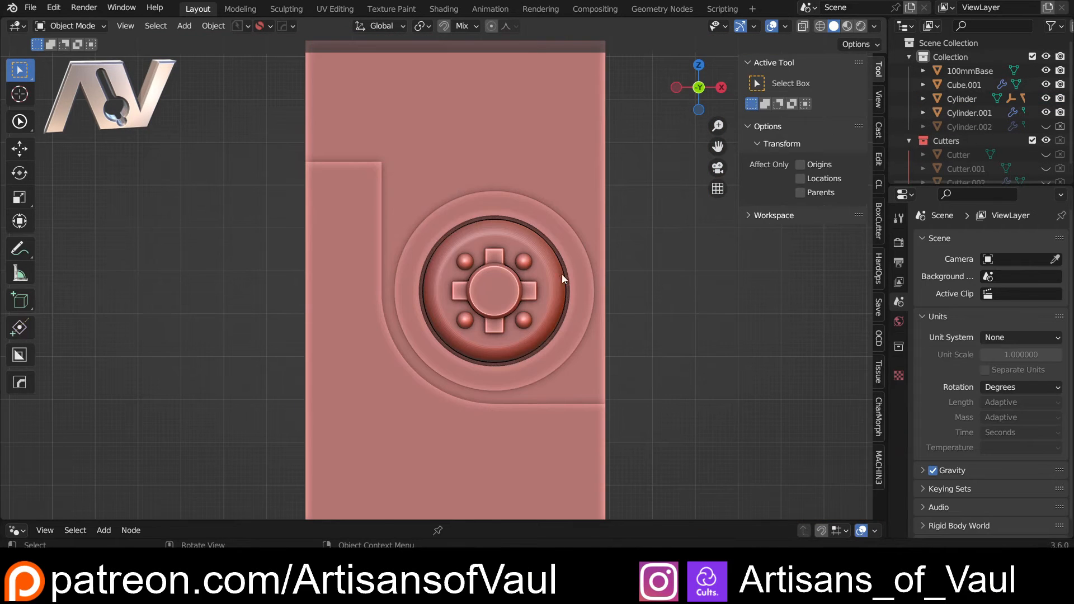
pyautogui.click(529, 263)
pyautogui.click(535, 221)
pyautogui.click(523, 259)
pyautogui.keyDown('shift'); pyautogui.moveTo(561, 278); pyautogui.dragTo(526, 284, button='middle'); pyautogui.keyUp('shift')
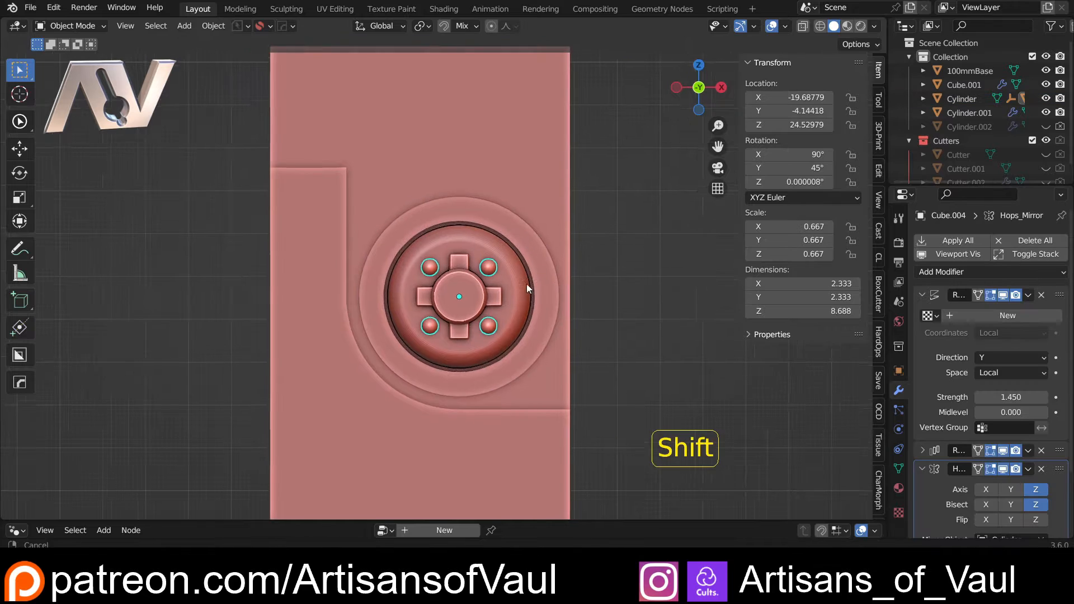
pyautogui.scroll(4, 451, 287)
pyautogui.press('Escape')
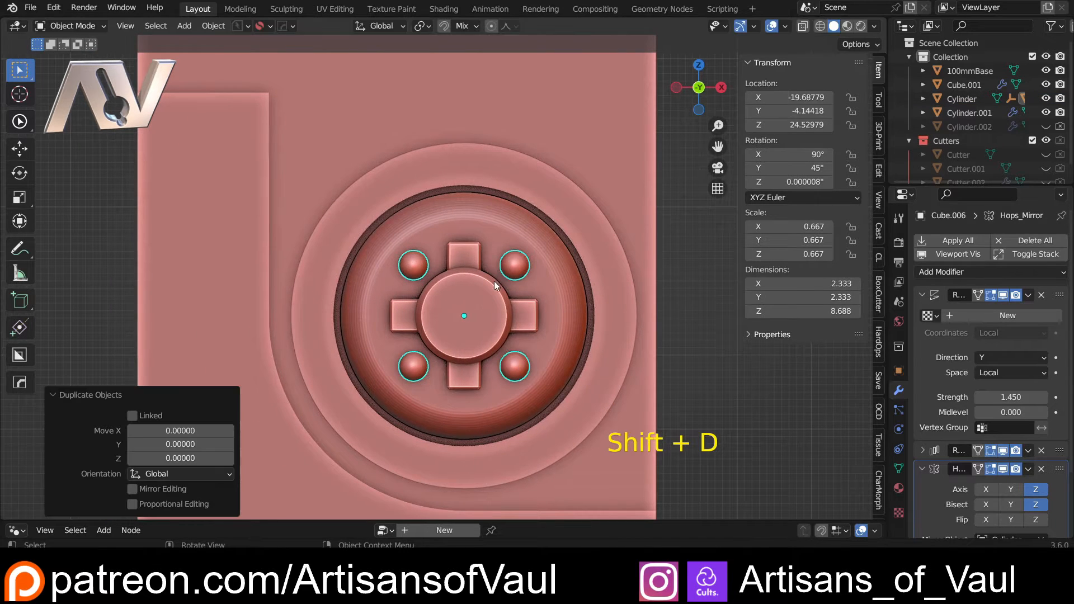
# Try spreading the duplicated rivets onto the outer ring with a displacement strength of 3.050 and an array count of 7.
pyautogui.moveTo(1010, 397); pyautogui.dragTo(1028, 397)
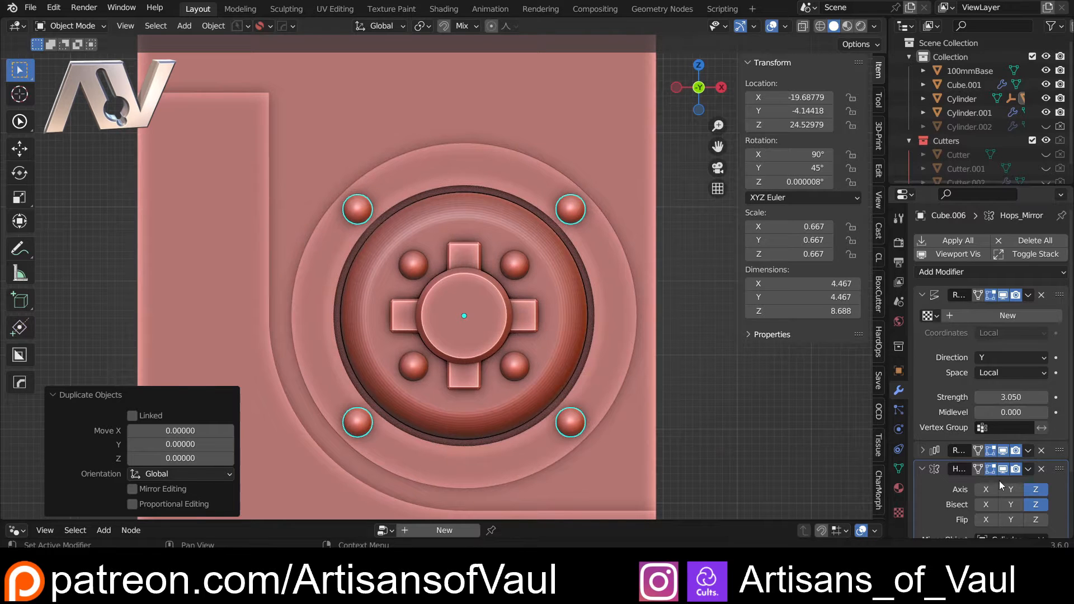
pyautogui.click(921, 451)
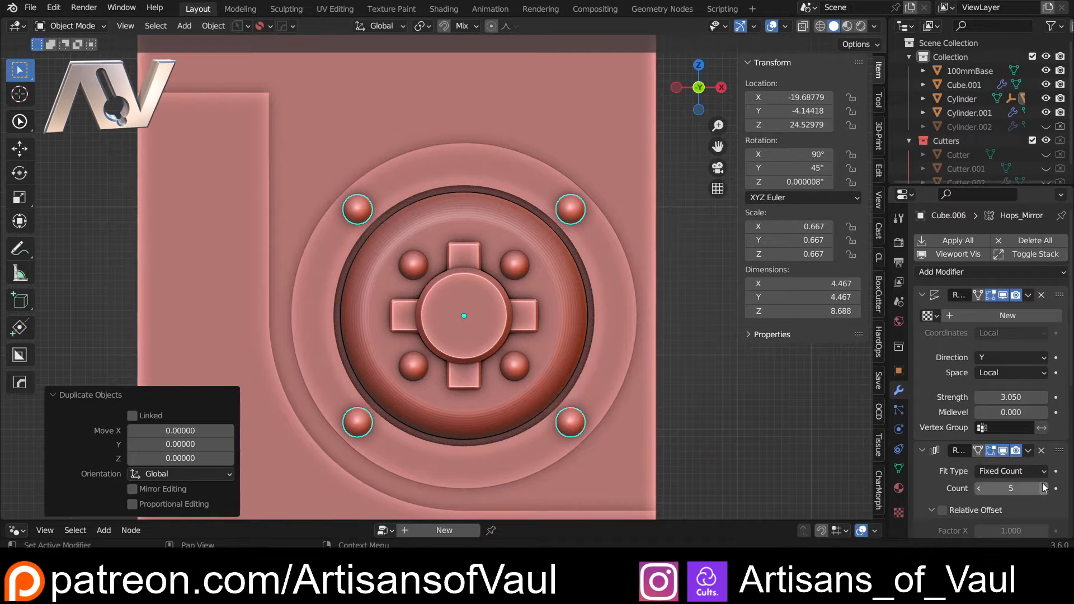
pyautogui.moveTo(699, 349); pyautogui.dragTo(537, 310, button='middle')
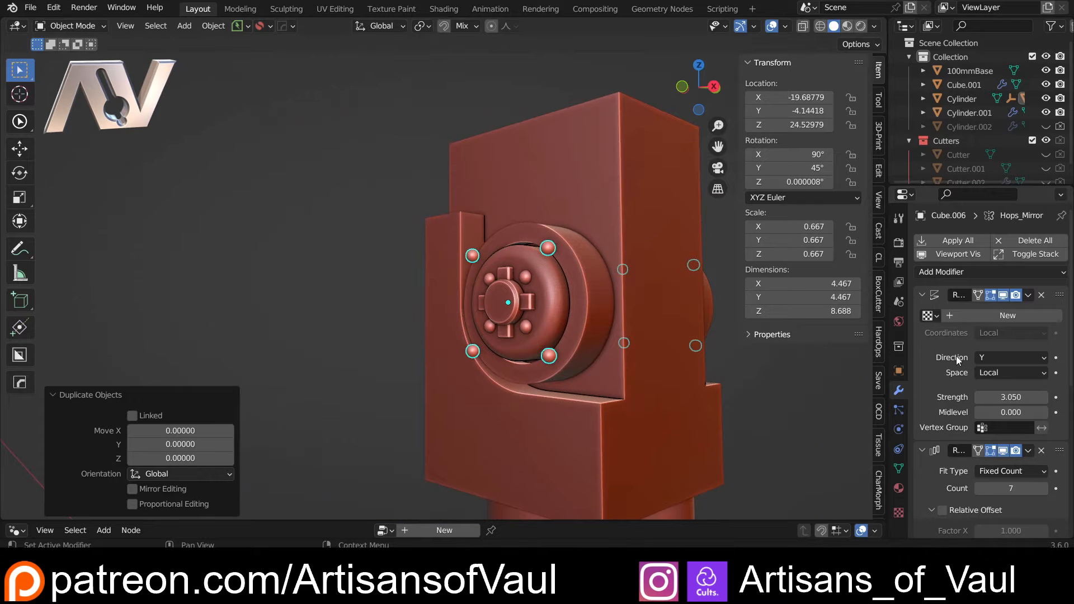
# Remove all modifiers from the duplicated rivet and move it about 0.466 along the Y axis to the outer ring's face.
pyautogui.click(1032, 242)
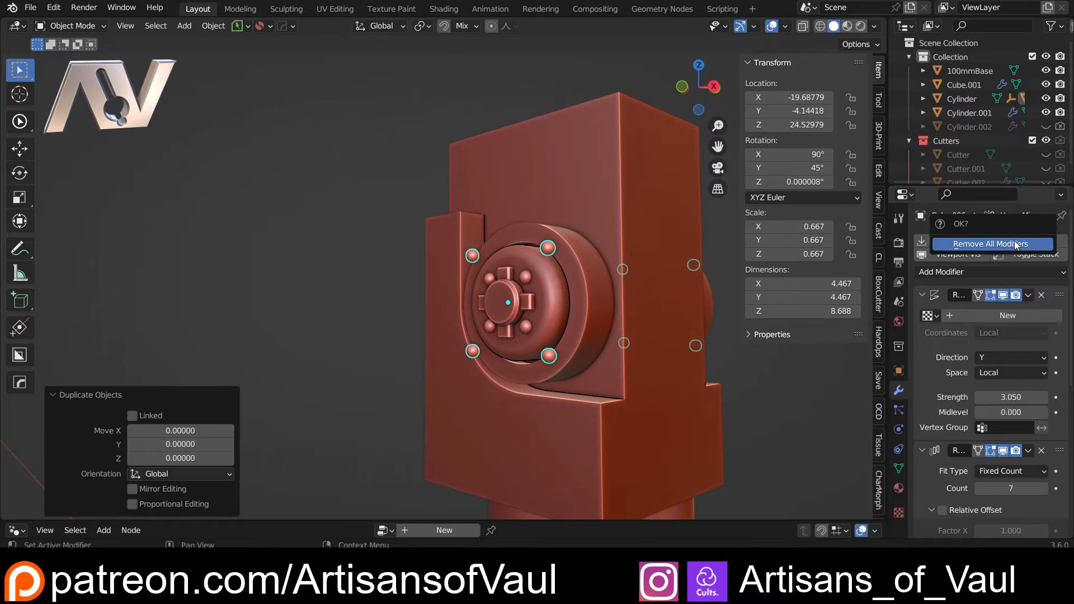
pyautogui.click(991, 244)
pyautogui.moveTo(699, 89); pyautogui.dragTo(676, 92)
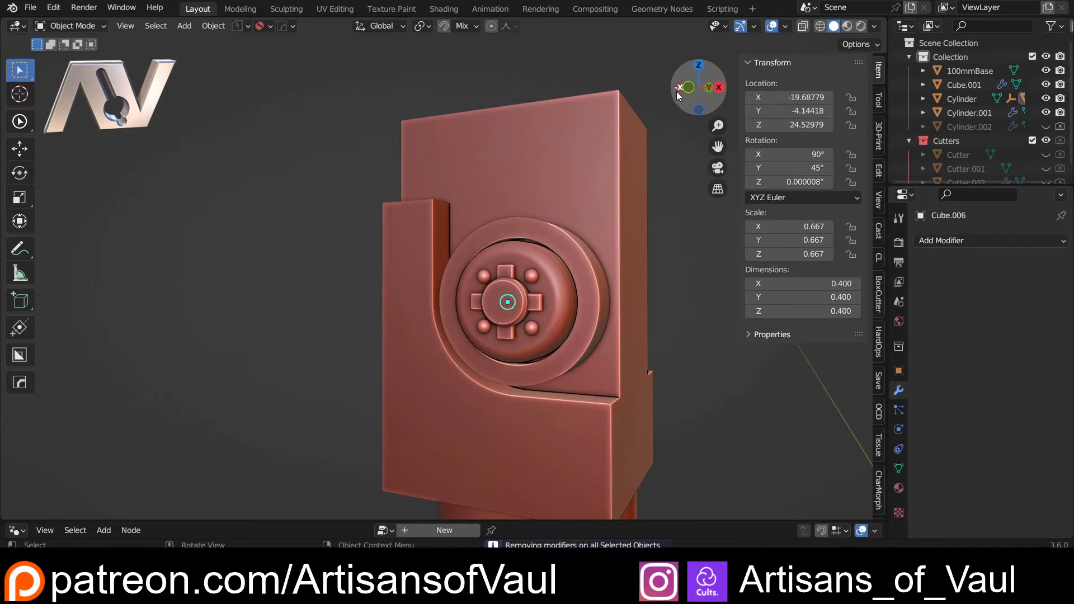
pyautogui.click(719, 88)
pyautogui.scroll(3, 505, 308)
pyautogui.press('g')
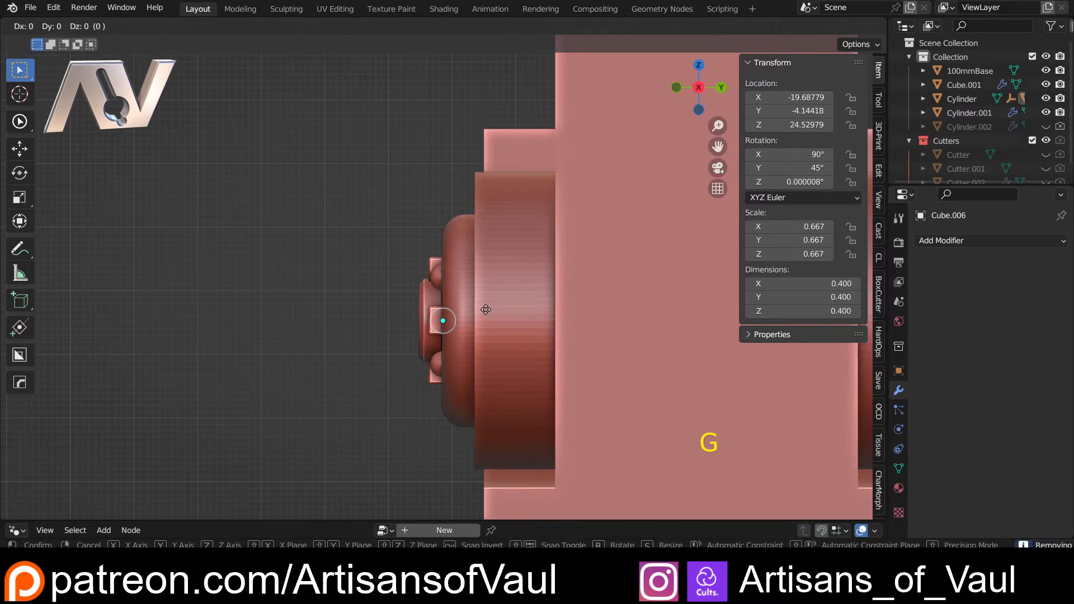
pyautogui.press('y')
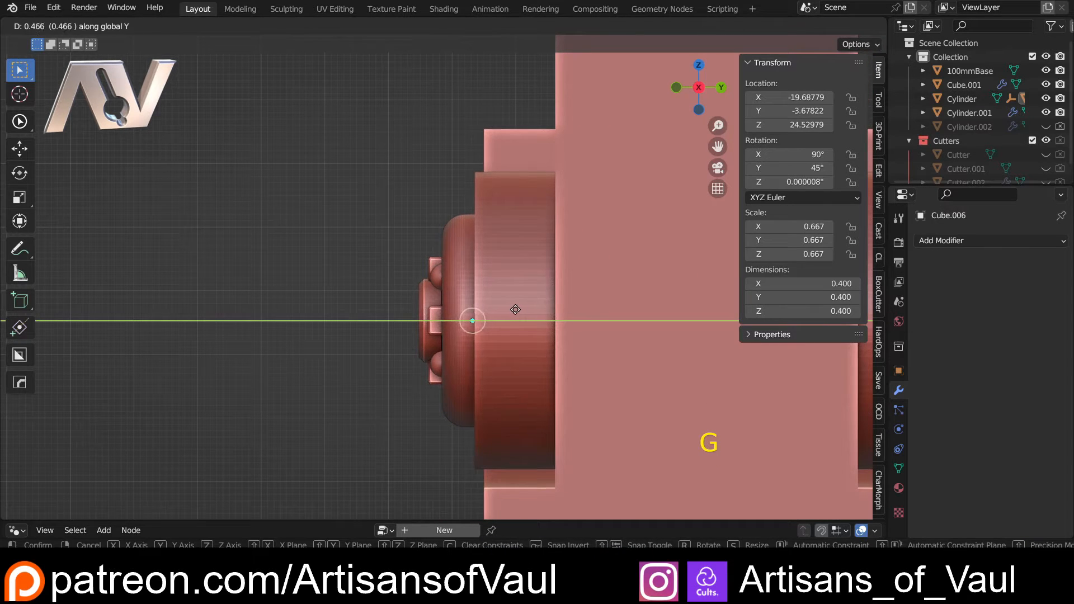
pyautogui.click(513, 318)
# Create a radial array of the rivet around the outer ring with 8 segments and a displacement of about 2.052.
pyautogui.moveTo(513, 333); pyautogui.dragTo(583, 273, button='middle')
pyautogui.press('q')
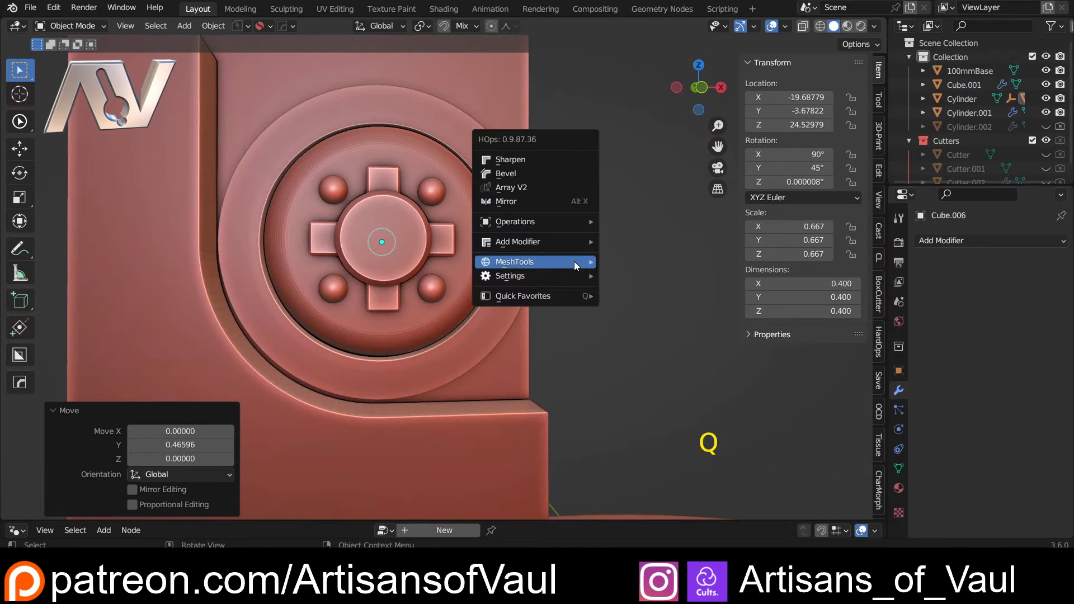
pyautogui.click(700, 88)
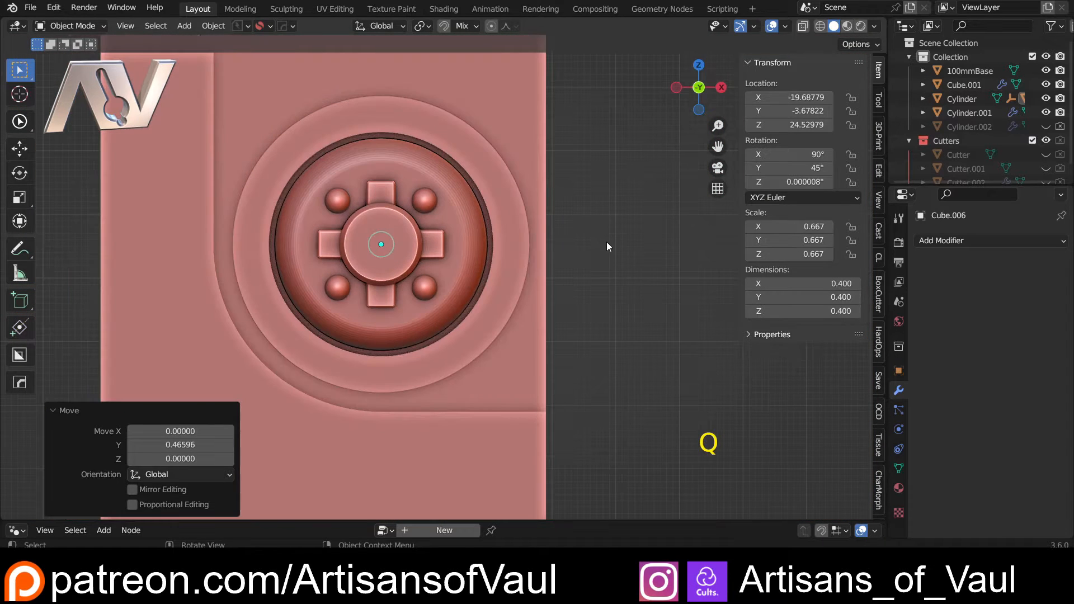
pyautogui.press('q')
pyautogui.moveTo(607, 243)
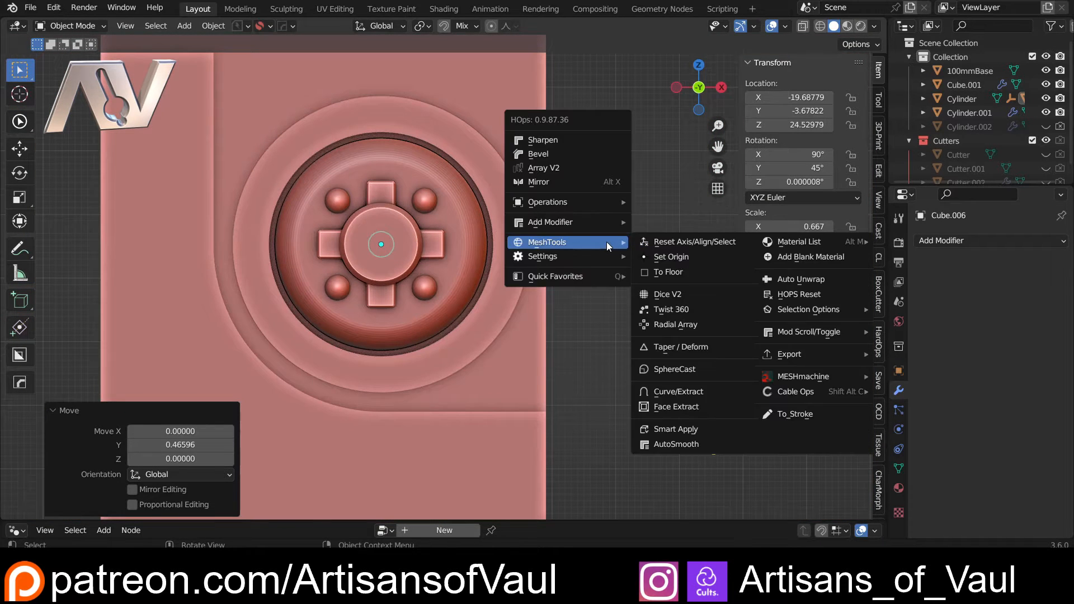
pyautogui.click(674, 327)
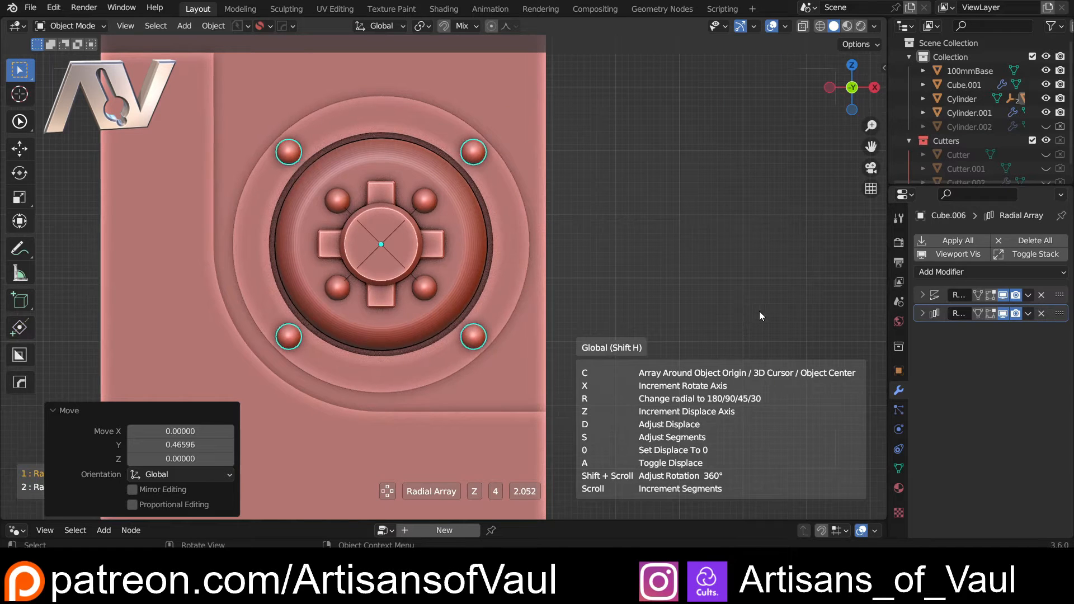
pyautogui.scroll(8, 759, 311)
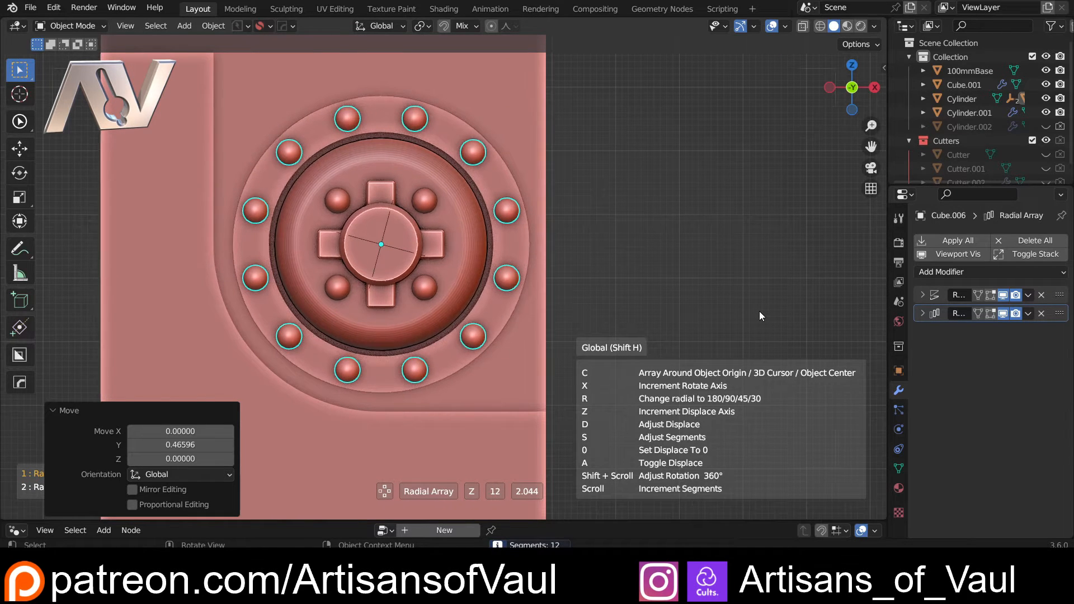
pyautogui.scroll(-4, 759, 311)
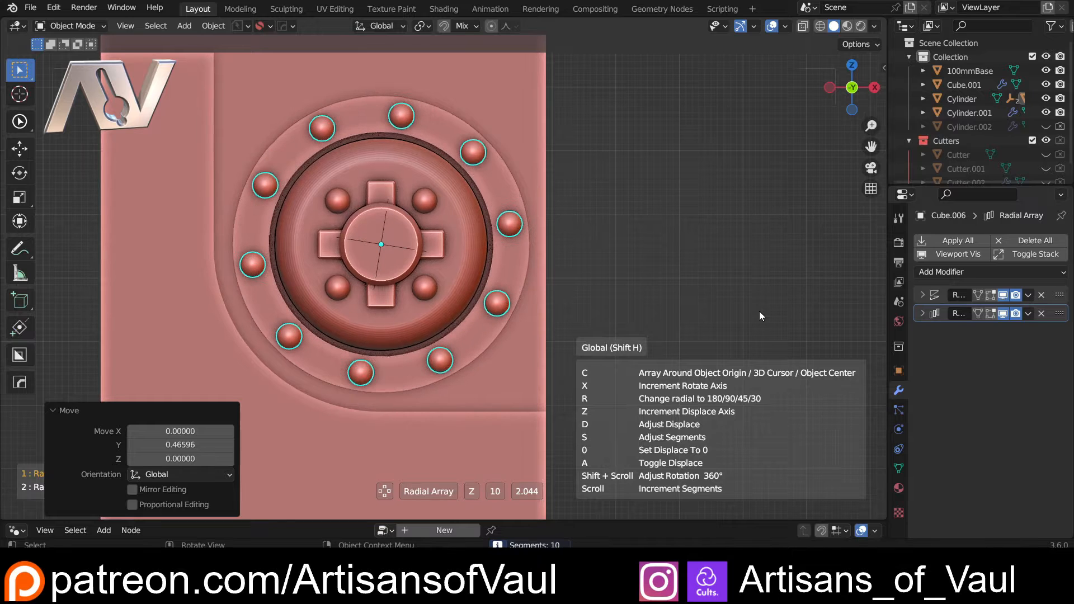
pyautogui.scroll(2, 760, 317)
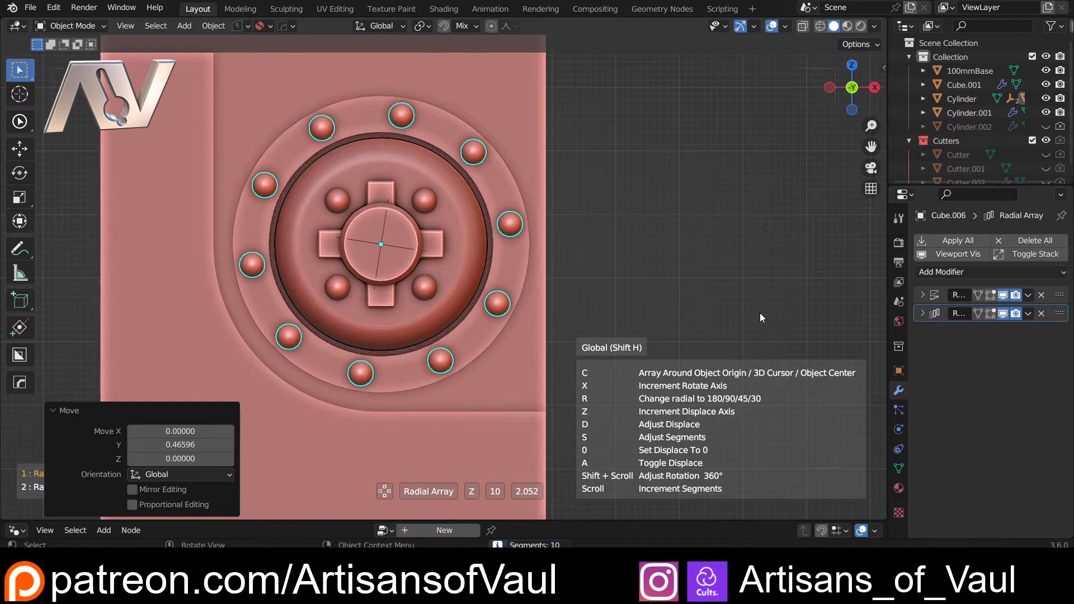
pyautogui.scroll(-4, 760, 315)
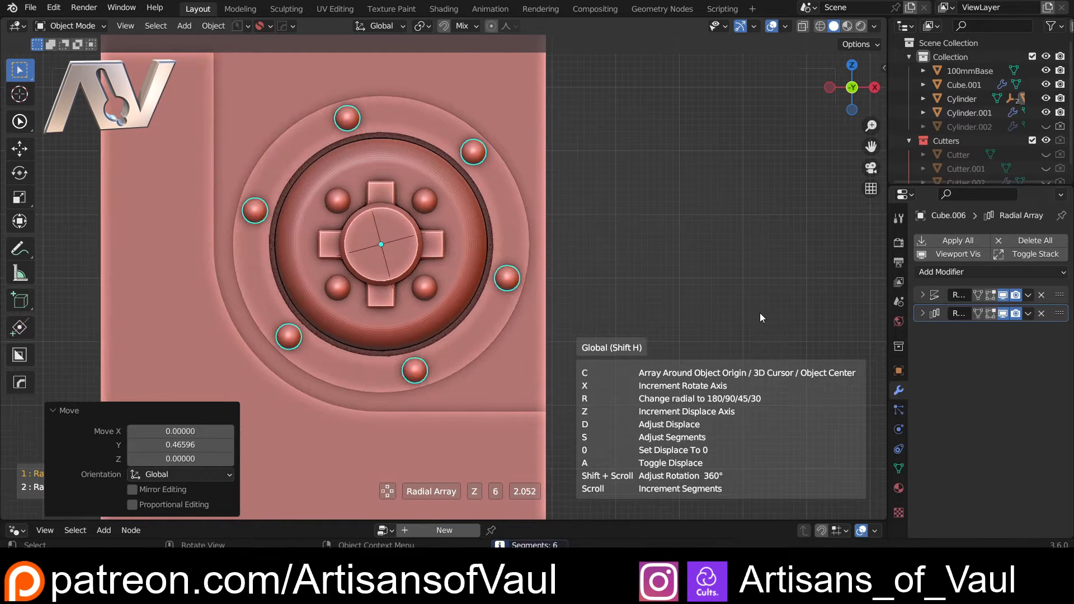
pyautogui.scroll(2, 760, 317)
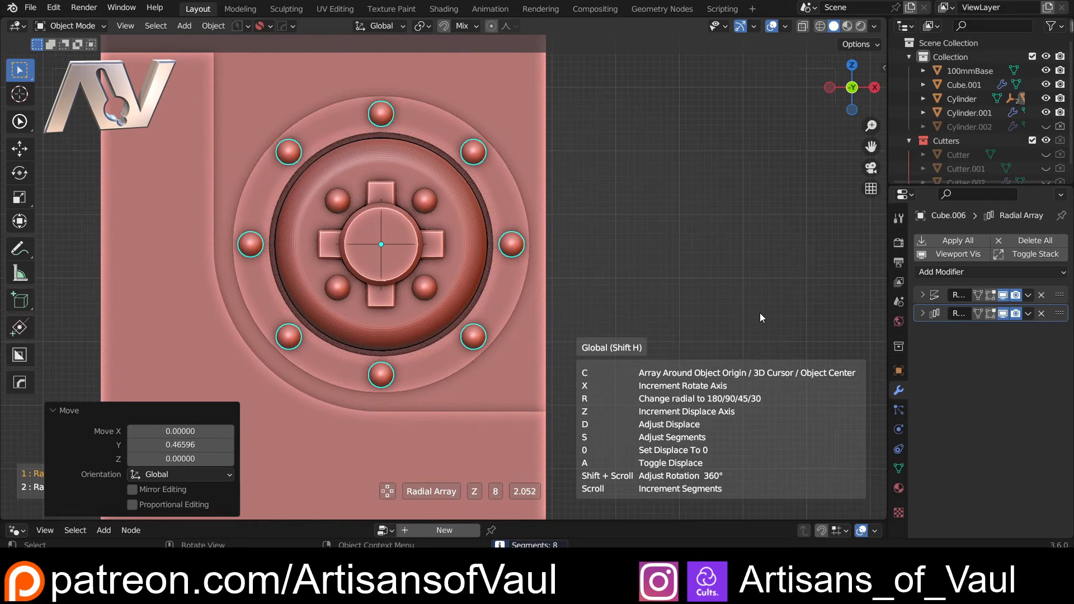
pyautogui.click(759, 317)
# Mirror the outer ring's rivets across the block to its opposite side using the block as reference.
pyautogui.scroll(-4, 672, 286)
pyautogui.click(655, 284)
pyautogui.moveTo(529, 297); pyautogui.dragTo(520, 216, button='middle')
pyautogui.click(526, 211)
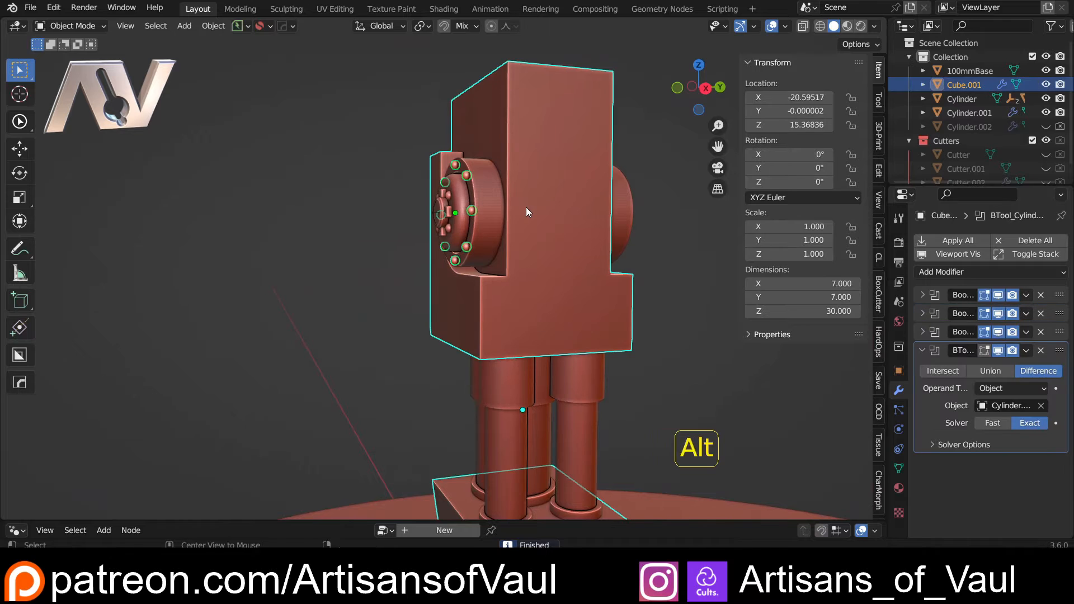
pyautogui.hotkey('alt', 'x')
# Parent the block to the large ring cylinder with the Object option.
pyautogui.keyDown('shift'); pyautogui.click(498, 220); pyautogui.keyUp('shift')
pyautogui.hotkey('ctrl', 'p')
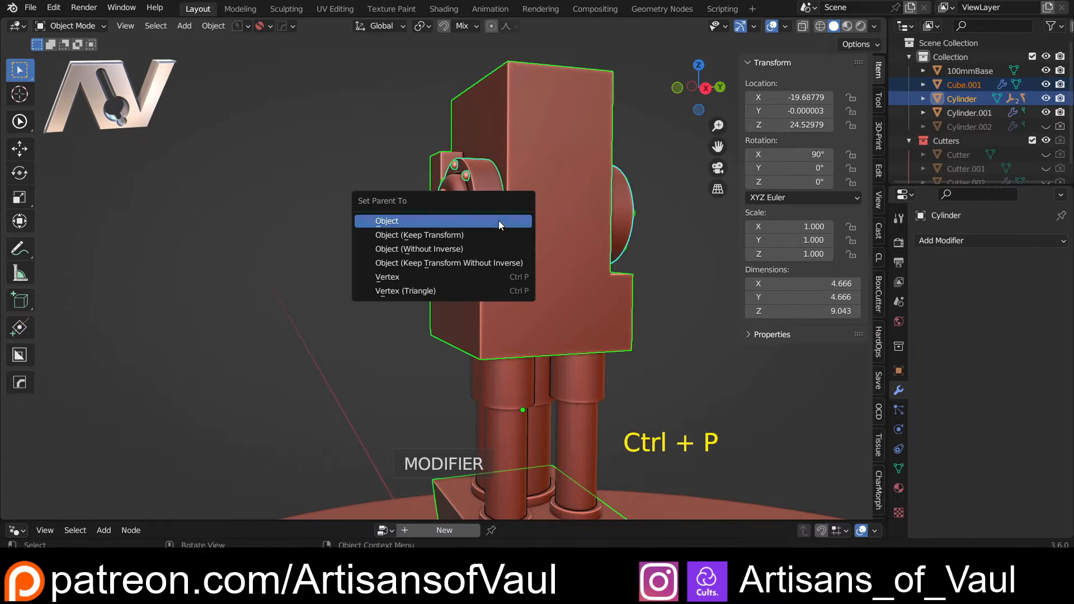
pyautogui.click(498, 220)
# Bevel the block's upper edge on the side away from the round hub with a single-segment width of about 1.668.
pyautogui.moveTo(305, 183); pyautogui.dragTo(563, 163, button='middle')
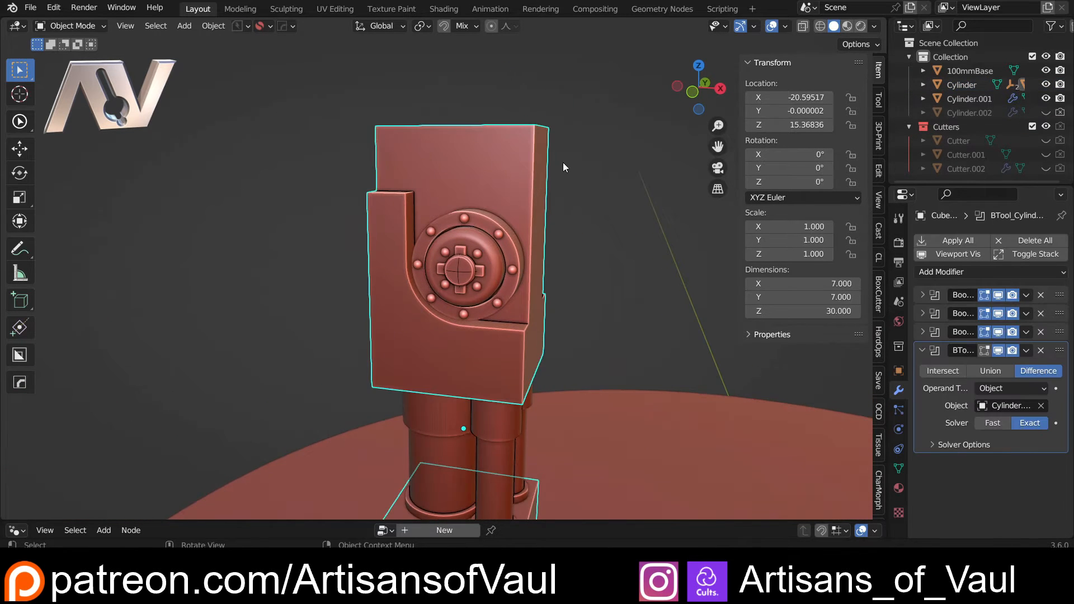
pyautogui.click(693, 92)
pyautogui.scroll(-2, 325, 184)
pyautogui.keyDown('shift'); pyautogui.moveTo(323, 184); pyautogui.dragTo(404, 264, button='middle'); pyautogui.keyUp('shift')
pyautogui.scroll(3, 393, 260)
pyautogui.moveTo(359, 236); pyautogui.dragTo(421, 257, button='middle')
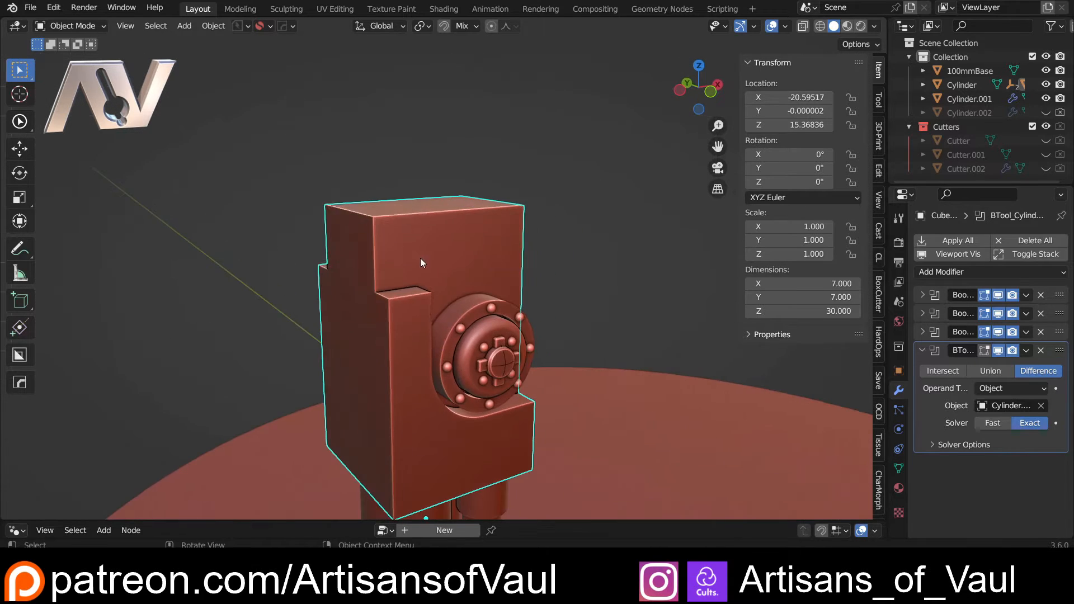
pyautogui.press('Tab')
pyautogui.click(350, 209)
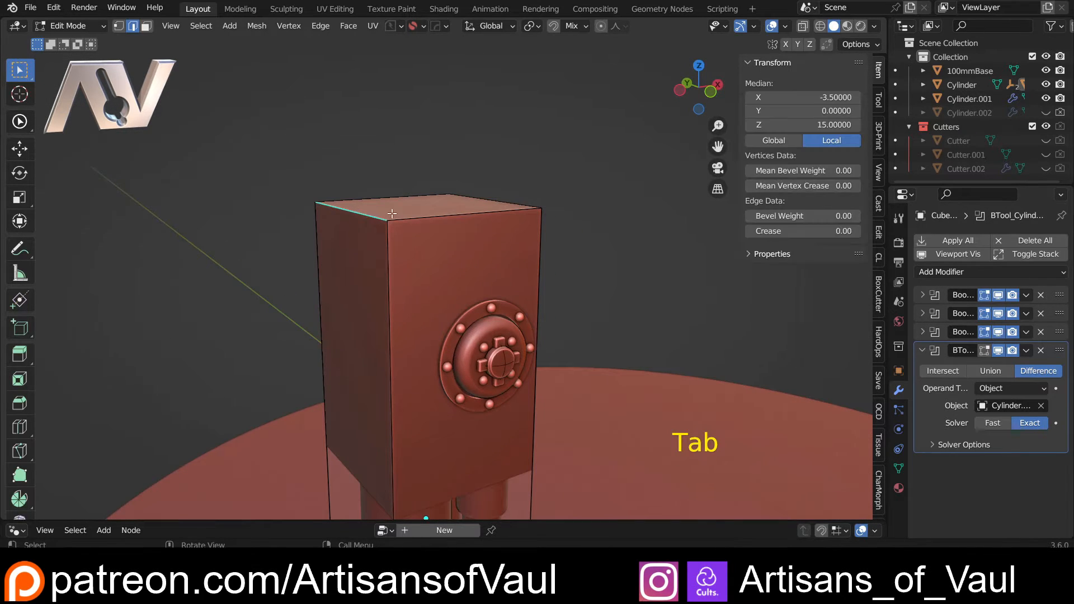
pyautogui.hotkey('ctrl', 'b')
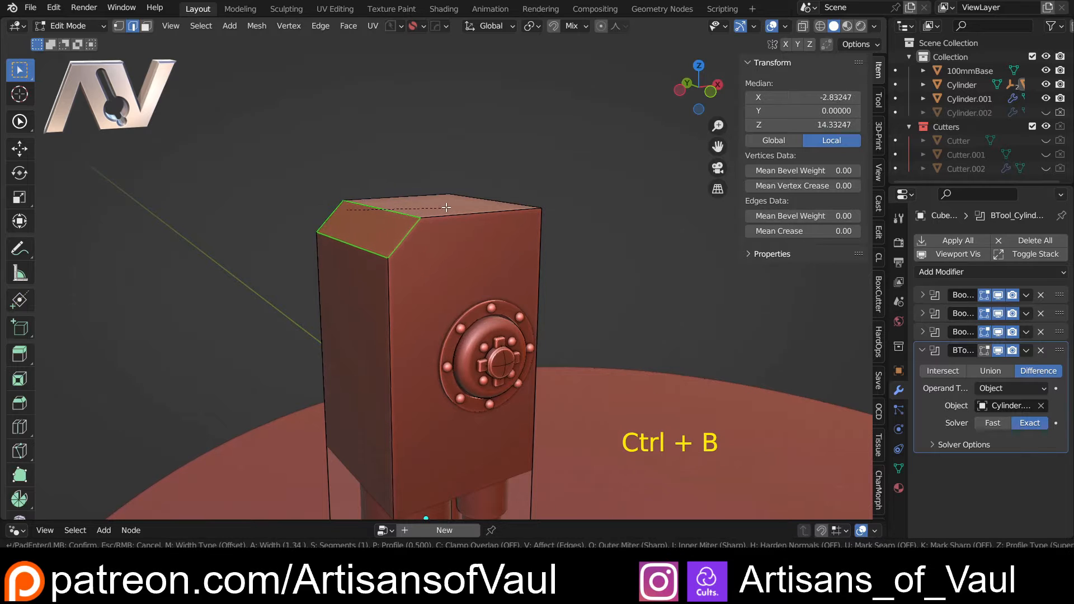
pyautogui.click(453, 206)
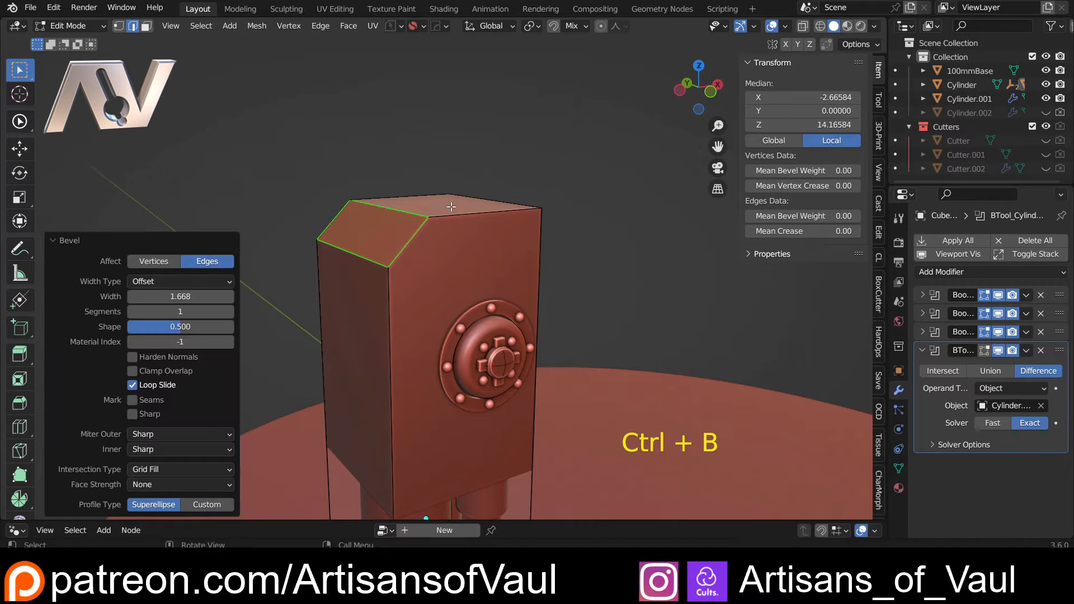
pyautogui.press('Tab')
pyautogui.click(428, 149)
pyautogui.moveTo(509, 247); pyautogui.dragTo(448, 206, button='middle')
pyautogui.scroll(2, 448, 206)
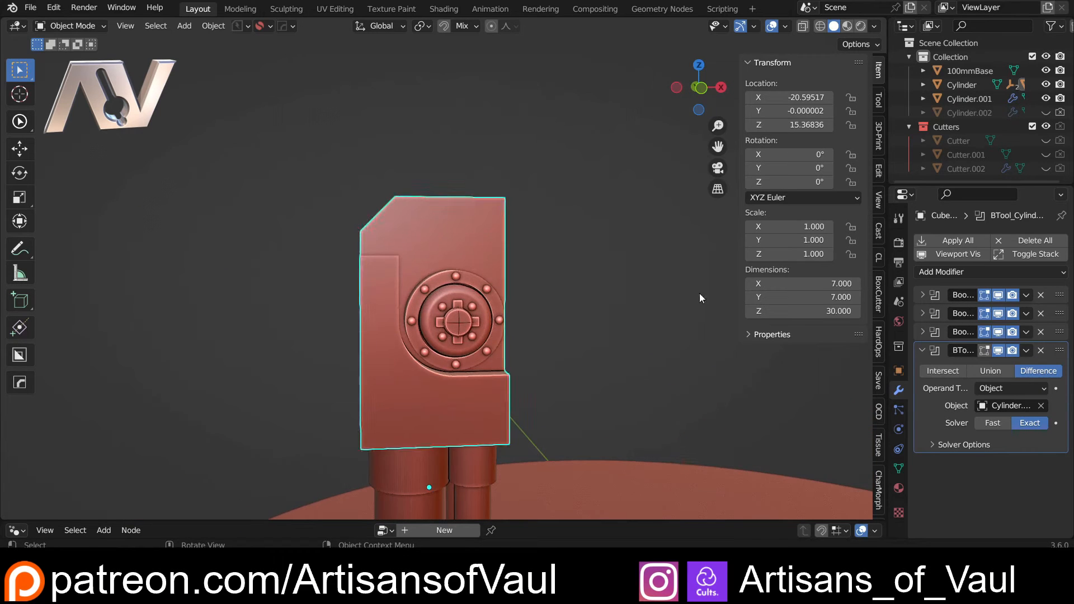
pyautogui.press('Tab')
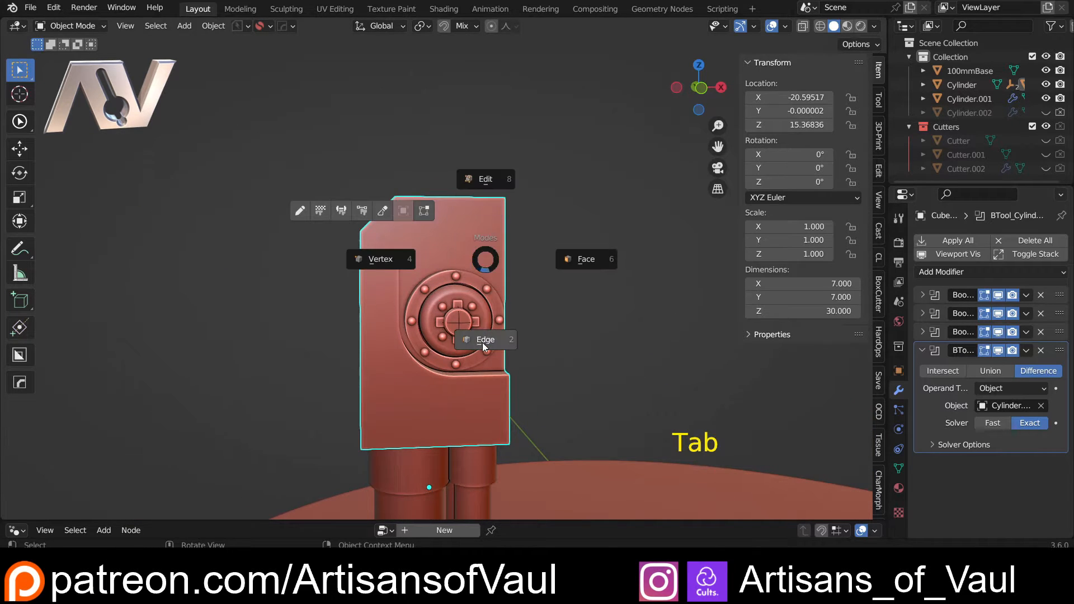
pyautogui.click(482, 343)
pyautogui.moveTo(384, 249); pyautogui.dragTo(353, 217, button='middle')
pyautogui.scroll(3, 441, 247)
pyautogui.press('Tab')
pyautogui.click(371, 94)
pyautogui.scroll(-4, 391, 200)
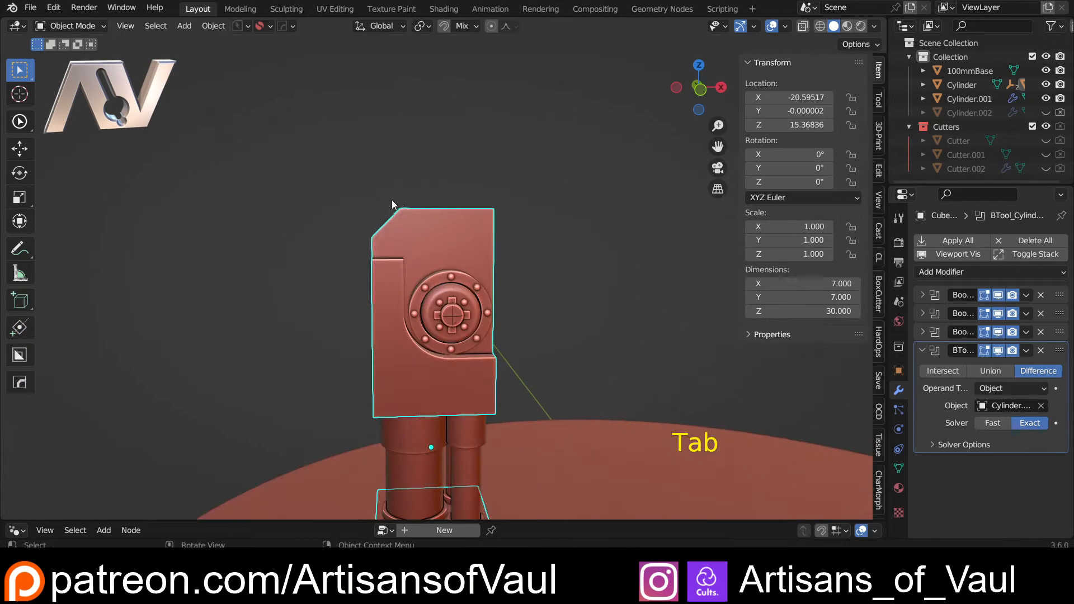
# Widen the block's upper corner chamfer by about 0.786 with MESHmachine's Change Width.
pyautogui.click(699, 92)
pyautogui.scroll(3, 338, 211)
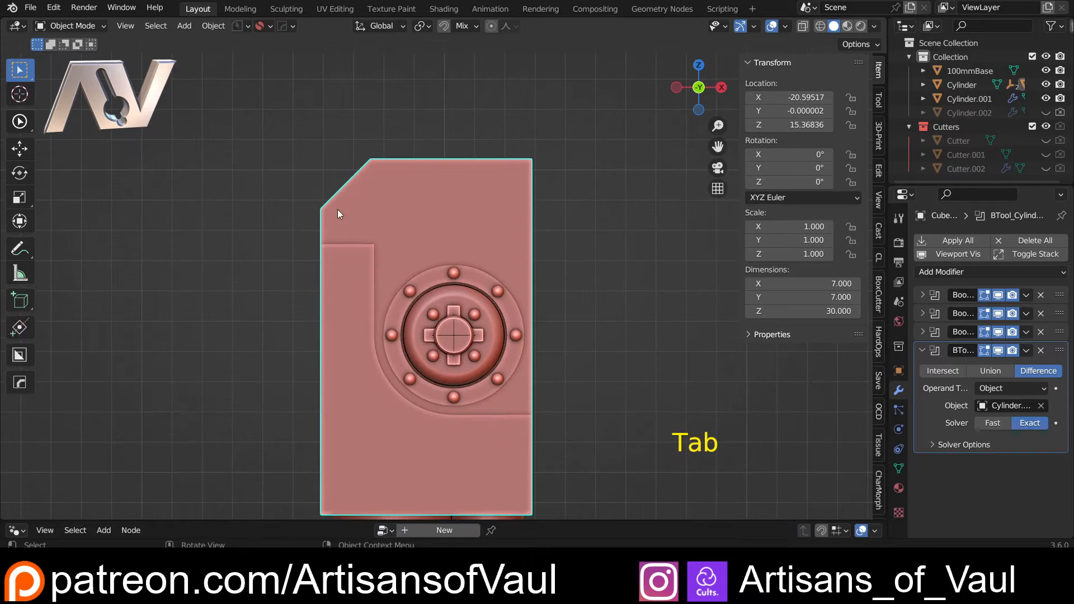
pyautogui.press('Tab')
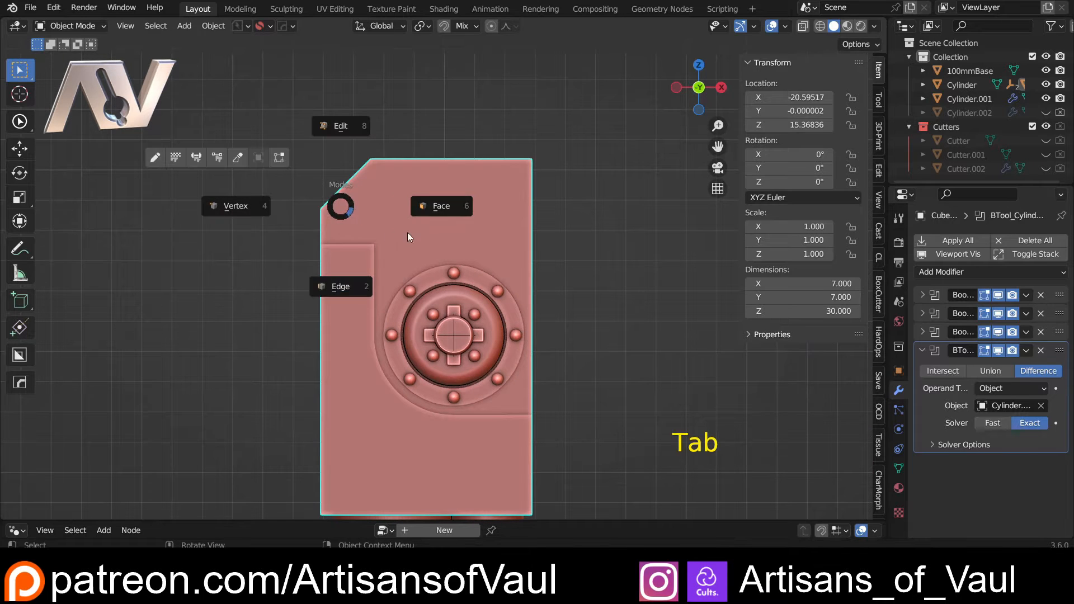
pyautogui.click(340, 286)
pyautogui.moveTo(340, 286); pyautogui.dragTo(375, 215, button='middle')
pyautogui.press('y')
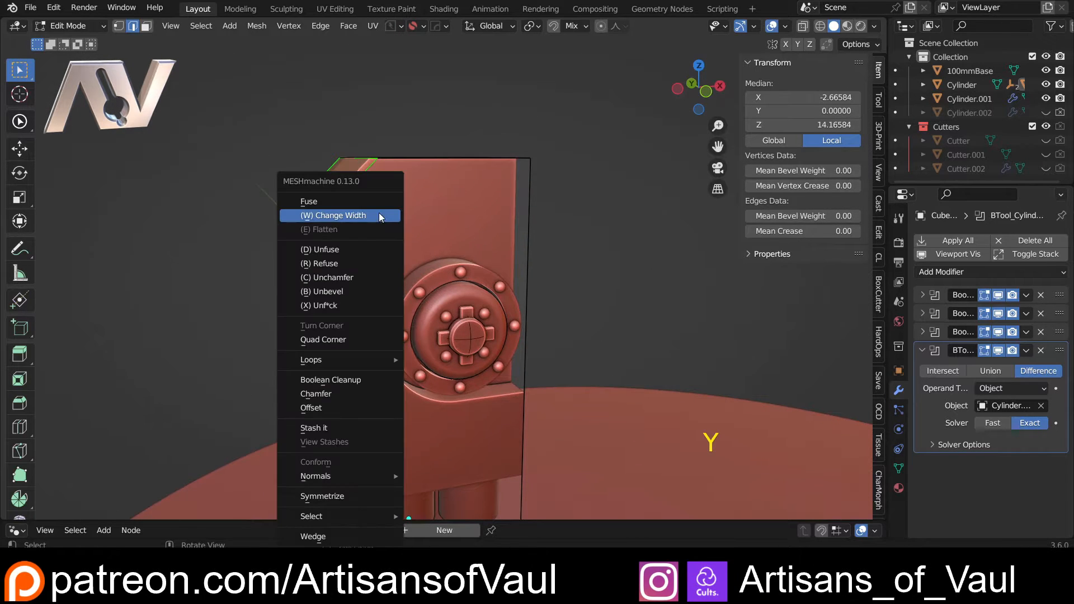
pyautogui.click(366, 216)
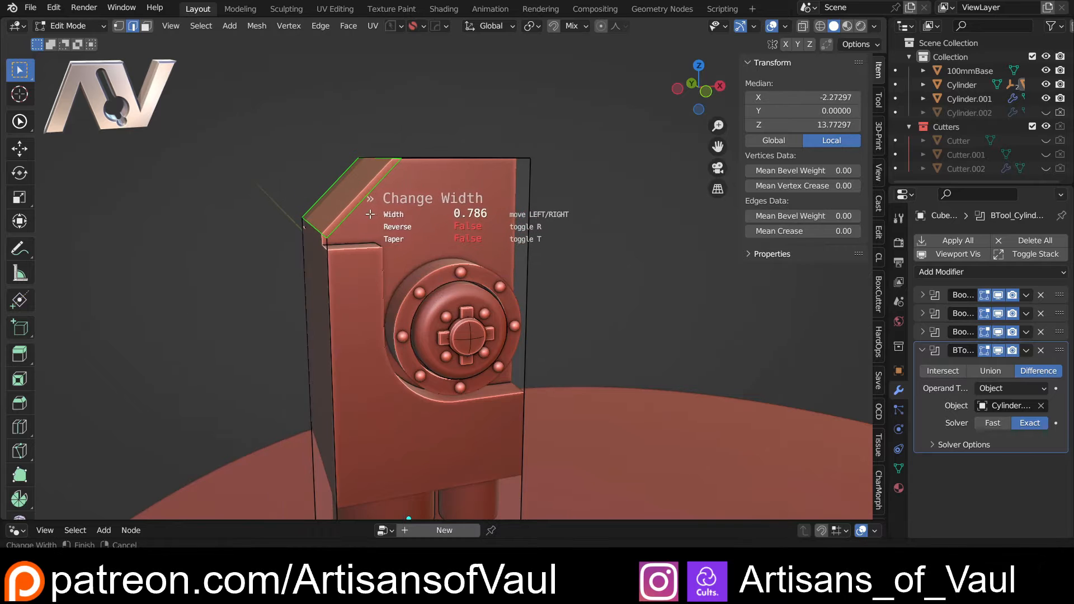
pyautogui.click(369, 214)
pyautogui.press('Tab')
pyautogui.click(632, 179)
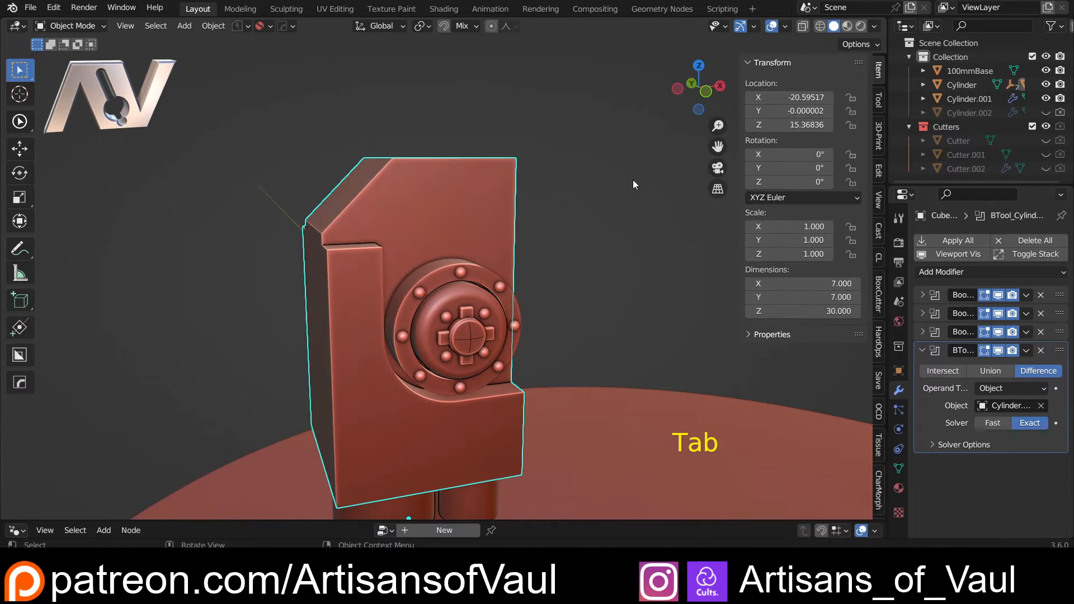
pyautogui.click(706, 91)
pyautogui.scroll(-5, 479, 243)
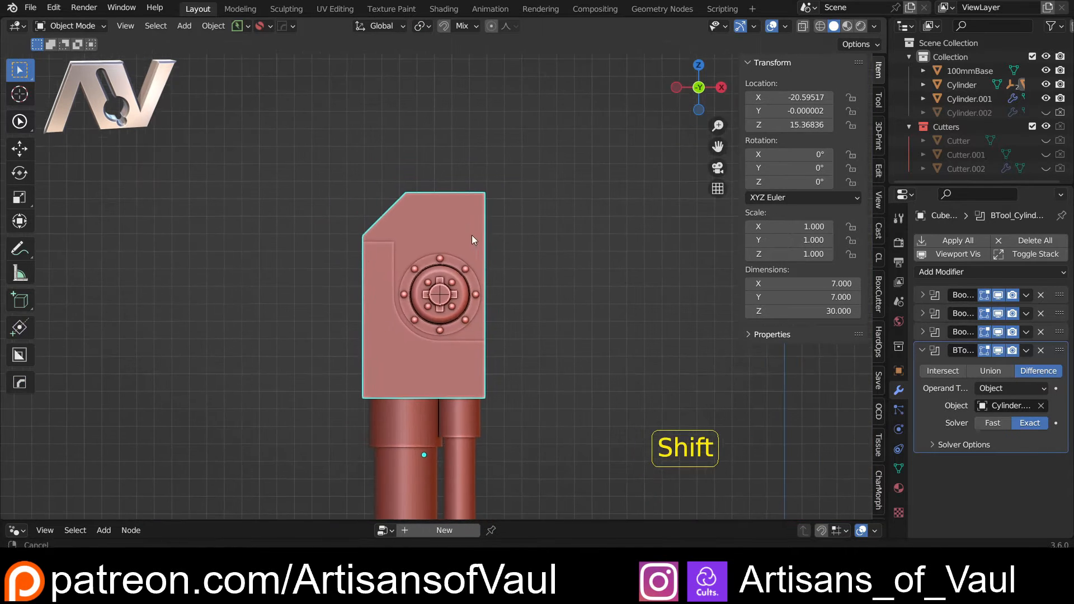
# Cut a rectangular notch into the block's chamfered side, starting above the chamfer, with a BoxCutter box.
pyautogui.scroll(1, 464, 281)
pyautogui.scroll(-3, 464, 280)
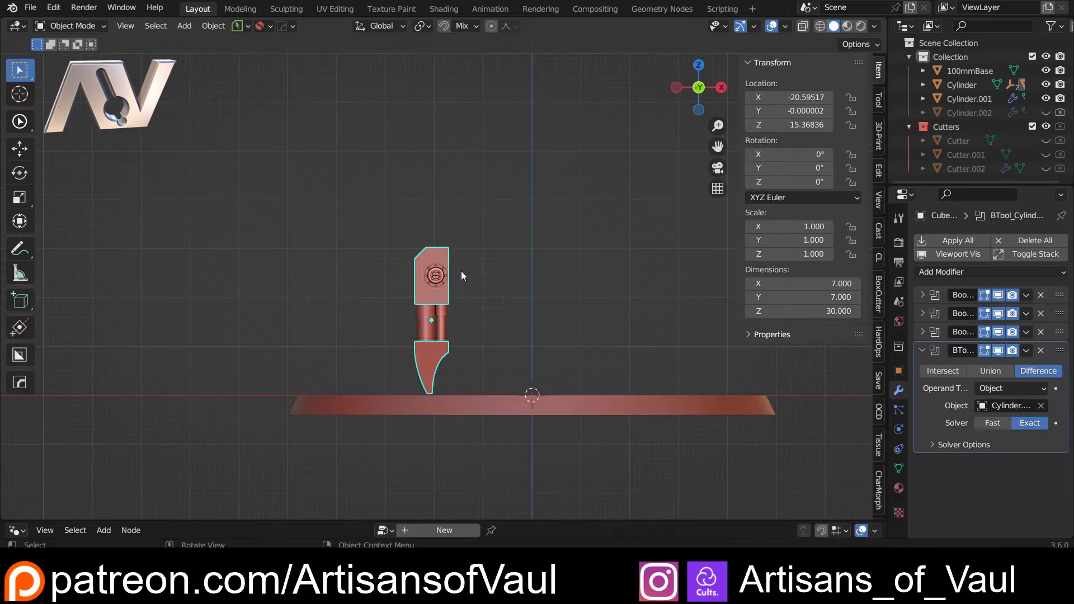
pyautogui.scroll(7, 459, 255)
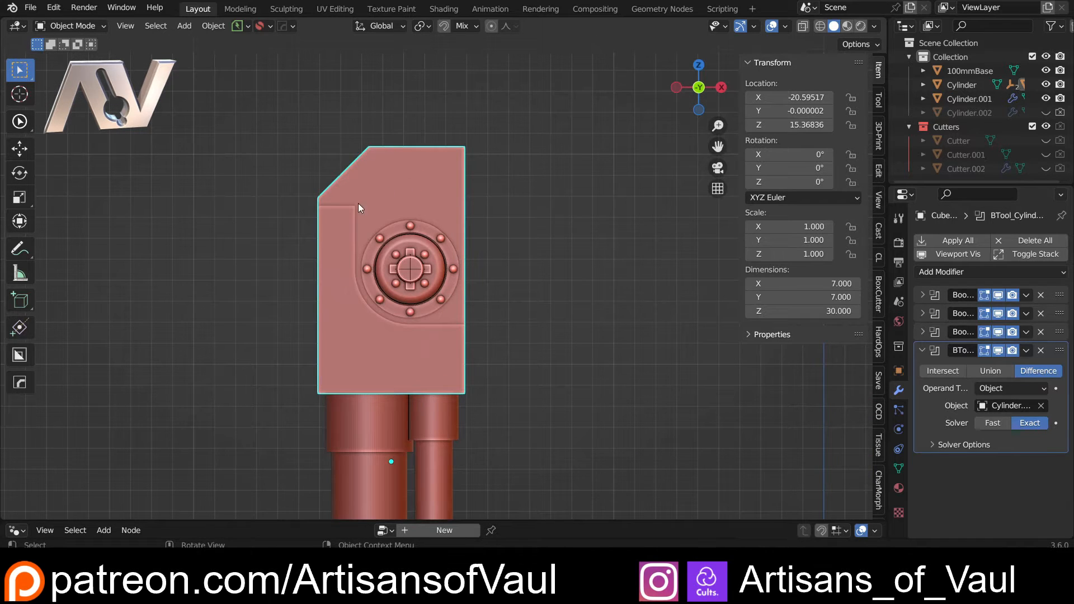
pyautogui.moveTo(358, 203); pyautogui.dragTo(400, 211, button='middle')
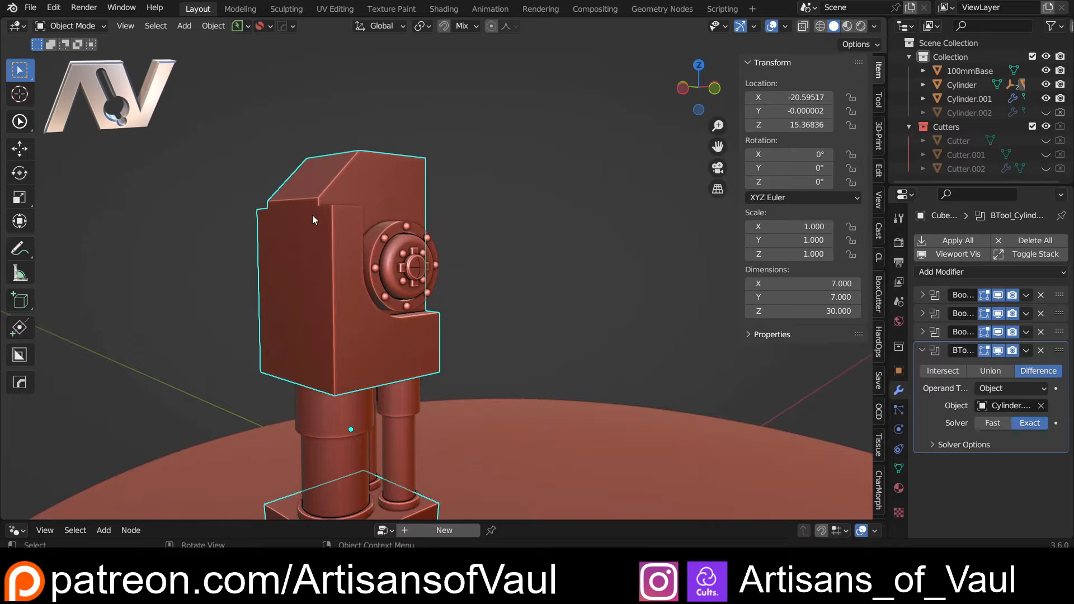
pyautogui.press('KP_1')
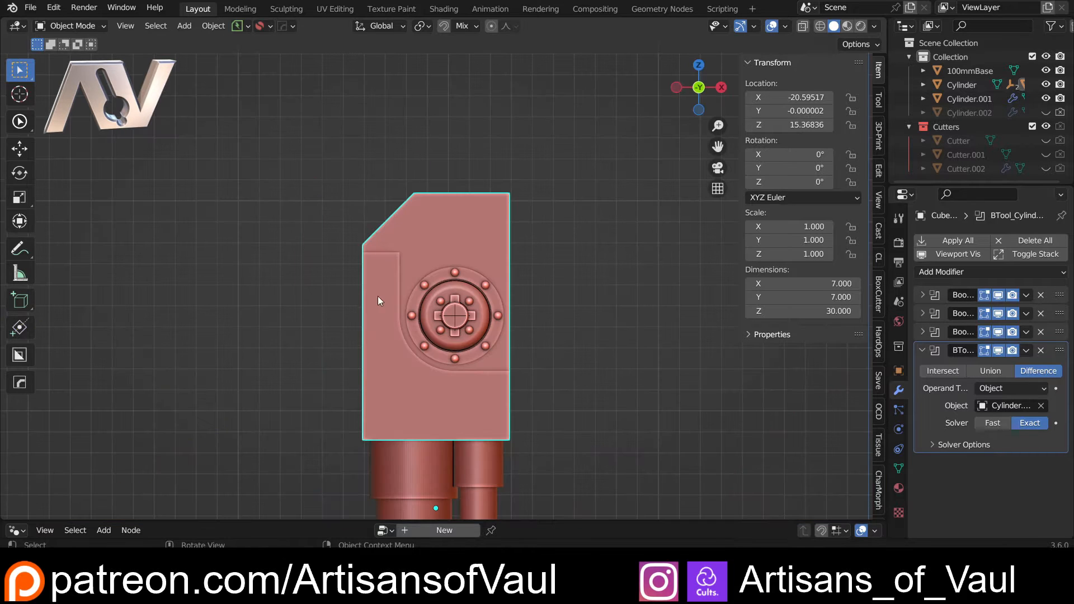
pyautogui.scroll(3, 374, 249)
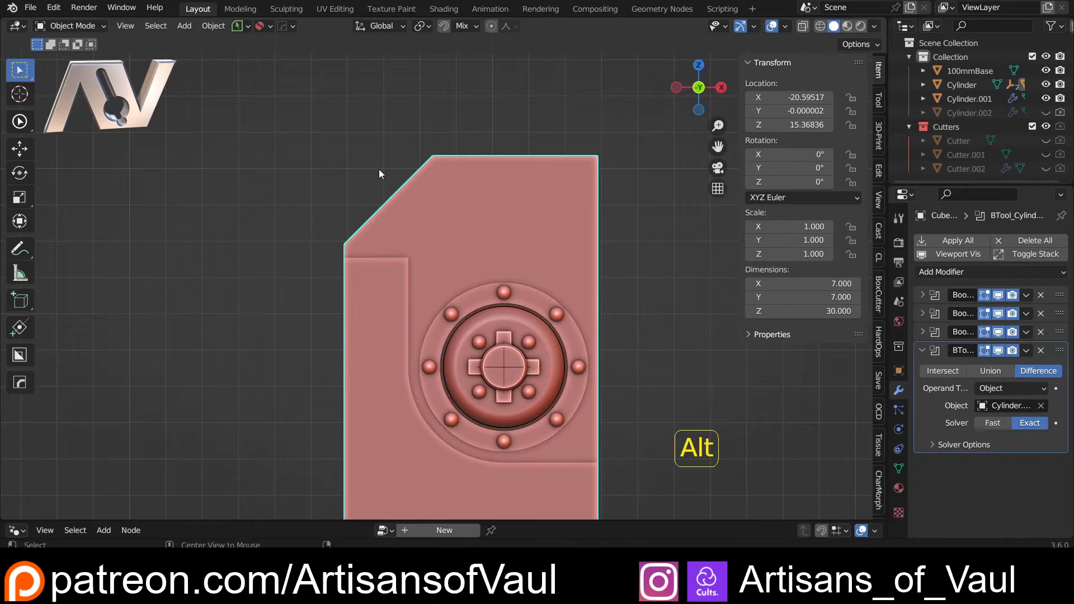
pyautogui.hotkey('alt', 'w')
pyautogui.press('d')
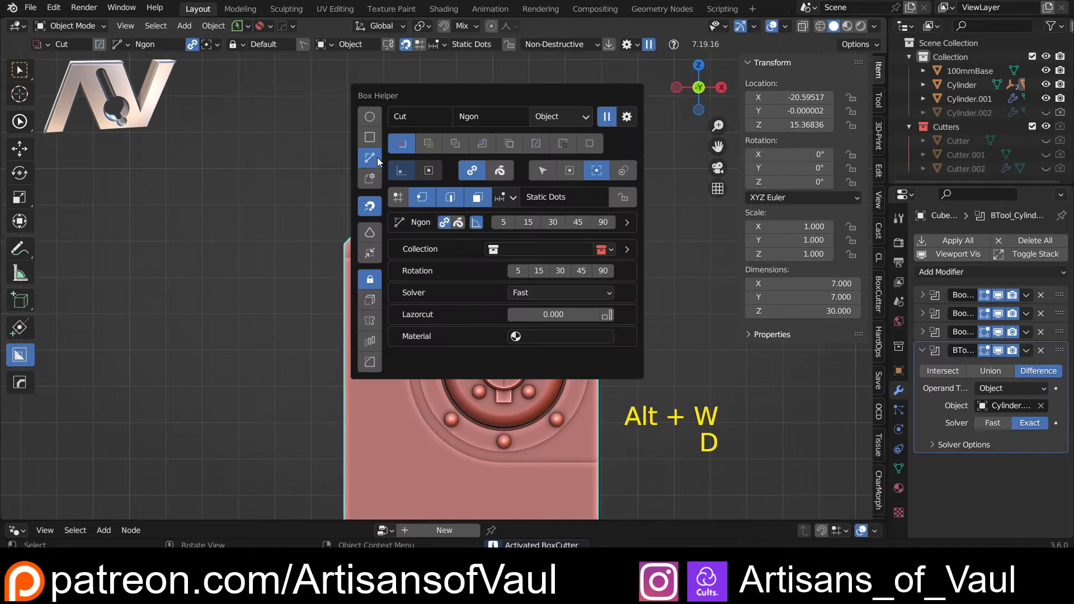
pyautogui.click(369, 139)
pyautogui.moveTo(373, 159)
pyautogui.mouseDown()
pyautogui.moveTo(357, 373)
pyautogui.moveTo(317, 365)
pyautogui.moveTo(244, 376)
pyautogui.mouseUp()
# Bevel the notch cutter so the inner corner of the cut is rounded, and finish the cut.
pyautogui.moveTo(245, 376)
pyautogui.mouseDown(button='middle')
pyautogui.moveTo(328, 378)
pyautogui.moveTo(133, 361)
pyautogui.mouseUp(button='middle')
pyautogui.press('b')
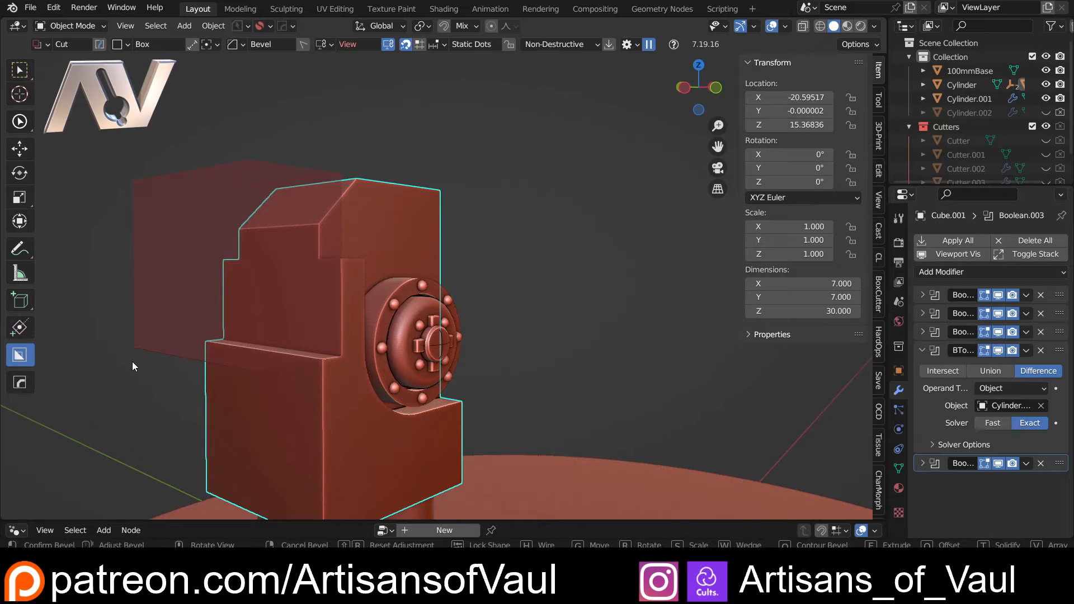
pyautogui.click(164, 353)
# Cycle through the block's booleans with HardOps and select the Cylinder.002 cutter around the hub.
pyautogui.press('KP_1')
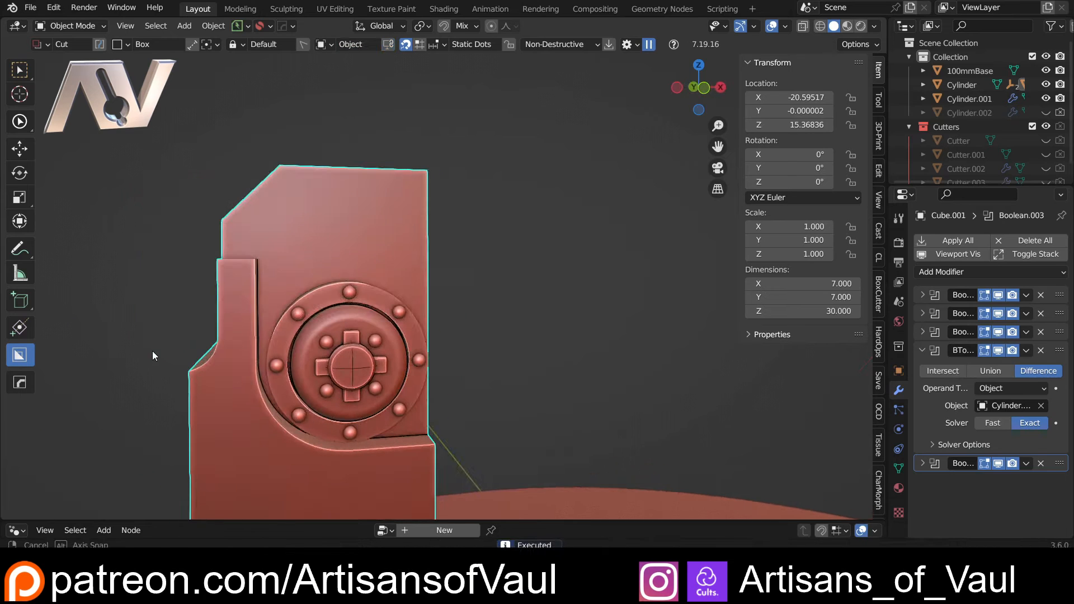
pyautogui.click(703, 89)
pyautogui.keyDown('shift'); pyautogui.moveTo(339, 300); pyautogui.dragTo(397, 301, button='middle'); pyautogui.keyUp('shift')
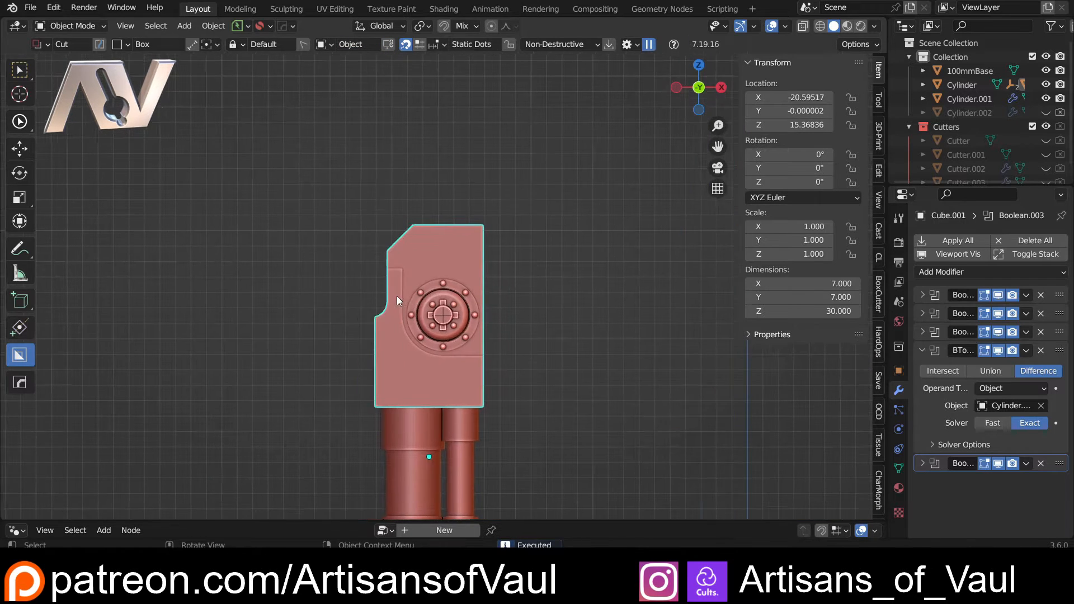
pyautogui.scroll(4, 397, 297)
pyautogui.keyDown('shift'); pyautogui.moveTo(355, 268); pyautogui.dragTo(400, 256, button='middle'); pyautogui.keyUp('shift')
pyautogui.scroll(2, 391, 303)
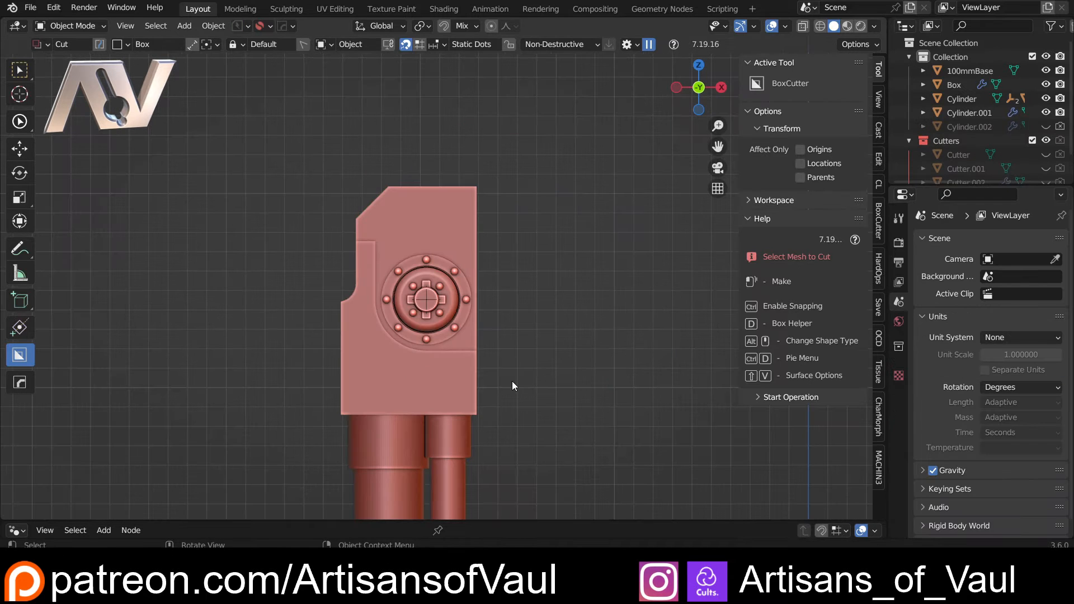
pyautogui.click(458, 227)
pyautogui.keyDown('shift'); pyautogui.moveTo(410, 235); pyautogui.dragTo(378, 256, button='middle'); pyautogui.keyUp('shift')
pyautogui.scroll(3, 387, 357)
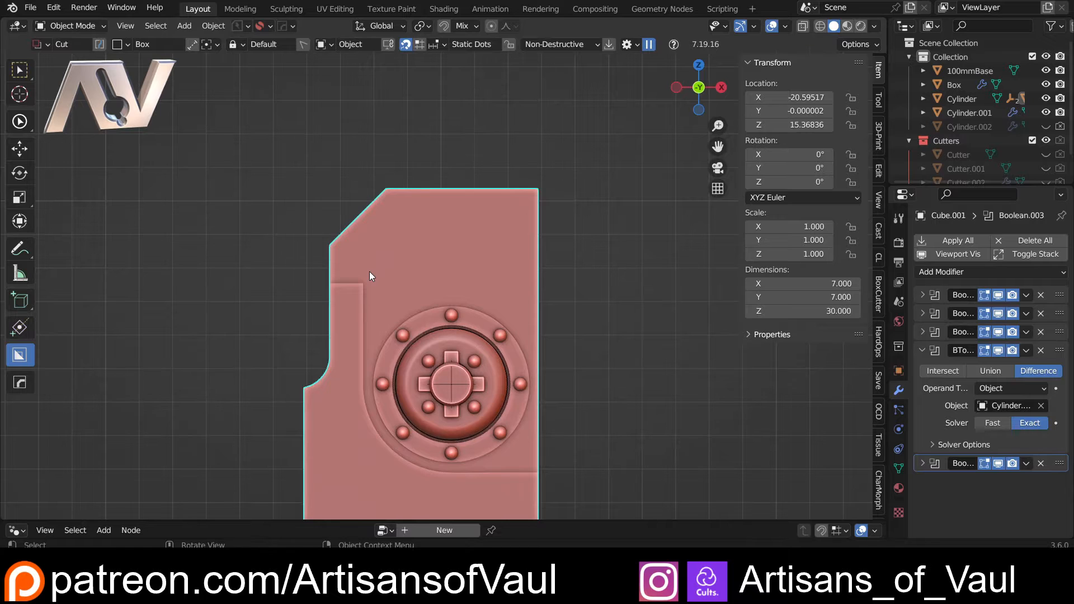
pyautogui.press('q')
pyautogui.click(292, 196)
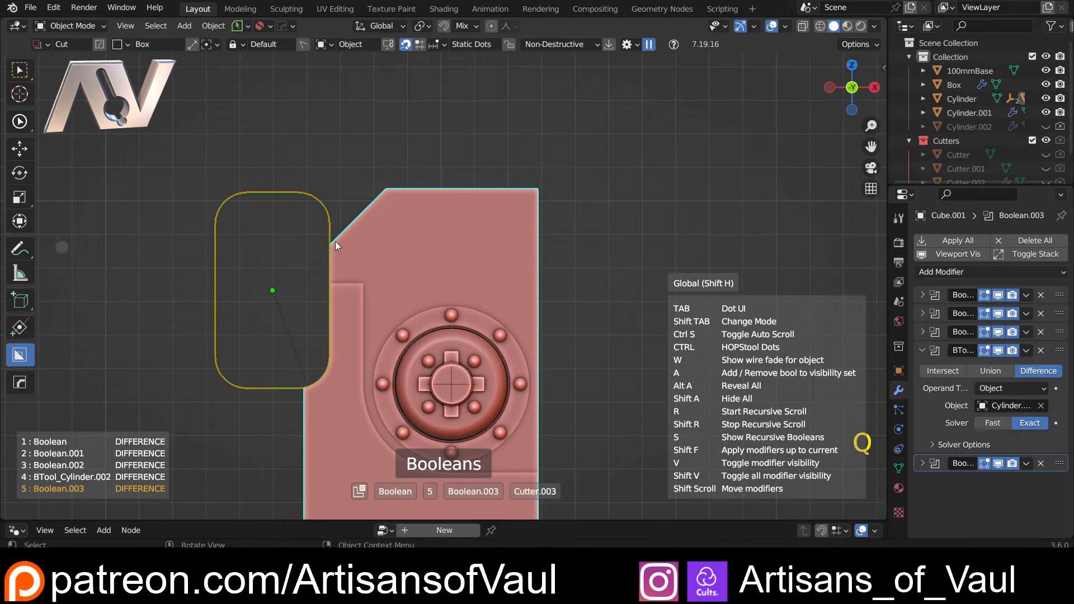
pyautogui.scroll(2, 380, 275)
pyautogui.click(381, 275)
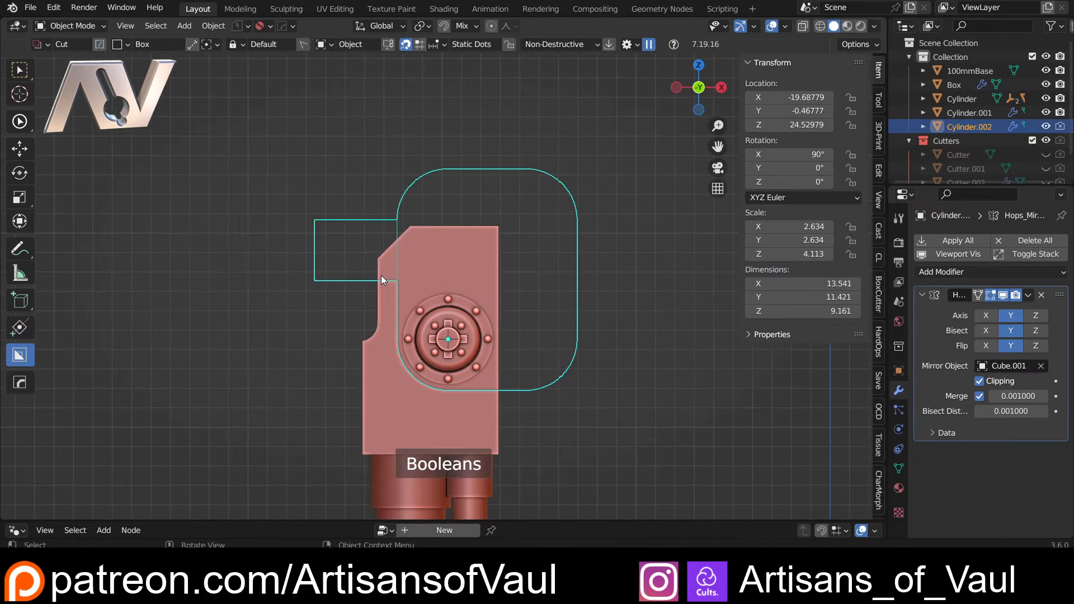
# Lower the bottom vertices of the hub cutter's rectangular side extension by about 2.169 along Z.
pyautogui.press('Tab')
pyautogui.click(260, 282)
pyautogui.hotkey('shift', 'z')
pyautogui.moveTo(228, 230); pyautogui.dragTo(426, 276)
pyautogui.press('Escape')
pyautogui.press('w')
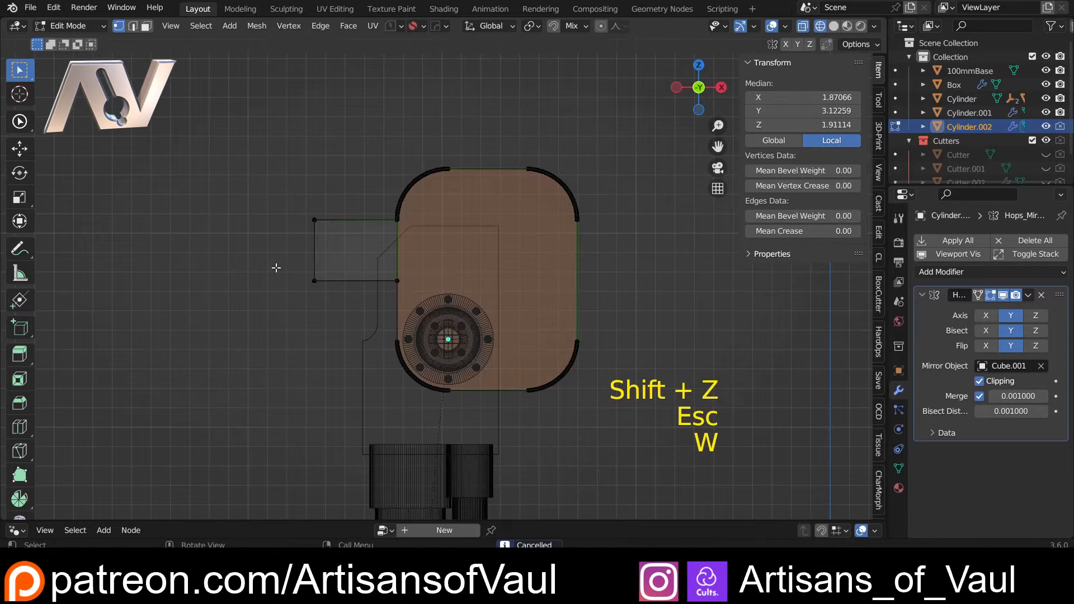
pyautogui.moveTo(275, 264); pyautogui.dragTo(632, 313)
pyautogui.scroll(3, 533, 301)
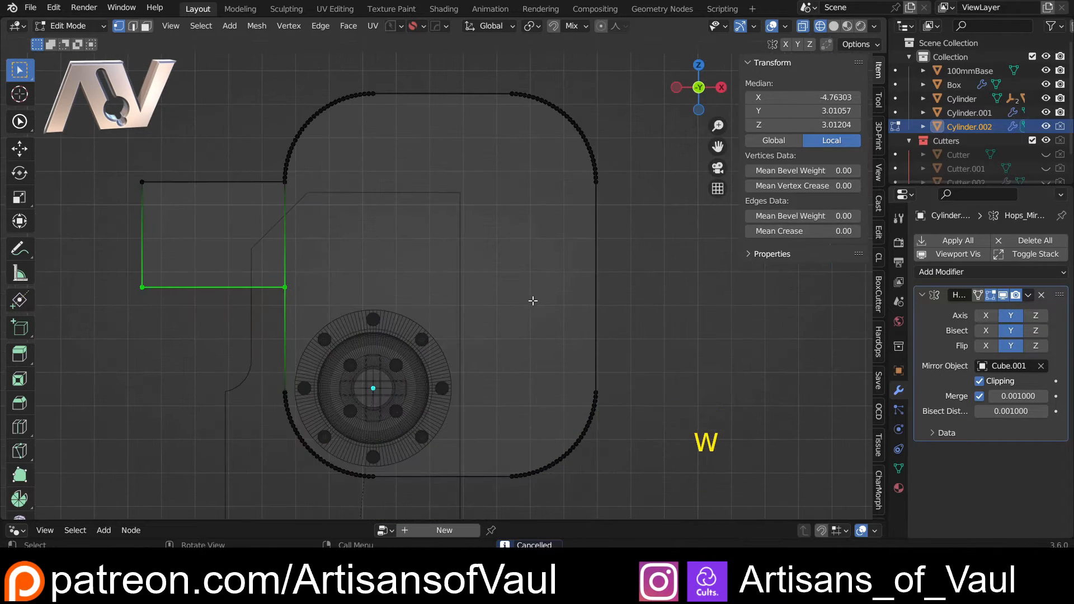
pyautogui.press('g')
pyautogui.press('z')
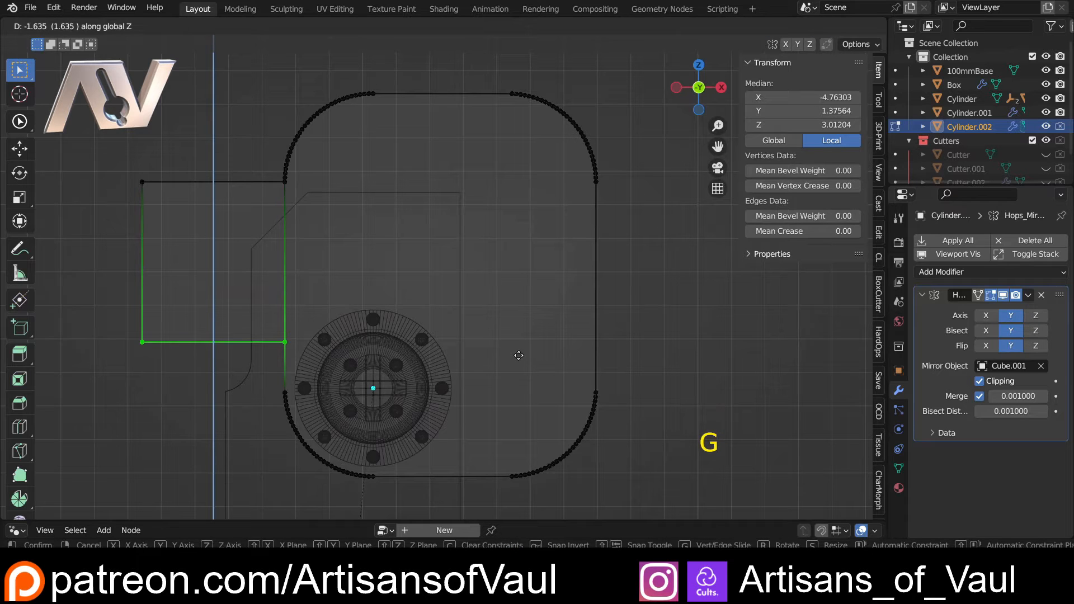
pyautogui.click(513, 373)
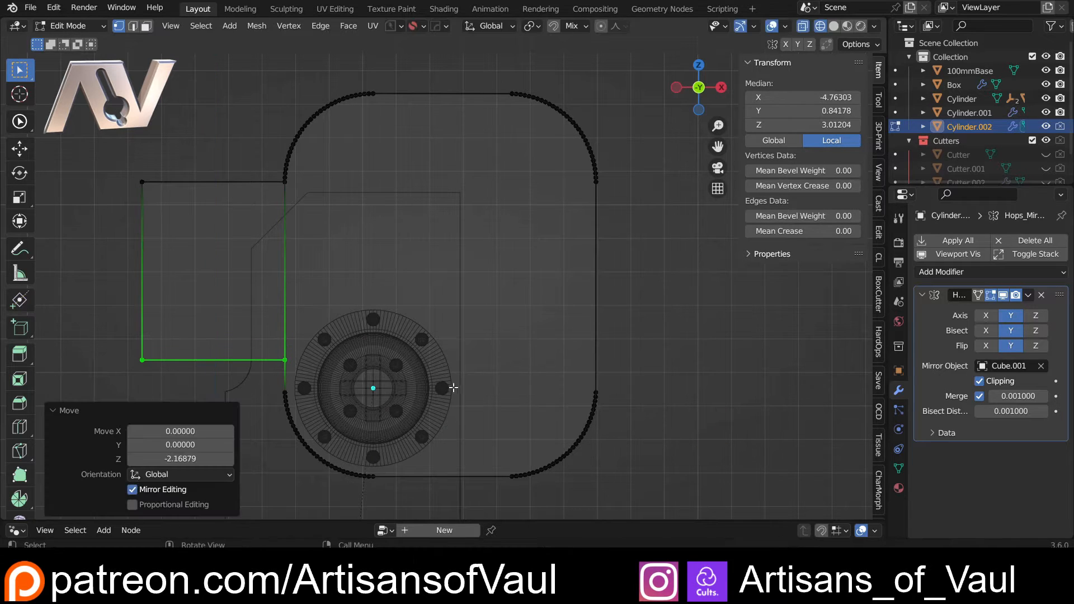
pyautogui.keyDown('shift'); pyautogui.moveTo(285, 337); pyautogui.dragTo(395, 224, button='middle'); pyautogui.keyUp('shift')
pyautogui.press('Tab')
# Select the block's rounded notch cutter through its booleans and lower it by about 1.1 along Z.
pyautogui.click(344, 312)
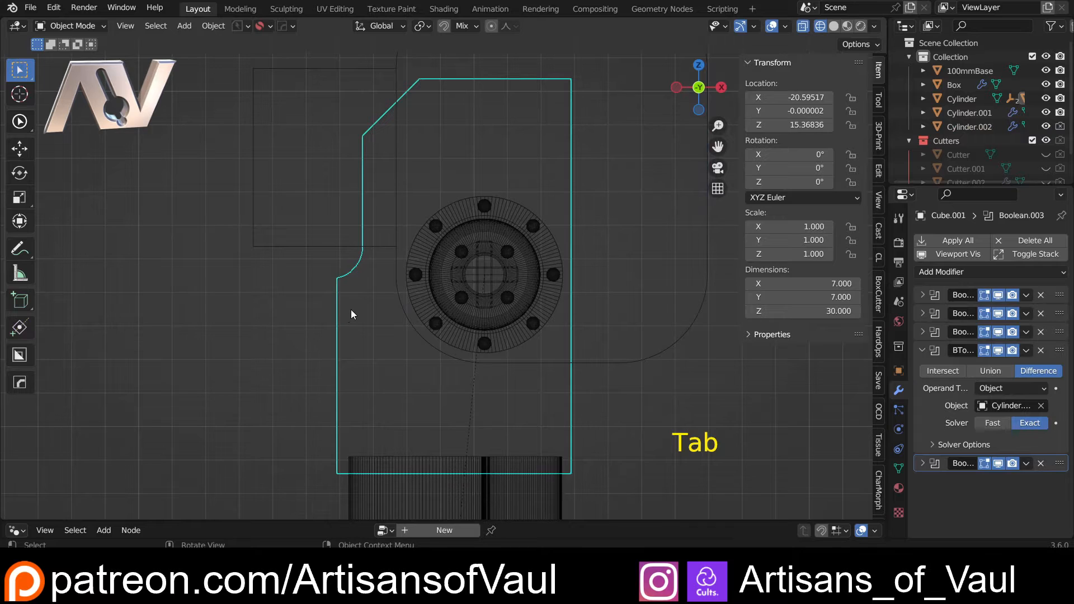
pyautogui.press('q')
pyautogui.click(339, 311)
pyautogui.click(358, 281)
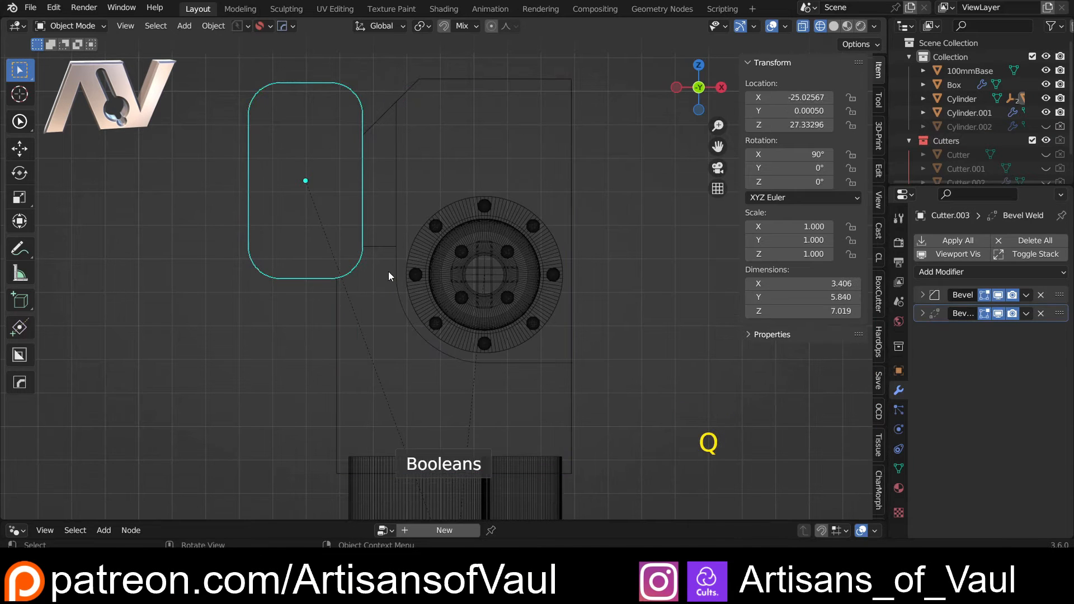
pyautogui.press('g')
pyautogui.press('z')
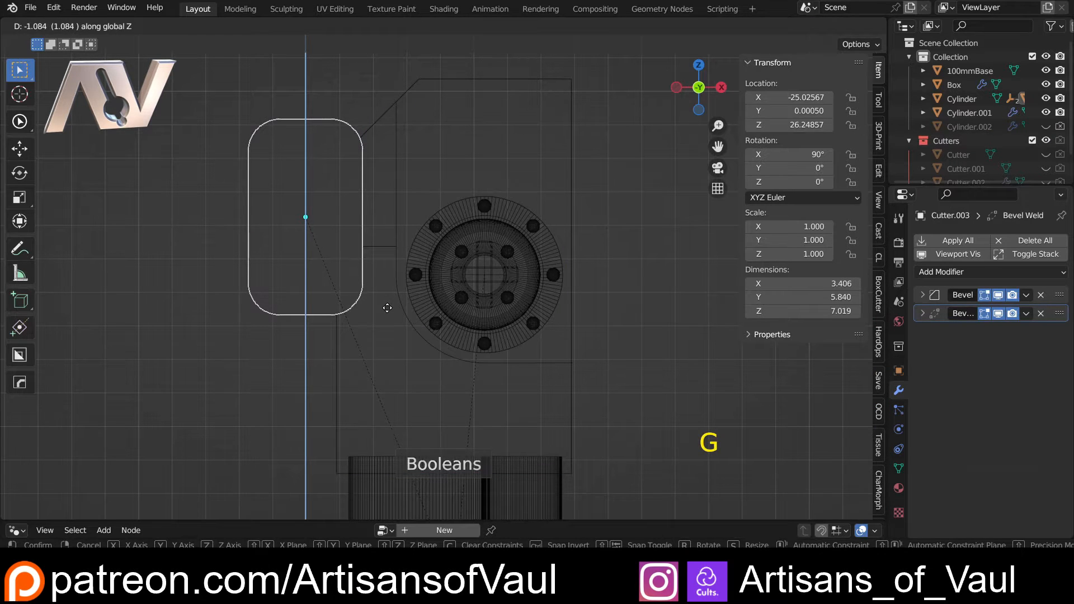
pyautogui.click(387, 309)
pyautogui.keyDown('shift'); pyautogui.moveTo(360, 285); pyautogui.dragTo(300, 371, button='middle'); pyautogui.keyUp('shift')
pyautogui.press('Tab')
pyautogui.click(363, 171)
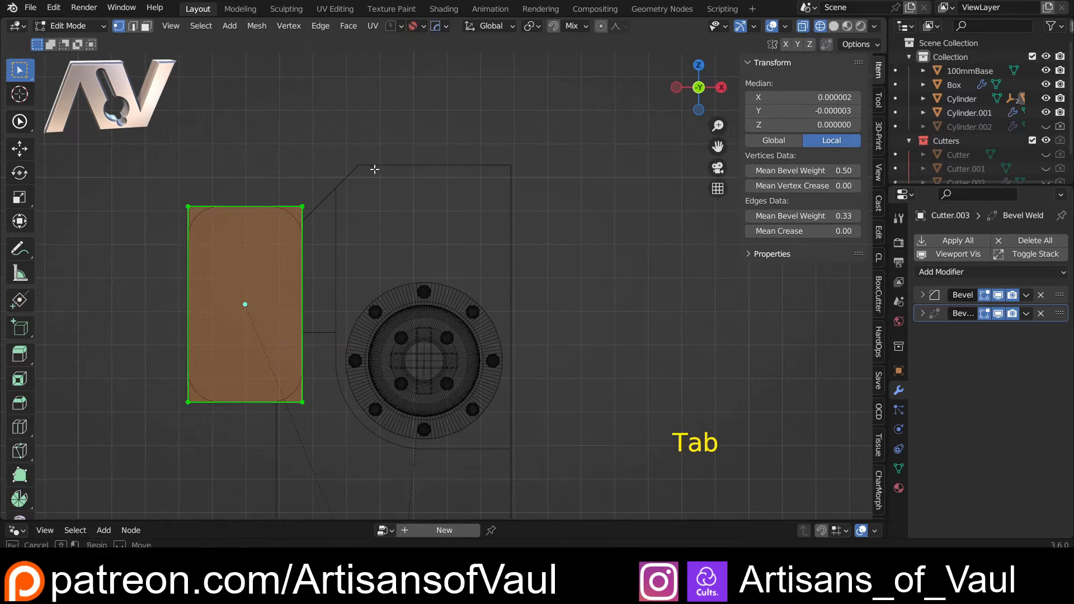
pyautogui.press('Tab')
pyautogui.click(379, 101)
# Shorten the block by lowering all its upper vertices, chamfer included, about 1.869 along Z.
pyautogui.click(401, 165)
pyautogui.press('Tab')
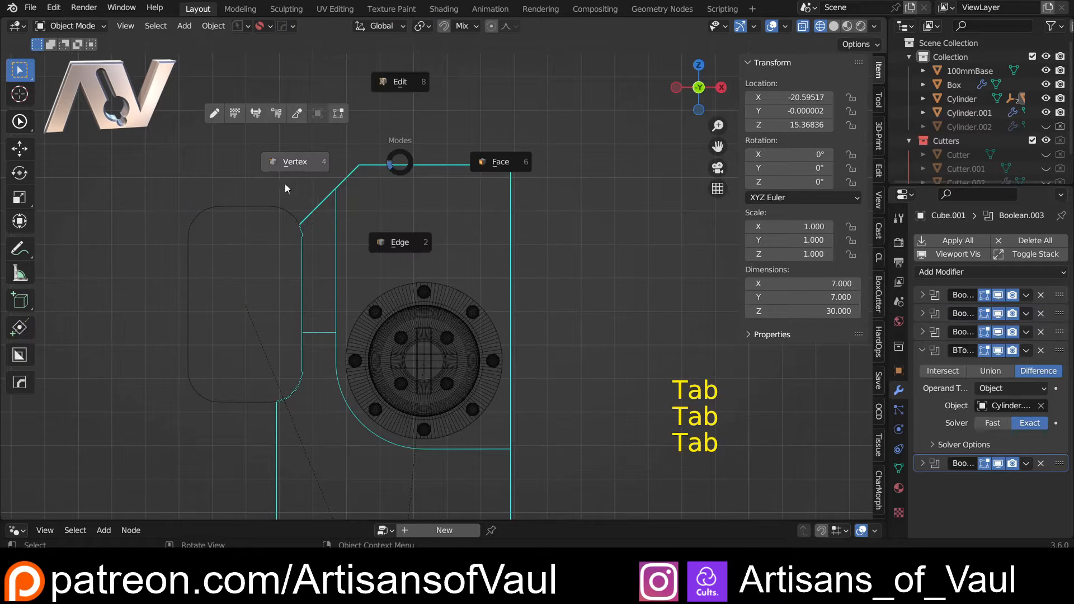
pyautogui.click(285, 188)
pyautogui.hotkey('shift', 'z')
pyautogui.hotkey('shift', 'z')
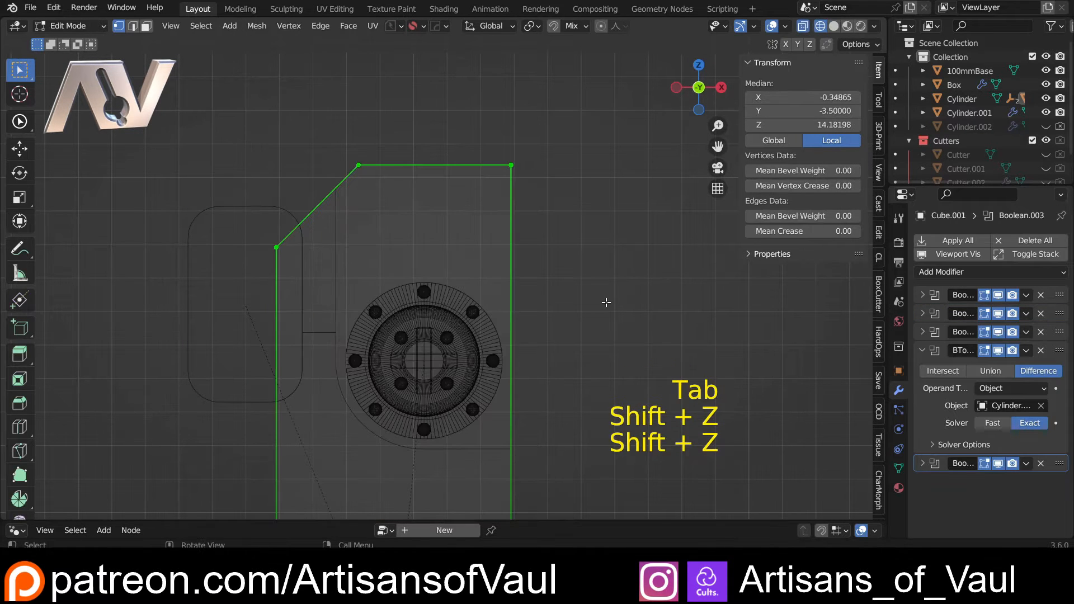
pyautogui.press('g')
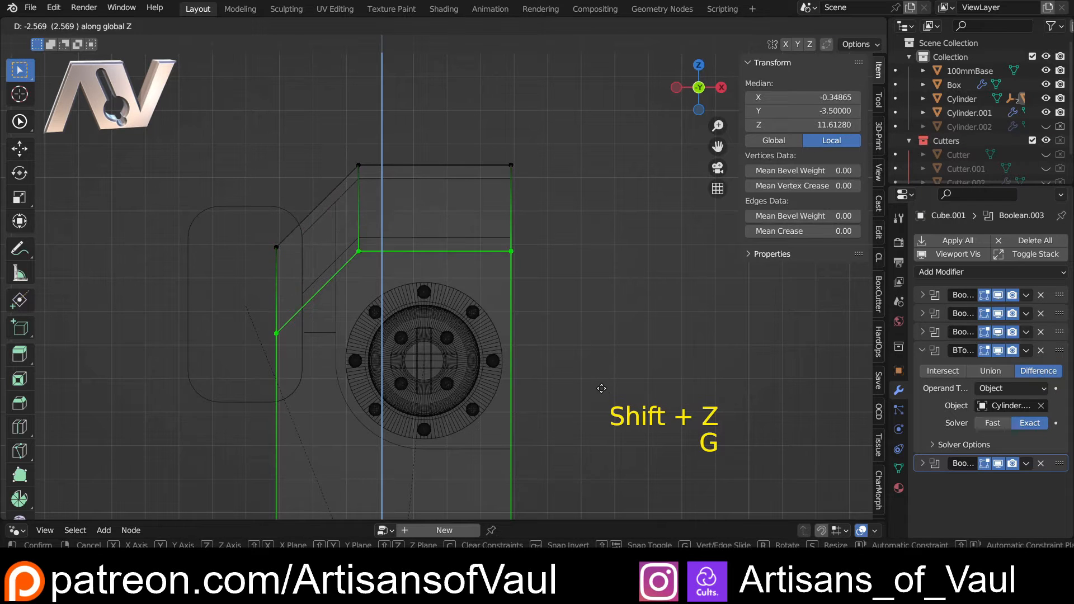
pyautogui.rightClick(514, 299)
pyautogui.hotkey('shift', 'z')
pyautogui.hotkey('shift', 'z')
pyautogui.hotkey('shift', 'z')
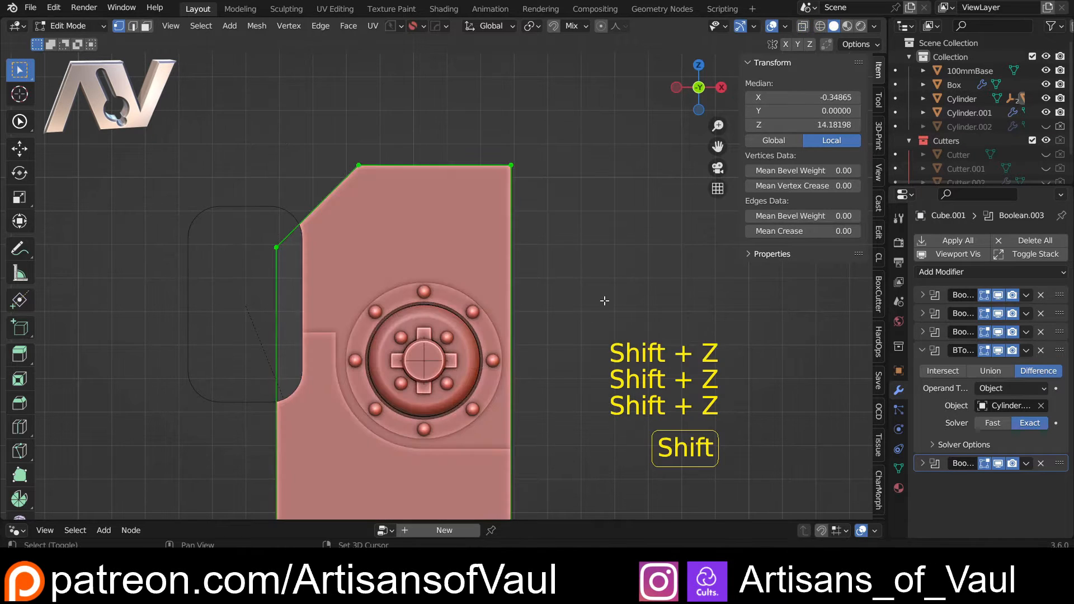
pyautogui.press('g')
pyautogui.press('z')
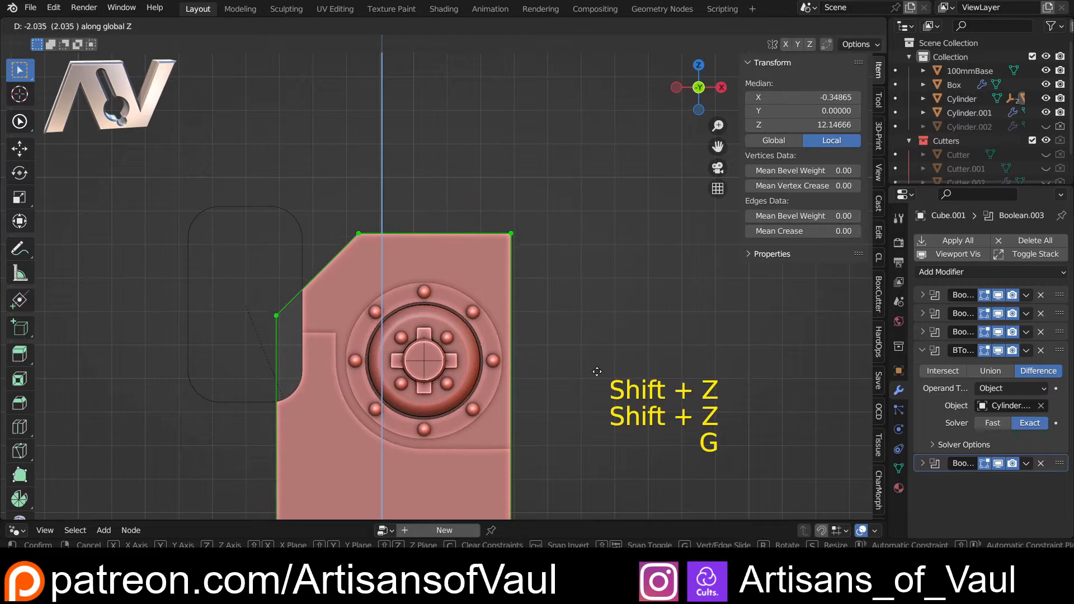
pyautogui.click(598, 363)
pyautogui.scroll(-4, 585, 360)
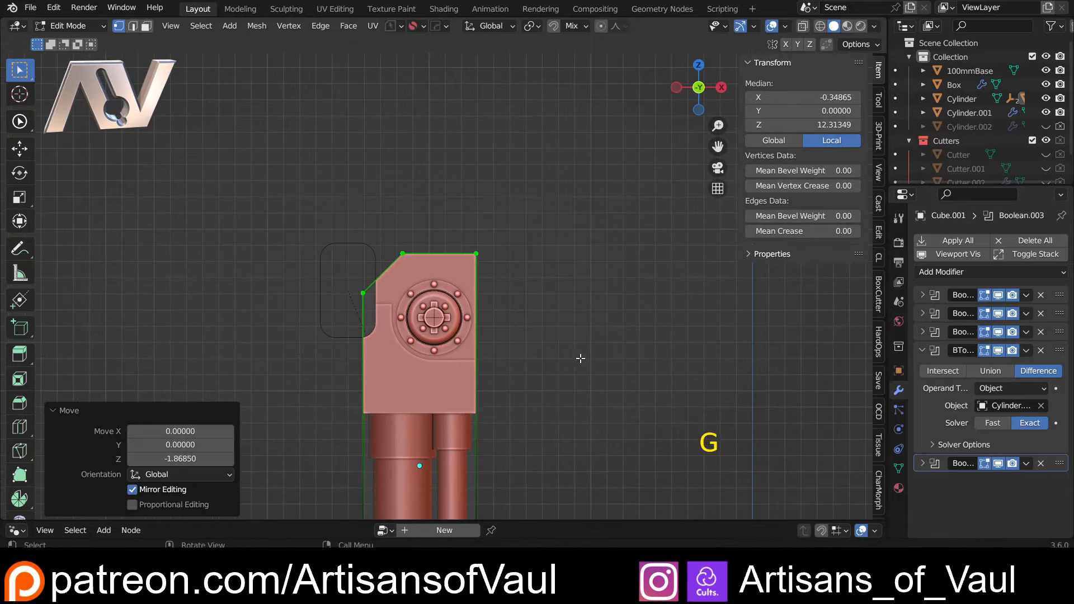
pyautogui.keyDown('shift'); pyautogui.moveTo(544, 331); pyautogui.dragTo(527, 194, button='middle'); pyautogui.keyUp('shift')
pyautogui.press('Tab')
# Try to lower the hub's large ring cylinder along Z to test what moves with it.
pyautogui.click(511, 115)
pyautogui.scroll(-2, 529, 269)
pyautogui.click(504, 327)
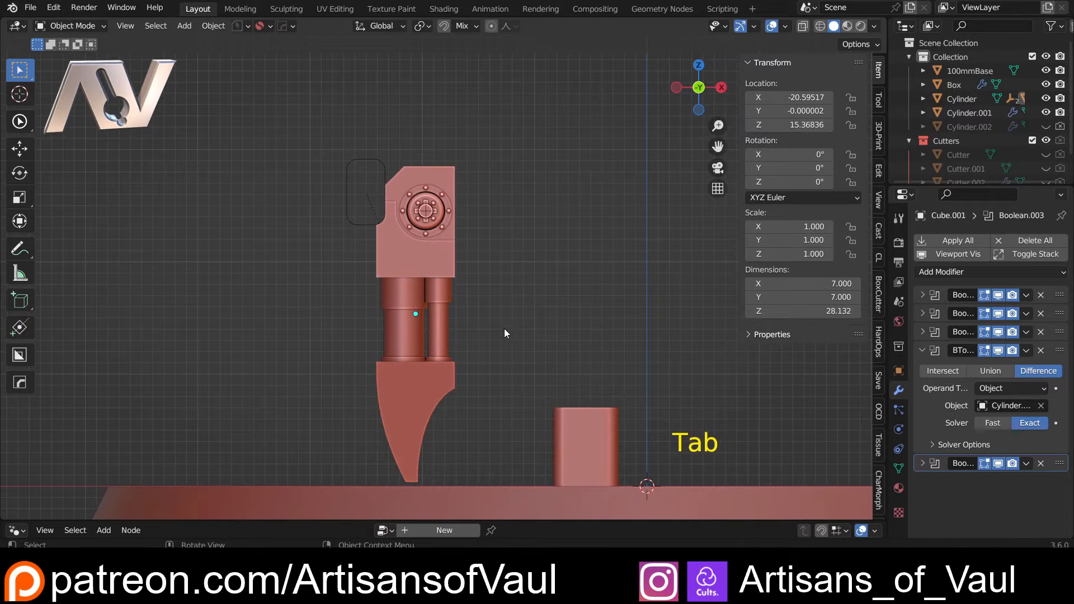
pyautogui.scroll(3, 498, 333)
pyautogui.keyDown('shift'); pyautogui.moveTo(410, 274); pyautogui.dragTo(430, 360, button='middle'); pyautogui.keyUp('shift')
pyautogui.click(428, 264)
pyautogui.scroll(-4, 471, 316)
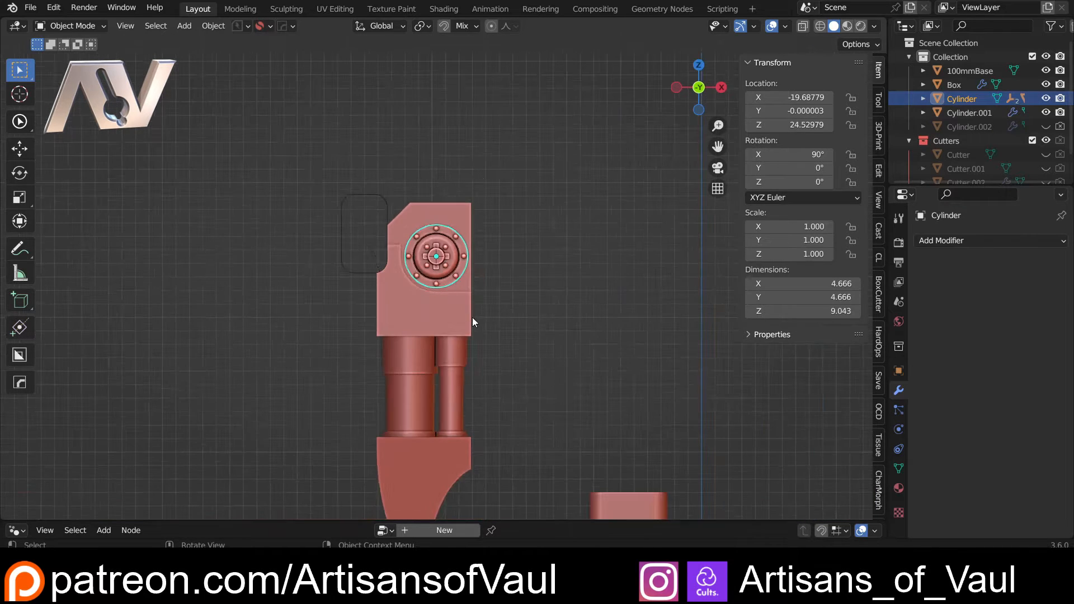
pyautogui.scroll(6, 470, 321)
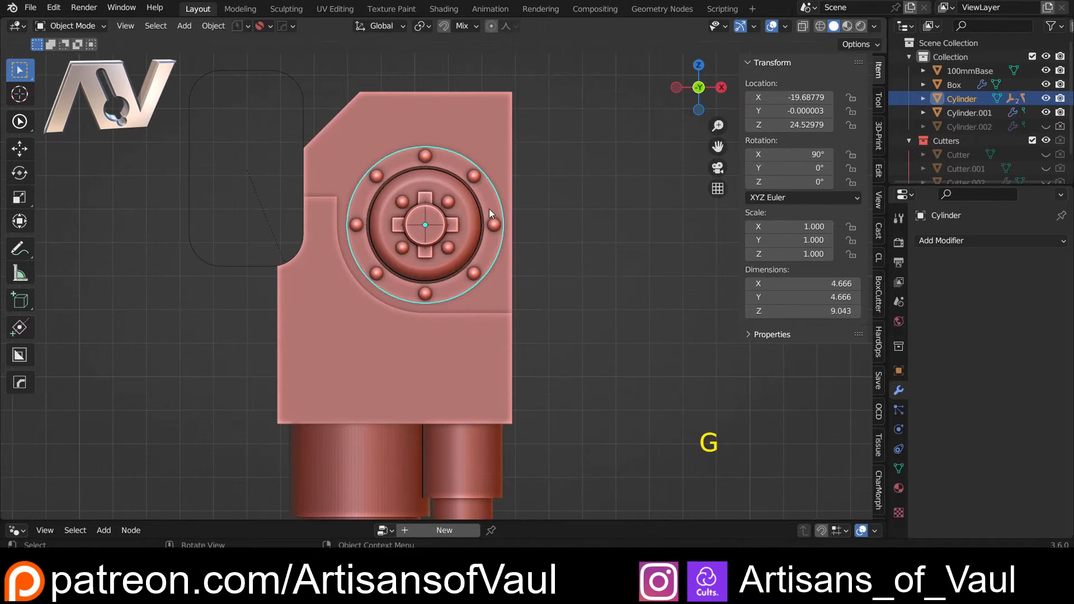
pyautogui.press('g')
pyautogui.press('z')
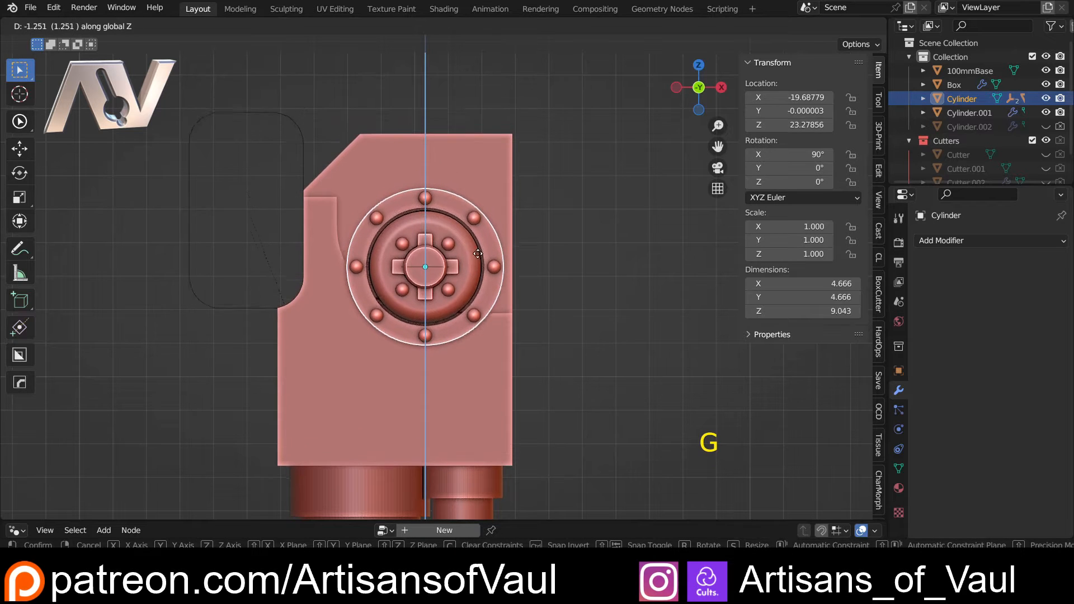
pyautogui.press('Escape')
# Clear the parent of the notched block so it no longer follows the hub's large ring cylinder.
pyautogui.moveTo(529, 226); pyautogui.dragTo(495, 137, button='middle')
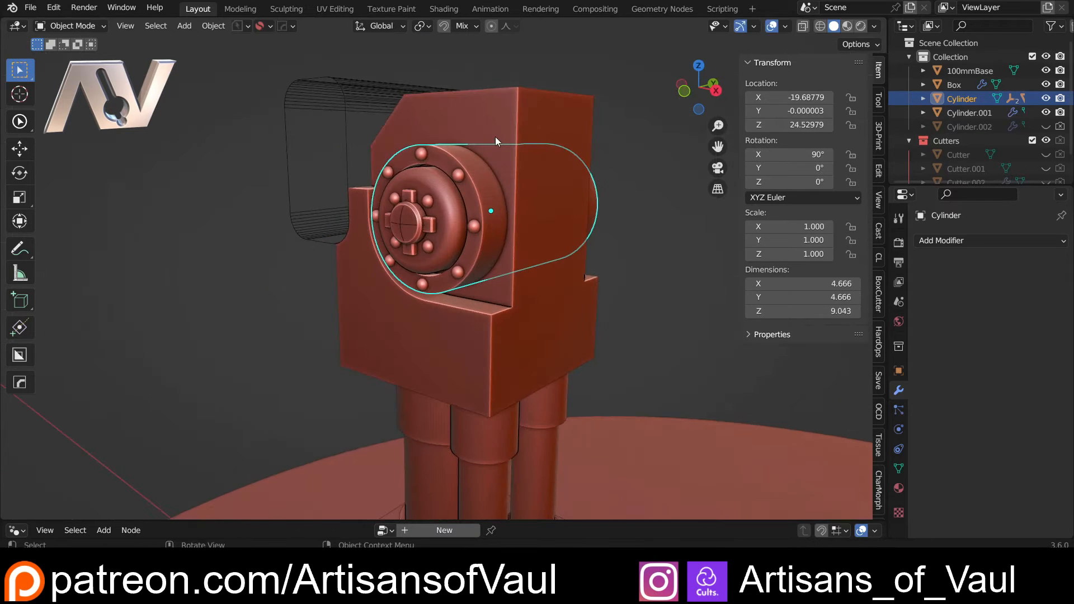
pyautogui.click(495, 137)
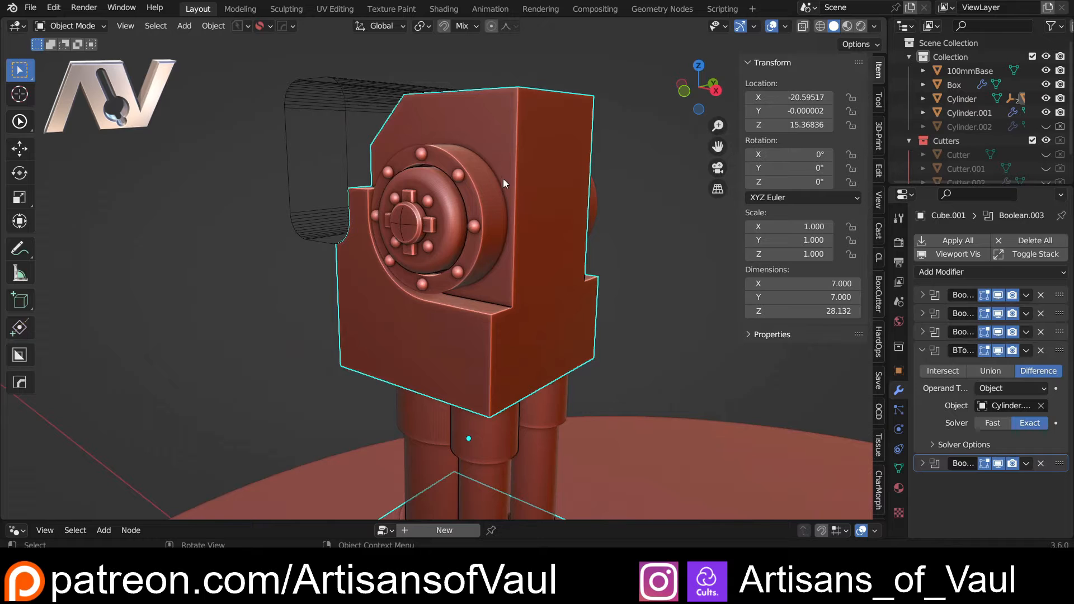
pyautogui.click(214, 26)
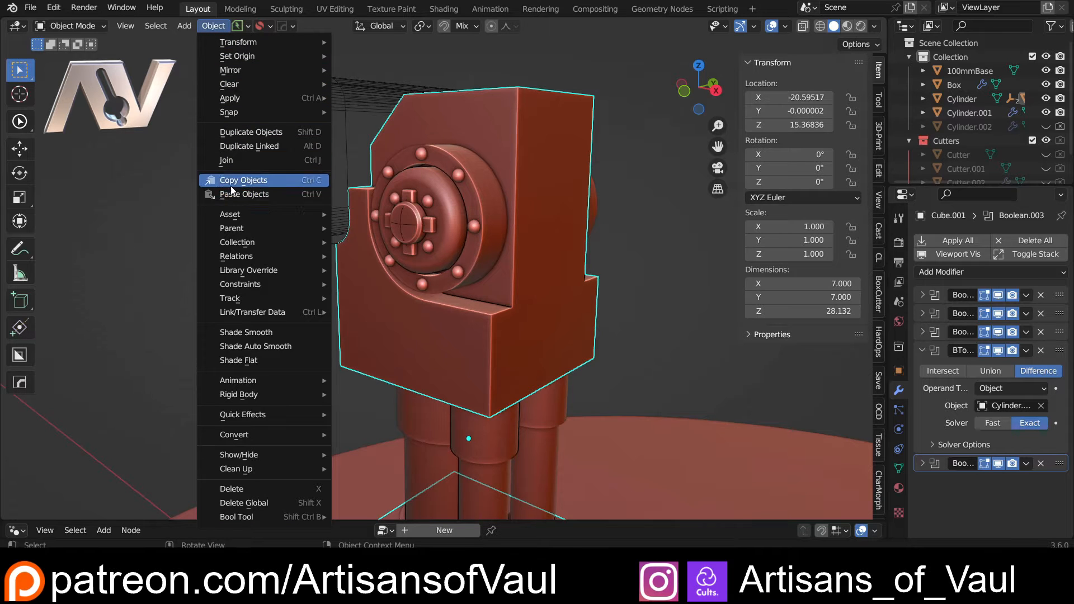
pyautogui.moveTo(238, 309)
pyautogui.moveTo(246, 228)
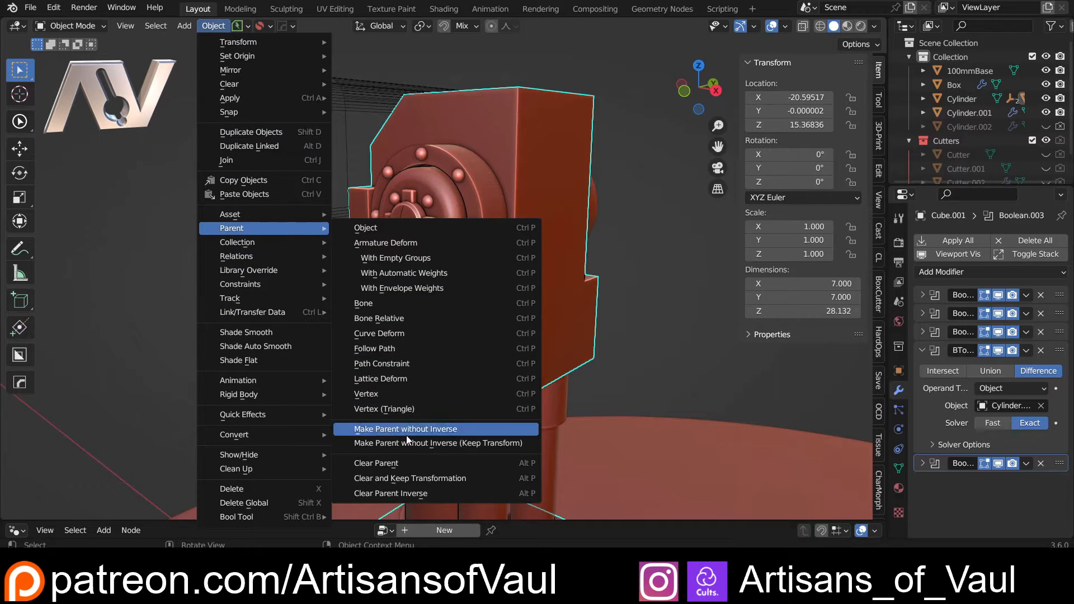
pyautogui.click(399, 457)
# Lower the hub's large ring cylinder and its attached parts about 1.368 along Z.
pyautogui.click(492, 216)
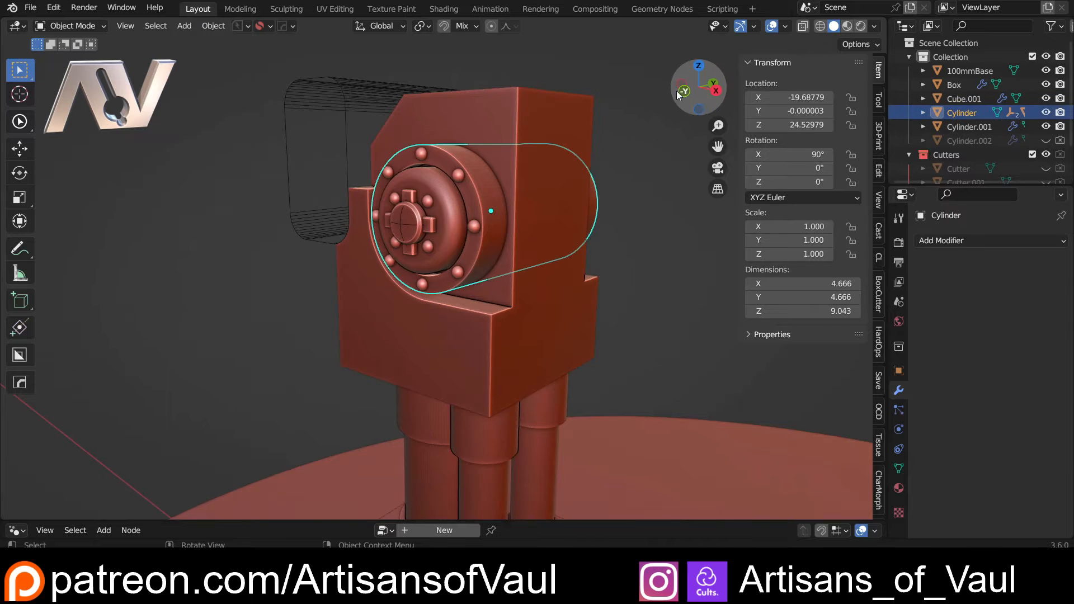
pyautogui.click(684, 92)
pyautogui.press('g')
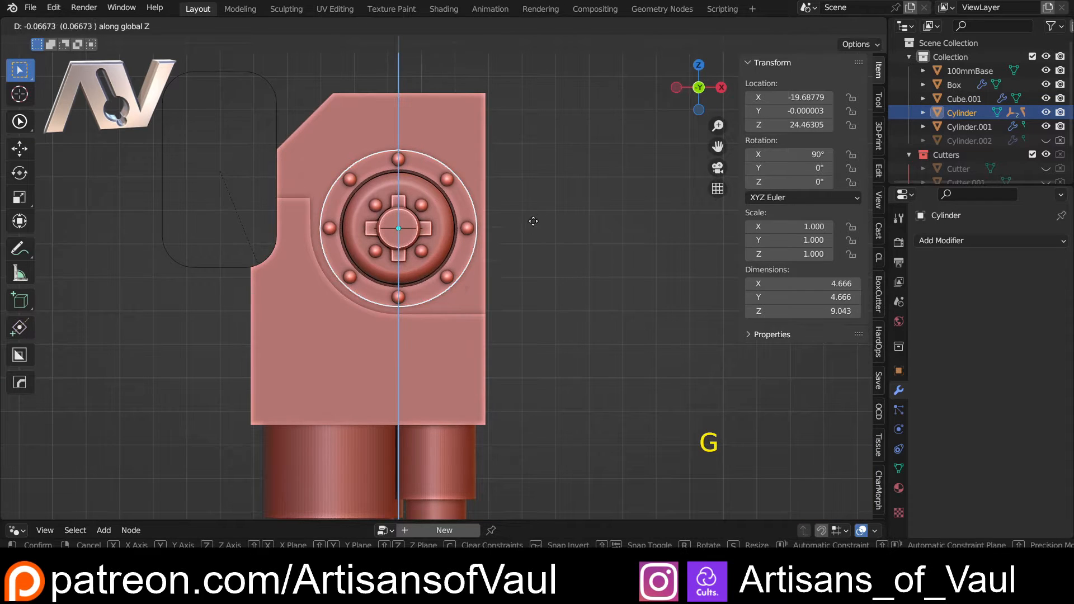
pyautogui.click(525, 268)
# Reveal and select the block's hub-recess cutter through its booleans.
pyautogui.scroll(-4, 525, 268)
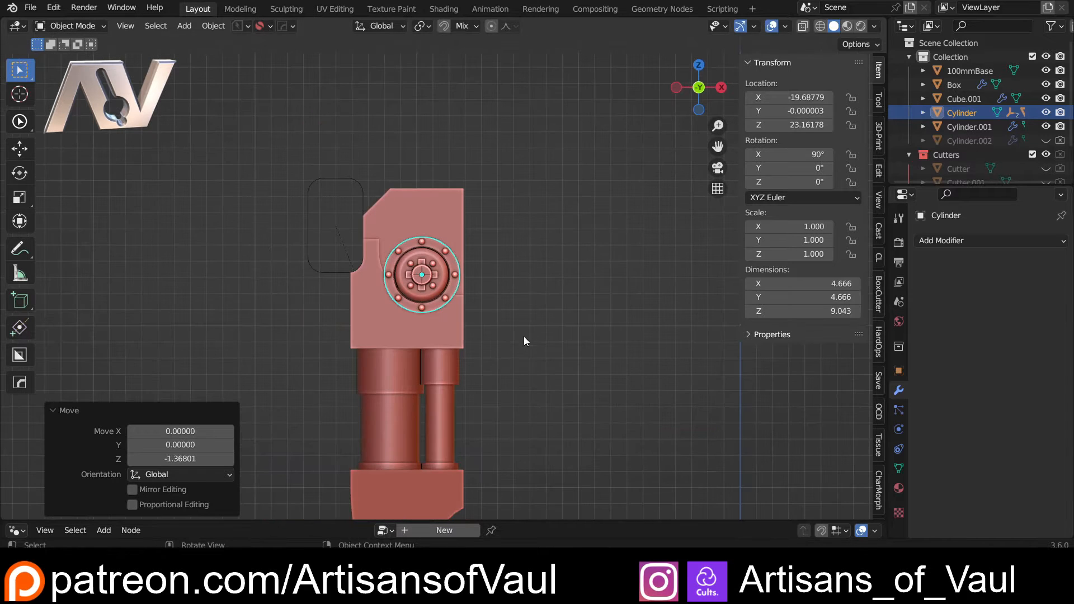
pyautogui.keyDown('shift'); pyautogui.moveTo(461, 387); pyautogui.dragTo(461, 348, button='middle'); pyautogui.keyUp('shift')
pyautogui.scroll(2, 434, 370)
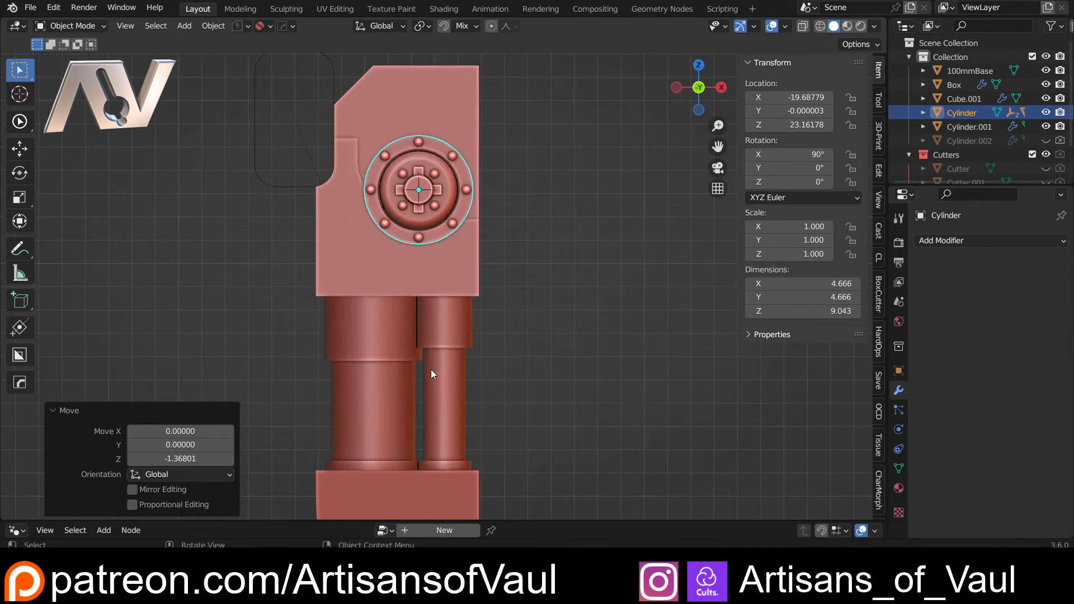
pyautogui.scroll(3, 421, 352)
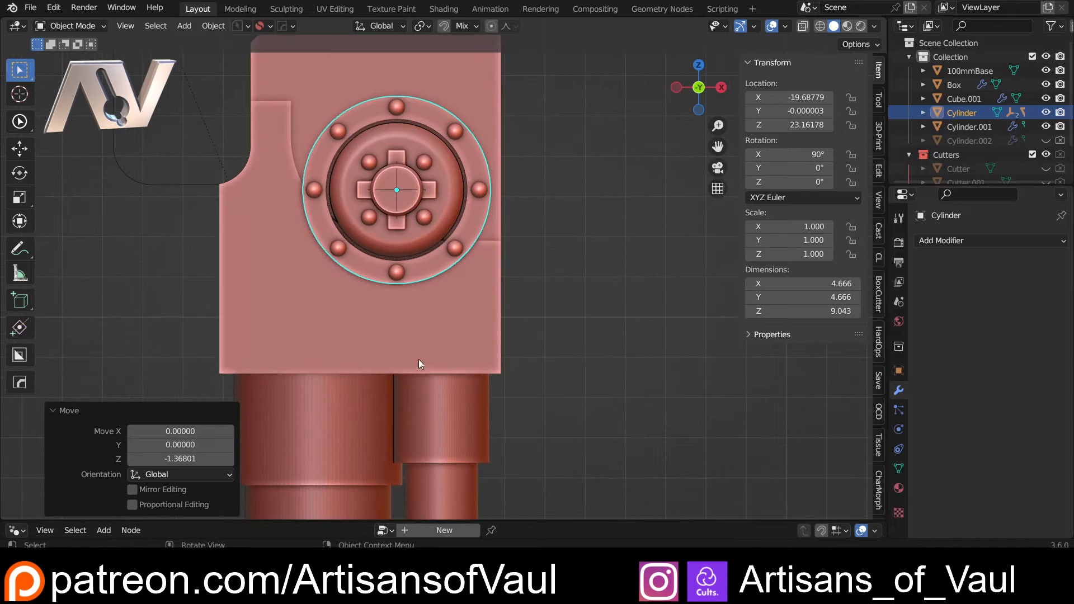
pyautogui.click(271, 165)
pyautogui.keyDown('shift'); pyautogui.moveTo(270, 165); pyautogui.dragTo(308, 257, button='middle'); pyautogui.keyUp('shift')
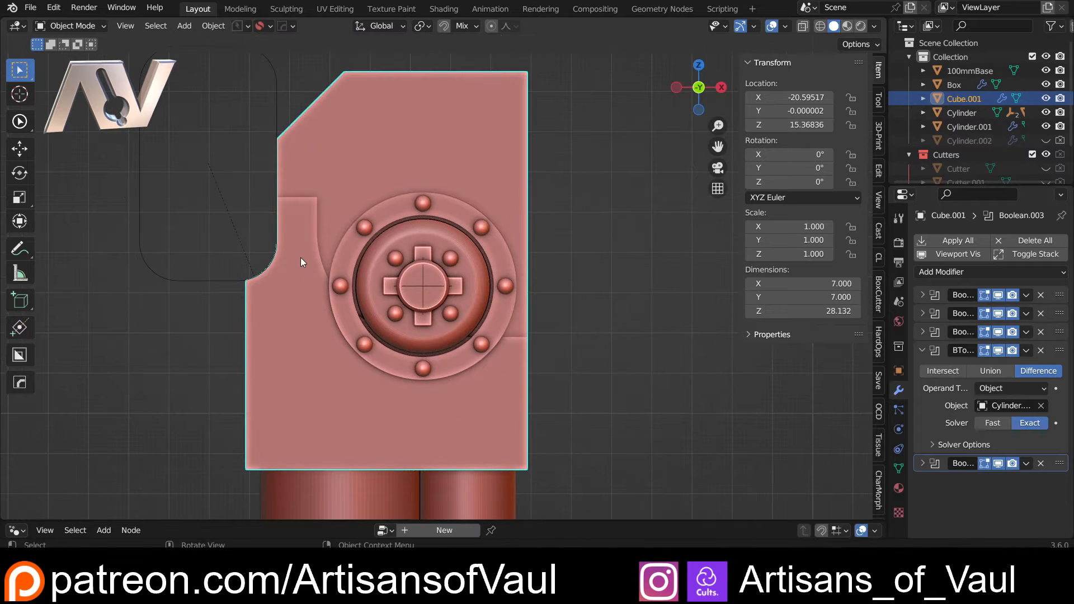
pyautogui.press('q')
pyautogui.click(246, 255)
pyautogui.scroll(-1, 247, 255)
pyautogui.click(246, 255)
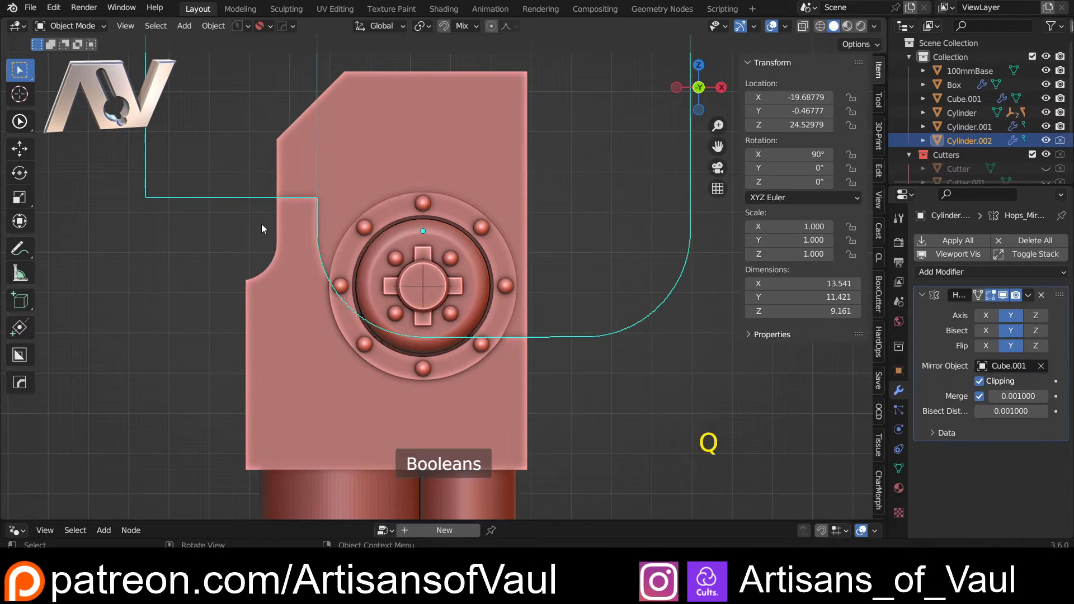
# Lower the curved bottom vertices of the hub-recess cutter about 1.376 along Z, then hide the cutter.
pyautogui.press('Tab')
pyautogui.hotkey('shift', 'z')
pyautogui.keyDown('shift'); pyautogui.moveTo(257, 203); pyautogui.dragTo(709, 393); pyautogui.keyUp('shift')
pyautogui.hotkey('shift', 'z')
pyautogui.press('g')
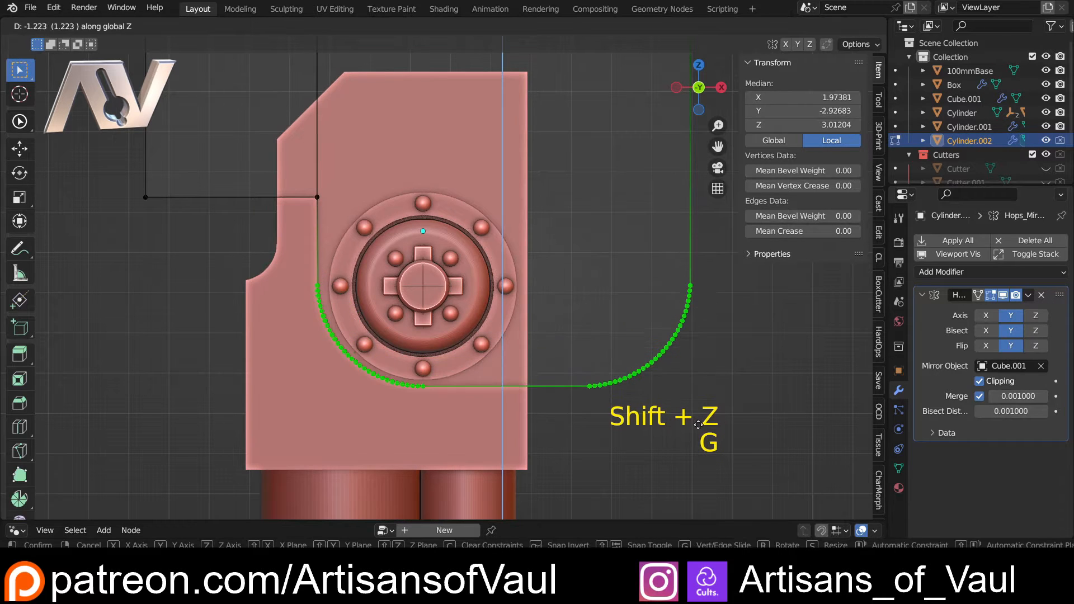
pyautogui.click(693, 428)
pyautogui.press('Tab')
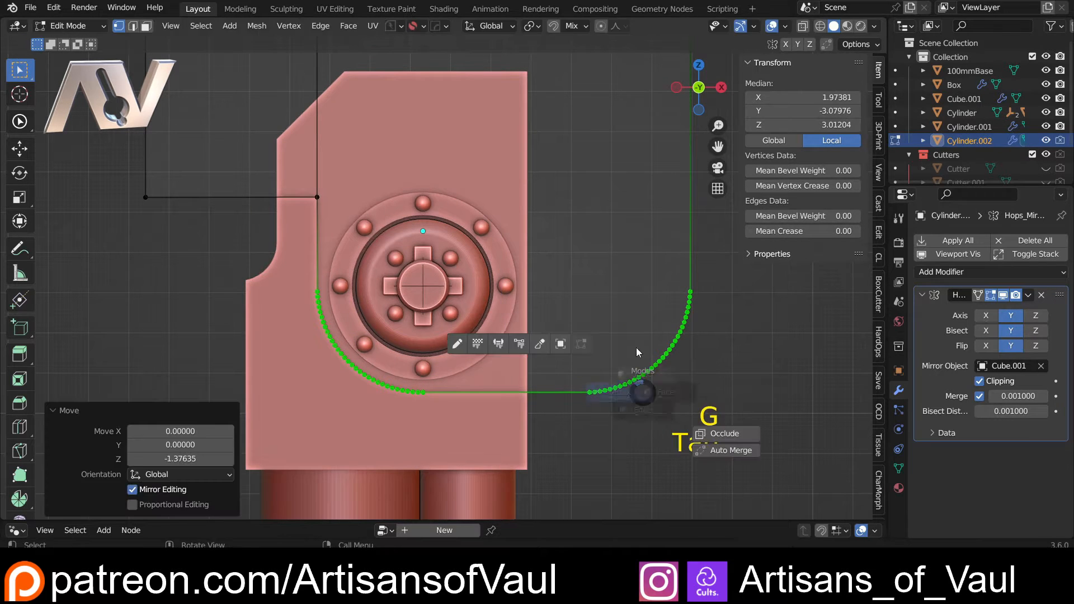
pyautogui.scroll(-3, 612, 295)
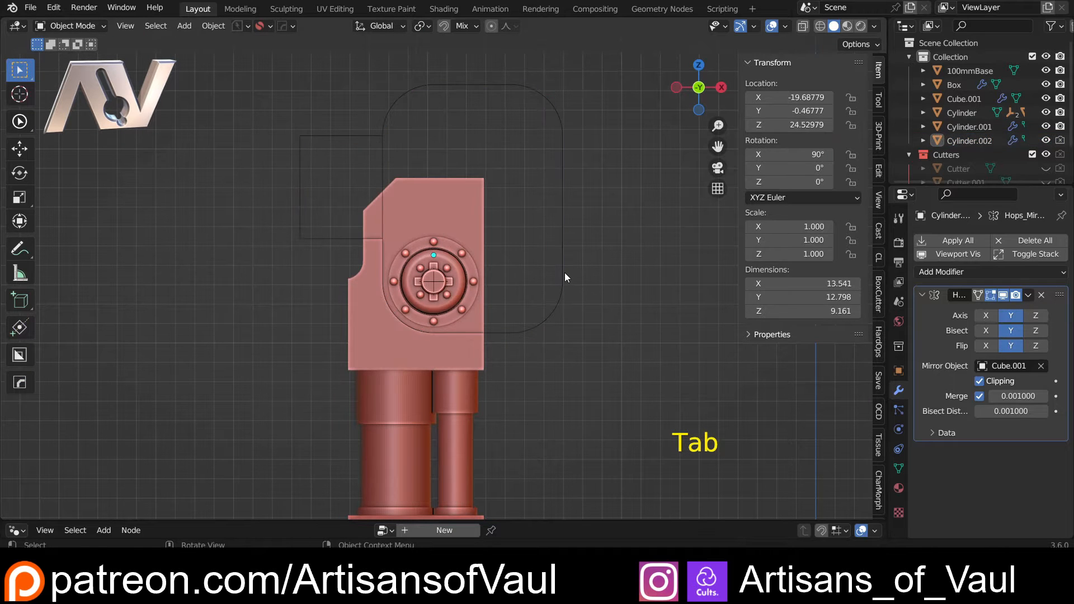
pyautogui.press('h')
# Examine the proportions of the block and lowered hub against the pistons and pointed foot.
pyautogui.scroll(-4, 548, 302)
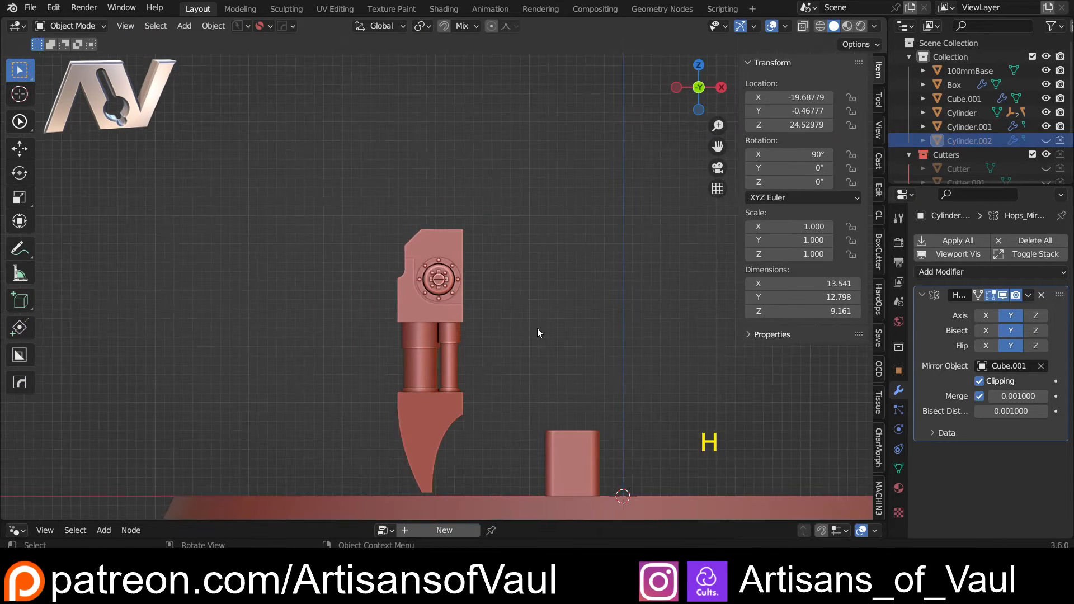
pyautogui.scroll(4, 537, 328)
pyautogui.scroll(-5, 503, 317)
pyautogui.keyDown('shift'); pyautogui.moveTo(471, 331); pyautogui.dragTo(435, 346, button='middle'); pyautogui.keyUp('shift')
pyautogui.scroll(2, 414, 336)
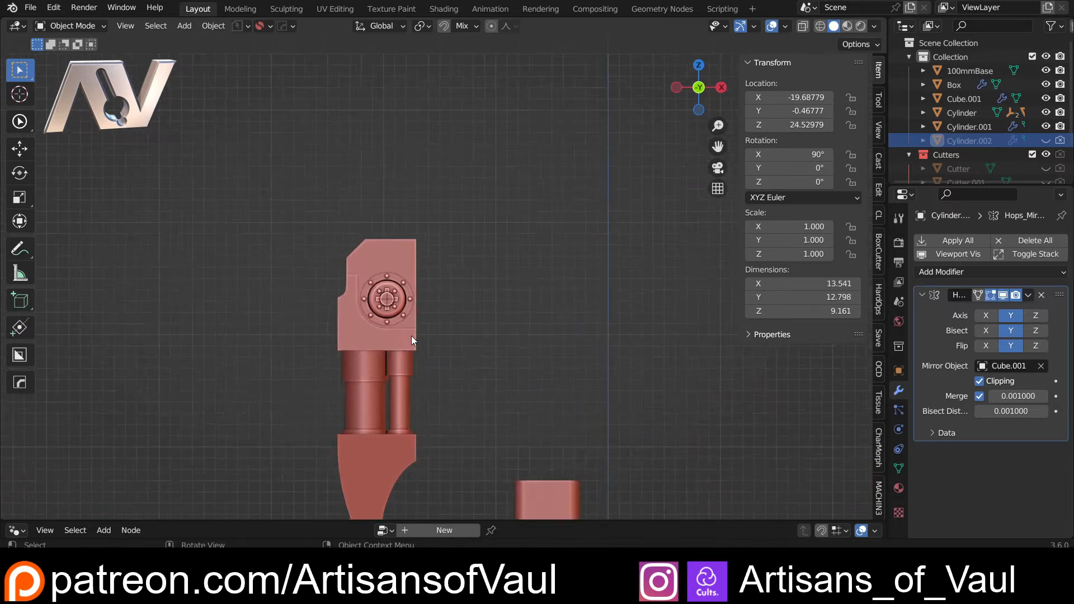
pyautogui.scroll(2, 400, 331)
pyautogui.keyDown('shift'); pyautogui.moveTo(376, 319); pyautogui.dragTo(417, 367, button='middle'); pyautogui.keyUp('shift')
pyautogui.scroll(3, 414, 362)
pyautogui.scroll(-3, 400, 365)
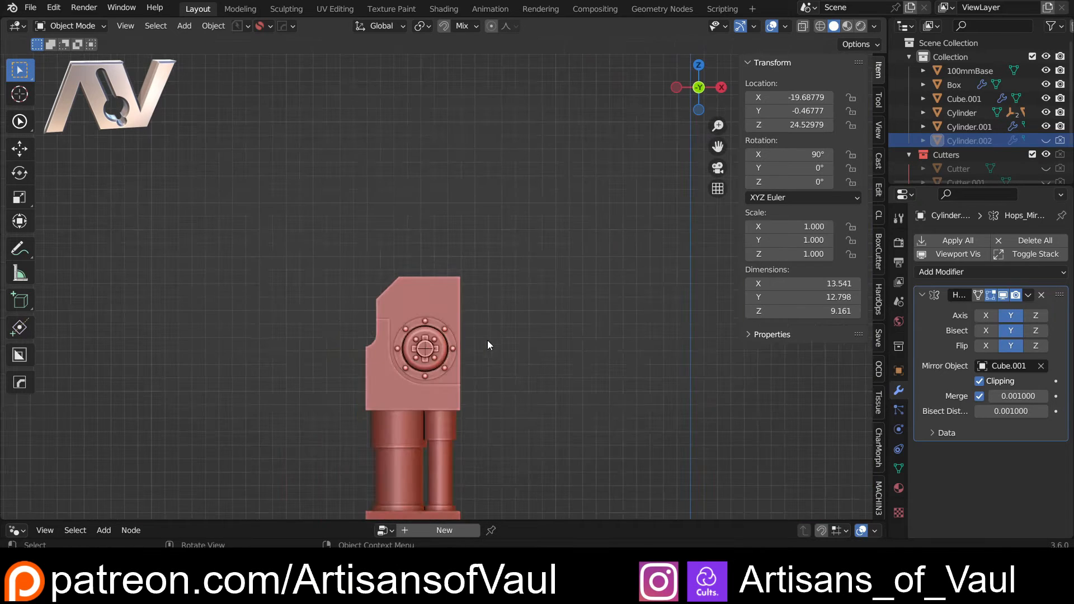
pyautogui.keyDown('shift'); pyautogui.moveTo(488, 340); pyautogui.dragTo(476, 243, button='middle'); pyautogui.keyUp('shift')
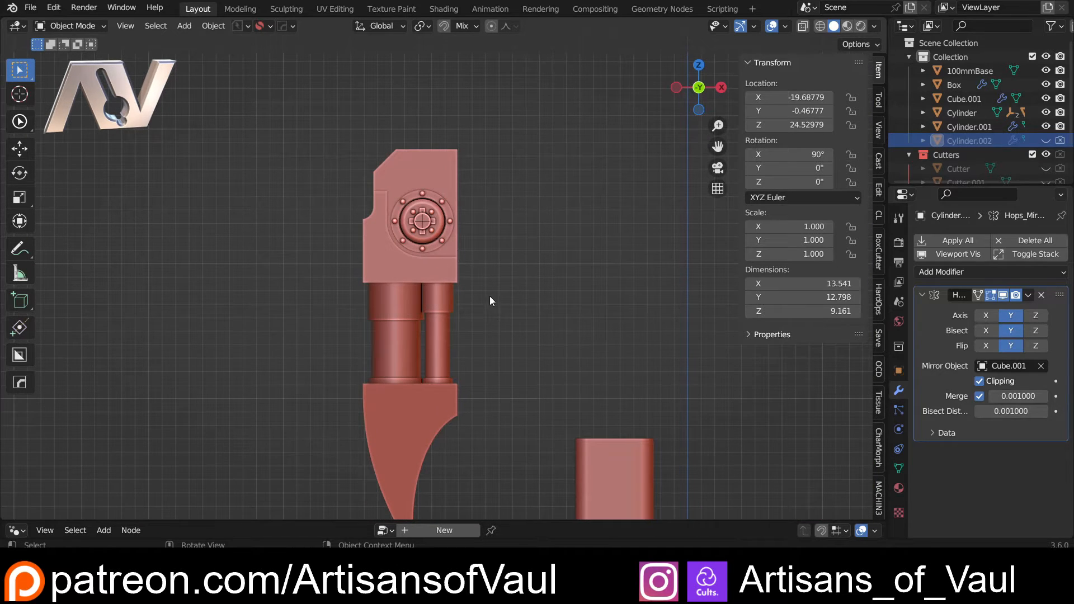
pyautogui.moveTo(489, 301); pyautogui.dragTo(379, 334, button='middle')
pyautogui.scroll(3, 378, 334)
pyautogui.click(378, 333)
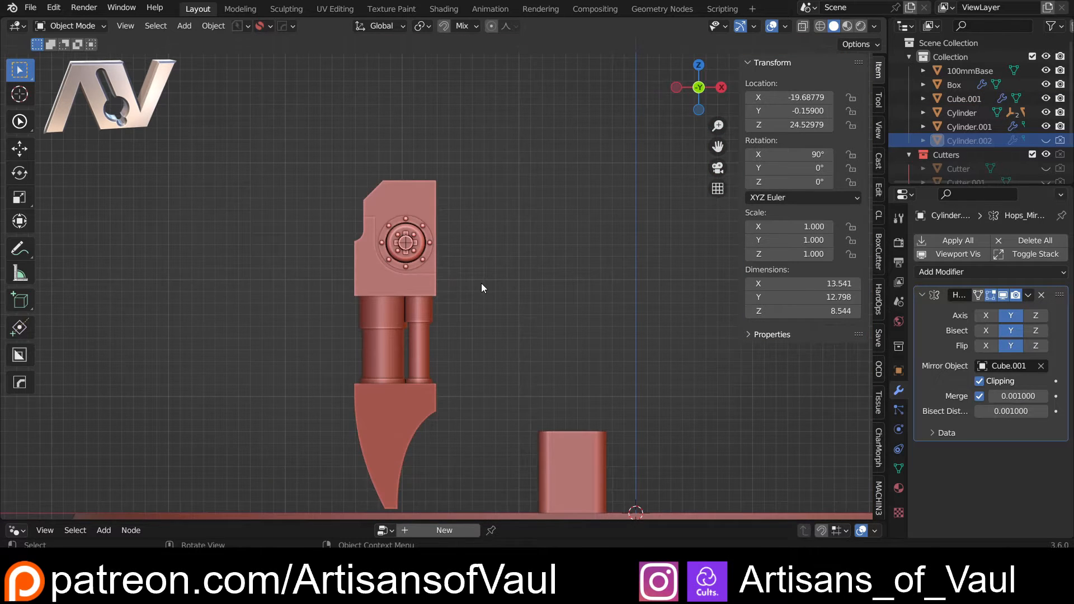
pyautogui.moveTo(481, 283); pyautogui.dragTo(360, 117, button='middle')
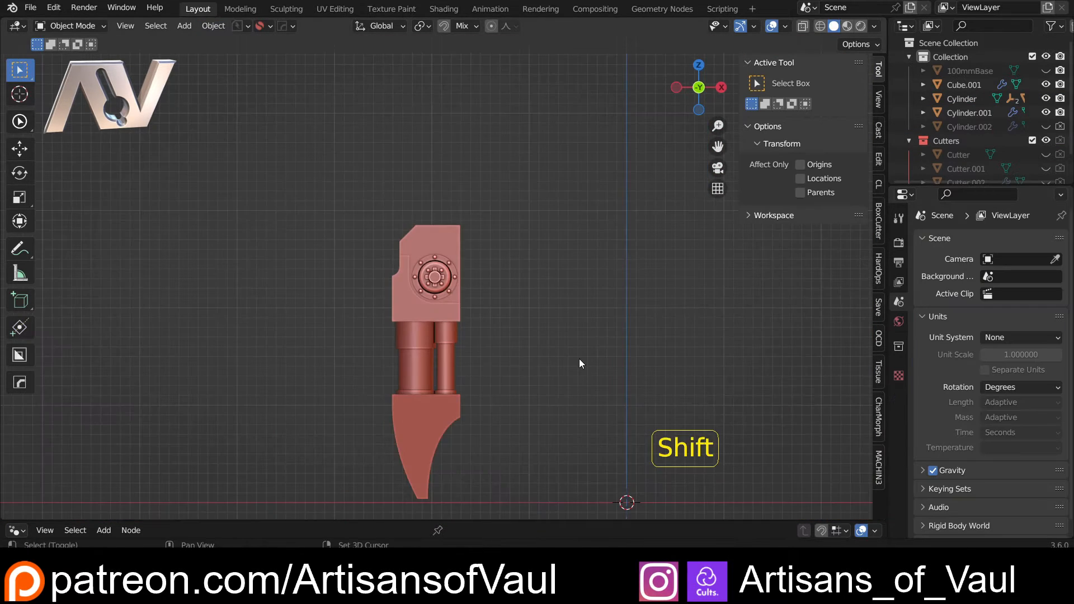
# Add a cube and place it just beside the block's straight edge at about hub height.
pyautogui.keyDown('shift'); pyautogui.moveTo(579, 358); pyautogui.dragTo(498, 341, button='middle'); pyautogui.keyUp('shift')
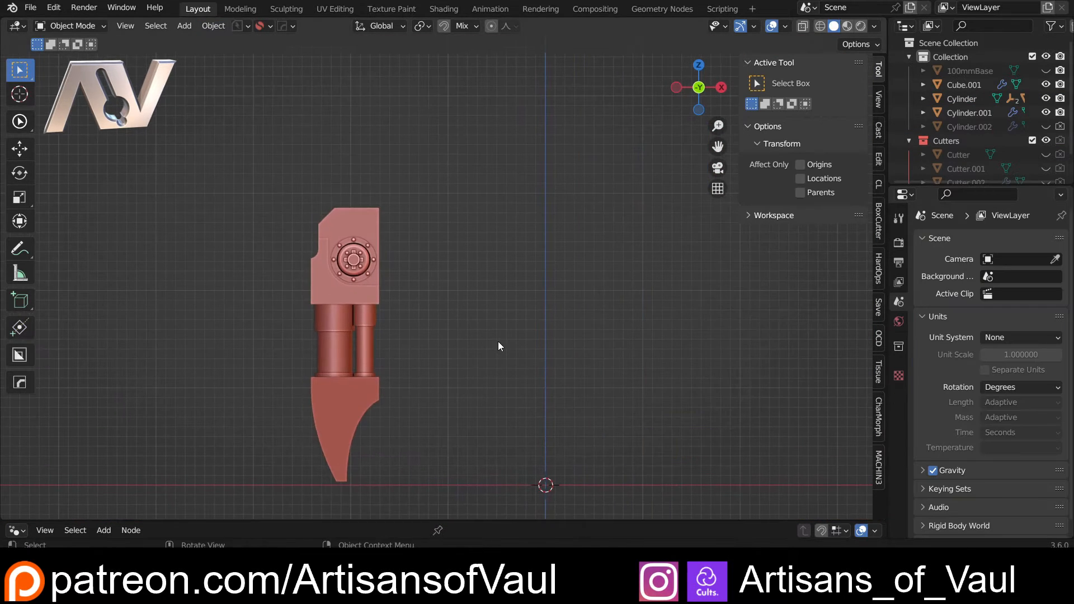
pyautogui.hotkey('shift', 'a')
pyautogui.moveTo(492, 256)
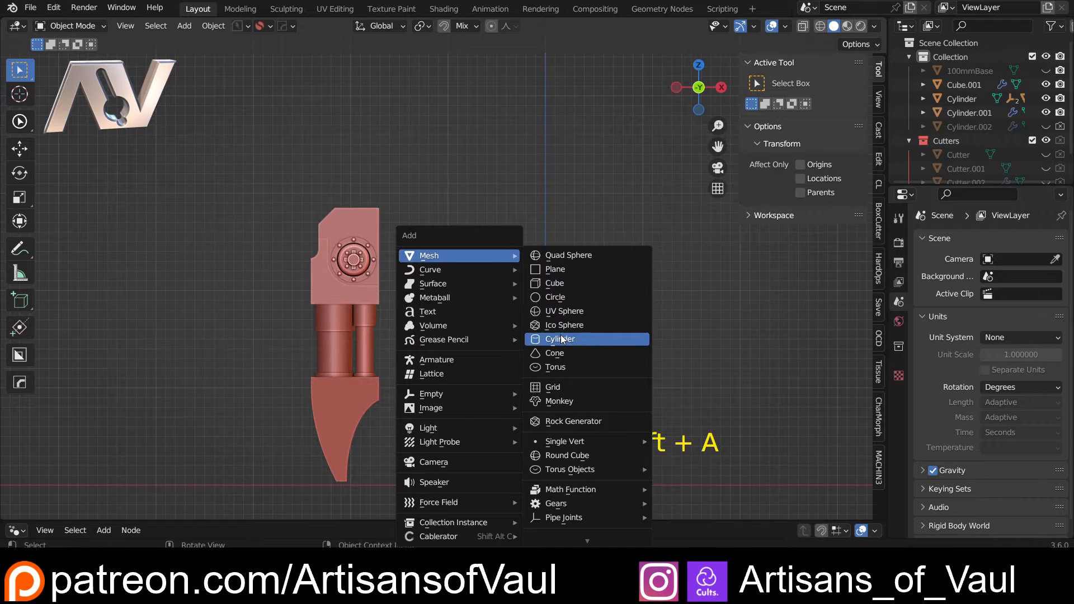
pyautogui.click(557, 283)
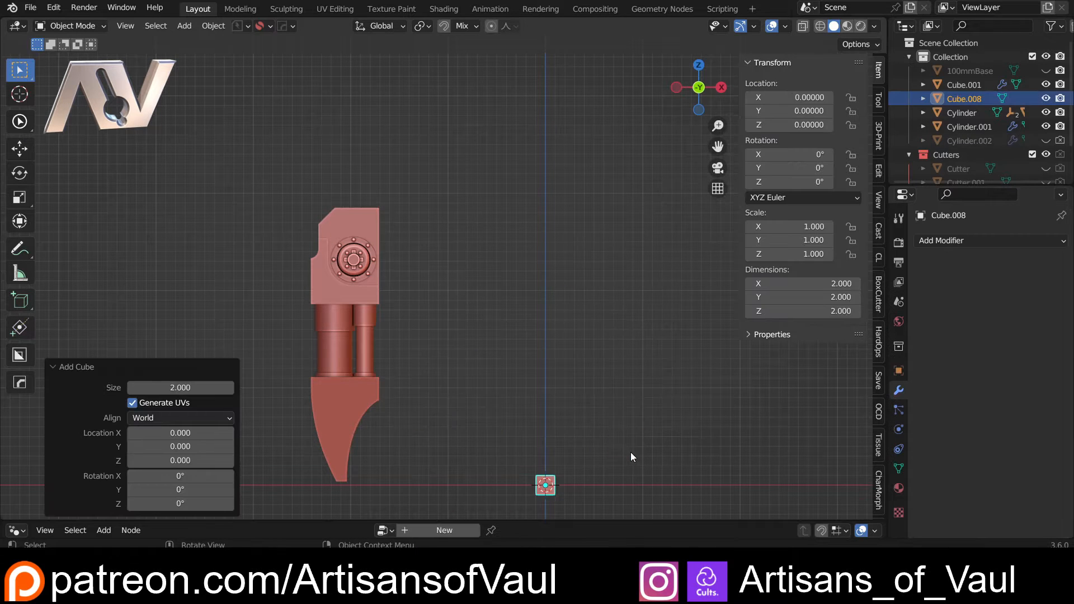
pyautogui.press('g')
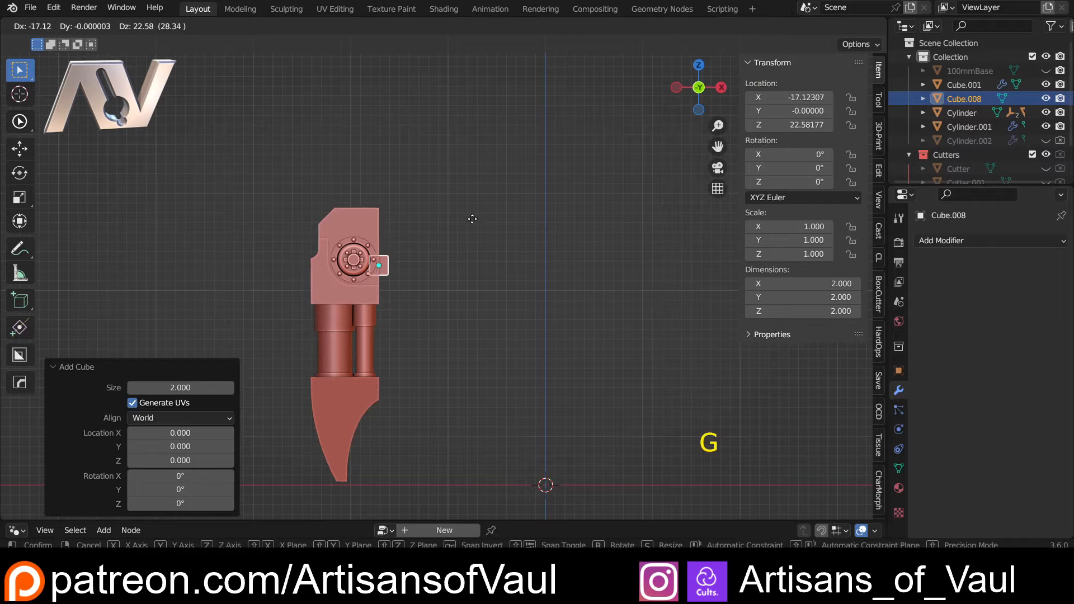
pyautogui.click(471, 228)
pyautogui.scroll(3, 452, 267)
pyautogui.press('g')
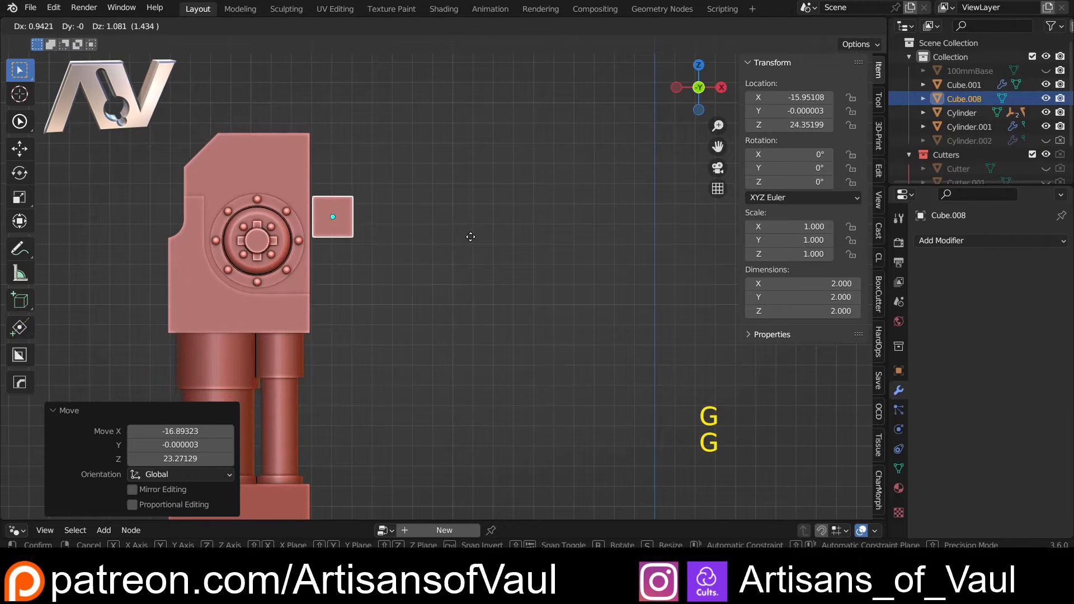
pyautogui.click(474, 244)
# Scale the cube to about 4.763 along X, 6.726 along Y and 3.664 along Z.
pyautogui.scroll(4, 426, 249)
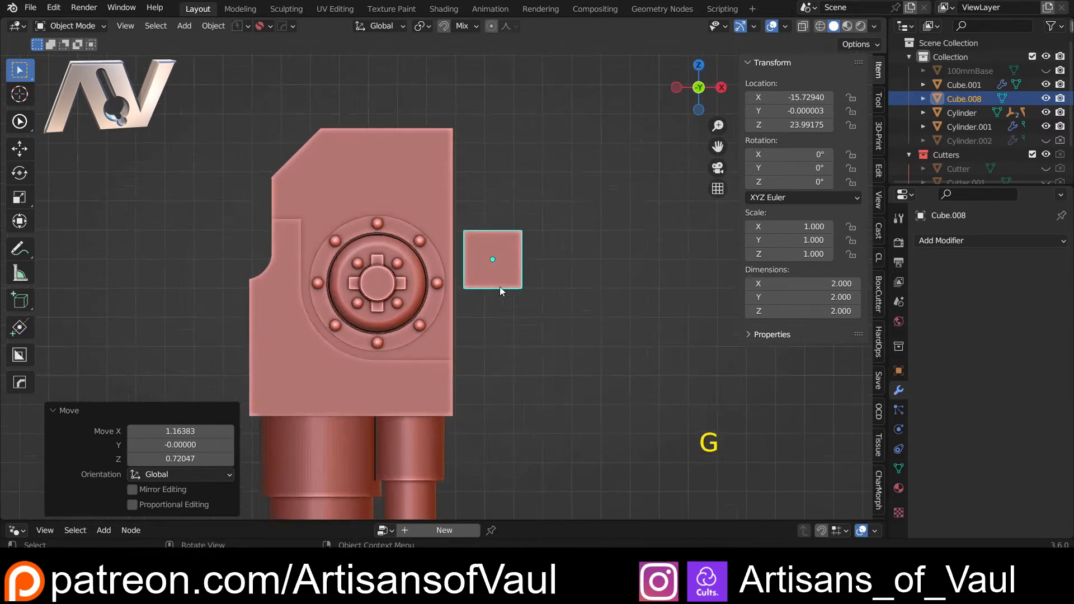
pyautogui.press('s')
pyautogui.click(669, 342)
pyautogui.click(701, 66)
pyautogui.press('s')
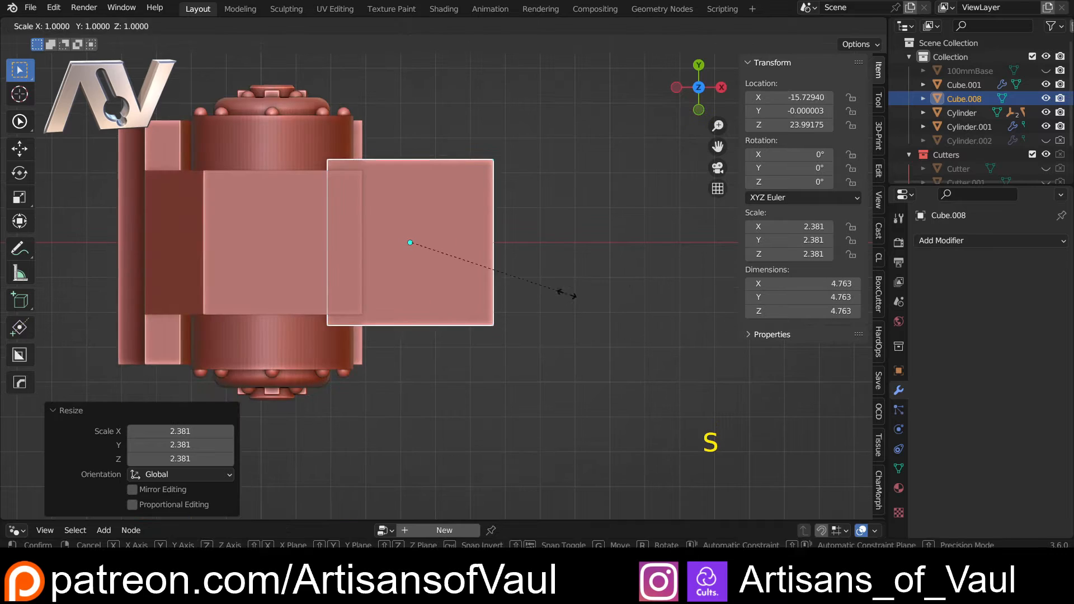
pyautogui.press('y')
pyautogui.click(639, 280)
pyautogui.click(698, 109)
pyautogui.press('s')
pyautogui.press('z')
pyautogui.click(490, 275)
# Move the cube about 1.283 along X and 0.433 down, then stretch it along X to about 10.638.
pyautogui.press('g')
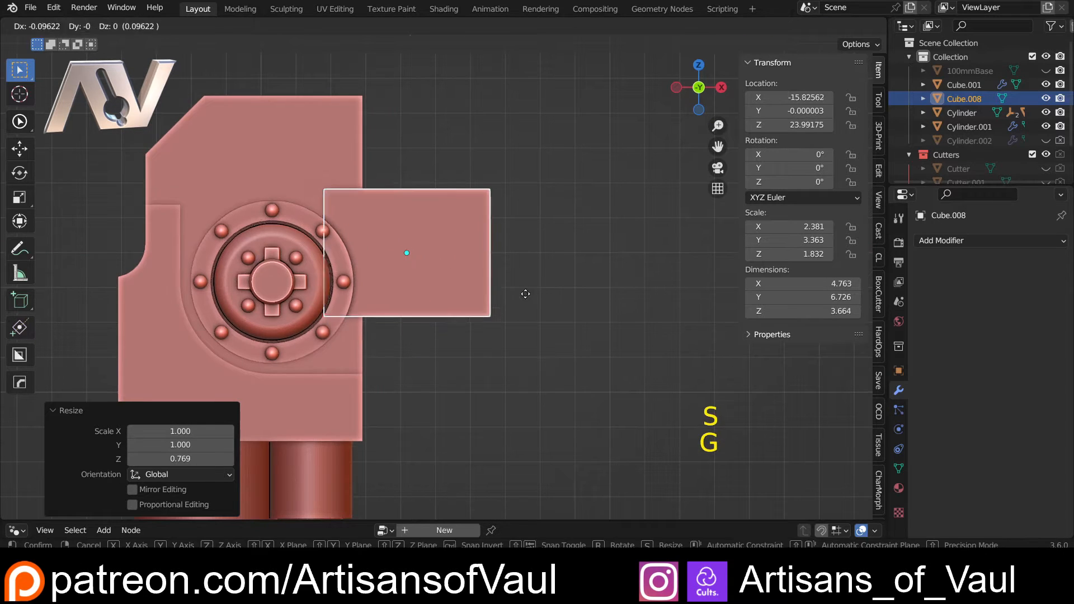
pyautogui.click(578, 308)
pyautogui.press('s')
pyautogui.press('x')
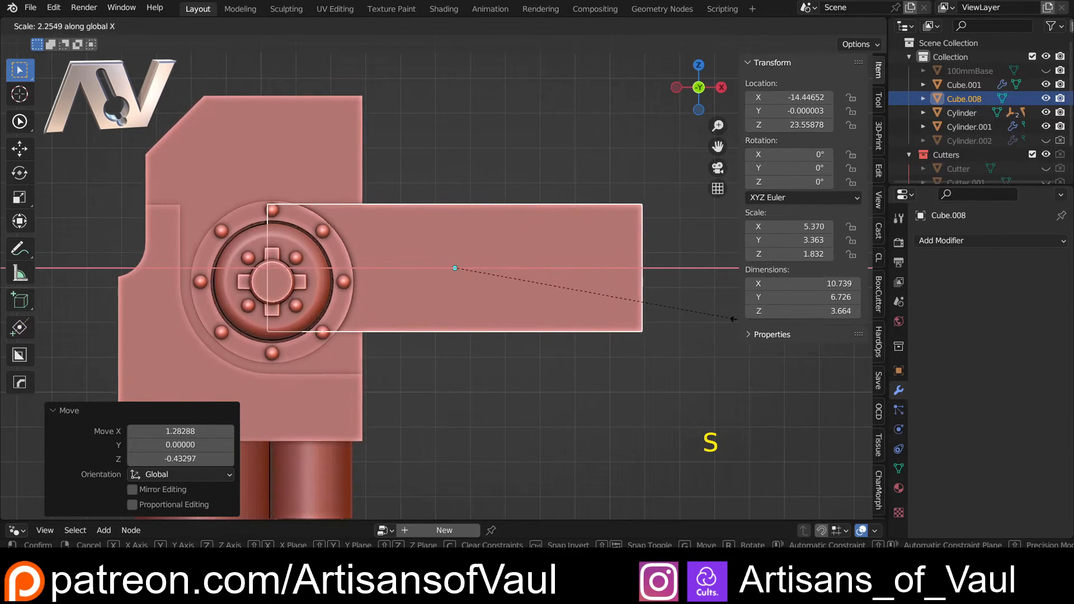
pyautogui.click(660, 339)
# Lengthen the bar to about 14.534 along X and shift it along X so its inner end meets the hub's centre.
pyautogui.scroll(-3, 660, 341)
pyautogui.scroll(-3, 476, 303)
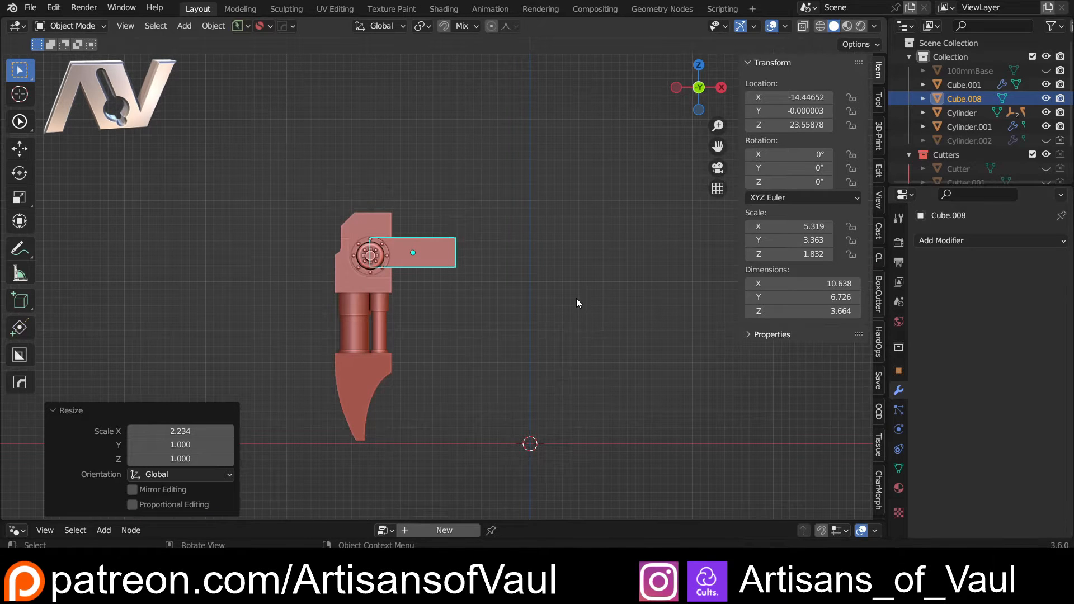
pyautogui.press('g')
pyautogui.press('x')
pyautogui.click(608, 302)
pyautogui.press('s')
pyautogui.press('x')
pyautogui.click(671, 305)
pyautogui.scroll(2, 654, 305)
pyautogui.press('g')
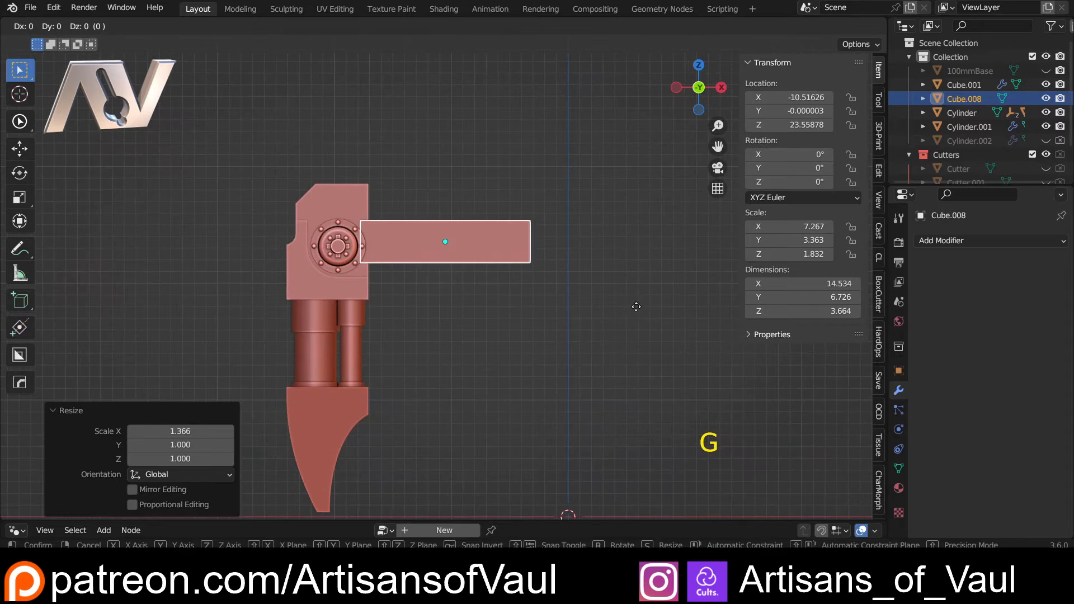
pyautogui.press('x')
pyautogui.click(613, 303)
# Position the bar at about -12.479 along X, with its inner end at the hub's centre.
pyautogui.scroll(1, 581, 299)
pyautogui.keyDown('shift'); pyautogui.moveTo(567, 297); pyautogui.dragTo(570, 315, button='middle'); pyautogui.keyUp('shift')
pyautogui.click(449, 263)
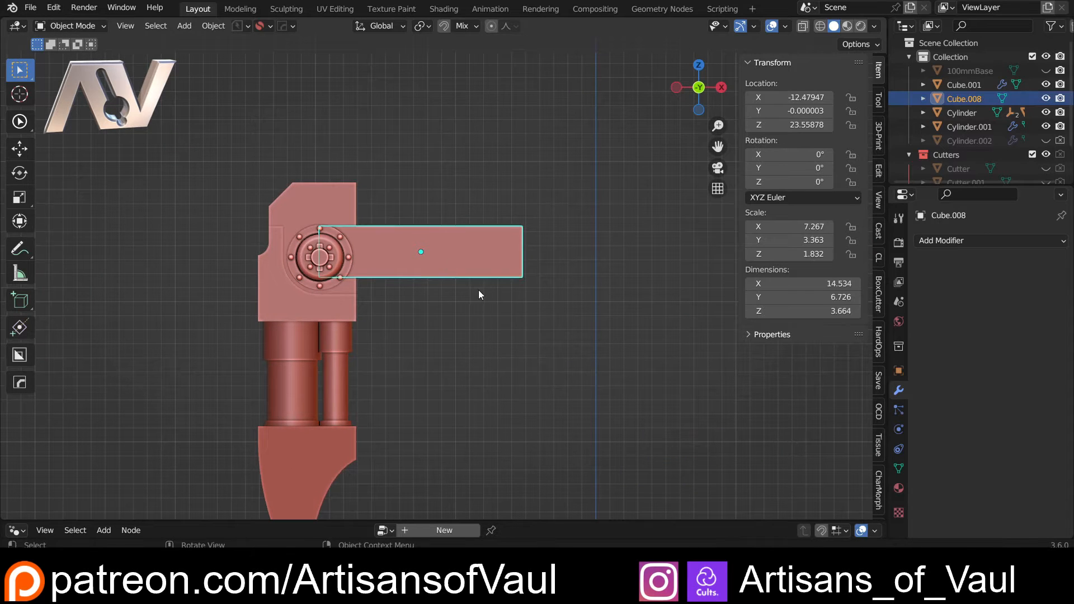
# Deepen the bar by moving its bottom vertices about 3.464 down along Z.
pyautogui.scroll(3, 379, 283)
pyautogui.press('Tab')
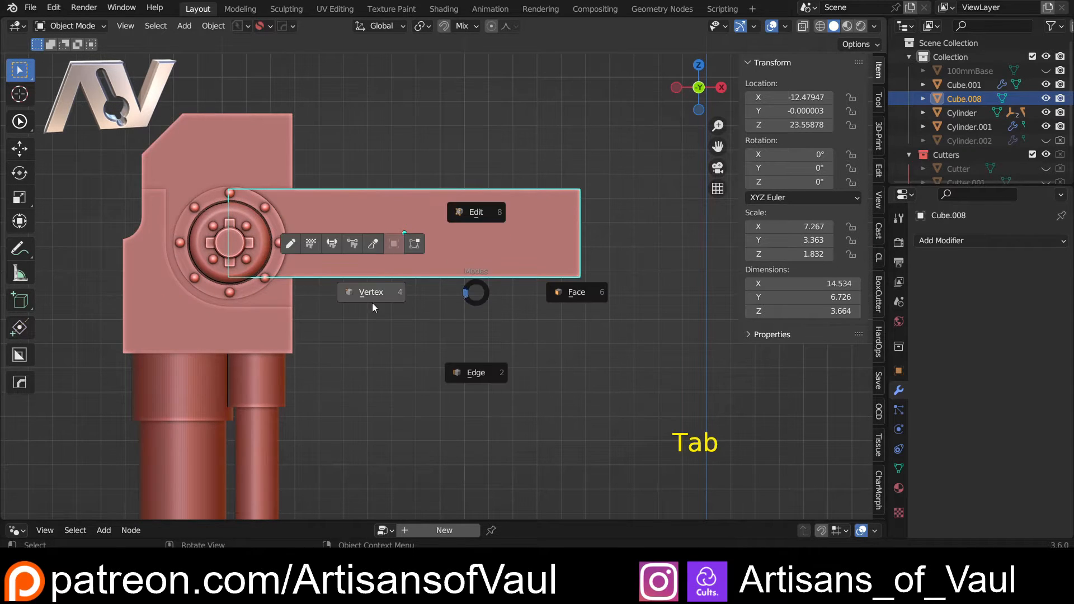
pyautogui.hotkey('shift', 'z')
pyautogui.moveTo(193, 258); pyautogui.dragTo(336, 292)
pyautogui.hotkey('shift', 'z')
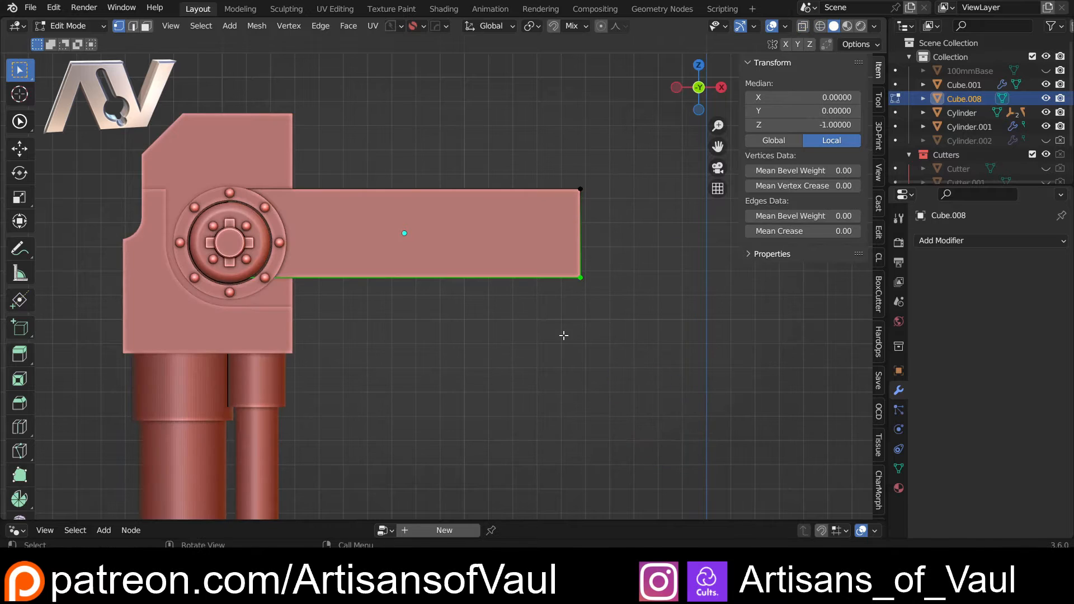
pyautogui.press('g')
pyautogui.press('z')
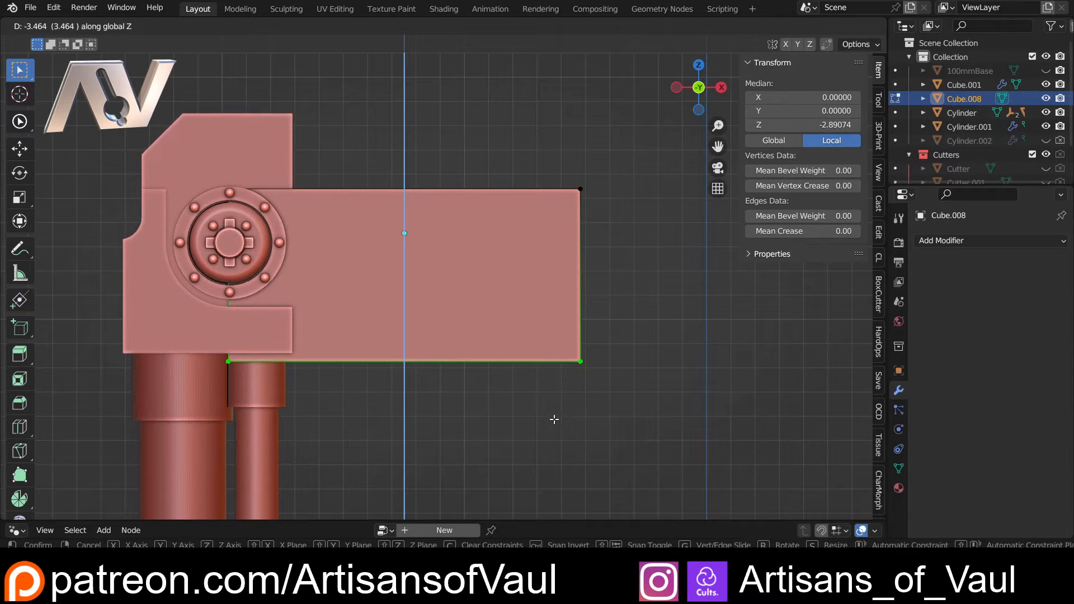
pyautogui.click(554, 419)
pyautogui.scroll(-5, 549, 380)
pyautogui.scroll(4, 556, 378)
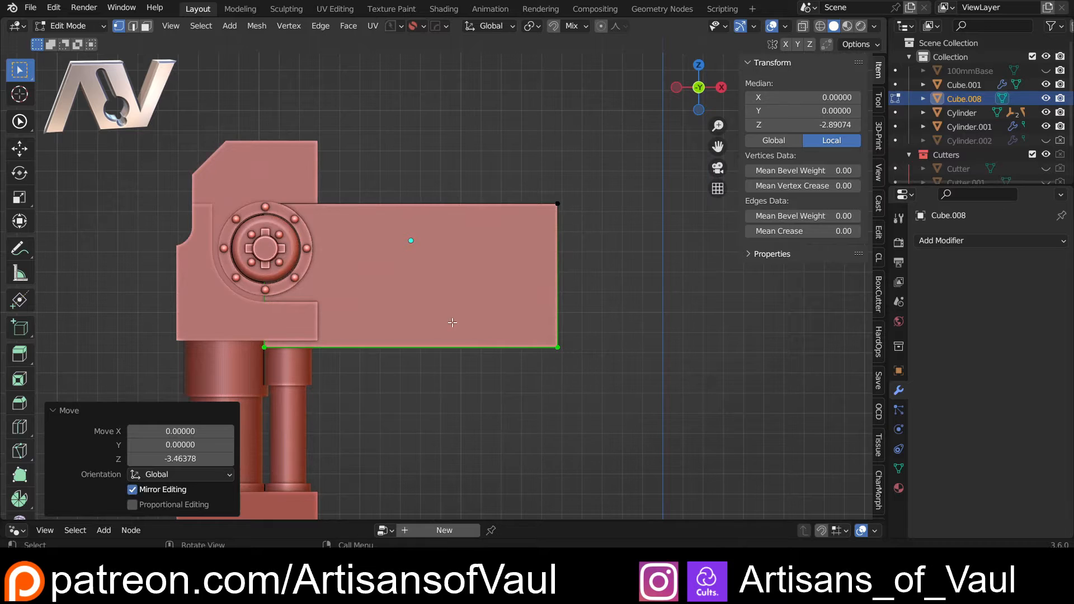
pyautogui.scroll(4, 363, 318)
pyautogui.press('Tab')
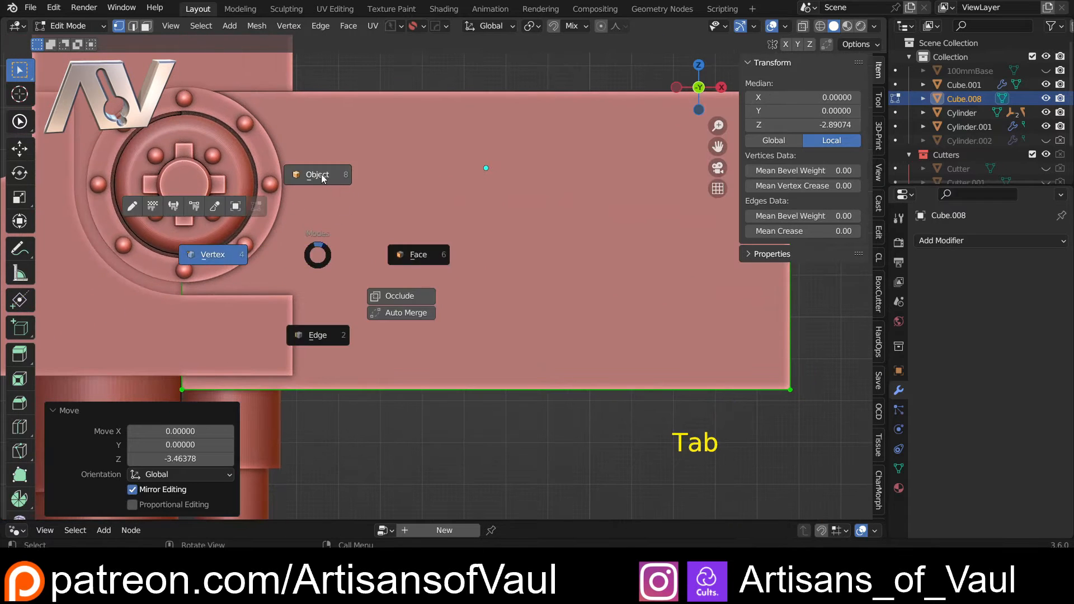
pyautogui.click(322, 177)
# Activate BoxCutter for the bar and set its cut shape to Ngon.
pyautogui.keyDown('shift'); pyautogui.moveTo(320, 196); pyautogui.dragTo(348, 202, button='middle'); pyautogui.keyUp('shift')
pyautogui.scroll(-2, 320, 211)
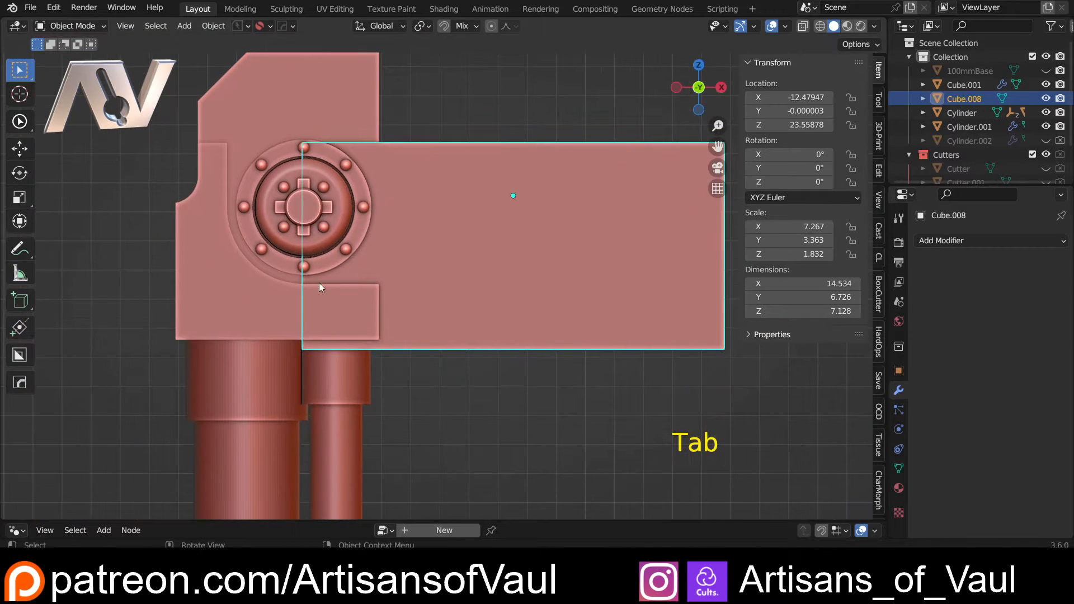
pyautogui.hotkey('alt', 'w')
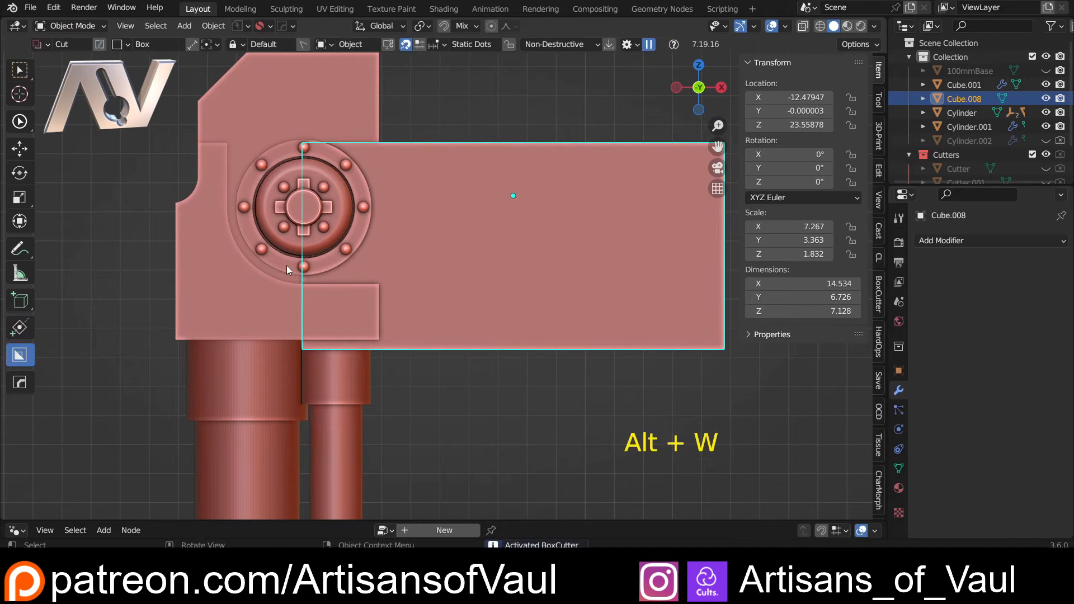
pyautogui.press('Escape')
pyautogui.press('d')
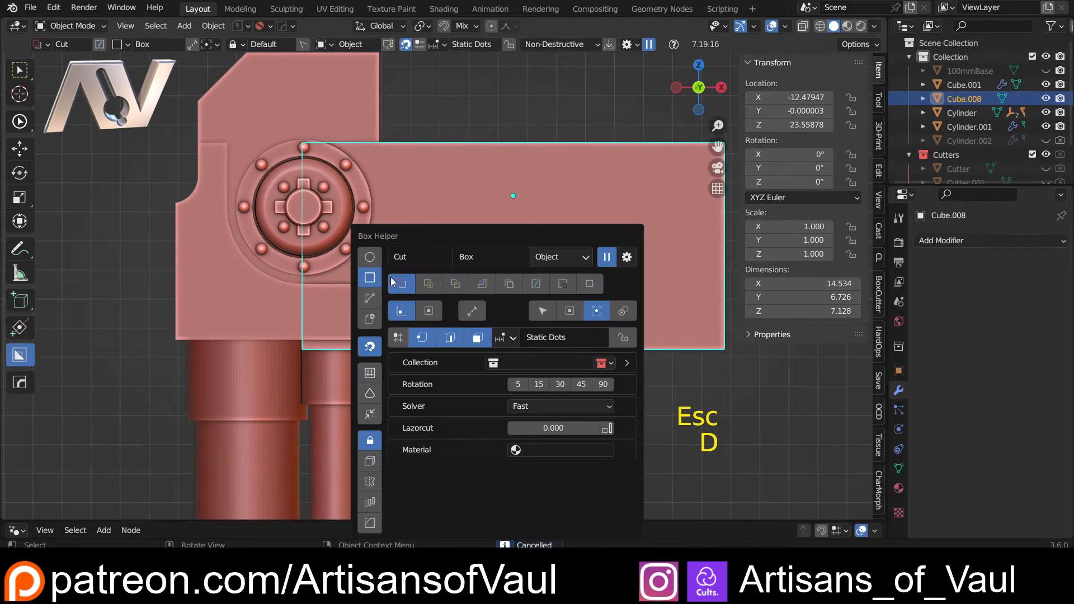
pyautogui.click(369, 297)
# Try a bevelled ngon cut through the bar's underside, running from below the hub to a sloped end.
pyautogui.click(257, 272)
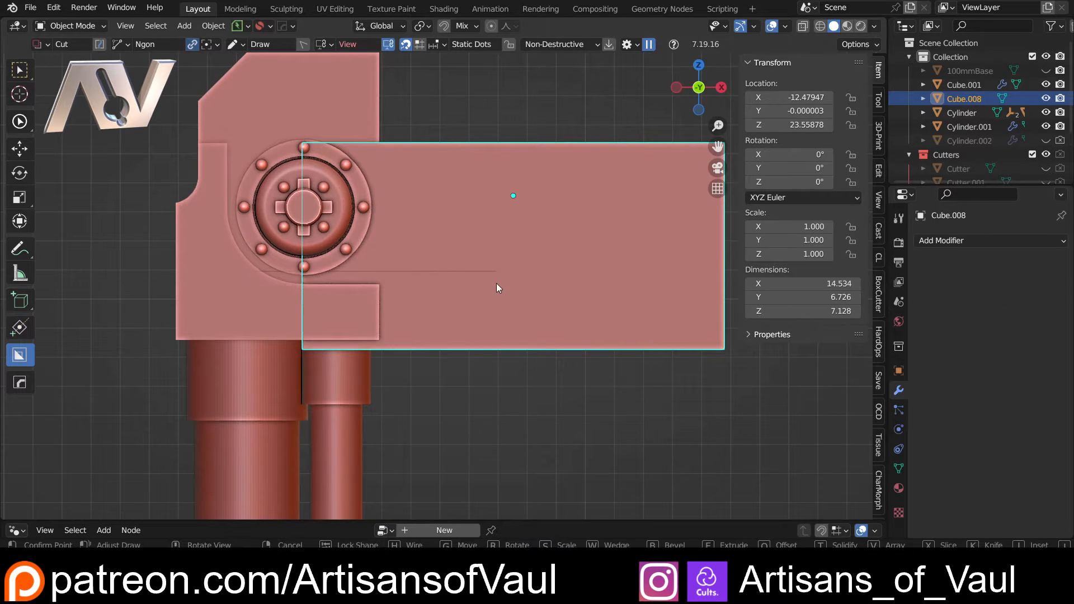
pyautogui.click(471, 284)
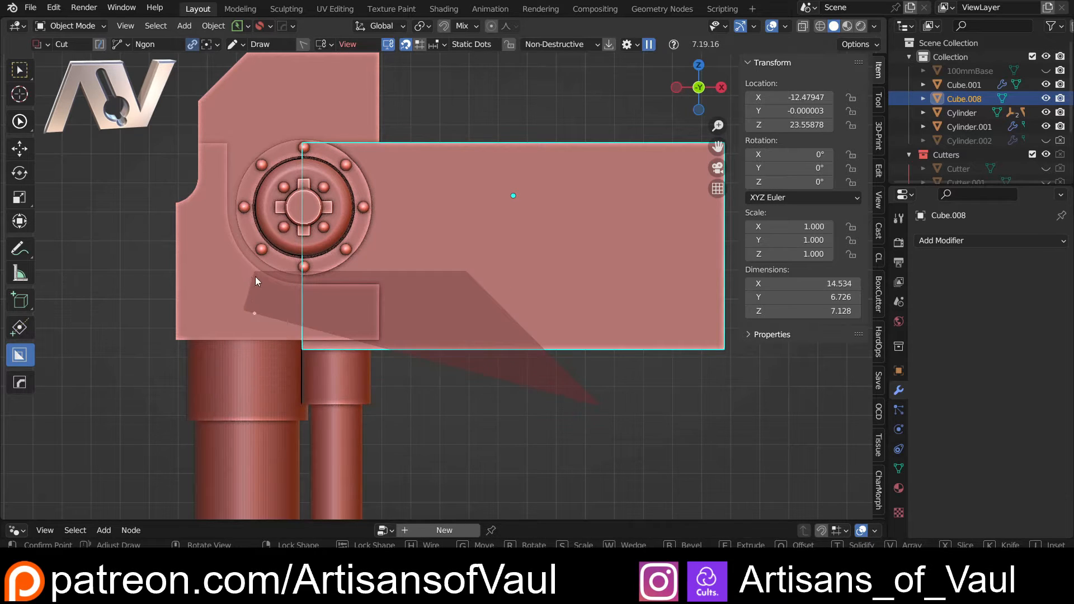
pyautogui.rightClick(209, 416)
pyautogui.moveTo(224, 415); pyautogui.dragTo(164, 407, button='middle')
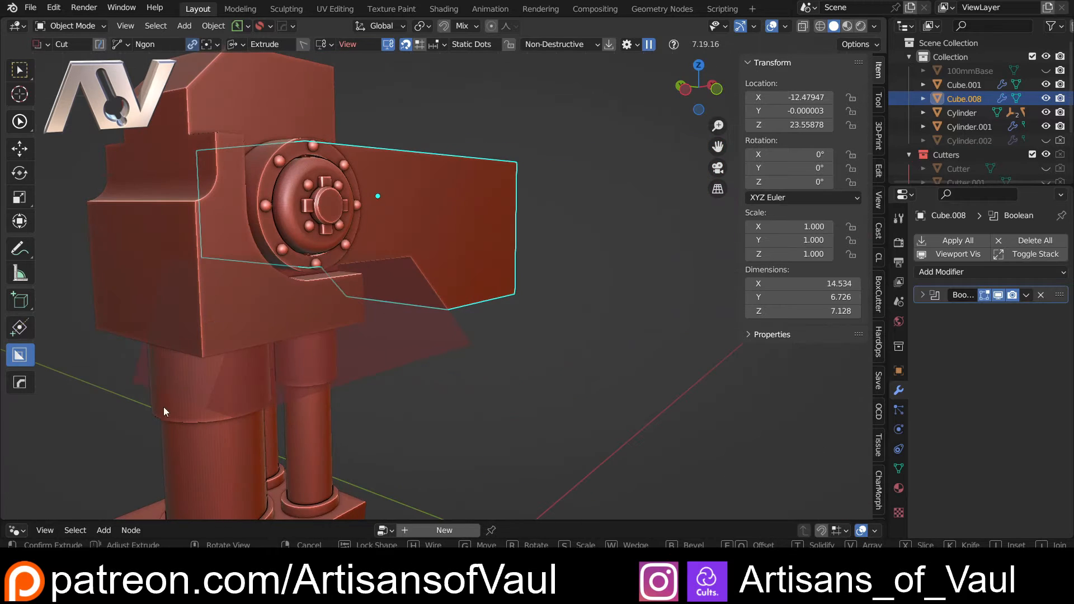
pyautogui.press('b')
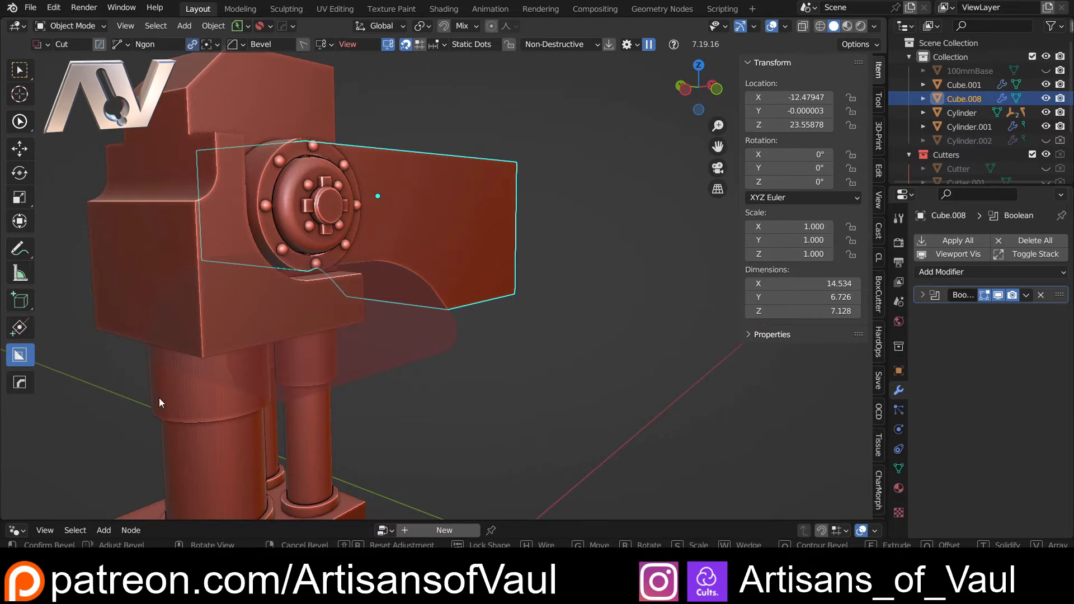
pyautogui.moveTo(400, 340); pyautogui.dragTo(368, 311, button='middle')
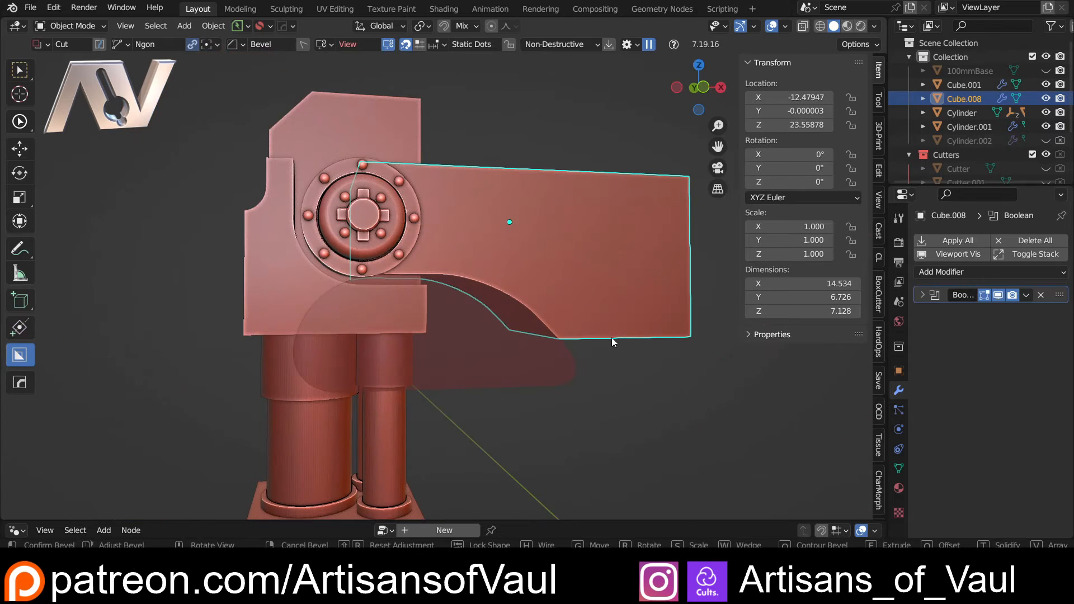
pyautogui.click(425, 332)
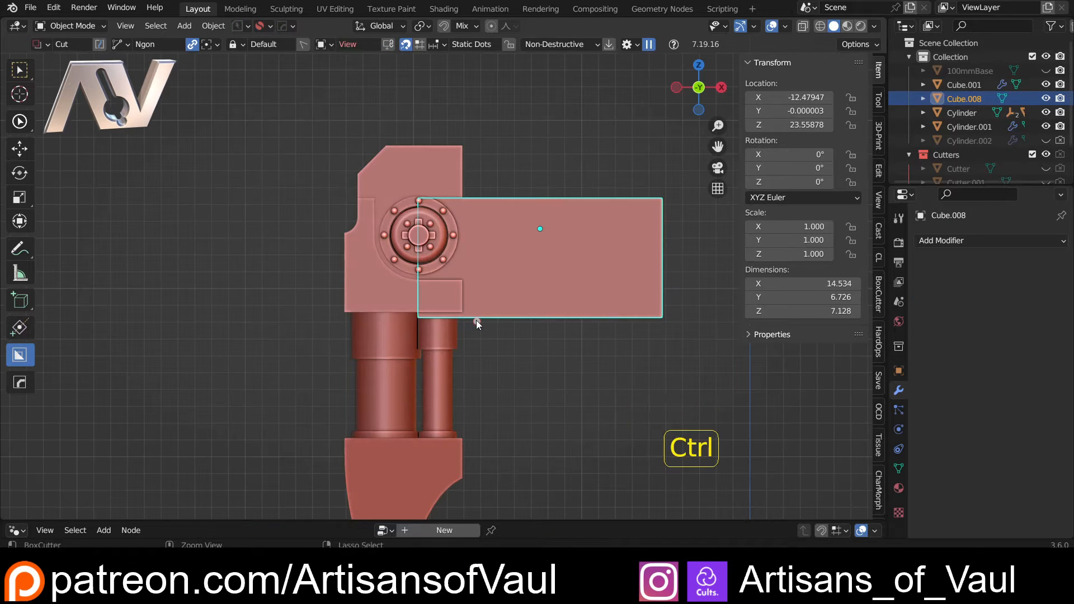
pyautogui.hotkey('ctrl', 'z')
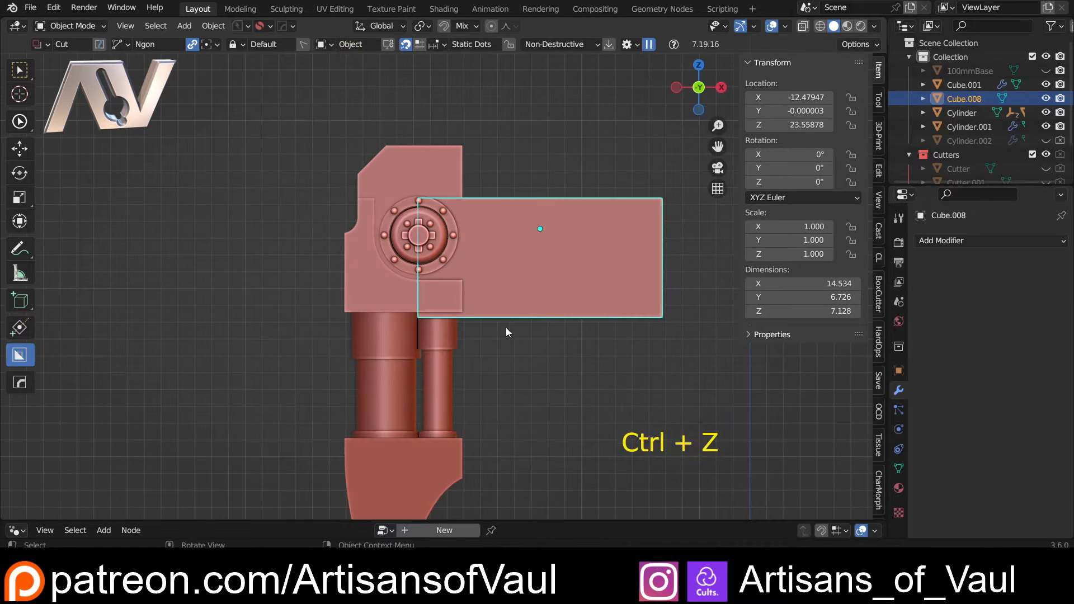
# Enable BoxCutter notifications in the HardOps options.
pyautogui.scroll(4, 413, 327)
pyautogui.scroll(-2, 341, 308)
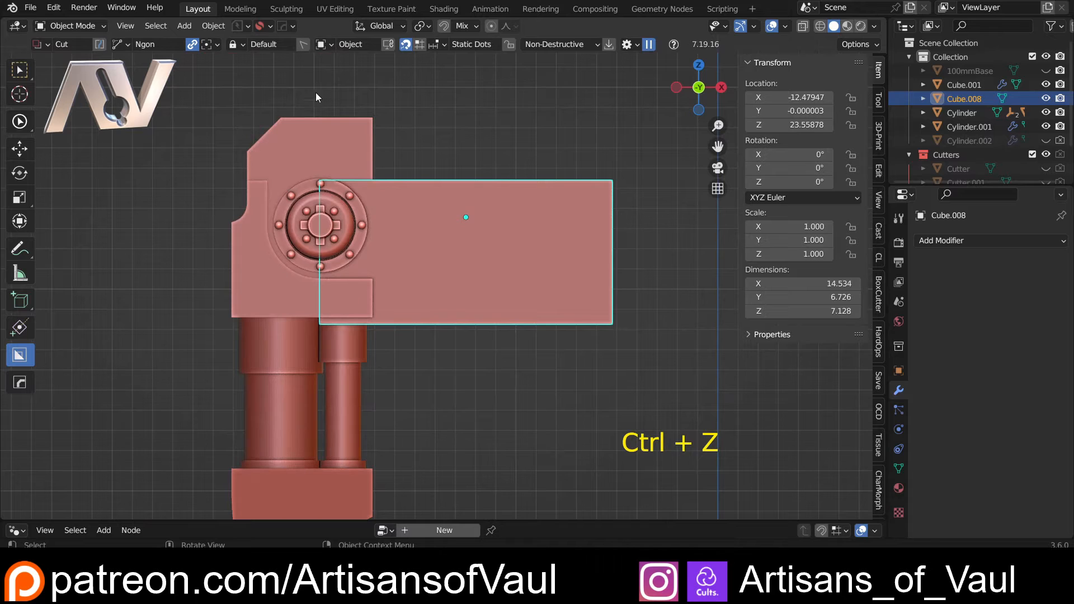
pyautogui.click(294, 26)
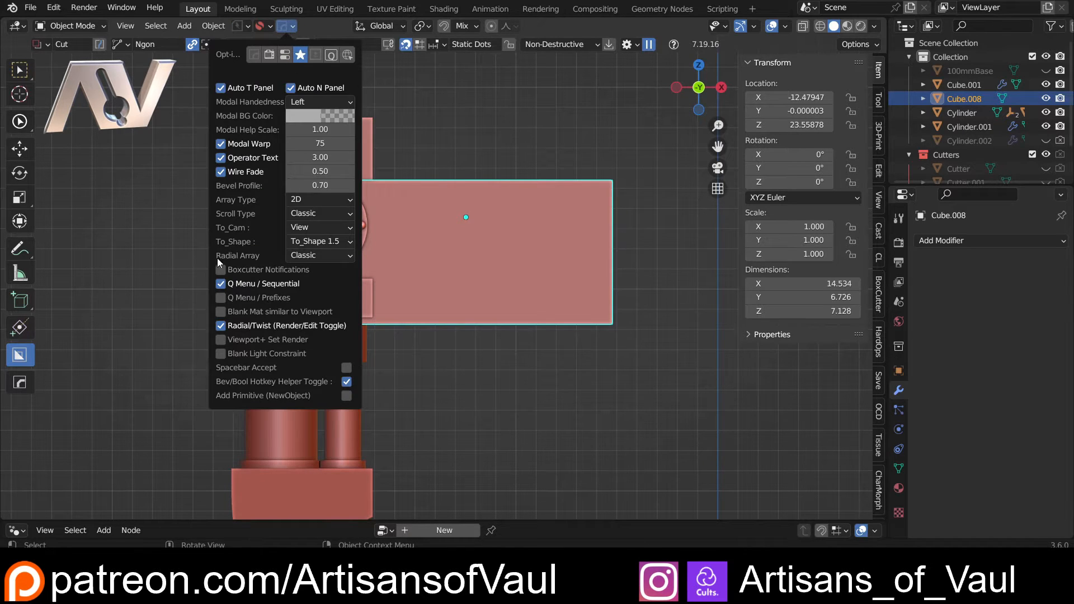
pyautogui.click(221, 269)
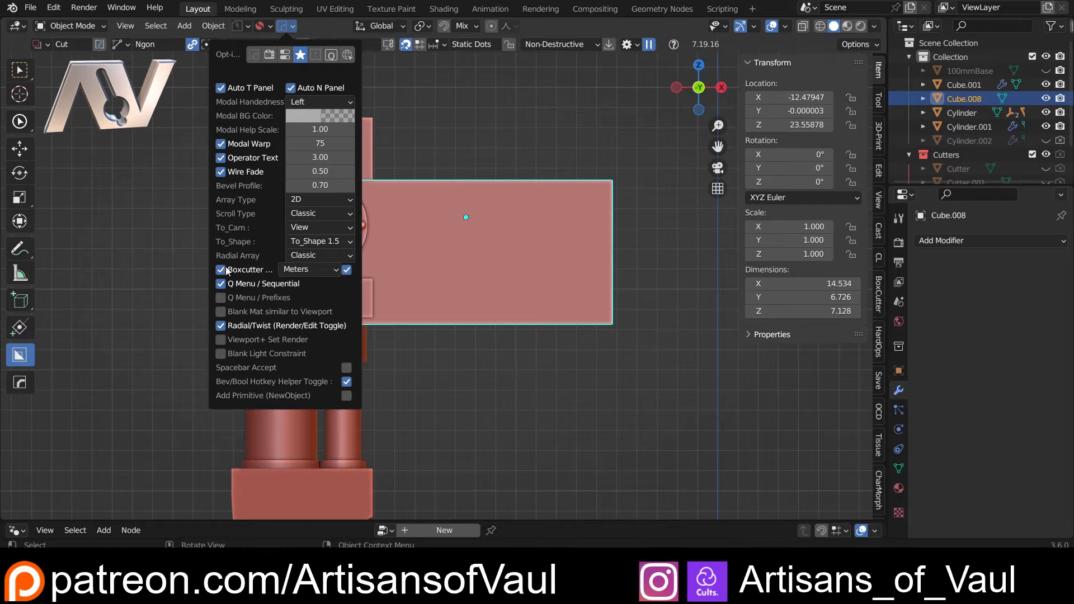
pyautogui.click(338, 271)
pyautogui.click(338, 271)
# Draw an ngon cut through the bar's underside, with a level upper edge at the hub's lower rim and a 45° slope outward.
pyautogui.scroll(2, 282, 266)
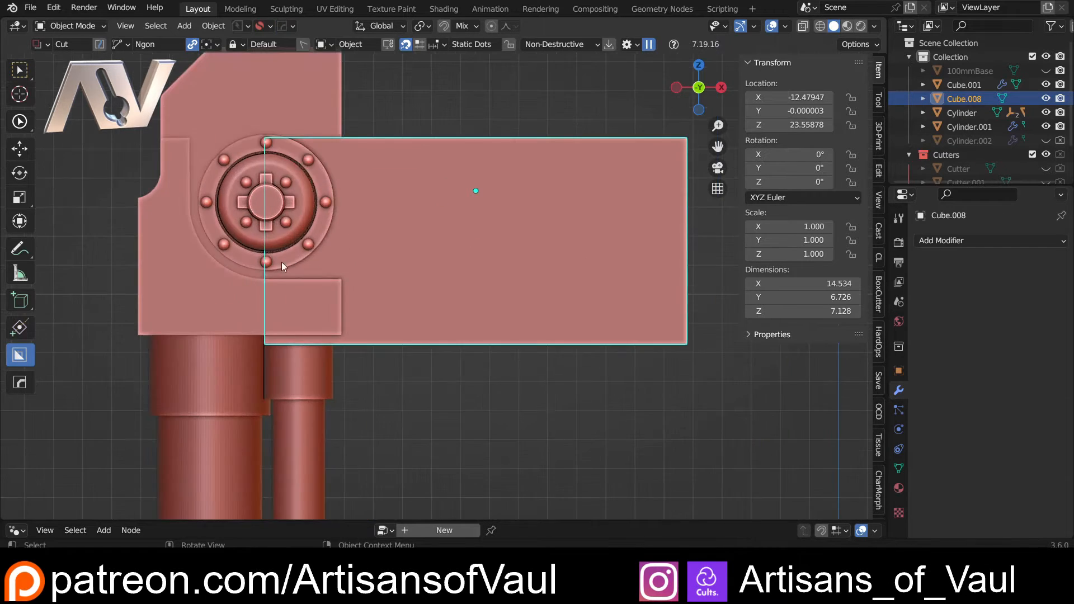
pyautogui.click(211, 263)
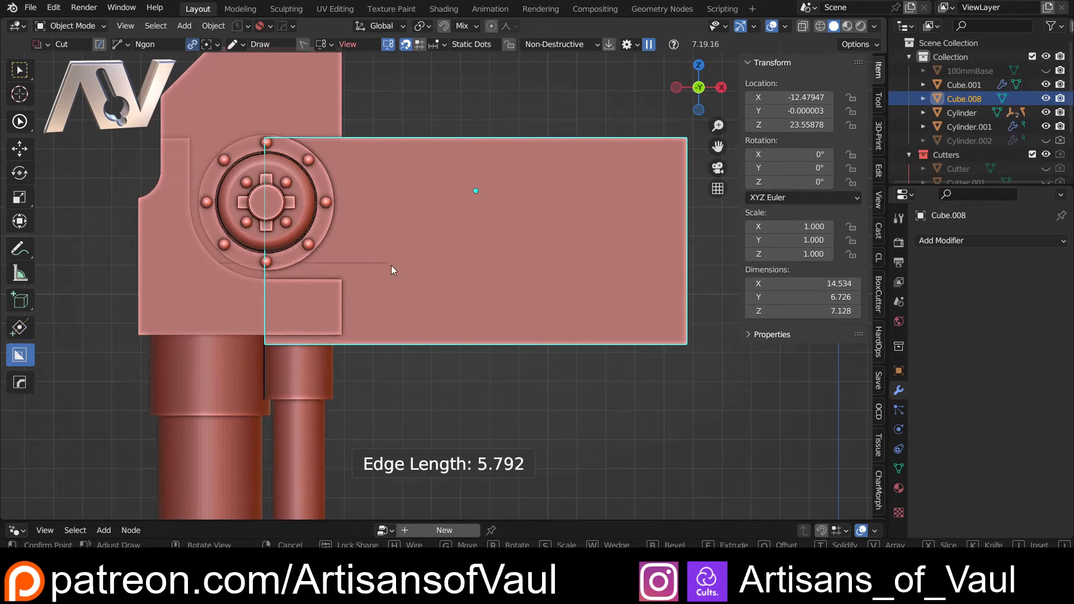
pyautogui.click(425, 264)
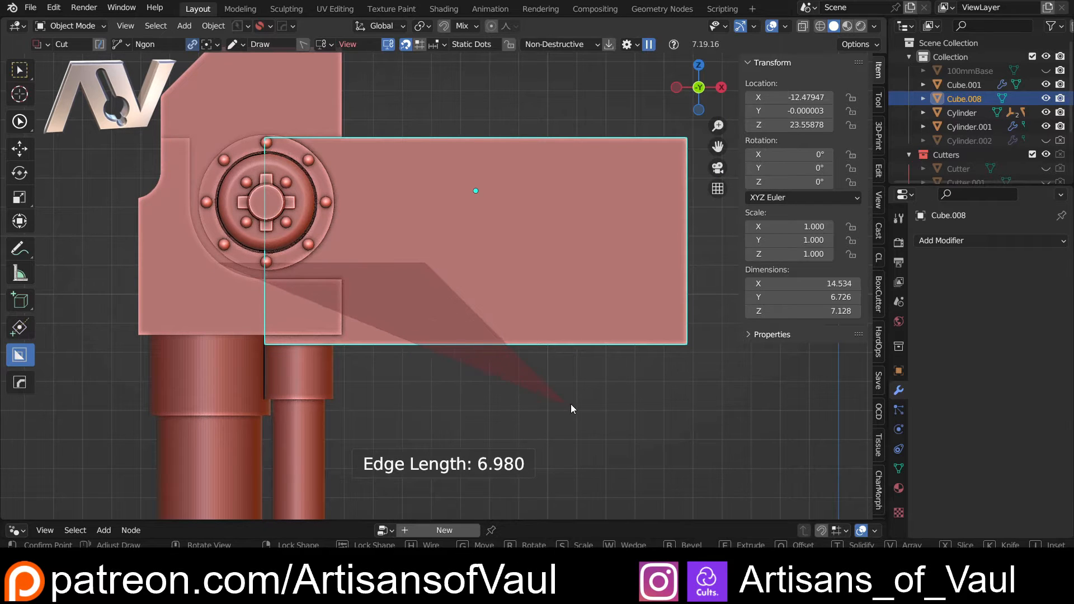
pyautogui.click(570, 404)
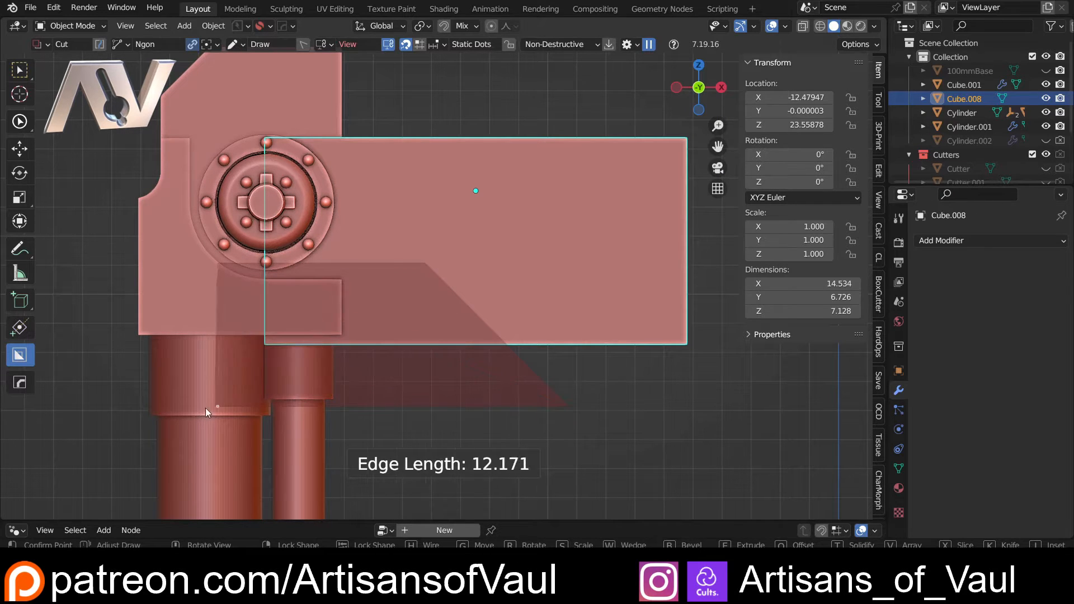
pyautogui.doubleClick(161, 416)
# Round the ngon cutter's corners with a 16-segment bevel and finalise the cut through the bar.
pyautogui.moveTo(160, 416); pyautogui.dragTo(249, 425, button='middle')
pyautogui.press('b')
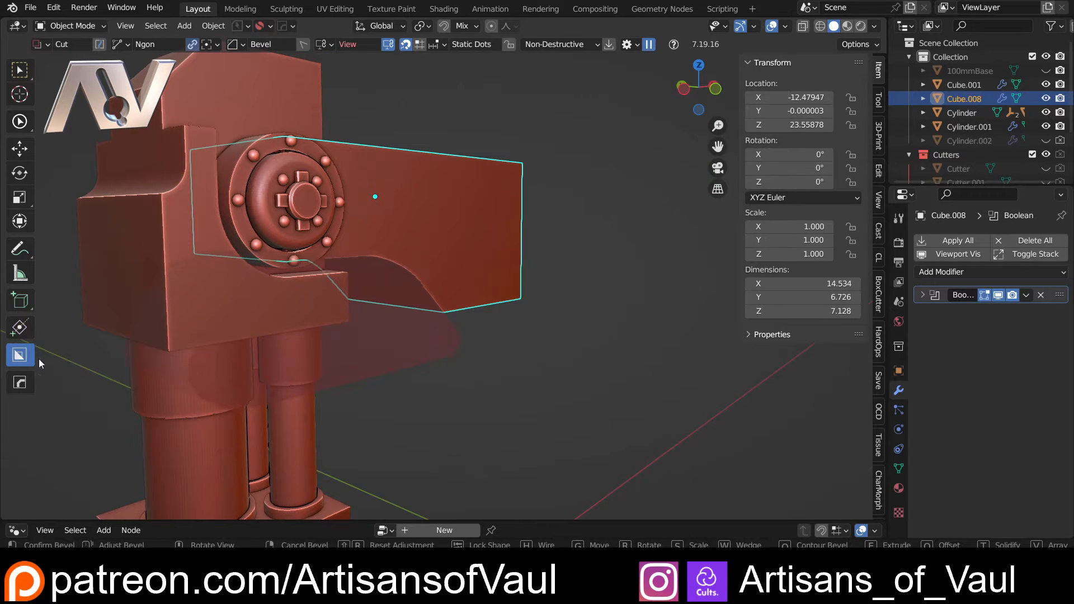
pyautogui.scroll(2, 37, 395)
pyautogui.scroll(2, 37, 398)
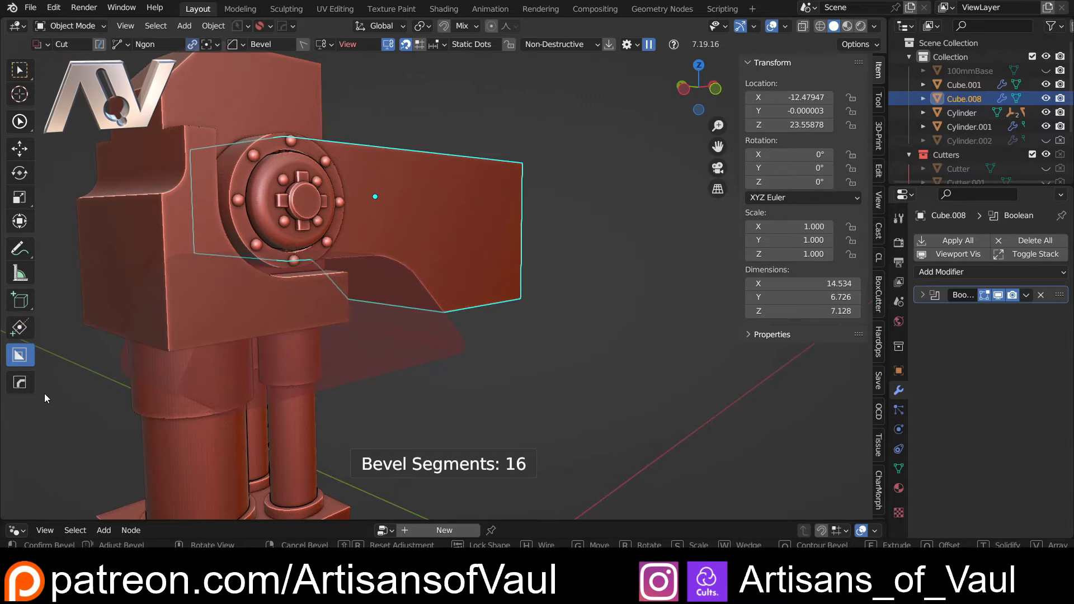
pyautogui.press('Tab')
pyautogui.moveTo(45, 394); pyautogui.dragTo(734, 83, button='middle')
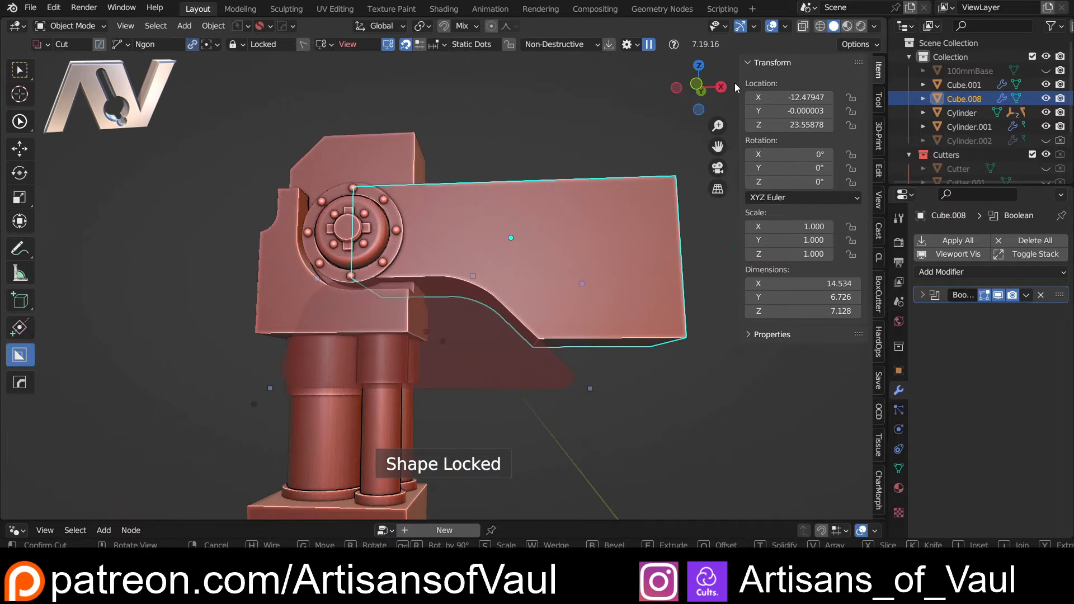
pyautogui.click(692, 85)
pyautogui.click(702, 83)
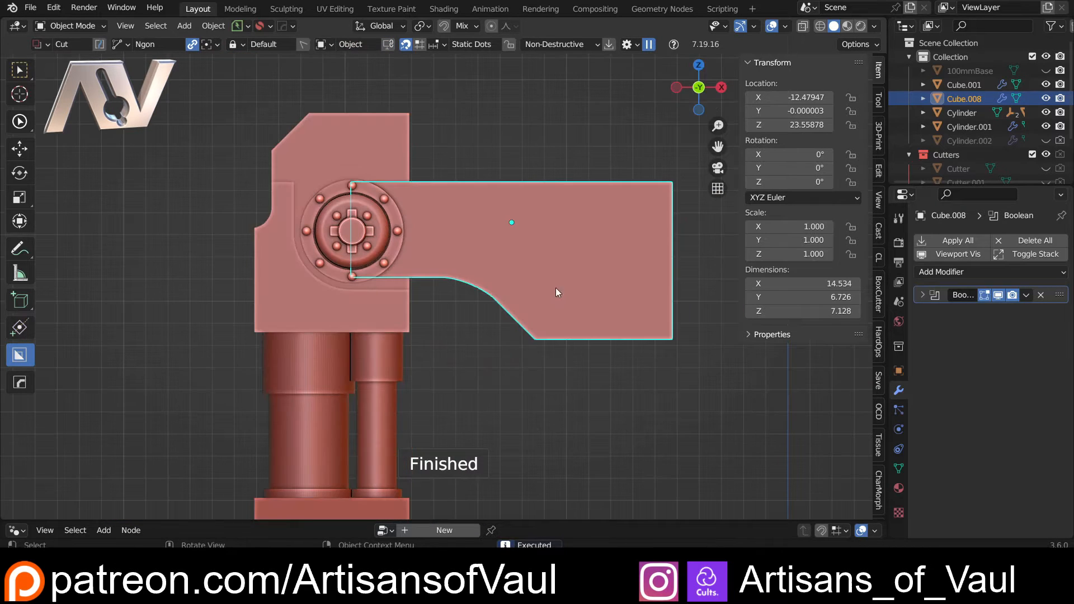
# Select the bar's boolean cutter and lower it about 0.161 along Z, just below the hub's rim.
pyautogui.scroll(5, 555, 288)
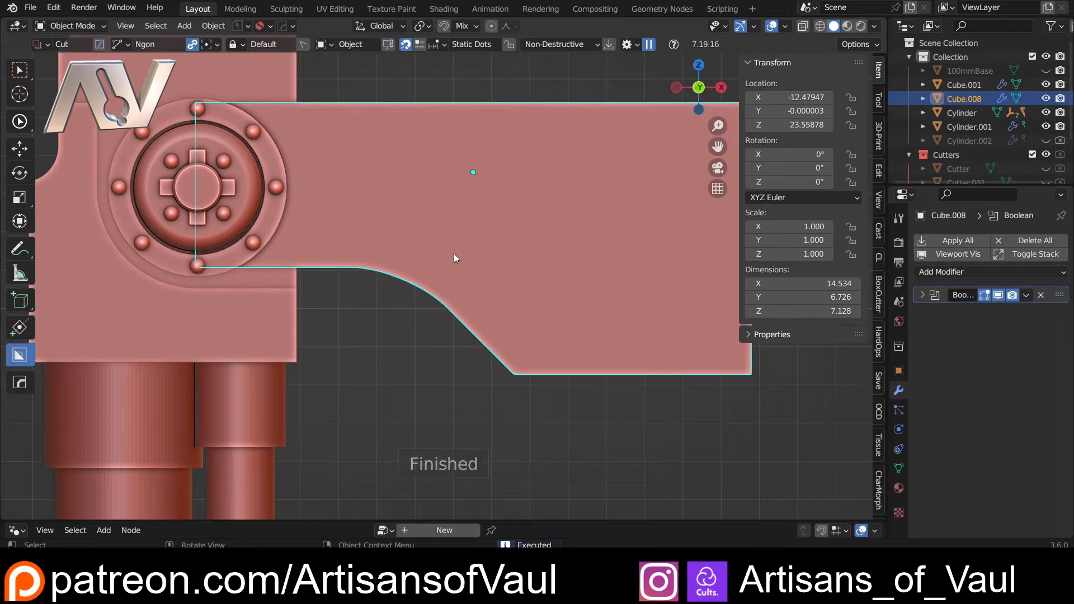
pyautogui.press('q')
pyautogui.click(445, 253)
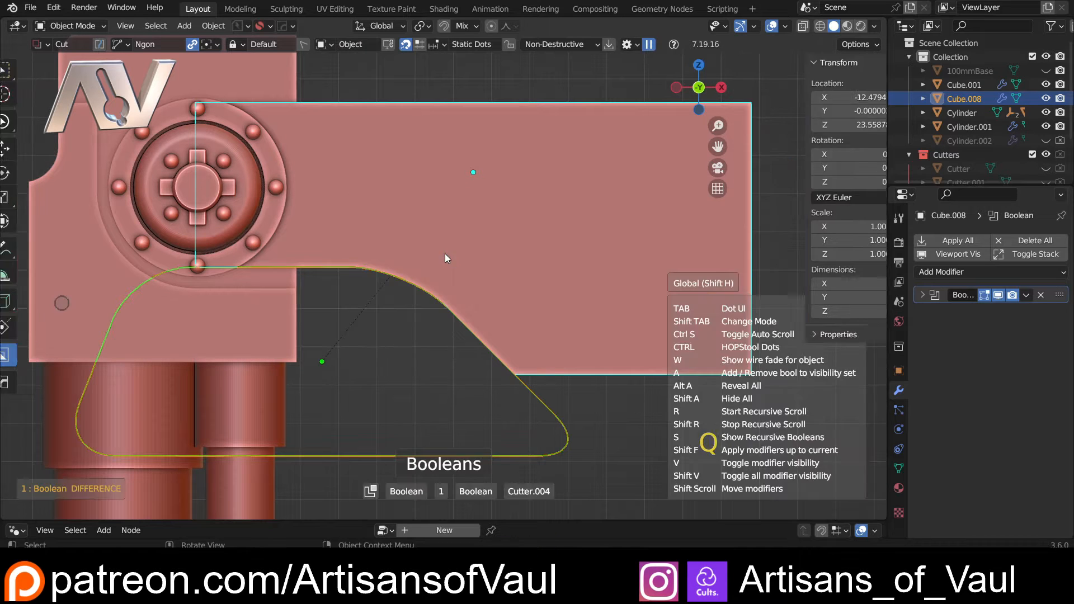
pyautogui.press('g')
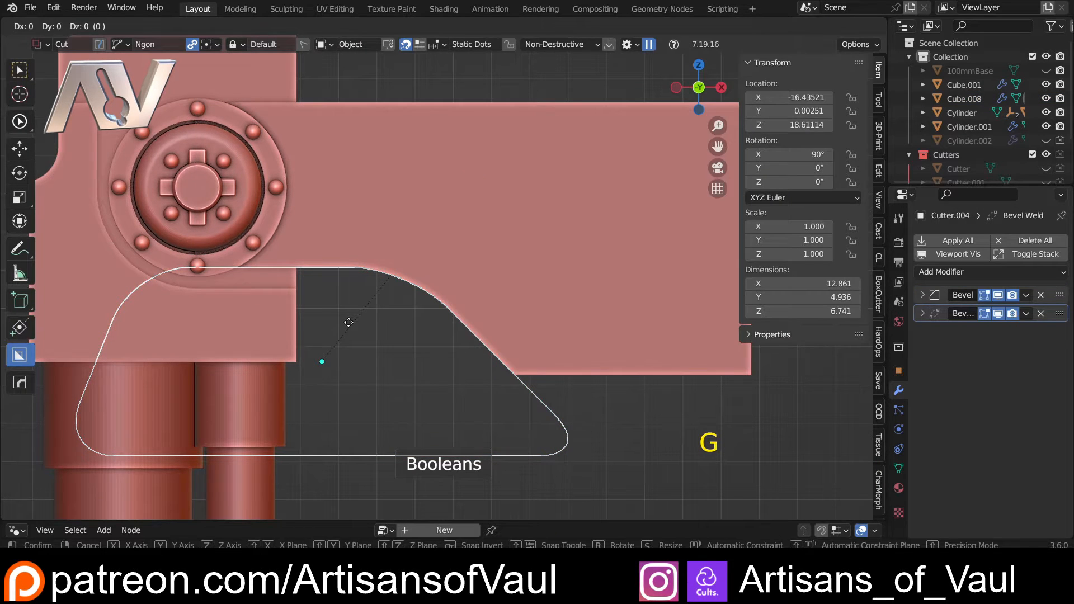
pyautogui.press('z')
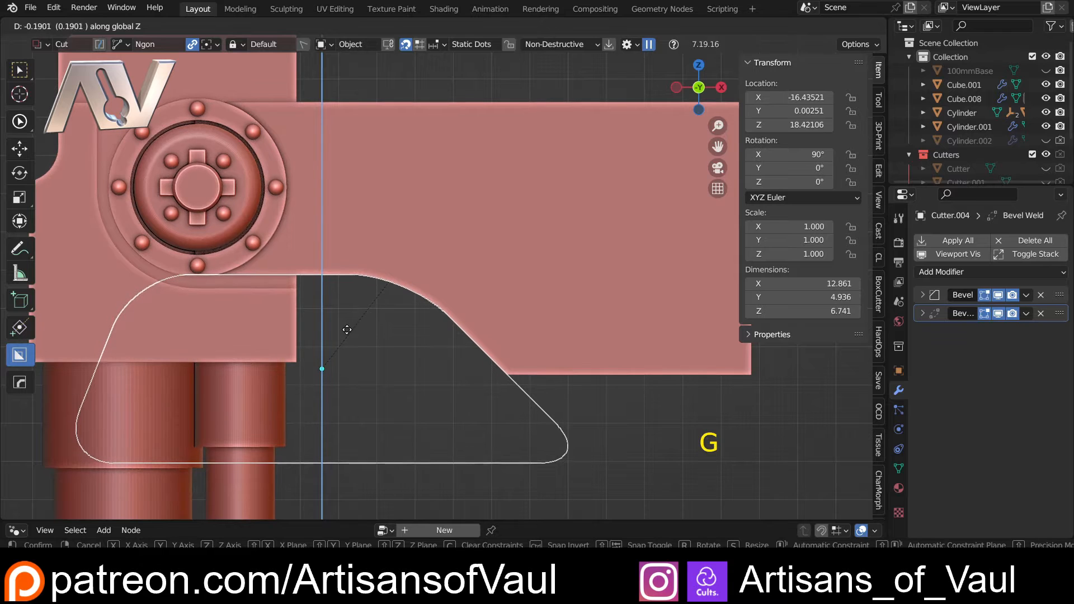
pyautogui.click(347, 328)
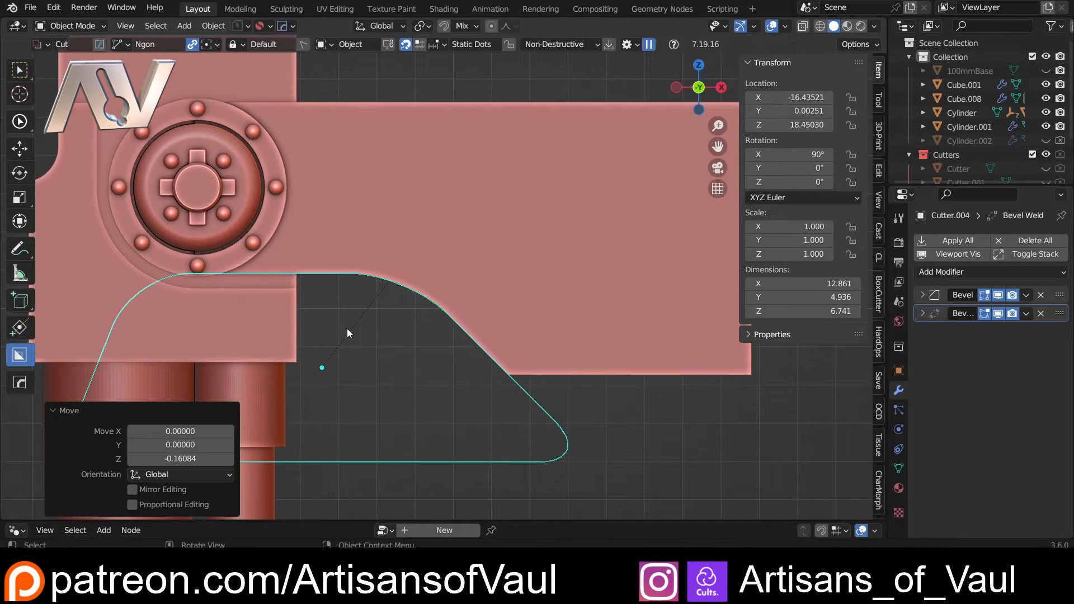
# Examine the hub and the narrow gap around its inner disc, including how the bar's end sits behind it.
pyautogui.keyDown('shift'); pyautogui.moveTo(243, 288); pyautogui.dragTo(392, 338, button='middle'); pyautogui.keyUp('shift')
pyautogui.scroll(4, 388, 339)
pyautogui.keyDown('shift'); pyautogui.moveTo(302, 296); pyautogui.dragTo(387, 330, button='middle'); pyautogui.keyUp('shift')
pyautogui.scroll(2, 358, 224)
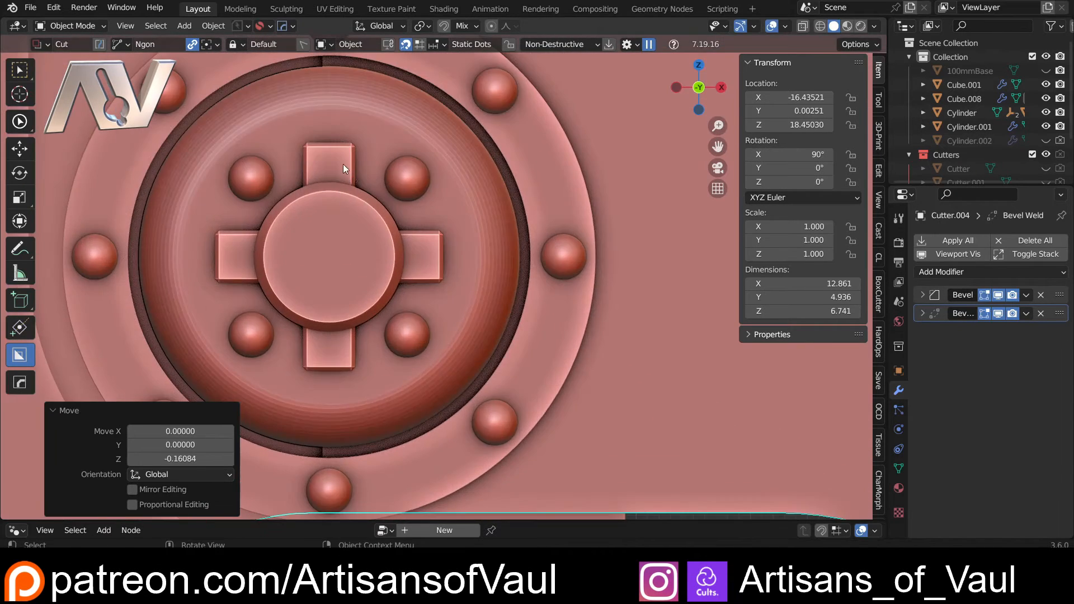
pyautogui.moveTo(343, 163); pyautogui.dragTo(330, 255, button='middle')
pyautogui.scroll(4, 344, 287)
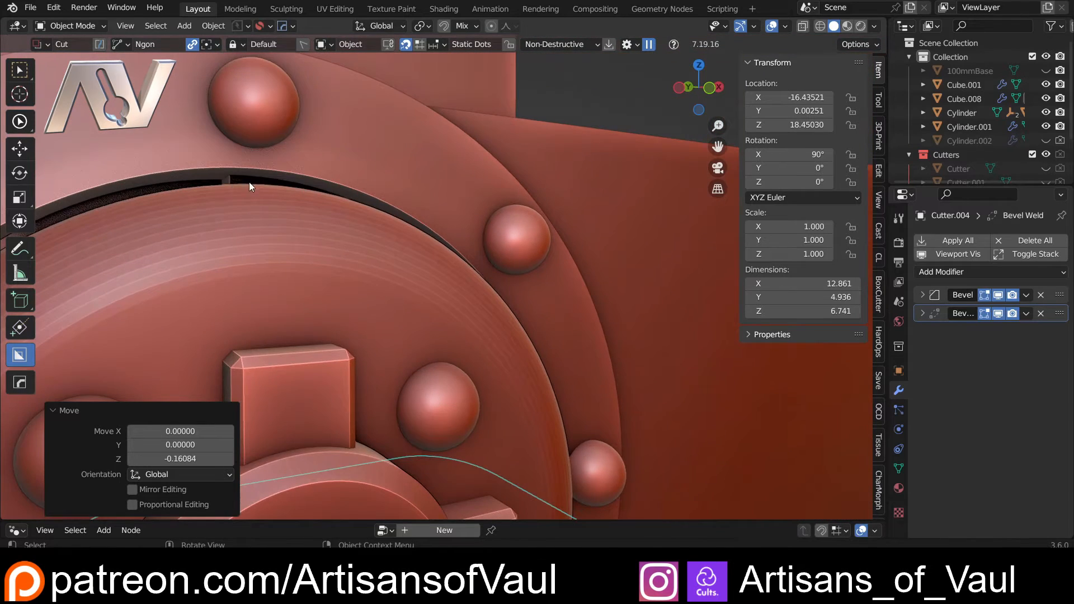
pyautogui.scroll(-4, 249, 187)
pyautogui.click(709, 89)
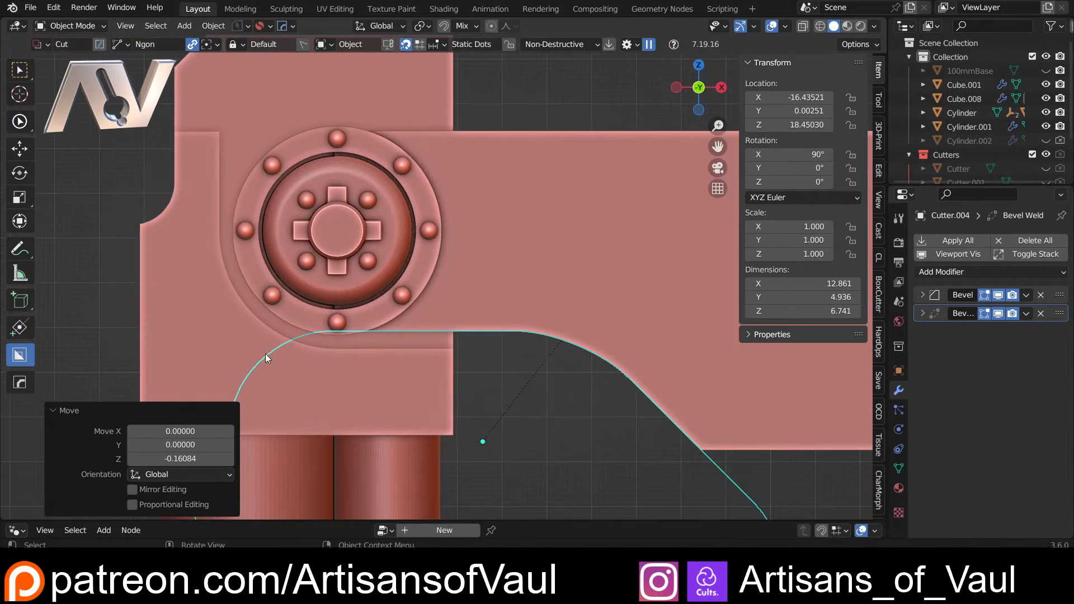
# Hide the underside cutter and trim the bar's end with an ngon cut following the right-hand rivets of the hub.
pyautogui.press('h')
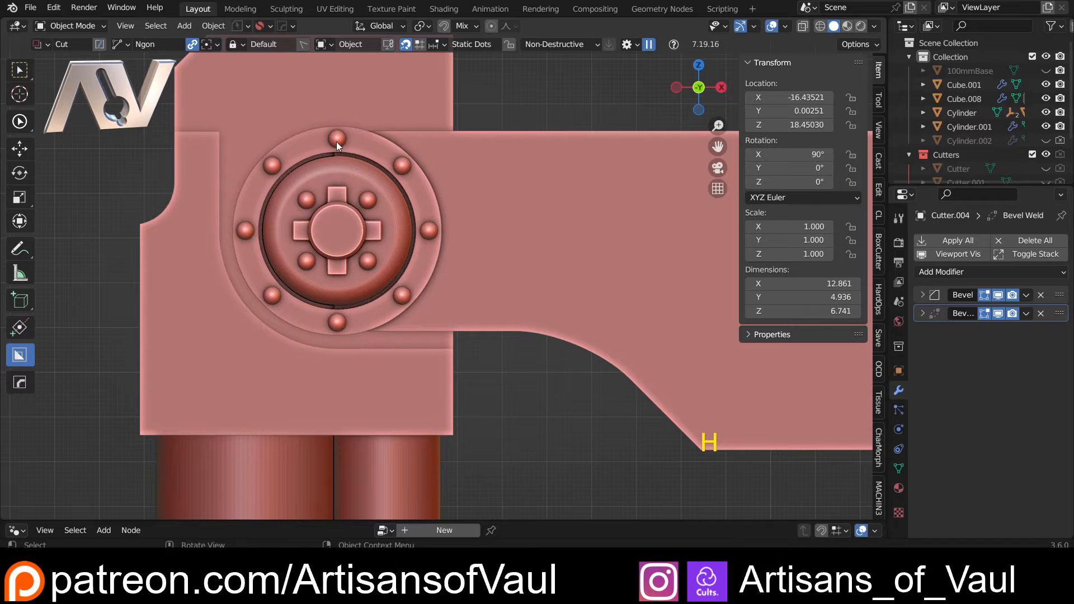
pyautogui.click(359, 150)
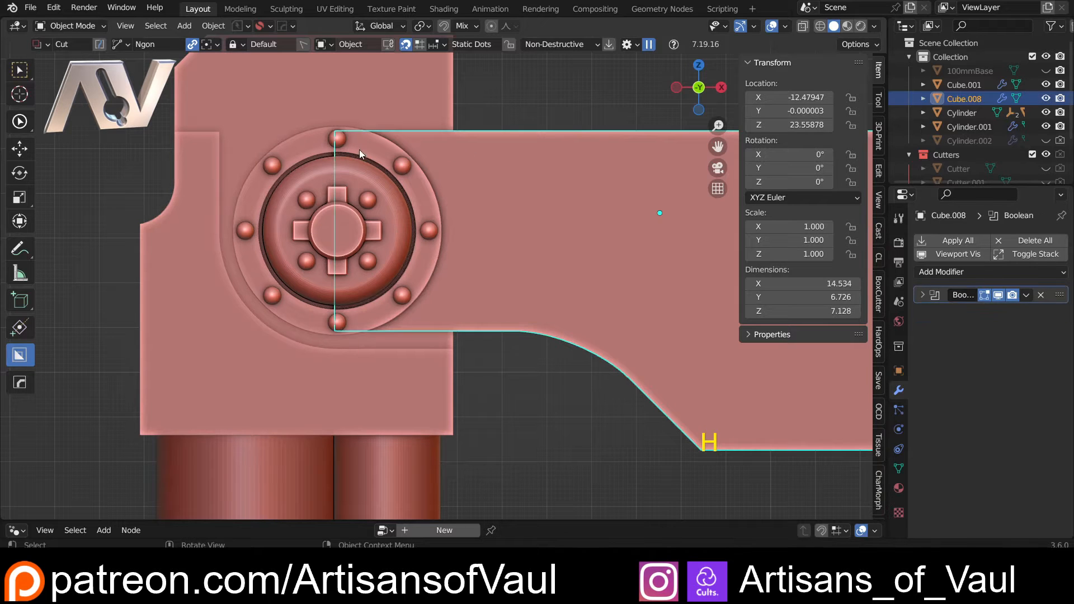
pyautogui.click(324, 144)
pyautogui.click(396, 156)
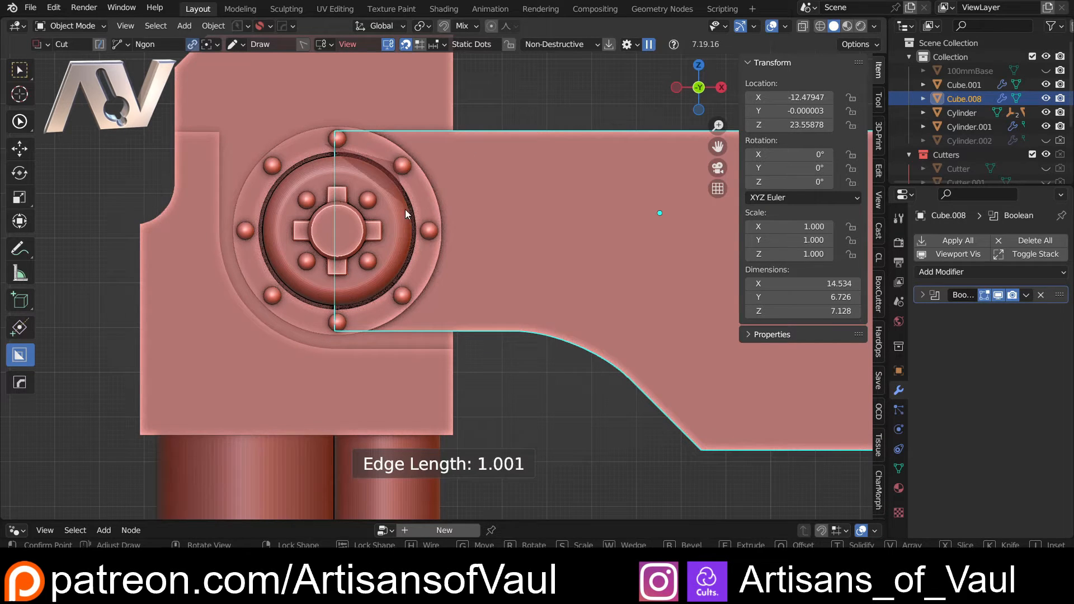
pyautogui.press('ctrl')
pyautogui.click(424, 238)
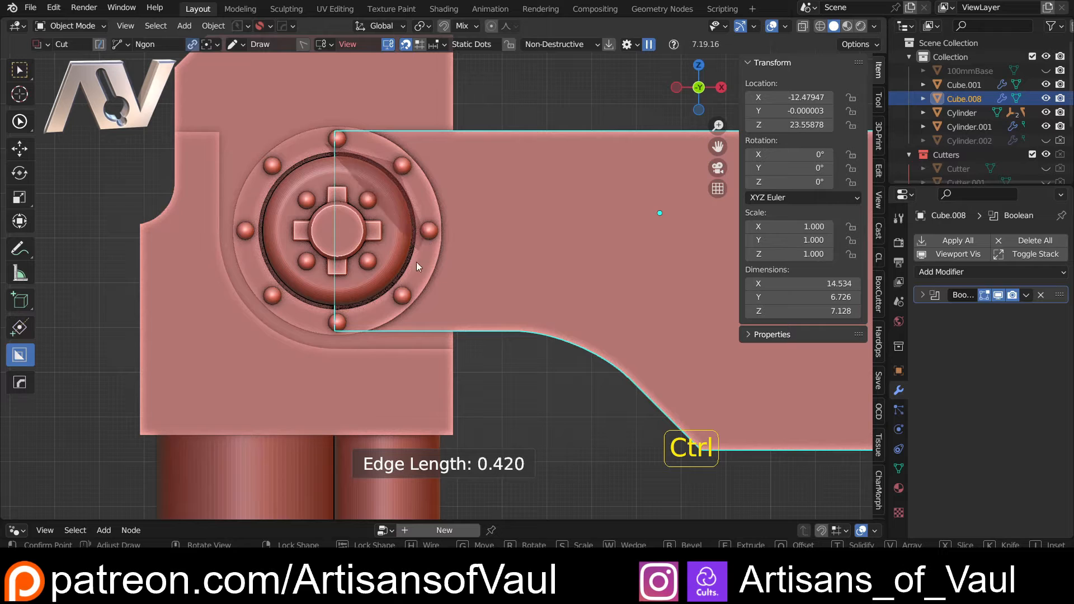
pyautogui.click(399, 303)
pyautogui.click(320, 329)
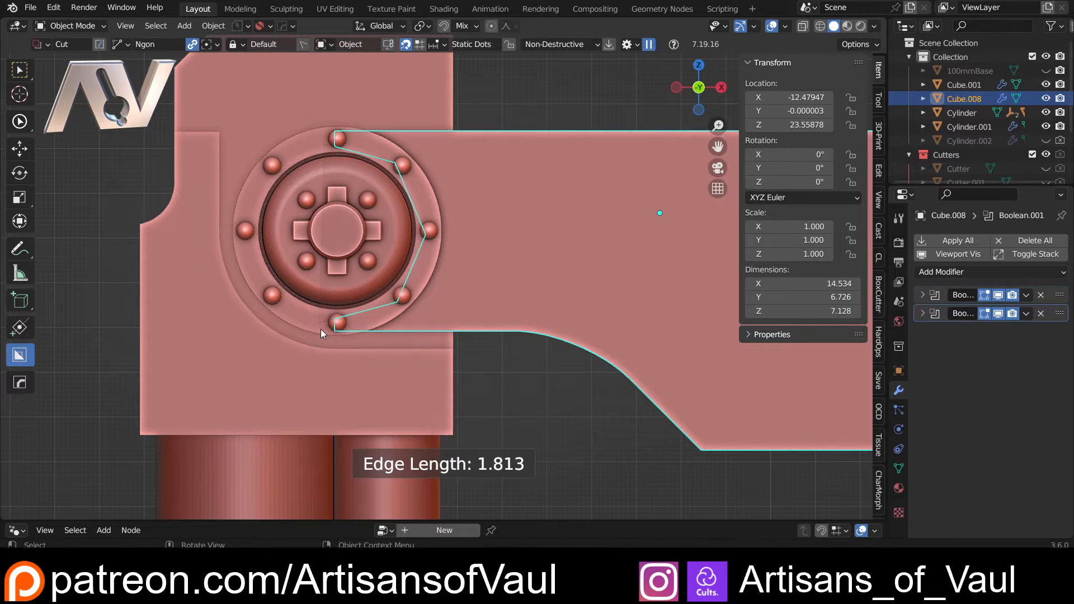
# Examine the trimmed bar's end and the leg's overall silhouette in perspective and front view.
pyautogui.scroll(-5, 391, 233)
pyautogui.click(507, 377)
pyautogui.keyDown('shift'); pyautogui.moveTo(464, 348); pyautogui.dragTo(400, 308, button='middle'); pyautogui.keyUp('shift')
pyautogui.scroll(-3, 386, 301)
pyautogui.scroll(4, 399, 305)
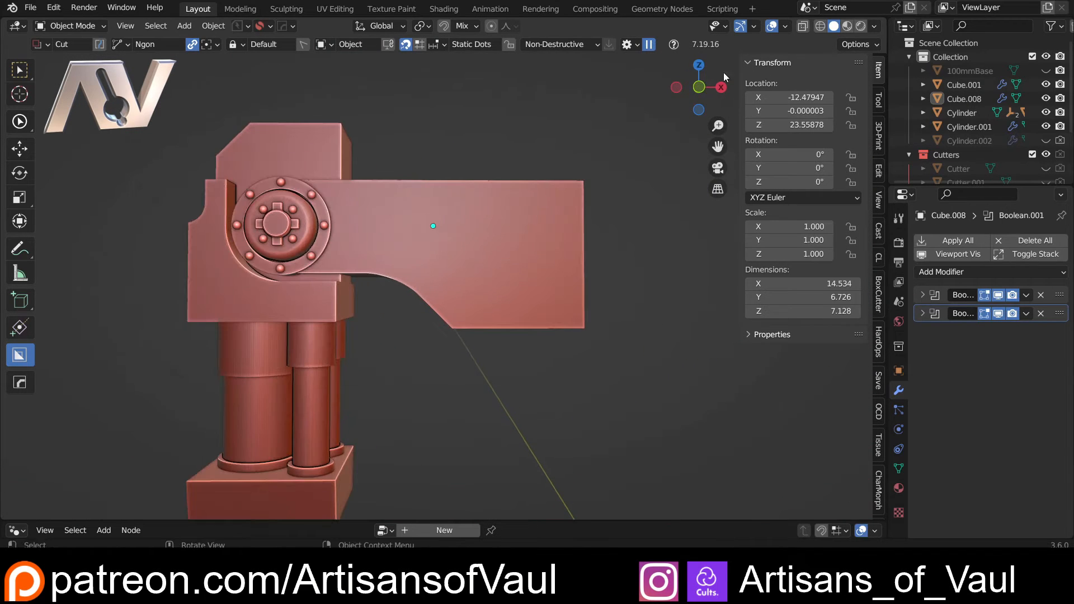
pyautogui.click(699, 86)
pyautogui.click(390, 292)
pyautogui.scroll(2, 445, 297)
pyautogui.scroll(2, 505, 304)
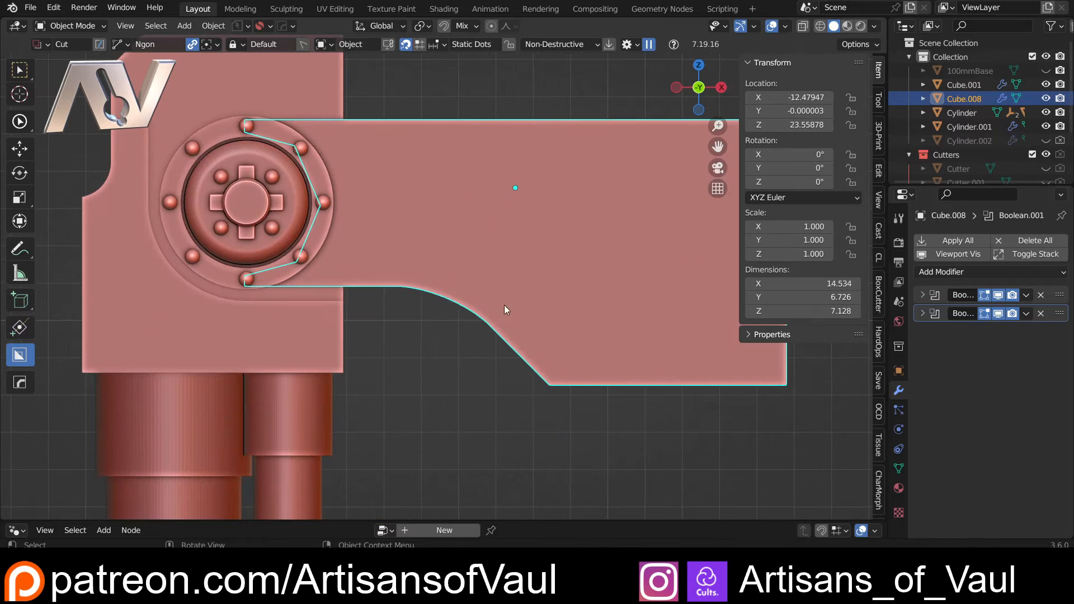
pyautogui.scroll(-4, 444, 340)
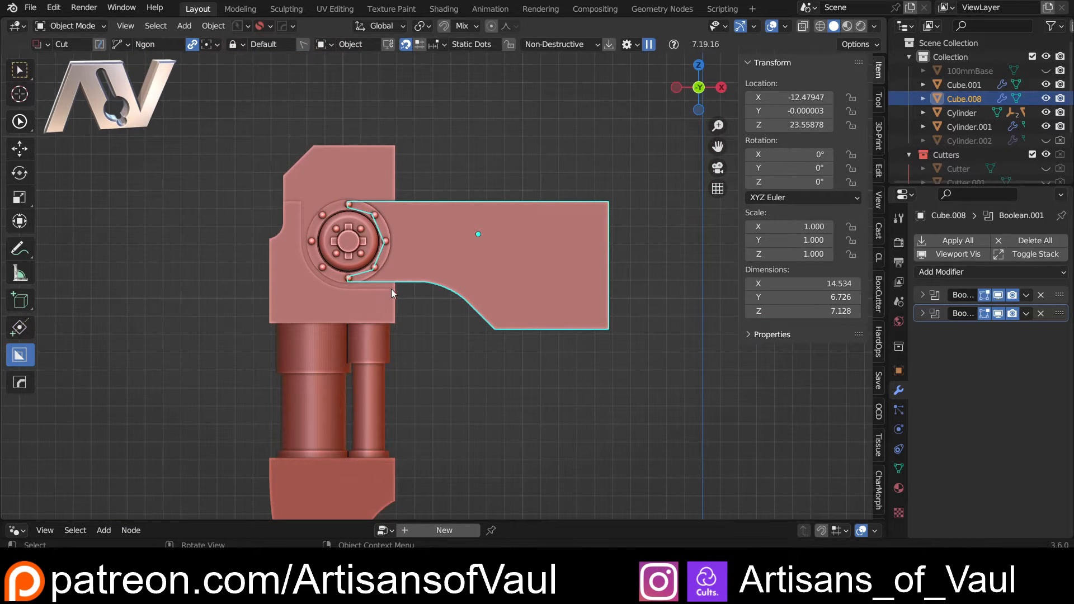
pyautogui.scroll(1, 397, 289)
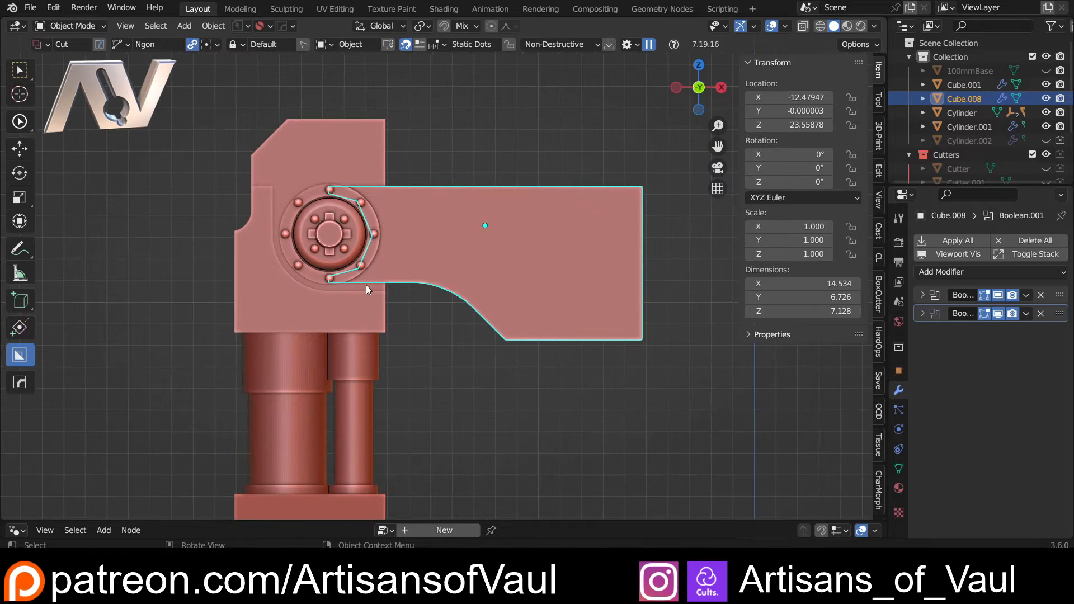
pyautogui.scroll(2, 367, 283)
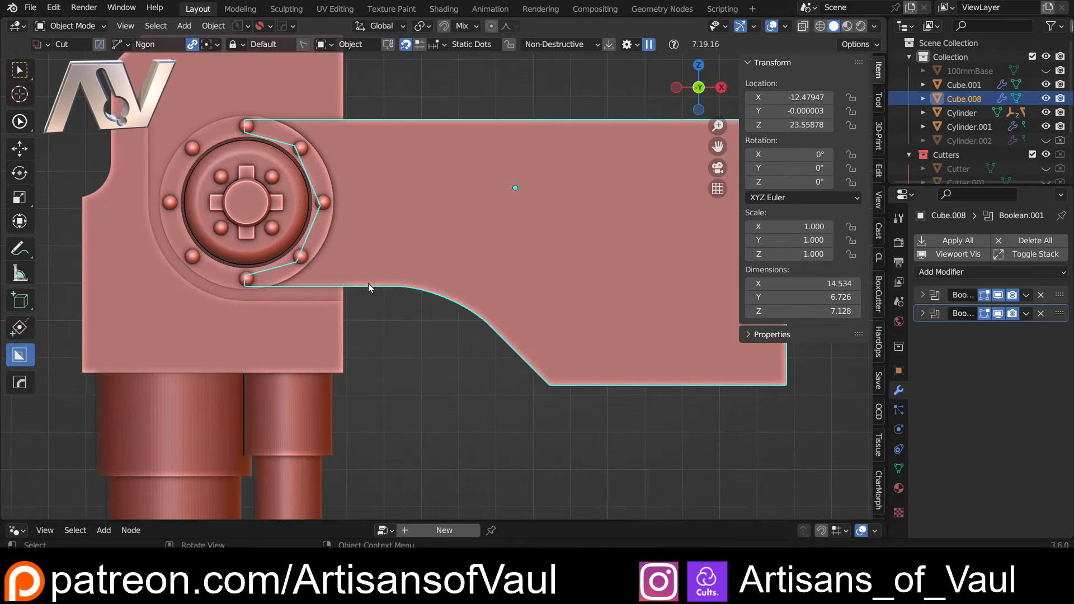
# Reveal the cutter behind the bar's curved underside cut by stepping through the bar's booleans.
pyautogui.press('q')
pyautogui.click(455, 299)
pyautogui.scroll(-1, 461, 319)
pyautogui.click(461, 319)
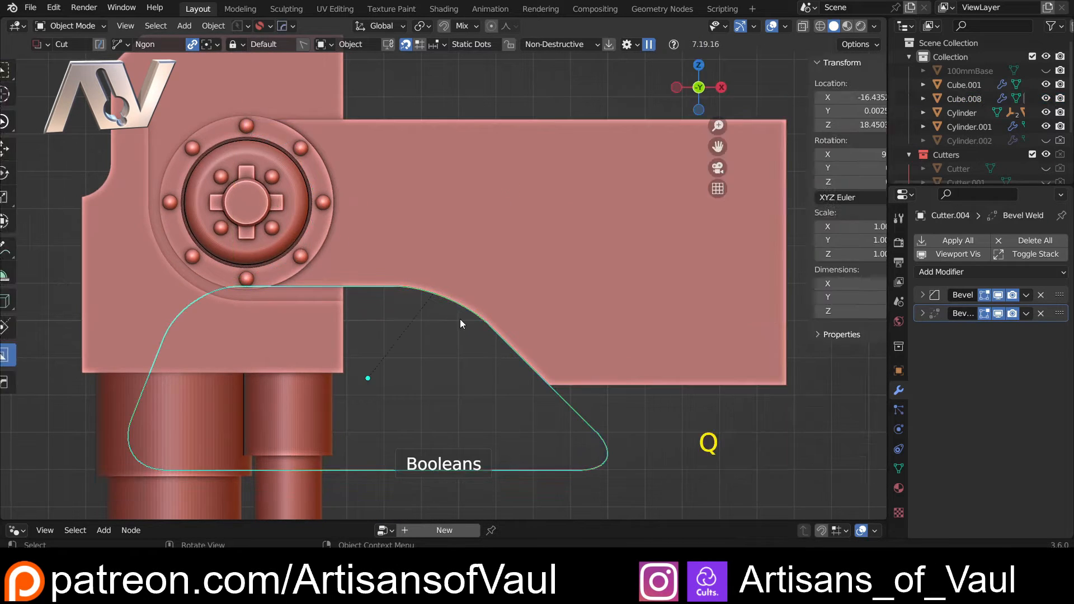
# Select the upper block, pistons and hub, set the pivot to the active element, and try rotating them about the hub.
pyautogui.scroll(-2, 269, 274)
pyautogui.click(239, 265)
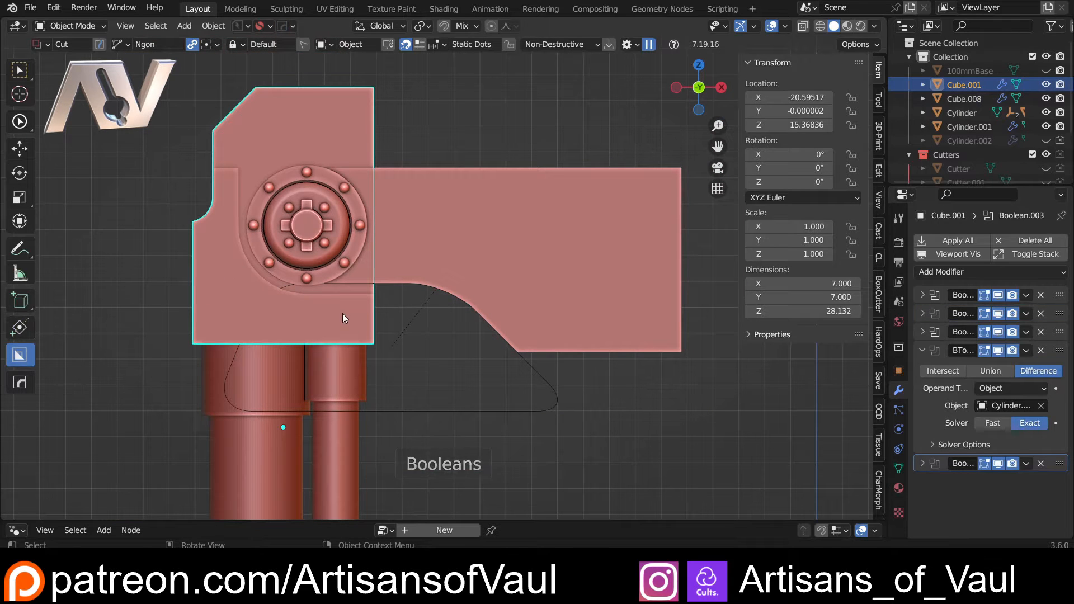
pyautogui.keyDown('shift'); pyautogui.click(216, 419); pyautogui.keyUp('shift')
pyautogui.scroll(-5, 264, 414)
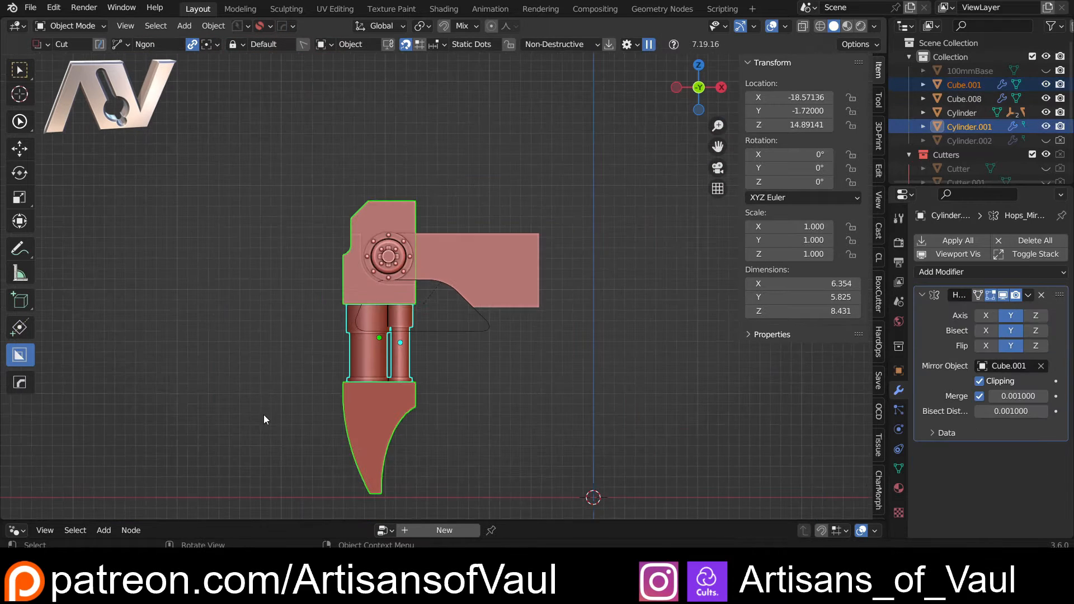
pyautogui.keyDown('shift'); pyautogui.click(384, 318); pyautogui.keyUp('shift')
pyautogui.keyDown('shift'); pyautogui.click(384, 263); pyautogui.keyUp('shift')
pyautogui.scroll(4, 381, 278)
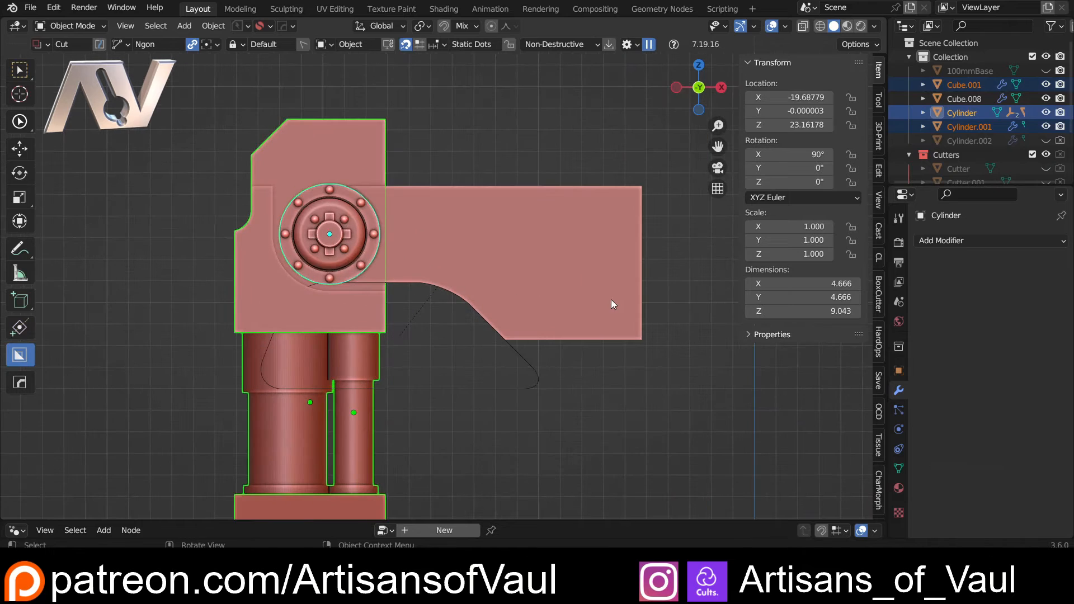
pyautogui.press('r')
pyautogui.press('Escape')
pyautogui.click(428, 26)
pyautogui.click(441, 103)
pyautogui.press('r')
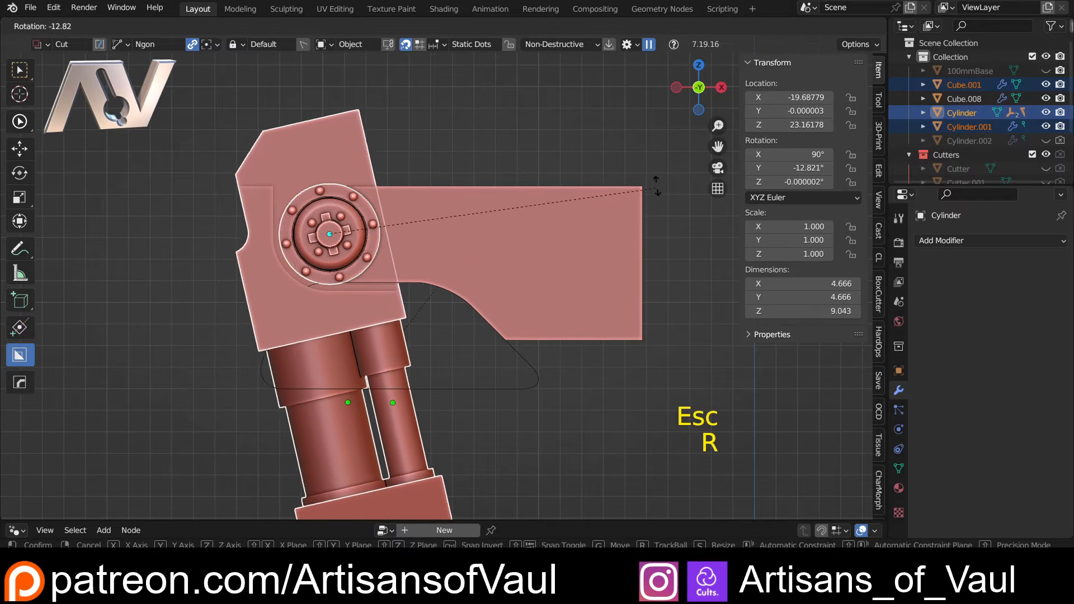
pyautogui.rightClick(485, 257)
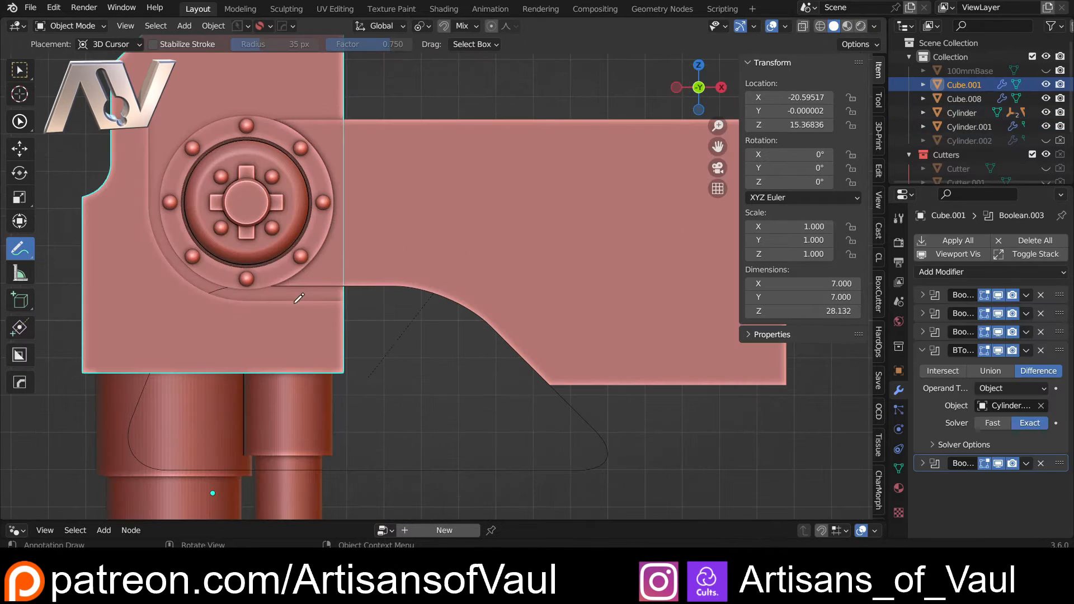
# Sketch annotation strokes at the block's corner below the bar and undo the latest ones.
pyautogui.moveTo(295, 303); pyautogui.dragTo(346, 302)
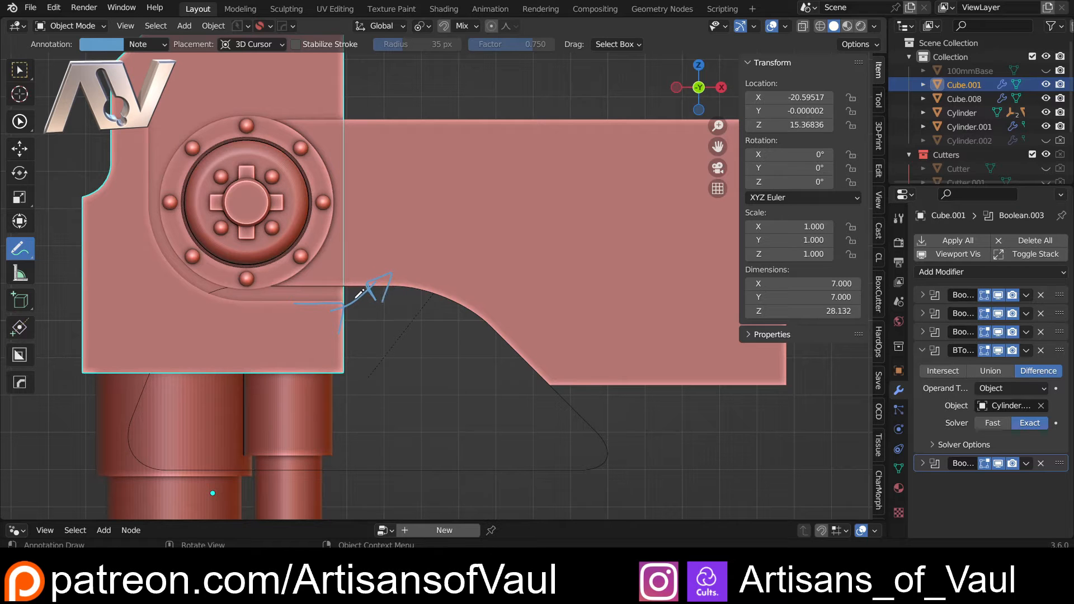
pyautogui.press('Escape')
pyautogui.press('Escape')
pyautogui.scroll(-3, 354, 297)
pyautogui.hotkey('ctrl', 'z')
pyautogui.hotkey('ctrl', 'z')
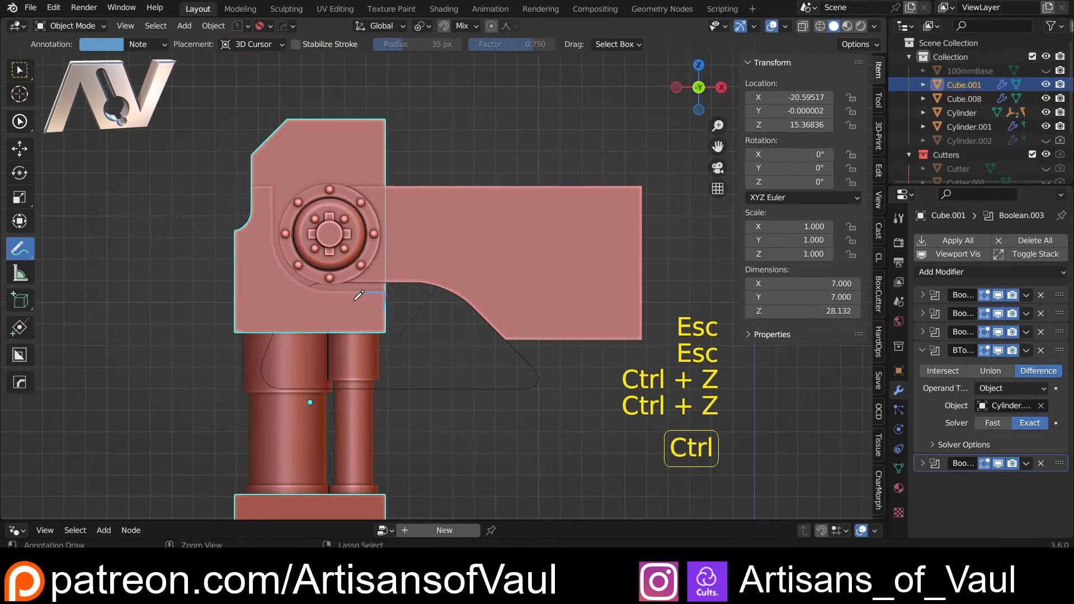
# Move the bar's underside cutter up and toward the hub, to about X -17.36 and Z 19.18, and hide it.
pyautogui.click(20, 70)
pyautogui.click(461, 389)
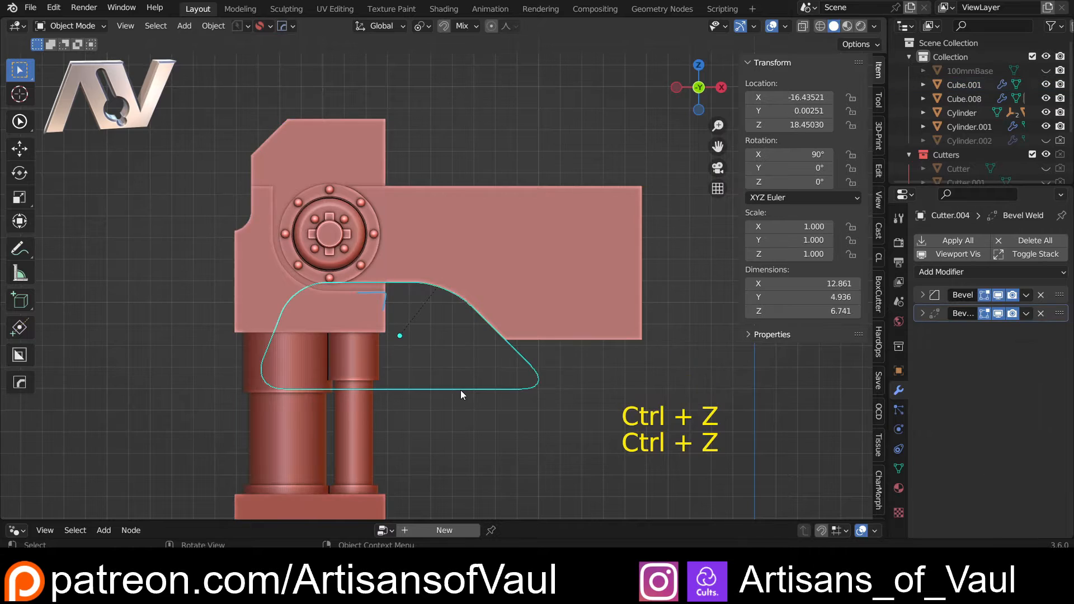
pyautogui.press('KP_Decimal')
pyautogui.press('g')
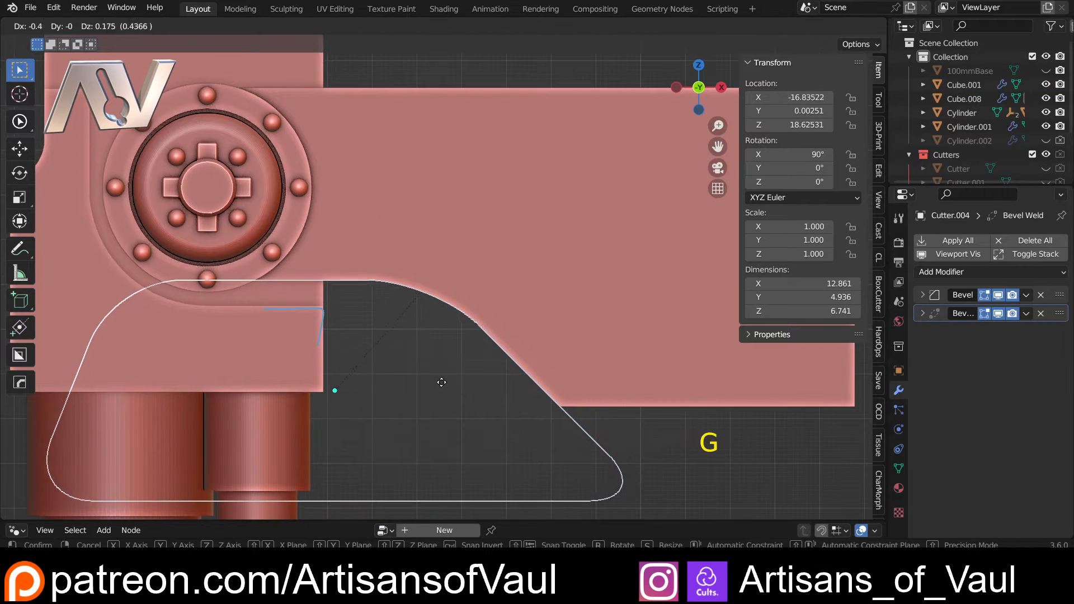
pyautogui.click(419, 358)
pyautogui.scroll(-6, 409, 359)
pyautogui.click(535, 391)
pyautogui.scroll(4, 529, 387)
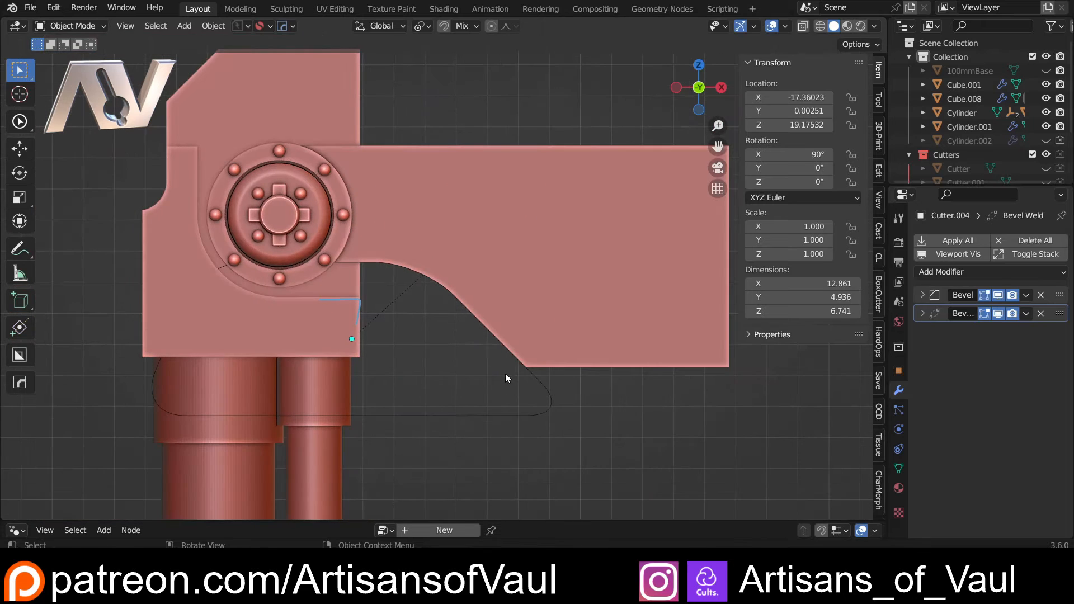
pyautogui.keyDown('shift'); pyautogui.moveTo(505, 378); pyautogui.dragTo(451, 367, button='middle'); pyautogui.keyUp('shift')
pyautogui.press('h')
pyautogui.scroll(-10, 482, 365)
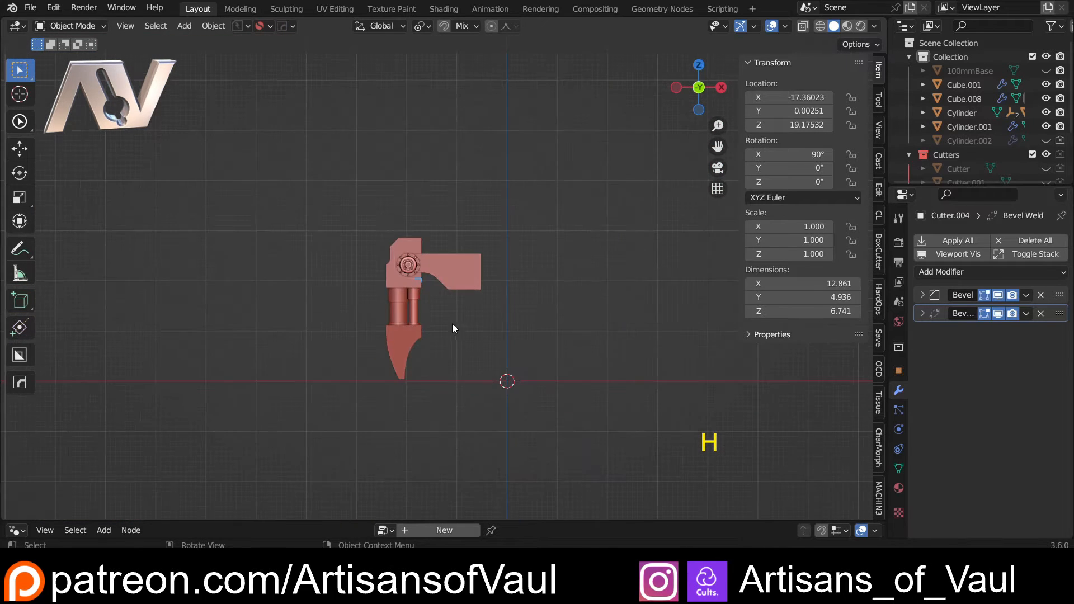
# Examine the clearance between the block and the bar's curved underside cut from several angles.
pyautogui.moveTo(452, 324); pyautogui.dragTo(437, 340, button='middle')
pyautogui.scroll(5, 440, 313)
pyautogui.scroll(2, 436, 340)
pyautogui.moveTo(342, 295); pyautogui.dragTo(353, 274, button='middle')
pyautogui.scroll(3, 395, 304)
pyautogui.click(699, 89)
pyautogui.scroll(-1, 421, 284)
pyautogui.scroll(3, 381, 336)
pyautogui.moveTo(416, 400)
pyautogui.mouseDown(button='middle')
pyautogui.moveTo(449, 356)
pyautogui.moveTo(404, 383)
pyautogui.moveTo(397, 401)
pyautogui.mouseUp(button='middle')
pyautogui.click(397, 434)
pyautogui.scroll(-4, 419, 401)
pyautogui.keyDown('shift'); pyautogui.moveTo(358, 271); pyautogui.dragTo(369, 357, button='middle'); pyautogui.keyUp('shift')
# Remove the leftover annotation at the block's corner from the scene.
pyautogui.click(699, 88)
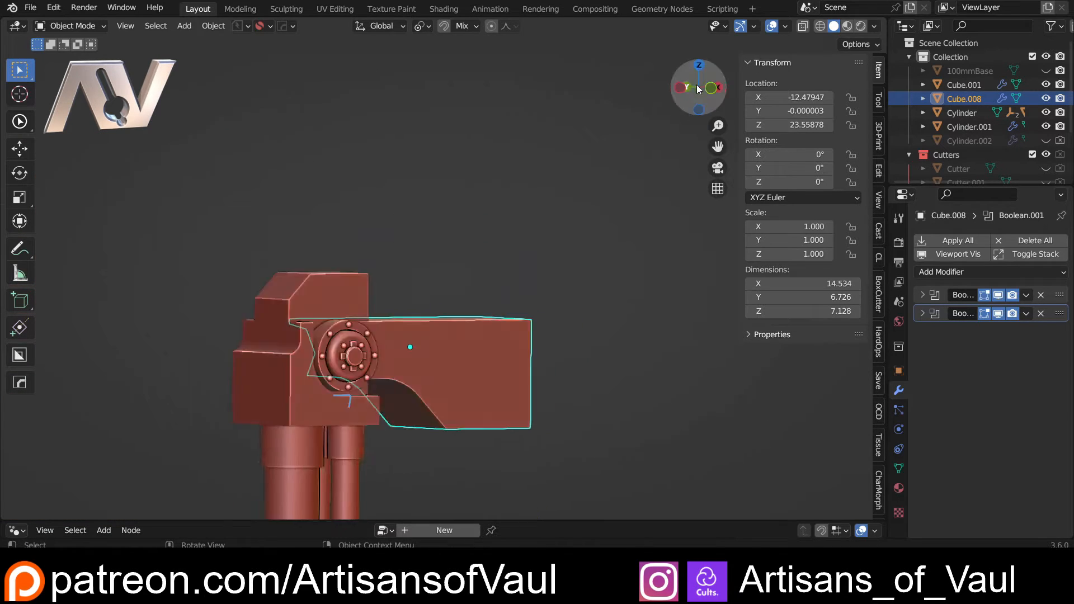
pyautogui.click(698, 87)
pyautogui.click(880, 200)
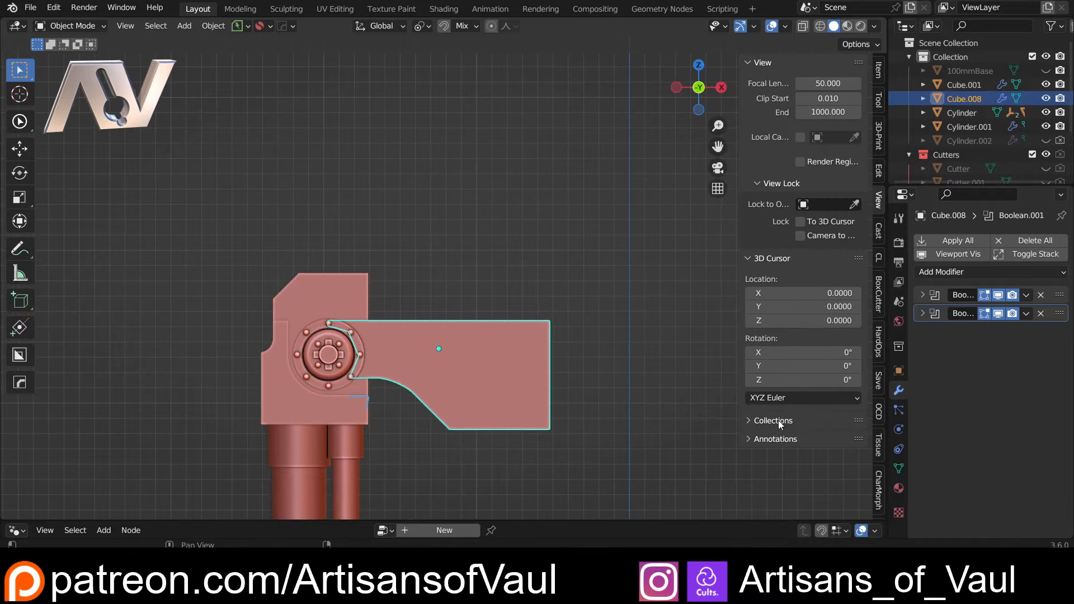
pyautogui.click(779, 439)
# Examine how the bar meets the hub and upper block from the front, back, top and in perspective.
pyautogui.scroll(3, 439, 418)
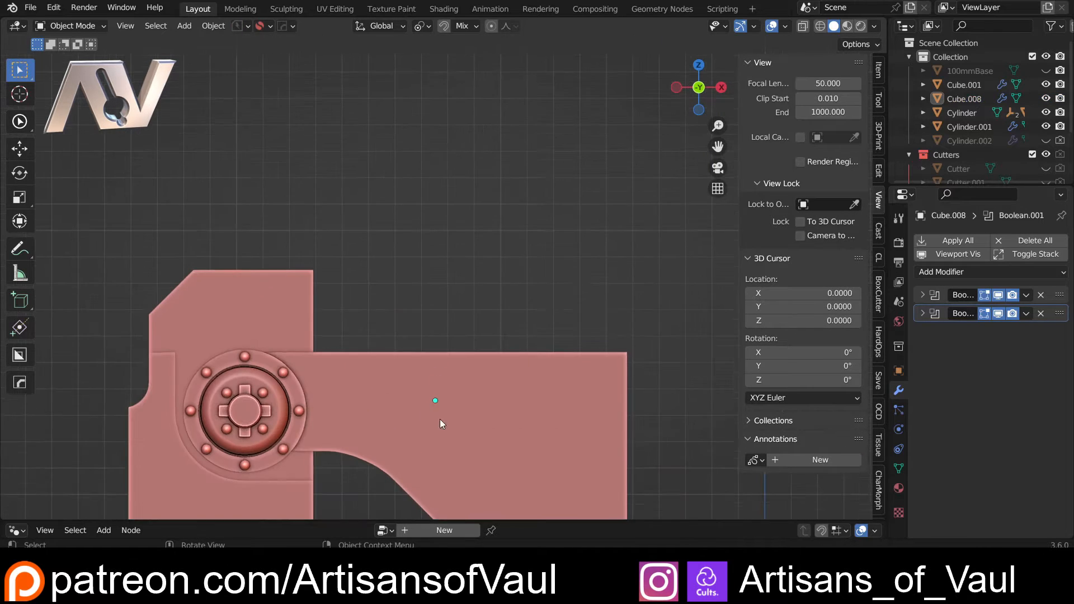
pyautogui.keyDown('shift'); pyautogui.moveTo(422, 479); pyautogui.dragTo(443, 287, button='middle'); pyautogui.keyUp('shift')
pyautogui.keyDown('shift'); pyautogui.moveTo(549, 254); pyautogui.dragTo(469, 270, button='middle'); pyautogui.keyUp('shift')
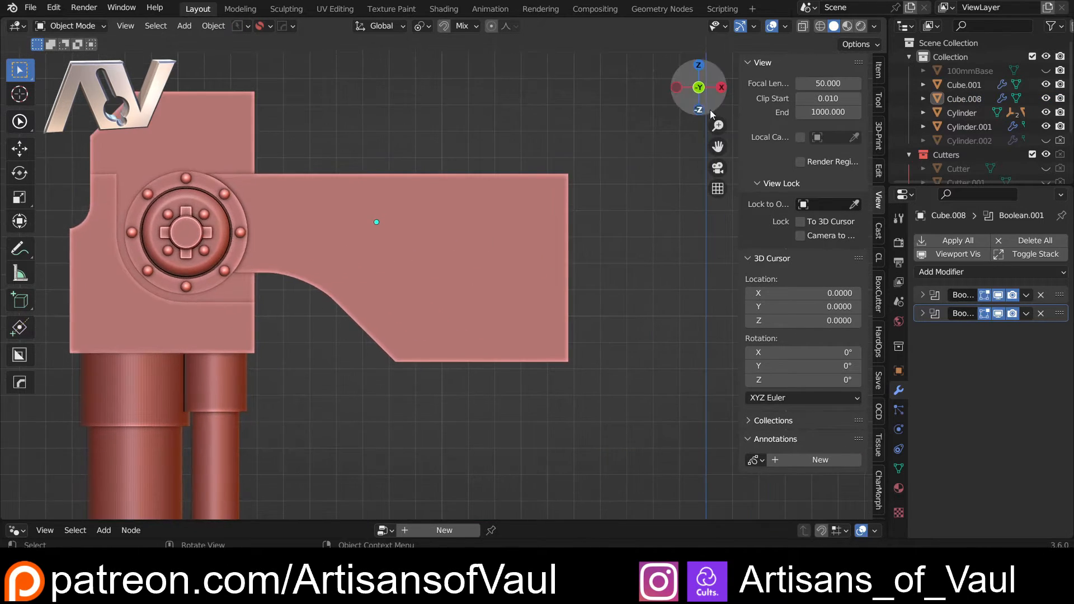
pyautogui.scroll(-3, 501, 190)
pyautogui.moveTo(502, 194); pyautogui.dragTo(385, 155, button='middle')
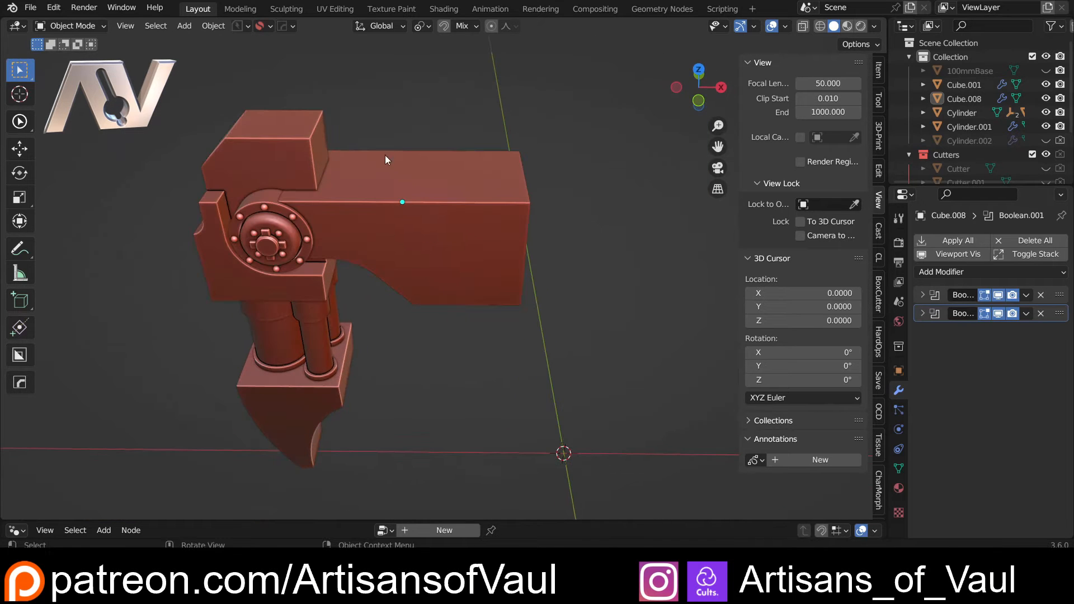
pyautogui.click(702, 72)
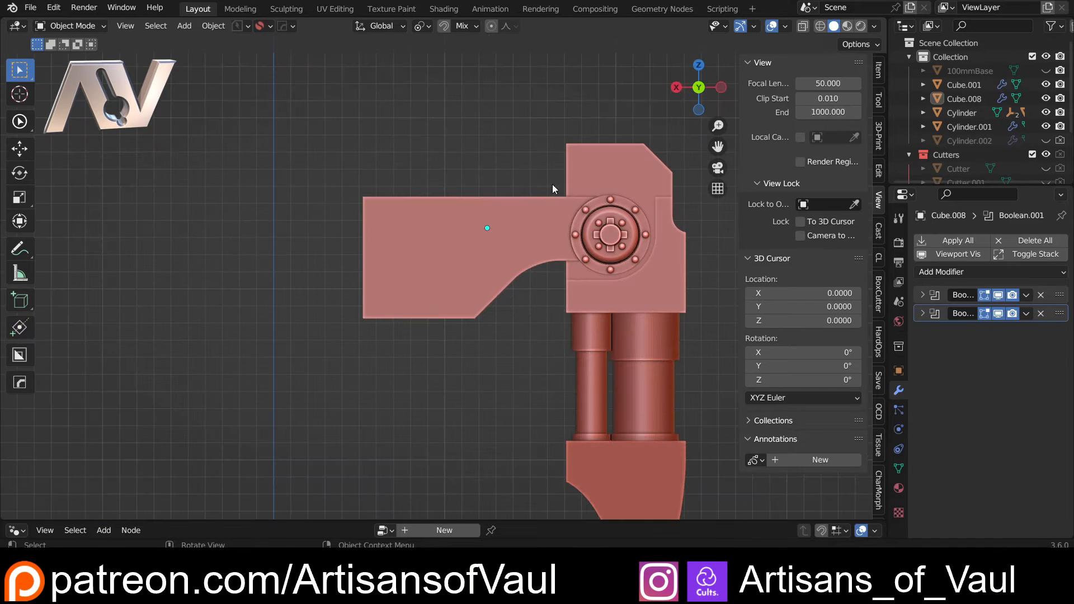
pyautogui.click(698, 66)
pyautogui.keyDown('shift'); pyautogui.moveTo(421, 201); pyautogui.dragTo(482, 252, button='middle'); pyautogui.keyUp('shift')
pyautogui.scroll(3, 327, 211)
pyautogui.click(321, 174)
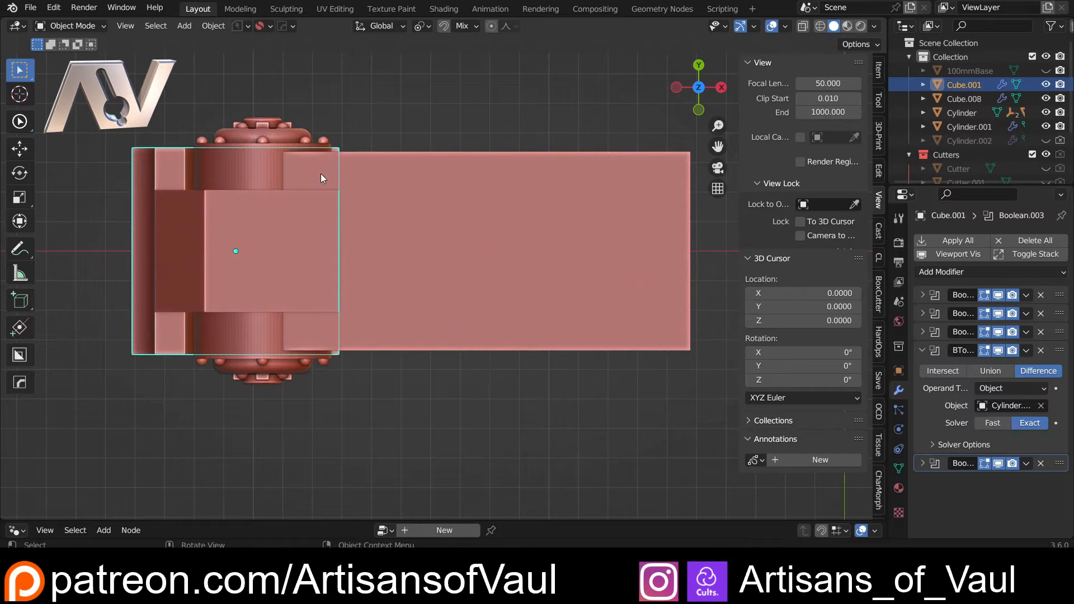
pyautogui.moveTo(320, 173); pyautogui.dragTo(388, 233, button='middle')
pyautogui.scroll(2, 320, 294)
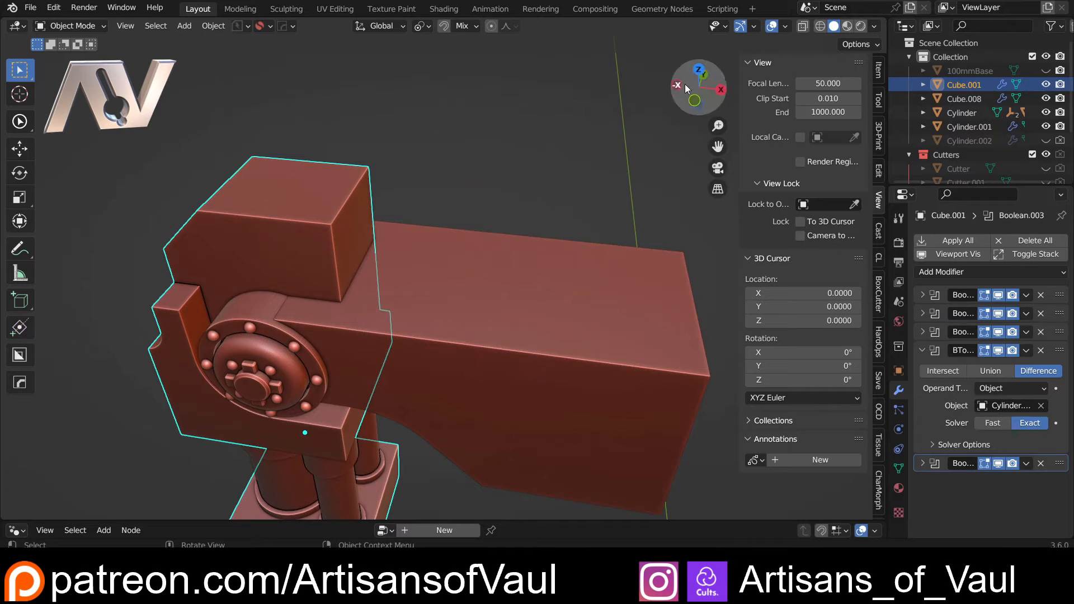
pyautogui.click(697, 69)
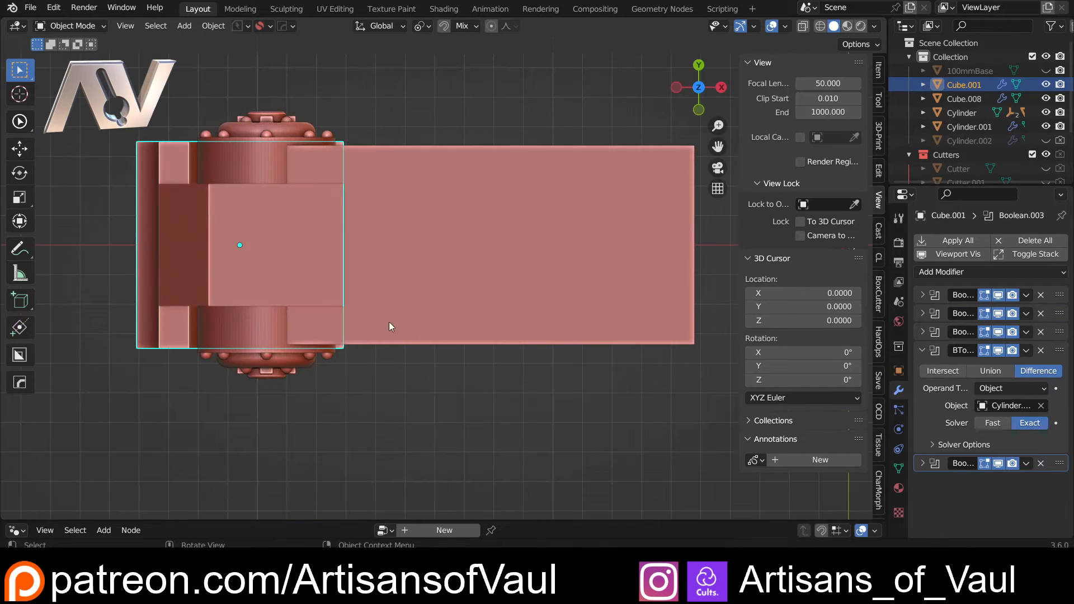
pyautogui.scroll(5, 301, 194)
pyautogui.scroll(-4, 328, 226)
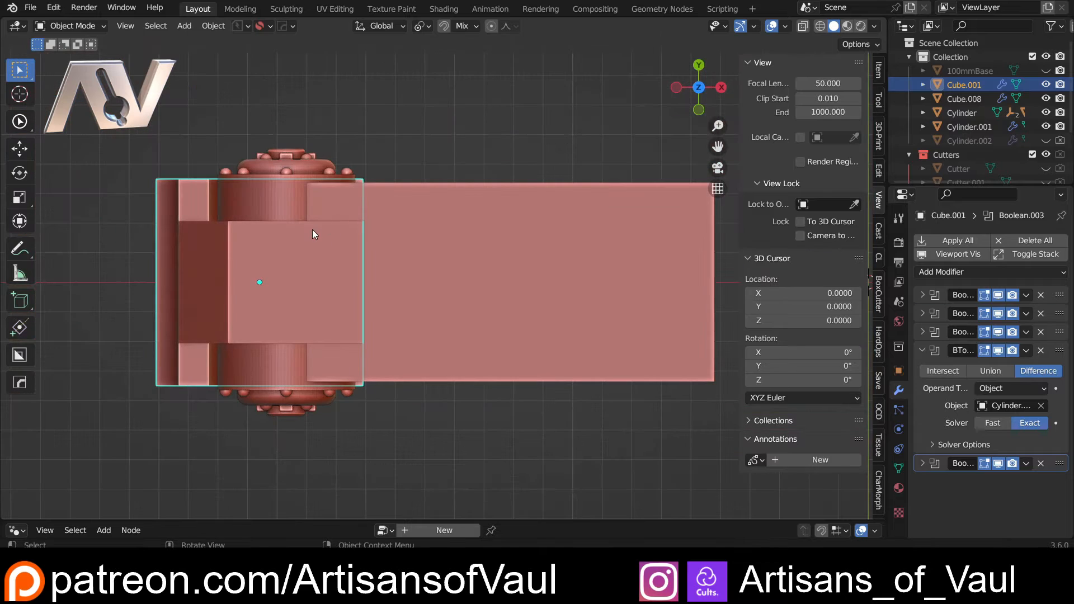
# Draw a rectangular box cut in the bar's hub end, matching the upper block's width, and extrude it down through the bar.
pyautogui.click(312, 230)
pyautogui.scroll(1, 297, 225)
pyautogui.hotkey('alt', 'w')
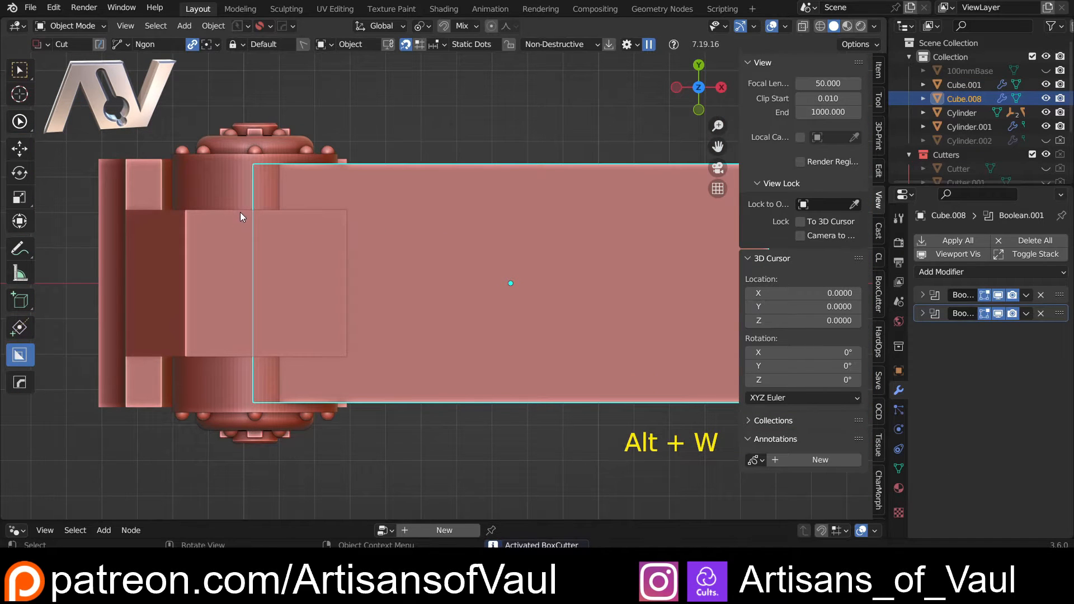
pyautogui.press('d')
pyautogui.click(247, 196)
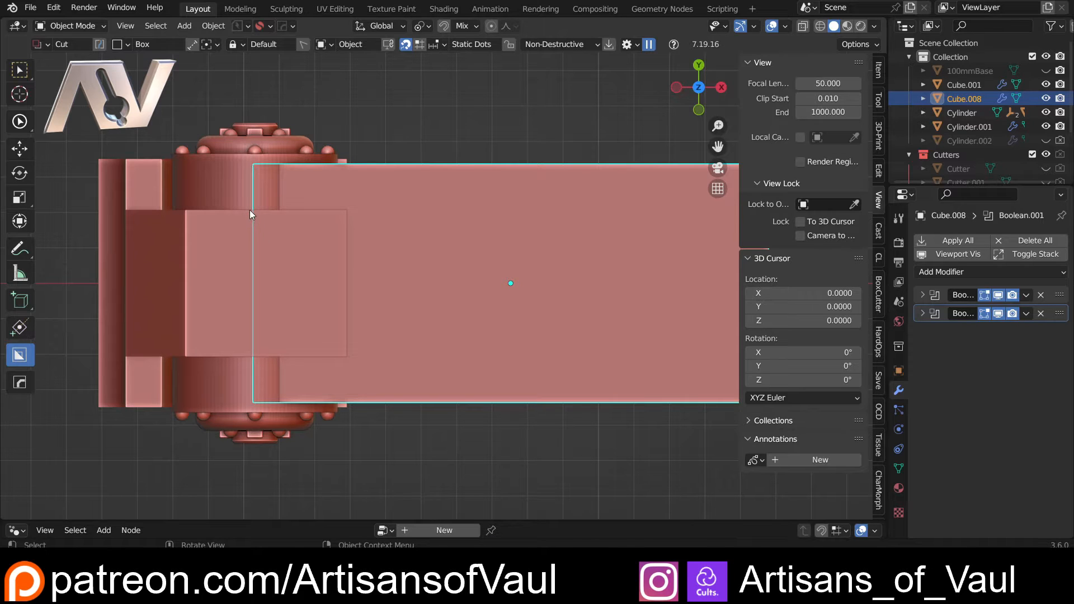
pyautogui.moveTo(250, 210)
pyautogui.mouseDown()
pyautogui.moveTo(340, 240)
pyautogui.moveTo(391, 331)
pyautogui.moveTo(440, 364)
pyautogui.moveTo(492, 357)
pyautogui.mouseUp()
pyautogui.moveTo(492, 358); pyautogui.dragTo(479, 400, button='middle')
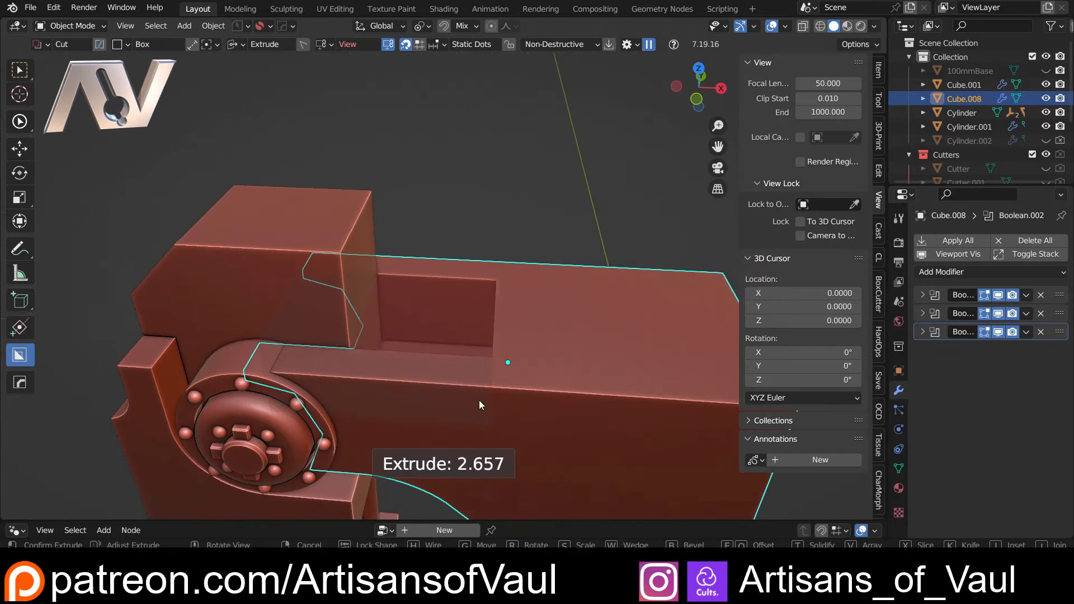
pyautogui.scroll(-3, 515, 452)
pyautogui.moveTo(522, 511); pyautogui.dragTo(483, 341, button='middle')
# Bevel the box cut's corners into large smooth rounds and finalize the slot in the bar.
pyautogui.press('b')
pyautogui.scroll(3, 412, 312)
pyautogui.scroll(14, 412, 311)
pyautogui.press('Tab')
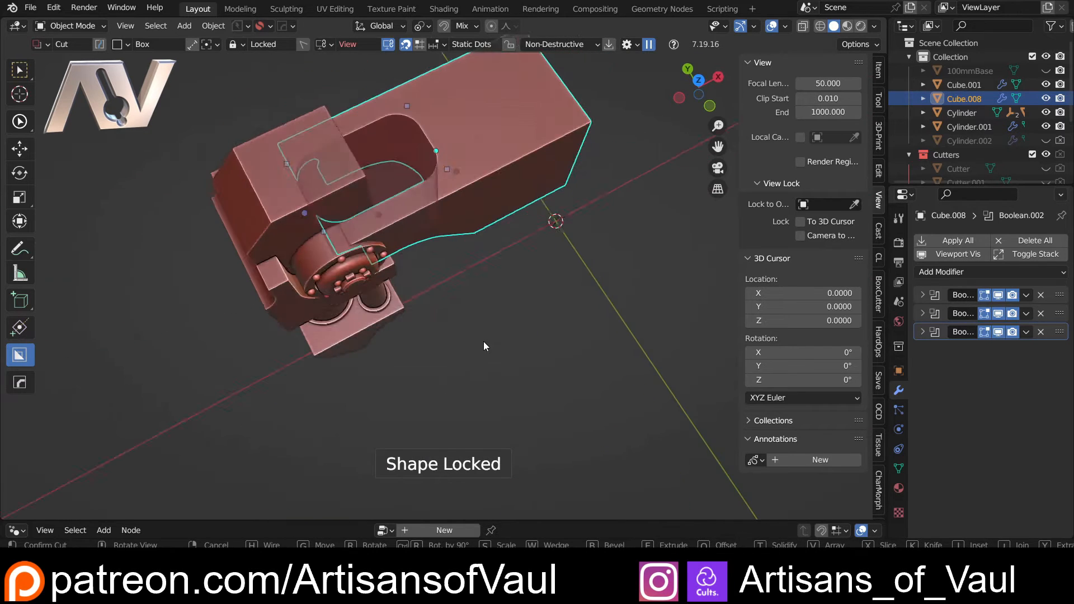
pyautogui.click(484, 341)
# Check the slot's rounded corners at the hub end from above and bring up its hidden cutter with Ever Scroll.
pyautogui.press('KP_7')
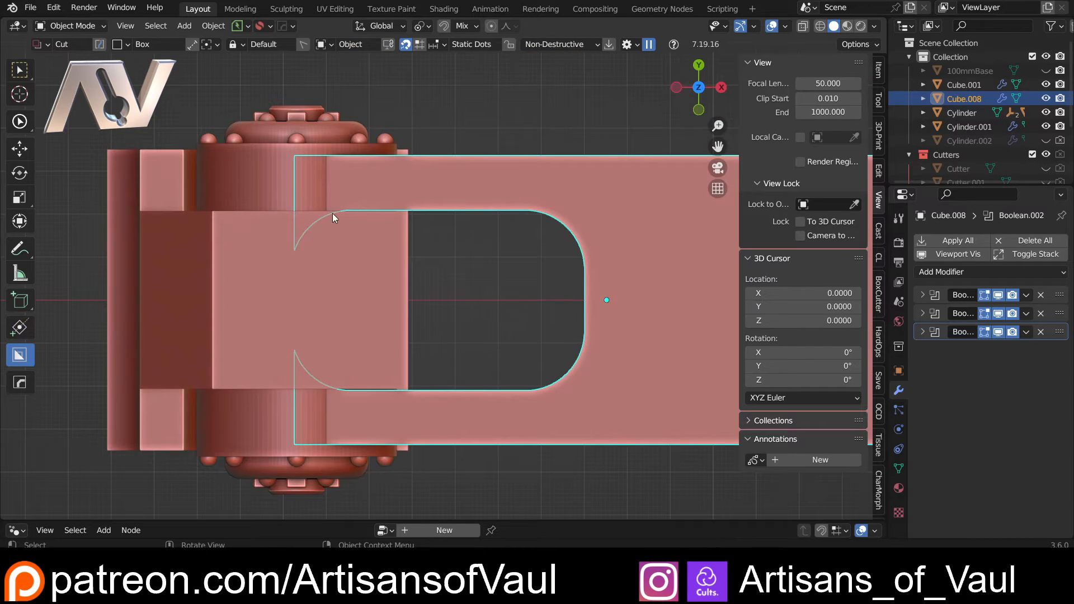
pyautogui.scroll(3, 358, 217)
pyautogui.keyDown('shift'); pyautogui.moveTo(285, 201); pyautogui.dragTo(368, 291, button='middle'); pyautogui.keyUp('shift')
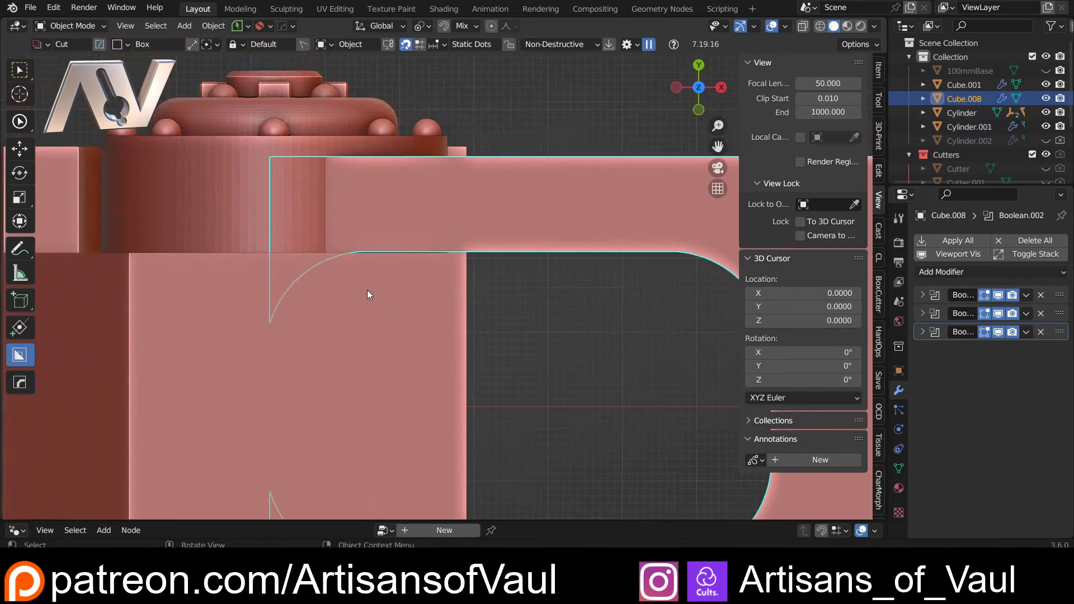
pyautogui.scroll(2, 336, 272)
pyautogui.scroll(-5, 448, 290)
pyautogui.keyDown('shift'); pyautogui.moveTo(494, 308); pyautogui.dragTo(368, 243, button='middle'); pyautogui.keyUp('shift')
pyautogui.press('q')
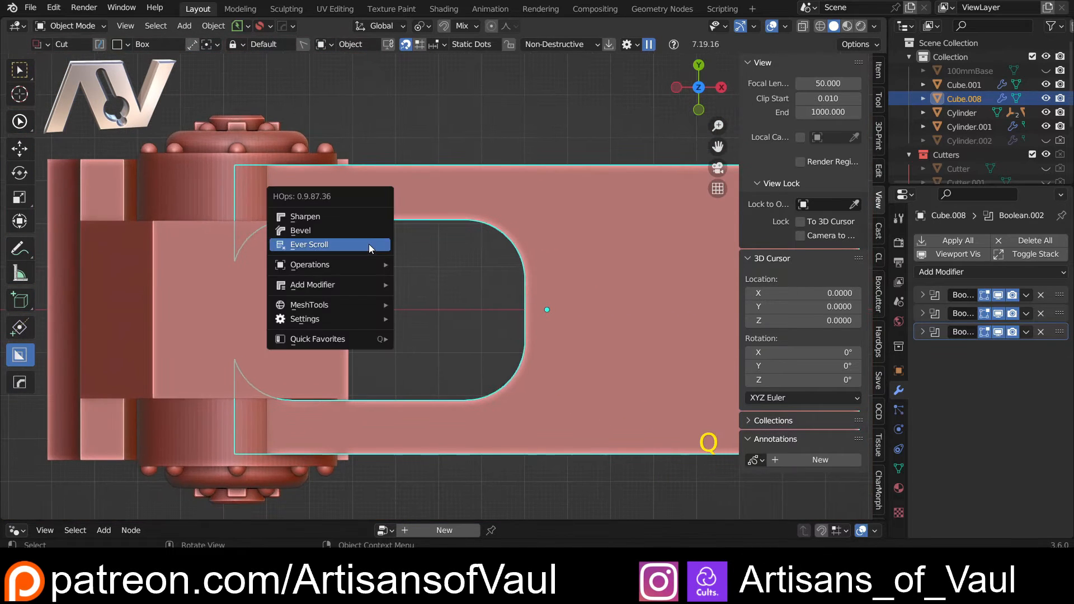
pyautogui.click(368, 244)
pyautogui.click(366, 221)
# Move the slot cutter's hub-side end vertices about -5.39 along X, extending the cutter past the upper block.
pyautogui.press('Tab')
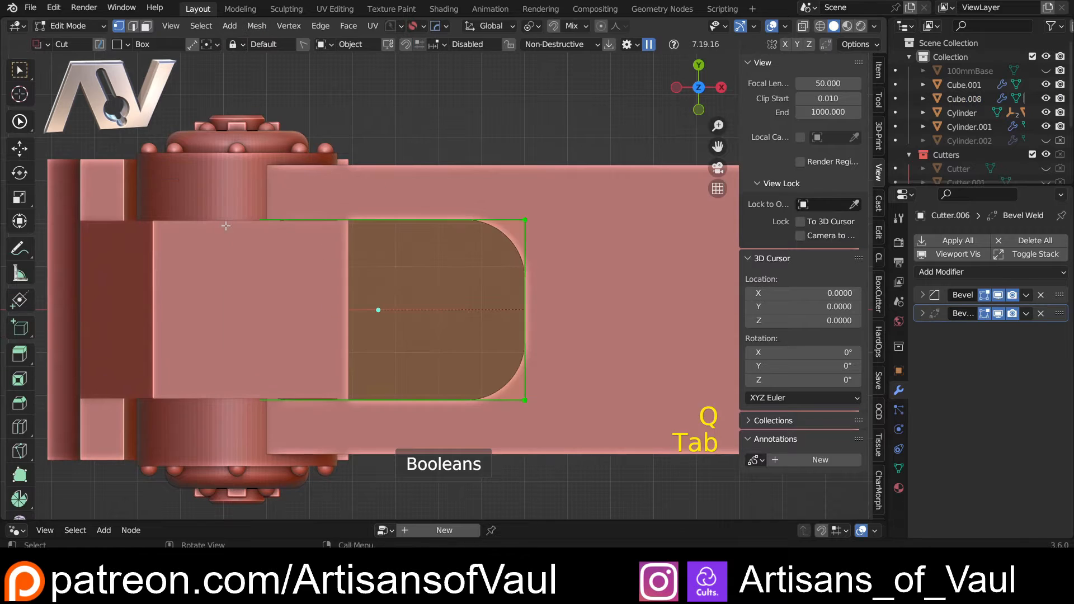
pyautogui.hotkey('shift', 'z')
pyautogui.moveTo(162, 165); pyautogui.dragTo(319, 468)
pyautogui.rightClick(319, 467)
pyautogui.press('w')
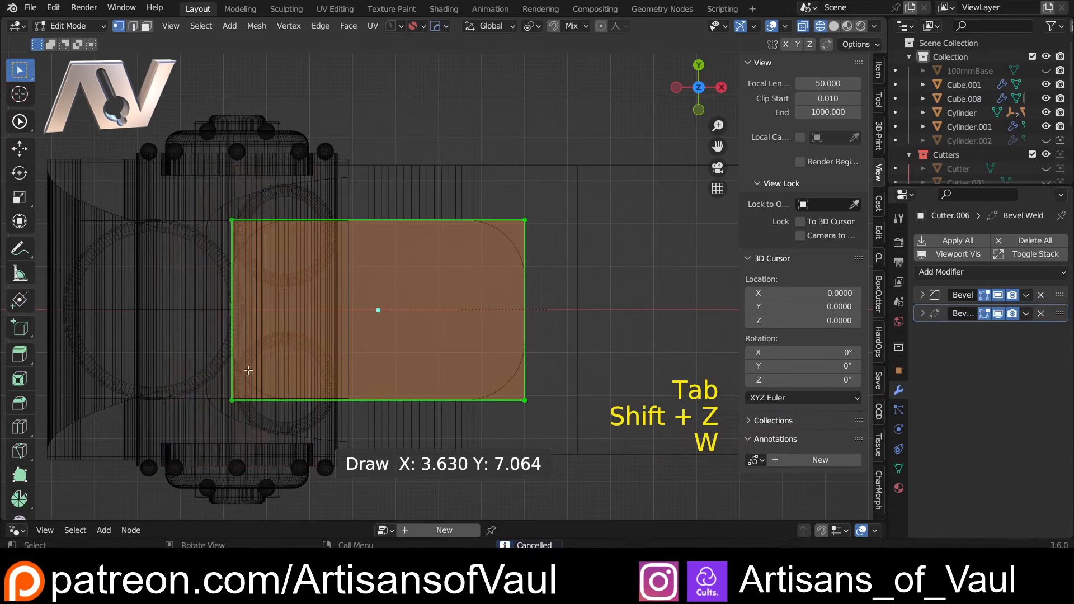
pyautogui.moveTo(136, 159); pyautogui.dragTo(359, 512)
pyautogui.hotkey('shift', 'z')
pyautogui.keyDown('shift'); pyautogui.moveTo(352, 379); pyautogui.dragTo(412, 383, button='middle'); pyautogui.keyUp('shift')
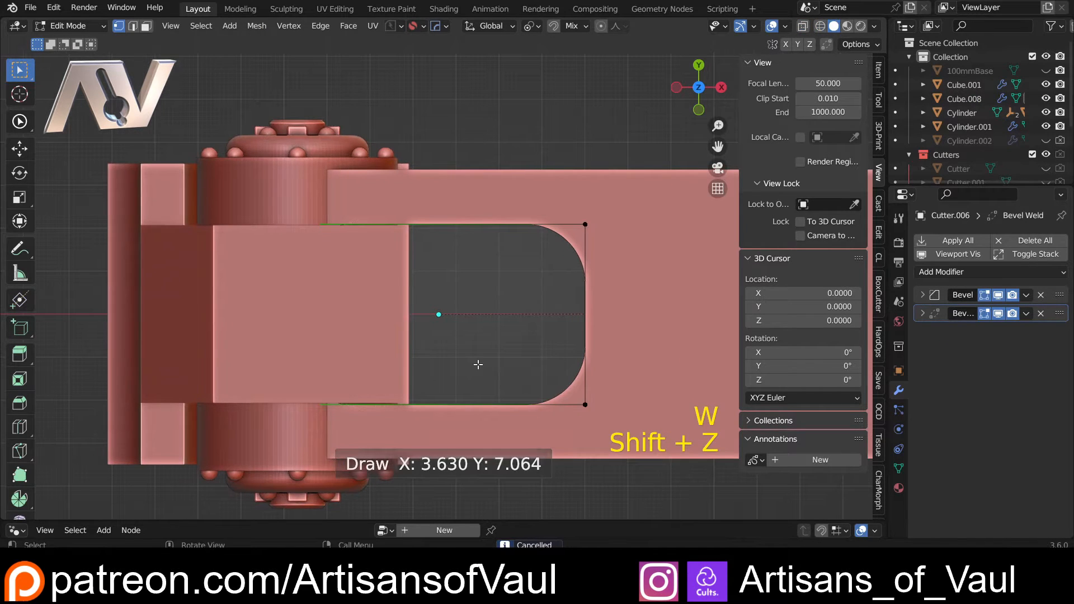
pyautogui.press('g')
pyautogui.click(246, 367)
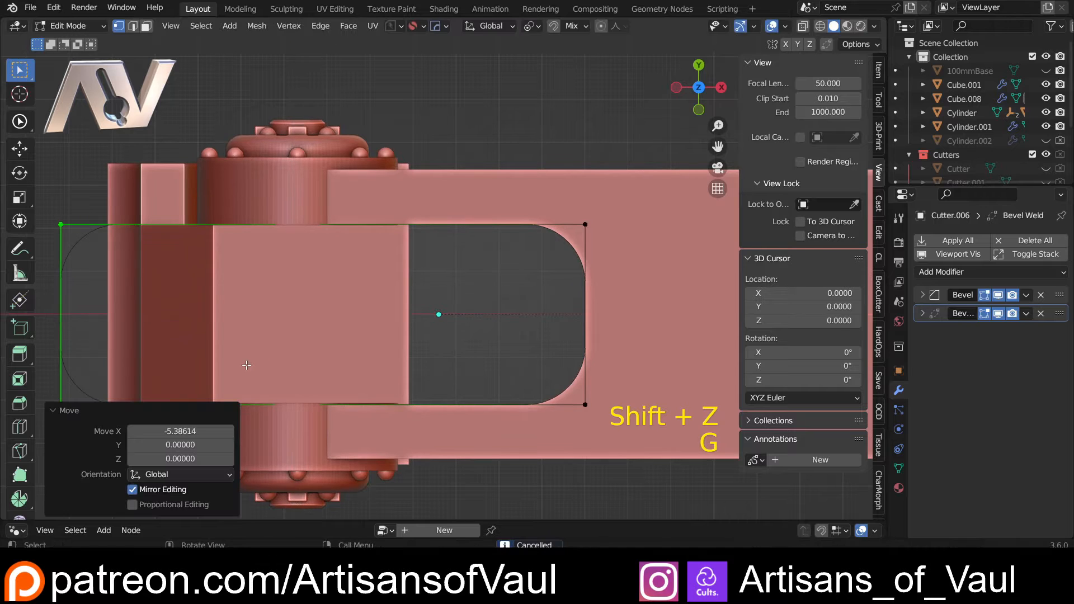
pyautogui.press('Tab')
# Hide the lengthened slot cutter and examine the open-ended slot around the hub and upper block.
pyautogui.click(275, 185)
pyautogui.click(275, 185)
pyautogui.scroll(-3, 358, 267)
pyautogui.moveTo(487, 389); pyautogui.dragTo(497, 305, button='middle')
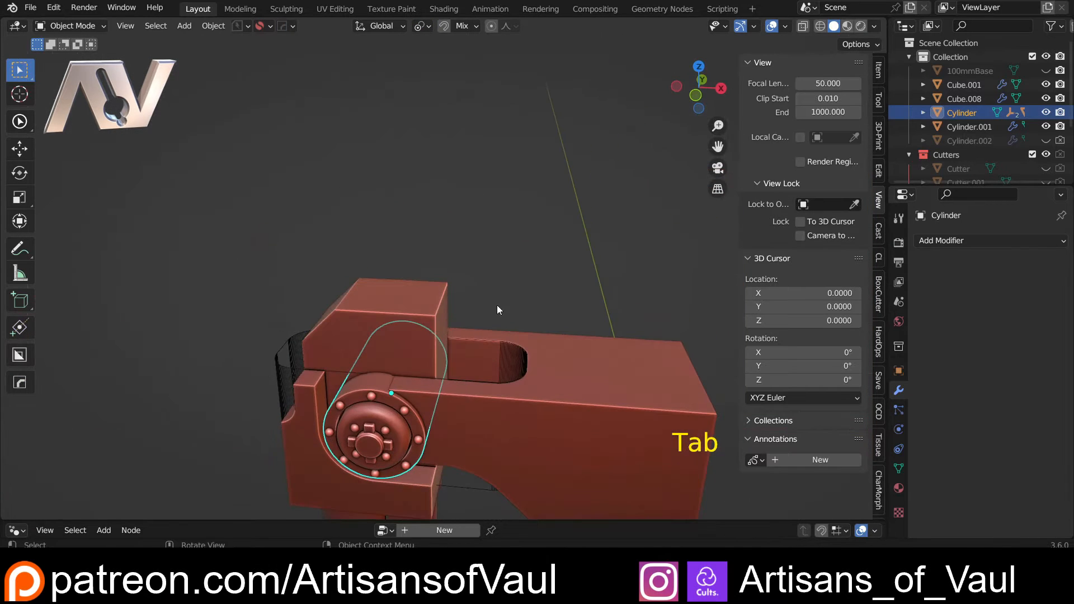
pyautogui.click(496, 305)
pyautogui.keyDown('shift'); pyautogui.moveTo(279, 343); pyautogui.dragTo(247, 295, button='middle'); pyautogui.keyUp('shift')
pyautogui.click(249, 296)
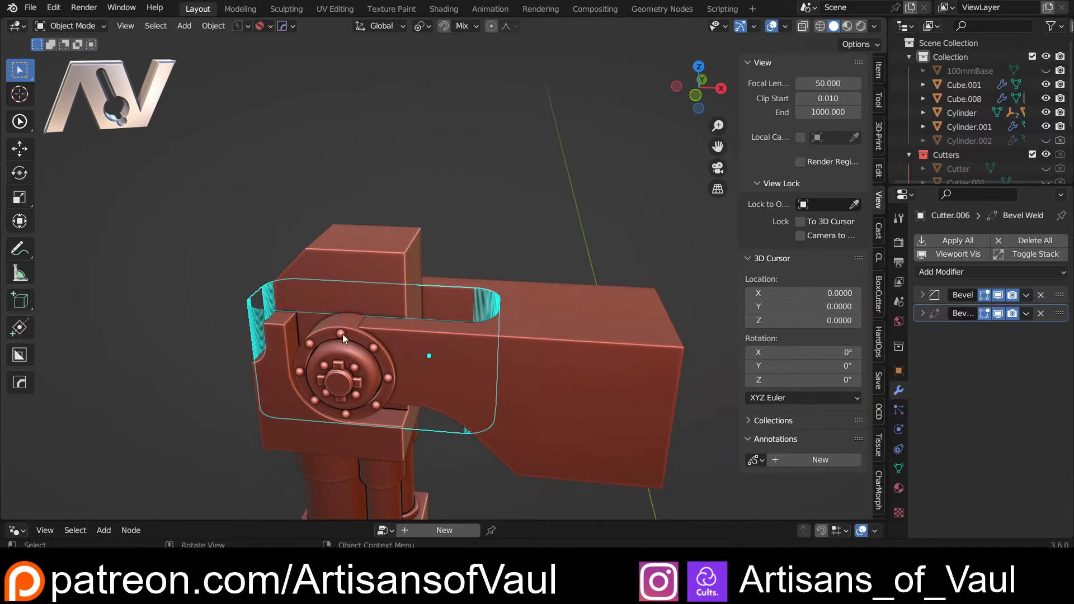
pyautogui.moveTo(343, 334); pyautogui.dragTo(495, 351, button='middle')
pyautogui.press('h')
pyautogui.click(708, 87)
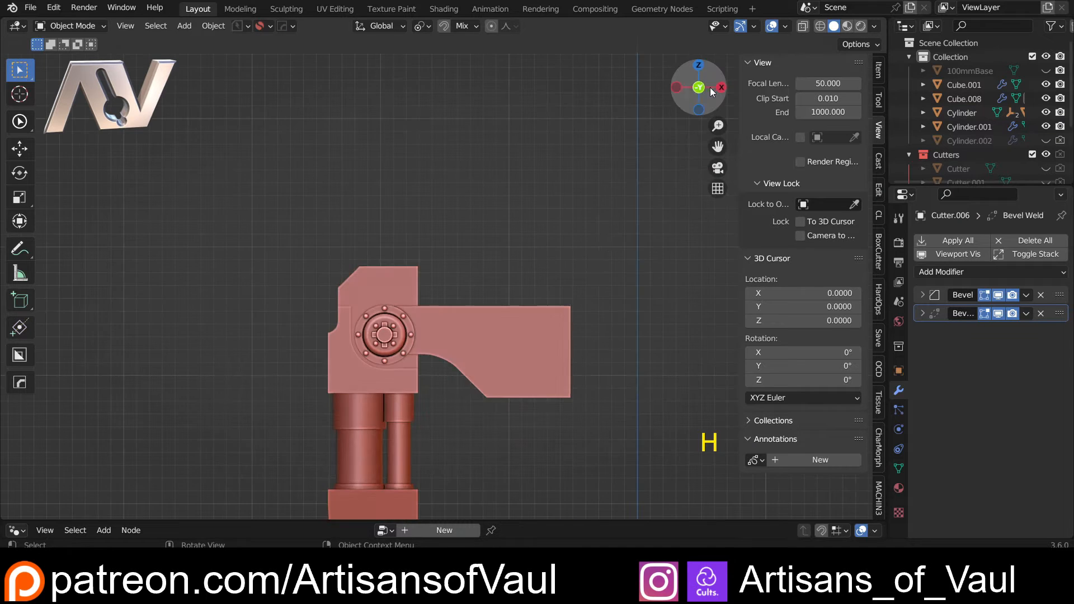
pyautogui.moveTo(709, 87); pyautogui.dragTo(569, 284)
pyautogui.moveTo(570, 280); pyautogui.dragTo(559, 272, button='middle')
pyautogui.keyDown('shift'); pyautogui.moveTo(502, 257); pyautogui.dragTo(441, 335, button='middle'); pyautogui.keyUp('shift')
pyautogui.scroll(3, 451, 238)
pyautogui.scroll(1, 457, 265)
# Bring up the bar's slot cutter again and slide it along X toward the hub to shorten the slot.
pyautogui.click(434, 265)
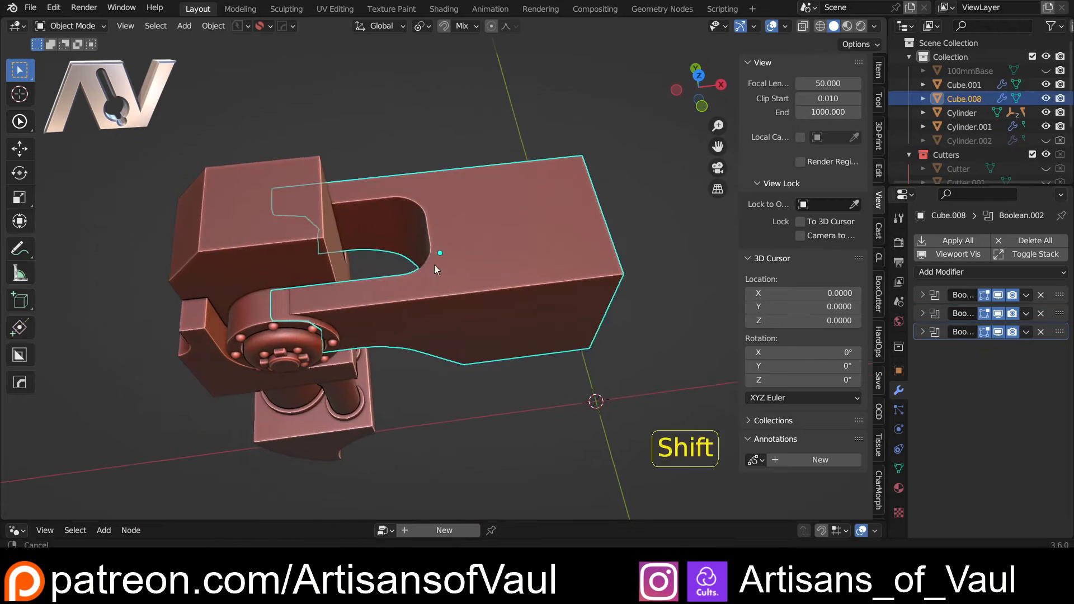
pyautogui.keyDown('shift'); pyautogui.moveTo(434, 264); pyautogui.dragTo(474, 273, button='middle'); pyautogui.keyUp('shift')
pyautogui.press('q')
pyautogui.click(475, 270)
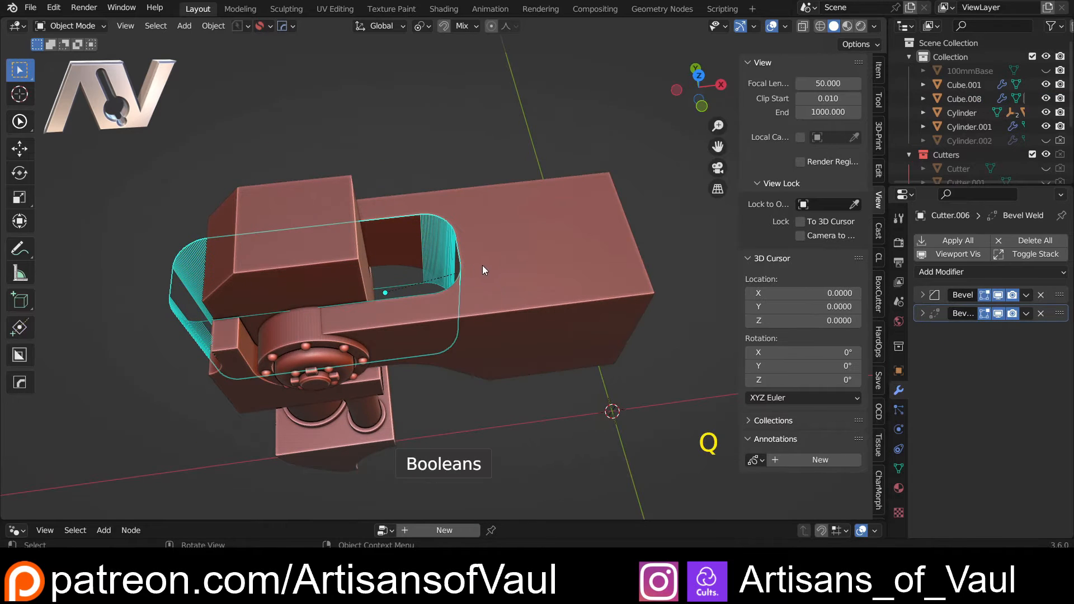
pyautogui.press('g')
pyautogui.press('y')
pyautogui.press('x')
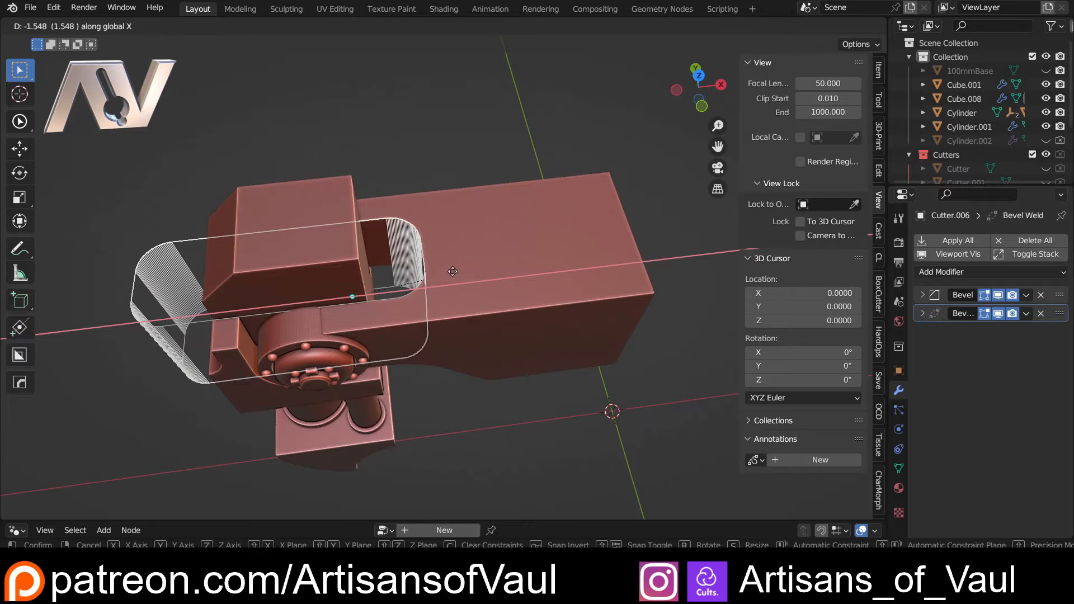
pyautogui.click(458, 280)
# Hide the repositioned slot cutter and return to the front view of the leg.
pyautogui.keyDown('alt'); pyautogui.moveTo(461, 368); pyautogui.dragTo(448, 250, button='middle'); pyautogui.keyUp('alt')
pyautogui.click(169, 303)
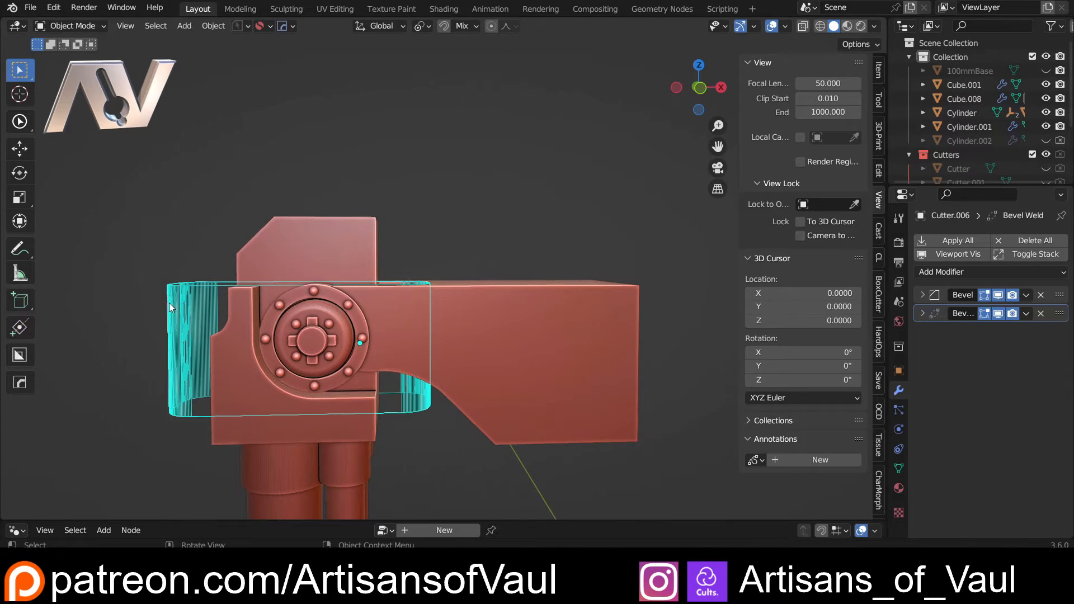
pyautogui.press('h')
pyautogui.moveTo(200, 286); pyautogui.dragTo(473, 287, button='middle')
pyautogui.click(702, 88)
pyautogui.scroll(2, 444, 249)
# Smart Apply all modifiers on the hub's inner and outer rivet rings.
pyautogui.click(353, 229)
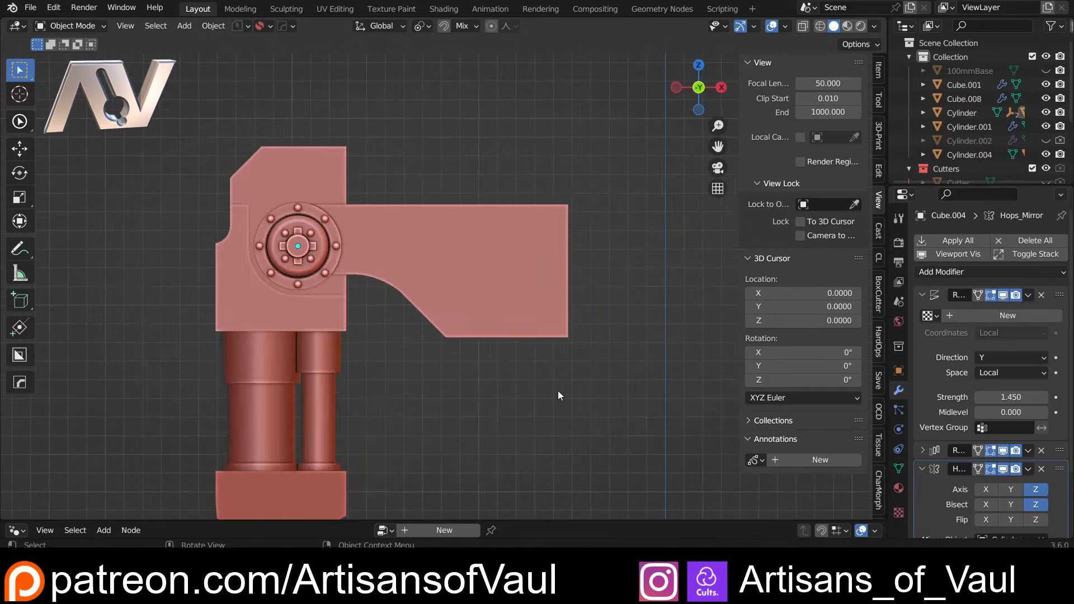
pyautogui.scroll(-5, 570, 336)
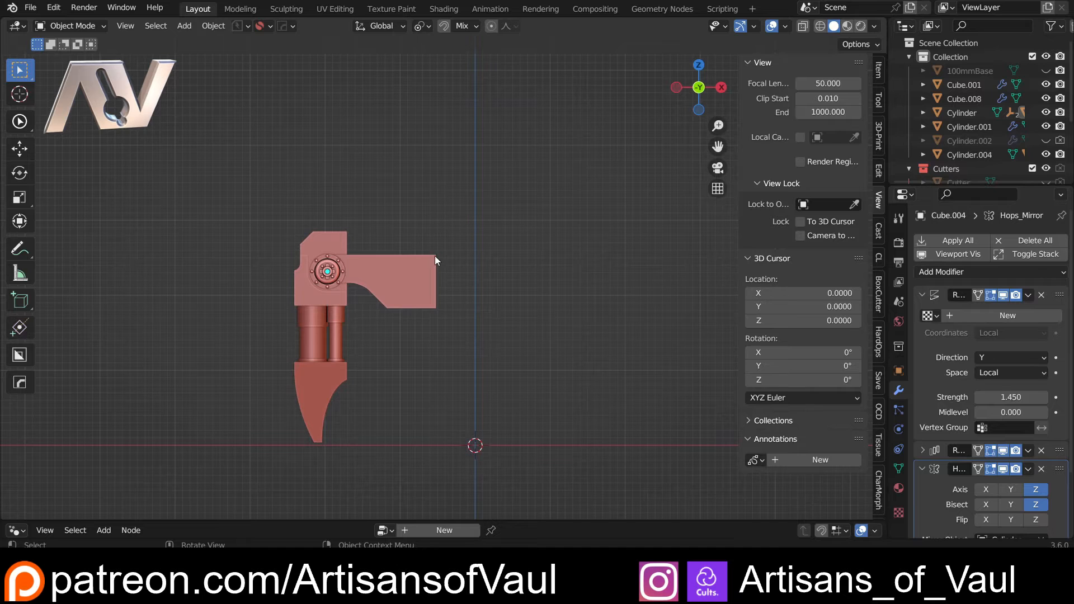
pyautogui.scroll(3, 435, 256)
pyautogui.keyDown('shift'); pyautogui.moveTo(243, 266); pyautogui.dragTo(352, 282, button='middle'); pyautogui.keyUp('shift')
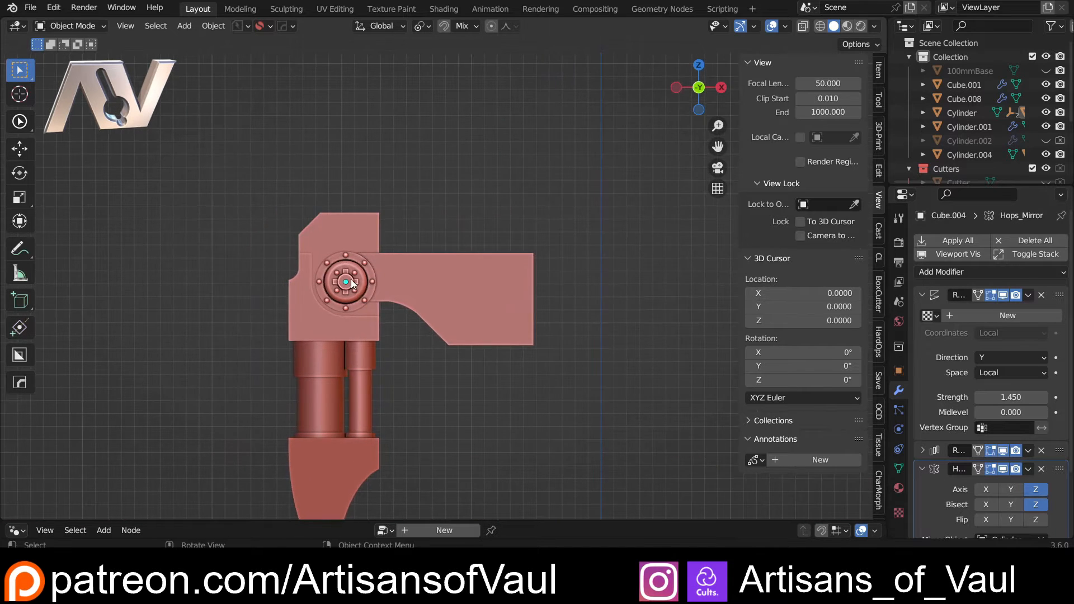
pyautogui.scroll(3, 351, 284)
pyautogui.keyDown('shift'); pyautogui.moveTo(417, 328); pyautogui.dragTo(464, 267, button='middle'); pyautogui.keyUp('shift')
pyautogui.moveTo(463, 267); pyautogui.dragTo(504, 226, button='middle')
pyautogui.press('KP_1')
pyautogui.keyDown('shift'); pyautogui.moveTo(340, 200); pyautogui.dragTo(393, 284, button='middle'); pyautogui.keyUp('shift')
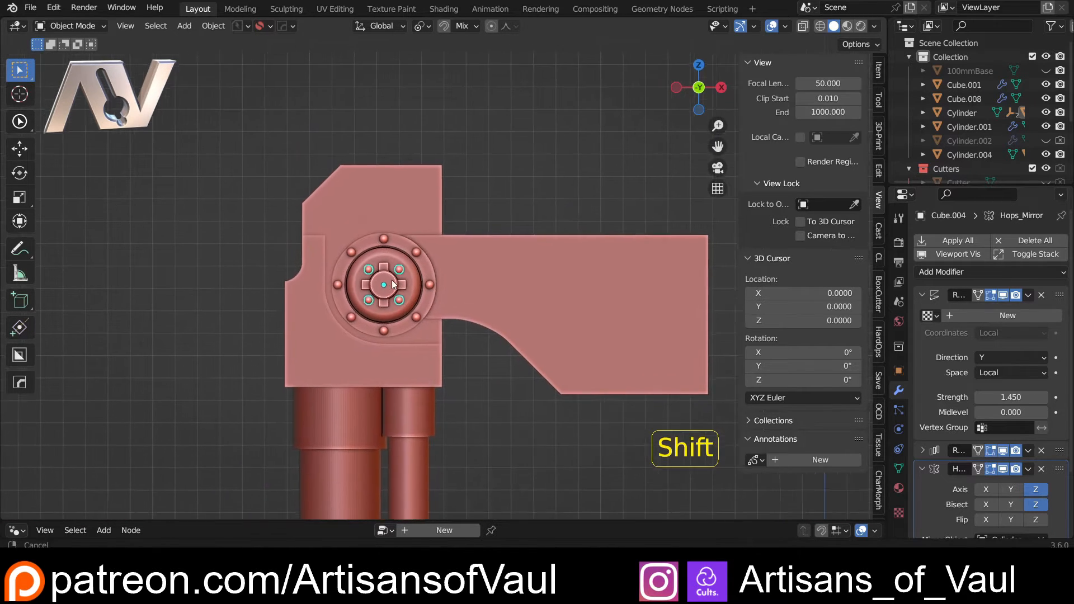
pyautogui.scroll(2, 416, 246)
pyautogui.keyDown('shift'); pyautogui.click(412, 239); pyautogui.keyUp('shift')
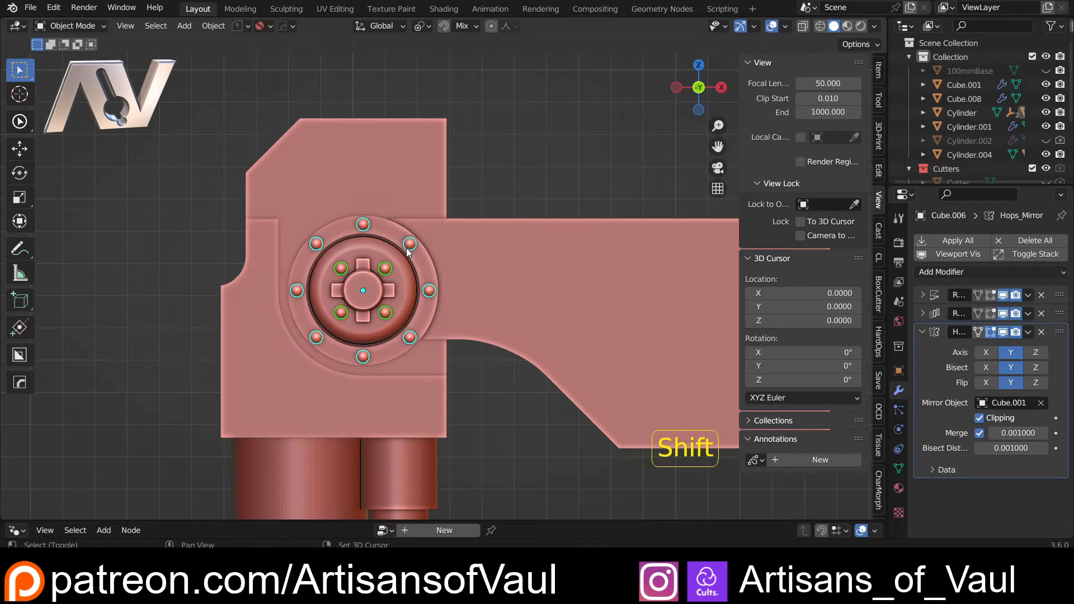
pyautogui.press('q')
pyautogui.press('q')
pyautogui.press('Return')
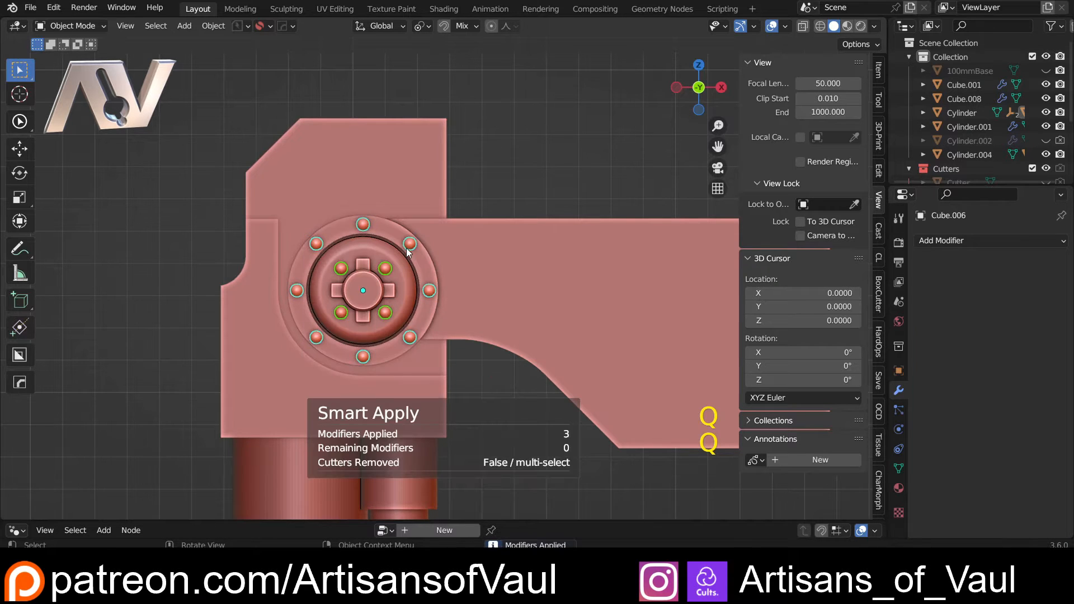
# Duplicate the hub cylinder with its rivets and cross bars to the bar's free end, offset about 14.44 in X and -1.44 in Z.
pyautogui.keyDown('shift'); pyautogui.click(363, 271); pyautogui.keyUp('shift')
pyautogui.keyDown('shift'); pyautogui.click(362, 271); pyautogui.keyUp('shift')
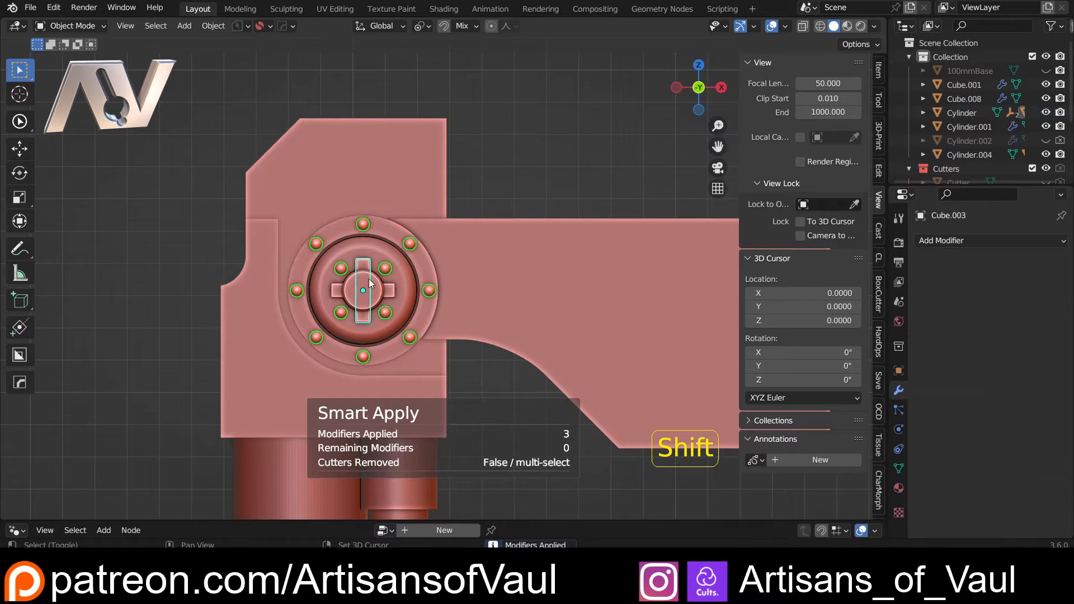
pyautogui.keyDown('shift'); pyautogui.click(362, 271); pyautogui.keyUp('shift')
pyautogui.keyDown('shift'); pyautogui.moveTo(476, 292); pyautogui.dragTo(291, 320, button='middle'); pyautogui.keyUp('shift')
pyautogui.scroll(-3, 292, 321)
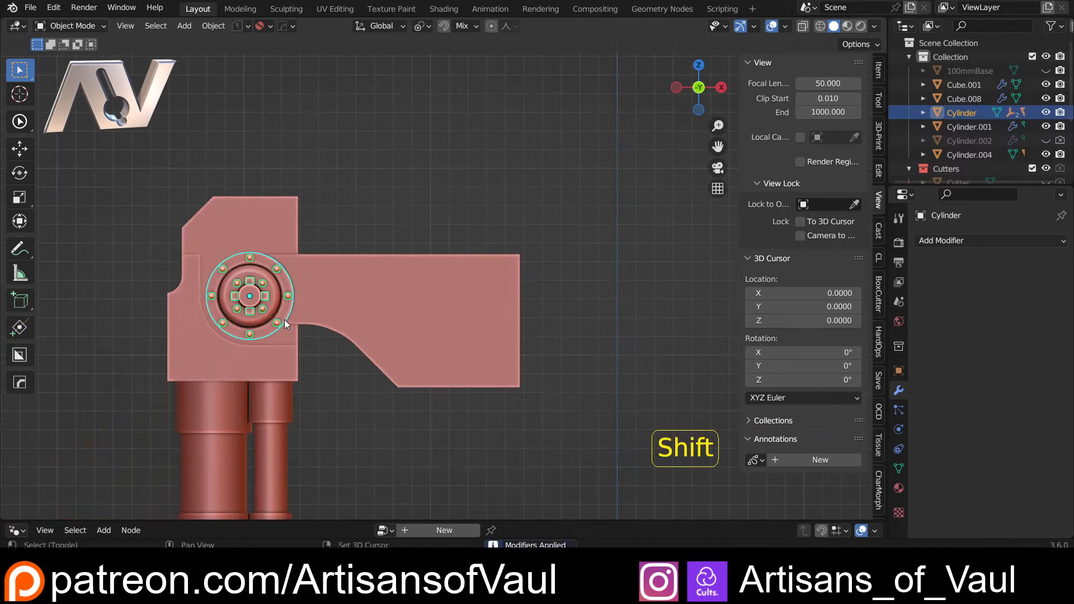
pyautogui.hotkey('shift', 'd')
pyautogui.click(554, 346)
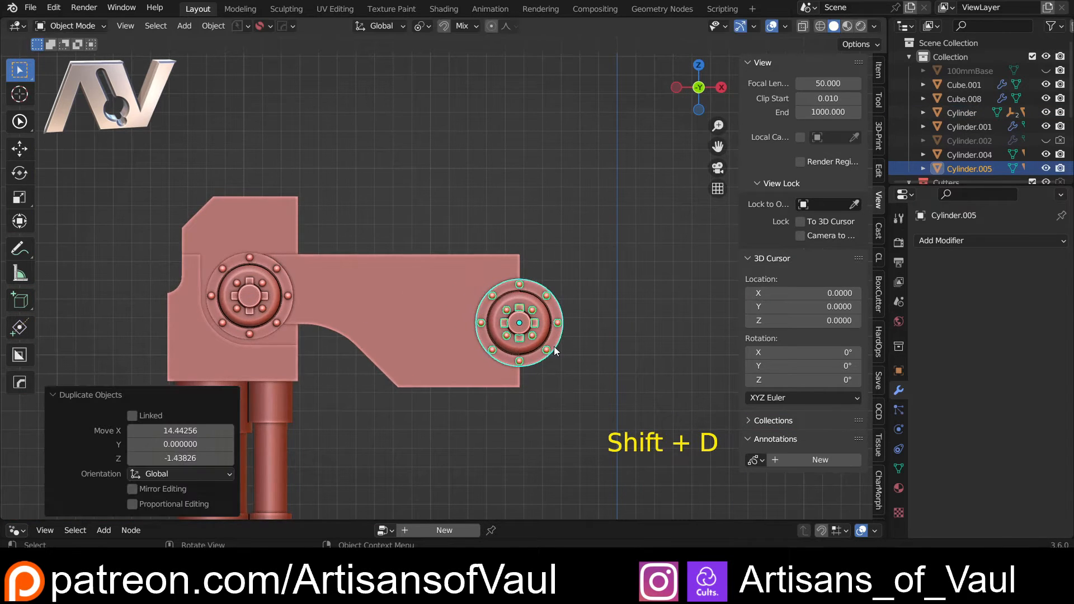
# Scale the duplicated hub assembly uniformly to 1.72.
pyautogui.press('s')
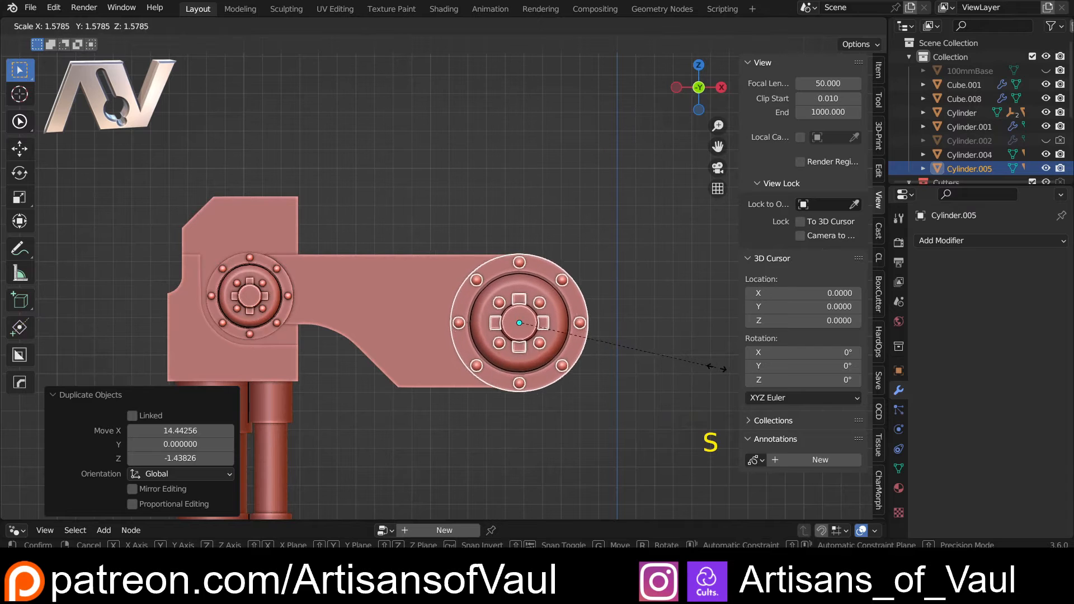
pyautogui.click(551, 335)
pyautogui.scroll(-3, 536, 349)
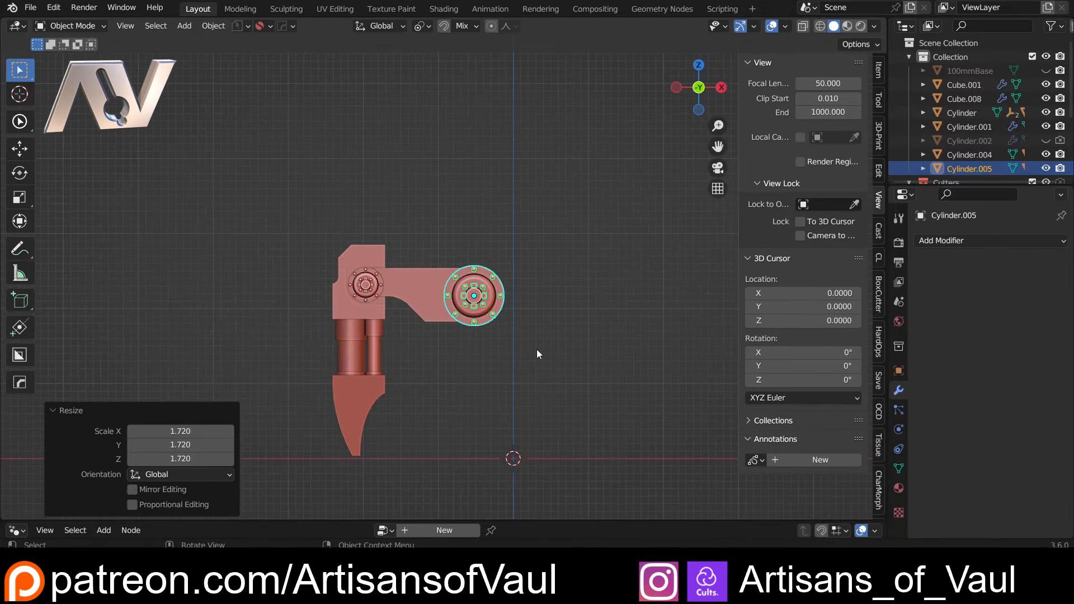
pyautogui.click(536, 349)
# Try to narrow the enlarged hub assembly by scaling it to 0.668 along Y from the top view.
pyautogui.scroll(2, 534, 350)
pyautogui.moveTo(477, 363); pyautogui.dragTo(459, 270, button='middle')
pyautogui.click(499, 244)
pyautogui.keyDown('shift'); pyautogui.click(452, 213); pyautogui.keyUp('shift')
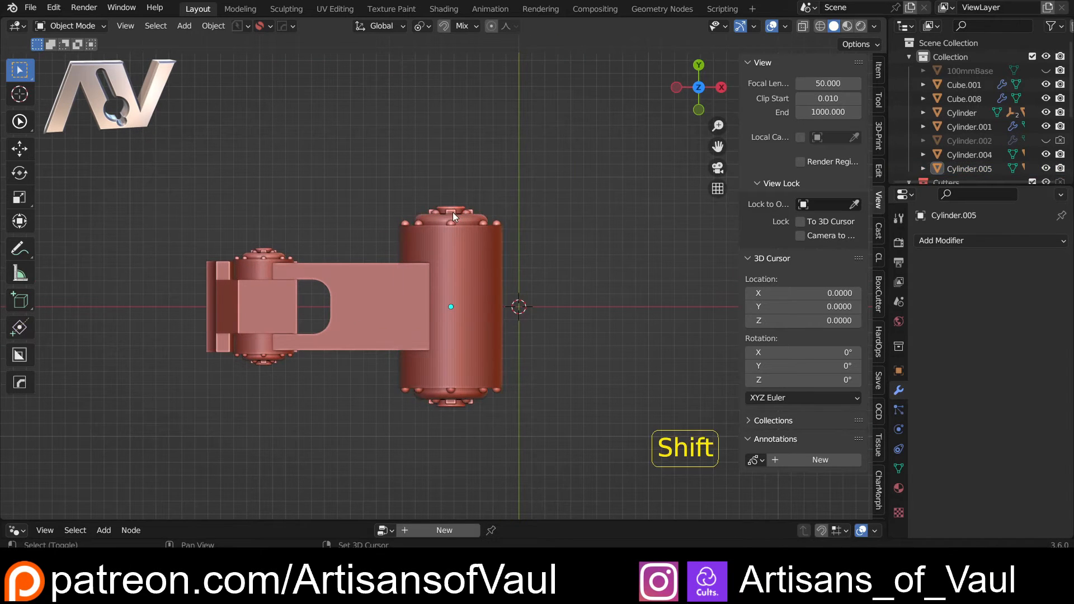
pyautogui.keyDown('shift'); pyautogui.click(451, 214); pyautogui.keyUp('shift')
pyautogui.keyDown('shift'); pyautogui.click(450, 210); pyautogui.keyUp('shift')
pyautogui.keyDown('shift'); pyautogui.click(451, 399); pyautogui.keyUp('shift')
pyautogui.keyDown('shift'); pyautogui.click(450, 401); pyautogui.keyUp('shift')
pyautogui.keyDown('shift'); pyautogui.click(450, 400); pyautogui.keyUp('shift')
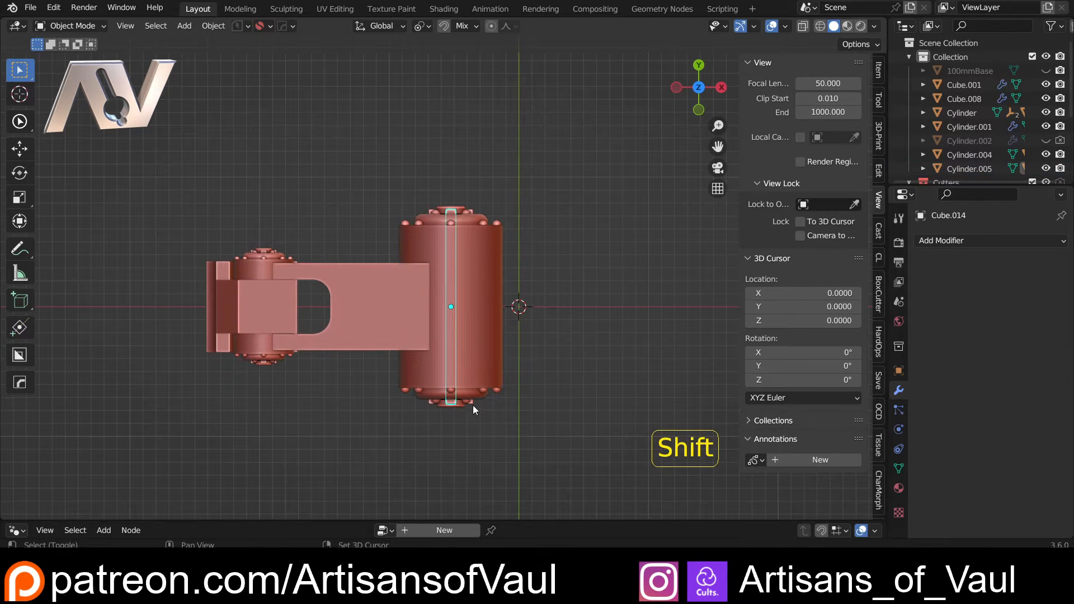
pyautogui.keyDown('shift'); pyautogui.click(478, 384); pyautogui.keyUp('shift')
pyautogui.press('s')
pyautogui.press('y')
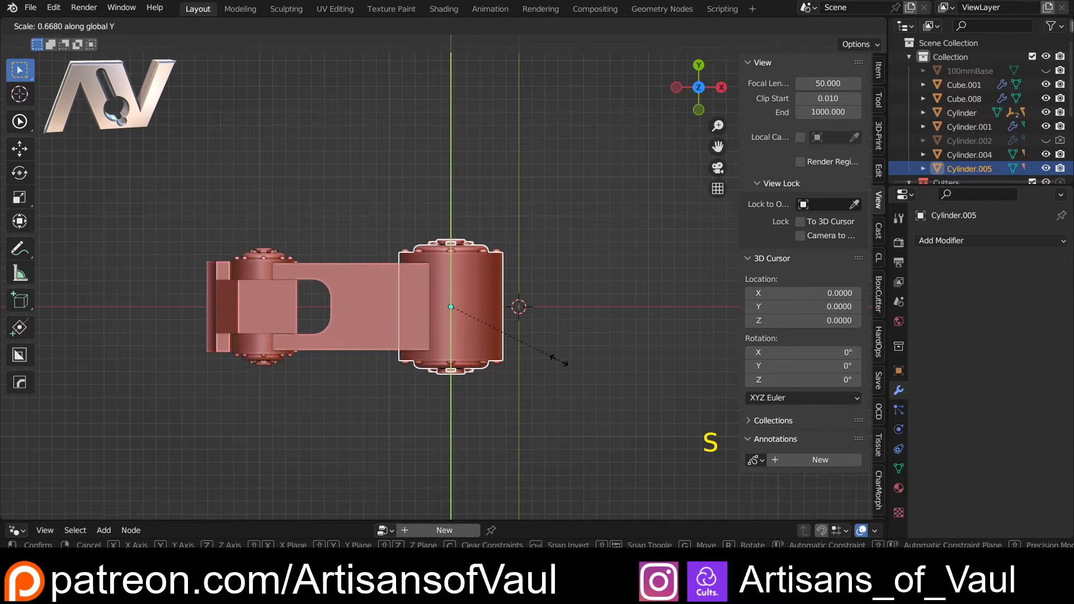
pyautogui.click(560, 362)
pyautogui.scroll(4, 439, 230)
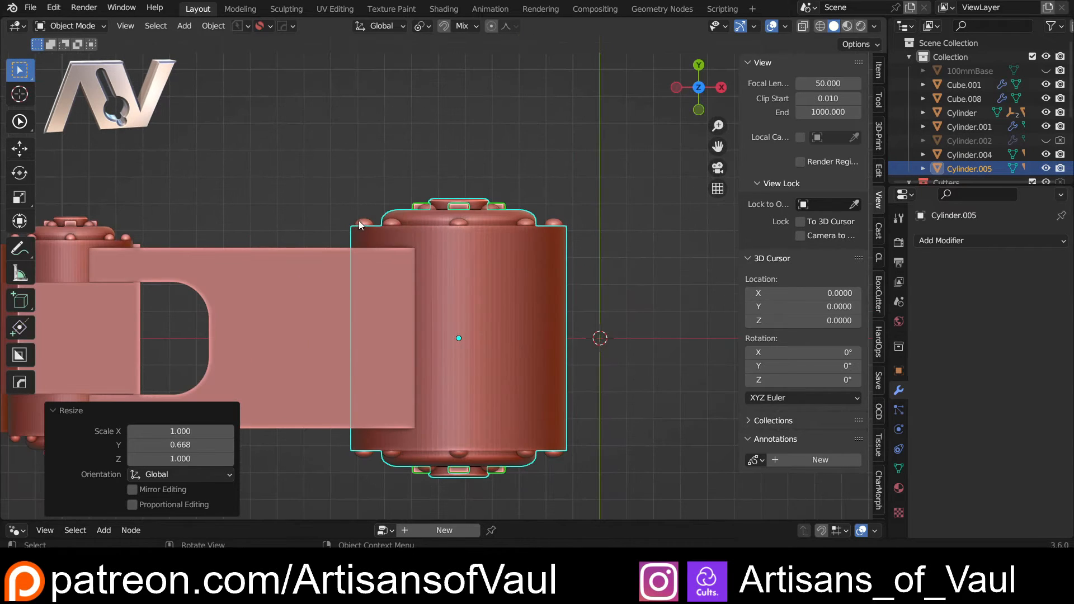
# Check the flattened outer rivets and undo the enlarged hub assembly's Y scaling.
pyautogui.click(359, 221)
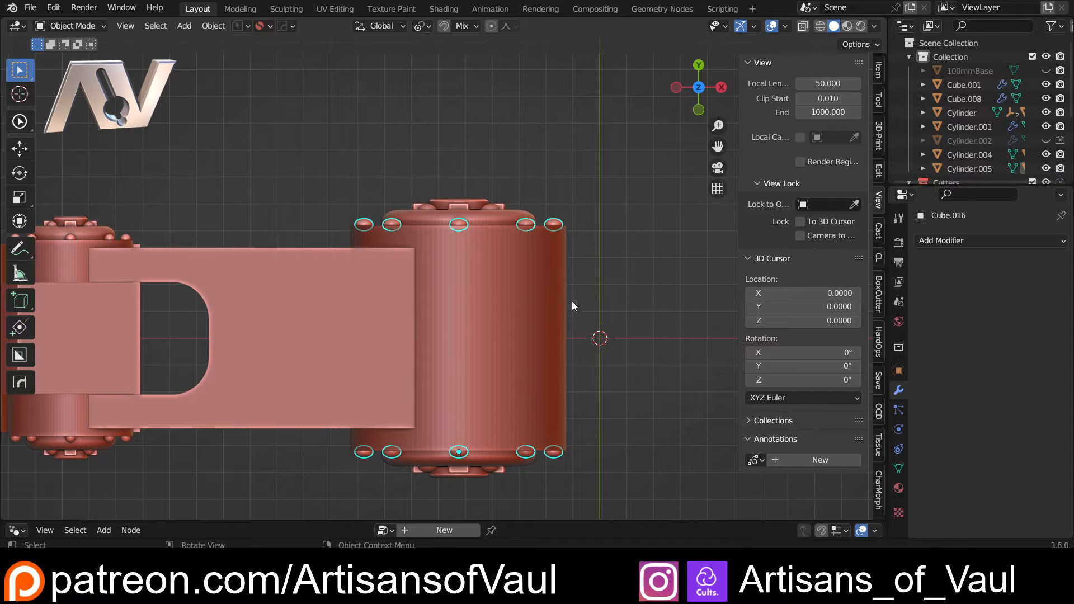
pyautogui.hotkey('ctrl', 'z')
pyautogui.hotkey('ctrl', 'z')
pyautogui.hotkey('ctrl', 'z')
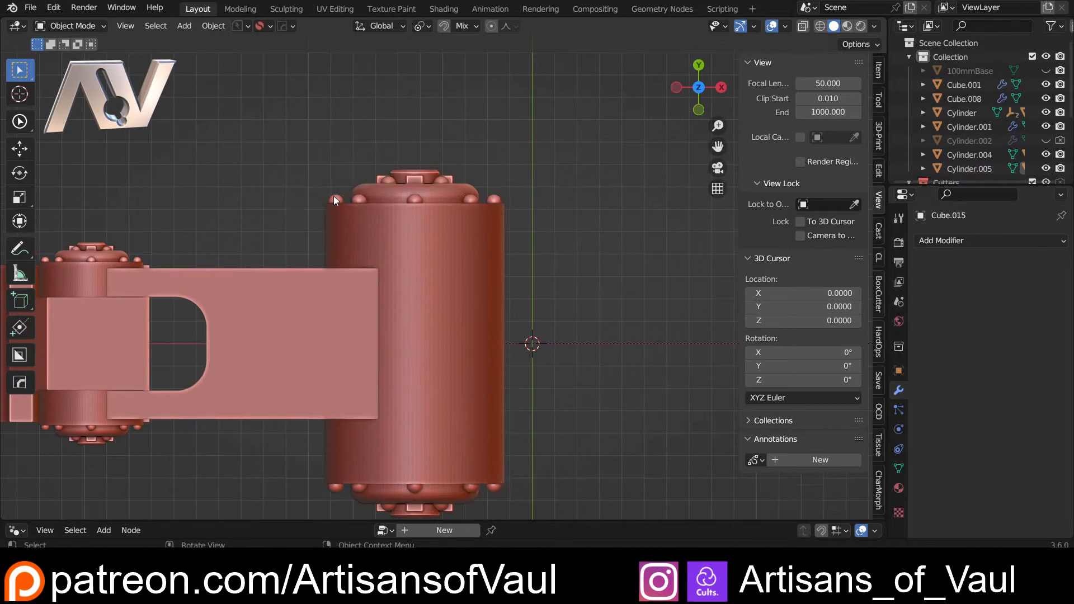
# Try to clear the parent of both rivet rings on the large hub while keeping their transformation, and undo it.
pyautogui.click(333, 197)
pyautogui.keyDown('shift'); pyautogui.click(389, 178); pyautogui.keyUp('shift')
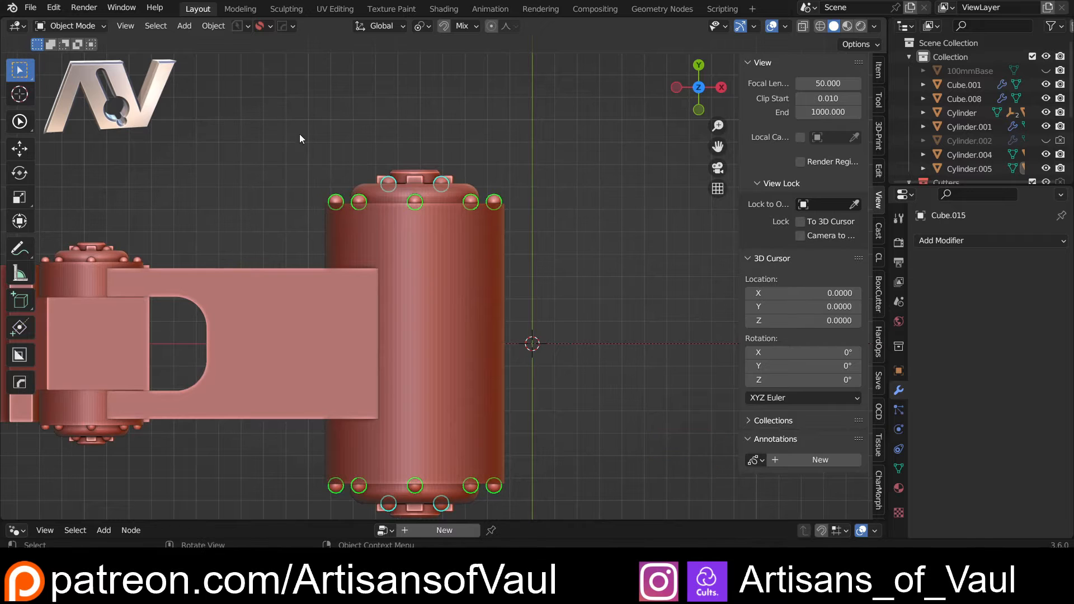
pyautogui.click(216, 31)
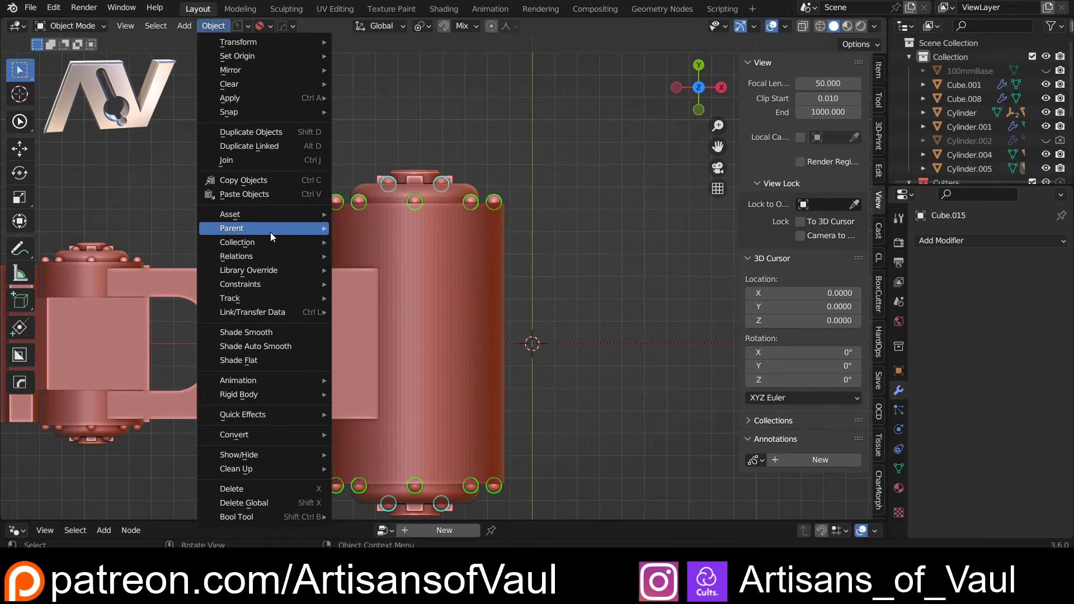
pyautogui.moveTo(270, 232)
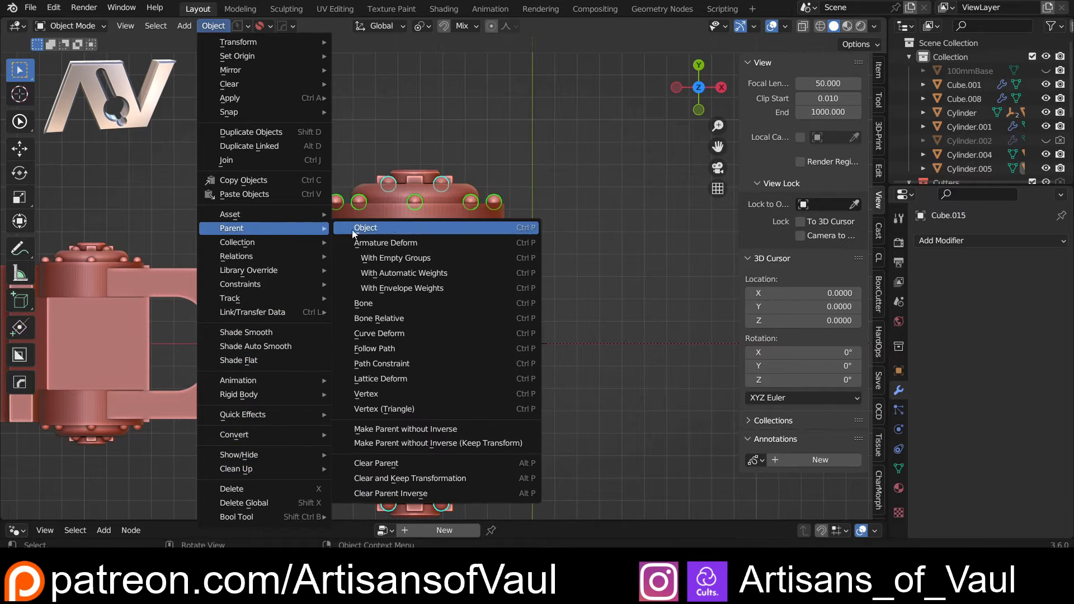
pyautogui.click(437, 477)
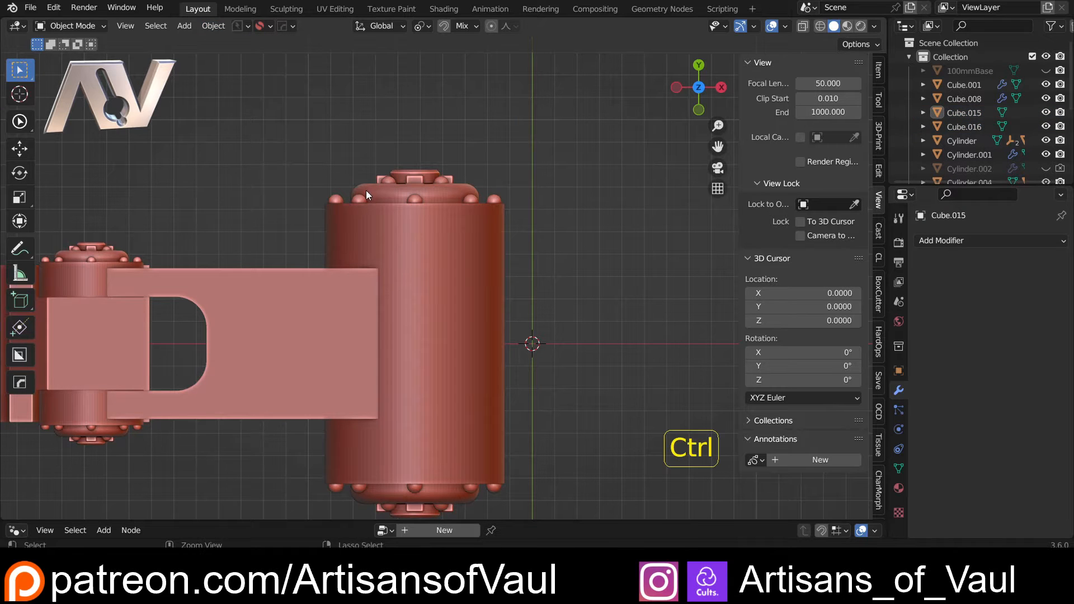
pyautogui.hotkey('ctrl', 'z')
pyautogui.hotkey('ctrl', 'z')
pyautogui.hotkey('ctrl', 'z')
pyautogui.hotkey('ctrl', 'z')
pyautogui.hotkey('ctrl', 'z')
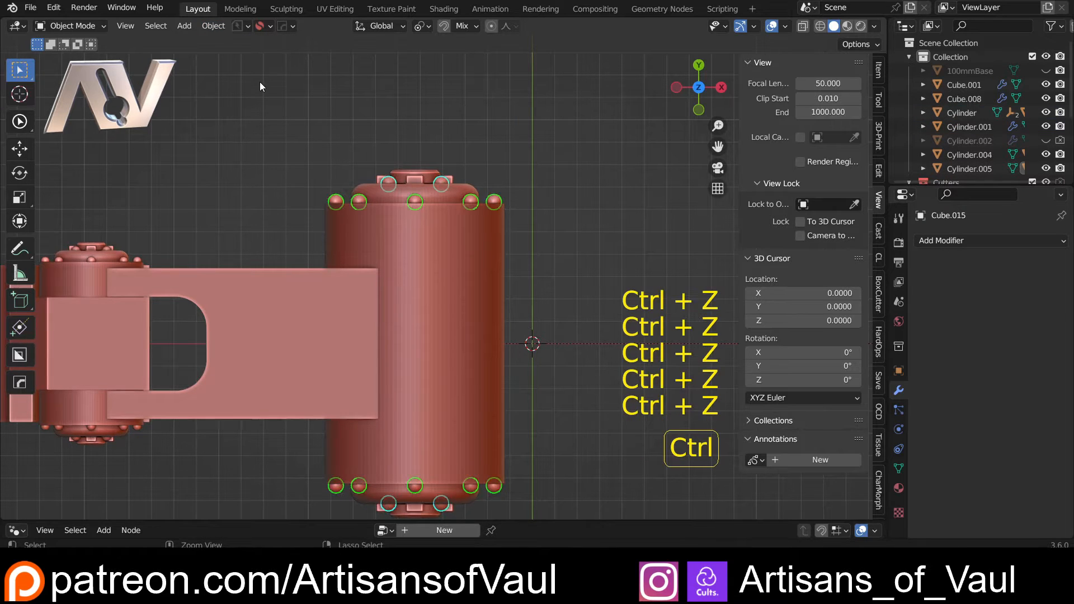
# Try plain Clear Parent on the large hub's two rivet rings and undo it.
pyautogui.keyDown('shift'); pyautogui.click(387, 179); pyautogui.keyUp('shift')
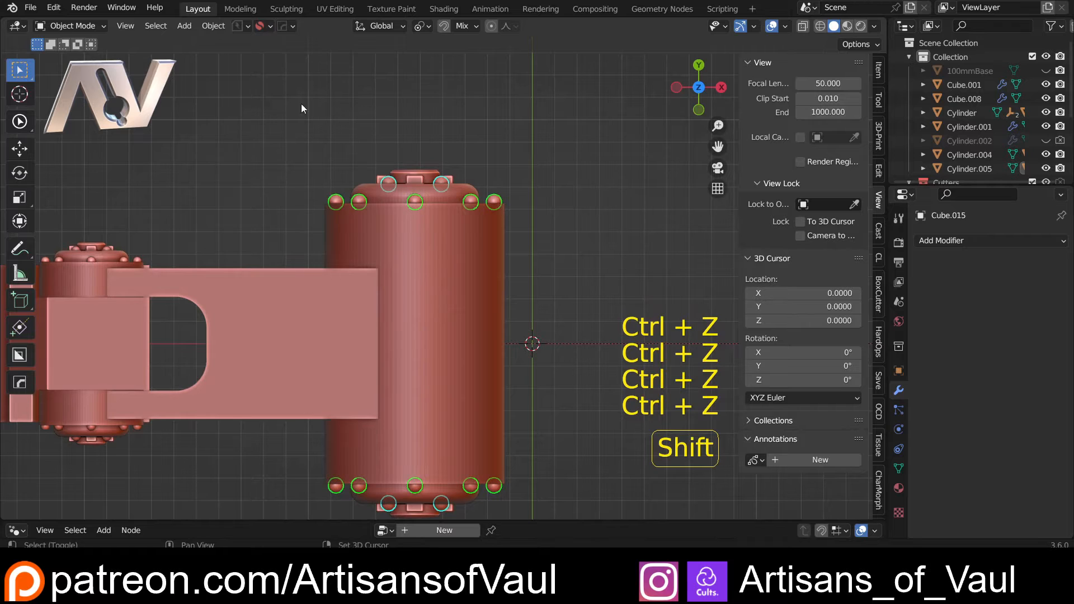
pyautogui.click(214, 26)
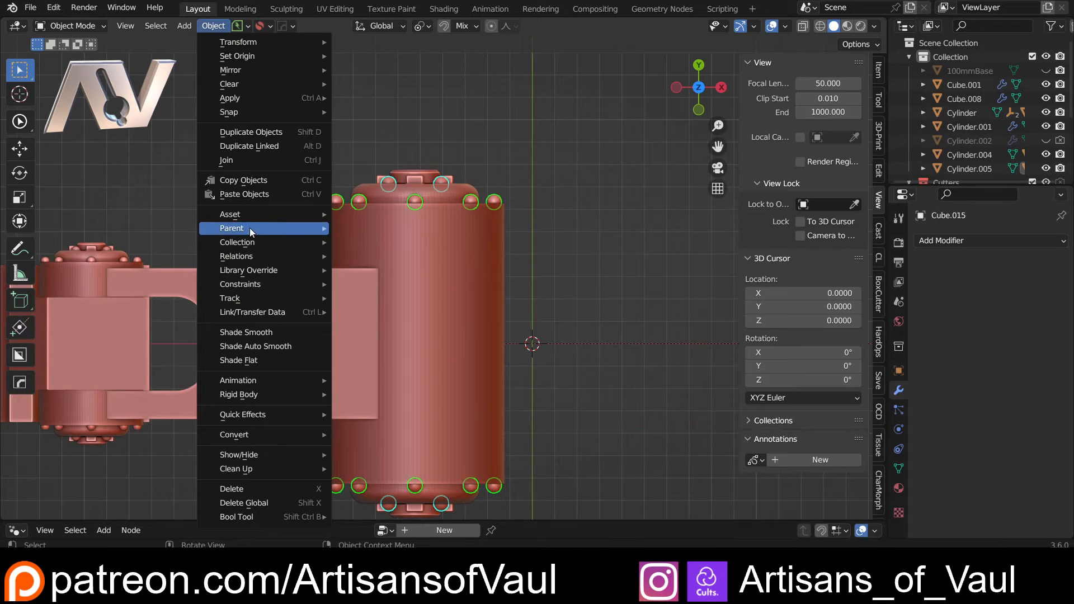
pyautogui.moveTo(249, 227)
pyautogui.click(397, 463)
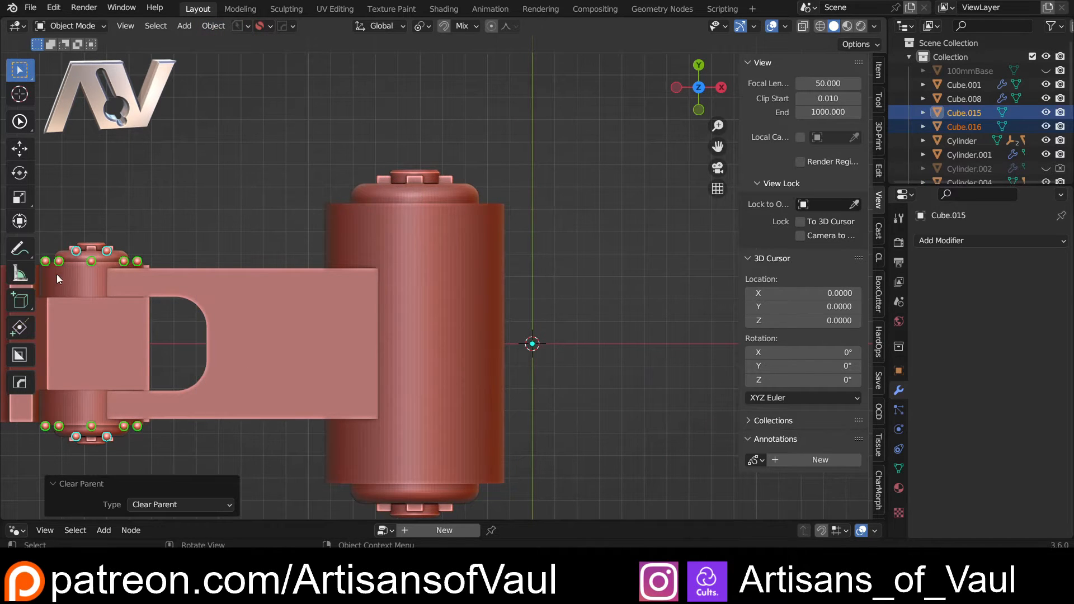
pyautogui.hotkey('ctrl', 'z')
# Unparent the large hub's two rivet rings with Clear and Keep Transformation.
pyautogui.click(215, 26)
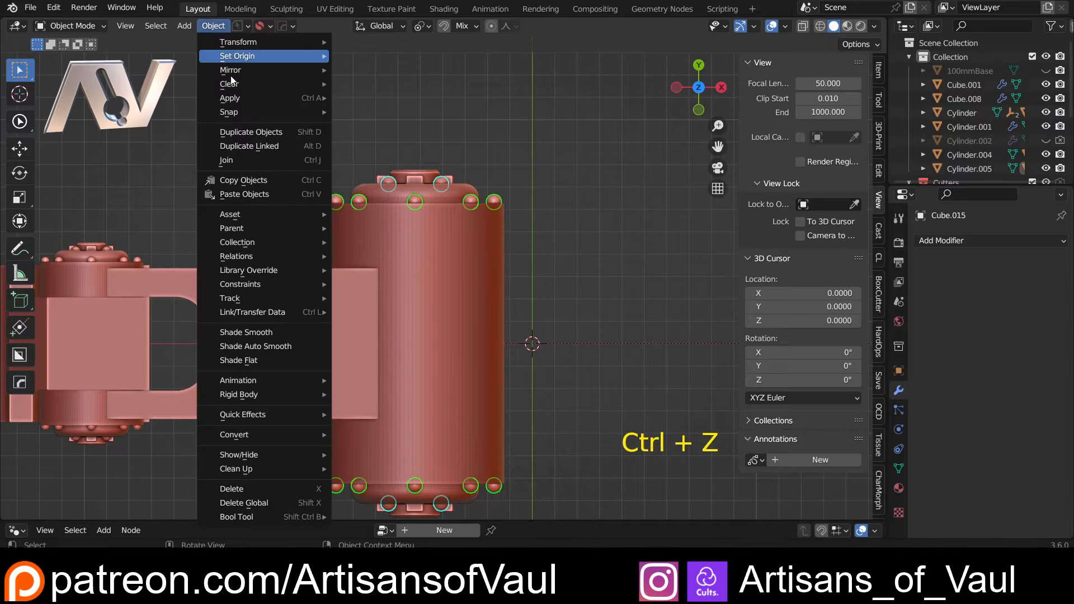
pyautogui.moveTo(249, 228)
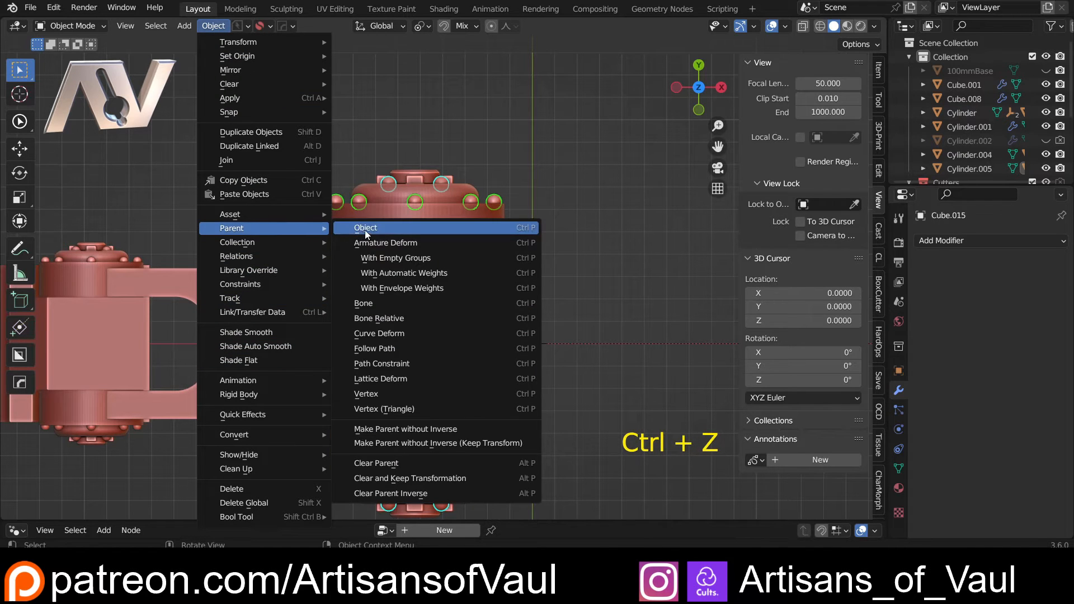
pyautogui.click(384, 477)
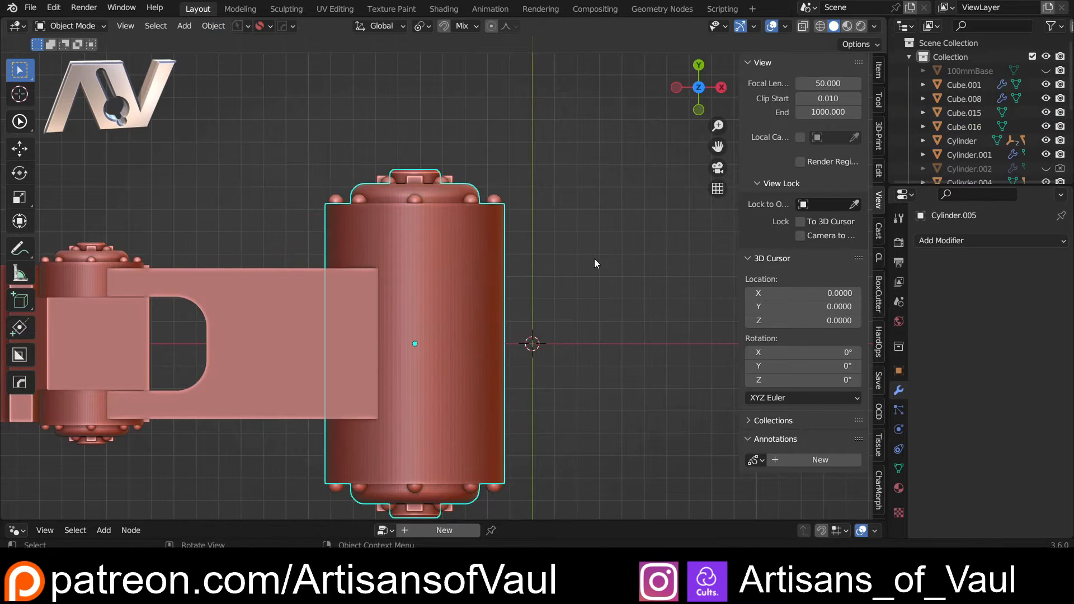
# Scale the large hub cylinder to about 0.7 along Y, without its rivets.
pyautogui.press('s')
pyautogui.press('y')
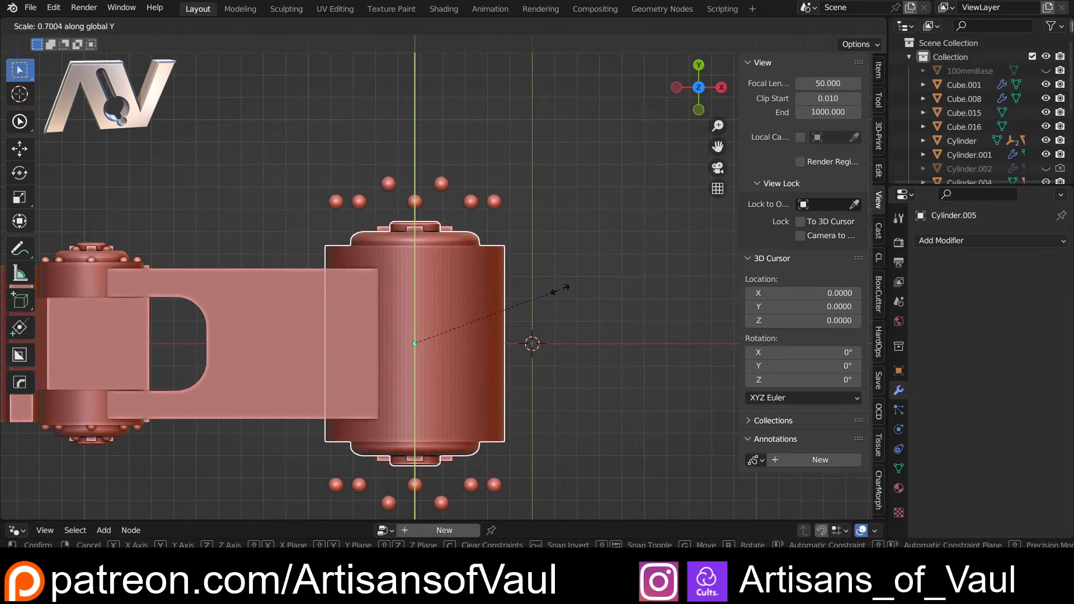
pyautogui.click(565, 289)
# Delete the rivets on the +Y side of the large hub from both rivet ring meshes.
pyautogui.click(441, 184)
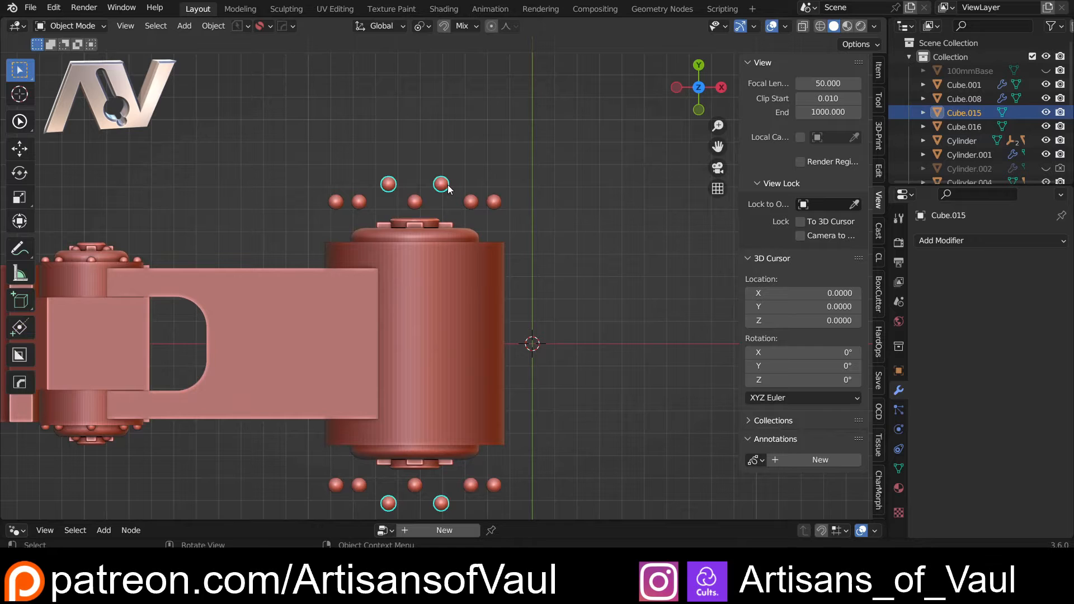
pyautogui.keyDown('shift'); pyautogui.click(424, 205); pyautogui.keyUp('shift')
pyautogui.keyDown('shift'); pyautogui.moveTo(568, 309); pyautogui.dragTo(528, 301, button='middle'); pyautogui.keyUp('shift')
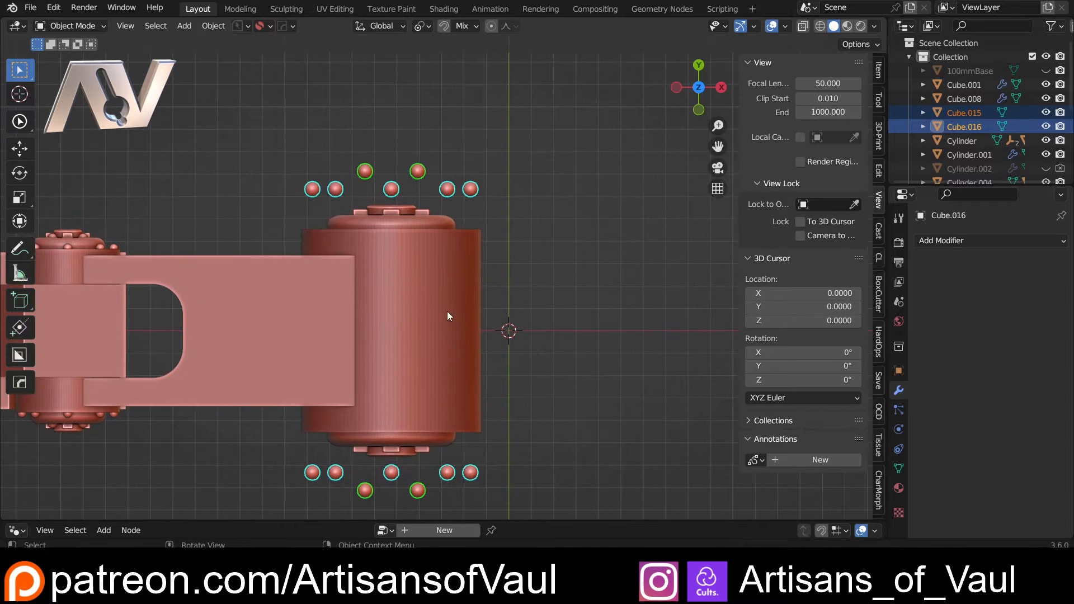
pyautogui.press('Tab')
pyautogui.hotkey('shift', 'z')
pyautogui.moveTo(240, 136); pyautogui.dragTo(524, 228)
pyautogui.hotkey('shift', 'z')
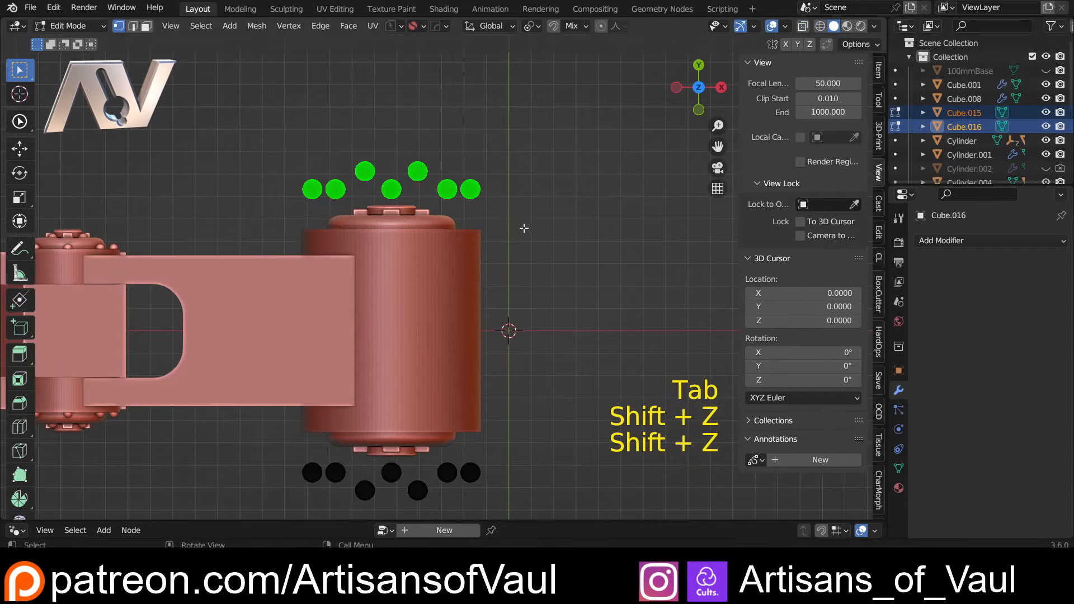
pyautogui.press('Delete')
pyautogui.click(523, 228)
pyautogui.press('Tab')
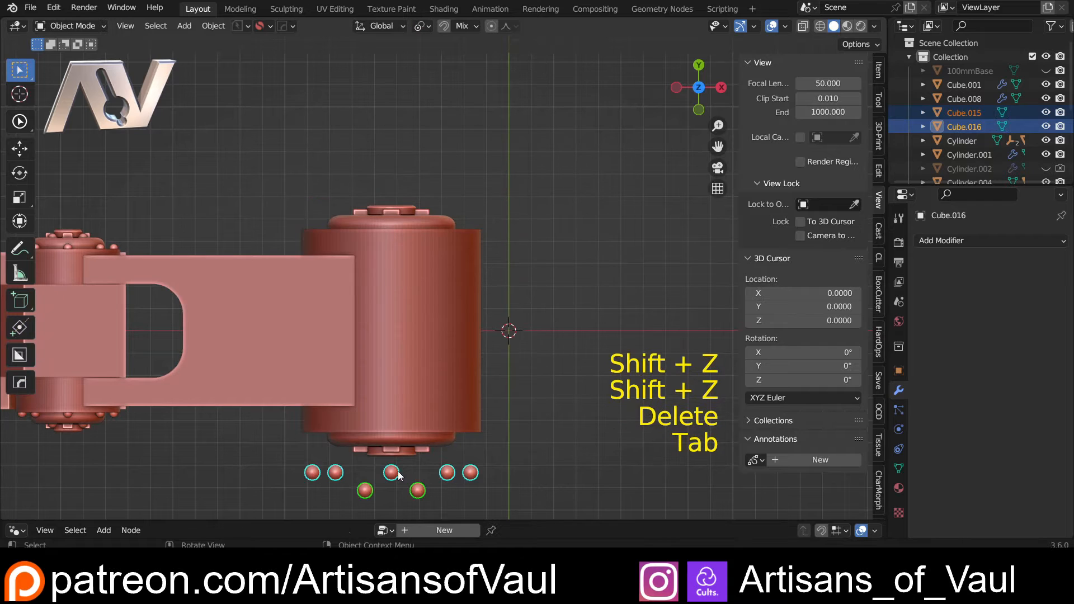
# Move the remaining rivets about 1.75 along Y onto the shortened hub's face, and seat the inner ring slightly deeper along Y.
pyautogui.press('g')
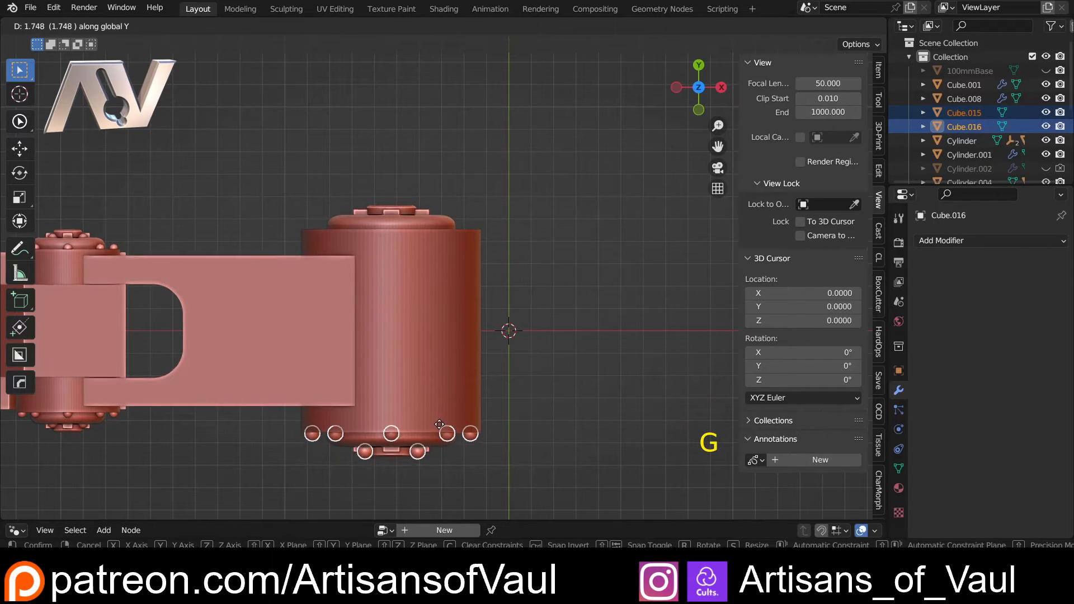
pyautogui.click(438, 424)
pyautogui.click(447, 501)
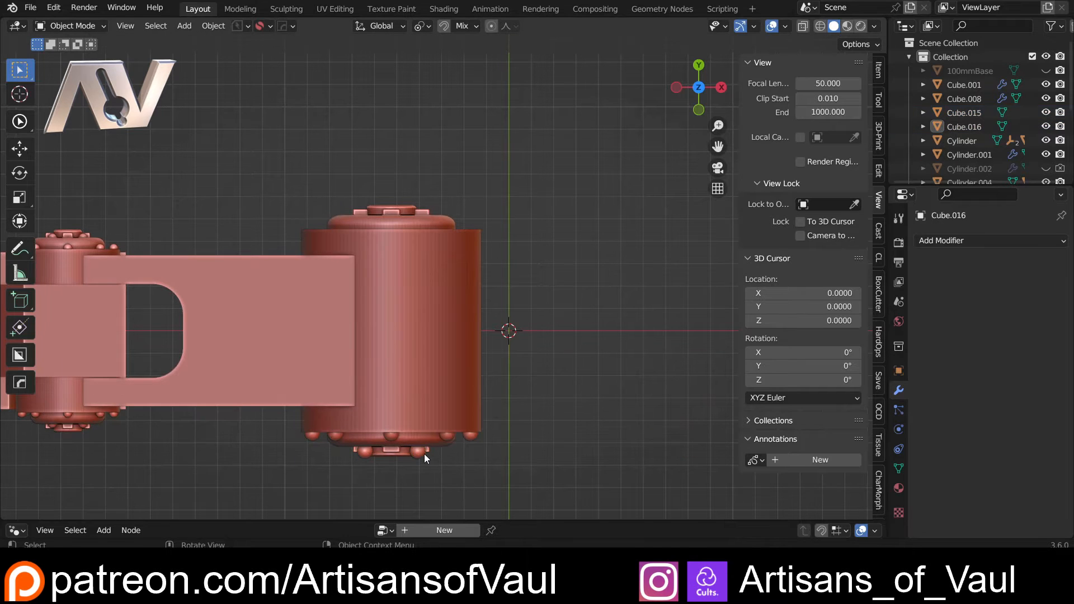
pyautogui.click(423, 454)
pyautogui.keyDown('shift'); pyautogui.moveTo(441, 450); pyautogui.dragTo(443, 332, button='middle'); pyautogui.keyUp('shift')
pyautogui.scroll(4, 443, 329)
pyautogui.press('g')
pyautogui.press('y')
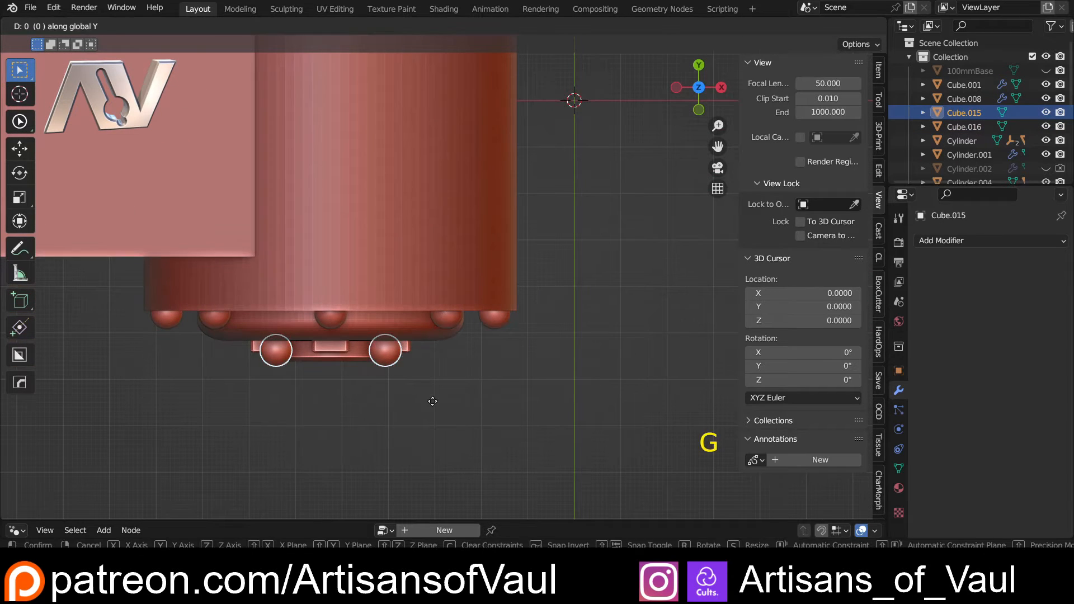
pyautogui.click(432, 392)
# Mirror both rivet rings across the large hub cylinder to its opposite end face.
pyautogui.click(335, 323)
pyautogui.keyDown('shift'); pyautogui.click(386, 351); pyautogui.keyUp('shift')
pyautogui.keyDown('shift'); pyautogui.click(387, 281); pyautogui.keyUp('shift')
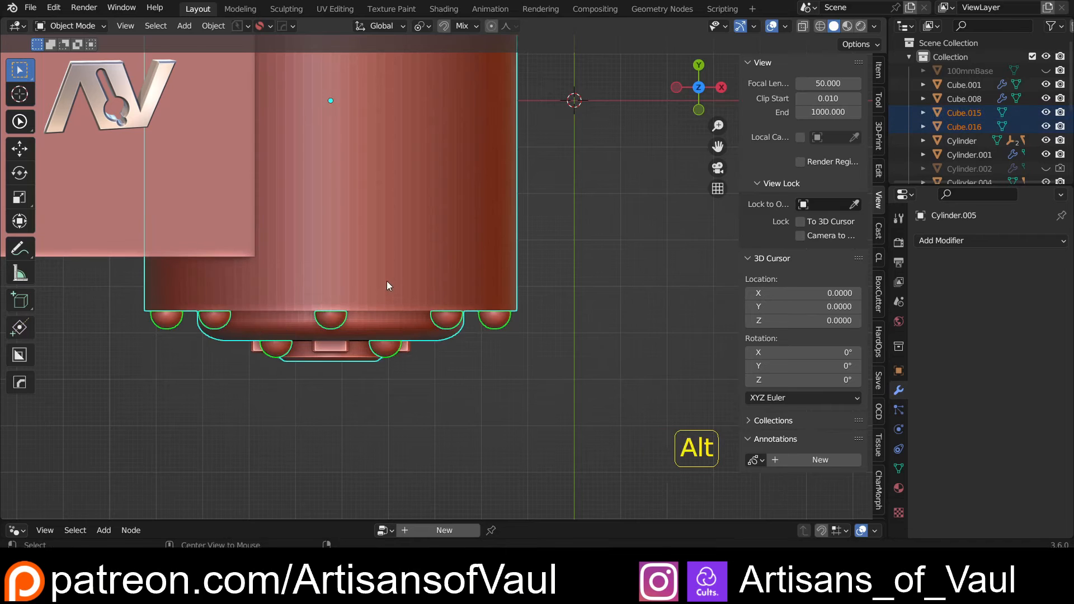
pyautogui.hotkey('alt', 'x')
pyautogui.click(329, 198)
# Inspect the mirrored rivets and the overall leg proportions from perspective and front views.
pyautogui.scroll(-4, 327, 206)
pyautogui.moveTo(498, 299); pyautogui.dragTo(343, 284, button='middle')
pyautogui.scroll(4, 331, 357)
pyautogui.scroll(-4, 330, 358)
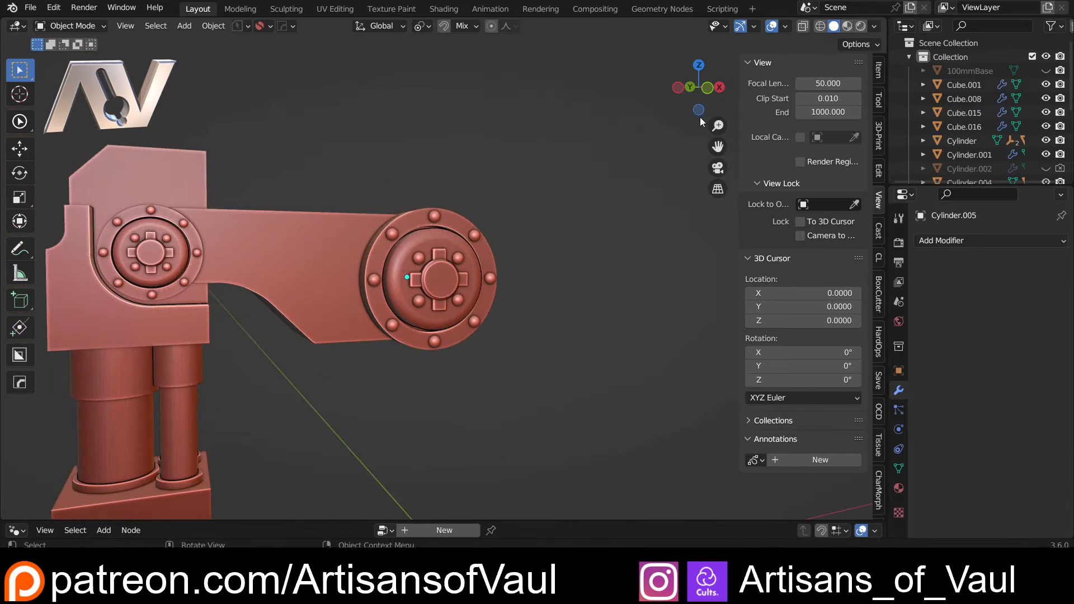
pyautogui.click(703, 87)
pyautogui.scroll(-3, 420, 268)
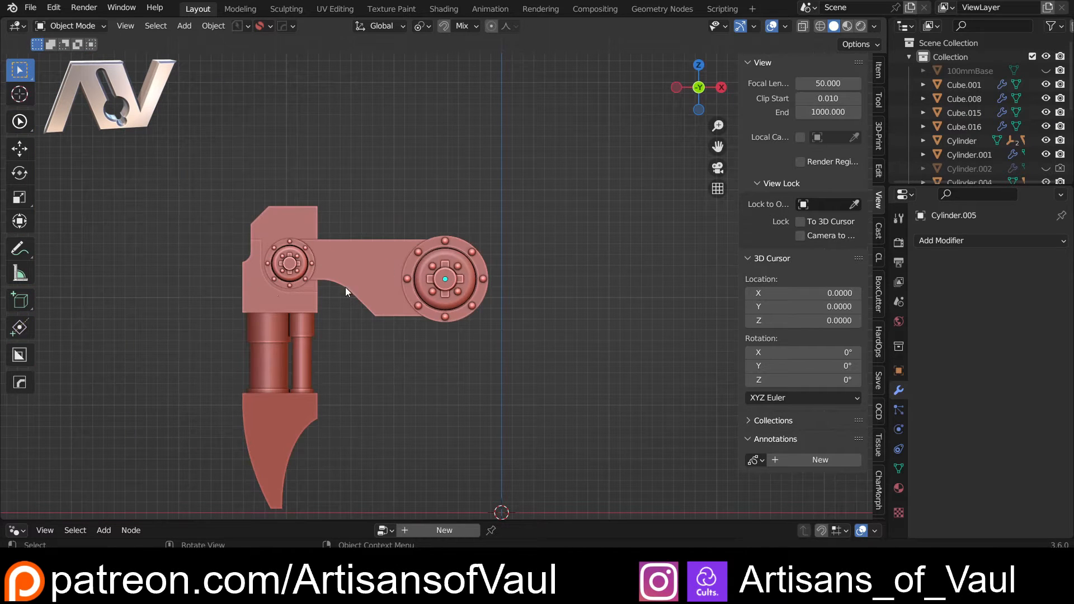
pyautogui.scroll(3, 447, 342)
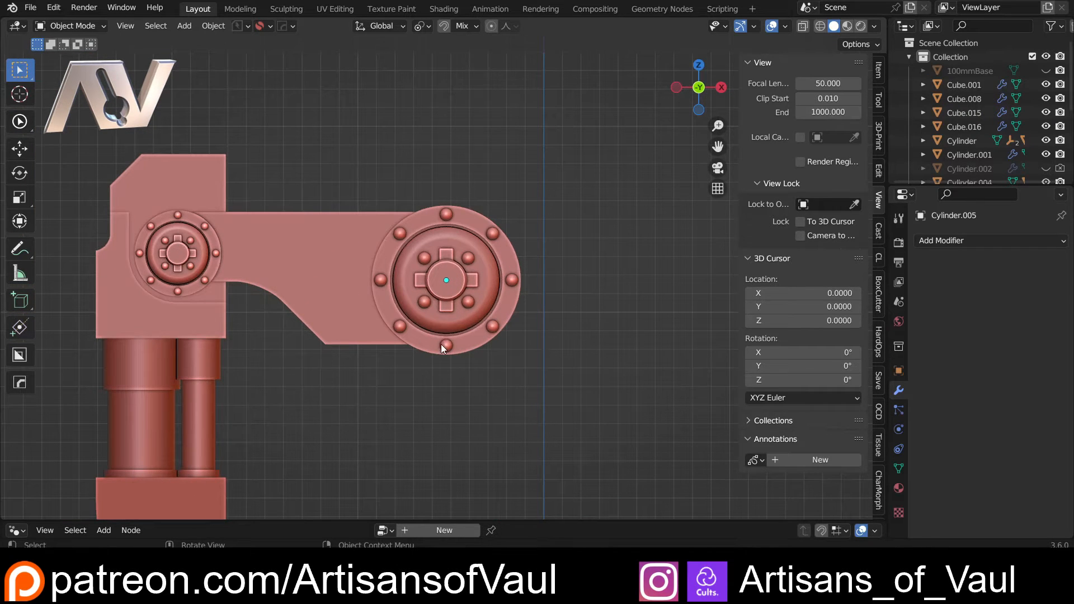
pyautogui.click(422, 303)
pyautogui.click(401, 327)
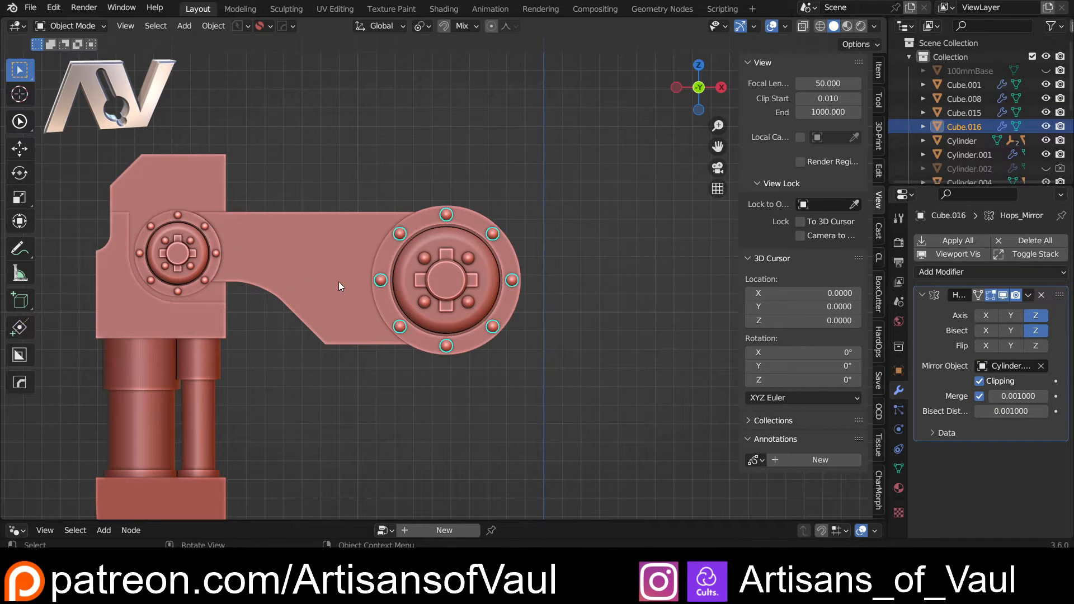
pyautogui.scroll(-4, 358, 313)
pyautogui.click(380, 348)
pyautogui.scroll(4, 379, 335)
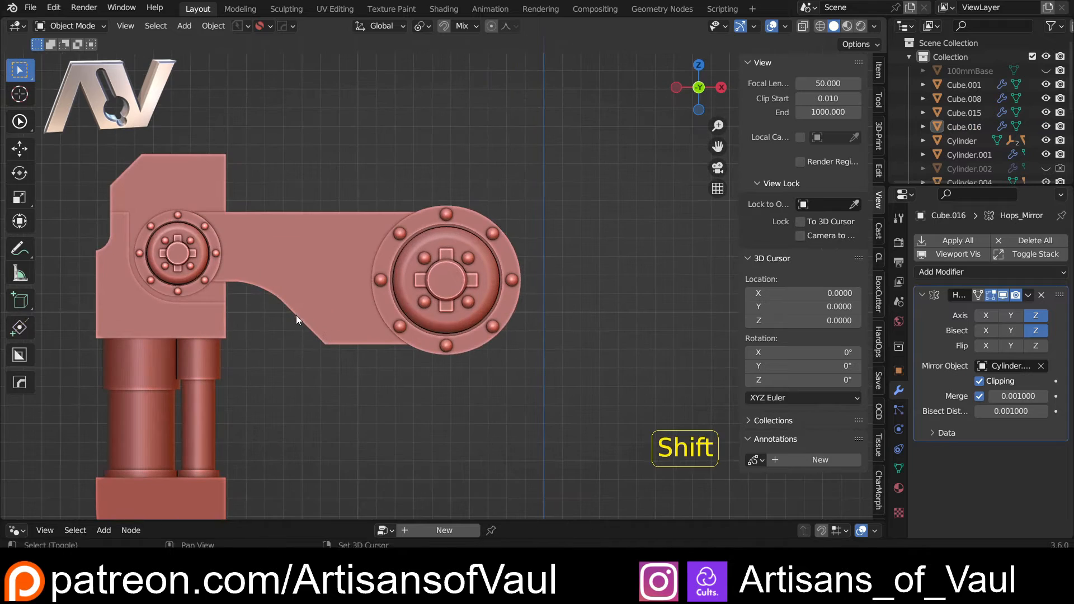
pyautogui.moveTo(296, 314); pyautogui.dragTo(418, 292, button='middle')
pyautogui.click(707, 101)
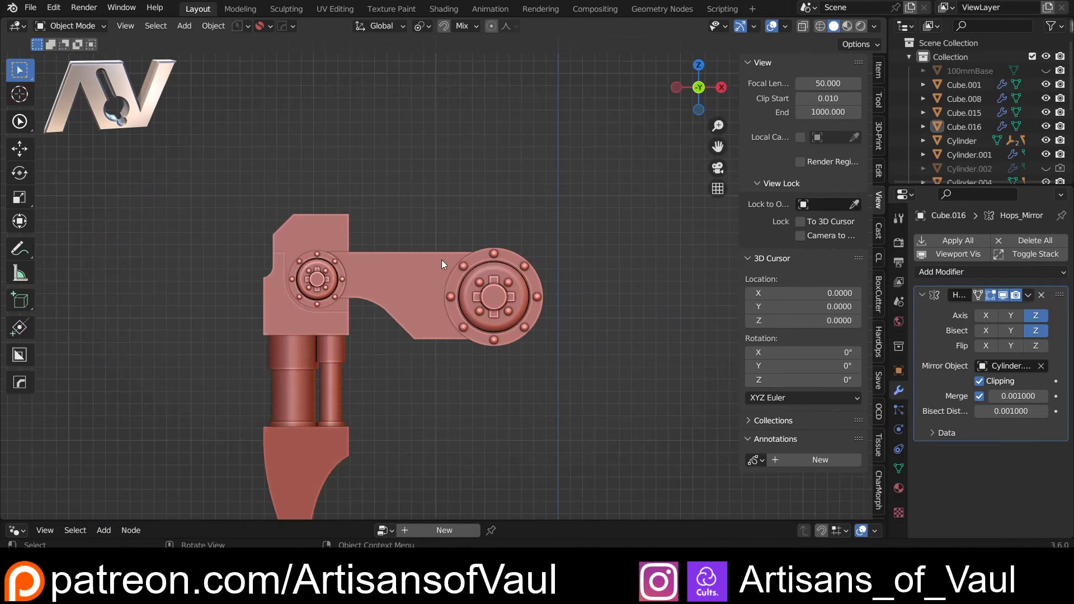
pyautogui.scroll(3, 458, 290)
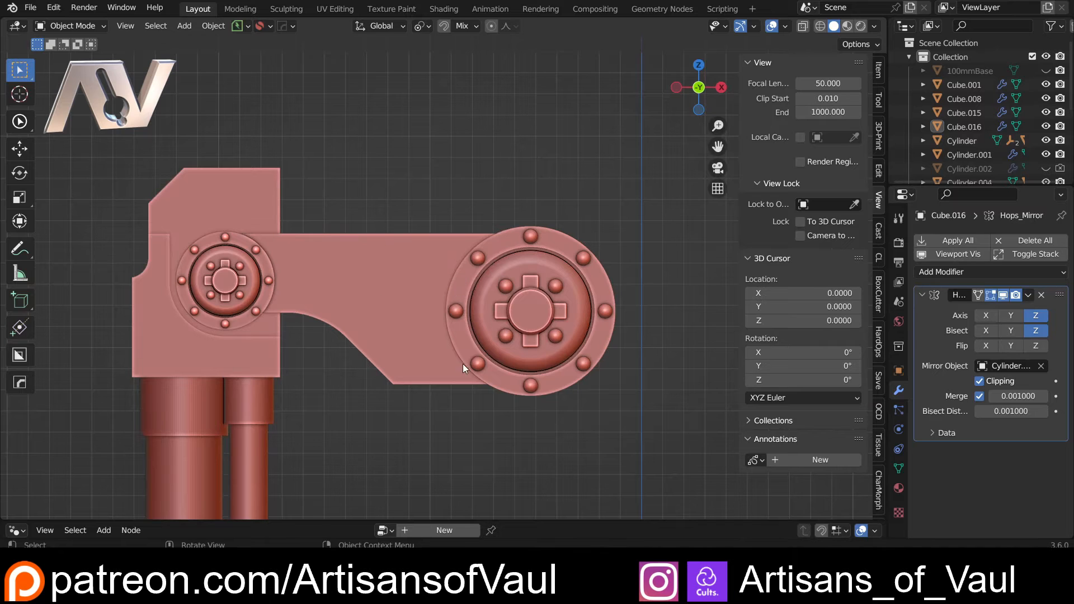
pyautogui.moveTo(403, 279); pyautogui.dragTo(470, 198, button='middle')
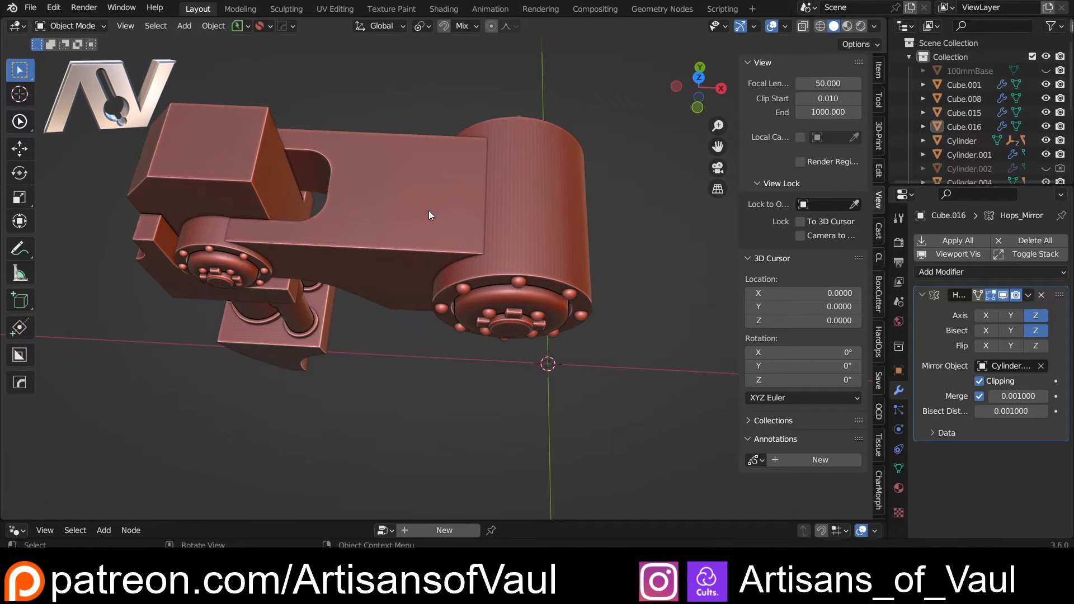
pyautogui.click(699, 109)
pyautogui.keyDown('shift'); pyautogui.moveTo(410, 298); pyautogui.dragTo(428, 281, button='middle'); pyautogui.keyUp('shift')
pyautogui.scroll(4, 448, 231)
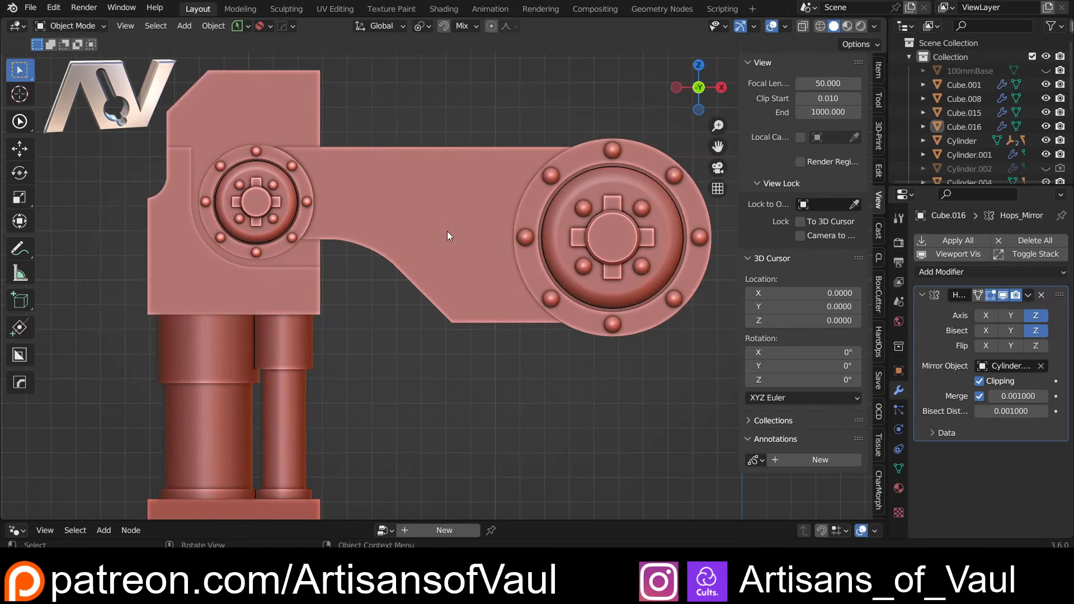
# Outline a five-sided BoxCutter Ngon cut on the side of the upper leg bar, running from mid-bar under the large hub's rim.
pyautogui.click(449, 230)
pyautogui.keyDown('shift'); pyautogui.moveTo(449, 230); pyautogui.dragTo(465, 298, button='middle'); pyautogui.keyUp('shift')
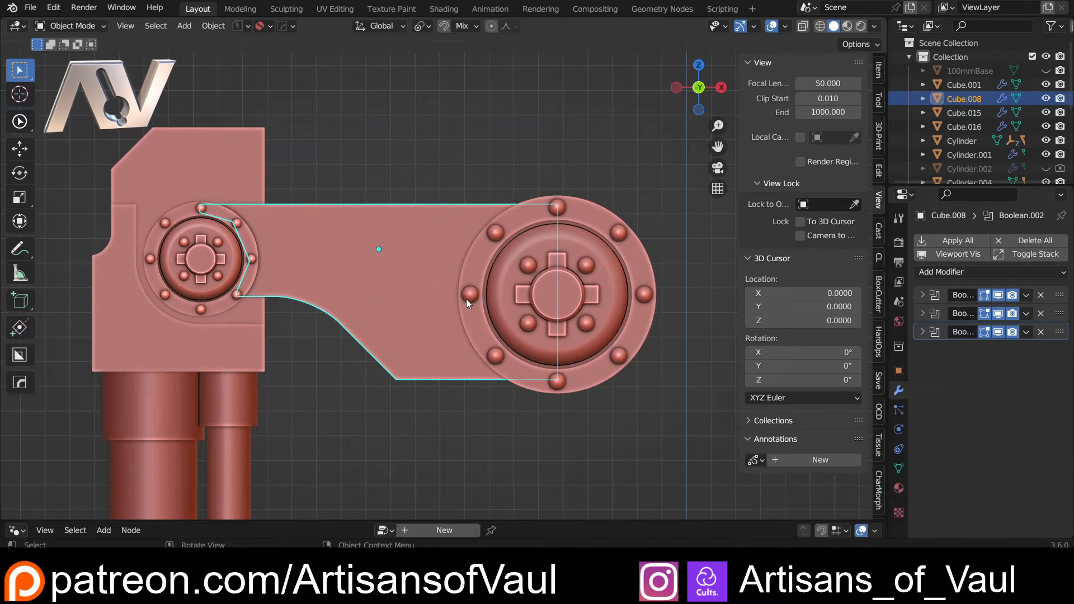
pyautogui.hotkey('alt', 'w')
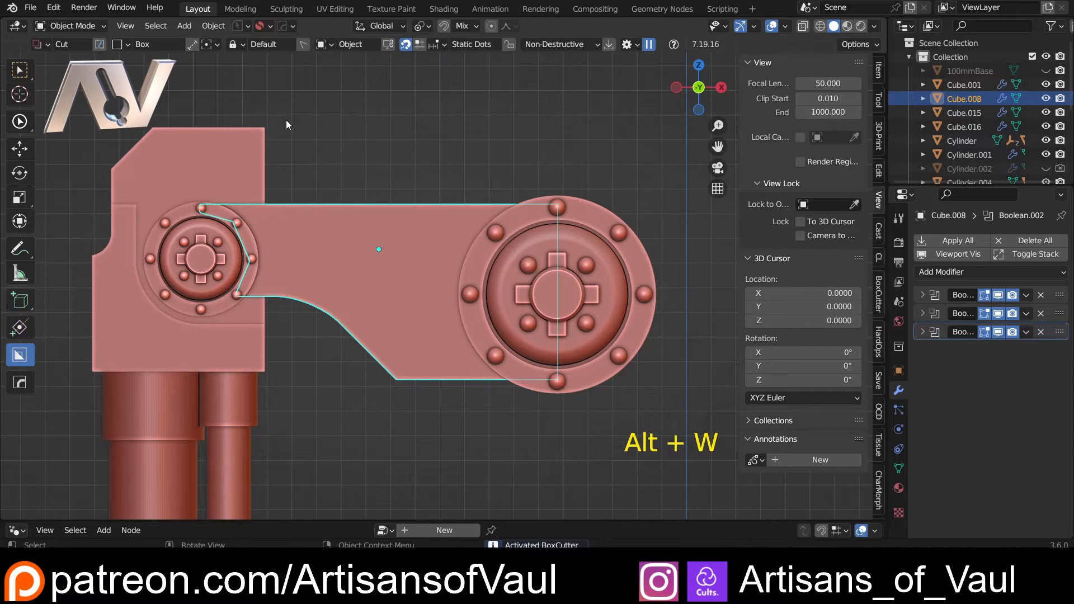
pyautogui.press('d')
pyautogui.click(278, 140)
pyautogui.scroll(2, 464, 316)
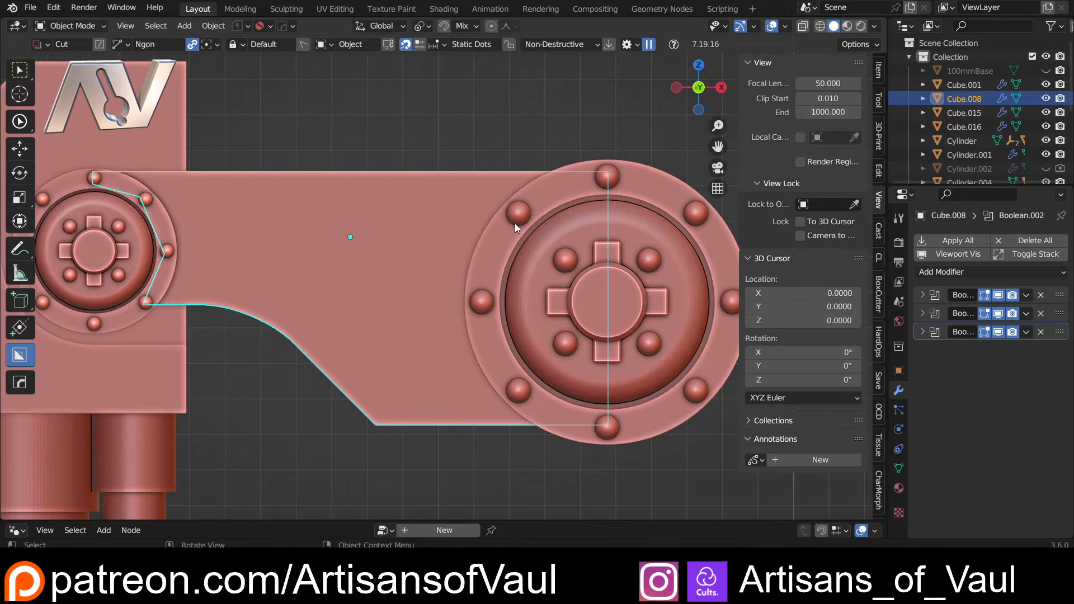
pyautogui.moveTo(515, 223); pyautogui.dragTo(339, 226)
pyautogui.click(339, 226)
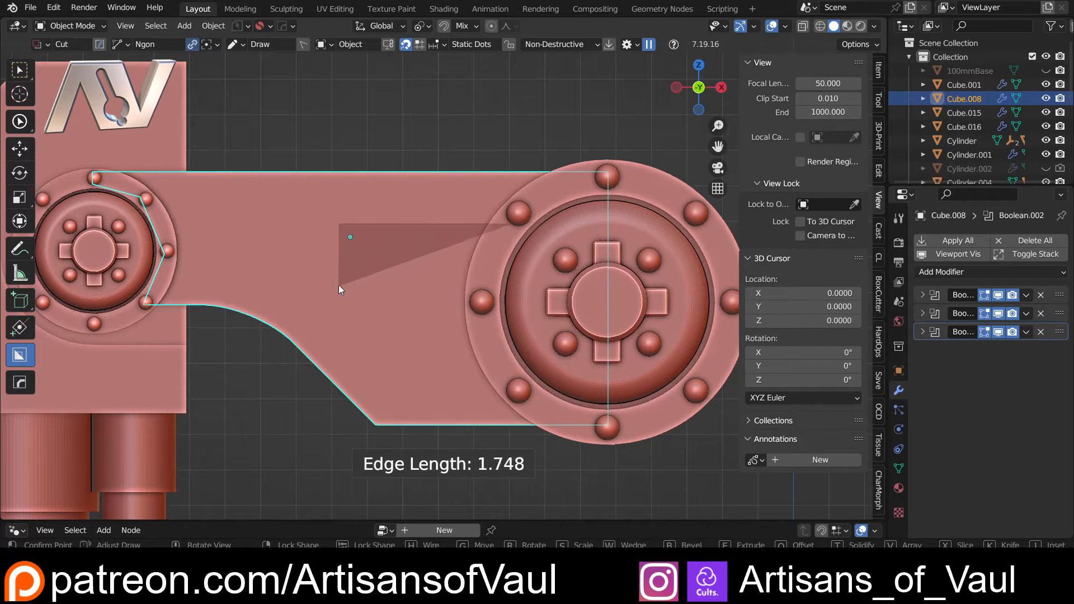
pyautogui.click(339, 285)
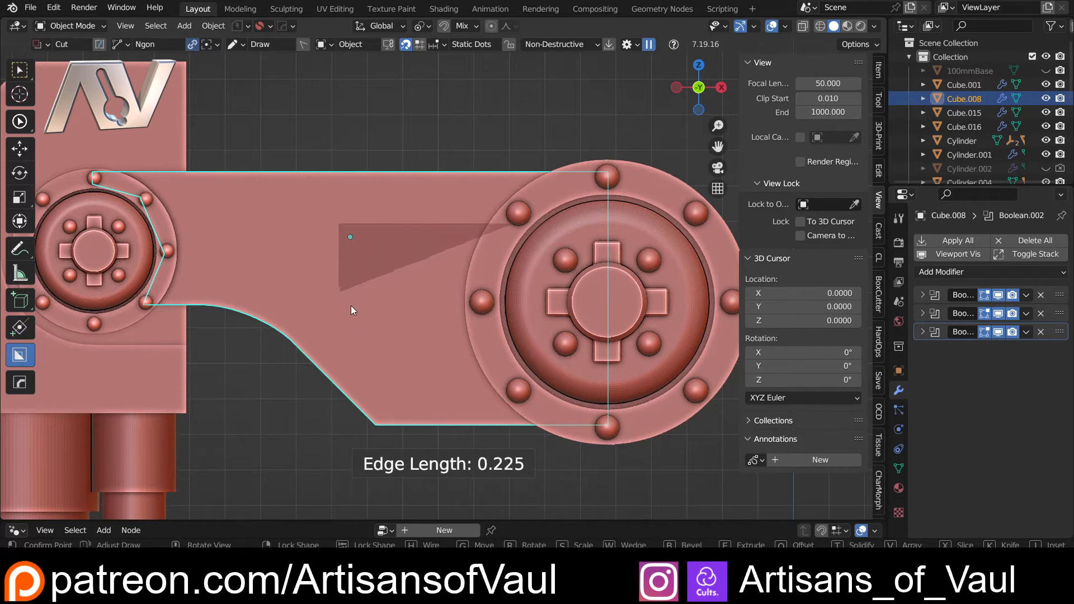
pyautogui.click(404, 368)
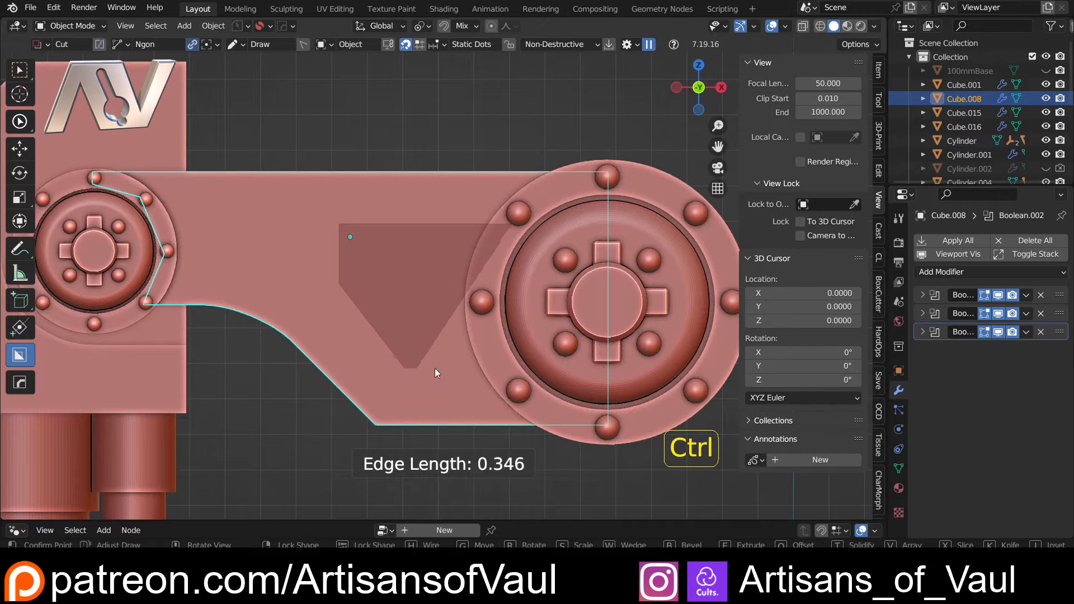
pyautogui.click(509, 368)
# Extrude the Ngon cut about 1.3 into the bar and finish it as a sharp-cornered, unbevelled pocket.
pyautogui.moveTo(509, 368); pyautogui.dragTo(498, 390, button='middle')
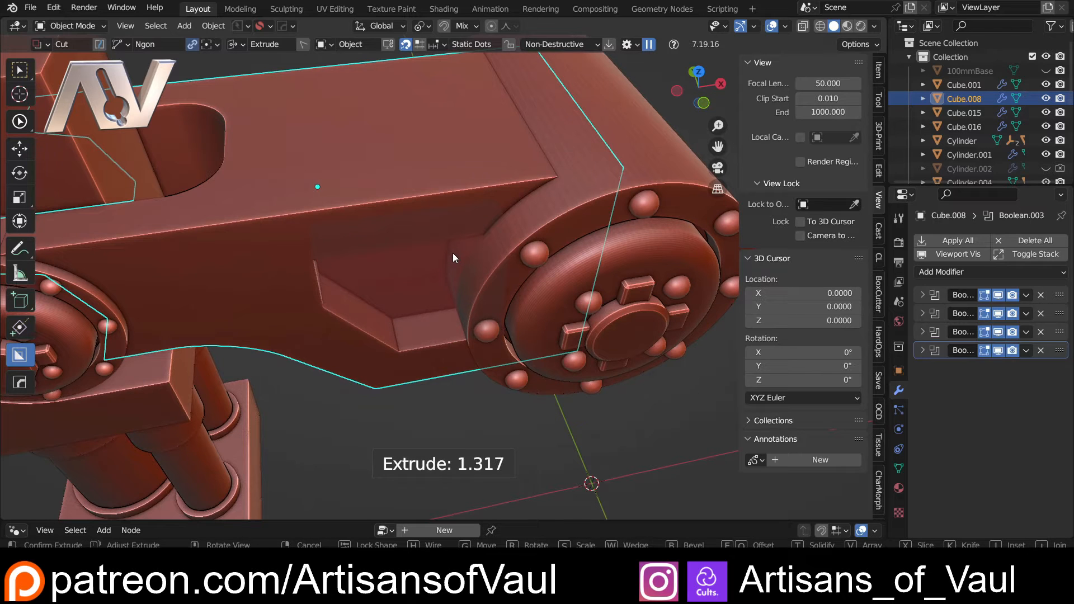
pyautogui.press('b')
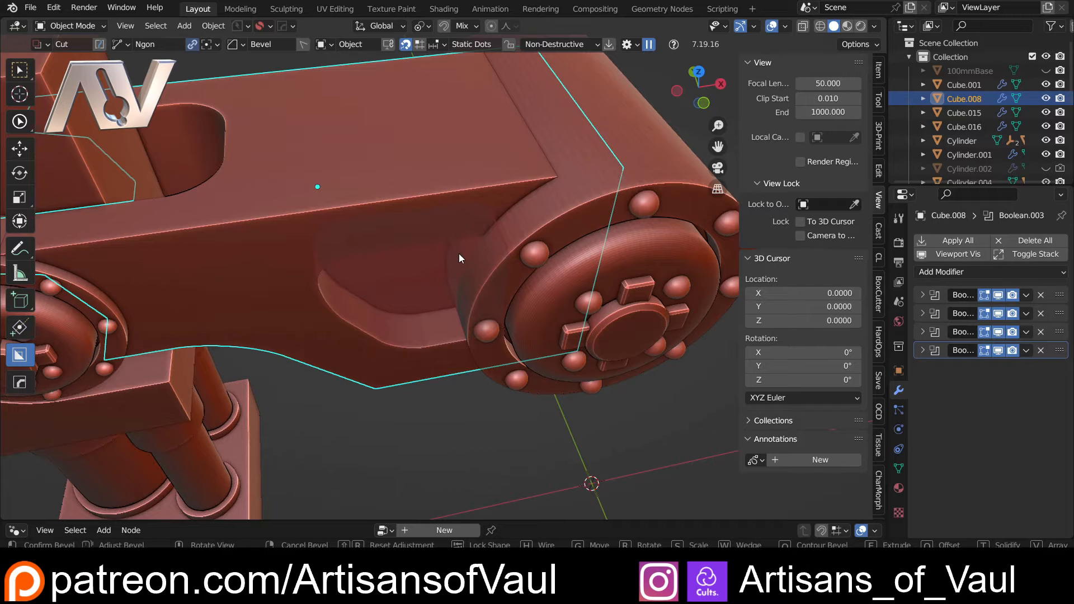
pyautogui.press('Tab')
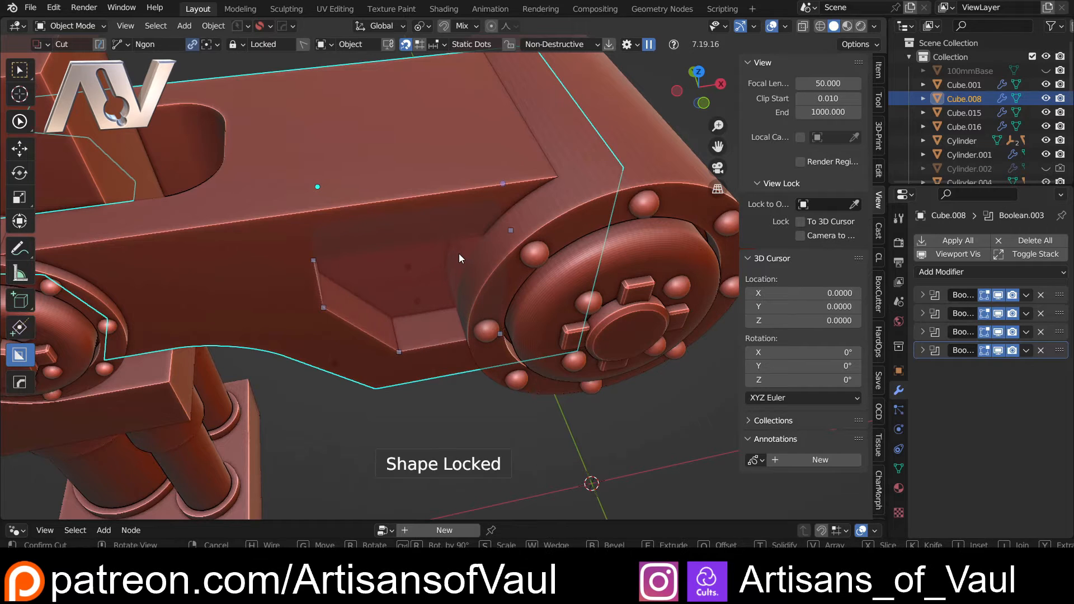
pyautogui.click(433, 427)
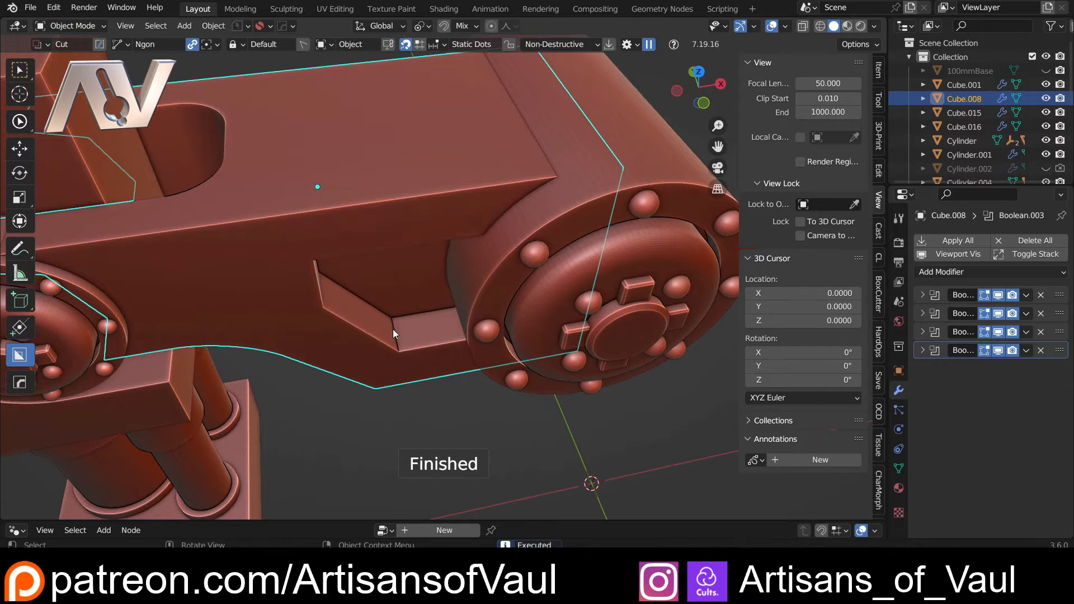
# Bring up the hidden cutter of the new pocket with Ever Scroll and select it.
pyautogui.press('q')
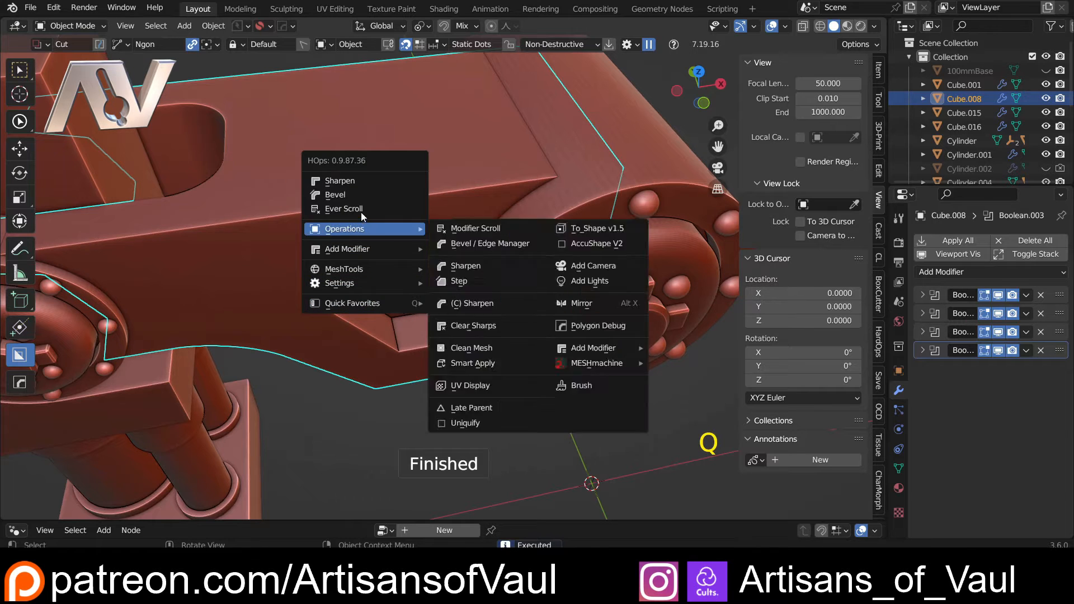
pyautogui.click(361, 210)
pyautogui.click(380, 259)
pyautogui.scroll(2, 358, 328)
pyautogui.moveTo(359, 327); pyautogui.dragTo(364, 305, button='middle')
# Add a HardOps bevel to the pocket cutter with 8 segments and a width of about 0.48.
pyautogui.press('q')
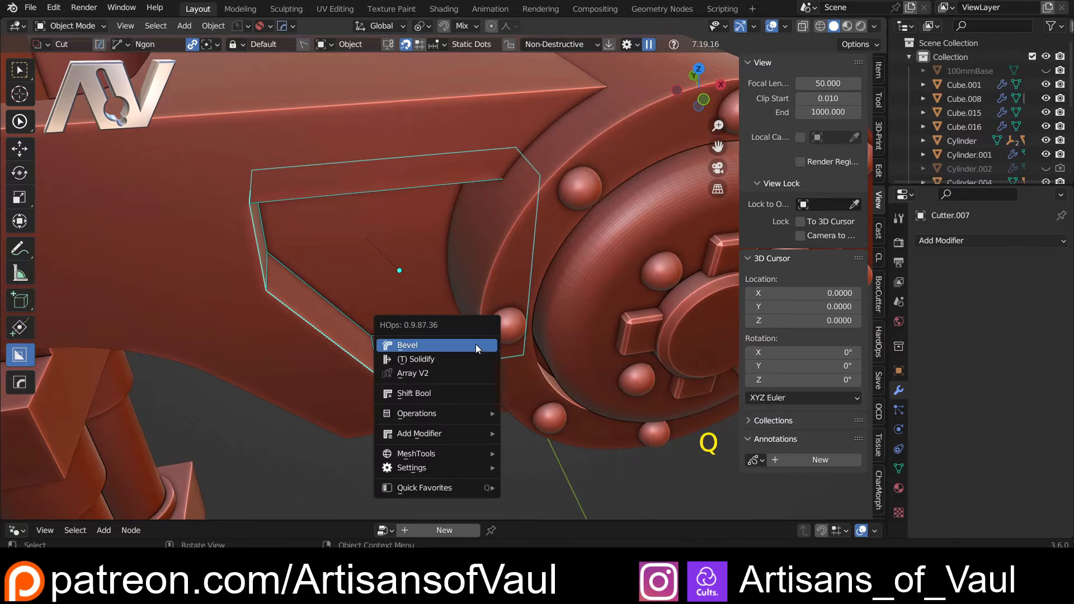
pyautogui.click(476, 344)
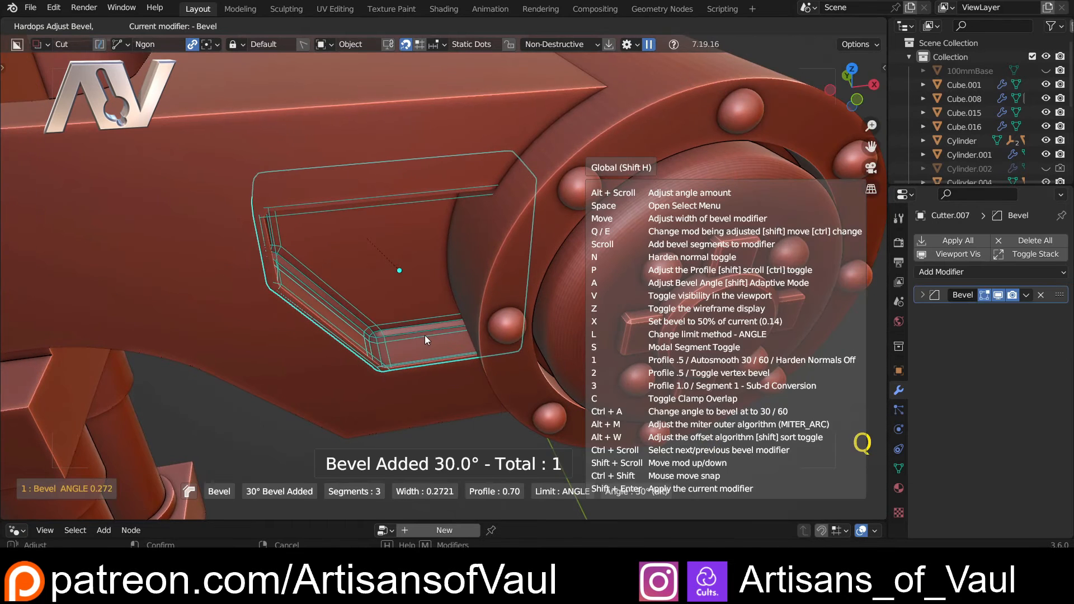
pyautogui.scroll(4, 409, 336)
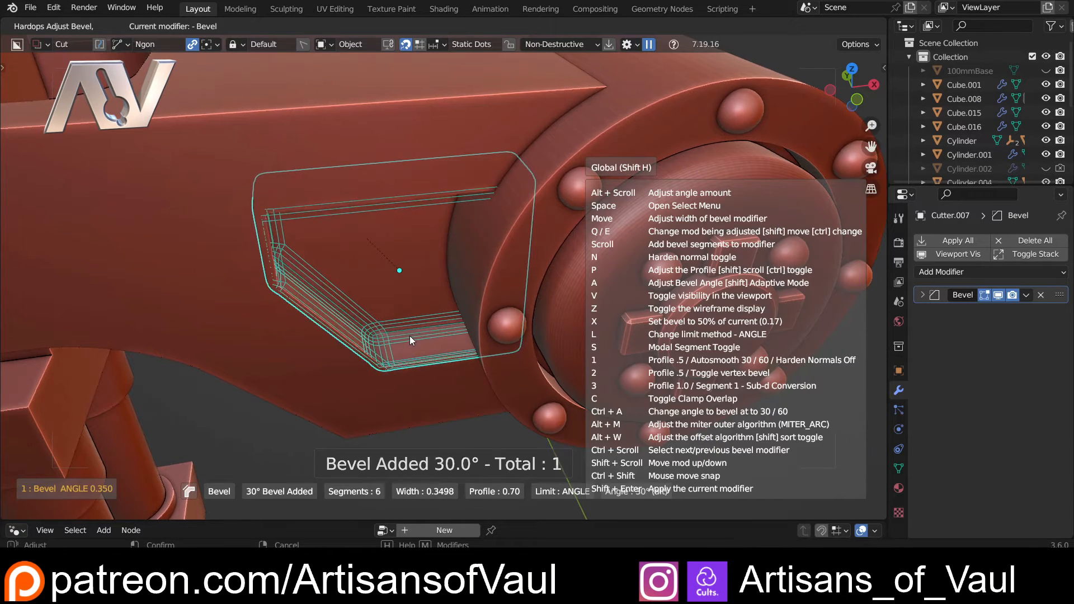
pyautogui.scroll(3, 404, 338)
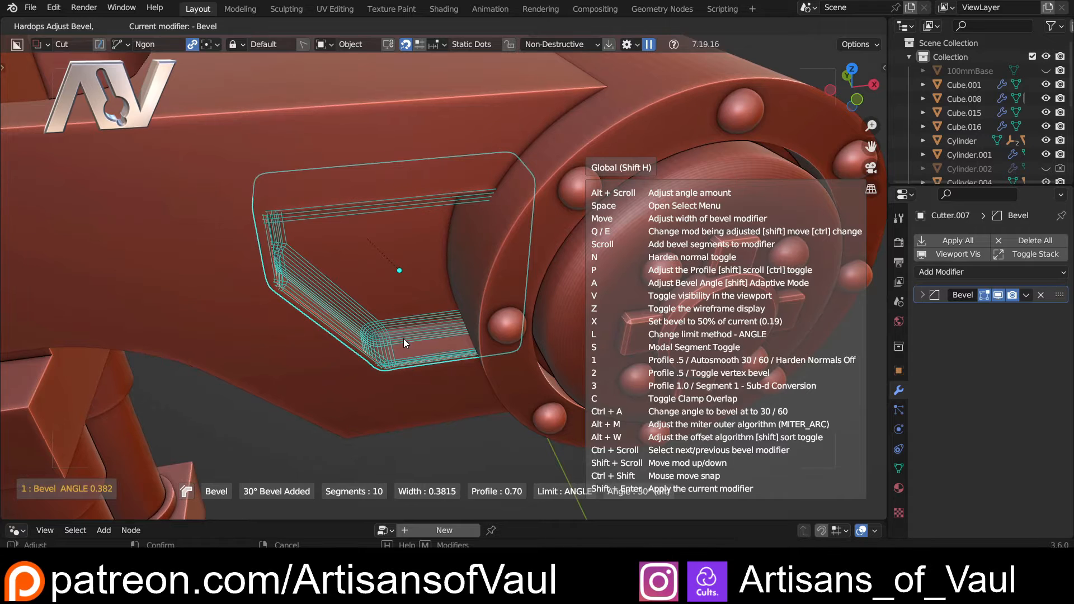
pyautogui.scroll(2, 403, 342)
pyautogui.scroll(-4, 404, 338)
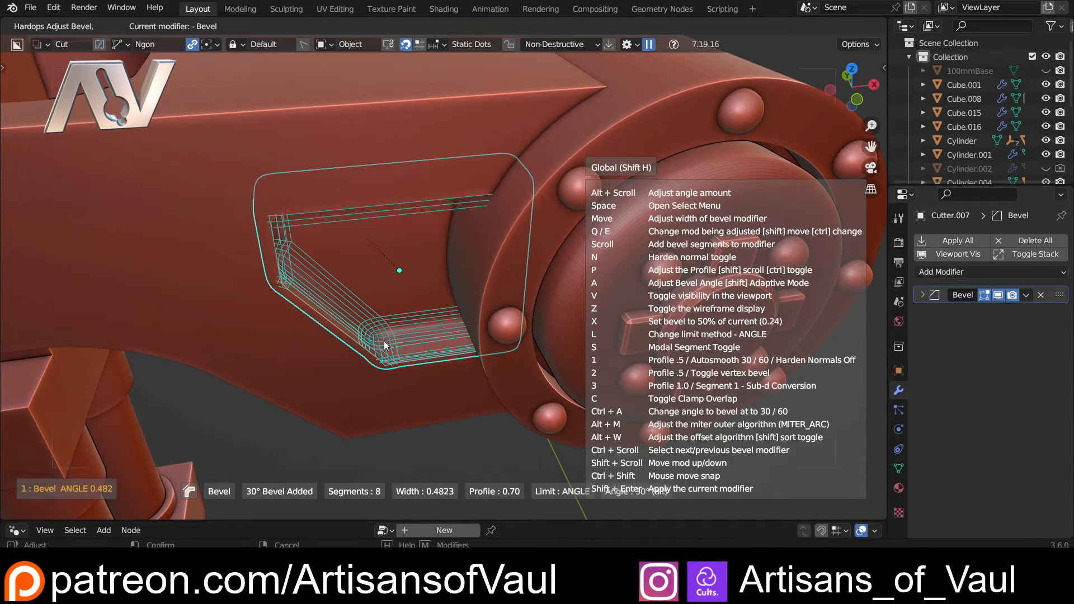
pyautogui.click(385, 345)
# Examine the bevelled pocket edges up close, especially where they run into the large hub.
pyautogui.scroll(-6, 391, 351)
pyautogui.moveTo(391, 352); pyautogui.dragTo(391, 316, button='middle')
pyautogui.scroll(5, 389, 313)
pyautogui.scroll(4, 417, 386)
pyautogui.click(696, 84)
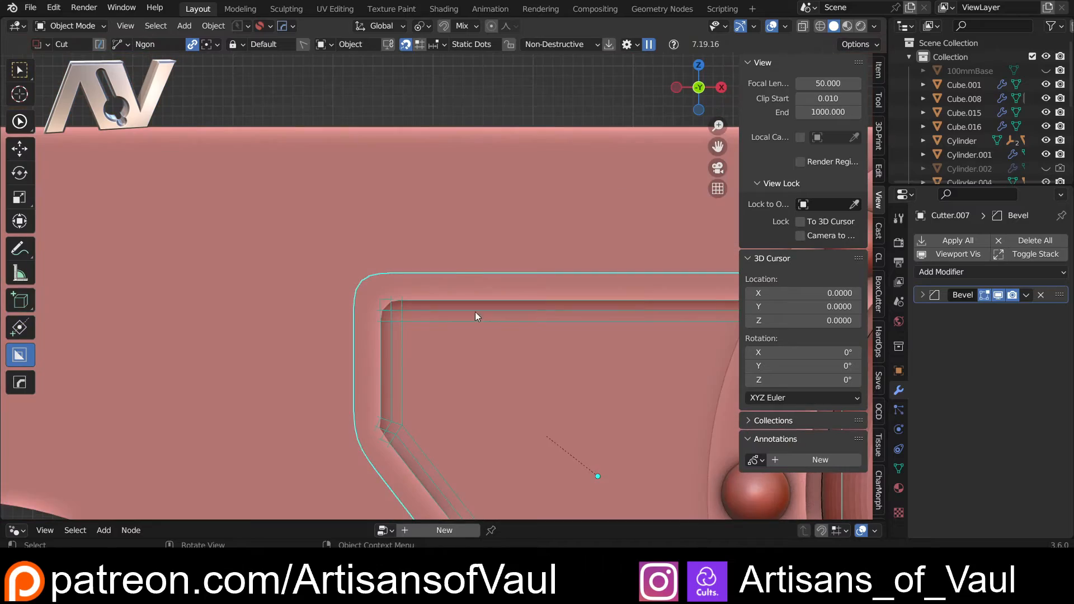
pyautogui.moveTo(462, 343); pyautogui.dragTo(371, 282, button='middle')
pyautogui.scroll(-5, 467, 294)
pyautogui.moveTo(467, 294); pyautogui.dragTo(378, 351, button='middle')
pyautogui.scroll(2, 447, 302)
pyautogui.keyDown('shift'); pyautogui.moveTo(587, 355); pyautogui.dragTo(431, 364, button='middle'); pyautogui.keyUp('shift')
pyautogui.scroll(3, 431, 364)
pyautogui.moveTo(431, 364); pyautogui.dragTo(495, 380, button='middle')
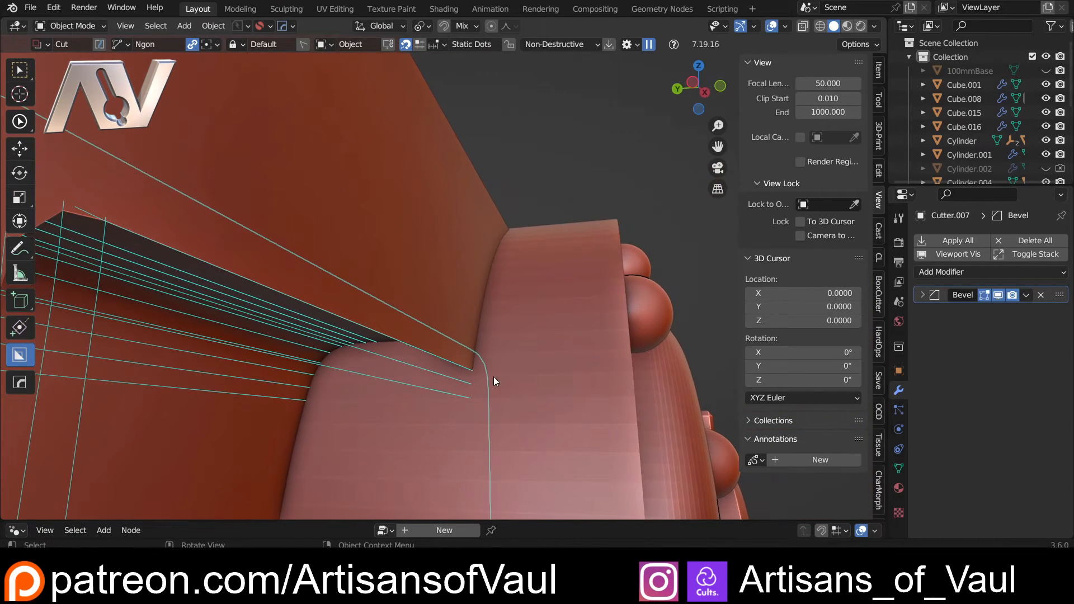
pyautogui.click(28, 253)
pyautogui.moveTo(351, 336); pyautogui.dragTo(369, 336)
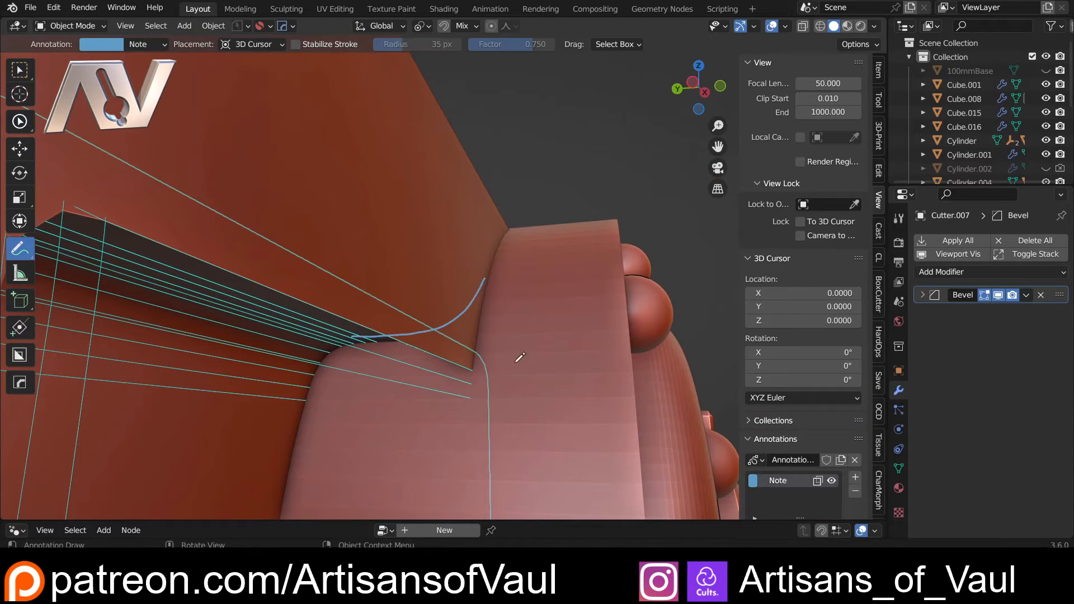
pyautogui.hotkey('ctrl', 'z')
# Flip the normal of the cutter's outer face so the bevel flares outward around the pocket's rim, and return to Object Mode.
pyautogui.scroll(-4, 488, 385)
pyautogui.moveTo(395, 355); pyautogui.dragTo(367, 361, button='middle')
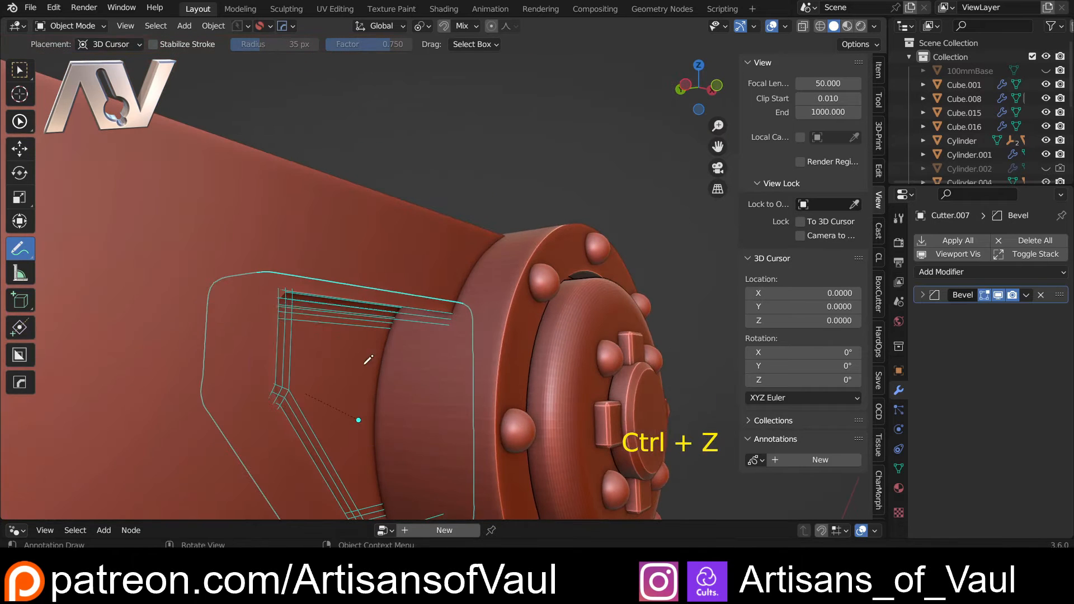
pyautogui.press('Tab')
pyautogui.click(497, 377)
pyautogui.press('w')
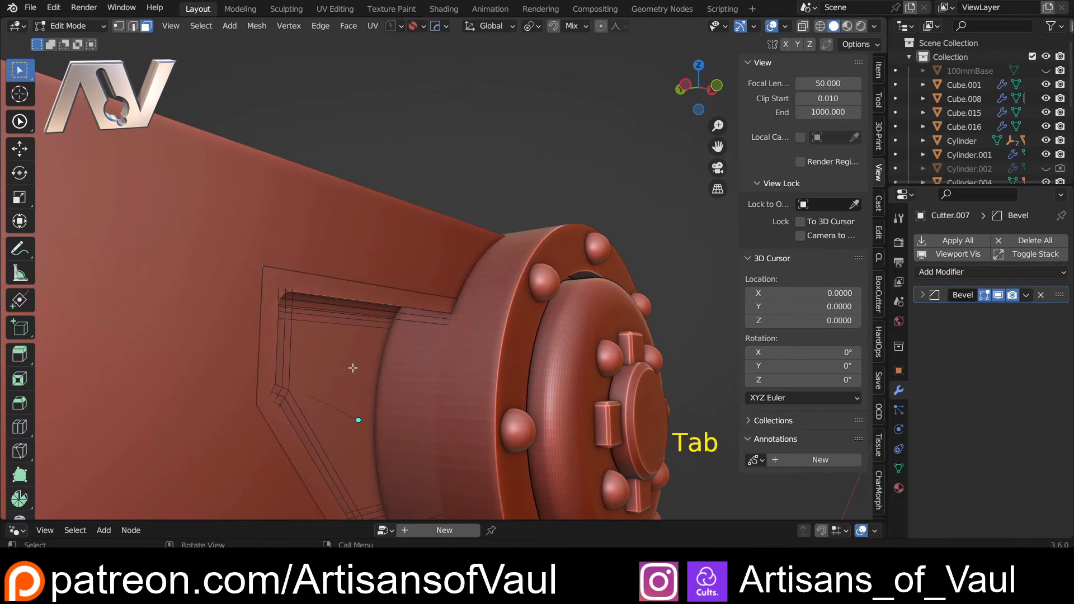
pyautogui.click(398, 395)
pyautogui.keyDown('shift'); pyautogui.moveTo(398, 395); pyautogui.dragTo(377, 326, button='middle'); pyautogui.keyUp('shift')
pyautogui.hotkey('shift', 'z')
pyautogui.hotkey('shift', 'z')
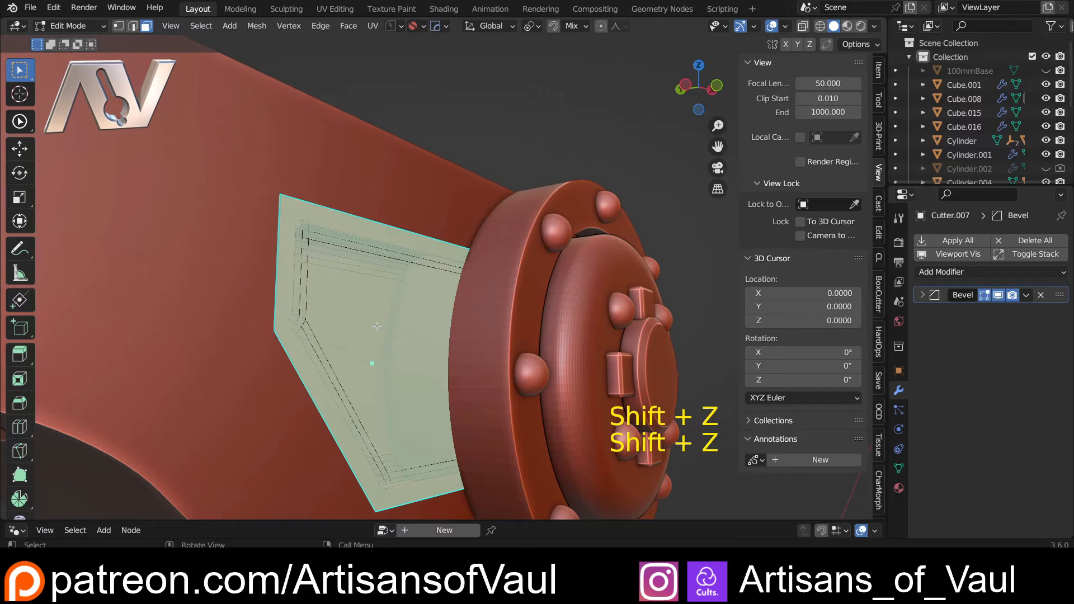
pyautogui.hotkey('alt', 'n')
pyautogui.click(395, 321)
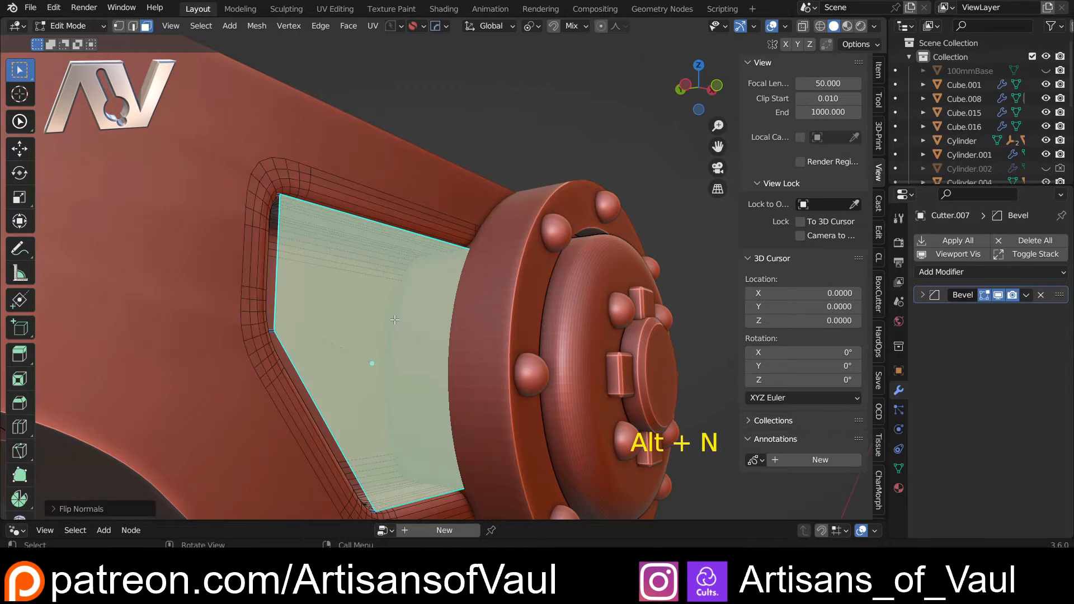
pyautogui.moveTo(400, 314); pyautogui.dragTo(411, 229, button='middle')
pyautogui.press('Tab')
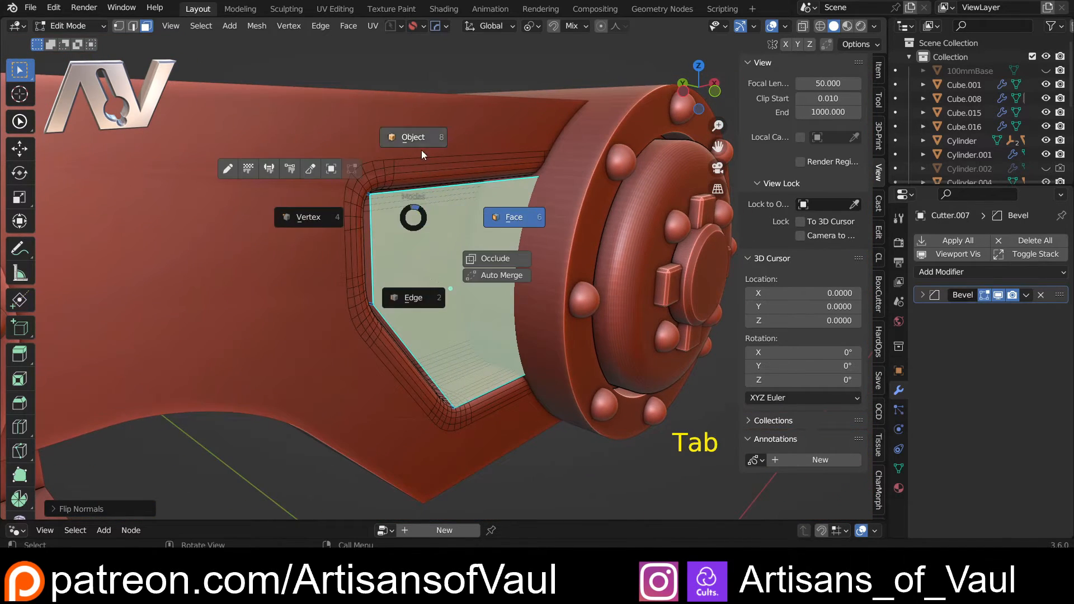
pyautogui.click(432, 80)
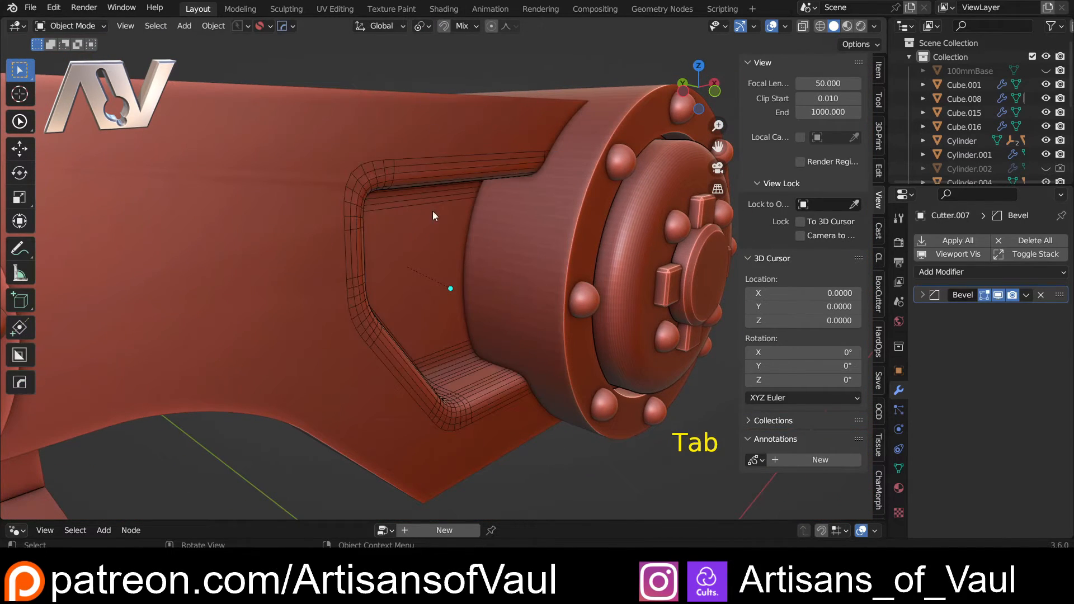
# Hide the bevelled pocket cutter, leaving the finished recess in the bar.
pyautogui.moveTo(432, 211); pyautogui.dragTo(273, 210, button='middle')
pyautogui.keyDown('shift'); pyautogui.moveTo(248, 251); pyautogui.dragTo(325, 239, button='middle'); pyautogui.keyUp('shift')
pyautogui.click(343, 269)
pyautogui.press('h')
pyautogui.scroll(-5, 344, 277)
pyautogui.scroll(3, 391, 293)
# Examine the bar's surface shading around the flared pocket and its base mesh from several angles.
pyautogui.click(324, 246)
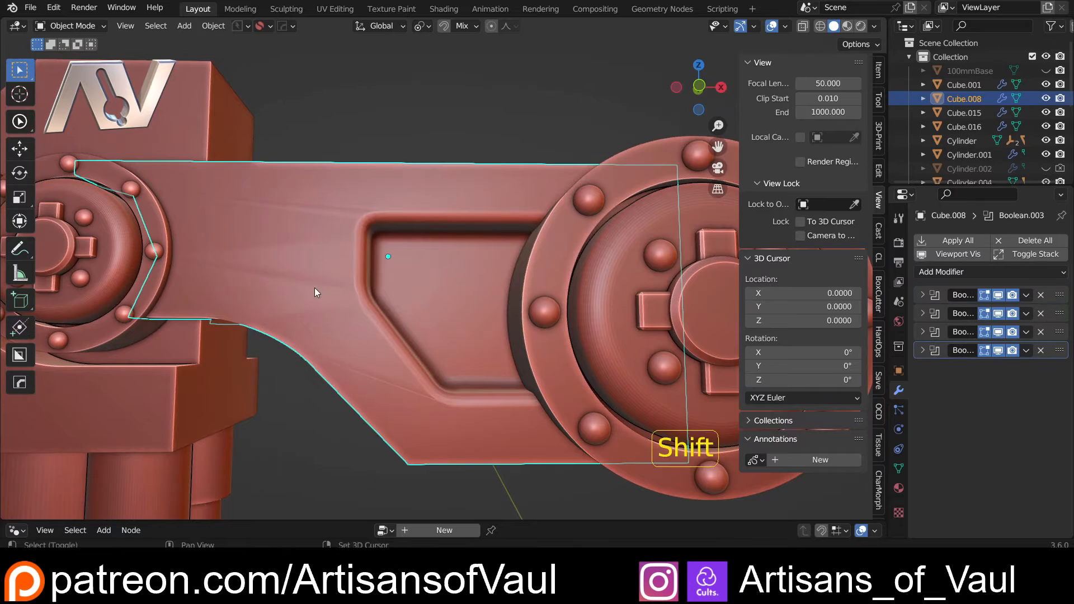
pyautogui.keyDown('shift'); pyautogui.moveTo(314, 288); pyautogui.dragTo(324, 310, button='middle'); pyautogui.keyUp('shift')
pyautogui.press('Tab')
pyautogui.click(245, 310)
pyautogui.press('Tab')
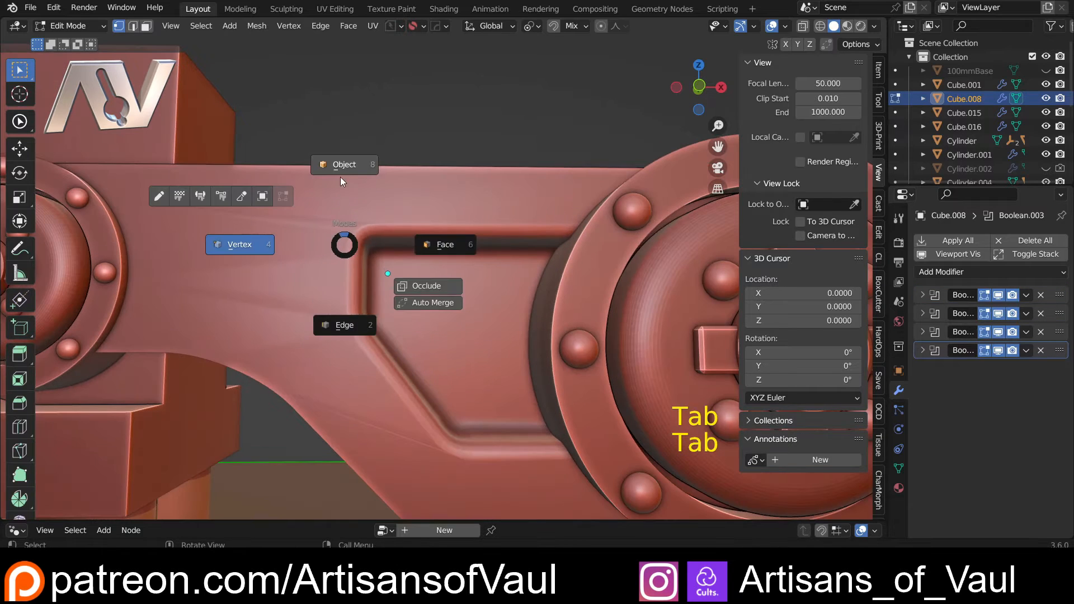
pyautogui.click(340, 177)
pyautogui.scroll(5, 306, 256)
pyautogui.keyDown('shift'); pyautogui.moveTo(290, 250); pyautogui.dragTo(380, 212, button='middle'); pyautogui.keyUp('shift')
pyautogui.scroll(-2, 391, 187)
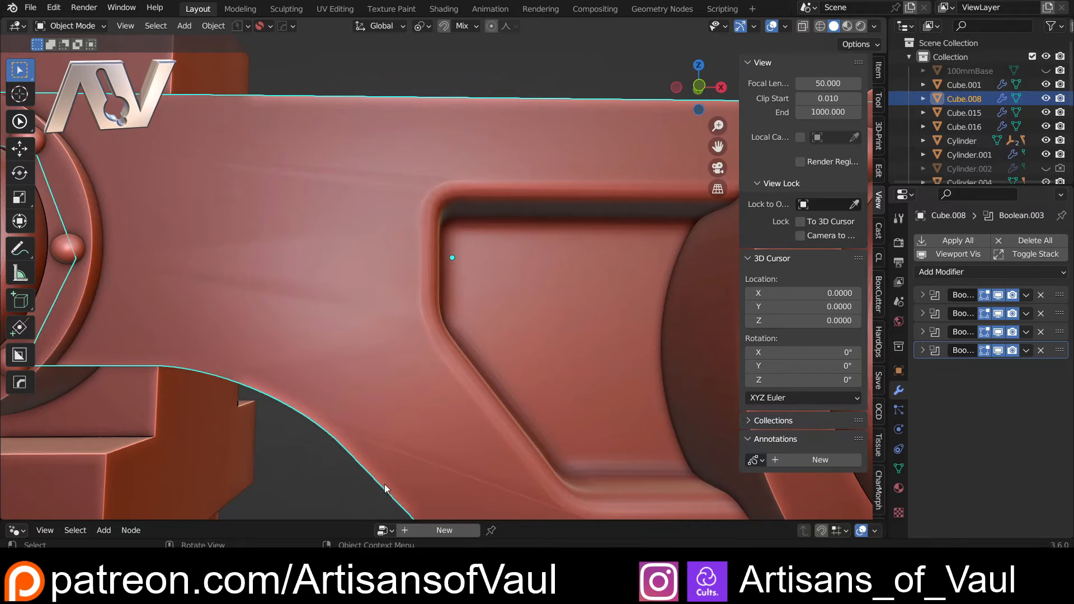
pyautogui.scroll(-4, 408, 418)
pyautogui.keyDown('shift'); pyautogui.moveTo(484, 364); pyautogui.dragTo(368, 321, button='middle'); pyautogui.keyUp('shift')
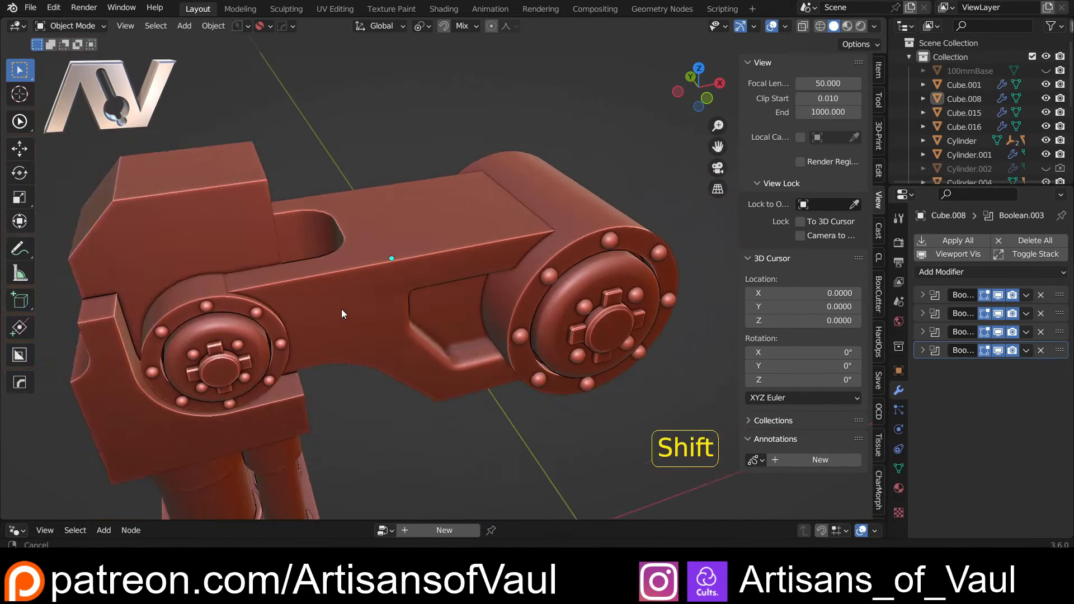
pyautogui.scroll(3, 342, 309)
pyautogui.moveTo(337, 333); pyautogui.dragTo(384, 308, button='middle')
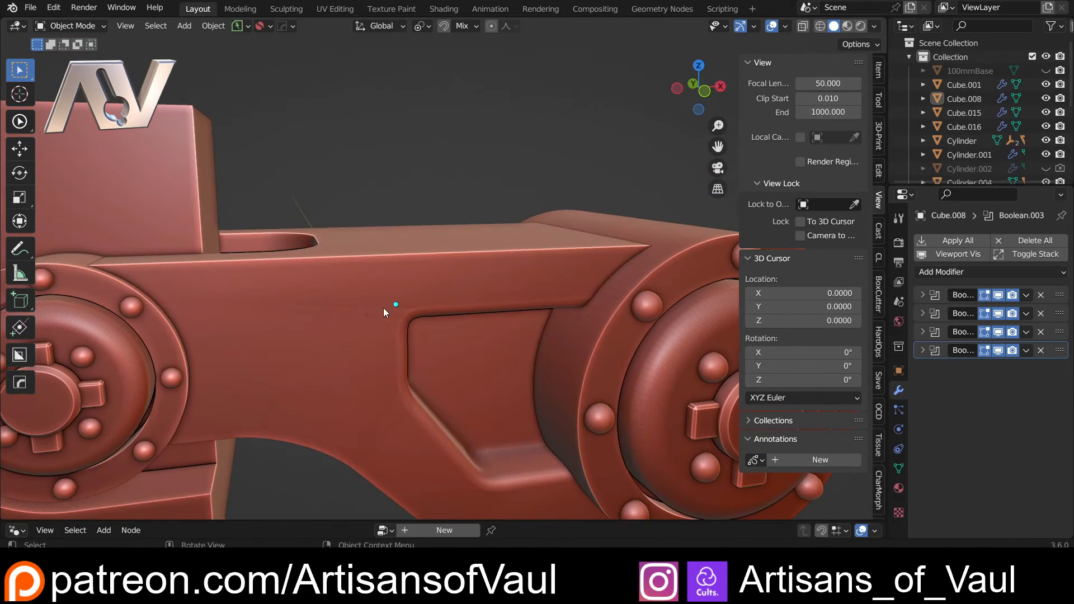
pyautogui.scroll(-3, 384, 308)
# Bring up the pocket cutter again with Ever Scroll and mirror it across the bar along Y, checking from above.
pyautogui.press('Tab')
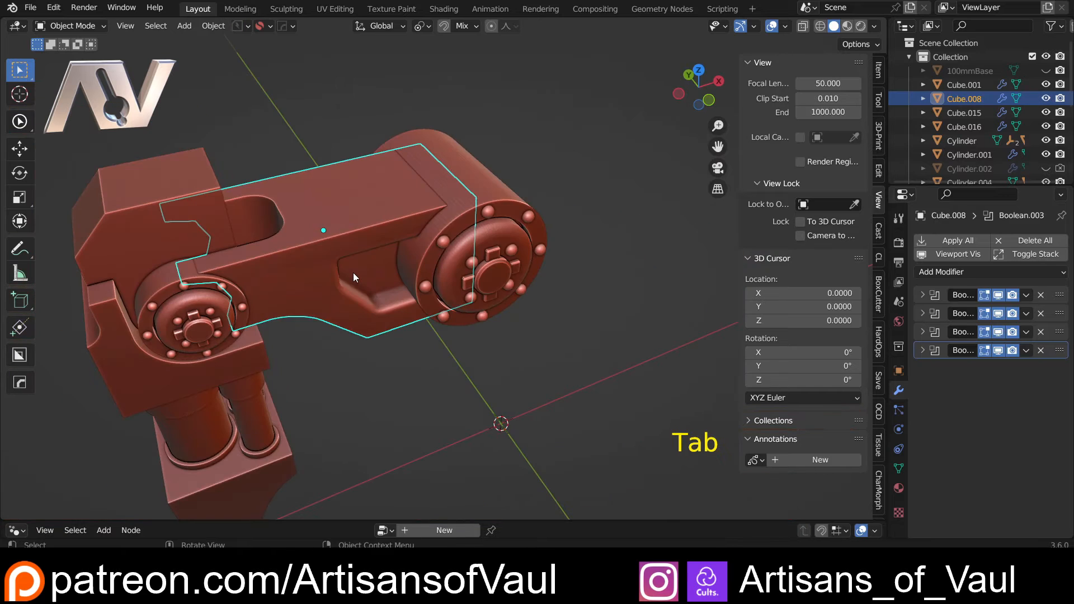
pyautogui.press('q')
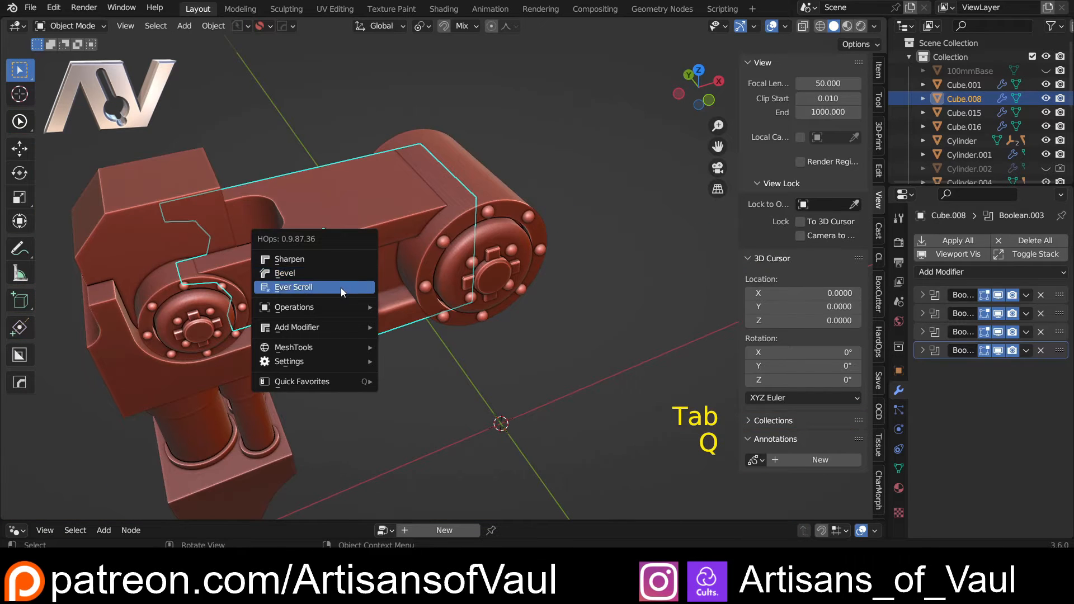
pyautogui.click(341, 288)
pyautogui.keyDown('shift'); pyautogui.click(338, 217); pyautogui.keyUp('shift')
pyautogui.hotkey('alt', 'x')
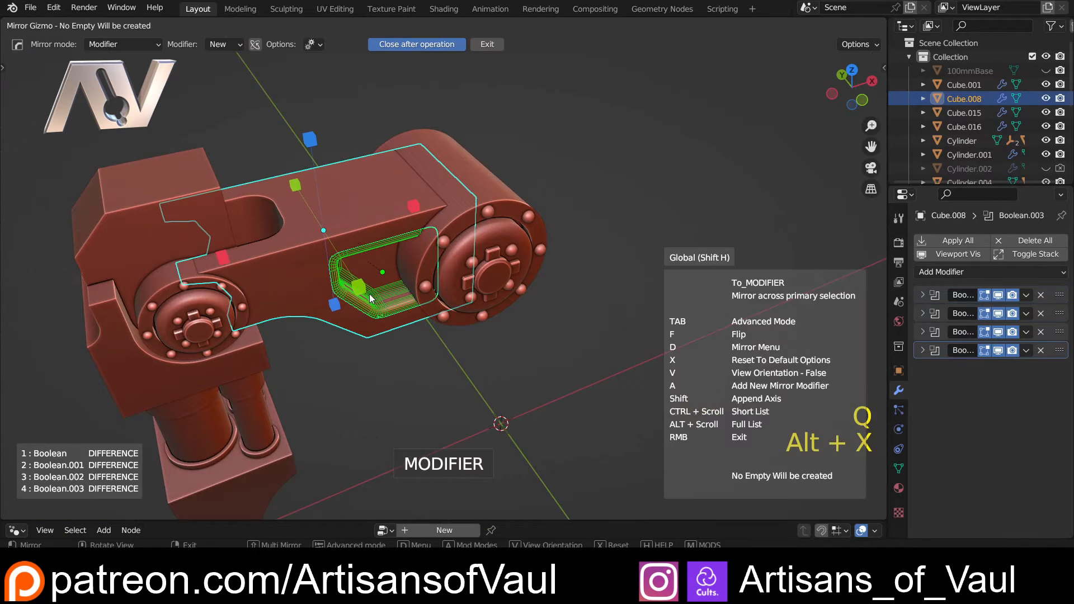
pyautogui.click(340, 270)
pyautogui.moveTo(341, 274); pyautogui.dragTo(436, 246, button='middle')
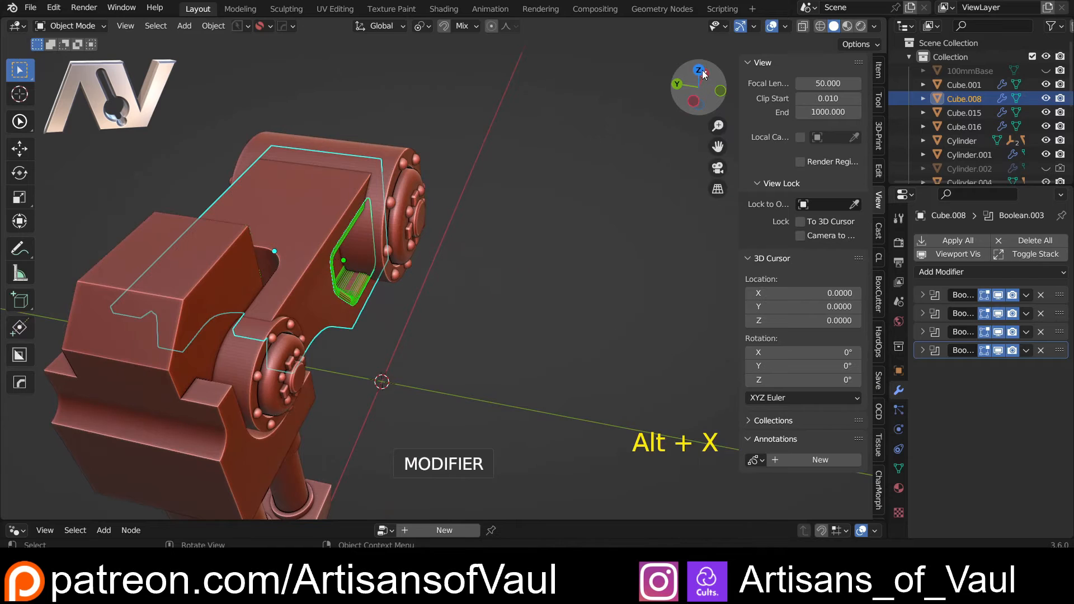
pyautogui.click(703, 72)
pyautogui.click(693, 67)
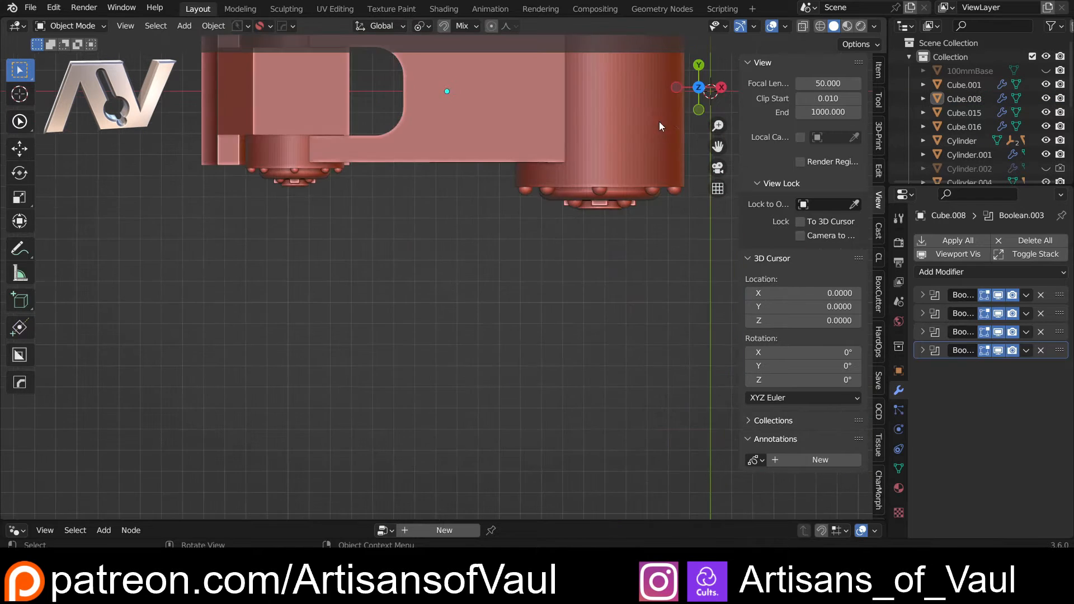
# Check the mirrored pockets in wireframe from above and hide the pocket cutter again in solid view.
pyautogui.keyDown('shift'); pyautogui.moveTo(660, 123); pyautogui.dragTo(511, 351, button='middle'); pyautogui.keyUp('shift')
pyautogui.hotkey('shift', 'z')
pyautogui.scroll(4, 396, 333)
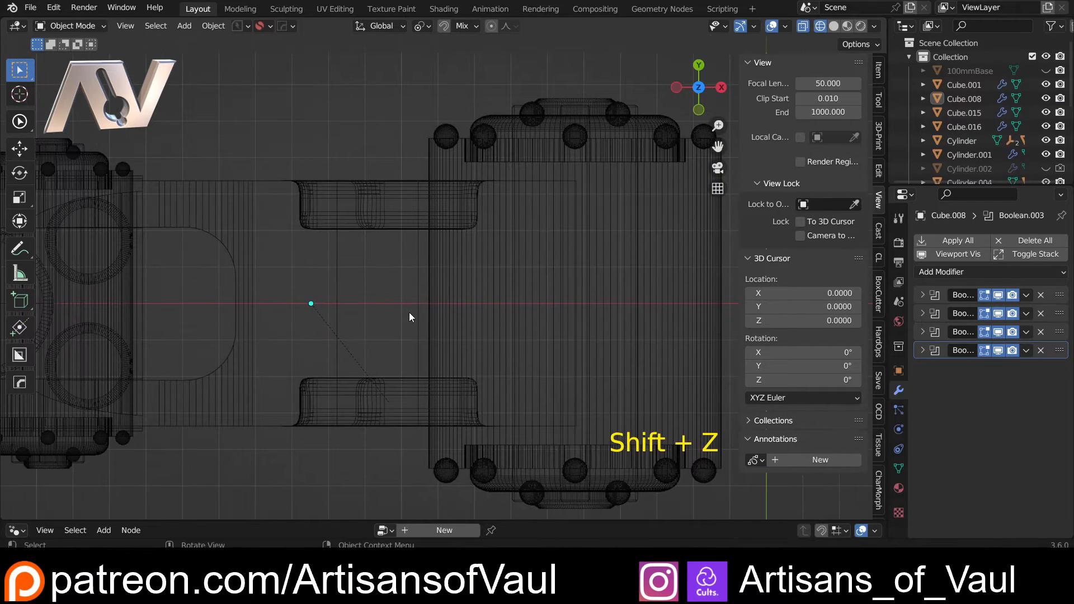
pyautogui.hotkey('shift', 'z')
pyautogui.moveTo(407, 318)
pyautogui.mouseDown(button='middle')
pyautogui.moveTo(471, 317)
pyautogui.moveTo(429, 353)
pyautogui.moveTo(360, 456)
pyautogui.mouseUp(button='middle')
pyautogui.click(386, 392)
pyautogui.scroll(5, 429, 286)
pyautogui.press('h')
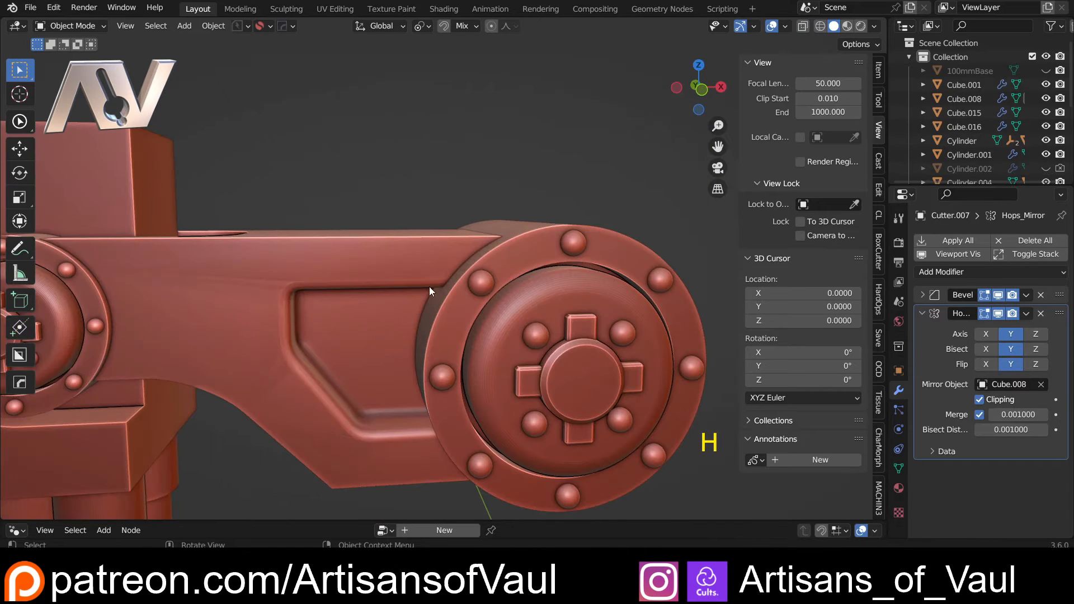
pyautogui.moveTo(382, 443); pyautogui.dragTo(358, 335, button='middle')
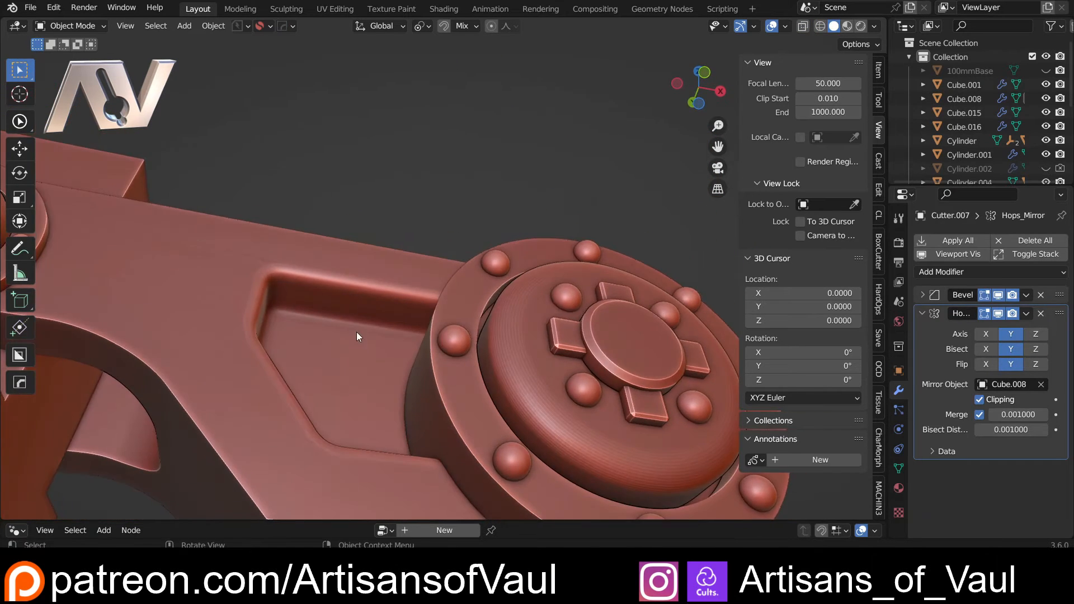
# Bring up the pocket cutter again from the bar's booleans with Ever Scroll and face it from the front.
pyautogui.scroll(-5, 334, 273)
pyautogui.click(371, 288)
pyautogui.moveTo(371, 288); pyautogui.dragTo(354, 343, button='middle')
pyautogui.press('Tab')
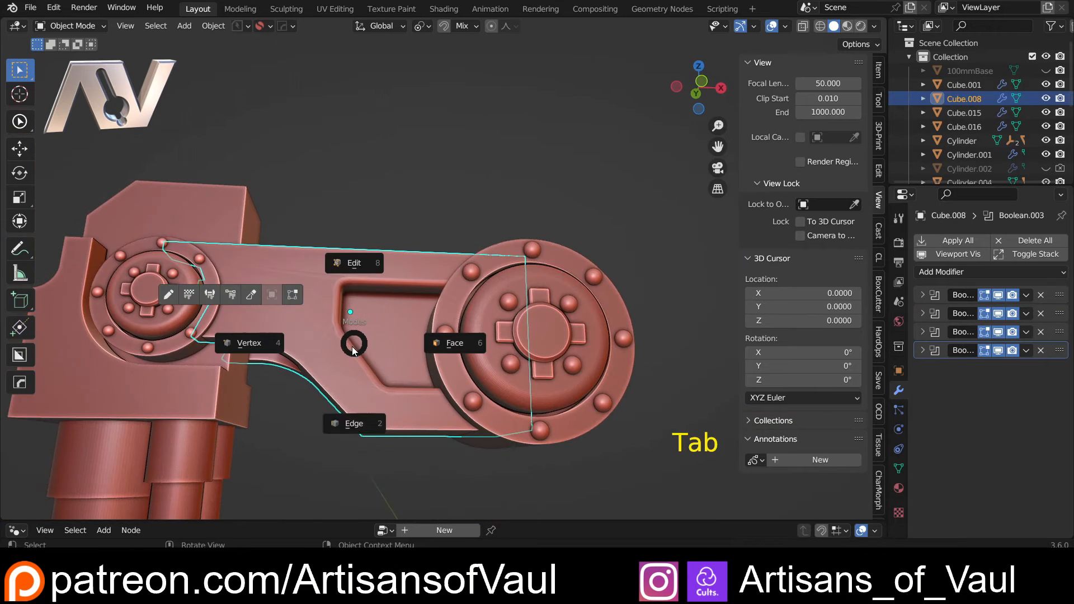
pyautogui.rightClick(367, 362)
pyautogui.press('q')
pyautogui.click(367, 362)
pyautogui.click(367, 362)
pyautogui.click(701, 81)
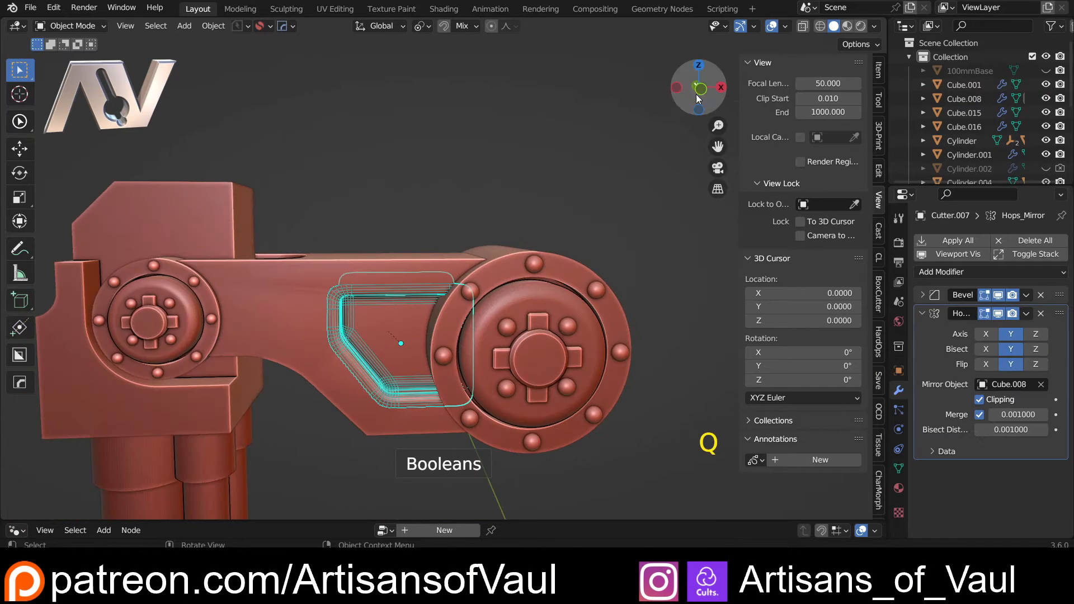
# Try to shift the pocket cutter across the bar's face, cancel the move, and hide the cutter again.
pyautogui.scroll(3, 488, 309)
pyautogui.press('h')
pyautogui.hotkey('ctrl', 'z')
pyautogui.press('g')
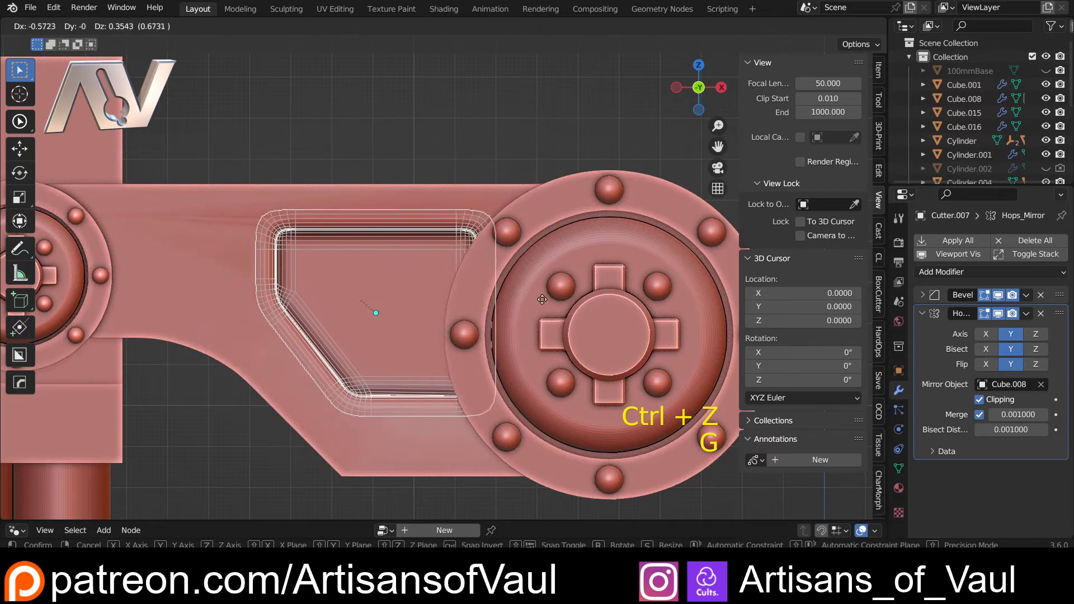
pyautogui.rightClick(495, 324)
pyautogui.scroll(-2, 442, 280)
pyautogui.click(381, 262)
pyautogui.click(381, 258)
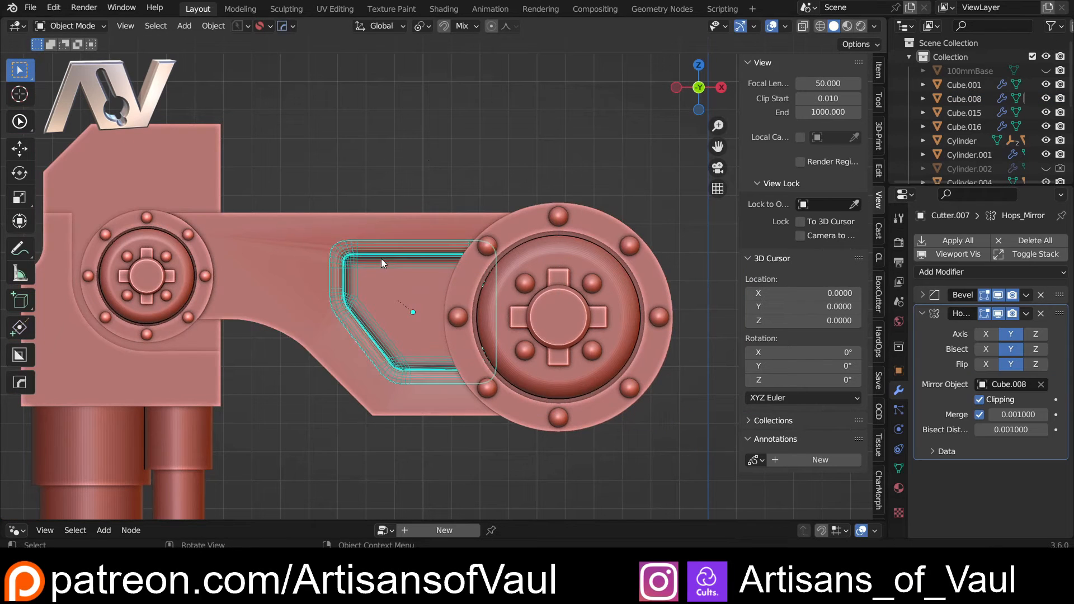
pyautogui.press('h')
pyautogui.click(386, 237)
# Examine the pocketed upper bar and its proportions against the whole leg from the front.
pyautogui.scroll(-7, 414, 265)
pyautogui.keyDown('shift'); pyautogui.moveTo(412, 321); pyautogui.dragTo(474, 403, button='middle'); pyautogui.keyUp('shift')
pyautogui.scroll(3, 492, 434)
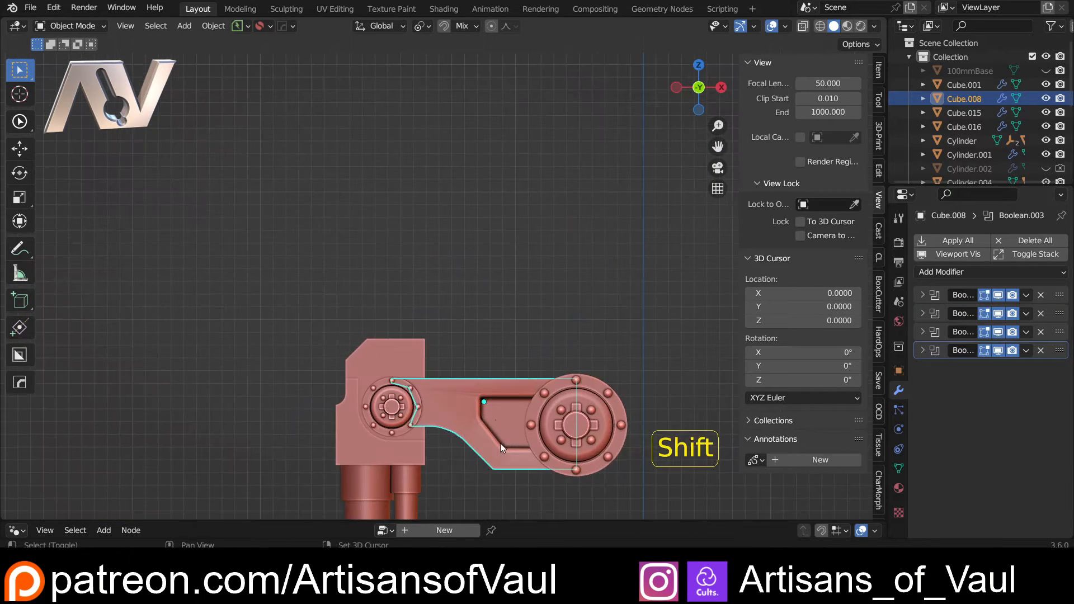
pyautogui.keyDown('shift'); pyautogui.moveTo(500, 442); pyautogui.dragTo(418, 243, button='middle'); pyautogui.keyUp('shift')
pyautogui.keyDown('shift'); pyautogui.moveTo(372, 318); pyautogui.dragTo(415, 255, button='middle'); pyautogui.keyUp('shift')
pyautogui.scroll(2, 384, 380)
pyautogui.scroll(3, 421, 266)
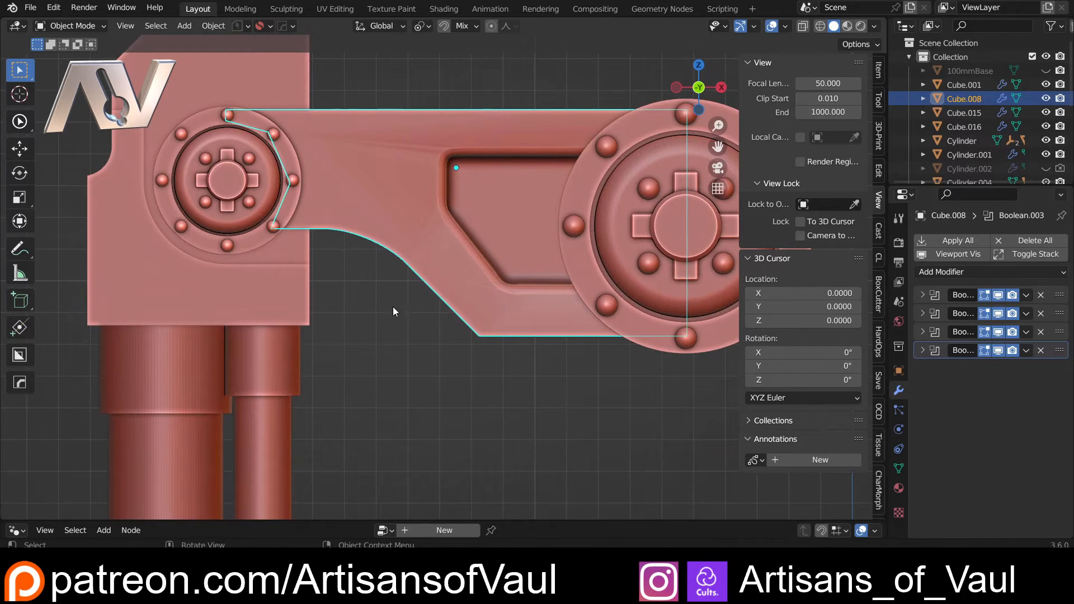
pyautogui.scroll(-3, 446, 331)
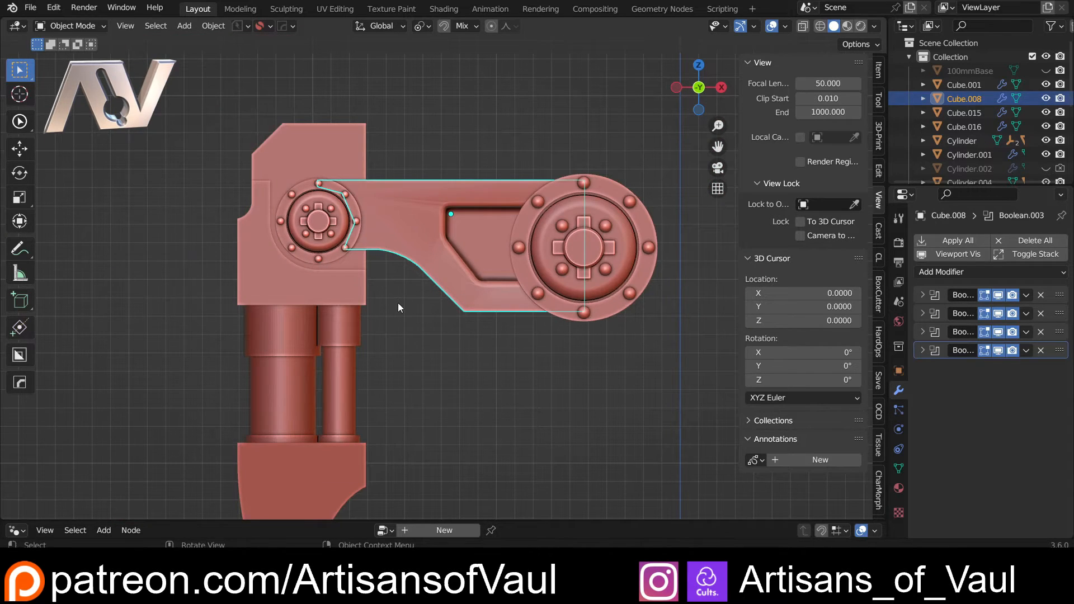
# In the lower leg body's mesh, knife a horizontal cut-through line across the sides at the height of the pistons, locked along X.
pyautogui.moveTo(393, 303); pyautogui.dragTo(355, 298, button='middle')
pyautogui.click(300, 347)
pyautogui.press('Tab')
pyautogui.scroll(-3, 276, 371)
pyautogui.scroll(1, 354, 298)
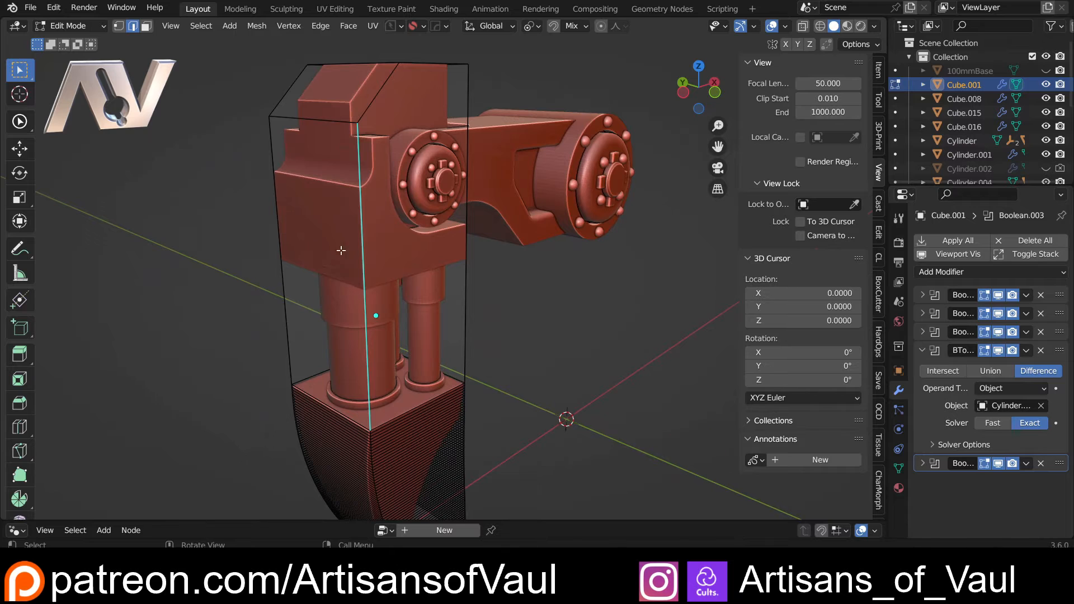
pyautogui.moveTo(360, 341); pyautogui.dragTo(343, 255, button='middle')
pyautogui.click(285, 219)
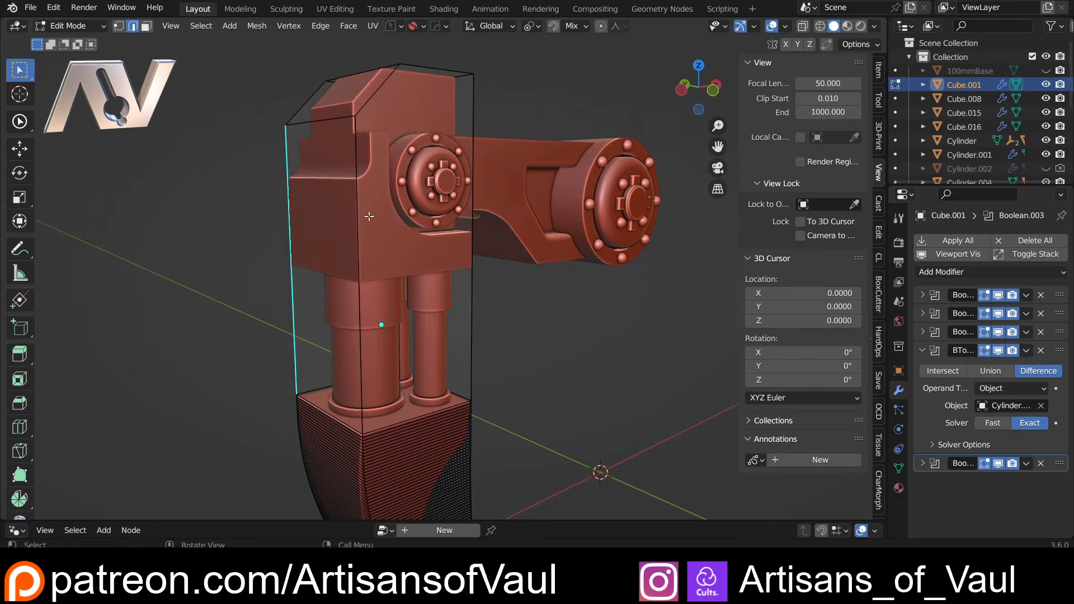
pyautogui.press('KP_1')
pyautogui.hotkey('ctrl', 'r')
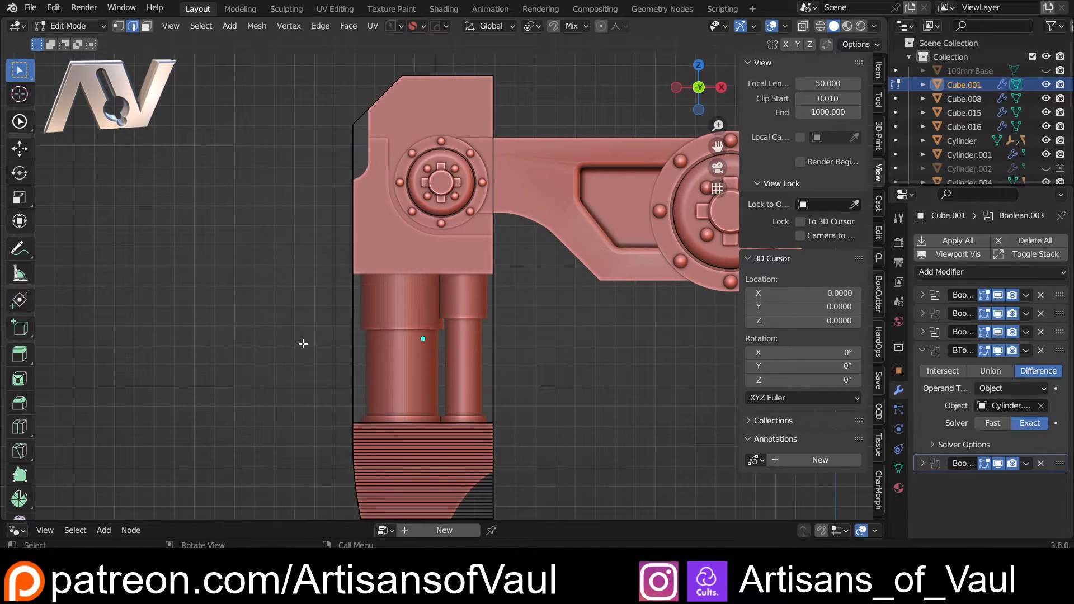
pyautogui.press('k')
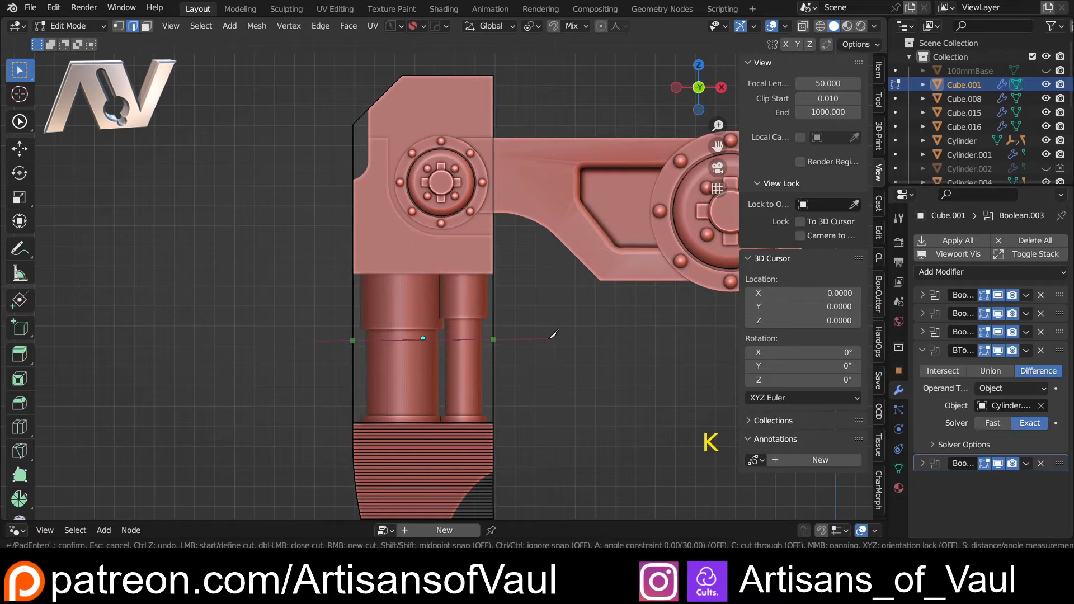
pyautogui.press('x')
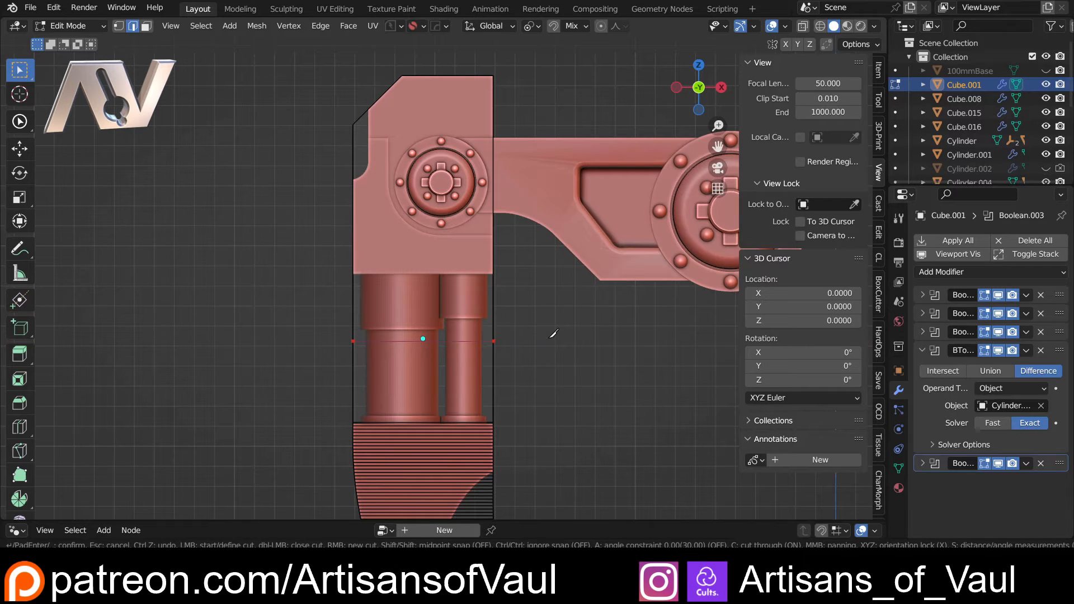
pyautogui.press('Return')
# Bevel the knee block's two outer vertical edges above the cut about 1.6 wide with many segments, and return to Object Mode.
pyautogui.moveTo(509, 323); pyautogui.dragTo(447, 292, button='middle')
pyautogui.press('Tab')
pyautogui.click(360, 253)
pyautogui.keyDown('shift'); pyautogui.click(329, 249); pyautogui.keyUp('shift')
pyautogui.scroll(3, 469, 292)
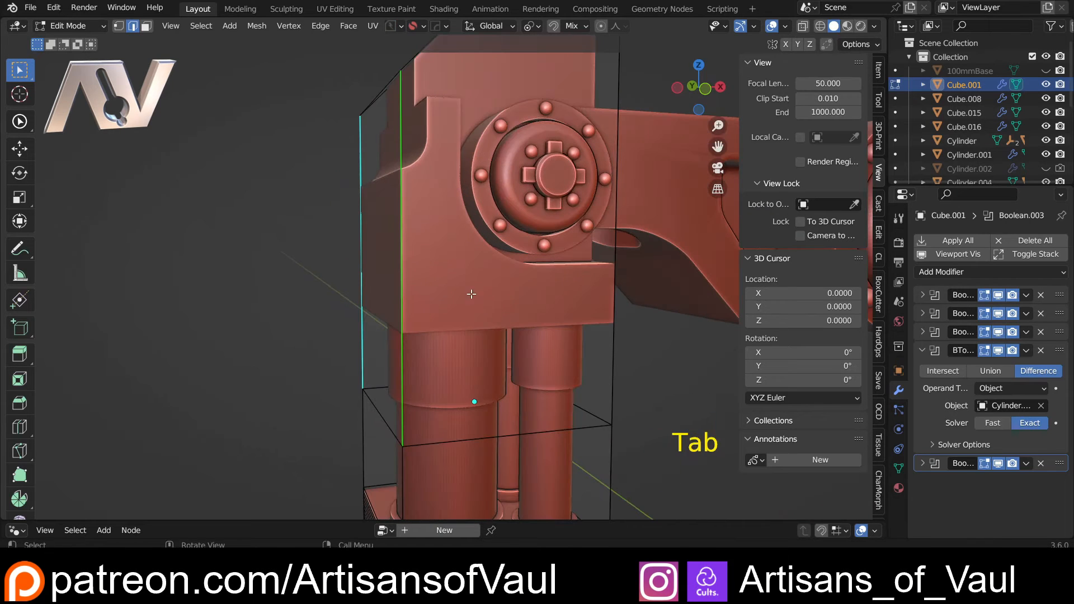
pyautogui.hotkey('ctrl', 'b')
pyautogui.scroll(15, 503, 290)
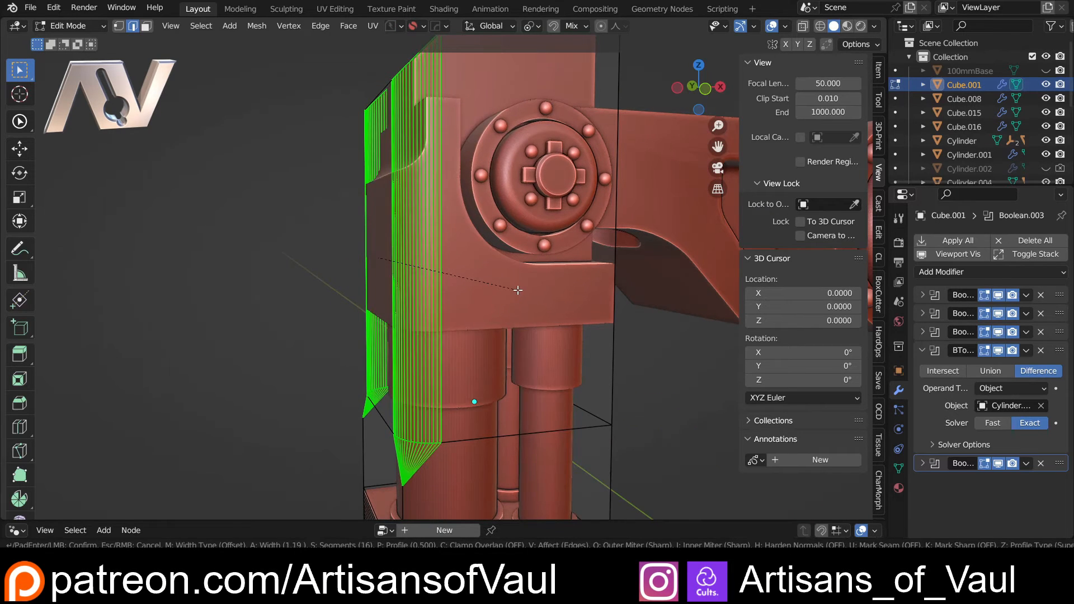
pyautogui.scroll(6, 520, 290)
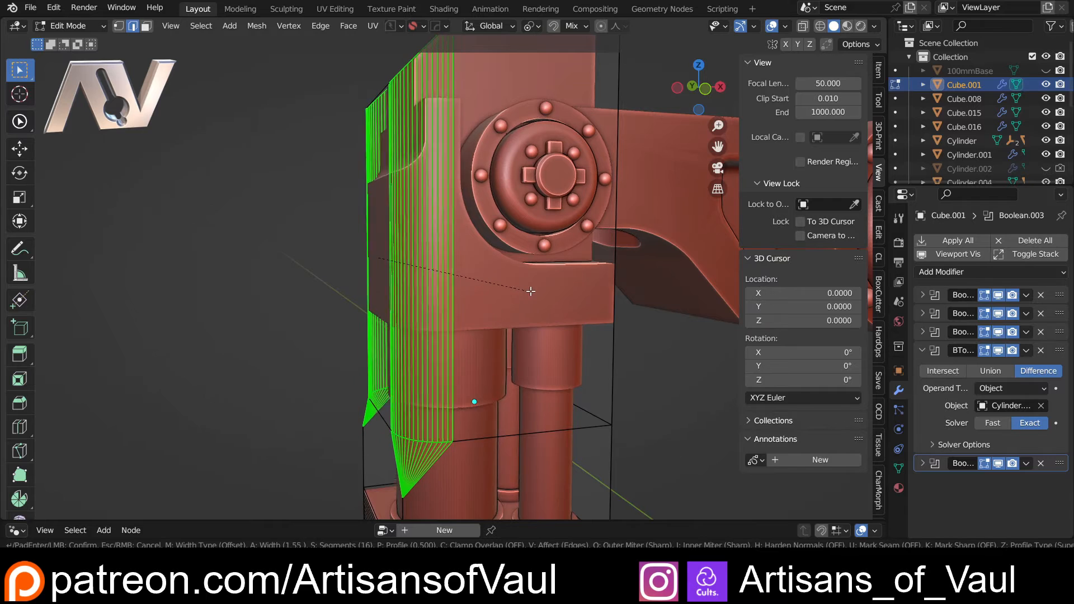
pyautogui.click(530, 291)
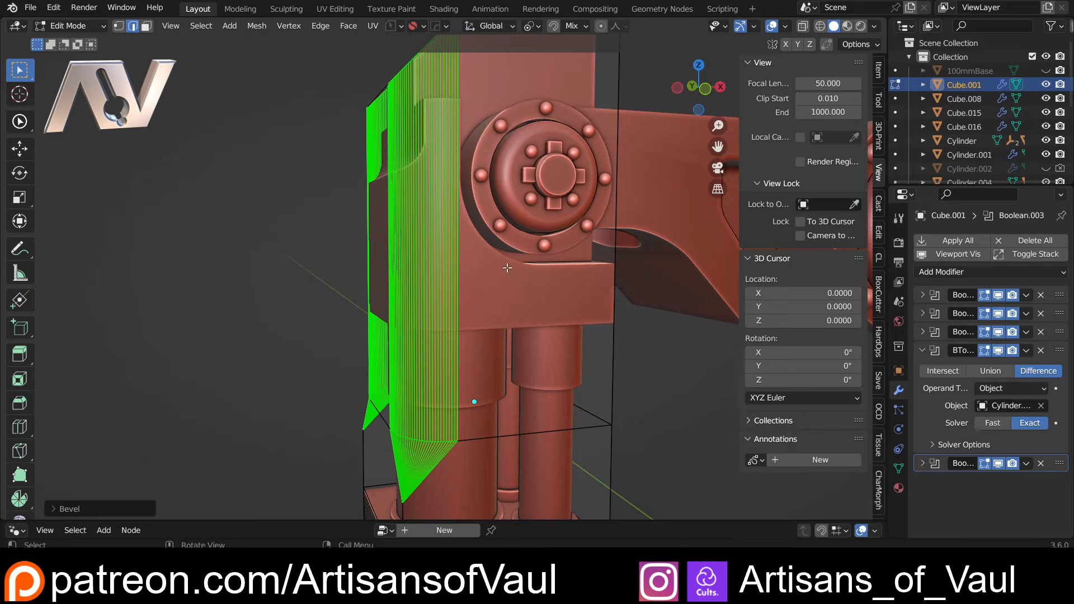
pyautogui.press('Tab')
# Examine the knee block's rounded edges and the curved lower claw from below and from the side.
pyautogui.click(344, 193)
pyautogui.scroll(-5, 344, 193)
pyautogui.moveTo(345, 193); pyautogui.dragTo(345, 150, button='middle')
pyautogui.scroll(2, 316, 209)
pyautogui.keyDown('shift'); pyautogui.moveTo(440, 308); pyautogui.dragTo(450, 202, button='middle'); pyautogui.keyUp('shift')
pyautogui.scroll(2, 446, 256)
pyautogui.click(441, 253)
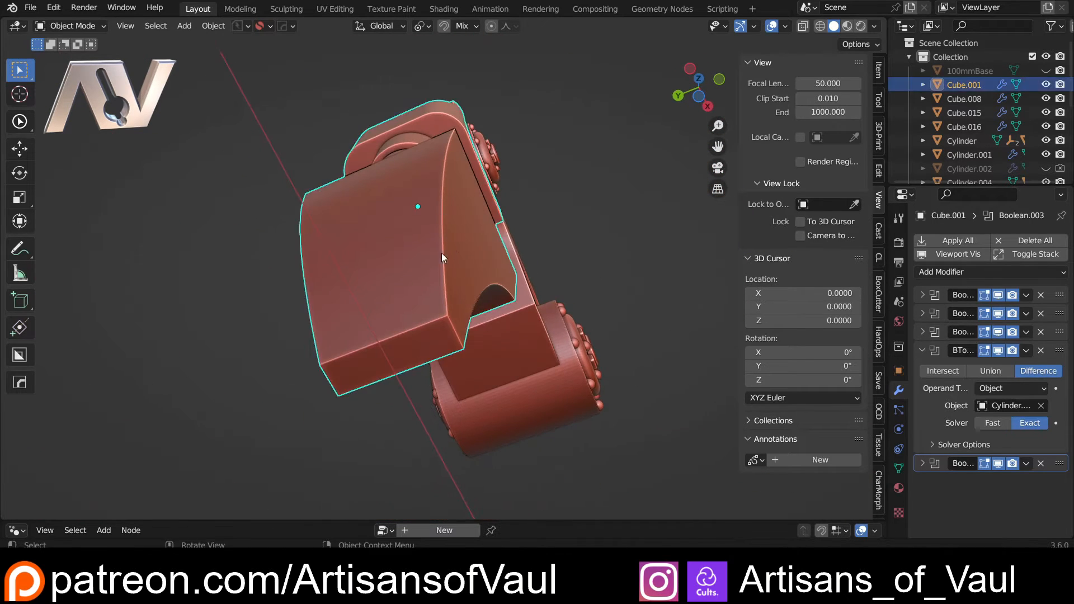
pyautogui.moveTo(441, 252); pyautogui.dragTo(411, 264, button='middle')
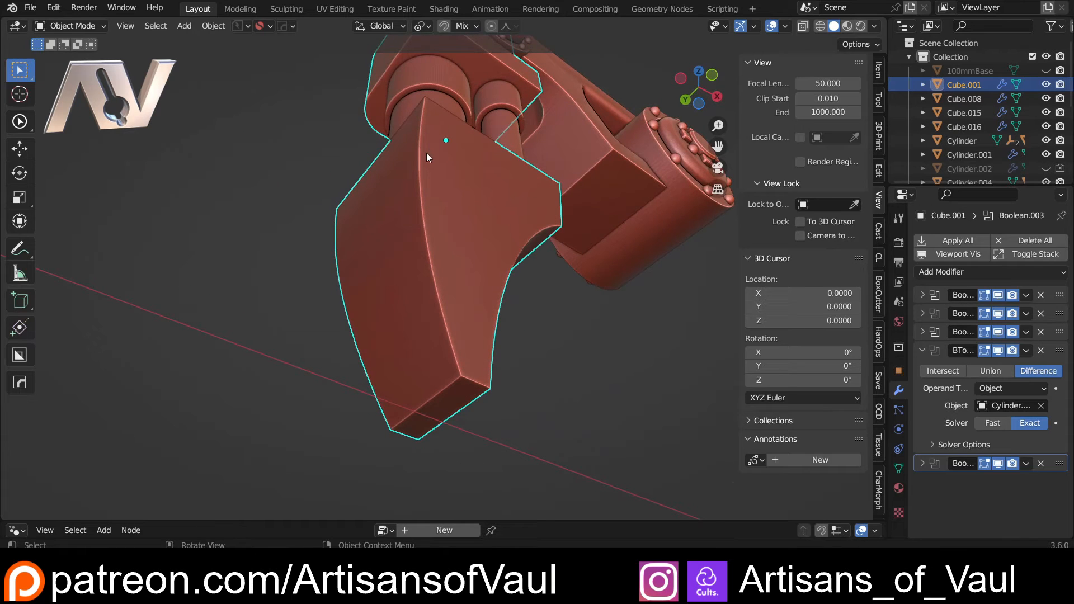
pyautogui.moveTo(427, 156); pyautogui.dragTo(417, 313, button='middle')
# Look over the pistons, hubs and upper bar of the leg, ending in a straight front view.
pyautogui.keyDown('shift'); pyautogui.moveTo(417, 313); pyautogui.dragTo(290, 320, button='middle'); pyautogui.keyUp('shift')
pyautogui.scroll(-3, 302, 324)
pyautogui.click(340, 329)
pyautogui.keyDown('shift'); pyautogui.moveTo(296, 251); pyautogui.dragTo(402, 345, button='middle'); pyautogui.keyUp('shift')
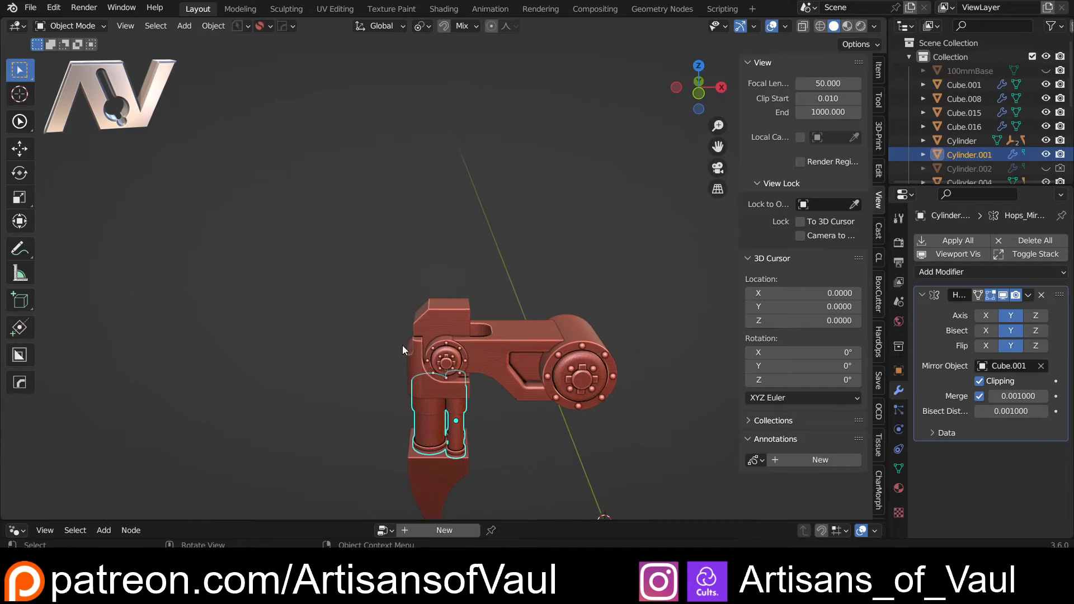
pyautogui.click(476, 317)
pyautogui.scroll(2, 477, 320)
pyautogui.keyDown('shift'); pyautogui.moveTo(503, 311); pyautogui.dragTo(432, 196, button='middle'); pyautogui.keyUp('shift')
pyautogui.click(701, 96)
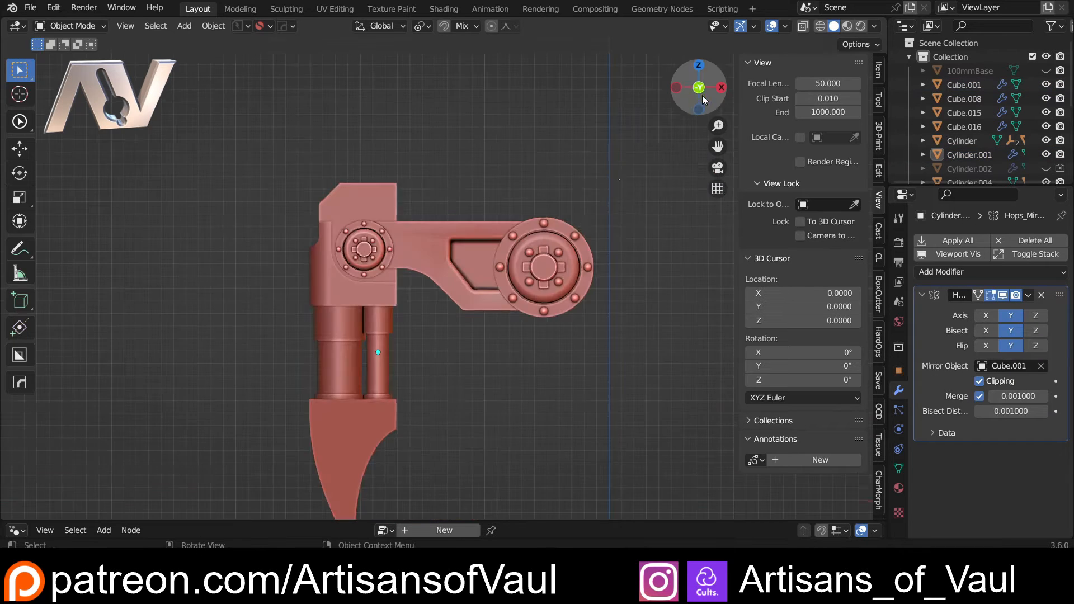
pyautogui.keyDown('shift'); pyautogui.moveTo(610, 142); pyautogui.dragTo(459, 187, button='middle'); pyautogui.keyUp('shift')
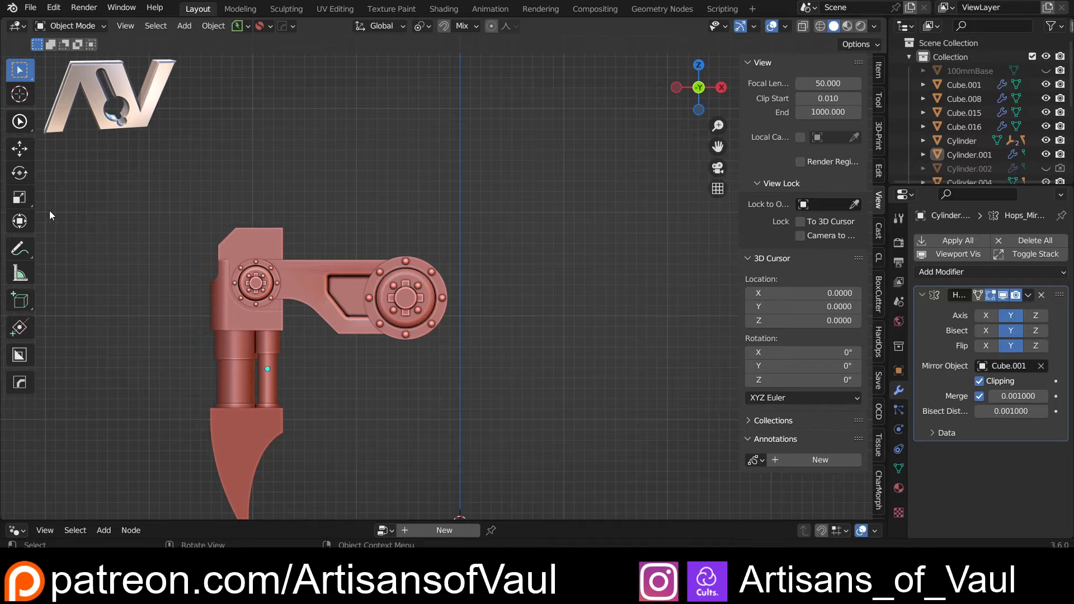
# Sketch an annotation curve rising from the large hub past the centre axis, undo it, and return to the selection tool.
pyautogui.click(22, 249)
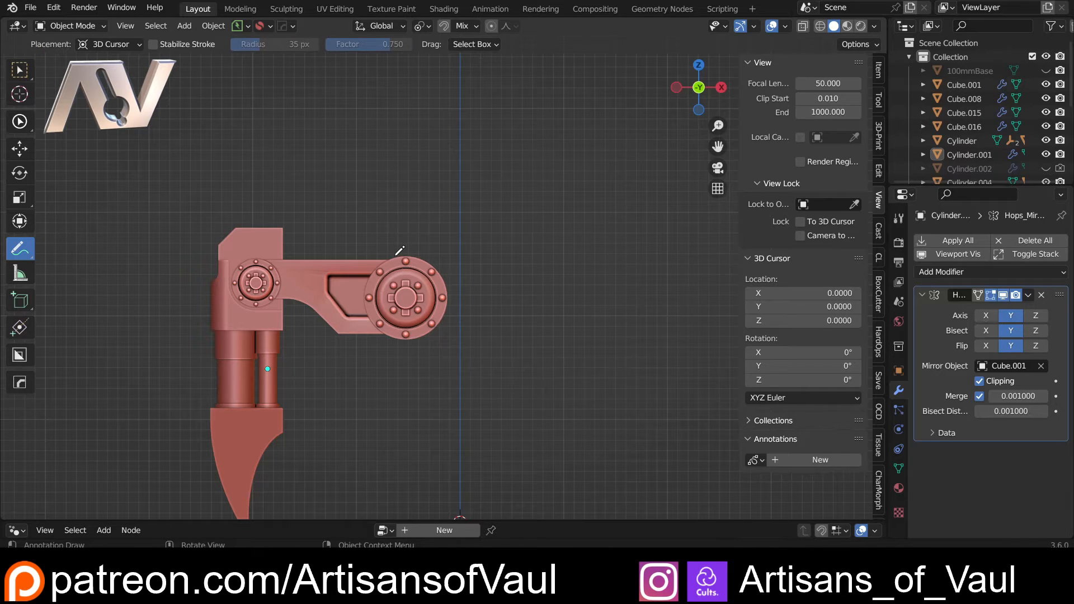
pyautogui.moveTo(396, 255); pyautogui.dragTo(596, 131)
pyautogui.hotkey('ctrl', 'z')
pyautogui.hotkey('ctrl', 'z')
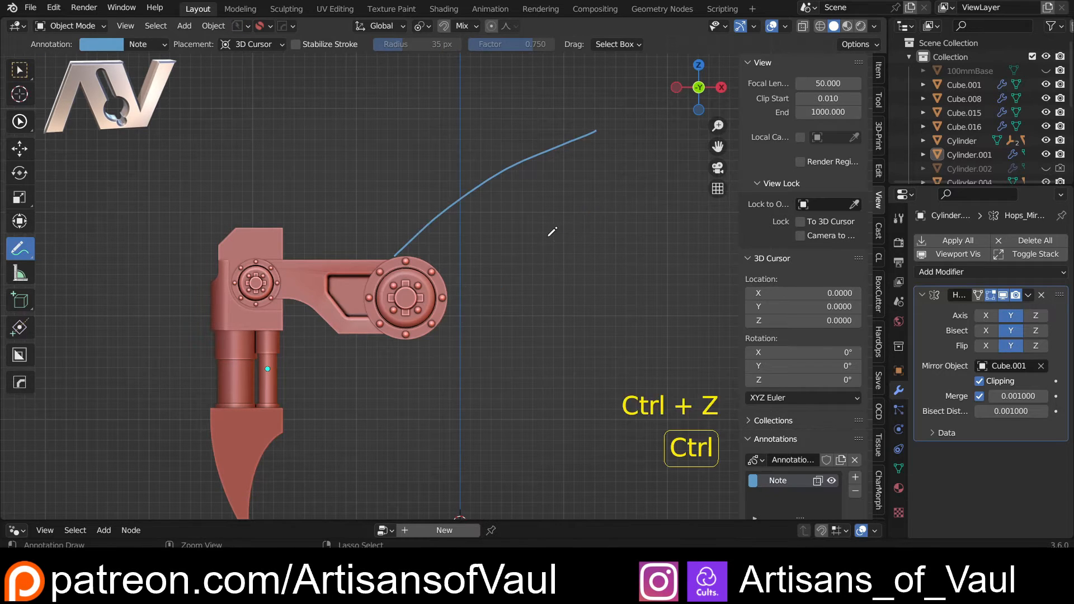
pyautogui.keyDown('shift'); pyautogui.moveTo(549, 232); pyautogui.dragTo(294, 235, button='middle'); pyautogui.keyUp('shift')
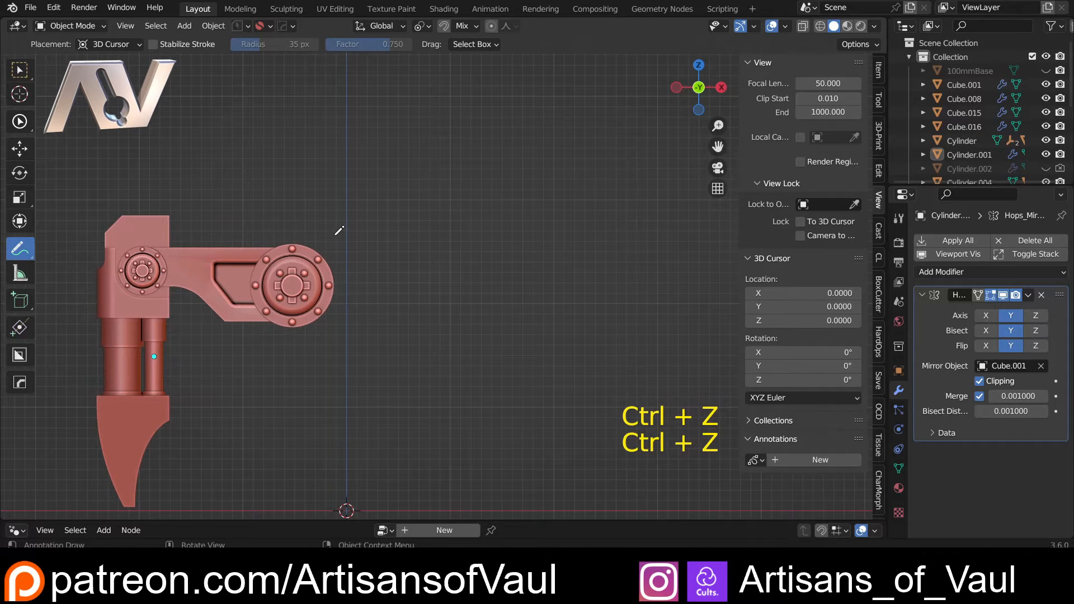
pyautogui.press('Tab')
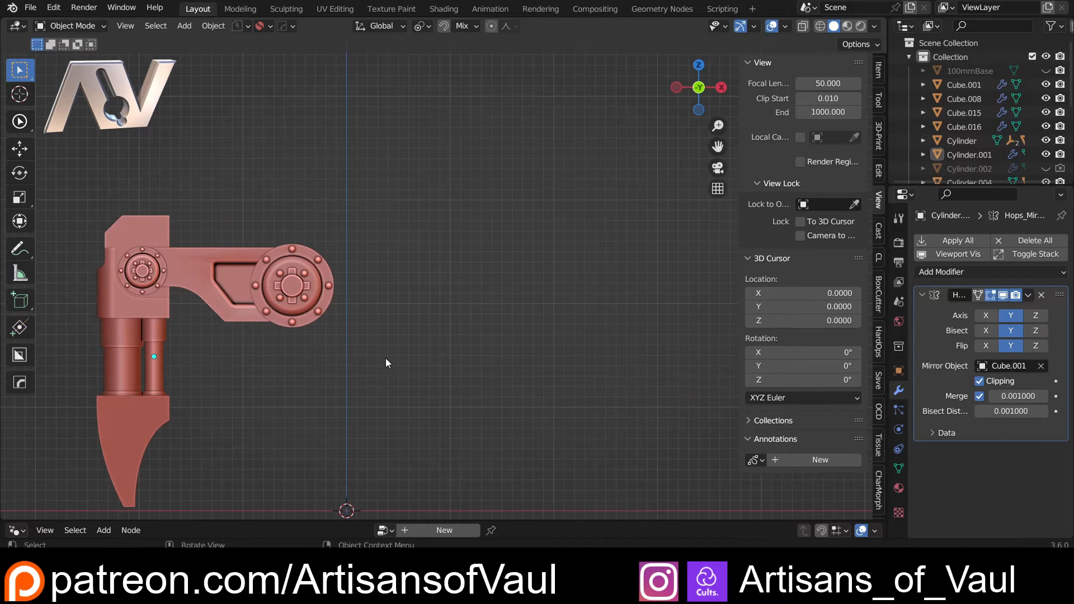
pyautogui.keyDown('shift'); pyautogui.moveTo(360, 327); pyautogui.dragTo(396, 291, button='middle'); pyautogui.keyUp('shift')
pyautogui.hotkey('shift', 'a')
pyautogui.moveTo(412, 273)
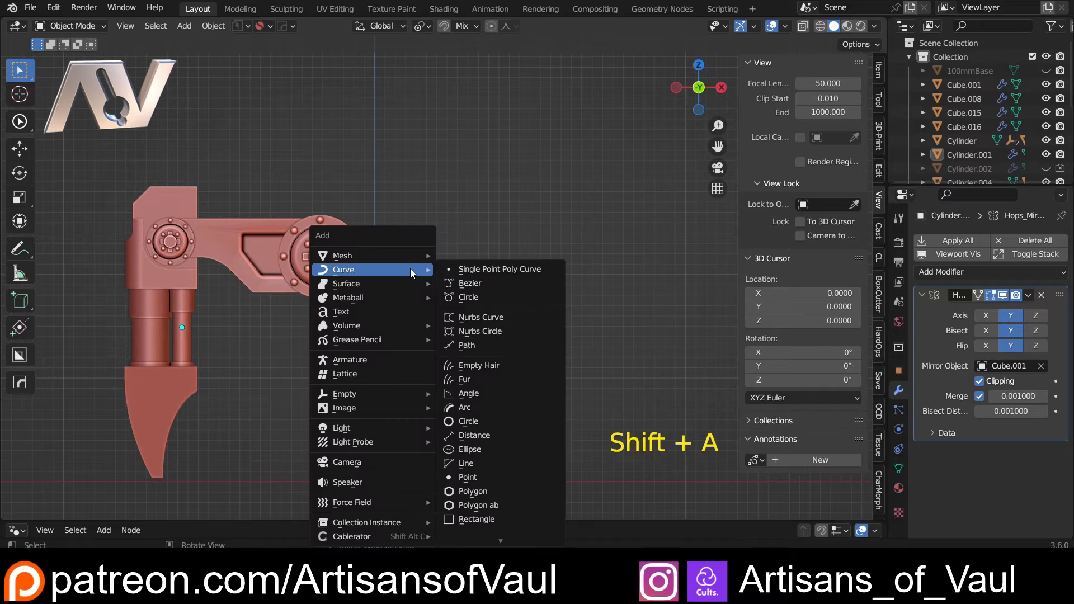
pyautogui.moveTo(410, 254)
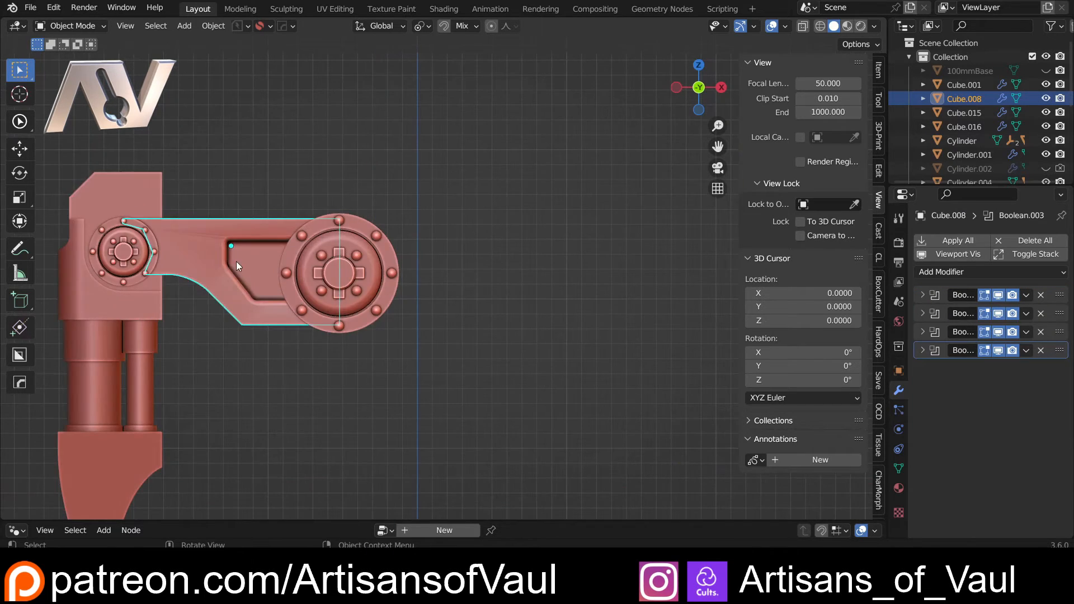
# Duplicate the upper bar and its boolean cutters as unique objects and move the copy about 27 units along X, past the large hub.
pyautogui.scroll(-3, 327, 279)
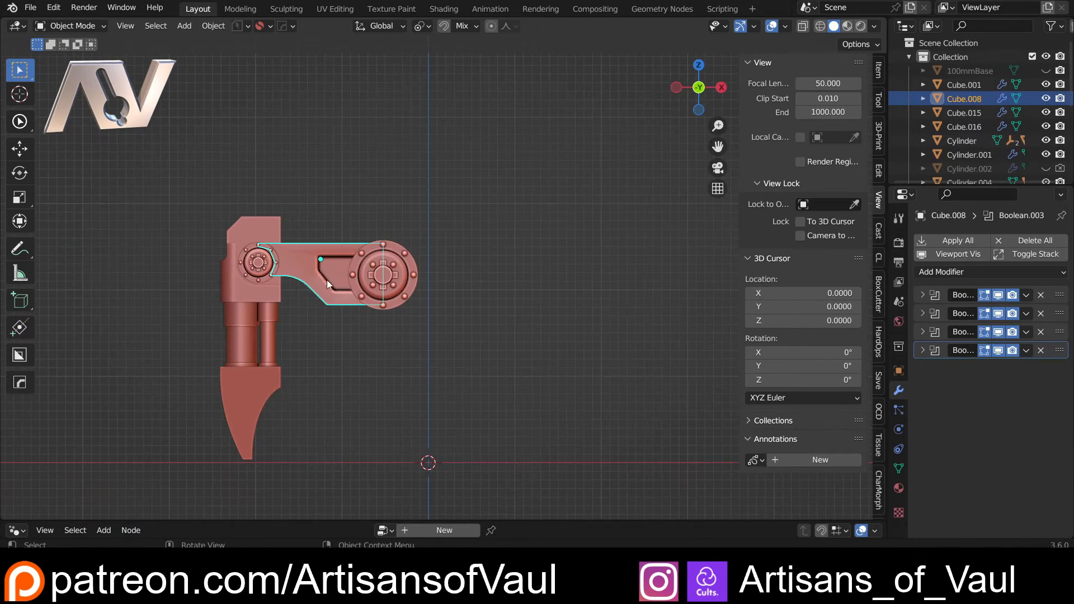
pyautogui.scroll(3, 313, 263)
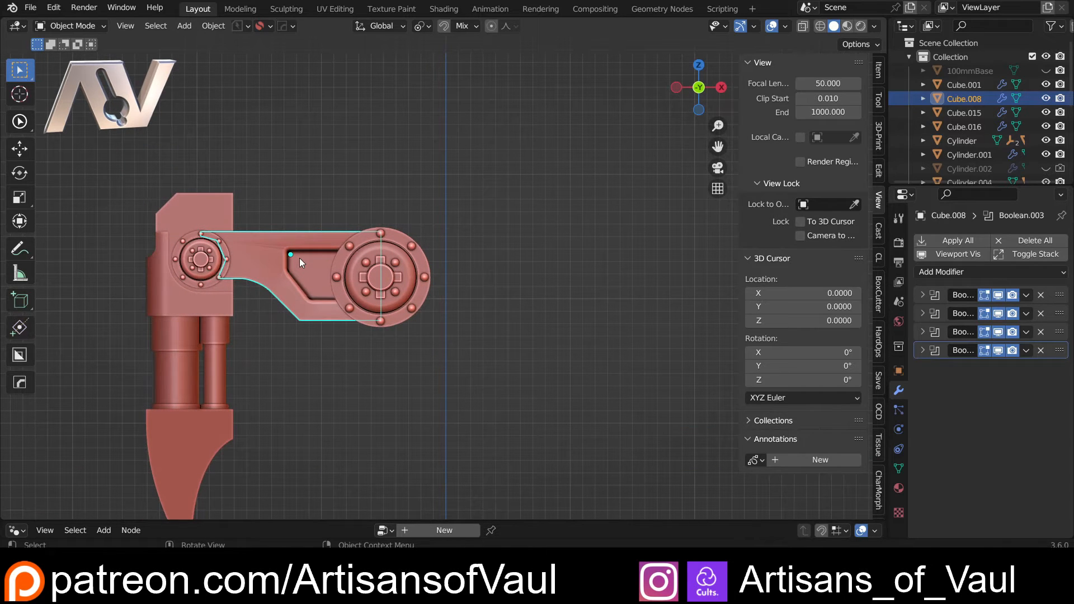
pyautogui.press('q')
pyautogui.moveTo(291, 291)
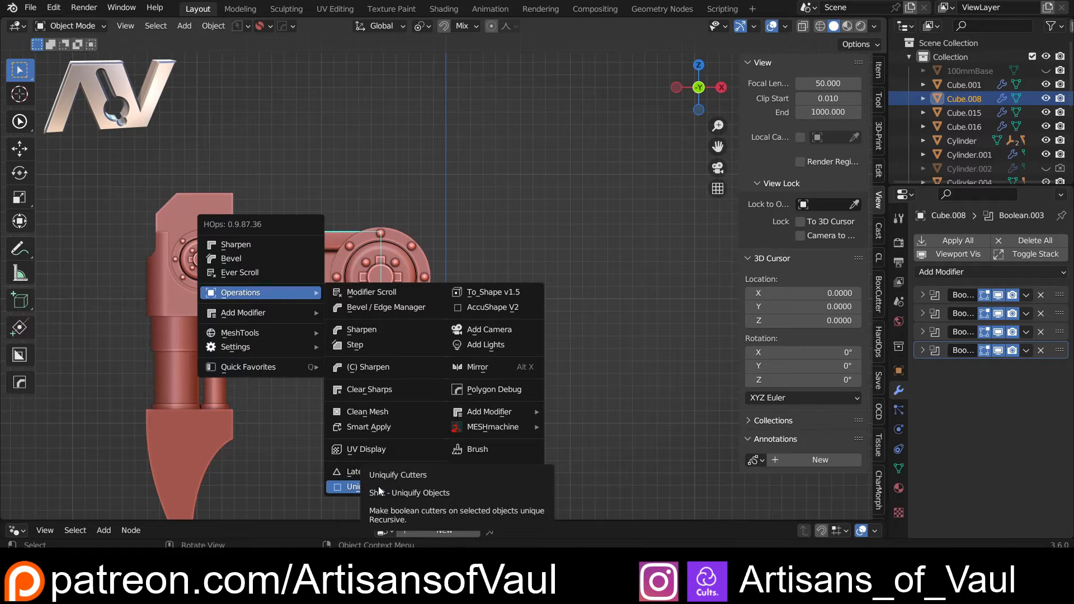
pyautogui.press('shift')
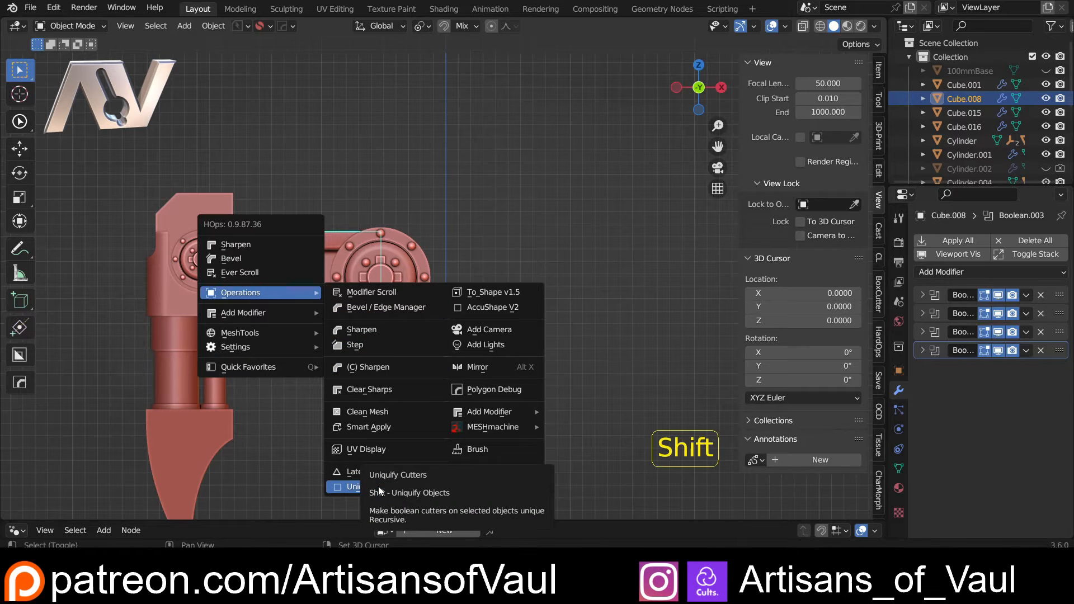
pyautogui.keyDown('shift'); pyautogui.click(378, 486); pyautogui.keyUp('shift')
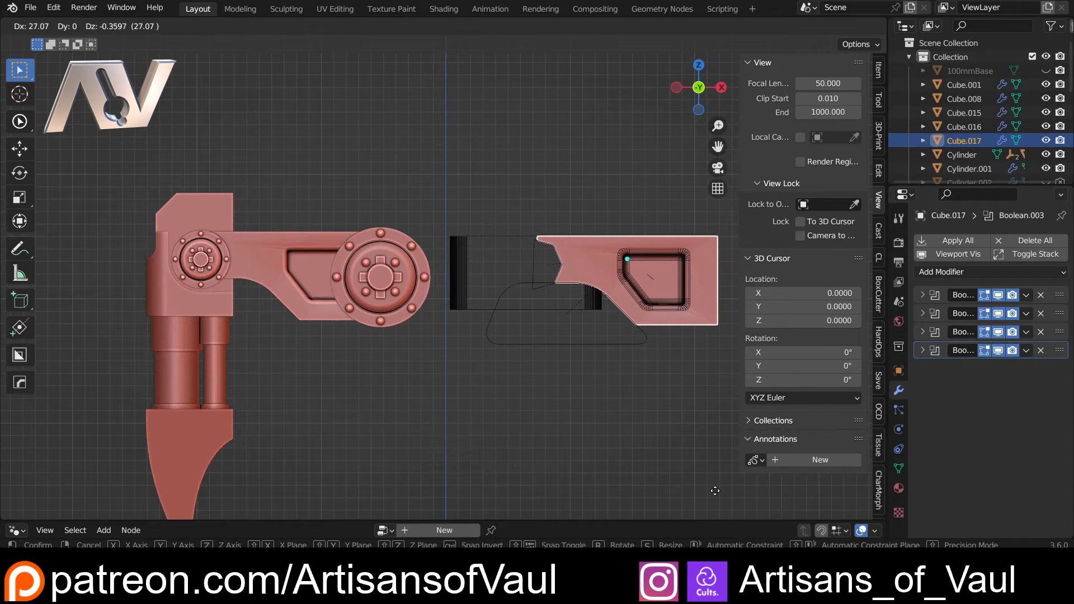
pyautogui.press('x')
pyautogui.click(547, 387)
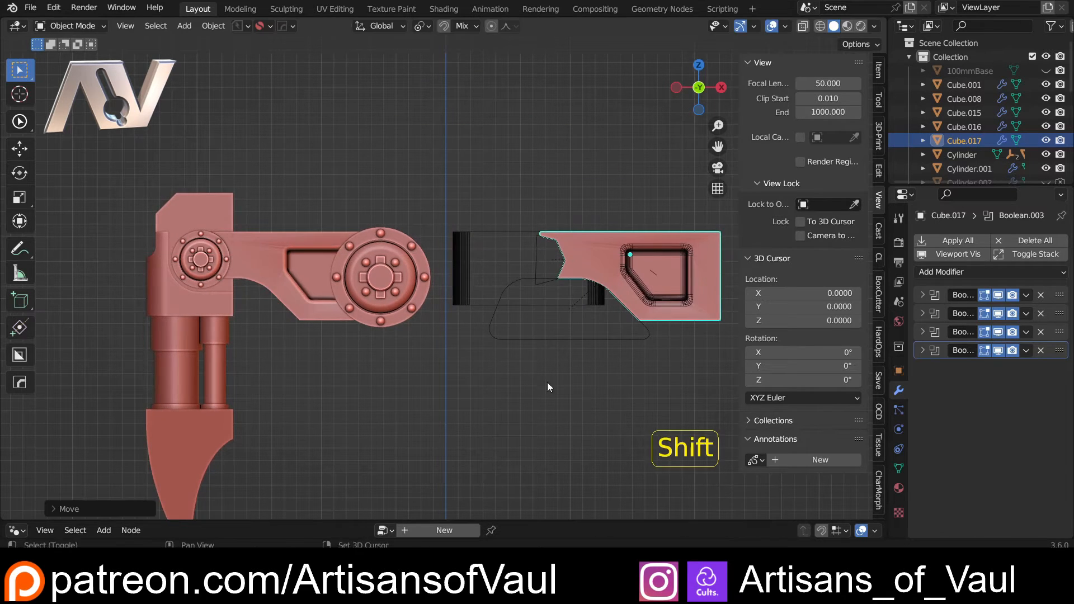
# Delete the notch cutter and the slot cutter at the copied bar's narrow end, and return to the front view.
pyautogui.keyDown('shift'); pyautogui.moveTo(547, 387); pyautogui.dragTo(374, 306, button='middle'); pyautogui.keyUp('shift')
pyautogui.click(403, 252)
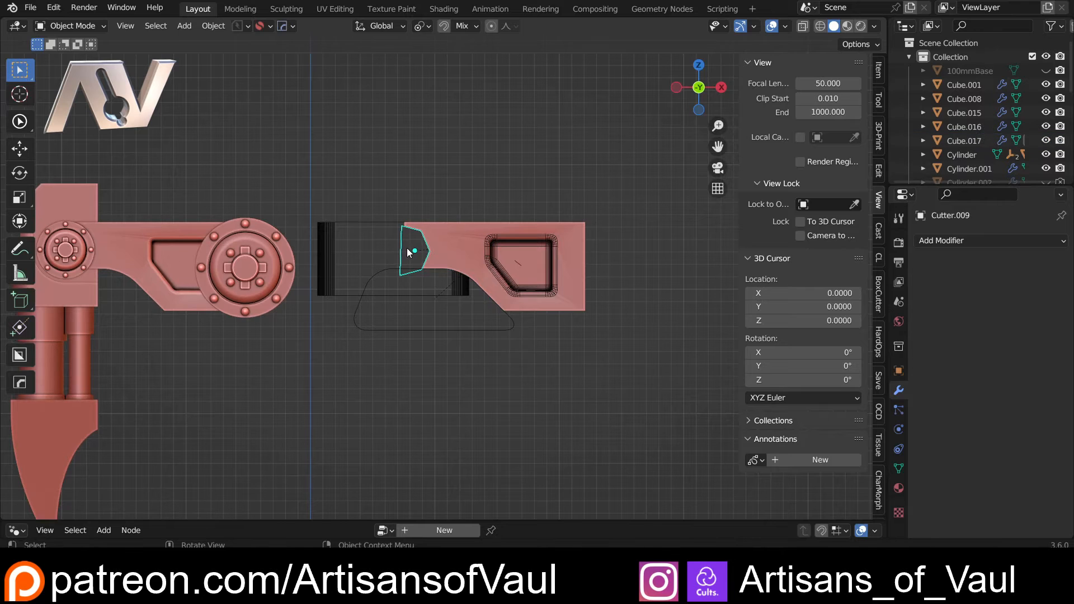
pyautogui.press('Delete')
pyautogui.moveTo(408, 247); pyautogui.dragTo(384, 221, button='middle')
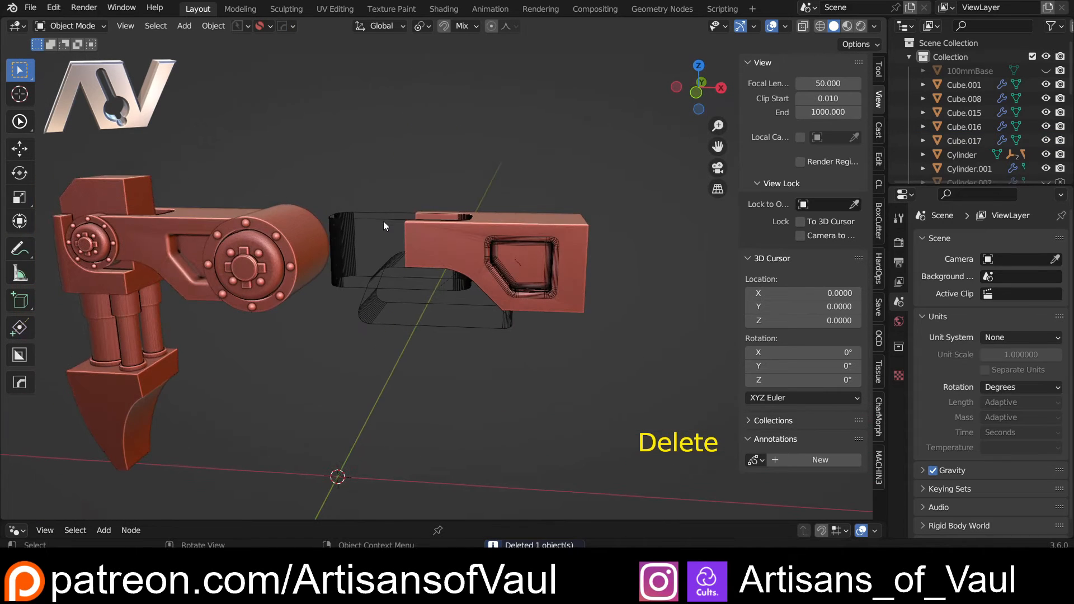
pyautogui.click(382, 218)
pyautogui.press('Delete')
pyautogui.click(696, 92)
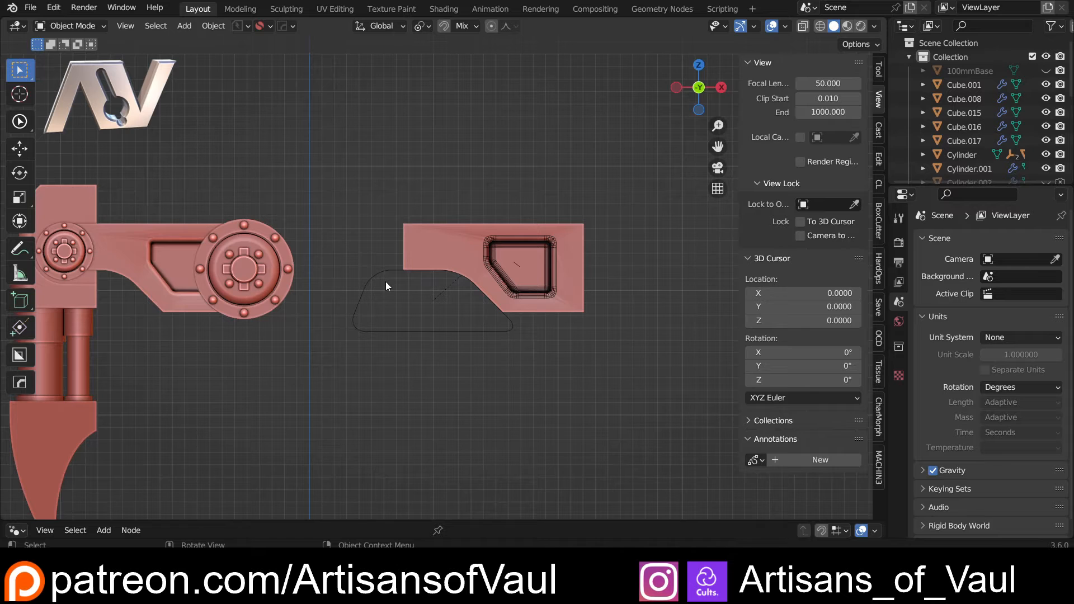
# Try to lower the upper vertices of the copied bar's curved cutter about 1 unit along Z, and undo the move.
pyautogui.keyDown('shift'); pyautogui.moveTo(397, 280); pyautogui.dragTo(329, 281, button='middle'); pyautogui.keyUp('shift')
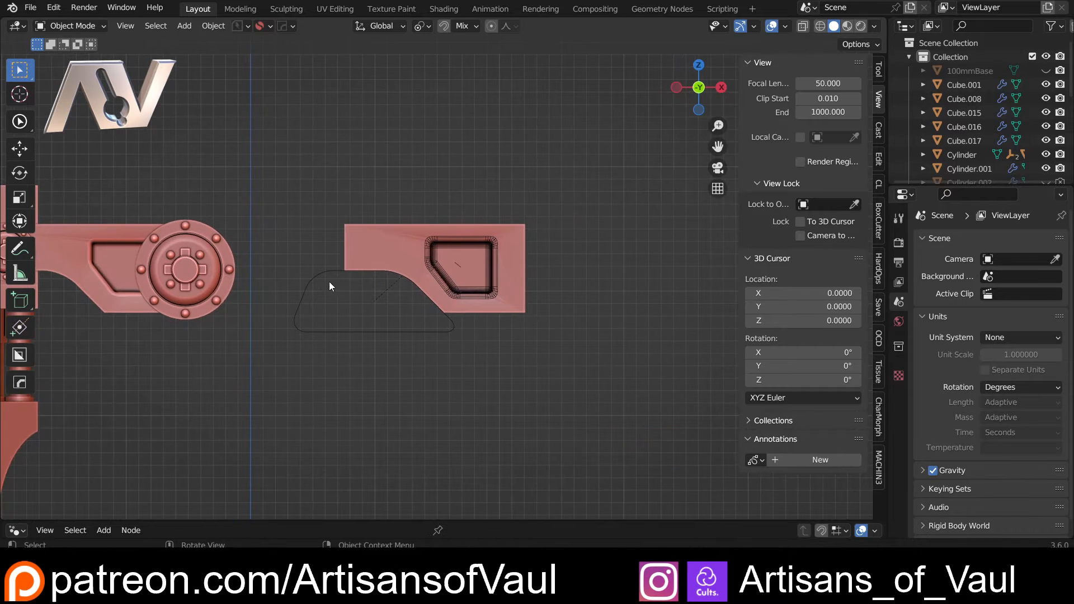
pyautogui.click(314, 283)
pyautogui.press('h')
pyautogui.press('Tab')
pyautogui.click(235, 285)
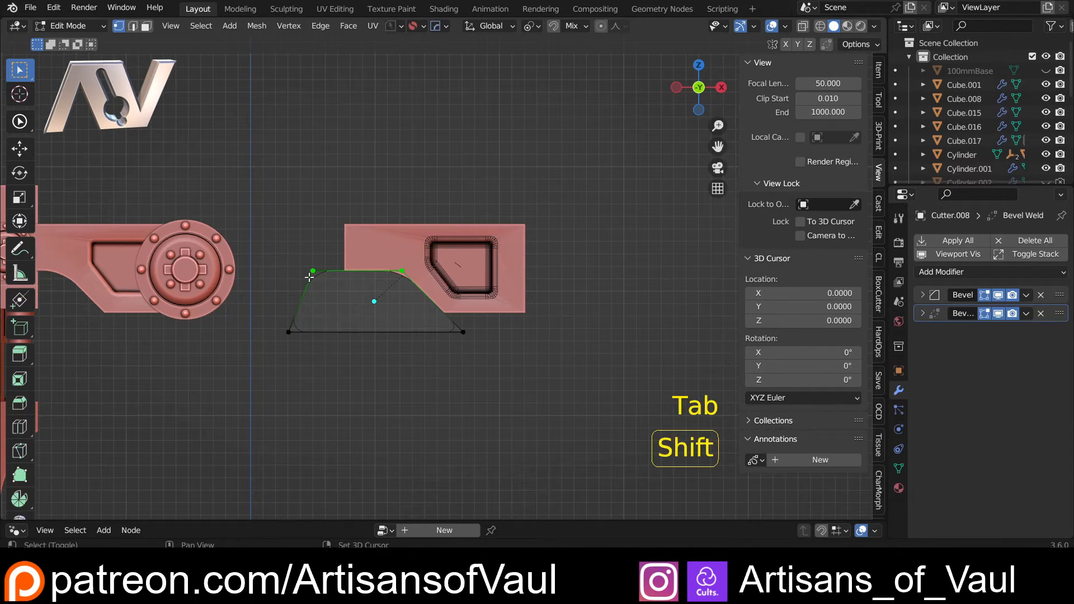
pyautogui.hotkey('shift', 'z')
pyautogui.hotkey('shift', 'z')
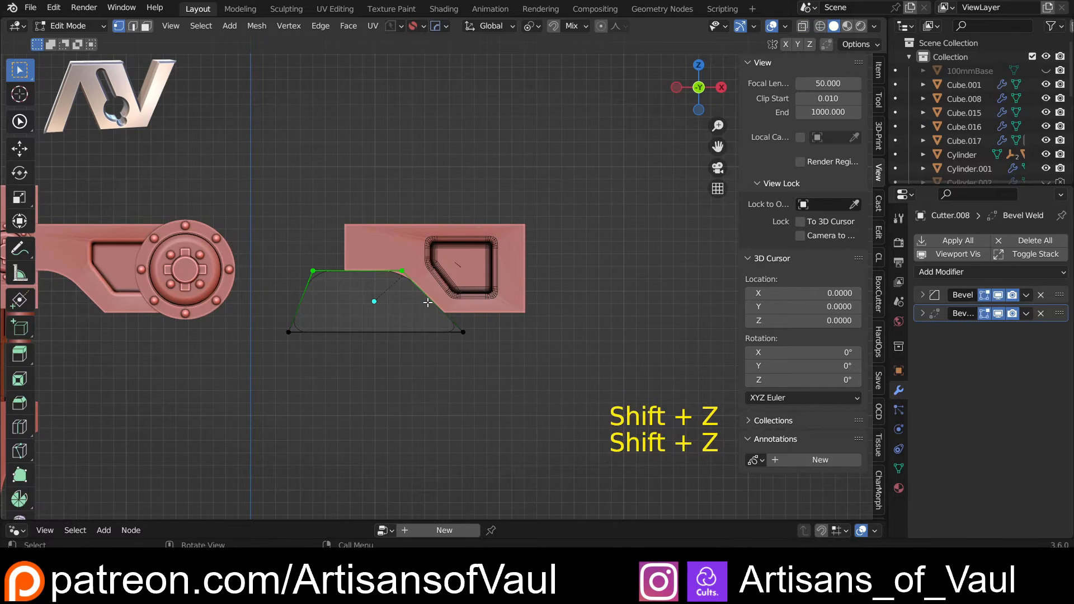
pyautogui.press('h')
pyautogui.hotkey('ctrl', 'z')
pyautogui.press('g')
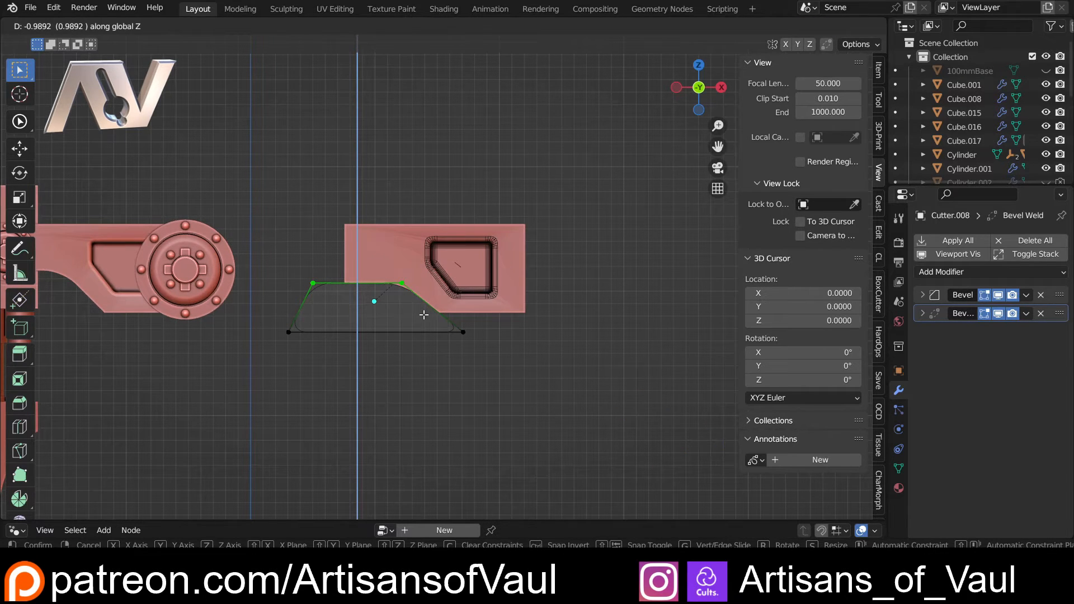
pyautogui.click(423, 315)
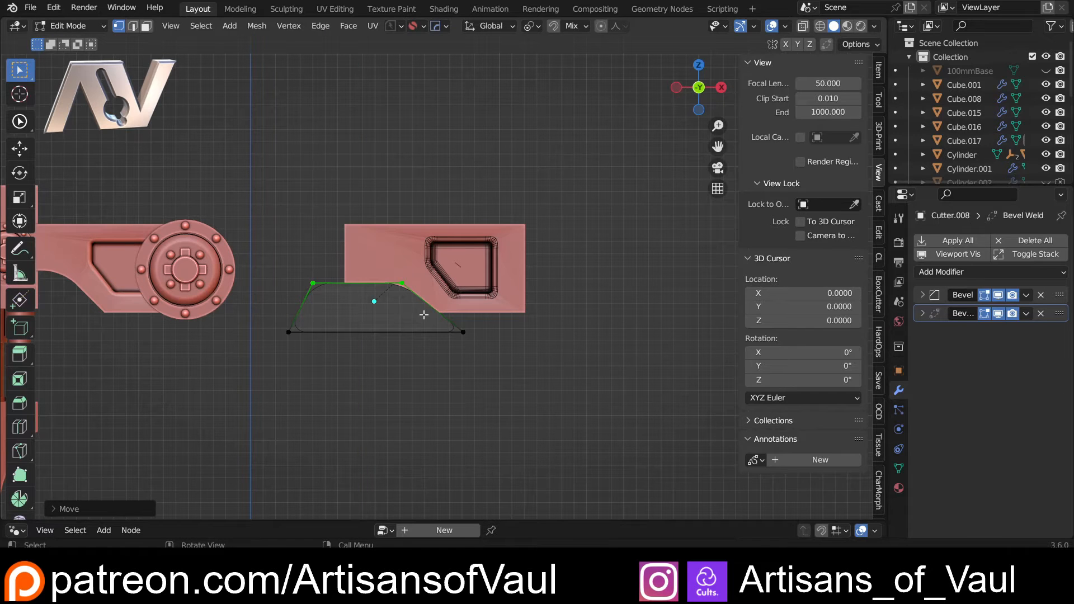
pyautogui.hotkey('ctrl', 'z')
pyautogui.hotkey('ctrl', 'z')
pyautogui.press('Tab')
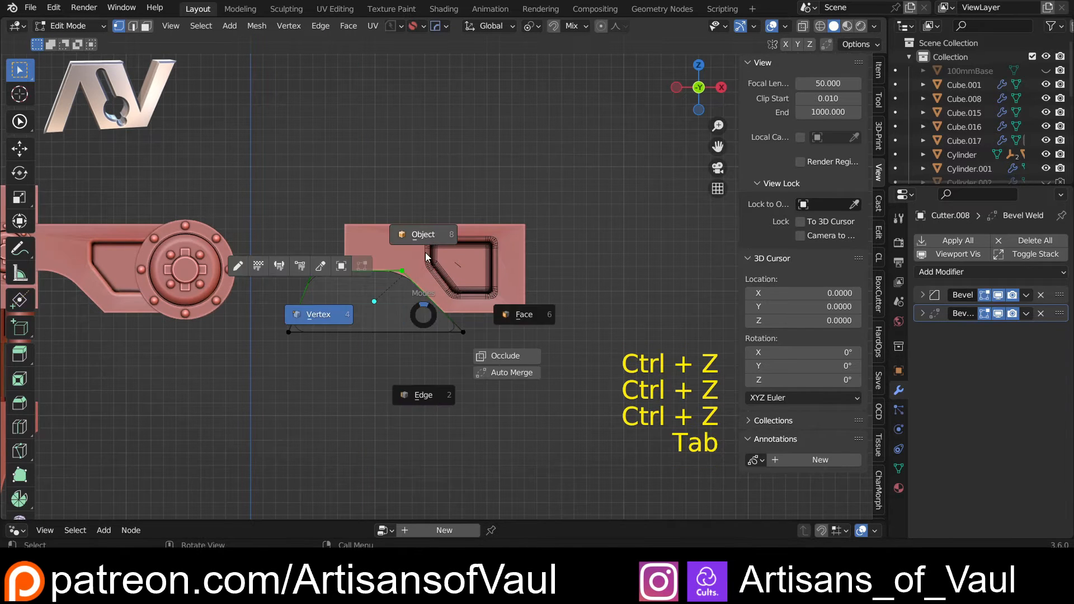
# Rotate the copied bar with its cutters 180° in the front view so the curved cutout faces upward.
pyautogui.click(429, 252)
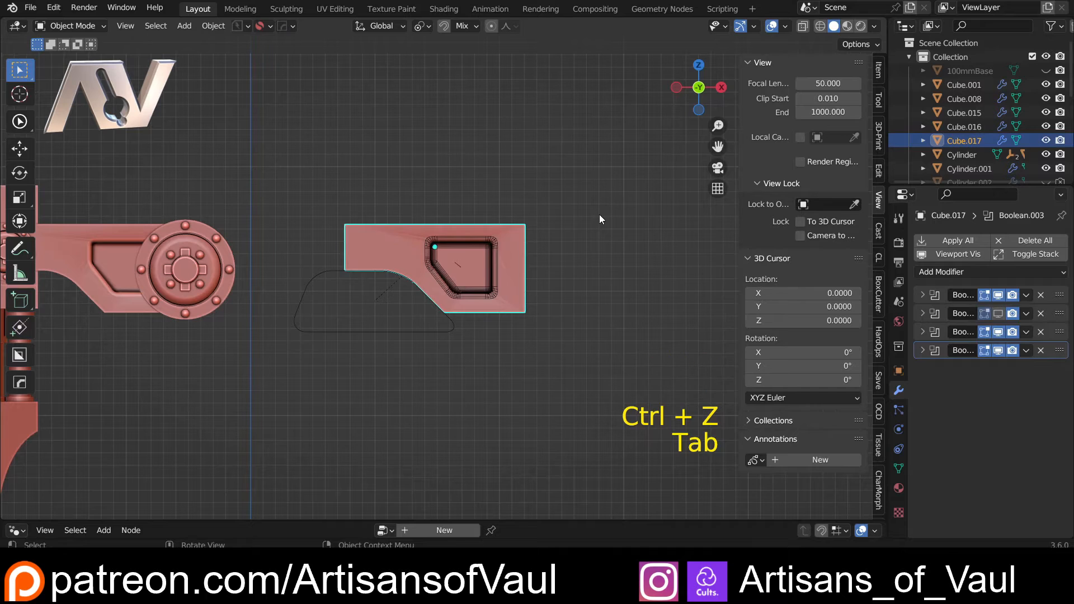
pyautogui.press('r')
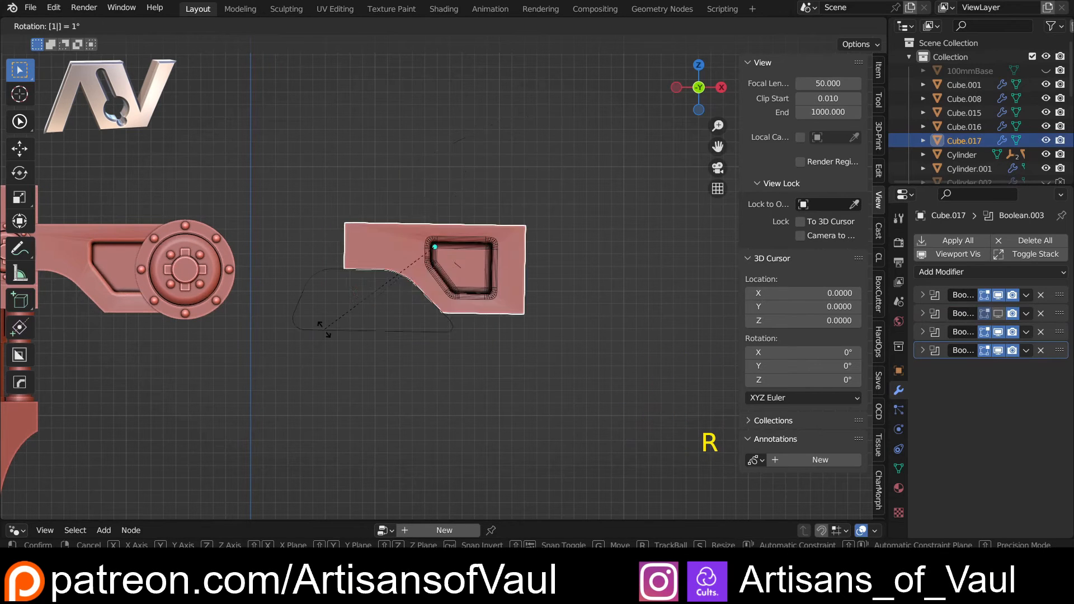
pyautogui.click(326, 334)
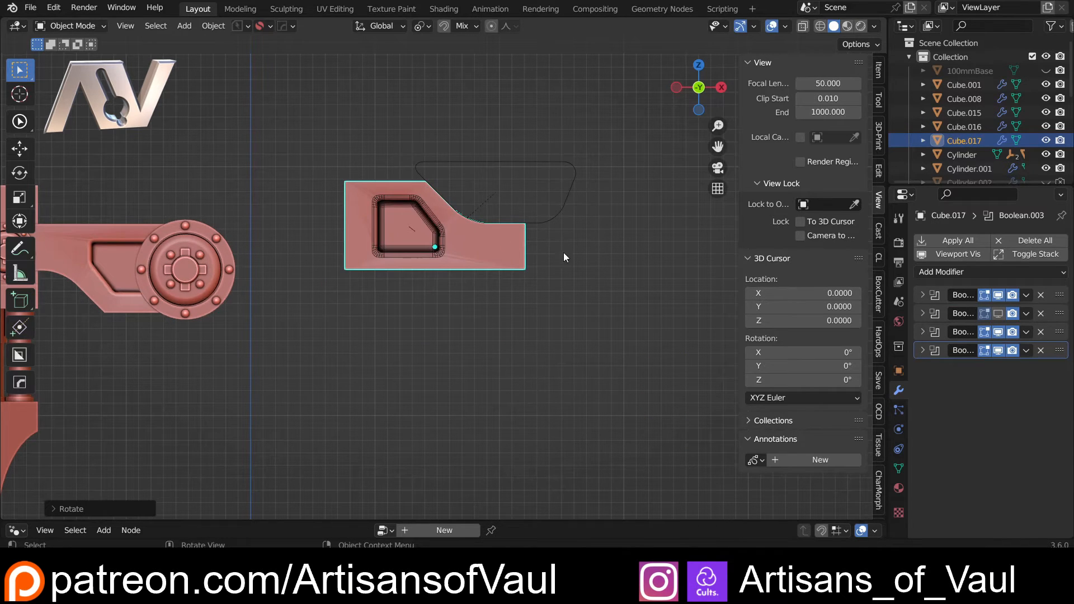
# Try to tilt the flipped bar freely into a diagonal pose, and undo the rotation.
pyautogui.press('r')
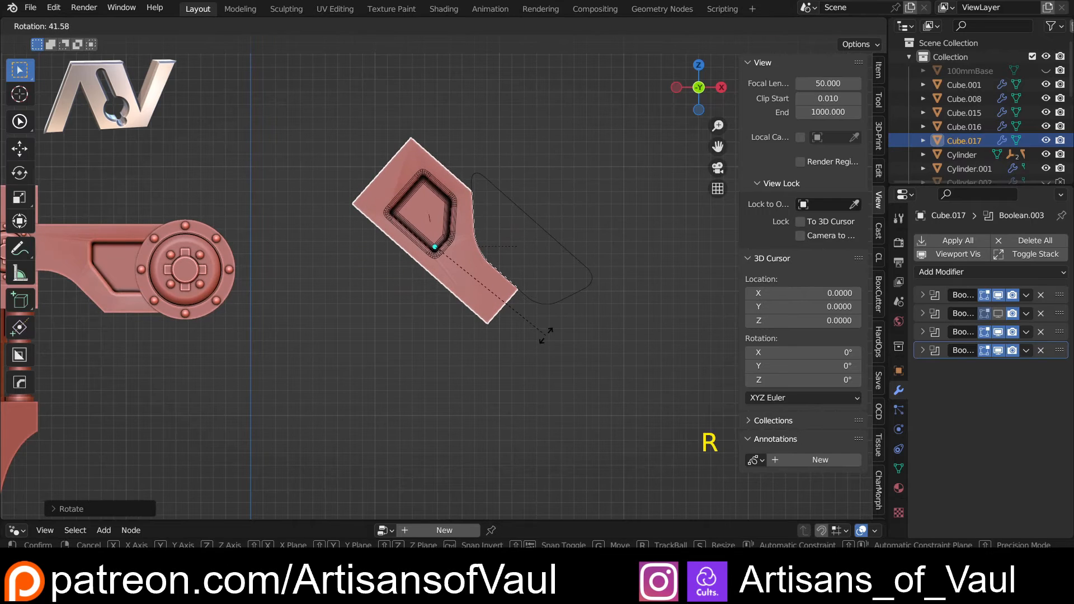
pyautogui.click(553, 365)
pyautogui.hotkey('ctrl', 'z')
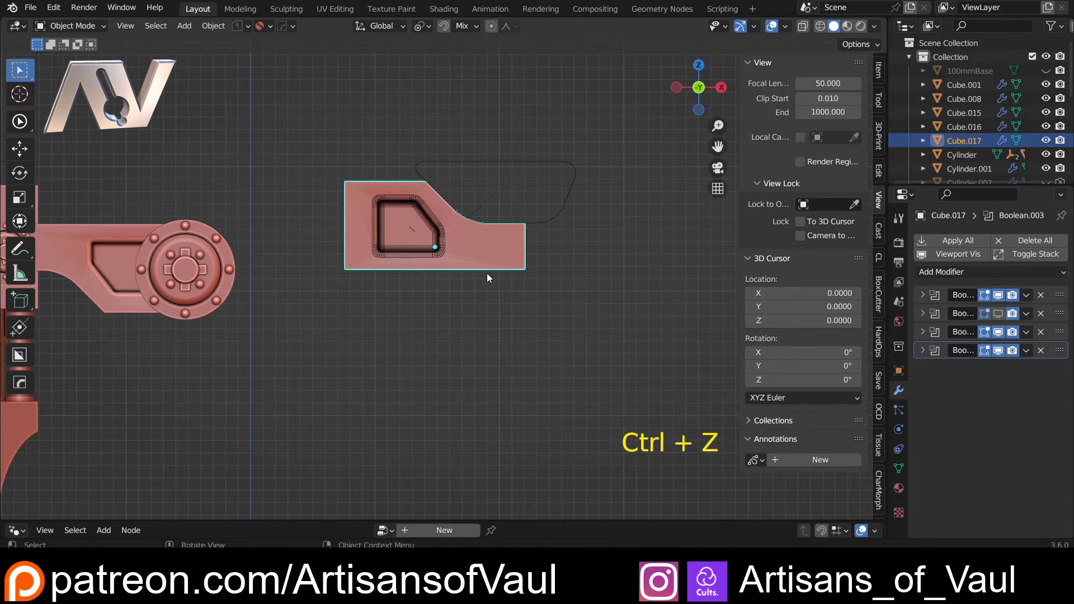
# Raise the curved cutter's two lower vertices about 1 unit and shift them outward slightly so the bar's narrow end becomes thicker.
pyautogui.keyDown('shift'); pyautogui.moveTo(486, 273); pyautogui.dragTo(413, 285, button='middle'); pyautogui.keyUp('shift')
pyautogui.scroll(1, 358, 338)
pyautogui.keyDown('shift'); pyautogui.moveTo(449, 325); pyautogui.dragTo(337, 322, button='middle'); pyautogui.keyUp('shift')
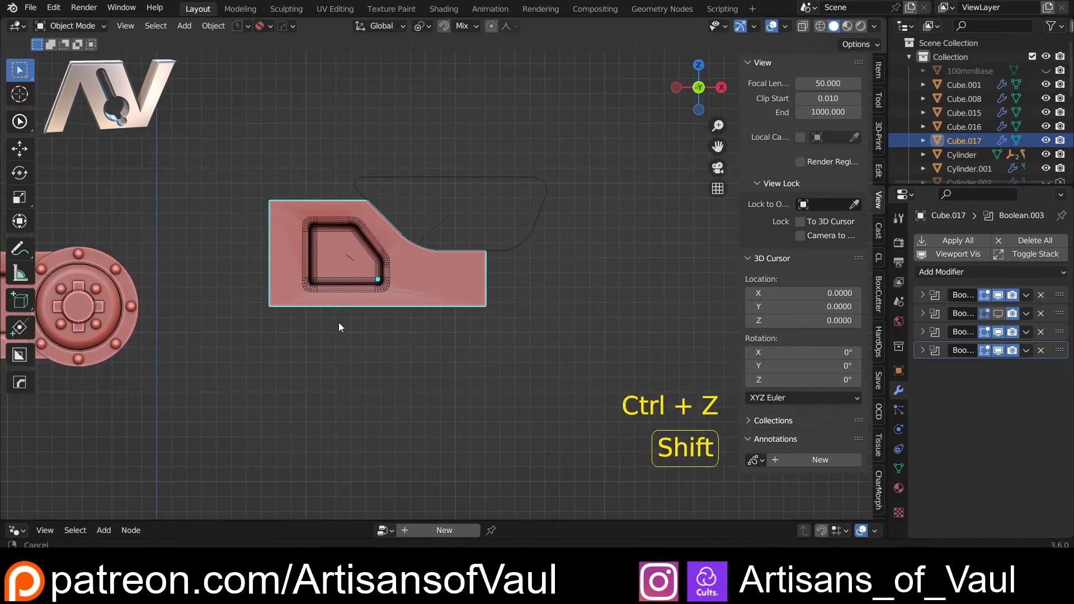
pyautogui.keyDown('shift'); pyautogui.moveTo(338, 322); pyautogui.dragTo(331, 323, button='middle'); pyautogui.keyUp('shift')
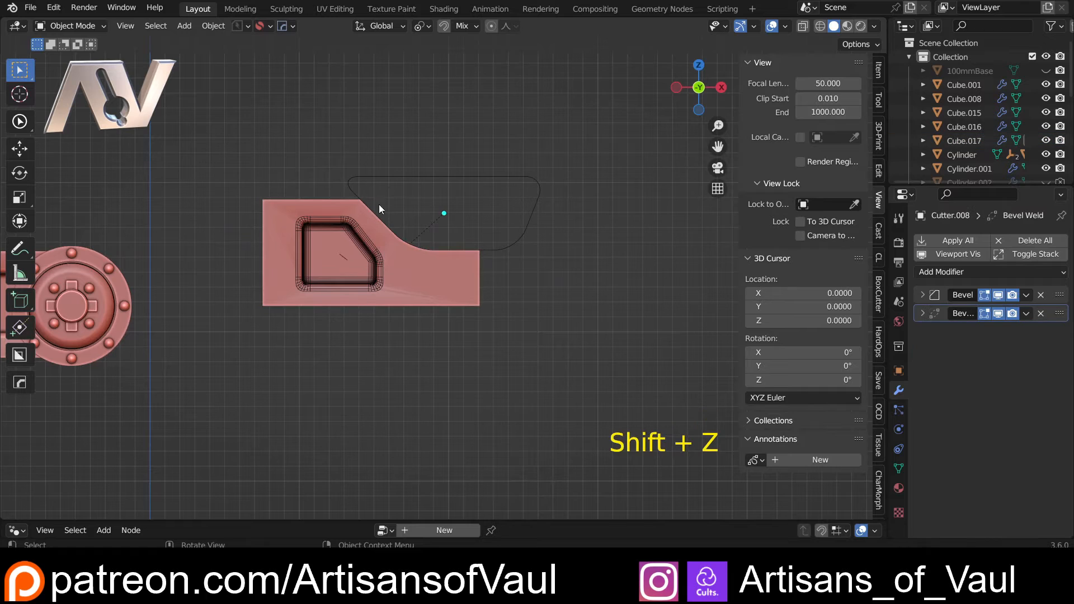
pyautogui.click(391, 180)
pyautogui.press('Tab')
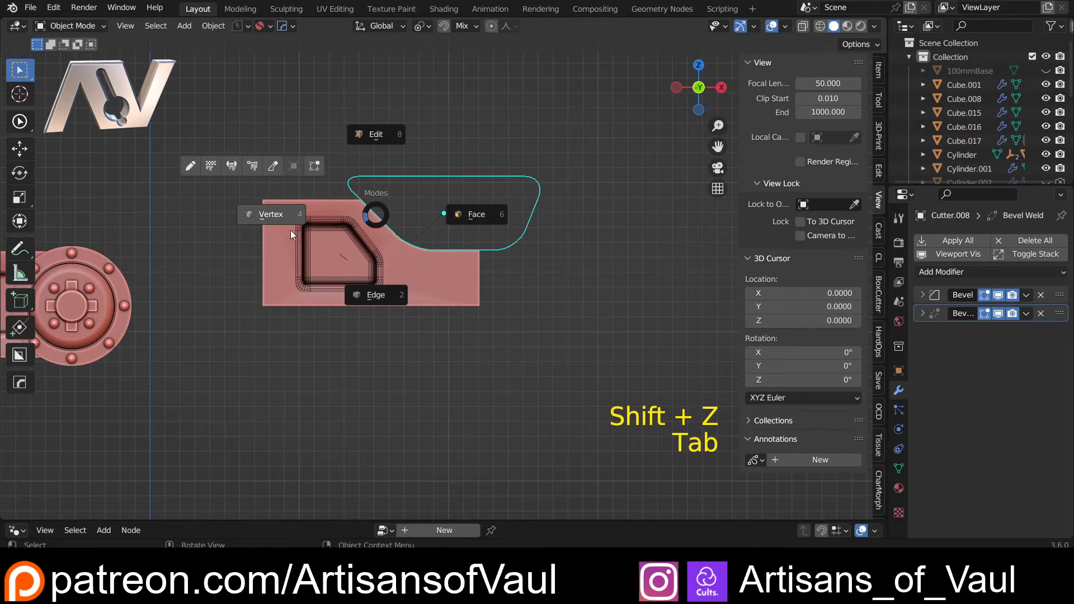
pyautogui.moveTo(367, 228); pyautogui.dragTo(554, 280)
pyautogui.press('g')
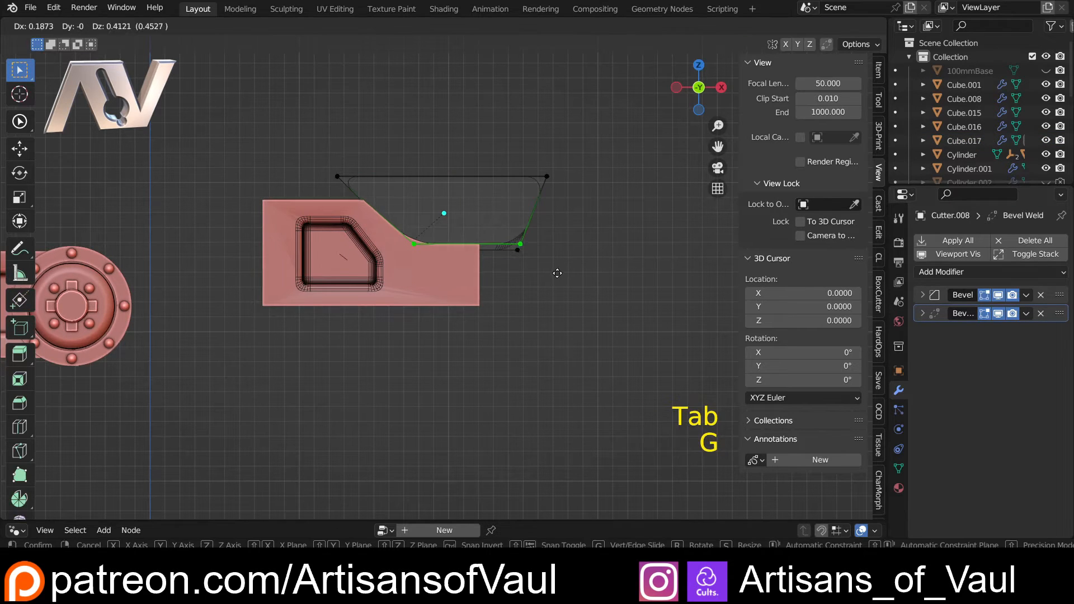
pyautogui.rightClick(518, 268)
pyautogui.hotkey('shift', 'z')
pyautogui.hotkey('shift', 'z')
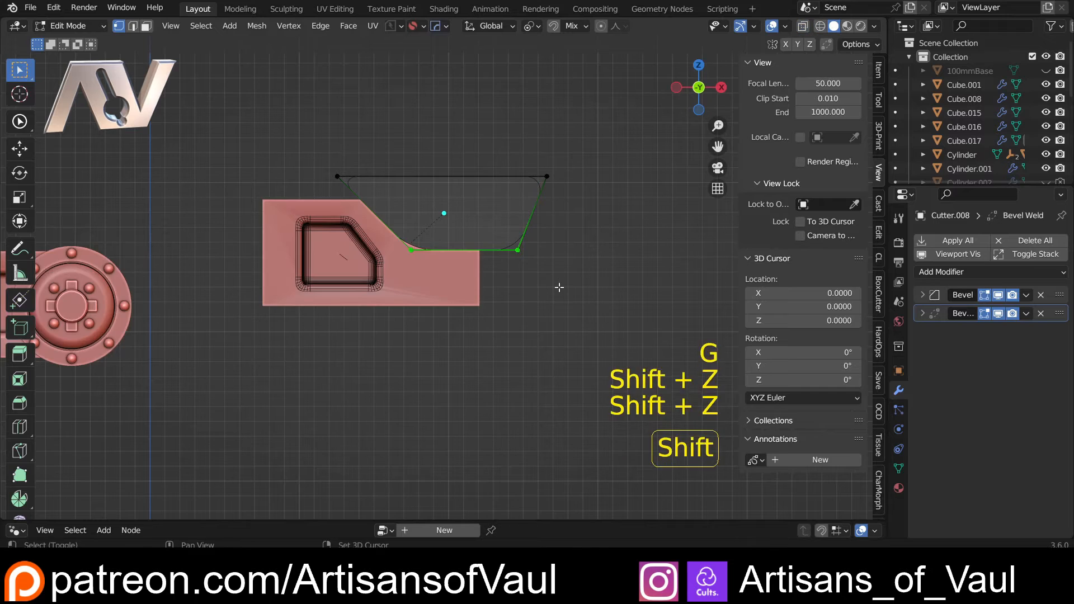
pyautogui.press('g')
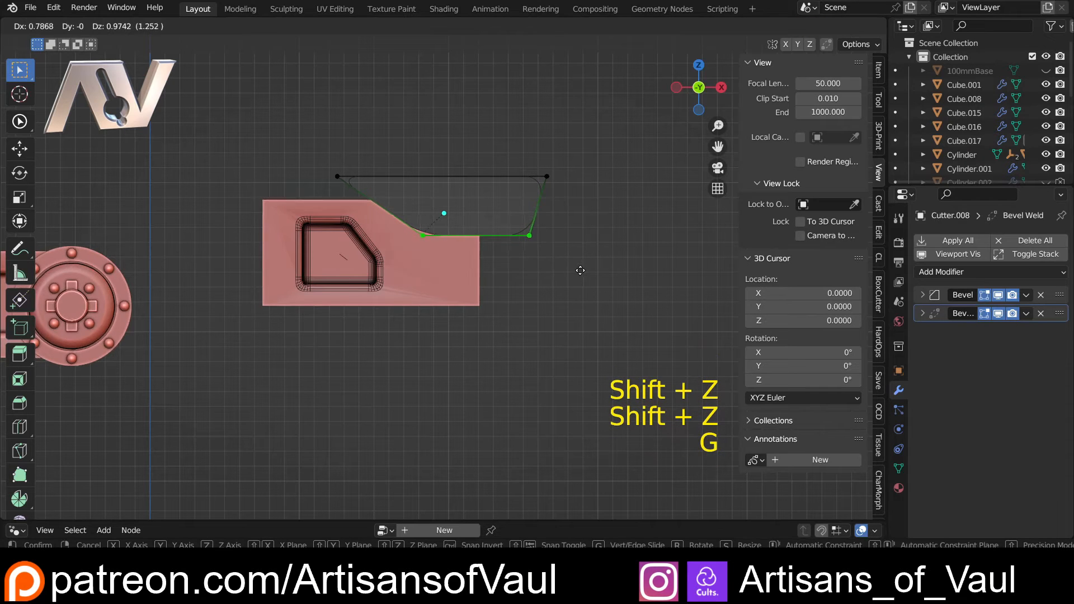
pyautogui.click(580, 267)
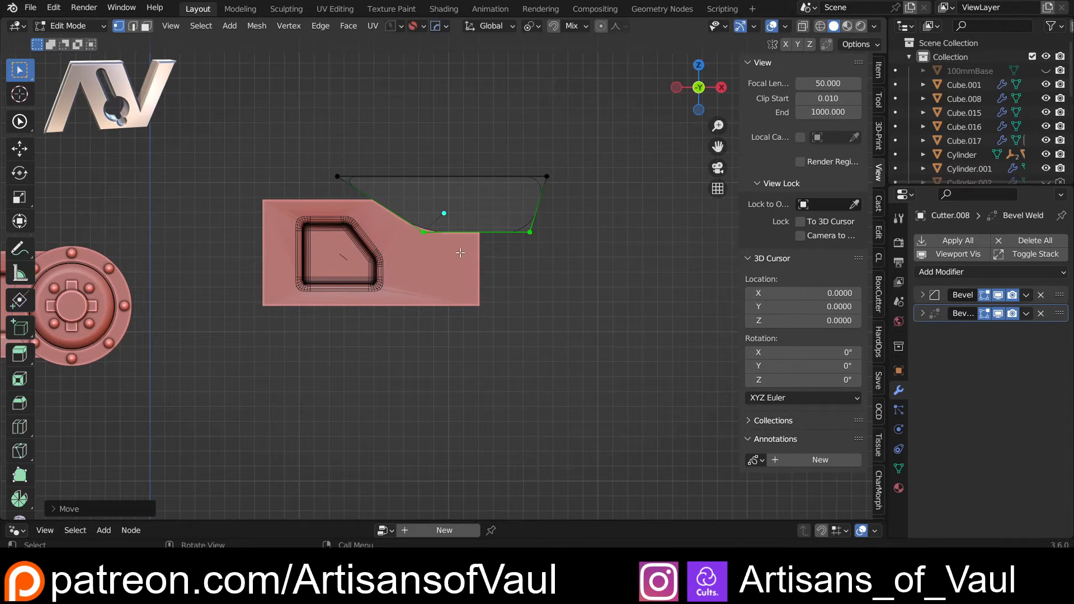
pyautogui.keyDown('shift'); pyautogui.moveTo(490, 249); pyautogui.dragTo(535, 245, button='middle'); pyautogui.keyUp('shift')
# Lengthen the pocket cutter by moving its vertices on the narrow-end side about 2 units along X, and return to Object Mode.
pyautogui.press('Tab')
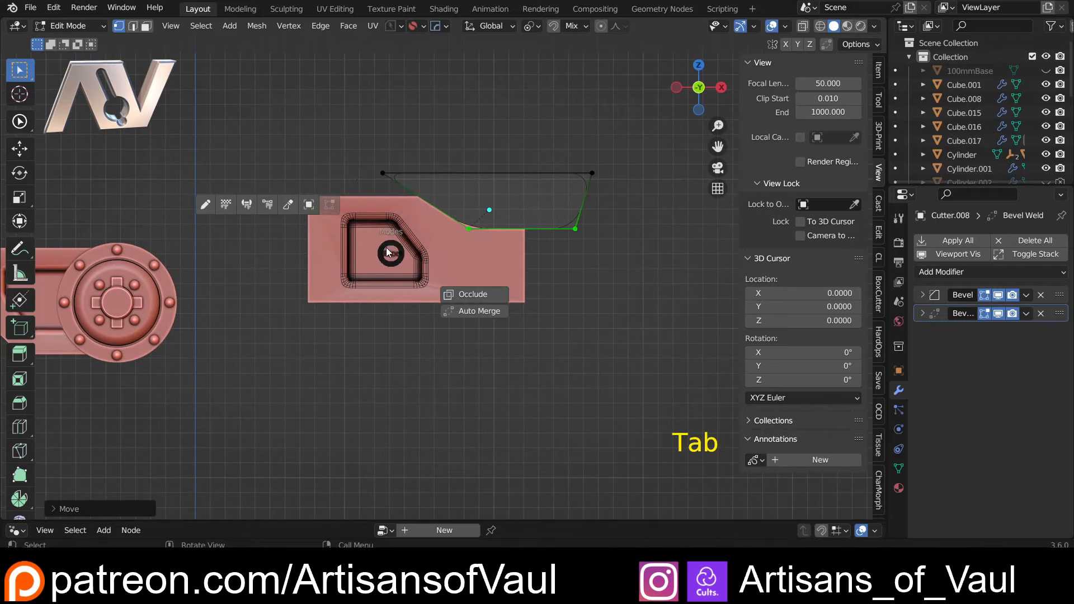
pyautogui.click(376, 230)
pyautogui.click(394, 227)
pyautogui.keyDown('shift'); pyautogui.moveTo(429, 255); pyautogui.dragTo(407, 255, button='middle'); pyautogui.keyUp('shift')
pyautogui.press('Tab')
pyautogui.hotkey('shift', 'z')
pyautogui.hotkey('shift', 'z')
pyautogui.keyDown('shift'); pyautogui.moveTo(428, 296); pyautogui.dragTo(409, 299, button='middle'); pyautogui.keyUp('shift')
pyautogui.press('g')
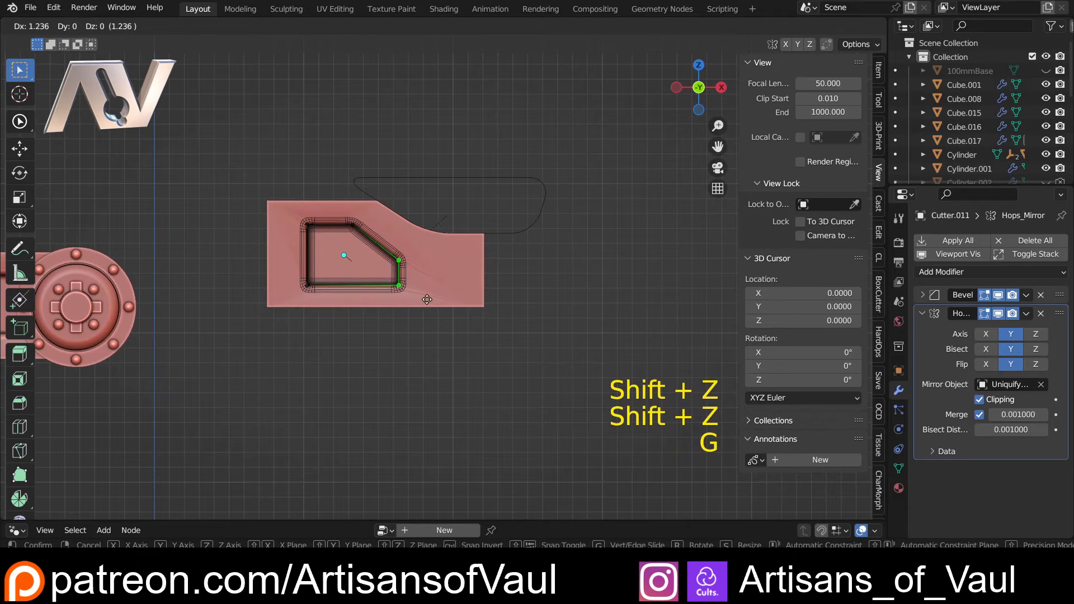
pyautogui.click(437, 299)
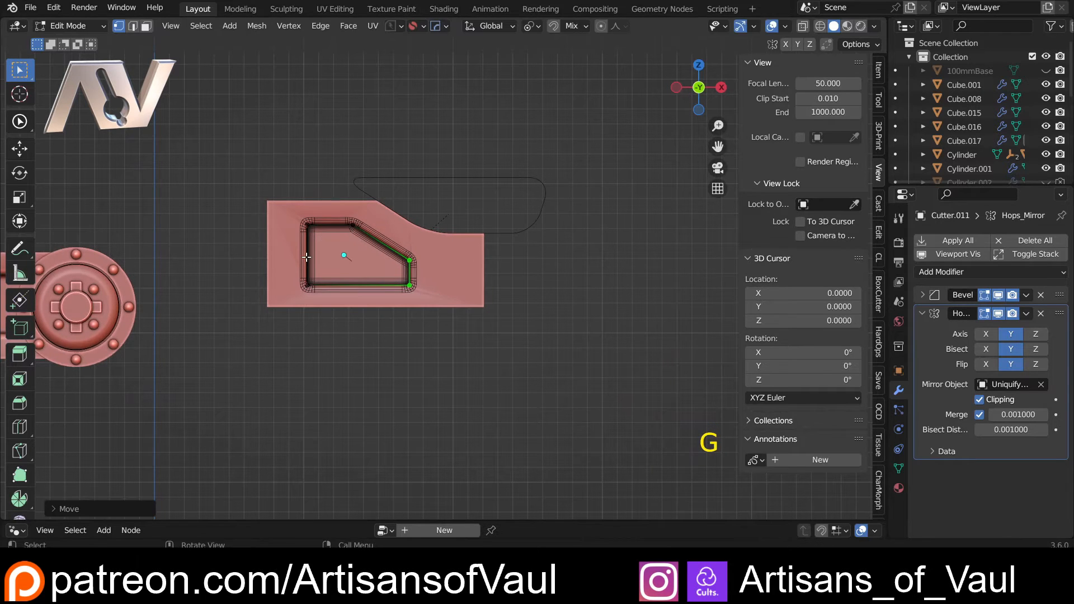
pyautogui.keyDown('shift'); pyautogui.moveTo(218, 252); pyautogui.dragTo(318, 245, button='middle'); pyautogui.keyUp('shift')
pyautogui.press('Tab')
# Select the copied bar with its cutters and move them together about 5 units toward the large hub and somewhat lower.
pyautogui.scroll(-3, 304, 183)
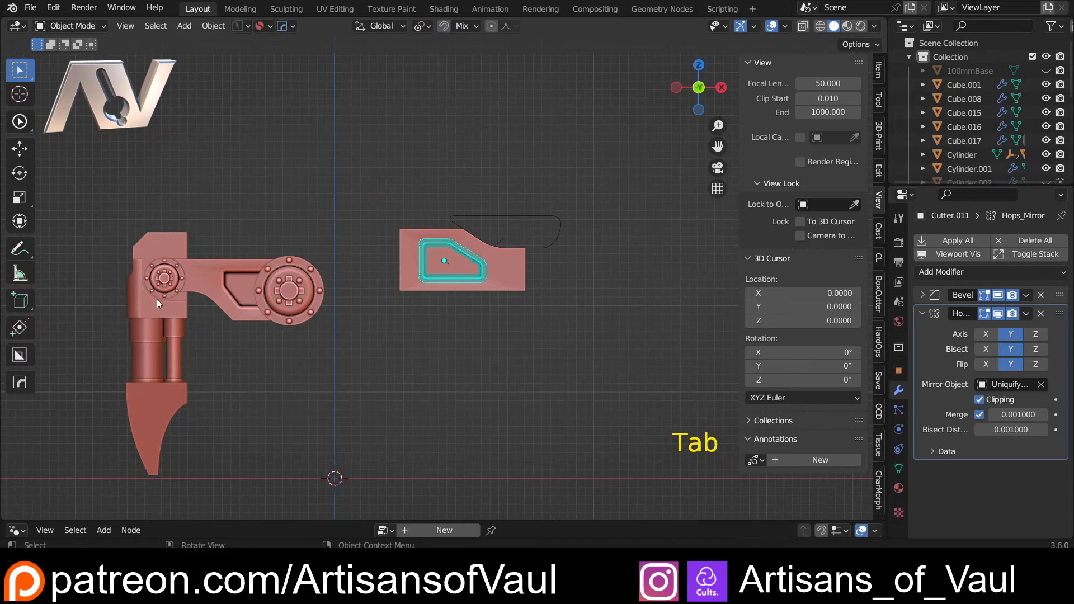
pyautogui.scroll(3, 307, 302)
pyautogui.keyDown('shift'); pyautogui.moveTo(377, 247); pyautogui.dragTo(348, 267, button='middle'); pyautogui.keyUp('shift')
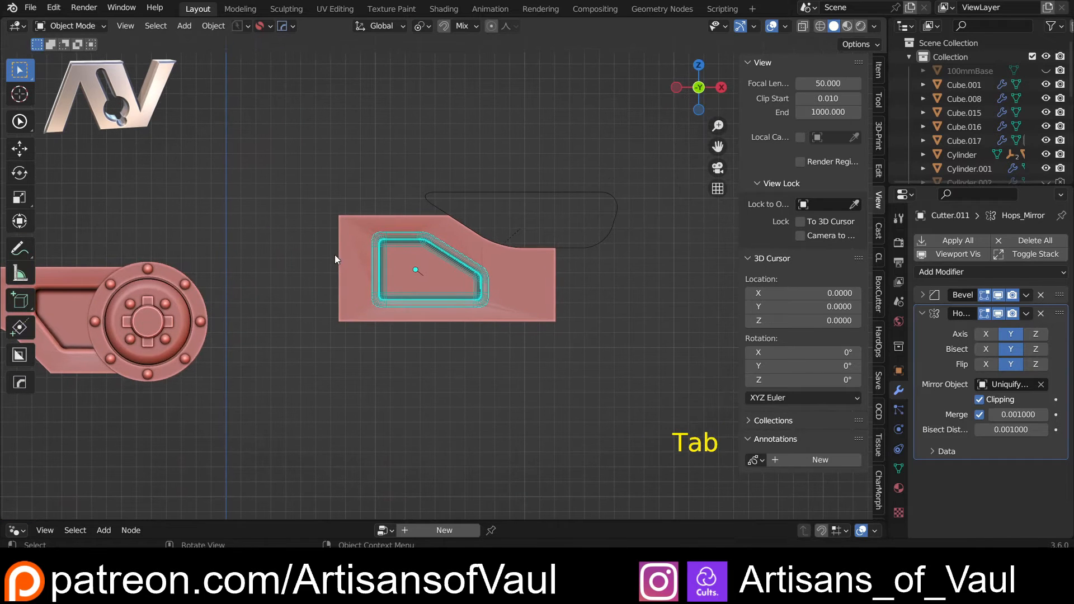
pyautogui.click(361, 282)
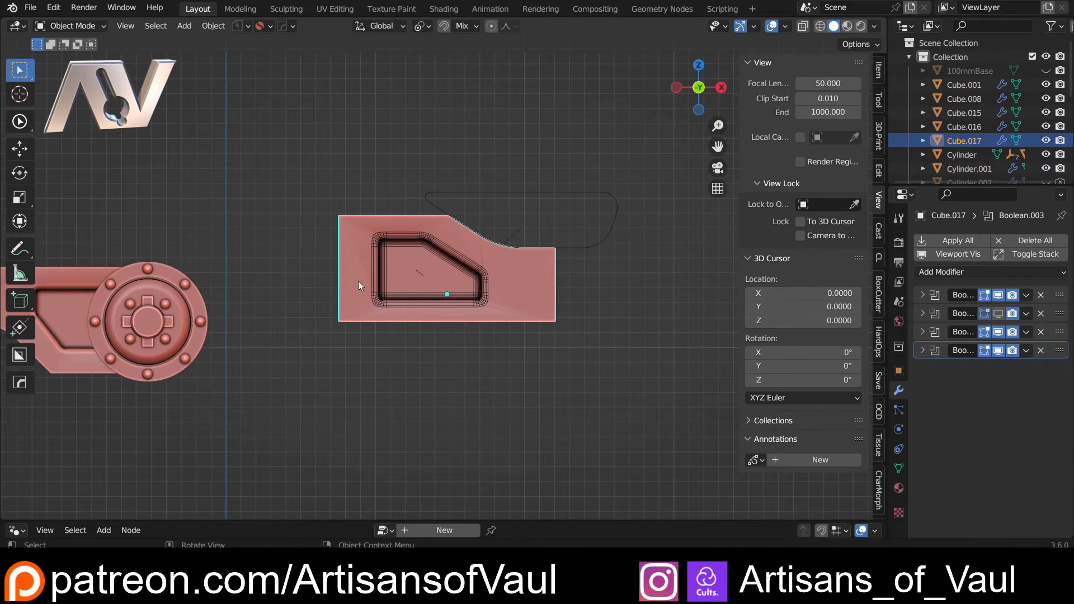
pyautogui.moveTo(309, 150); pyautogui.dragTo(618, 357)
pyautogui.keyDown('shift'); pyautogui.moveTo(526, 347); pyautogui.dragTo(607, 327, button='middle'); pyautogui.keyUp('shift')
pyautogui.press('g')
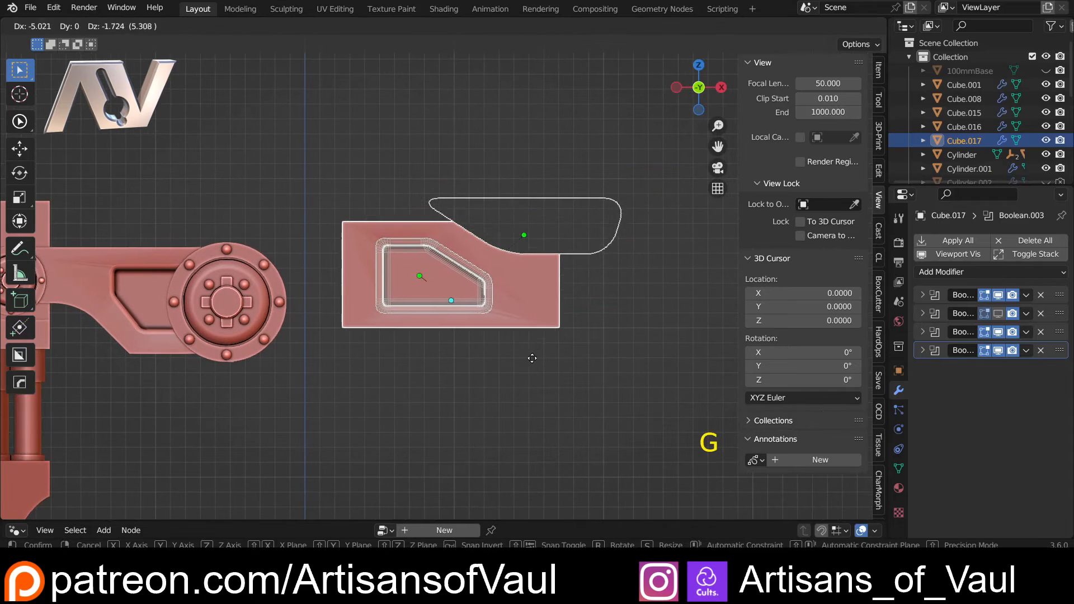
pyautogui.click(529, 378)
# Lengthen the copied bar by moving its hub-side end vertices about 3 units along X toward the large hub.
pyautogui.press('Tab')
pyautogui.click(278, 332)
pyautogui.hotkey('shift', 'z')
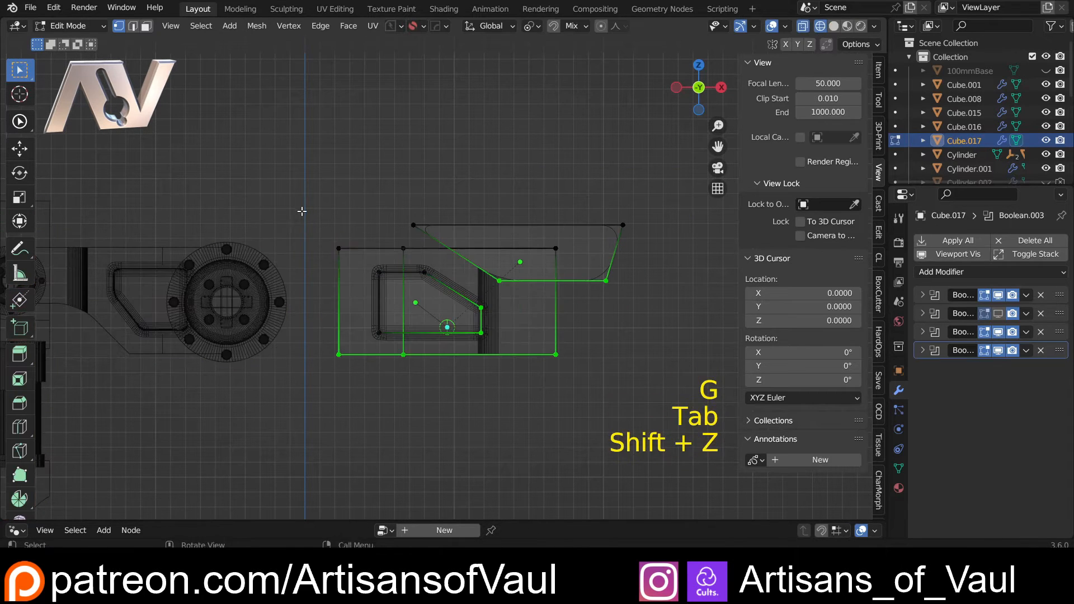
pyautogui.moveTo(300, 208); pyautogui.dragTo(357, 392)
pyautogui.hotkey('shift', 'z')
pyautogui.keyDown('shift'); pyautogui.moveTo(355, 400); pyautogui.dragTo(403, 391, button='middle'); pyautogui.keyUp('shift')
pyautogui.press('g')
pyautogui.press('x')
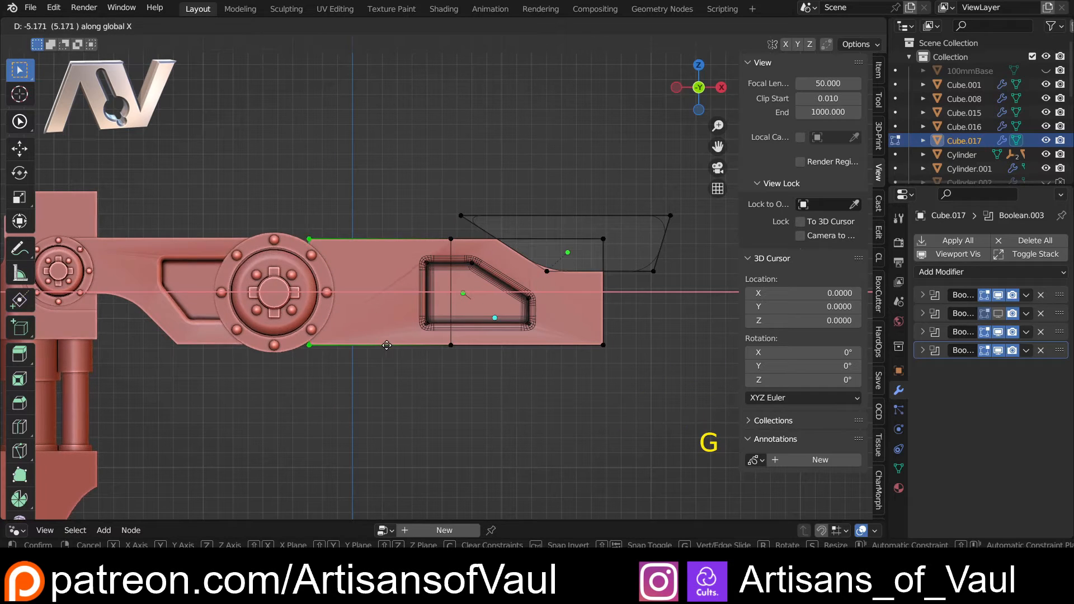
pyautogui.click(417, 345)
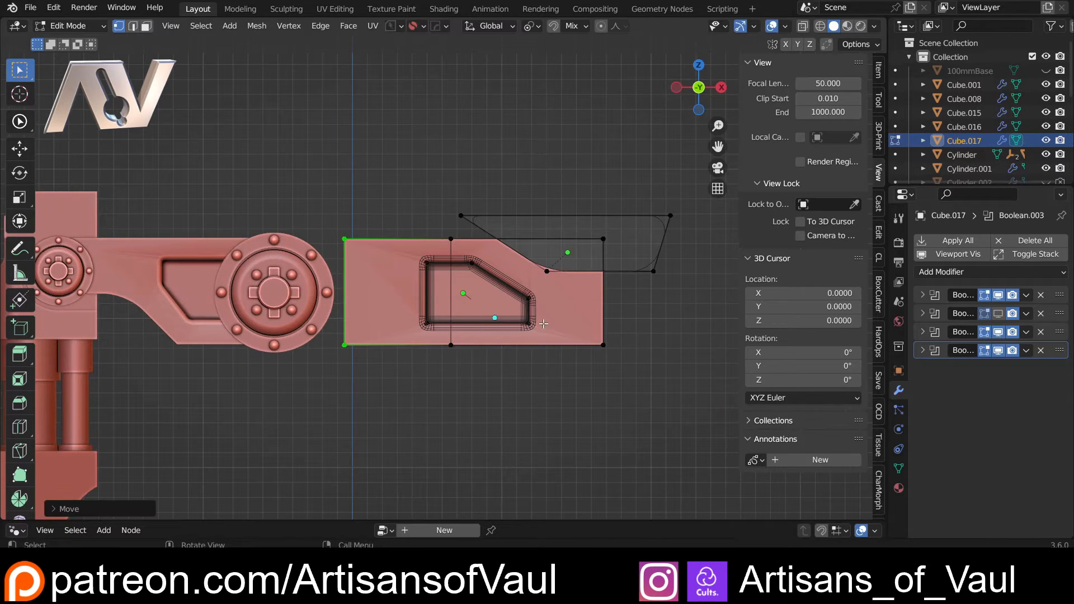
# In Object Mode, move the bar with its cutters about 4 units along X so its end overlaps the large hub, and deselect everything.
pyautogui.press('Tab')
pyautogui.press('g')
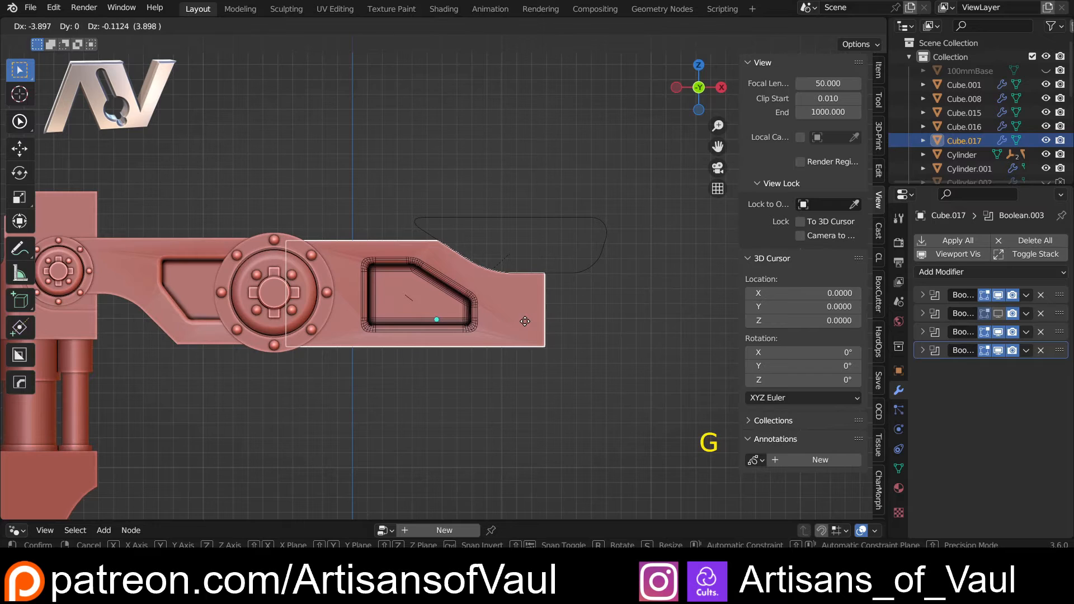
pyautogui.press('x')
pyautogui.click(525, 321)
pyautogui.keyDown('shift'); pyautogui.moveTo(343, 249); pyautogui.dragTo(391, 242, button='middle'); pyautogui.keyUp('shift')
pyautogui.click(394, 223)
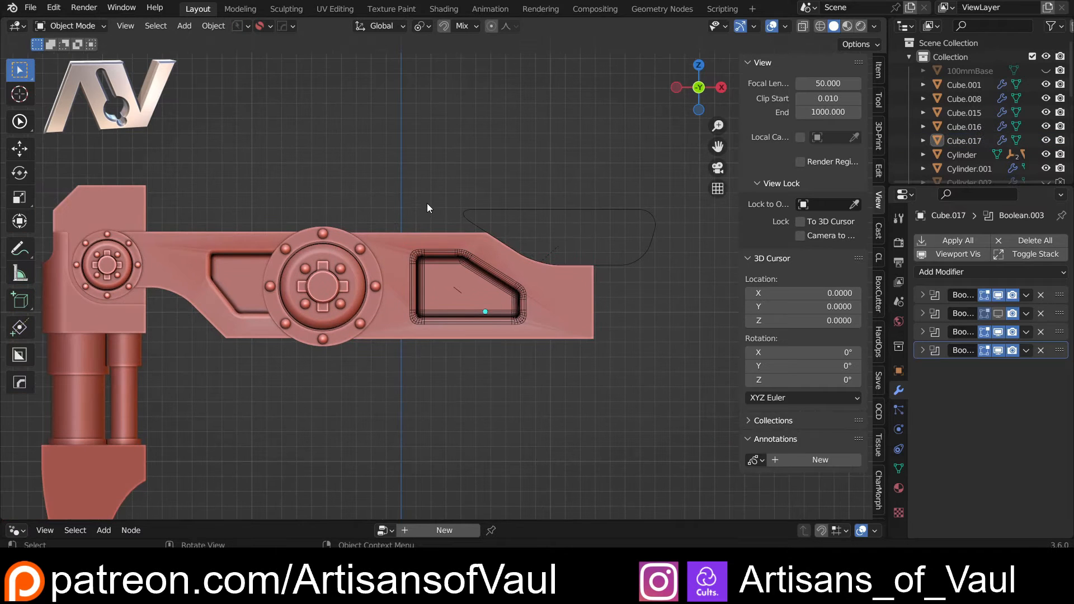
# Duplicate the curved cutter in place and mirror the copy by scaling it -1 along X.
pyautogui.click(524, 210)
pyautogui.keyDown('shift'); pyautogui.moveTo(439, 212); pyautogui.dragTo(415, 213, button='middle'); pyautogui.keyUp('shift')
pyautogui.hotkey('shift', 'd')
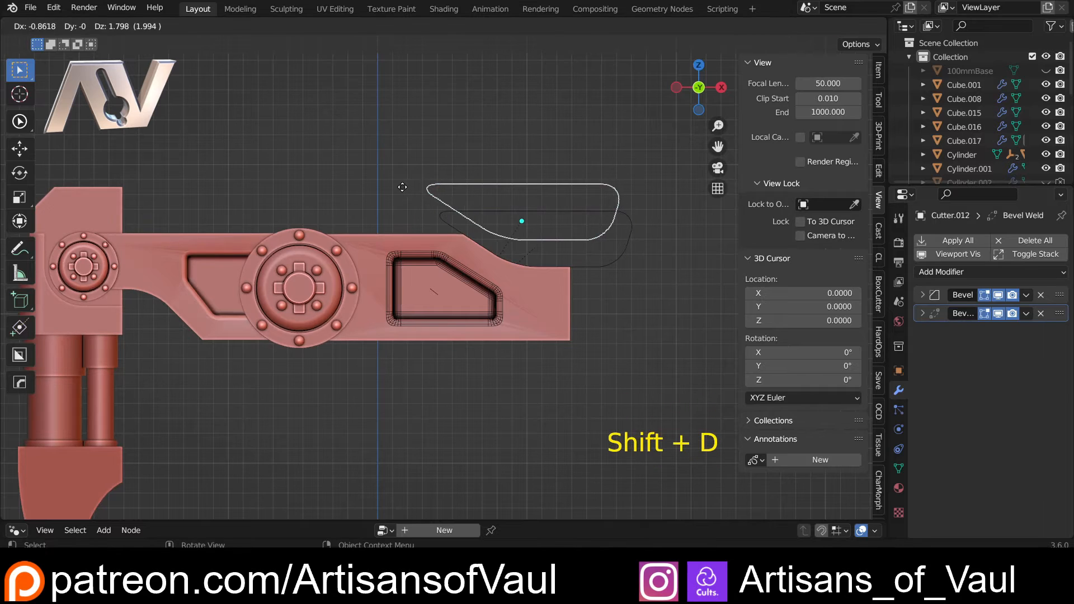
pyautogui.rightClick(381, 222)
pyautogui.press('s')
pyautogui.write('x')
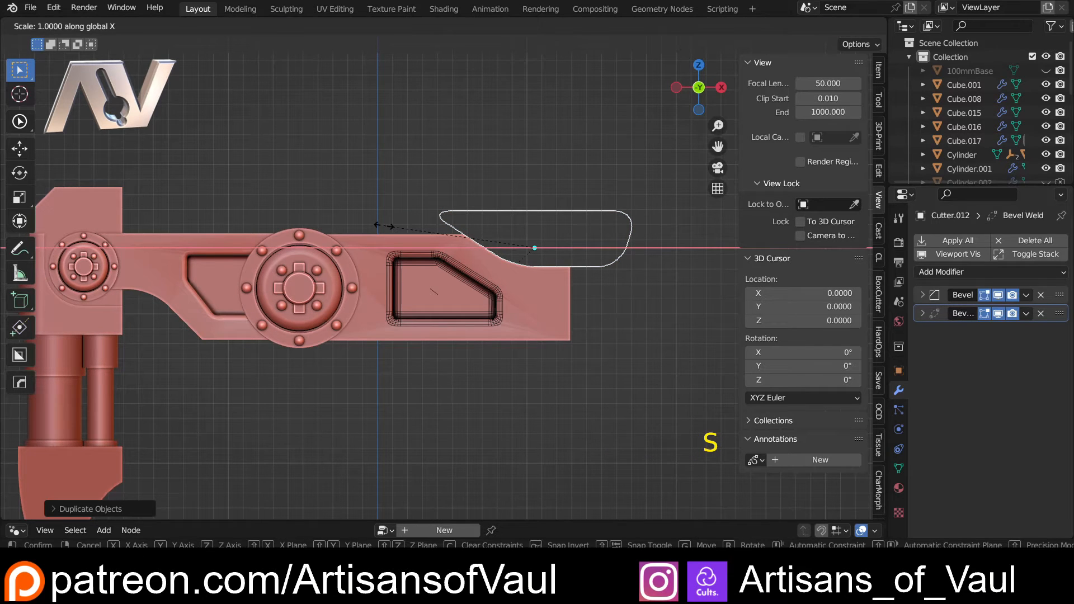
pyautogui.write('-1')
pyautogui.press('Return')
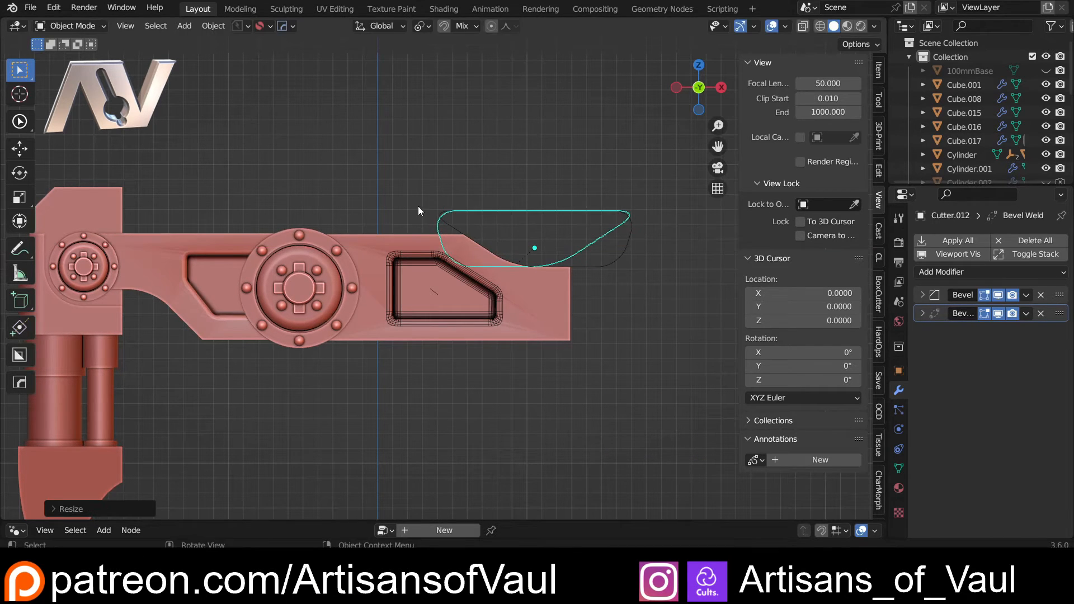
# Move the mirrored curved cutter about 16 units along X to above the large hub.
pyautogui.press('g')
pyautogui.press('x')
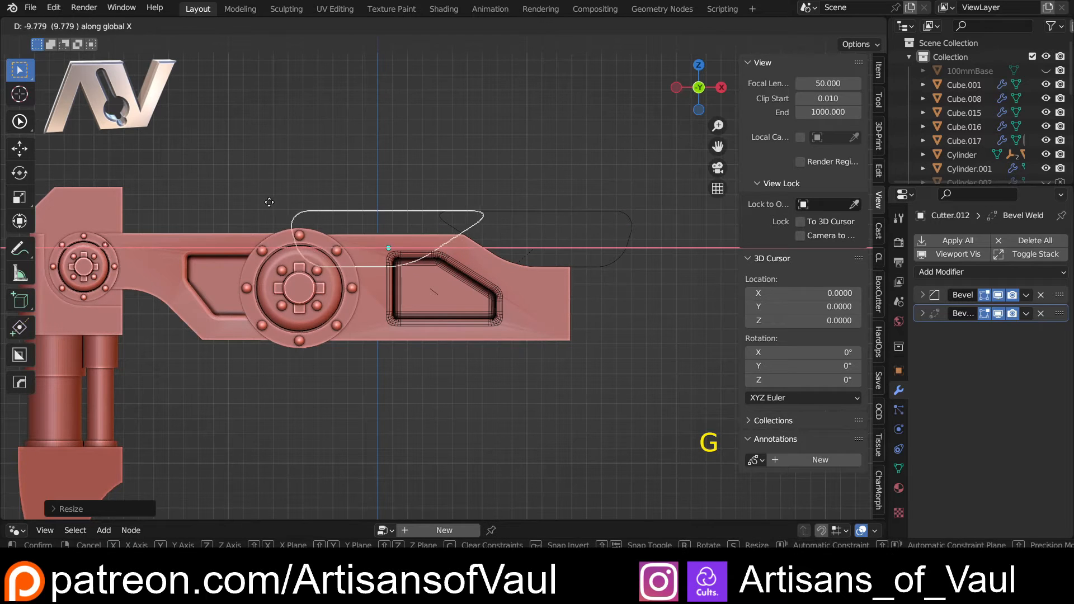
pyautogui.click(176, 210)
# Subtract both curved cutters from the bar with Bool Tool, keeping the bar as the active object.
pyautogui.scroll(3, 353, 254)
pyautogui.keyDown('shift'); pyautogui.moveTo(354, 255); pyautogui.dragTo(436, 300, button='middle'); pyautogui.keyUp('shift')
pyautogui.click(484, 272)
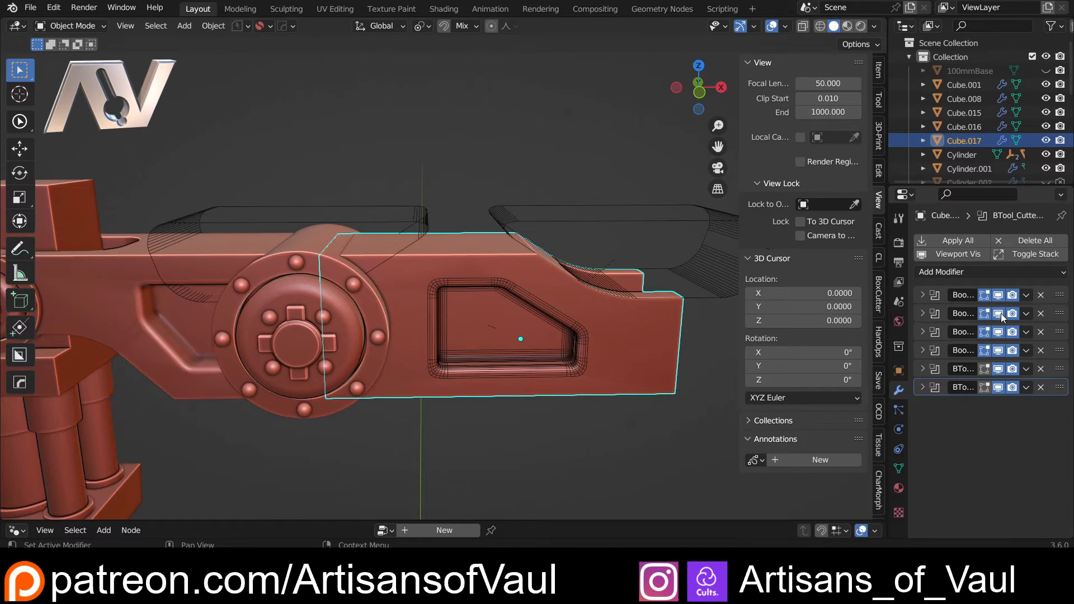
# Delete the two redundant Boolean modifiers from the bar, toggling the viewport visibility of the others to identify which cut each one makes.
pyautogui.click(1040, 313)
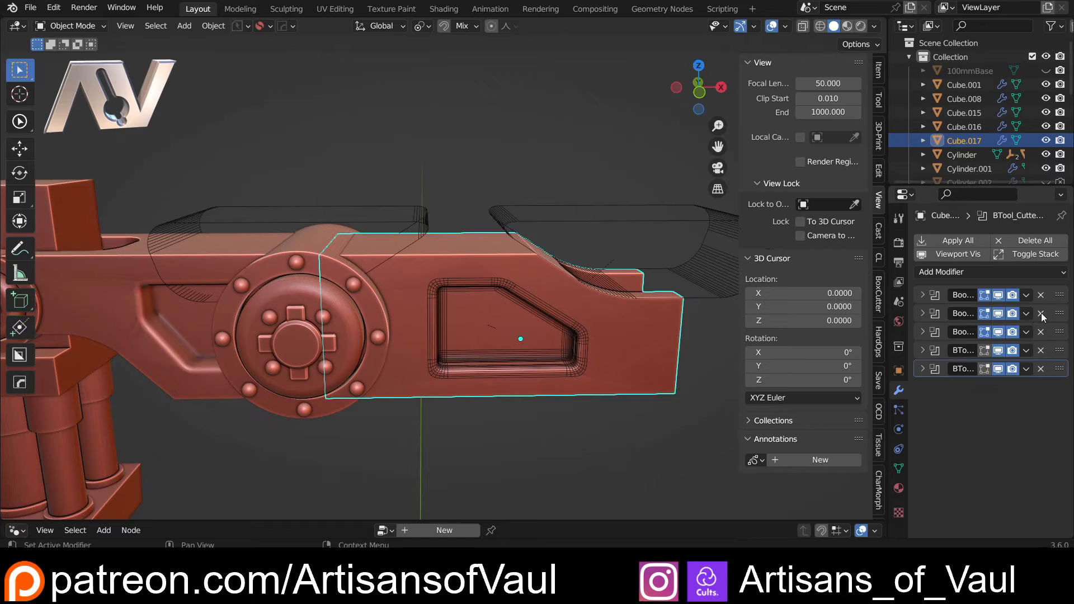
pyautogui.click(997, 316)
pyautogui.click(998, 316)
pyautogui.click(1041, 314)
pyautogui.click(999, 315)
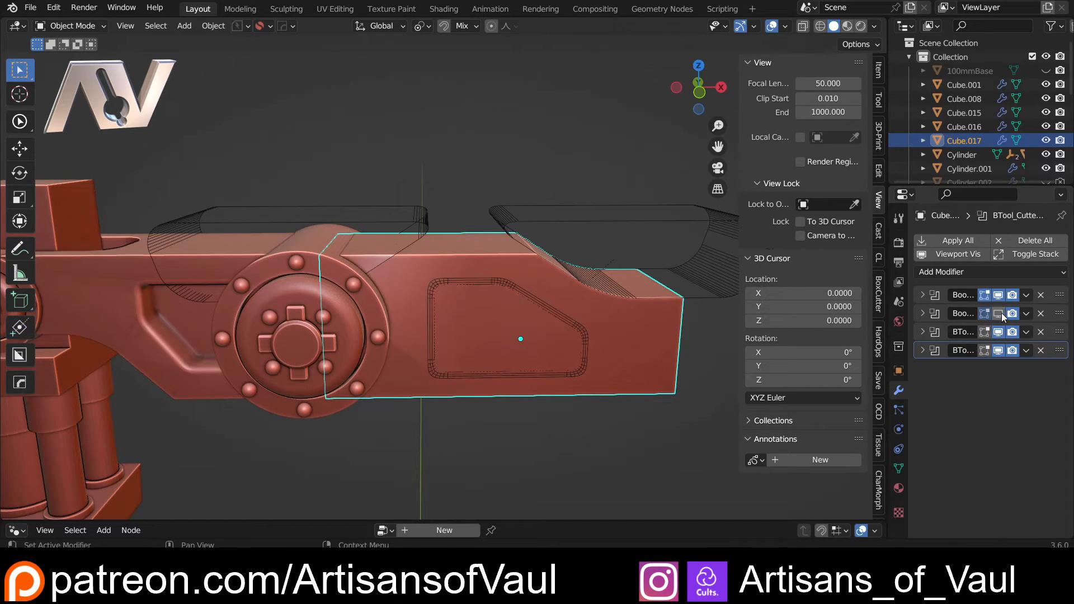
pyautogui.click(1002, 313)
pyautogui.click(1001, 313)
pyautogui.click(1001, 313)
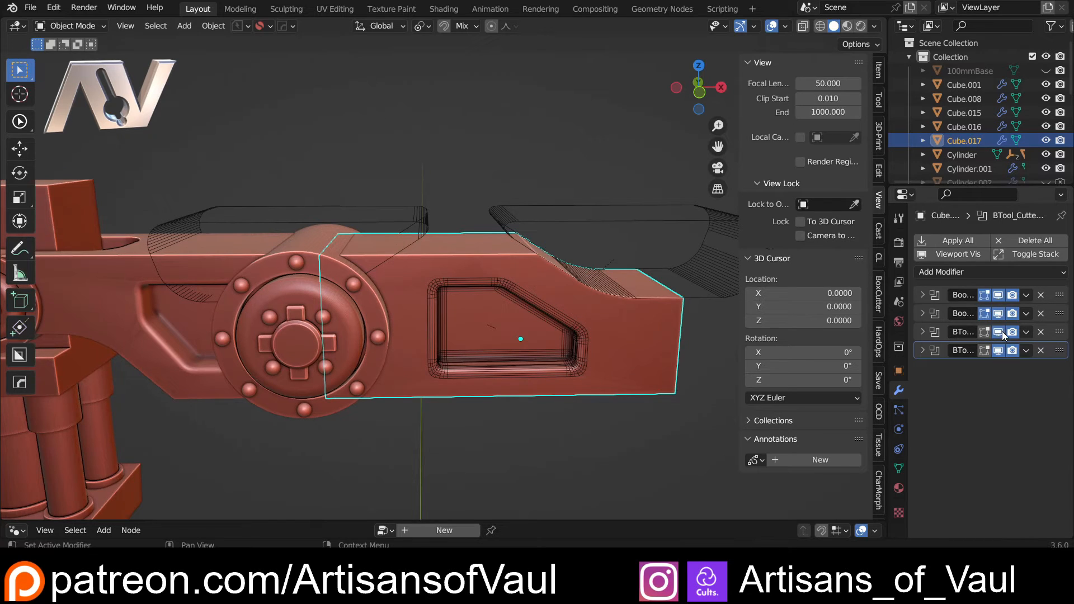
# Remove both BTool boolean modifiers from the arm segment and cut it again with the wireframe cutter above the round joint using boolean Difference.
pyautogui.click(1041, 332)
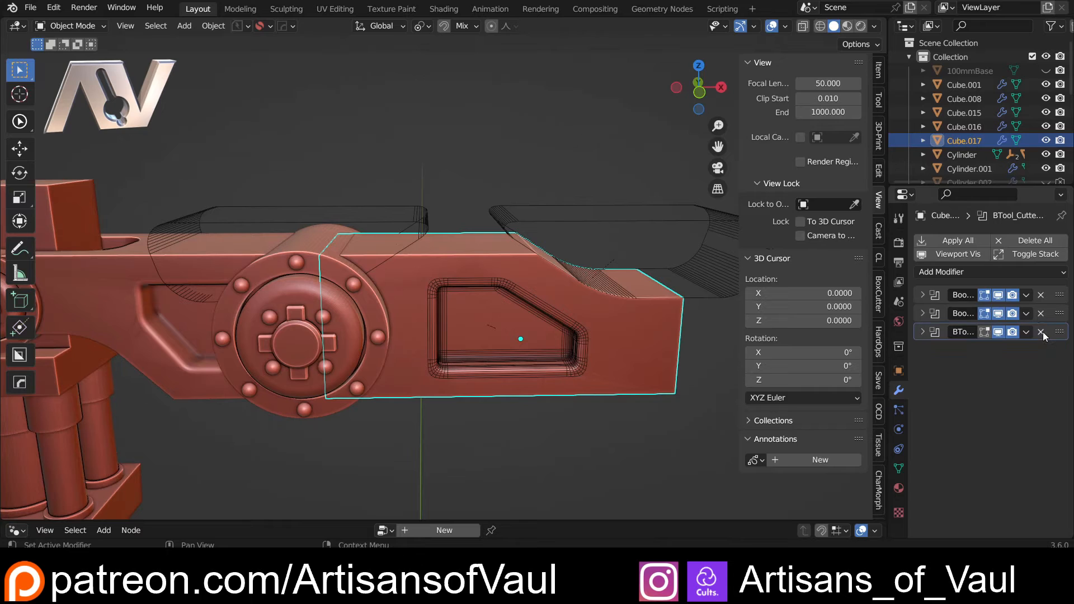
pyautogui.click(1042, 332)
pyautogui.click(404, 213)
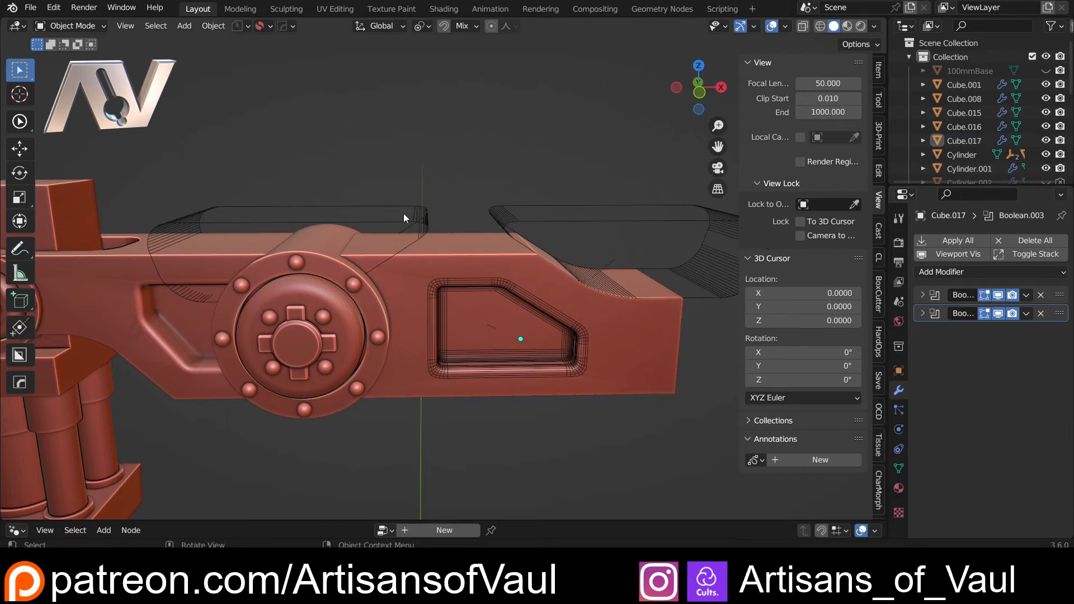
pyautogui.click(427, 233)
pyautogui.keyDown('shift'); pyautogui.click(454, 250); pyautogui.keyUp('shift')
pyautogui.press('ctrl+KP_Subtract')
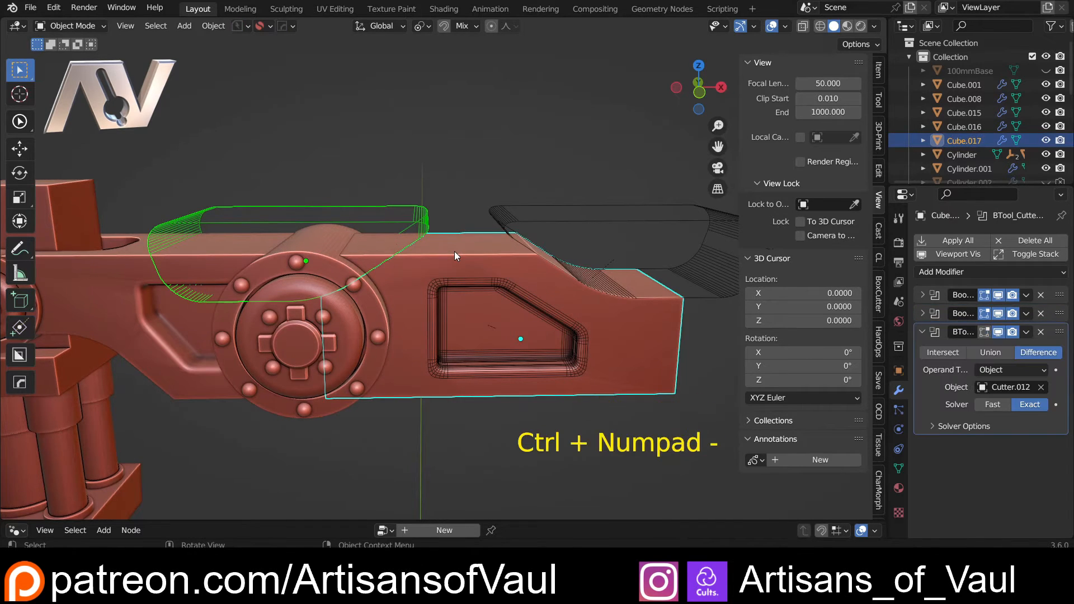
# Set the solver of the arm segment's new boolean modifier to Fast and deselect everything.
pyautogui.scroll(2, 454, 250)
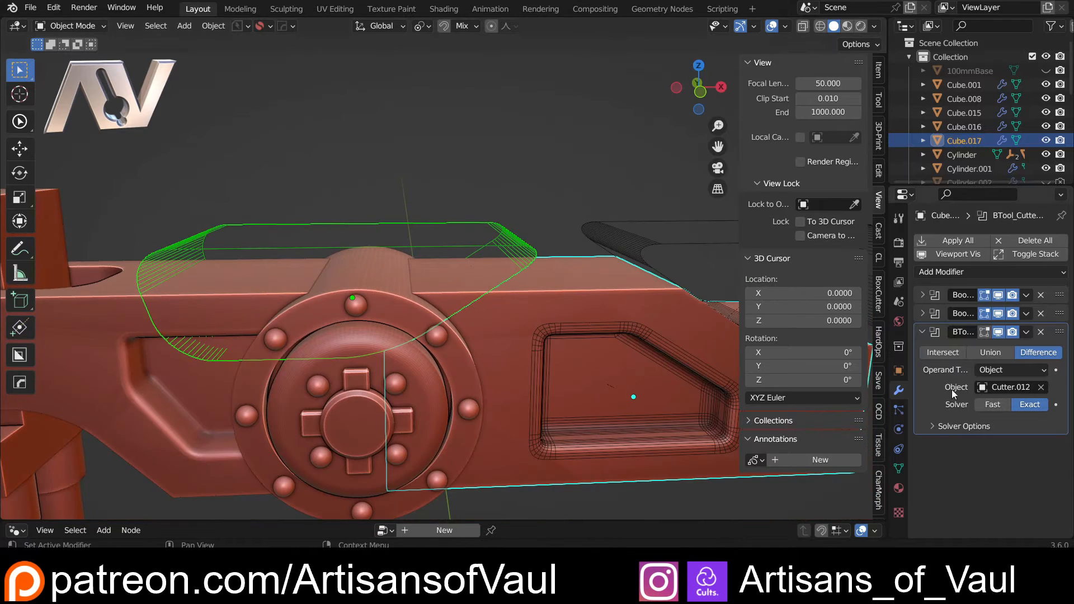
pyautogui.click(999, 409)
pyautogui.moveTo(487, 240); pyautogui.dragTo(444, 186, button='middle')
pyautogui.click(445, 187)
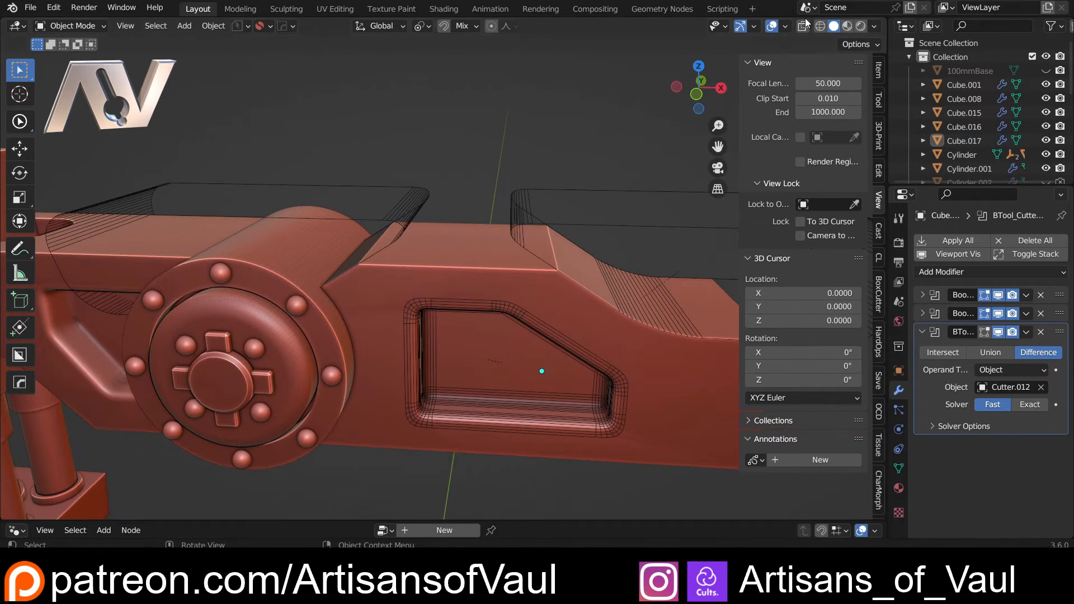
# Check the arm segment's normals with the Face Orientation overlay, switching it off again when finished.
pyautogui.click(785, 26)
pyautogui.click(706, 288)
pyautogui.moveTo(559, 263); pyautogui.dragTo(434, 247, button='middle')
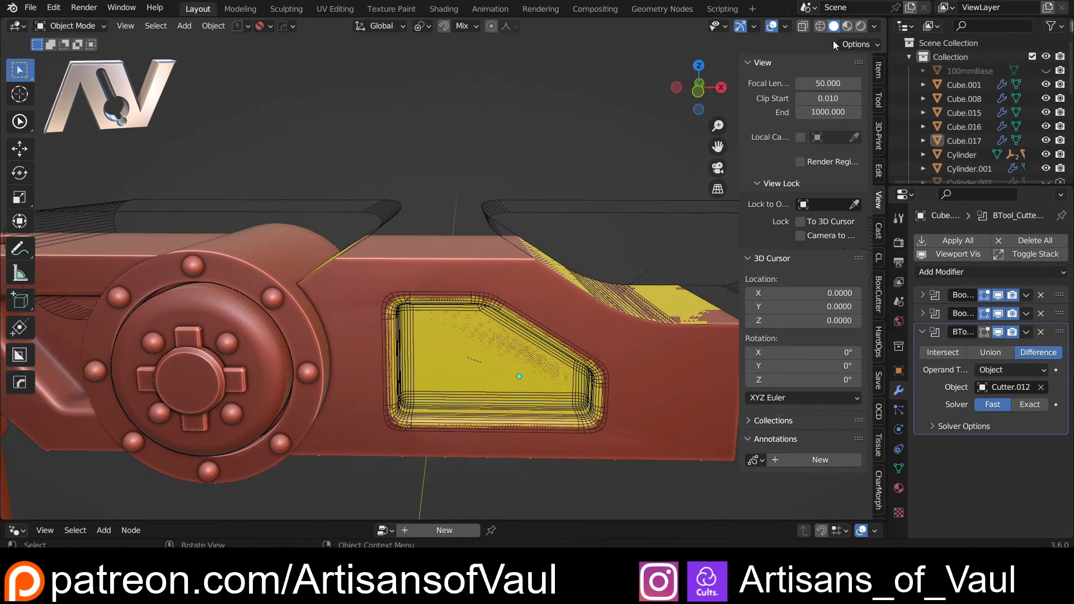
pyautogui.click(784, 26)
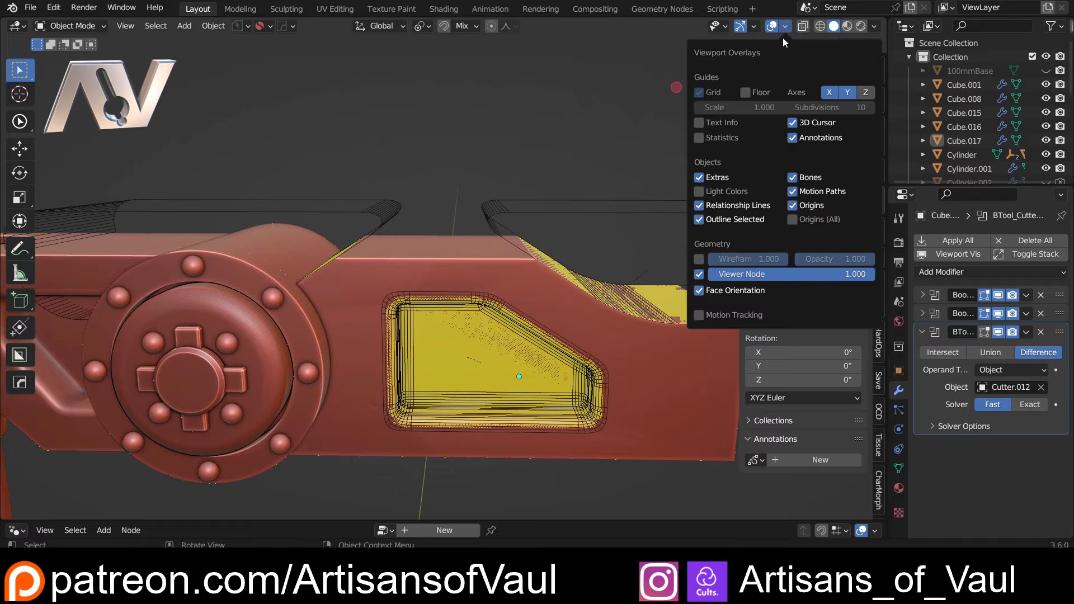
pyautogui.click(703, 291)
# Hide the two wireframe cutters above the arm, one over the joint and one over the free end.
pyautogui.scroll(-2, 386, 213)
pyautogui.click(384, 221)
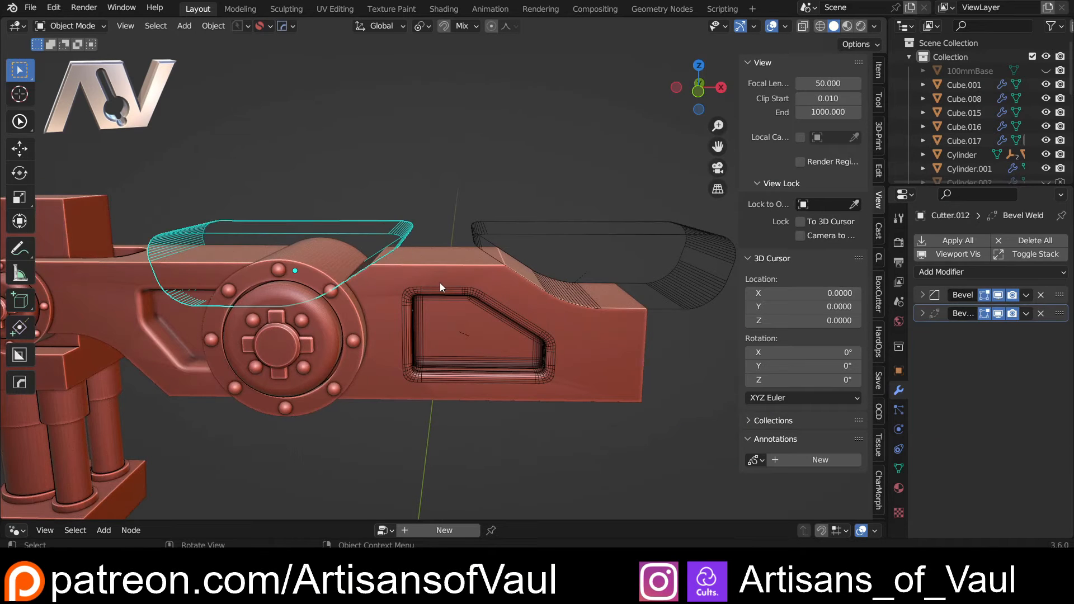
pyautogui.press('h')
pyautogui.click(448, 289)
pyautogui.click(493, 232)
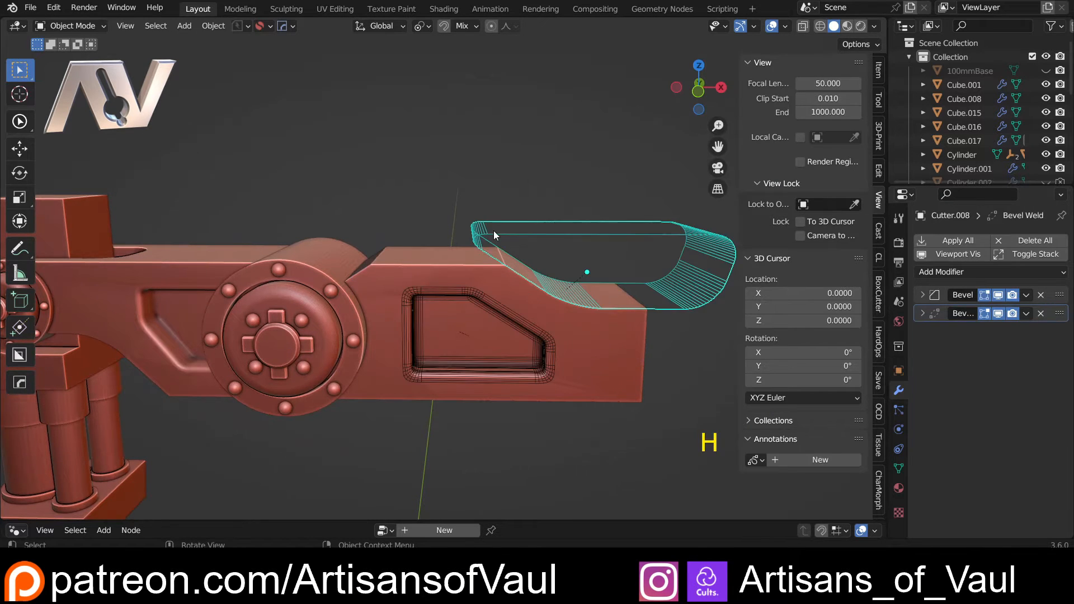
pyautogui.press('h')
# Open the arm segment's side recess cutter for mesh editing in front orthographic view.
pyautogui.click(431, 290)
pyautogui.click(697, 95)
pyautogui.scroll(3, 428, 306)
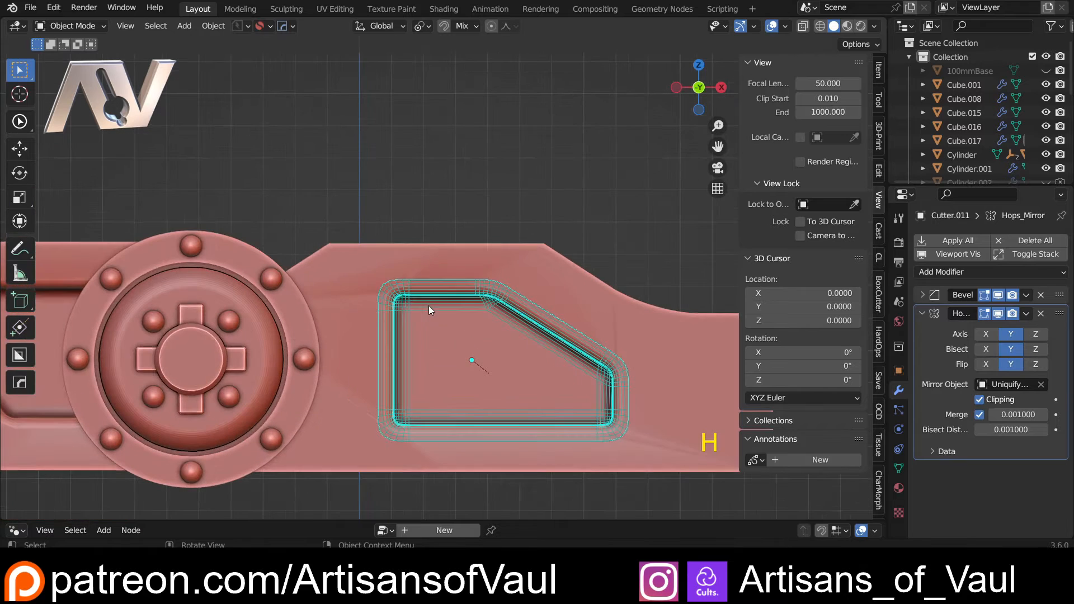
pyautogui.keyDown('shift'); pyautogui.moveTo(342, 292); pyautogui.dragTo(384, 266, button='middle'); pyautogui.keyUp('shift')
pyautogui.keyDown('shift'); pyautogui.moveTo(508, 304); pyautogui.dragTo(411, 299, button='middle'); pyautogui.keyUp('shift')
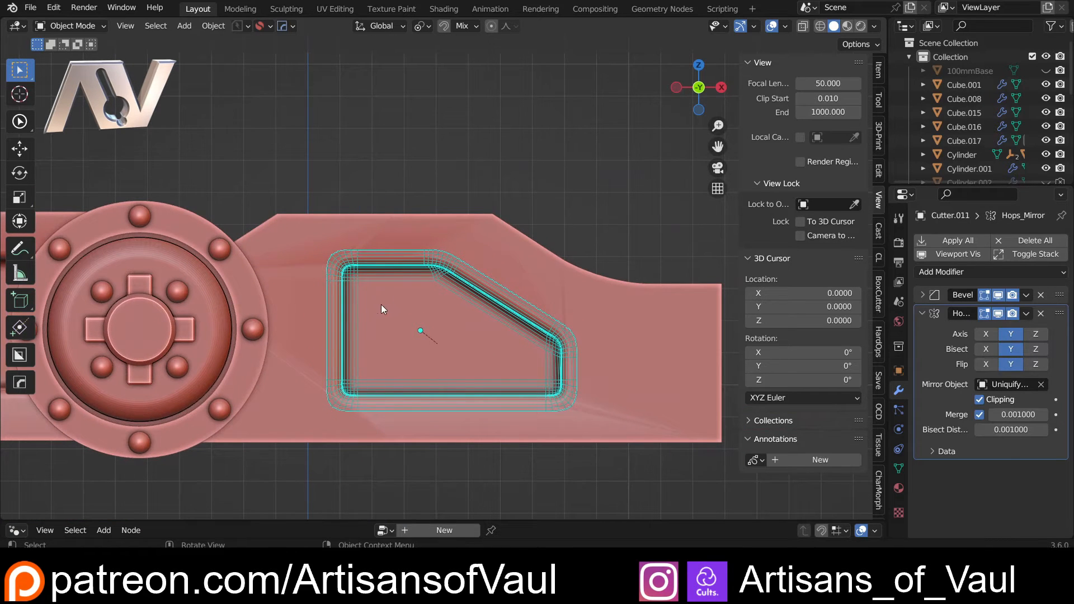
pyautogui.press('Tab')
# Try to shift the recess cutter's two joint-side corners along the X axis.
pyautogui.hotkey('shift', 'z')
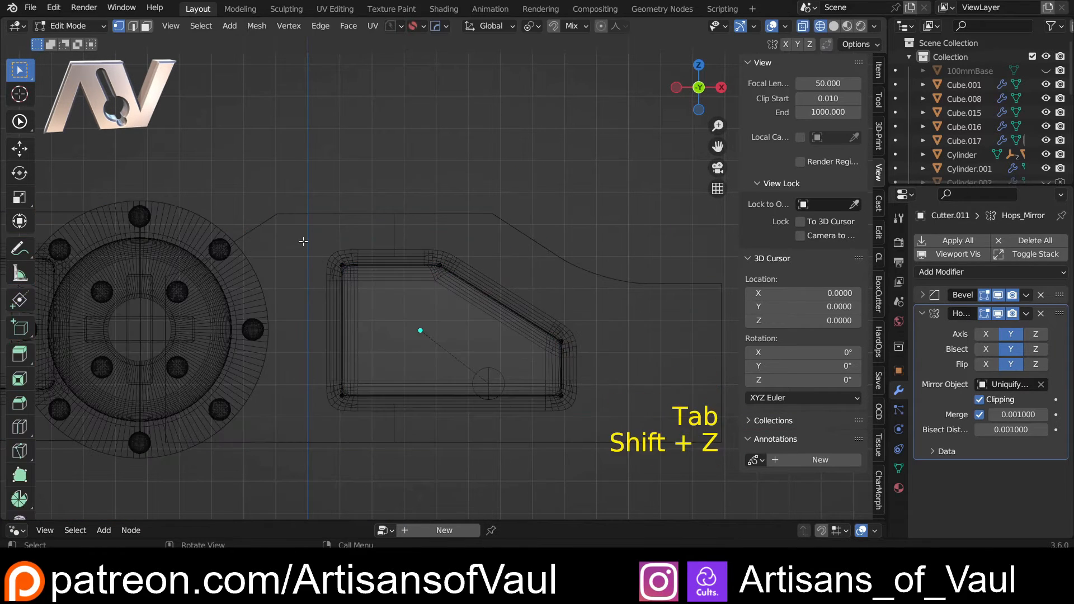
pyautogui.moveTo(303, 239); pyautogui.dragTo(362, 413)
pyautogui.hotkey('shift', 'z')
pyautogui.press('g')
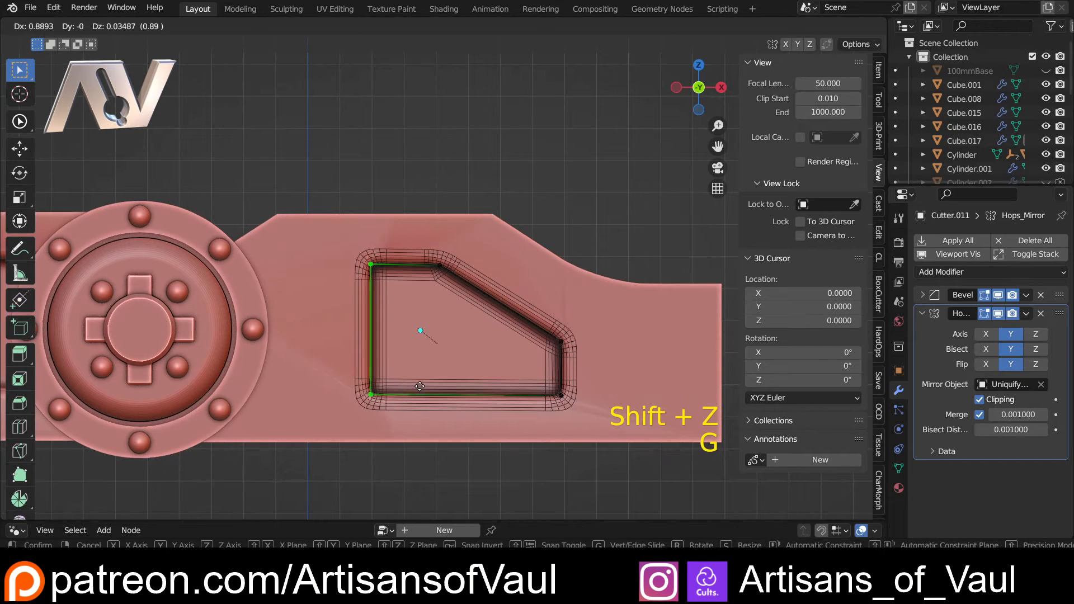
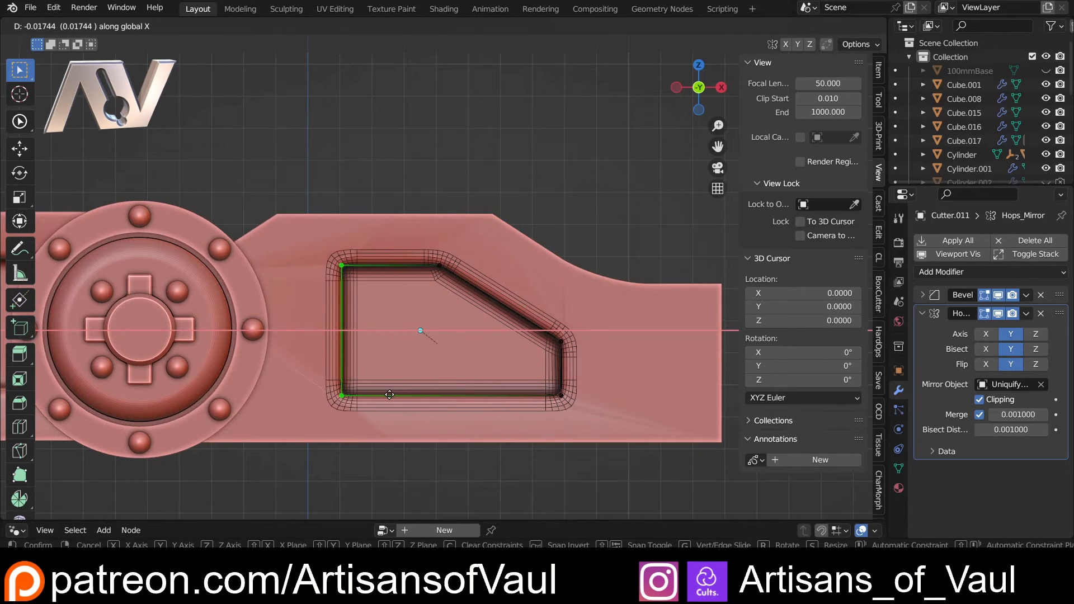
pyautogui.click(353, 268)
# Symmetrize the recess cutter along X so its sloped upper corner is mirrored onto the joint side.
pyautogui.keyDown('shift'); pyautogui.moveTo(559, 372); pyautogui.dragTo(627, 348, button='middle'); pyautogui.keyUp('shift')
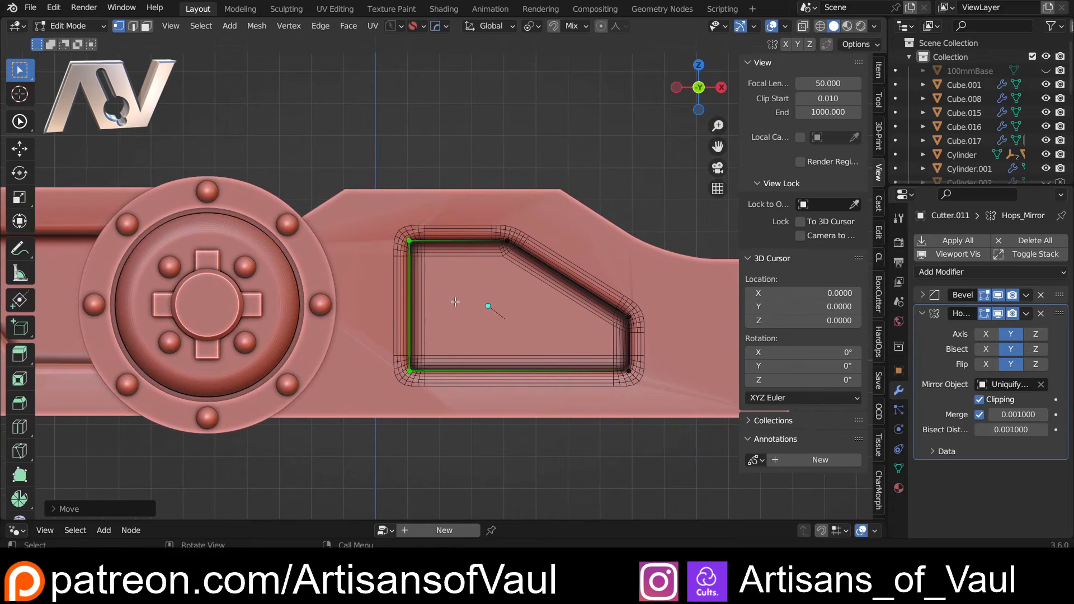
pyautogui.scroll(1, 427, 305)
pyautogui.keyDown('shift'); pyautogui.moveTo(496, 312); pyautogui.dragTo(438, 312, button='middle'); pyautogui.keyUp('shift')
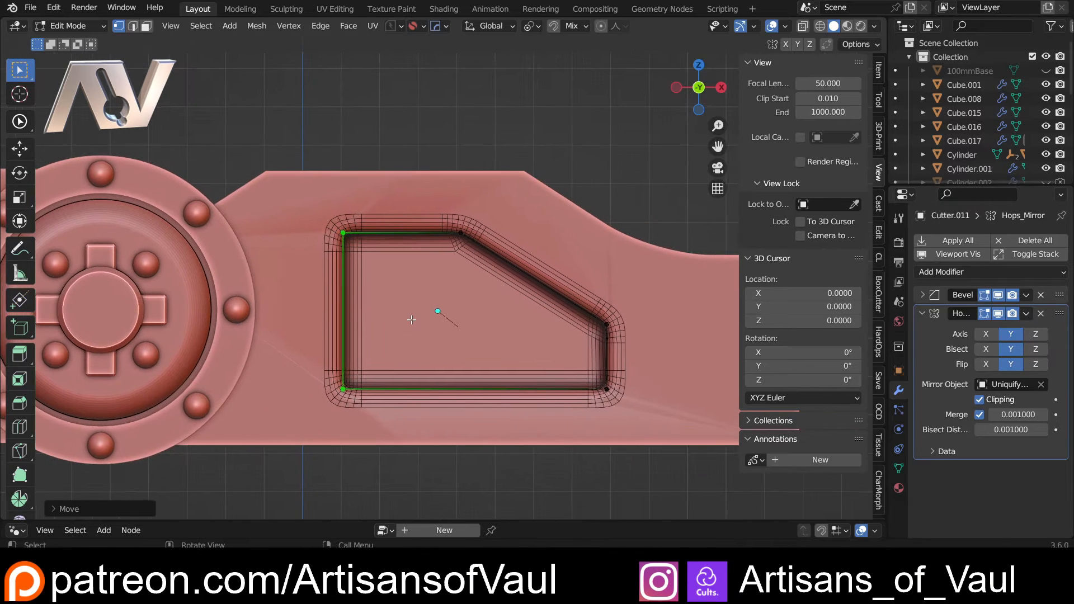
pyautogui.hotkey('alt', 'x')
pyautogui.hotkey('ctrl', 'z')
pyautogui.hotkey('alt', 'x')
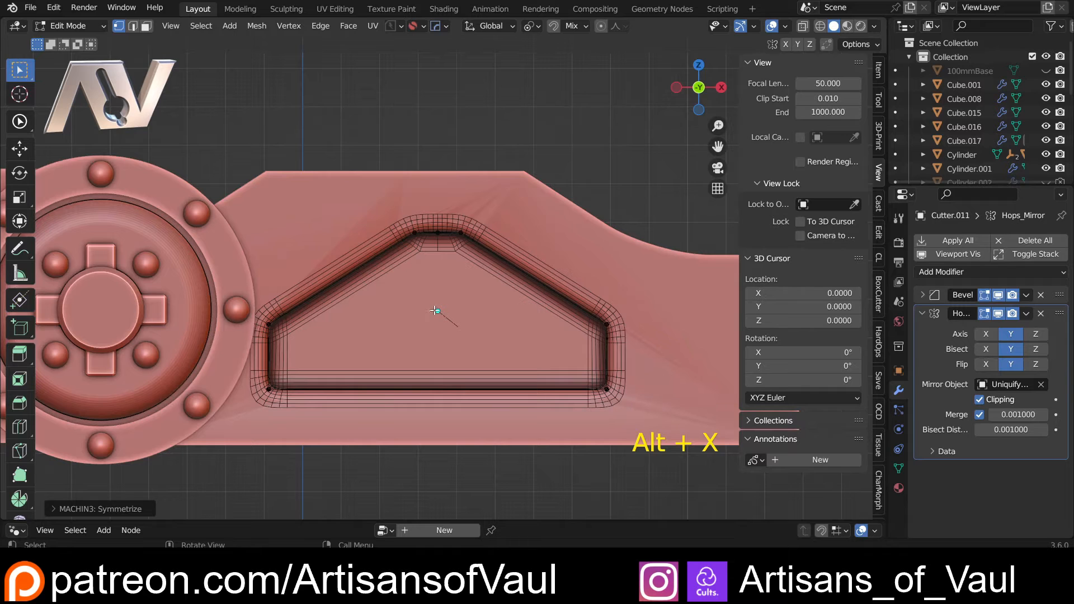
# Move the recess cutter's two lower joint-side corners about 0.8 along X, away from the joint.
pyautogui.keyDown('shift'); pyautogui.moveTo(387, 294); pyautogui.dragTo(435, 294, button='middle'); pyautogui.keyUp('shift')
pyautogui.press('Tab')
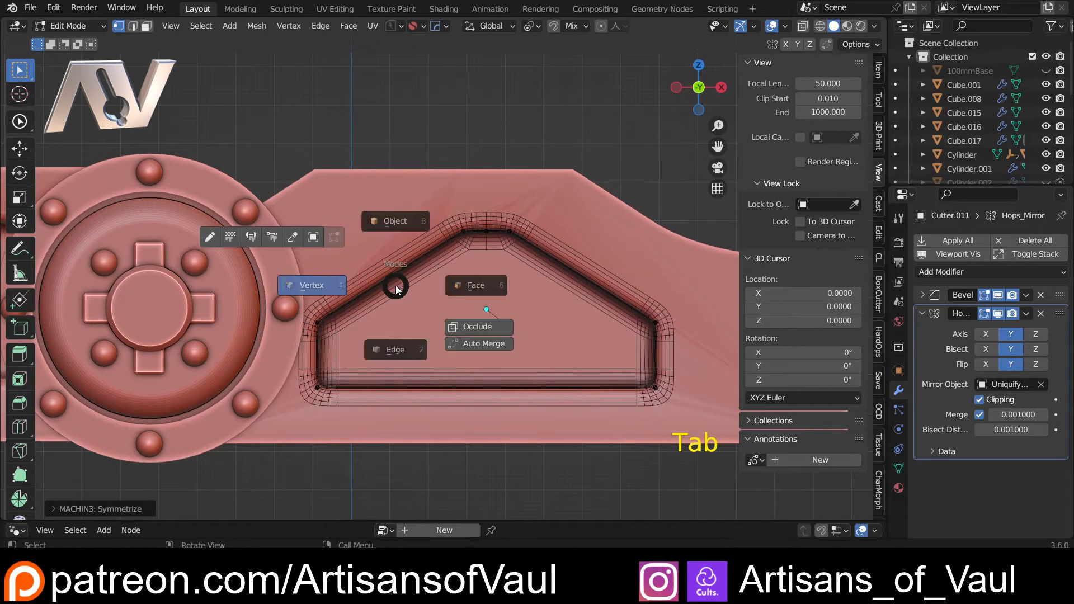
pyautogui.moveTo(277, 286); pyautogui.dragTo(333, 403)
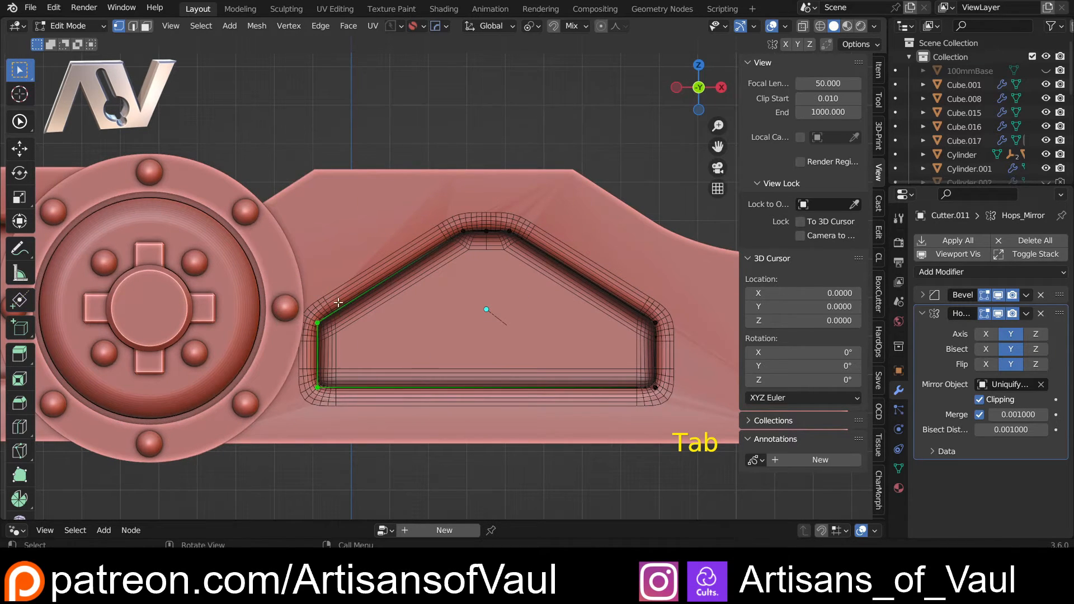
pyautogui.scroll(-2, 332, 402)
pyautogui.hotkey('shift', 'z')
pyautogui.hotkey('shift', 'z')
pyautogui.scroll(2, 378, 318)
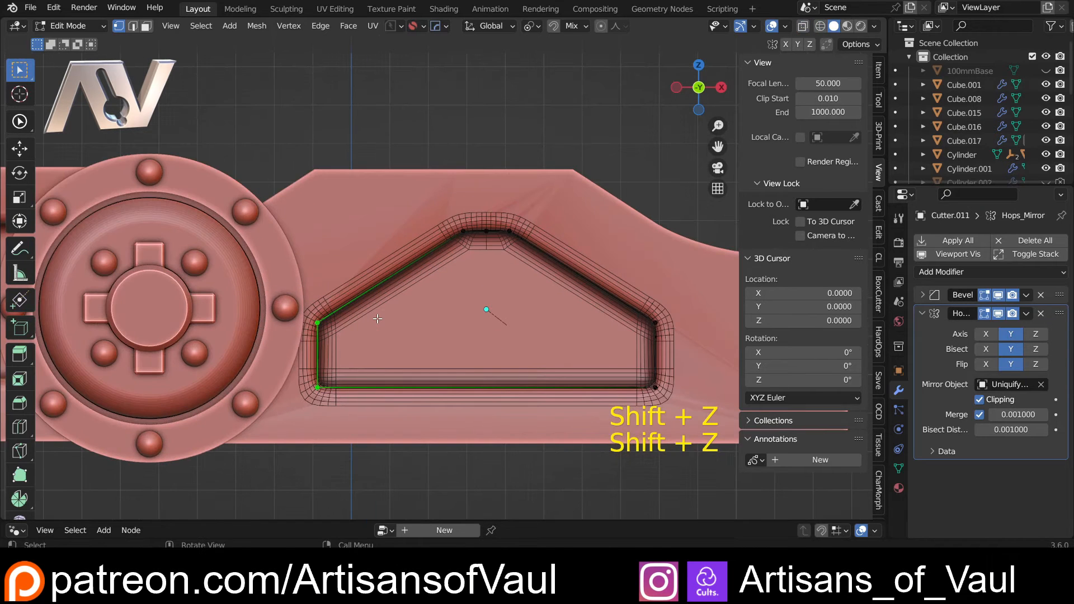
pyautogui.press('g')
pyautogui.press('x')
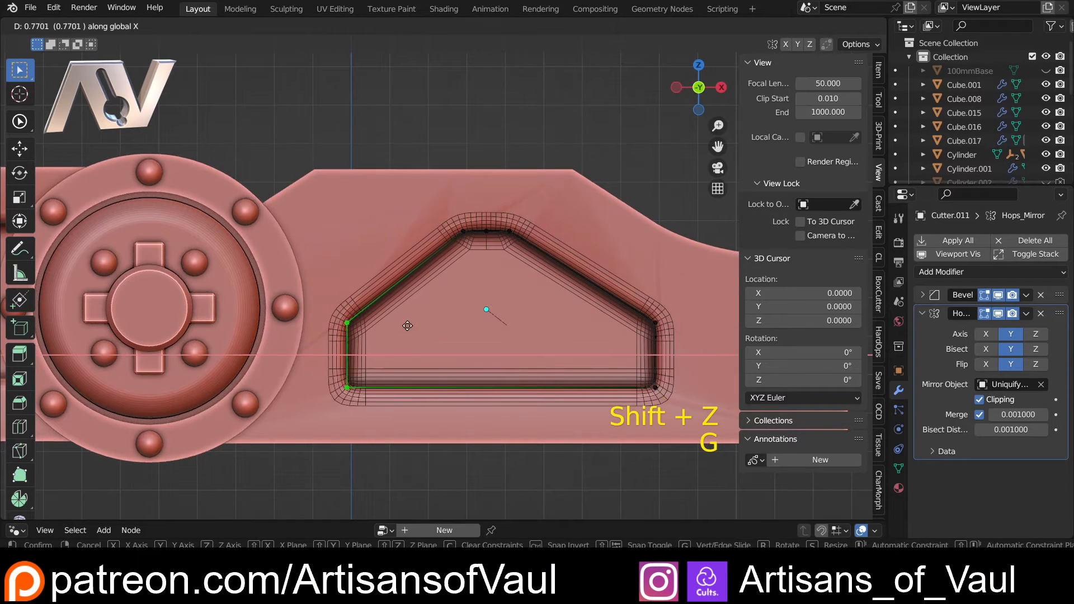
pyautogui.click(408, 324)
# Move the recess cutter's top joint-side corner about 1.64 along negative X to widen the upper edge.
pyautogui.click(478, 260)
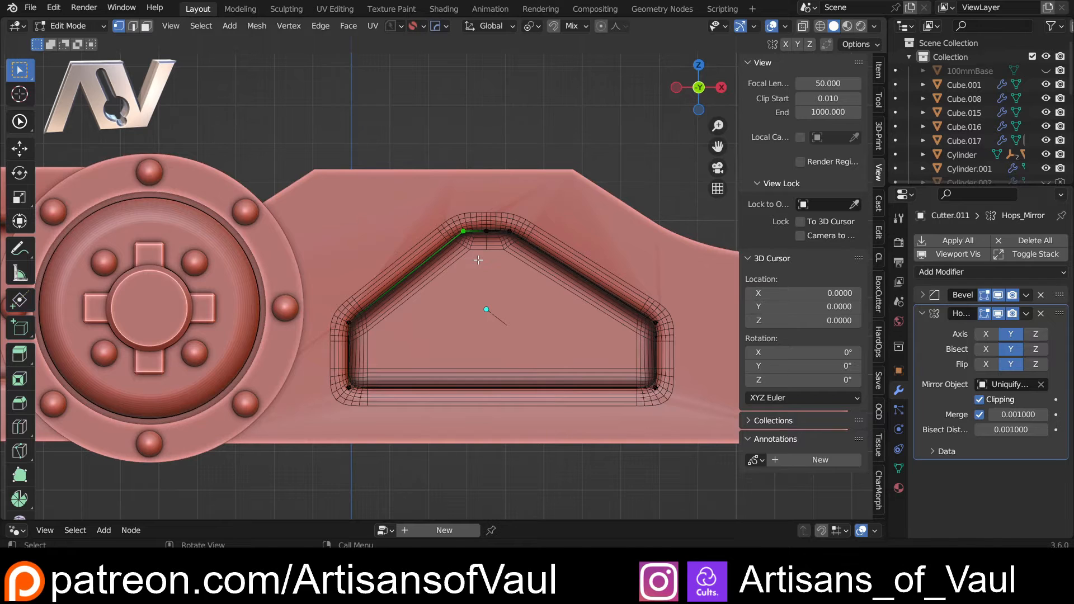
pyautogui.press('g')
pyautogui.rightClick(417, 219)
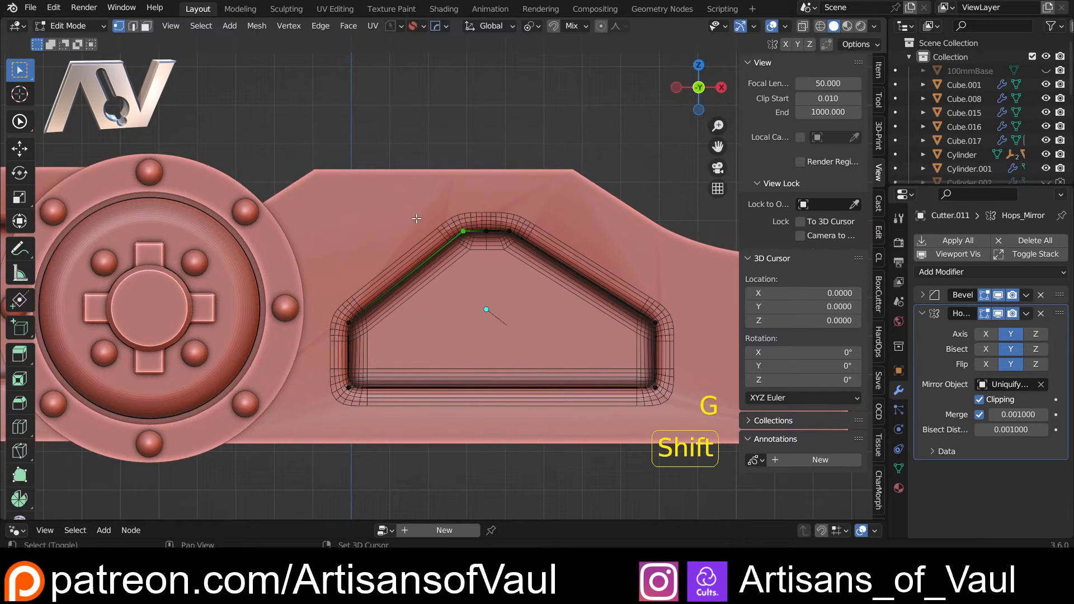
pyautogui.hotkey('shift', 'z')
pyautogui.hotkey('shift', 'z')
pyautogui.press('g')
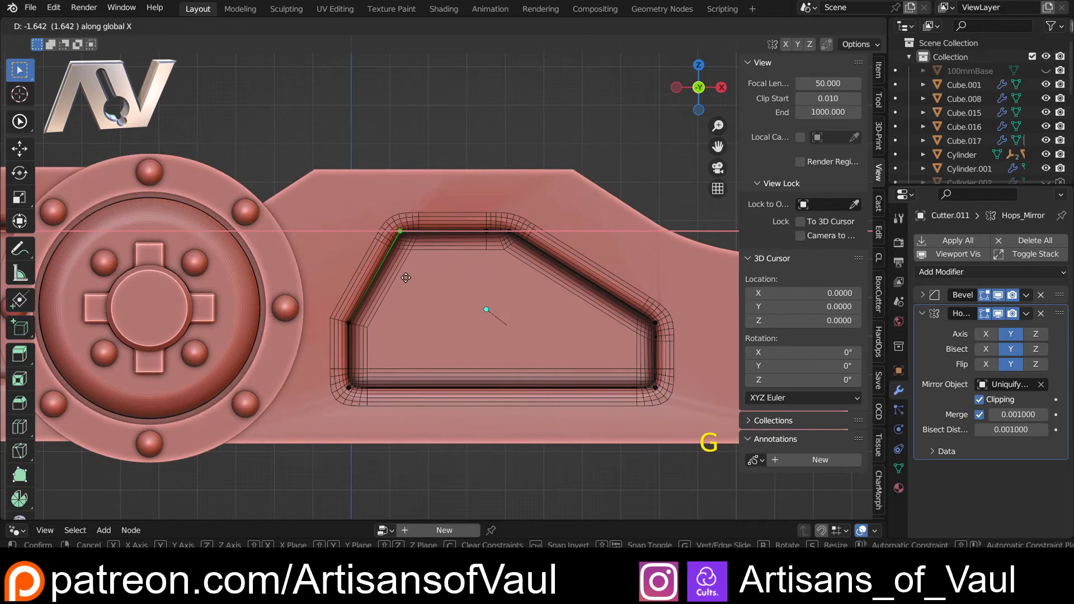
pyautogui.click(405, 278)
# Raise the corner at the top of the recess cutter's vertical joint-side edge about 1.4 along Z.
pyautogui.hotkey('shift', 'z')
pyautogui.moveTo(302, 303); pyautogui.dragTo(384, 352)
pyautogui.hotkey('shift', 'z')
pyautogui.press('g')
pyautogui.middleClick(384, 330)
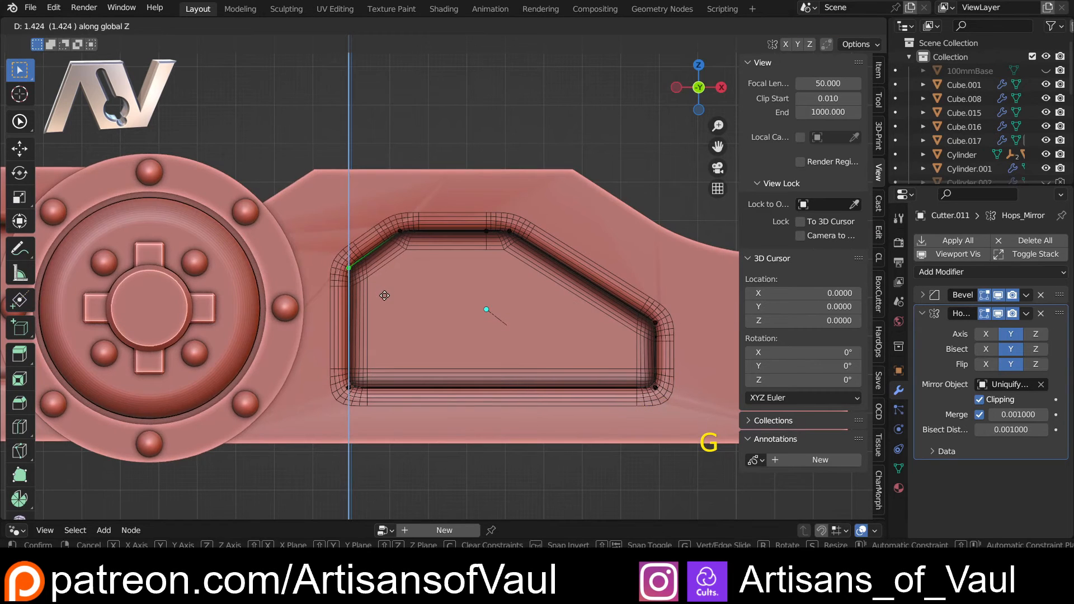
pyautogui.click(380, 296)
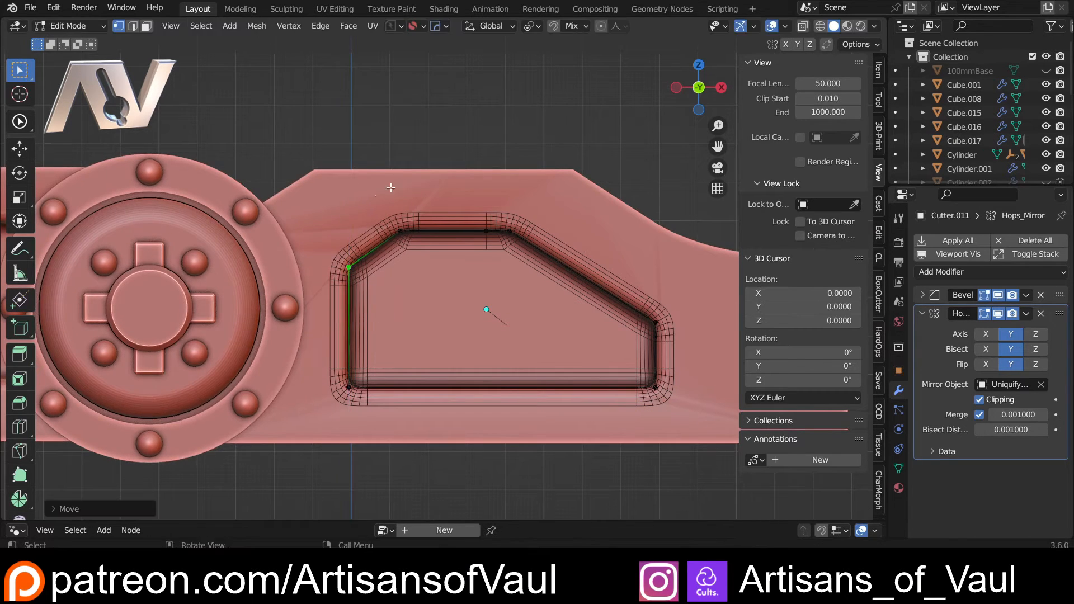
# Fine-tune the recess cutter's top joint-side corner along the X axis.
pyautogui.hotkey('shift', 'z')
pyautogui.moveTo(367, 217); pyautogui.dragTo(412, 271)
pyautogui.hotkey('shift', 'z')
pyautogui.press('g')
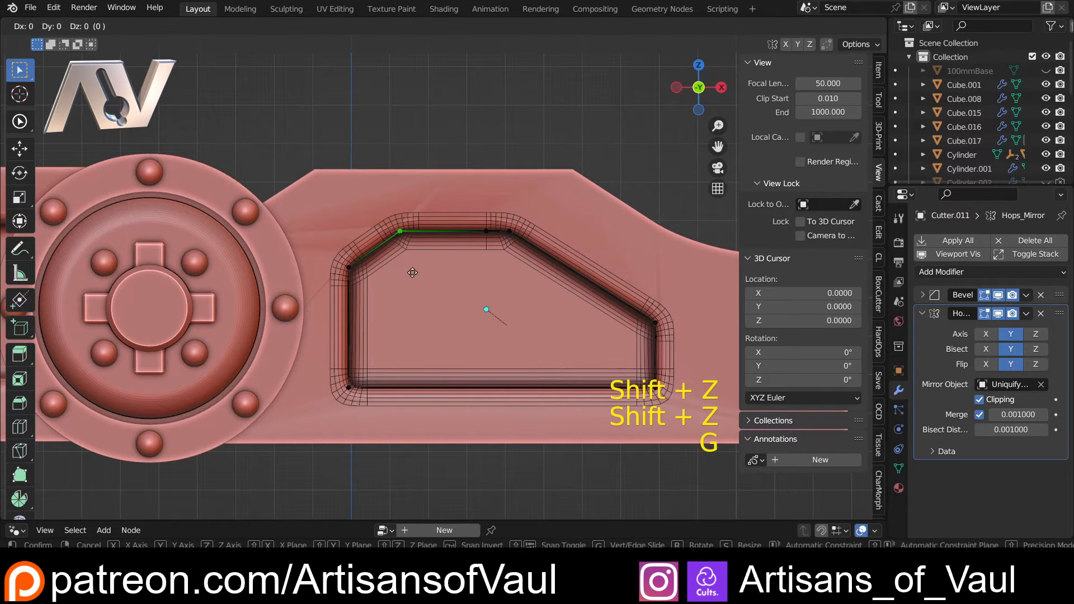
pyautogui.press('x')
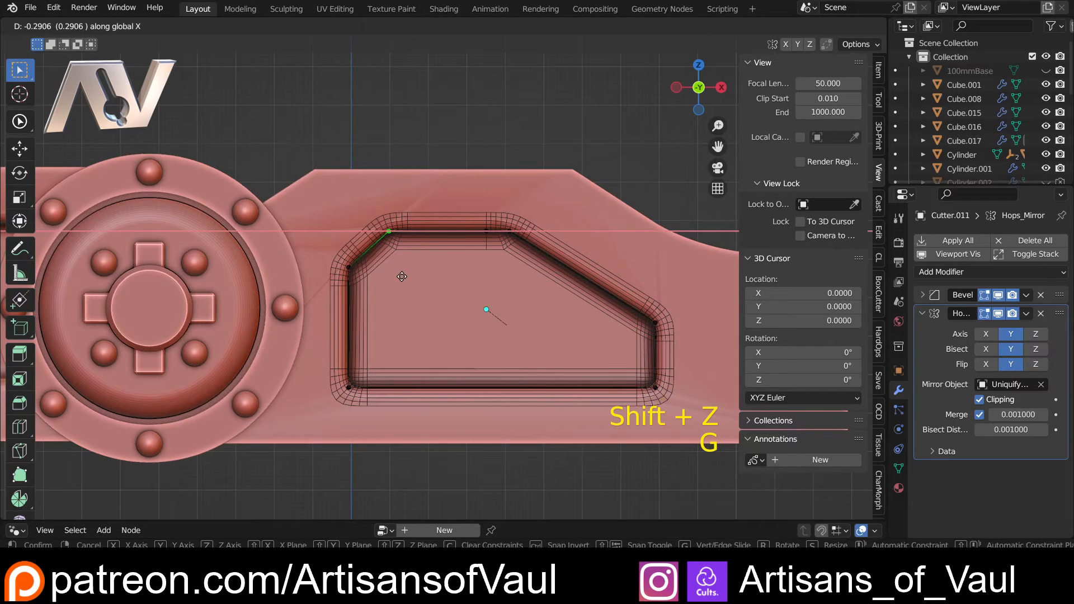
pyautogui.click(415, 275)
# Return to Object Mode and hide the recess cutter.
pyautogui.press('Tab')
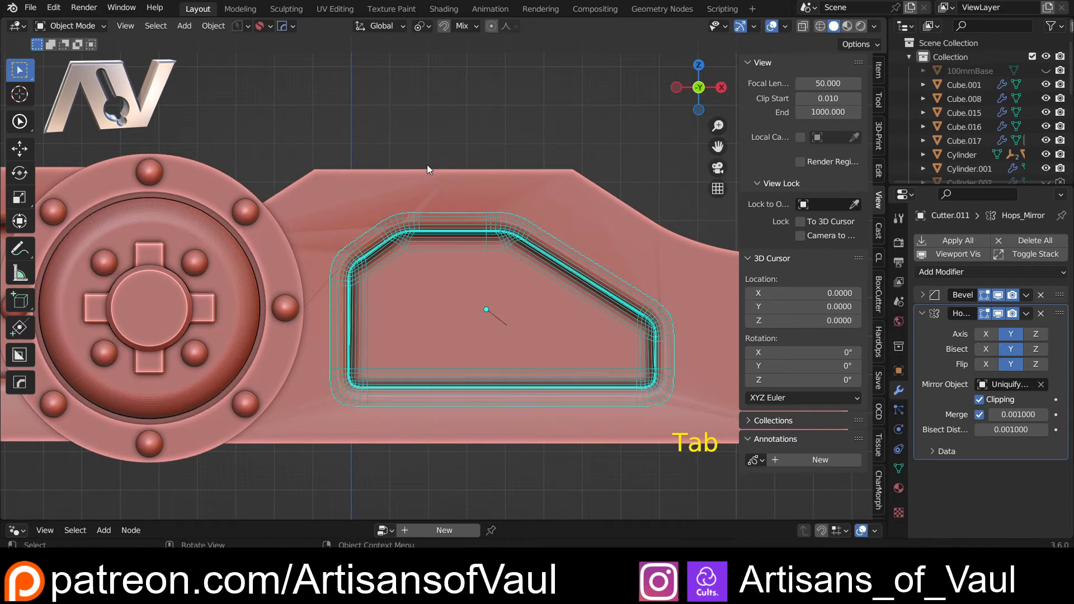
pyautogui.scroll(-4, 414, 174)
pyautogui.click(444, 253)
pyautogui.press('h')
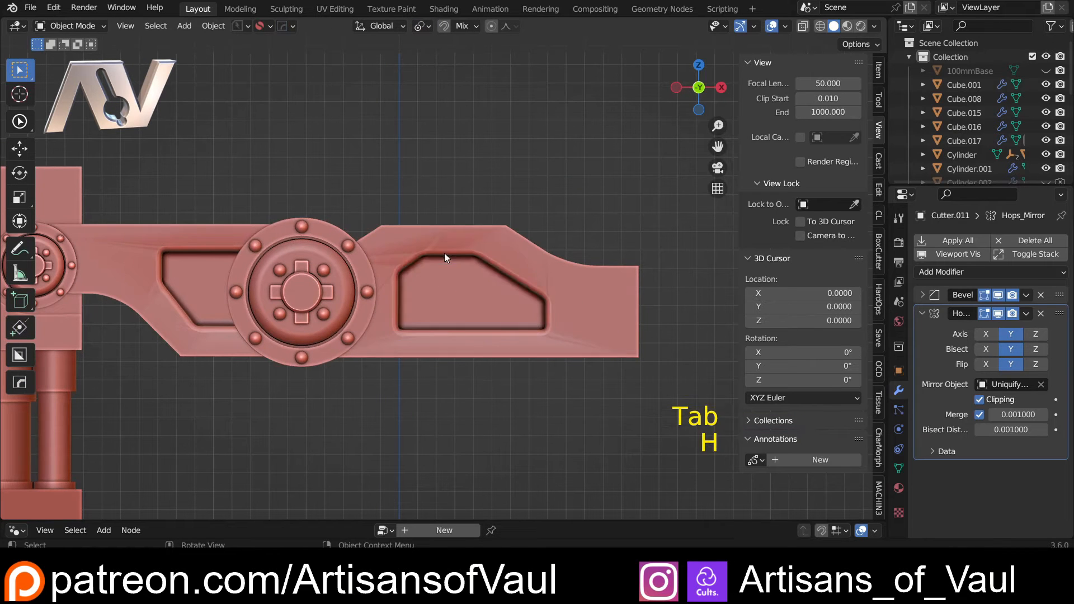
# Examine the reshaped recess and the joint on the arm from several angles and in front view.
pyautogui.moveTo(444, 253); pyautogui.dragTo(447, 213, button='middle')
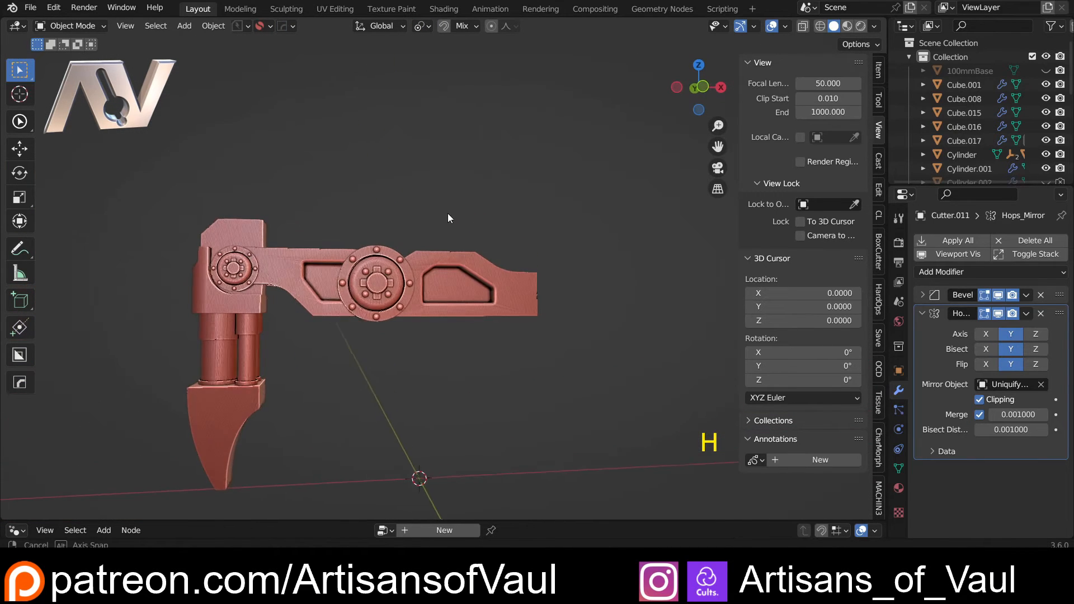
pyautogui.scroll(4, 448, 213)
pyautogui.moveTo(525, 260); pyautogui.dragTo(383, 252, button='middle')
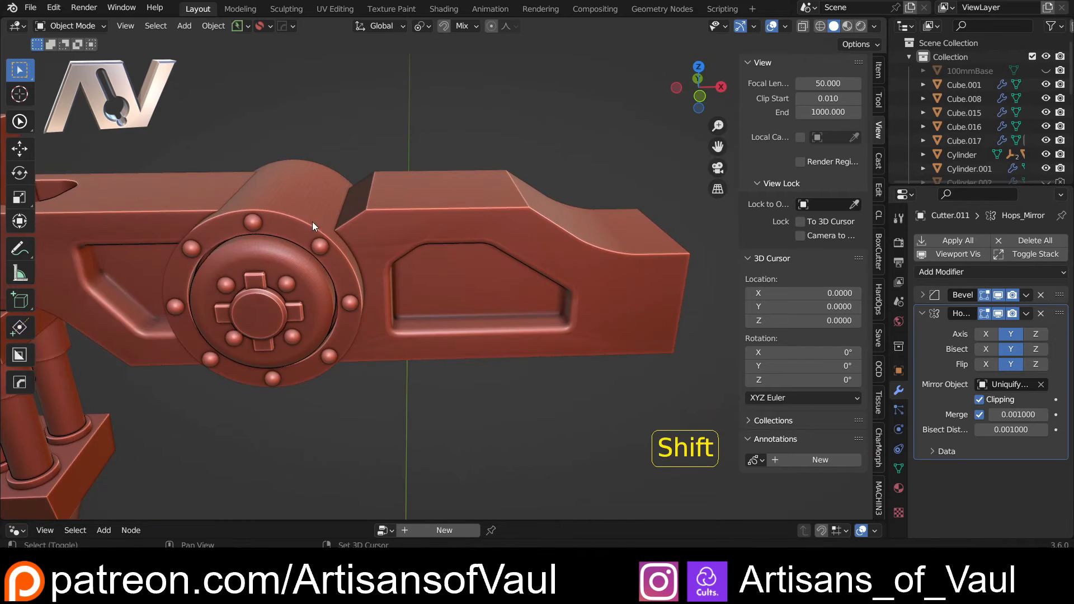
pyautogui.keyDown('shift'); pyautogui.moveTo(312, 221); pyautogui.dragTo(452, 263, button='middle'); pyautogui.keyUp('shift')
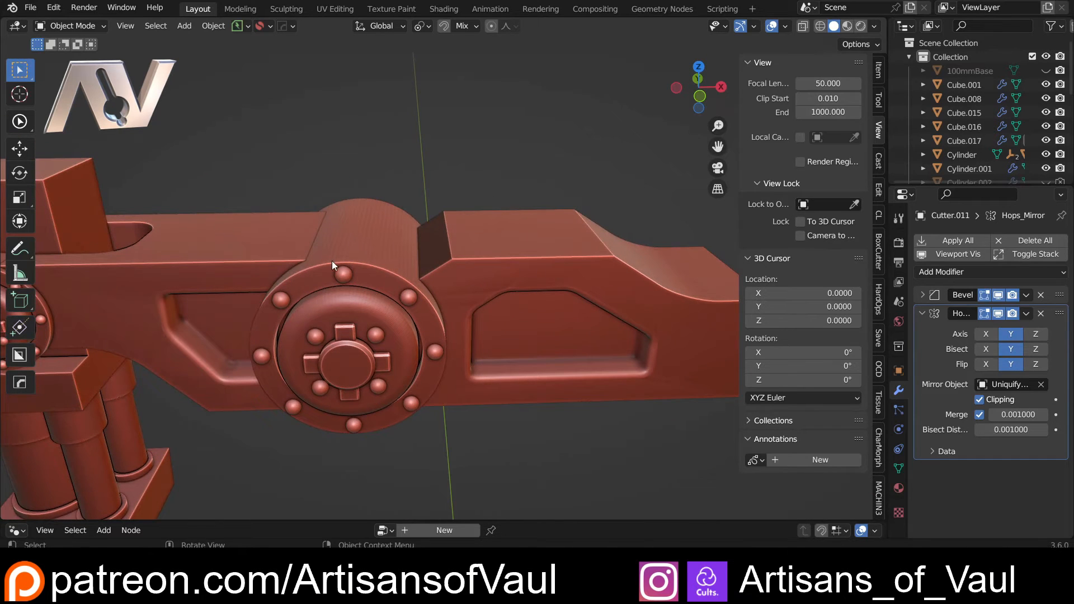
pyautogui.moveTo(391, 237); pyautogui.dragTo(265, 256, button='middle')
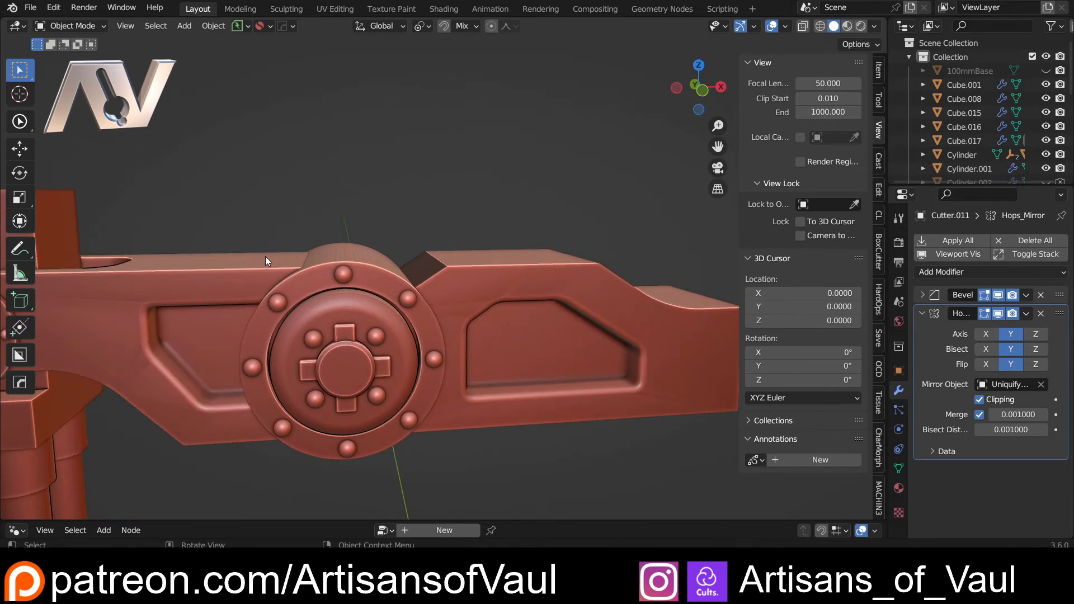
pyautogui.click(701, 90)
pyautogui.scroll(-4, 475, 340)
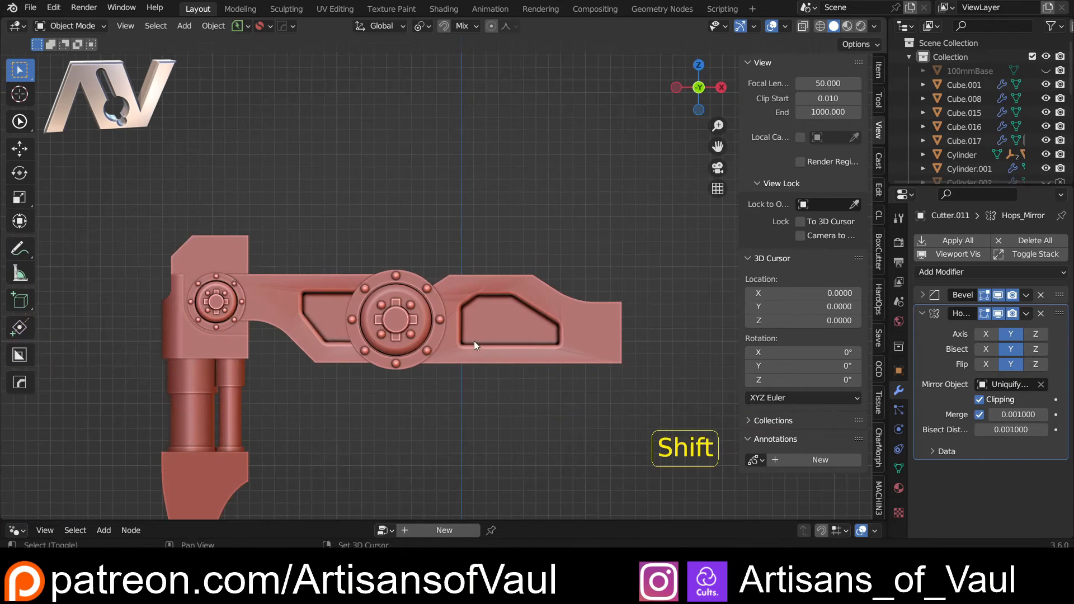
# Cut a diagonal chamfer off the upper arm segment's lower joint-side corner with a BoxCutter Ngon cut.
pyautogui.keyDown('shift'); pyautogui.moveTo(474, 341); pyautogui.dragTo(410, 246, button='middle'); pyautogui.keyUp('shift')
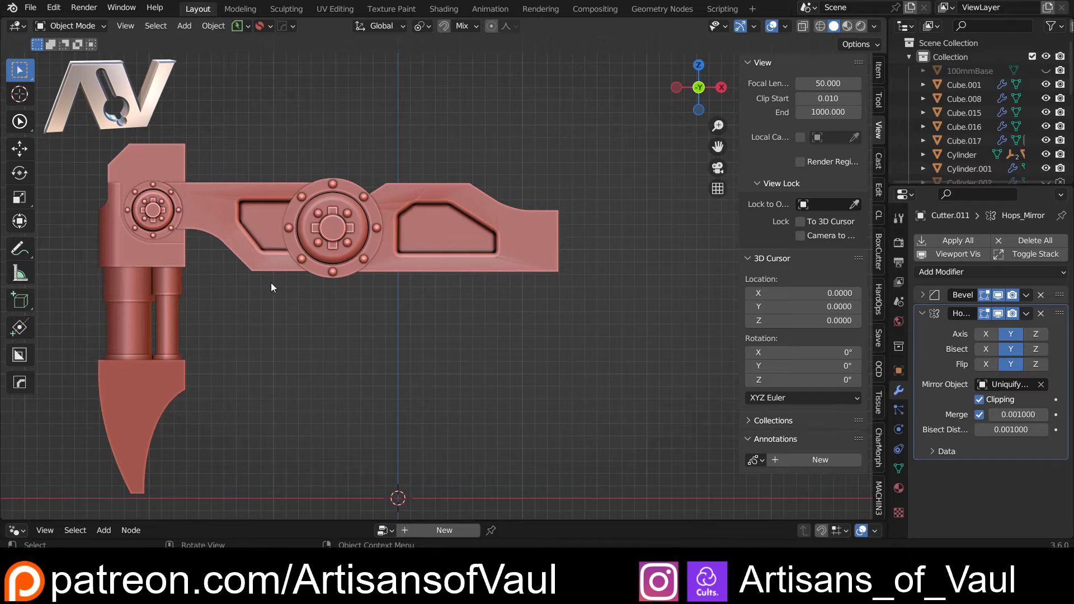
pyautogui.scroll(3, 380, 287)
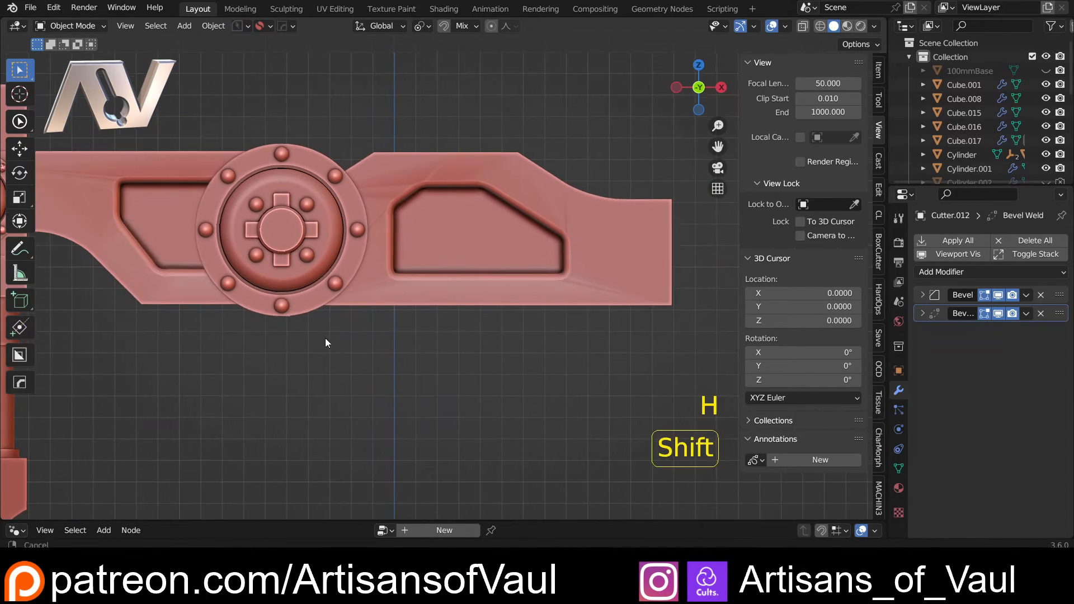
pyautogui.keyDown('shift'); pyautogui.moveTo(324, 338); pyautogui.dragTo(363, 357, button='middle'); pyautogui.keyUp('shift')
pyautogui.keyDown('shift'); pyautogui.moveTo(417, 313); pyautogui.dragTo(402, 301, button='middle'); pyautogui.keyUp('shift')
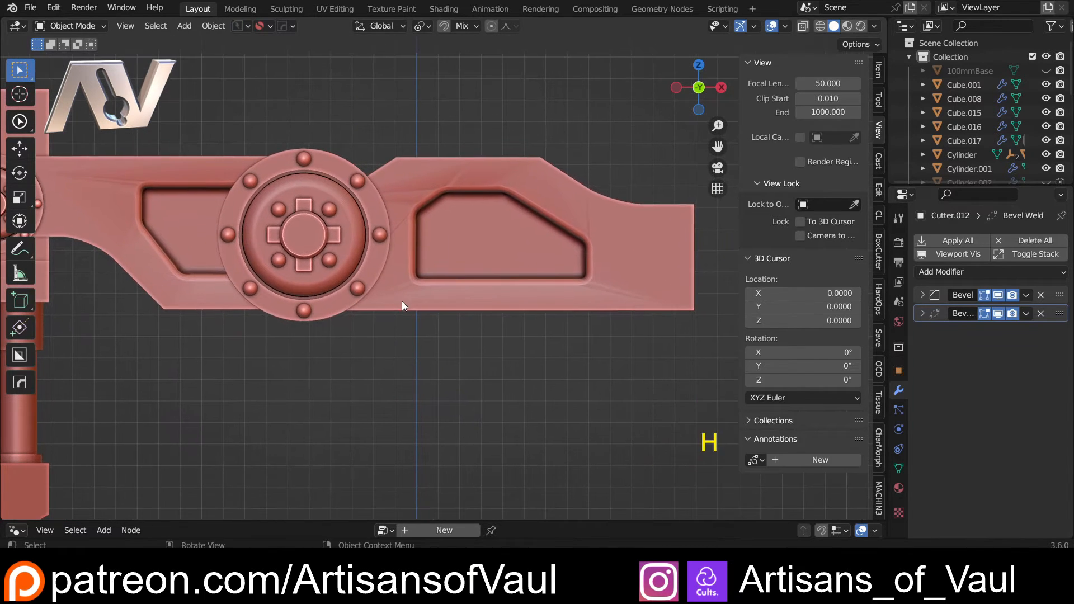
pyautogui.click(402, 301)
pyautogui.keyDown('shift'); pyautogui.moveTo(409, 354); pyautogui.dragTo(376, 356, button='middle'); pyautogui.keyUp('shift')
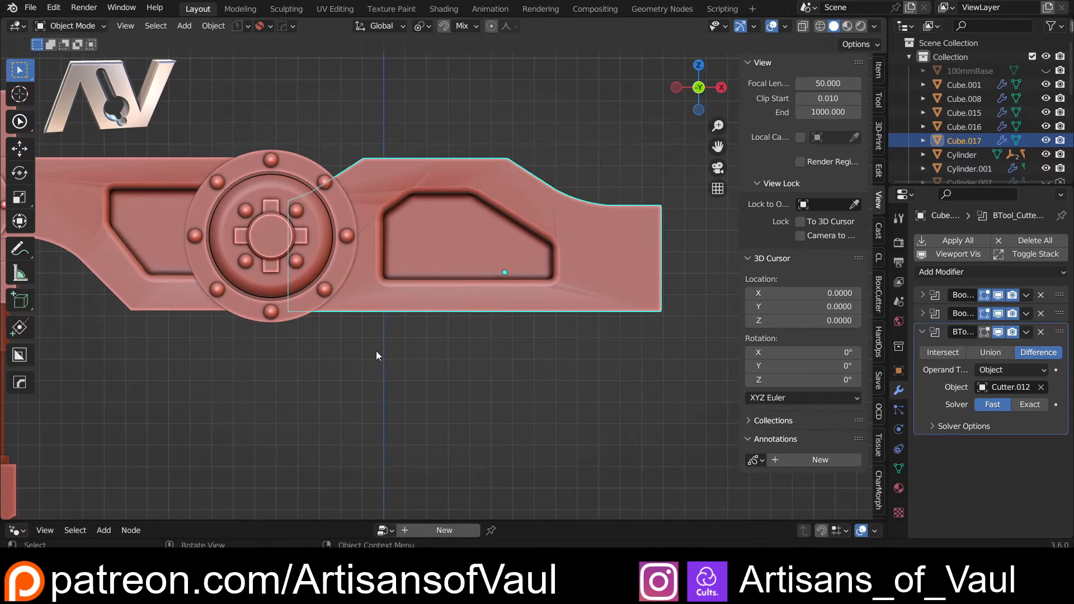
pyautogui.hotkey('alt', 'w')
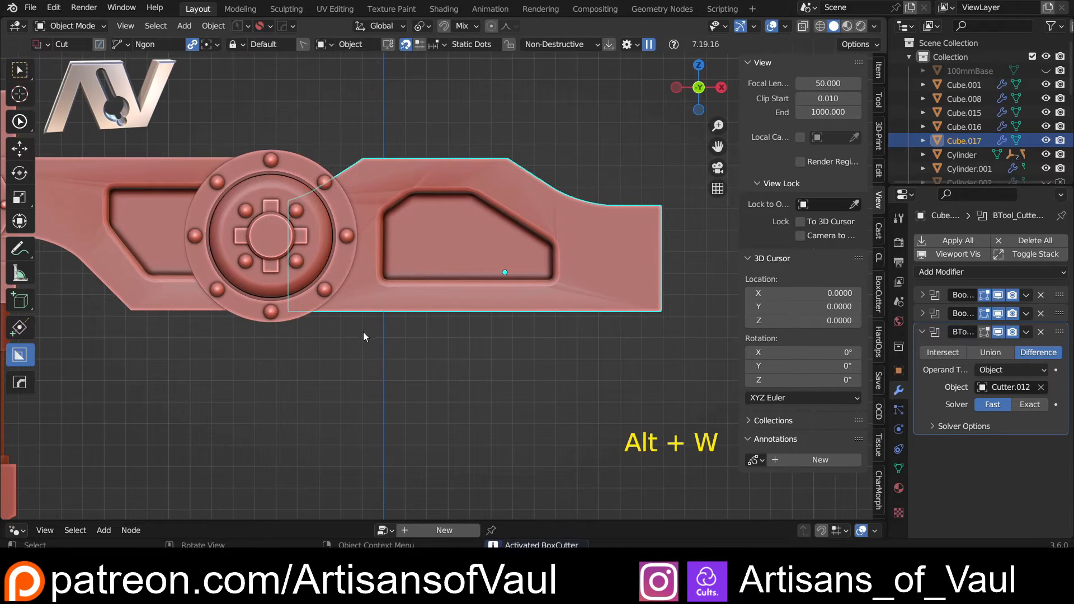
pyautogui.click(394, 337)
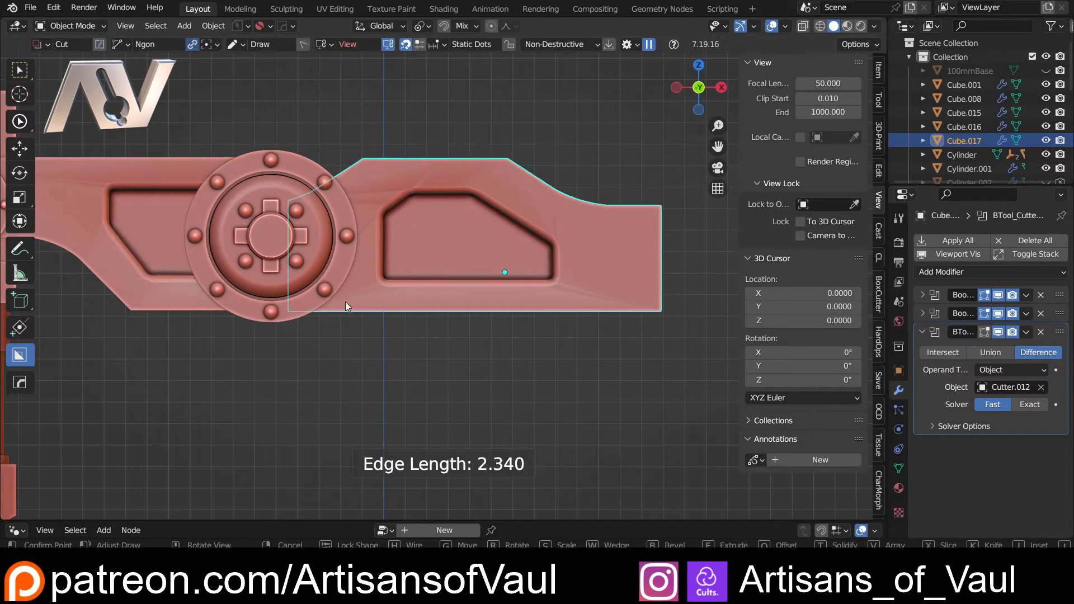
pyautogui.click(258, 256)
pyautogui.click(142, 291)
pyautogui.press('space')
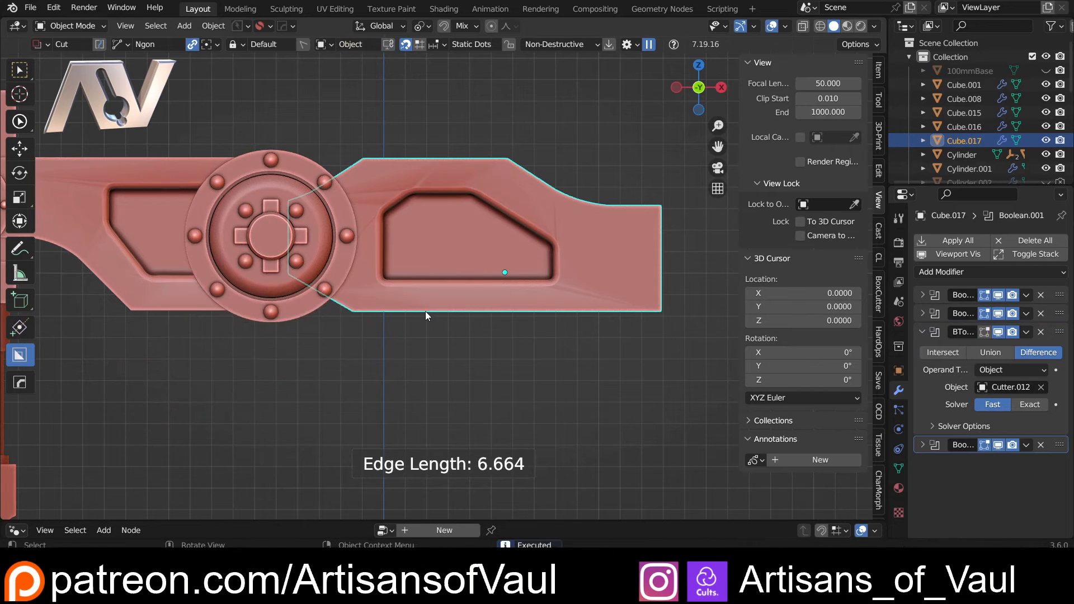
# Reveal the arm segment's side-recess cutter by scrolling through its booleans, and enter Edit Mode on the cutter.
pyautogui.keyDown('shift'); pyautogui.moveTo(395, 247); pyautogui.dragTo(358, 255, button='middle'); pyautogui.keyUp('shift')
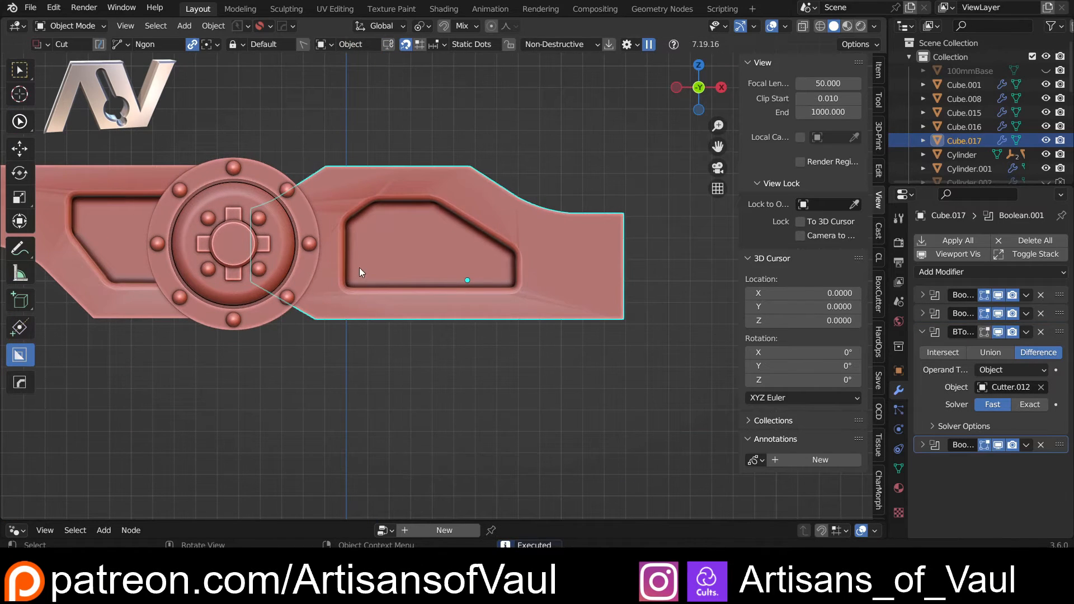
pyautogui.scroll(2, 358, 257)
pyautogui.keyDown('shift'); pyautogui.moveTo(341, 257); pyautogui.dragTo(323, 292, button='middle'); pyautogui.keyUp('shift')
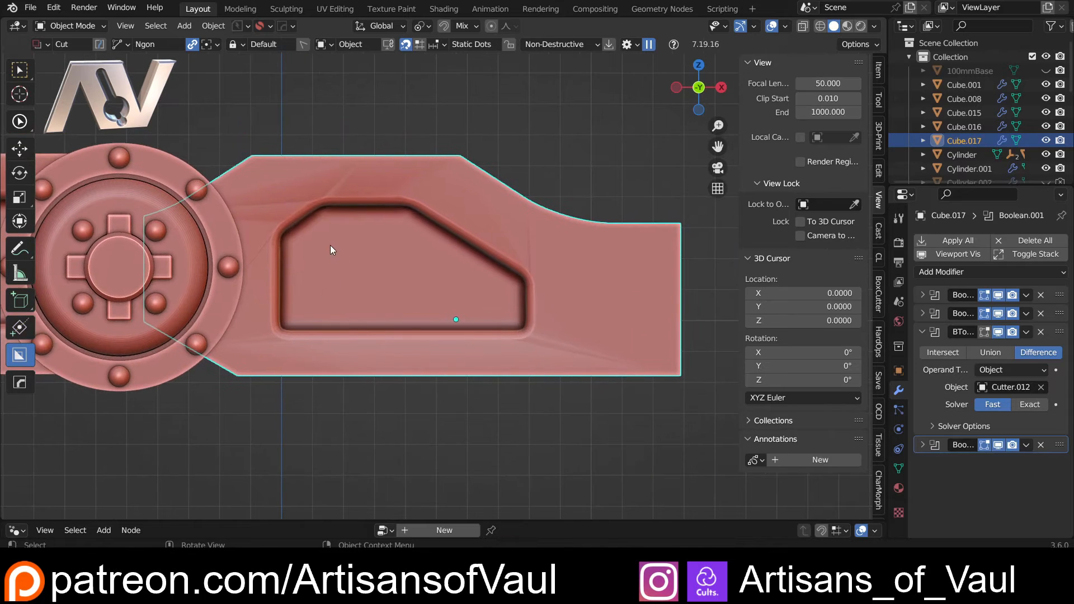
pyautogui.press('q')
pyautogui.click(330, 245)
pyautogui.scroll(3, 330, 211)
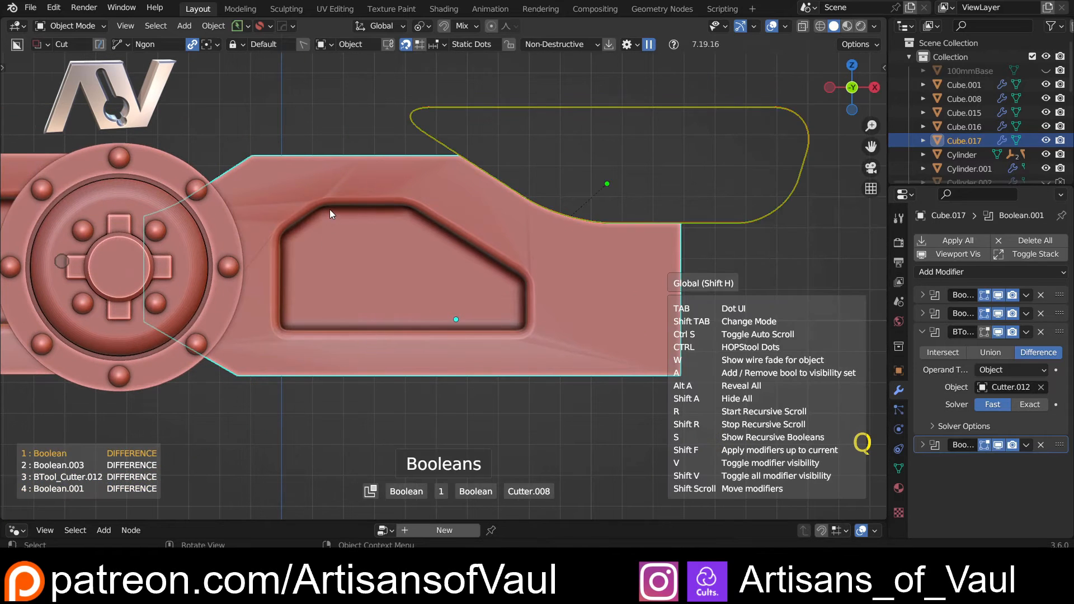
pyautogui.scroll(-1, 330, 211)
pyautogui.click(330, 210)
pyautogui.press('Tab')
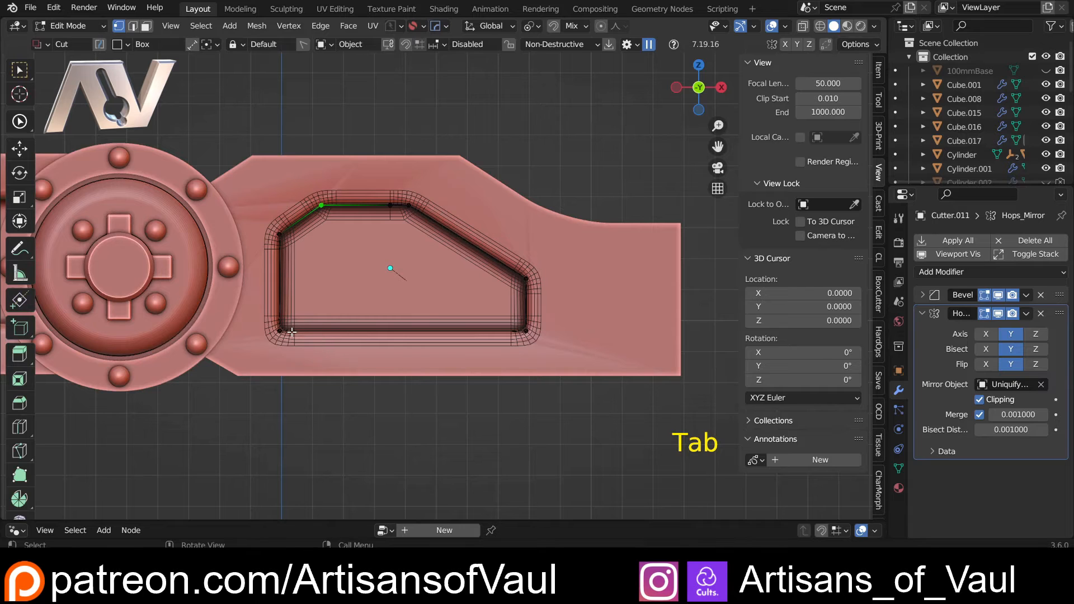
# Bevel the recess cutter's lower joint-side corner edge with one segment and a width of about 1.2.
pyautogui.moveTo(265, 329); pyautogui.dragTo(313, 309, button='middle')
pyautogui.hotkey('shift', 'z')
pyautogui.click(262, 337)
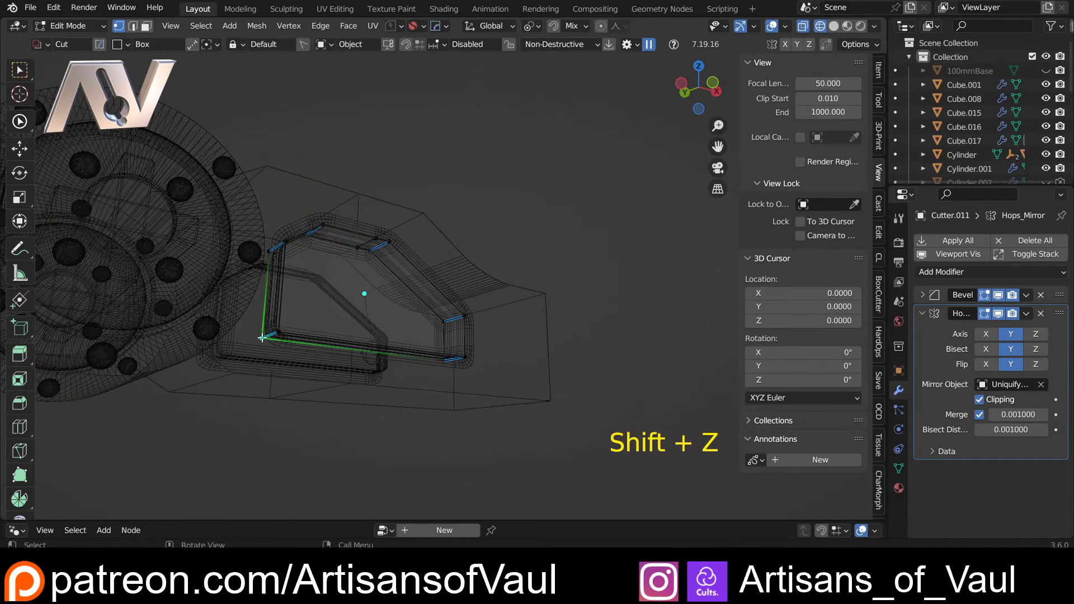
pyautogui.press('Tab')
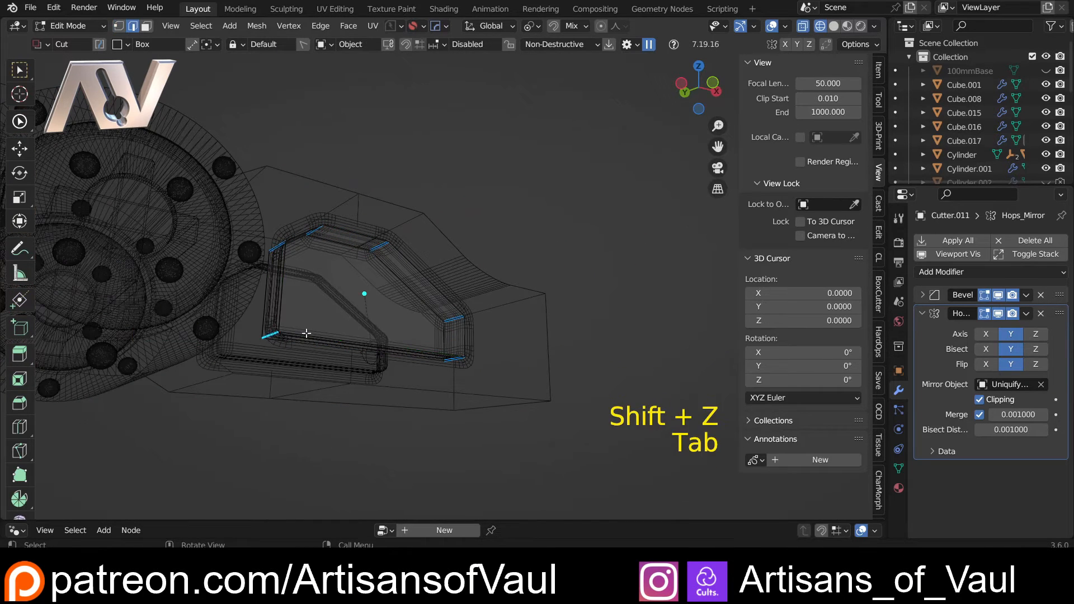
pyautogui.hotkey('shift', 'z')
pyautogui.moveTo(307, 333); pyautogui.dragTo(336, 332, button='middle')
pyautogui.hotkey('ctrl', 'b')
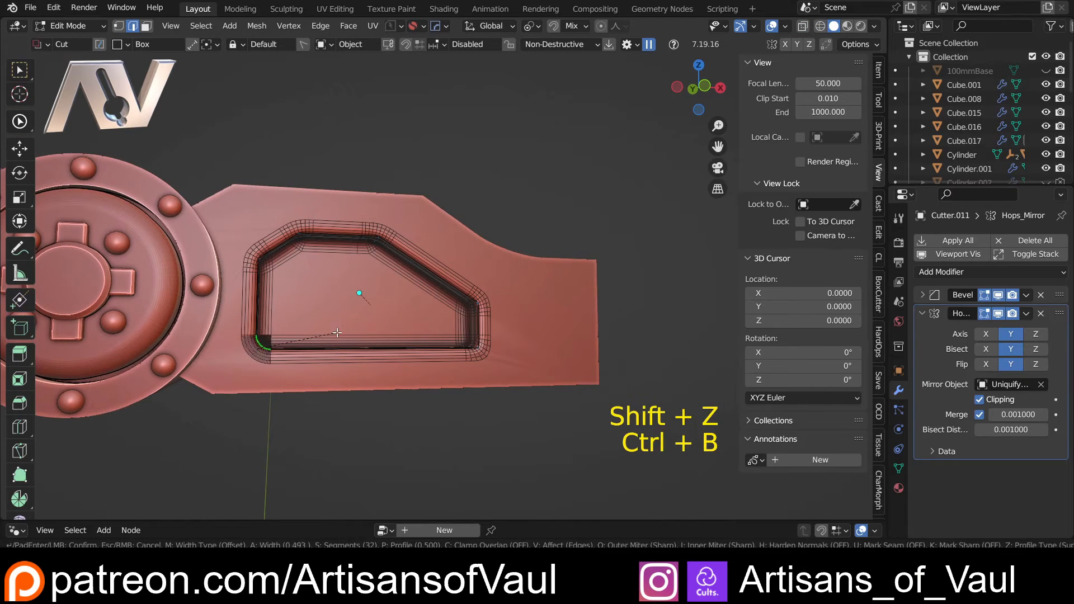
pyautogui.scroll(-20, 341, 334)
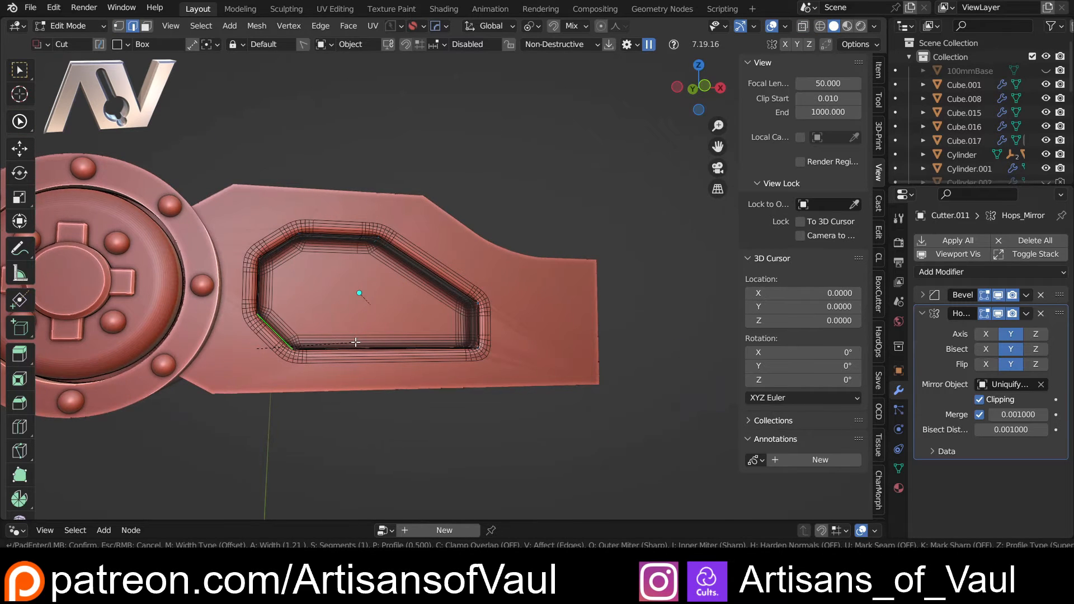
pyautogui.scroll(4, 376, 276)
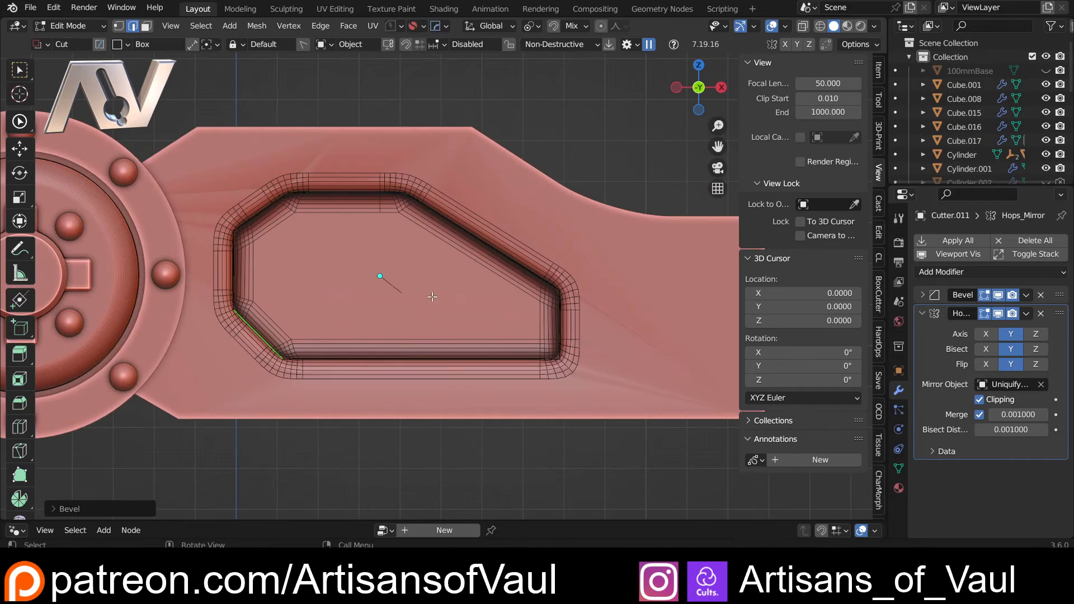
# Lower the upper vertex of the recess cutter's new bevel about 0.38 along Z, and return to Object Mode.
pyautogui.press('Tab')
pyautogui.click(304, 289)
pyautogui.hotkey('shift', 'z')
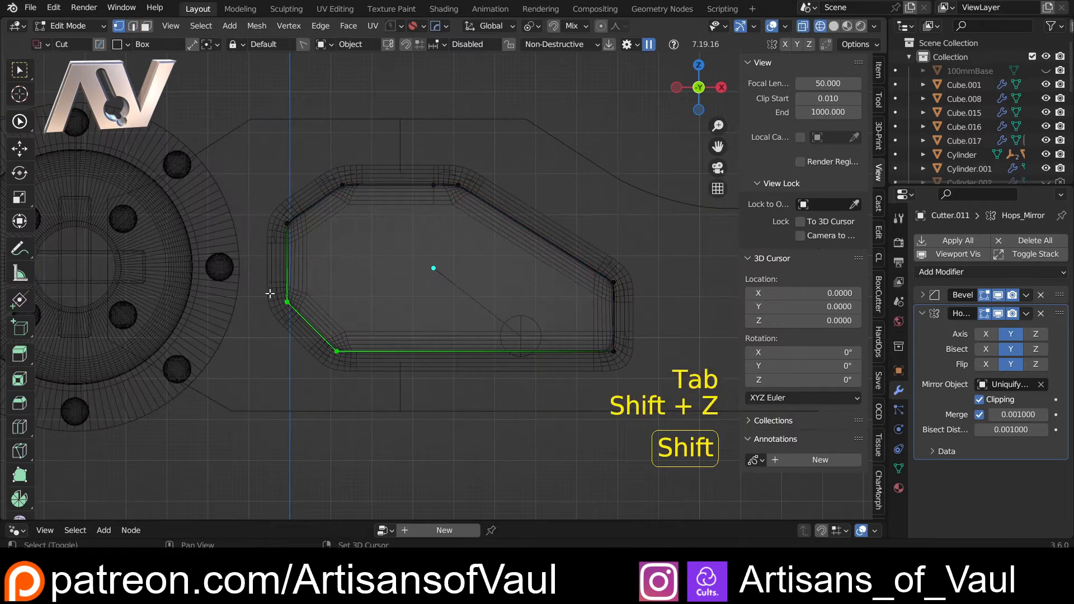
pyautogui.hotkey('shift', 'z')
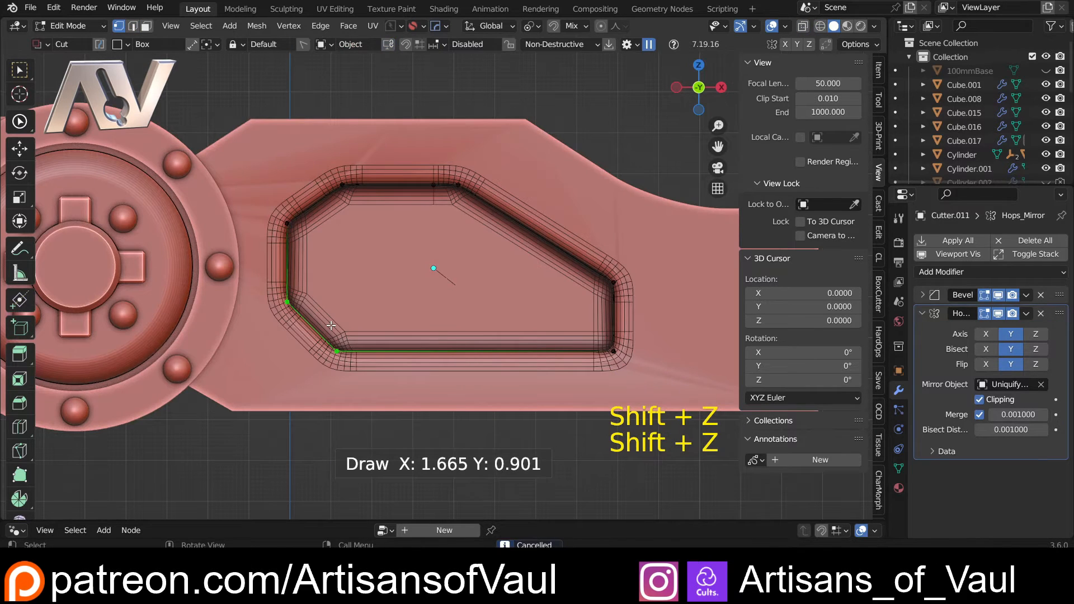
pyautogui.press('w')
pyautogui.hotkey('shift', 'z')
pyautogui.keyDown('shift'); pyautogui.click(336, 313); pyautogui.keyUp('shift')
pyautogui.hotkey('shift', 'z')
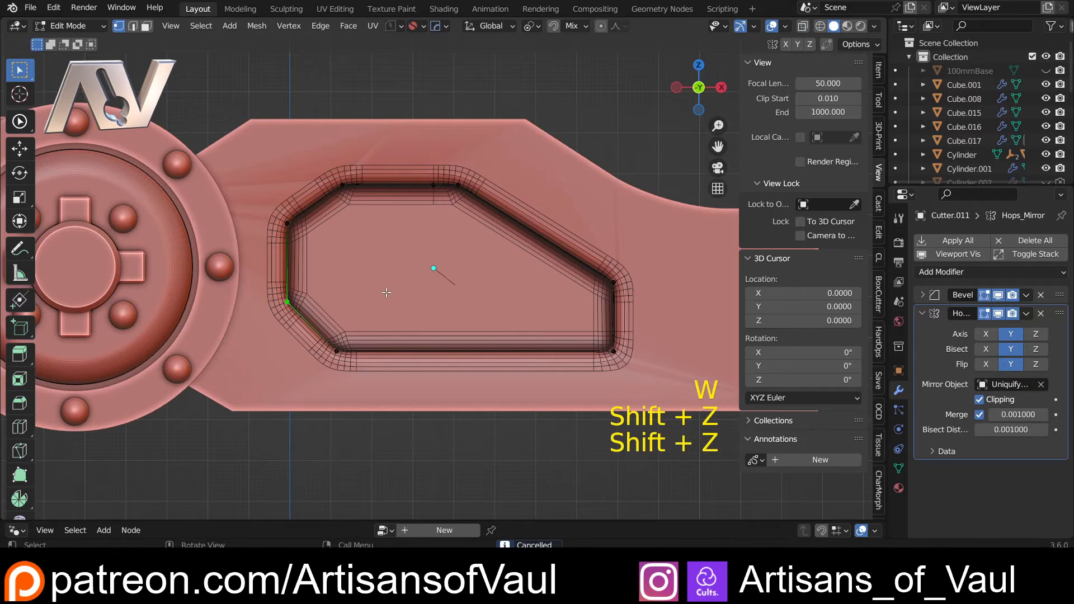
pyautogui.press('g')
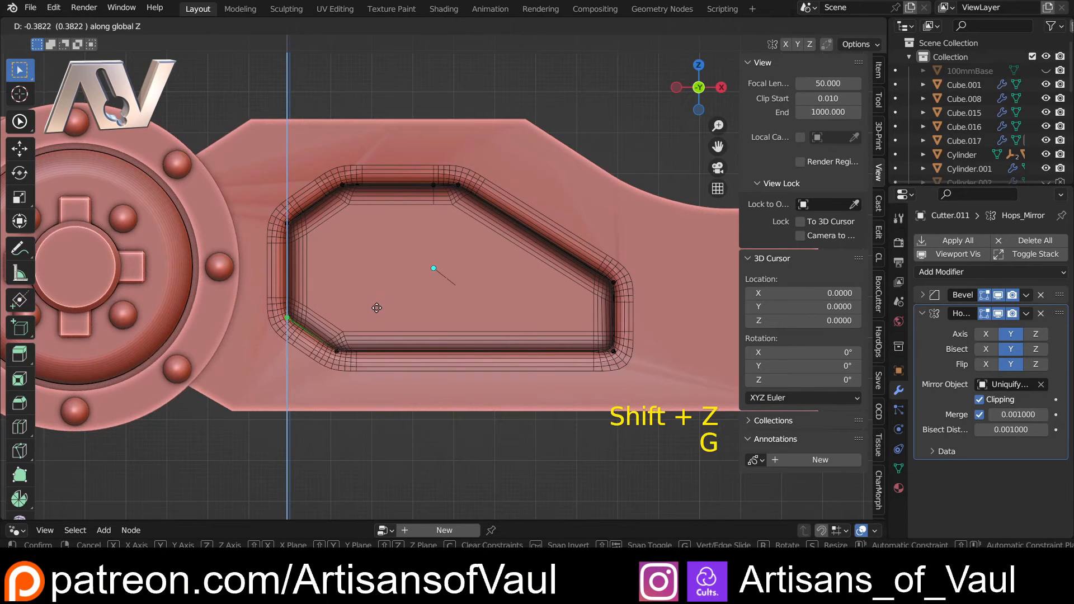
pyautogui.click(376, 308)
pyautogui.scroll(-6, 413, 268)
pyautogui.press('Tab')
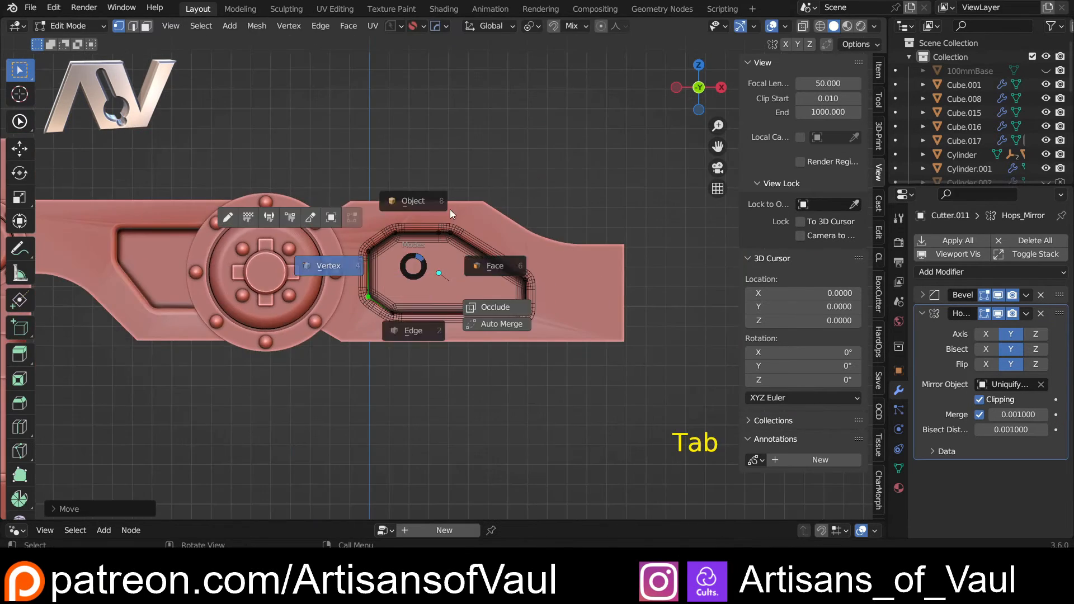
pyautogui.scroll(2, 429, 330)
pyautogui.click(451, 328)
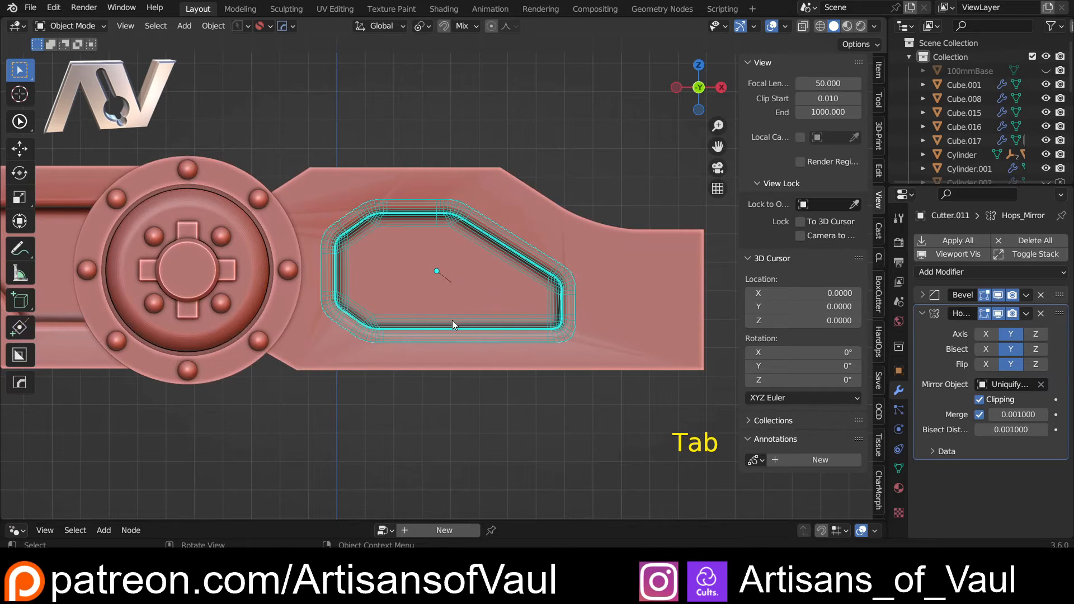
# Nudge the whole recess cutter slightly upward on the arm segment's side.
pyautogui.scroll(1, 424, 332)
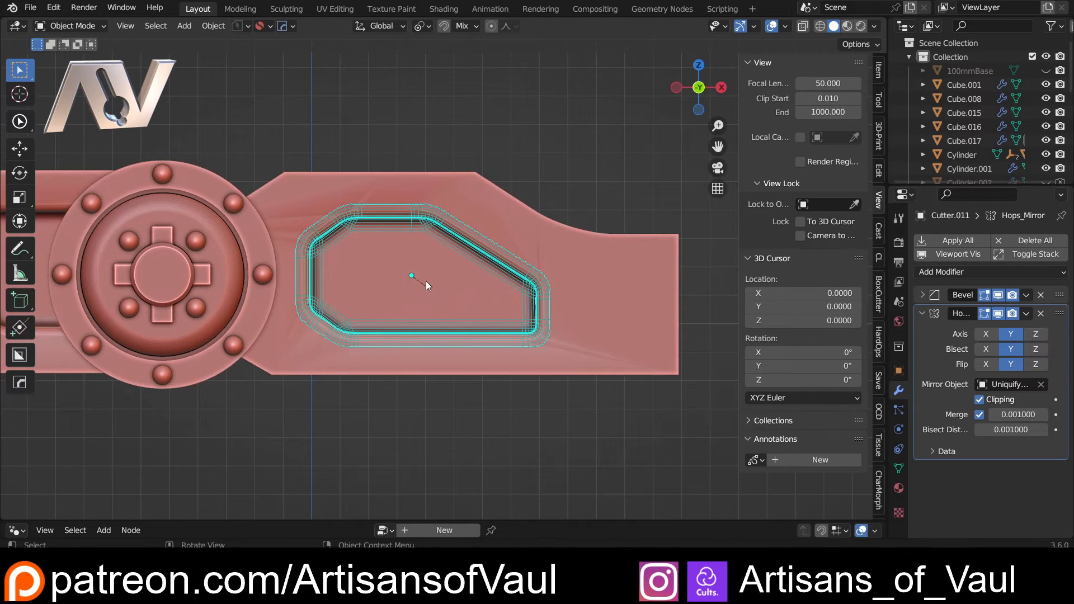
pyautogui.press('g')
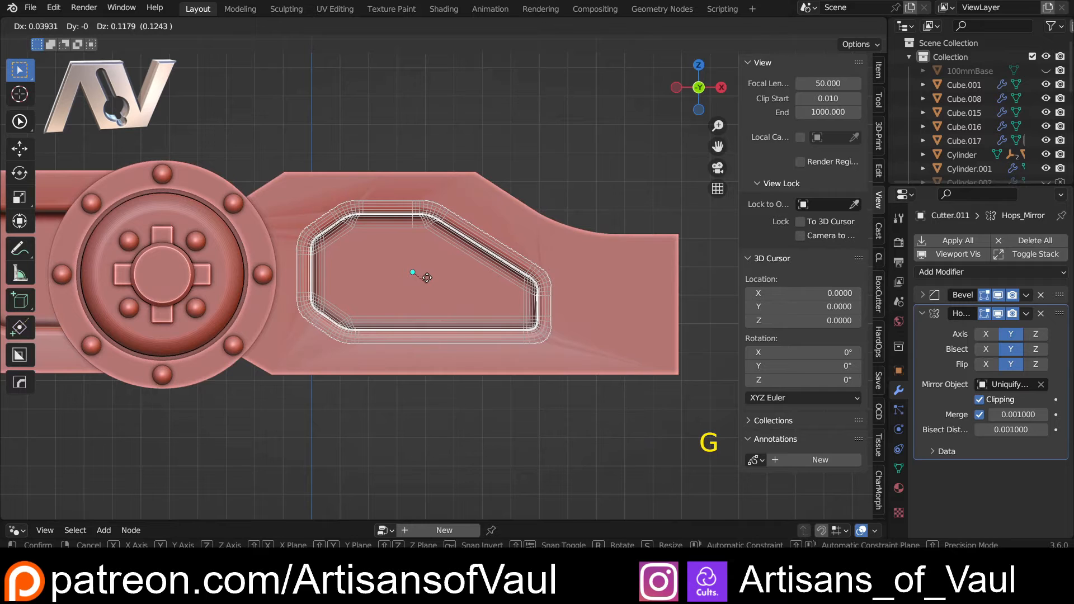
pyautogui.click(426, 279)
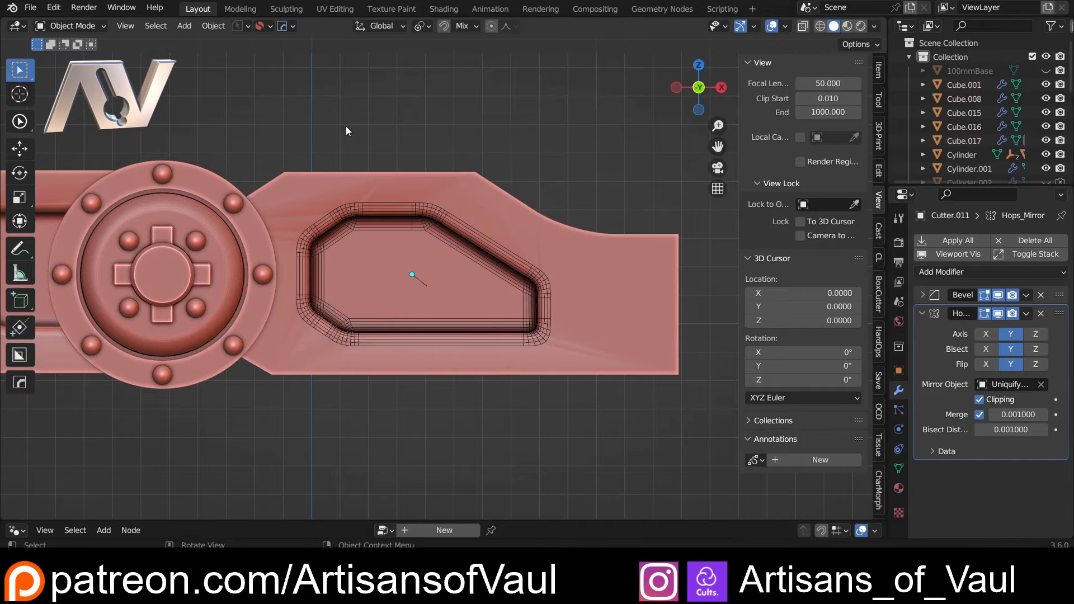
# Check the recess cutter on the arm's far side and remove its Hops_Mirror modifier.
pyautogui.moveTo(414, 276); pyautogui.dragTo(623, 176, button='middle')
pyautogui.click(244, 271)
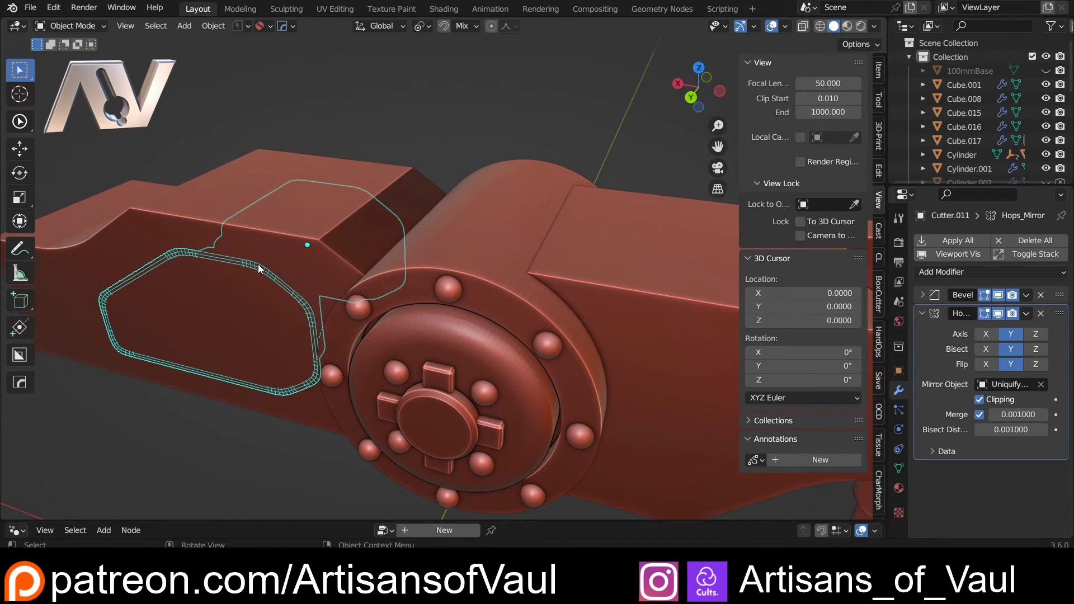
pyautogui.moveTo(257, 264); pyautogui.dragTo(480, 215, button='middle')
pyautogui.scroll(-3, 480, 215)
pyautogui.moveTo(369, 249); pyautogui.dragTo(400, 296, button='middle')
pyautogui.moveTo(430, 269); pyautogui.dragTo(609, 264, button='middle')
pyautogui.moveTo(297, 263)
pyautogui.mouseDown(button='middle')
pyautogui.moveTo(159, 278)
pyautogui.moveTo(320, 281)
pyautogui.moveTo(261, 274)
pyautogui.moveTo(300, 277)
pyautogui.mouseUp(button='middle')
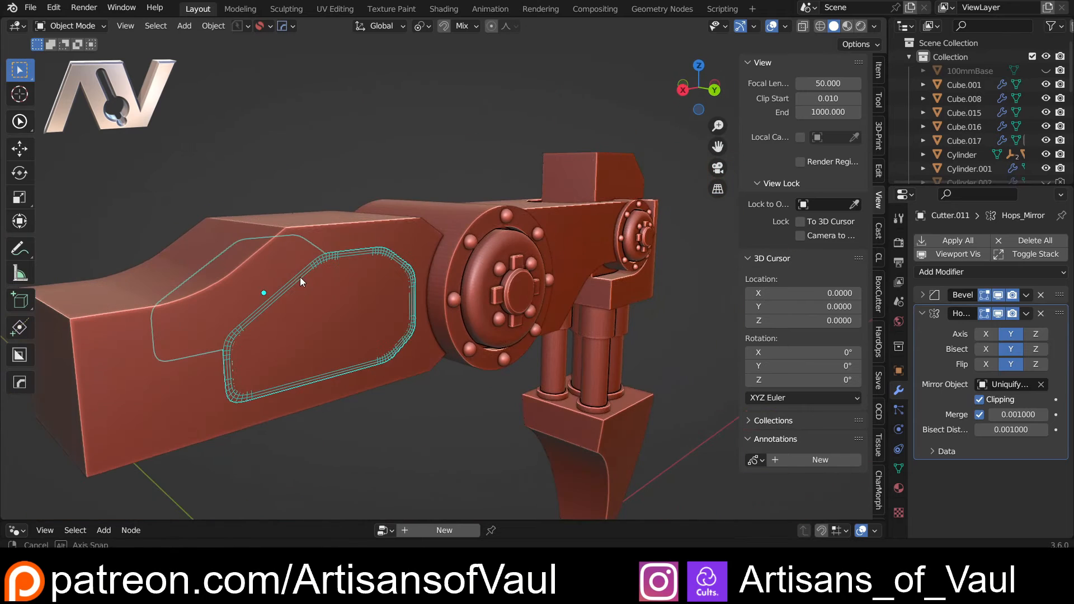
pyautogui.click(1041, 313)
# Return to the front view and hide the recess cutter.
pyautogui.moveTo(422, 259); pyautogui.dragTo(423, 213, button='middle')
pyautogui.keyDown('shift'); pyautogui.moveTo(397, 190); pyautogui.dragTo(349, 180, button='middle'); pyautogui.keyUp('shift')
pyautogui.scroll(2, 350, 180)
pyautogui.moveTo(349, 180); pyautogui.dragTo(340, 226, button='middle')
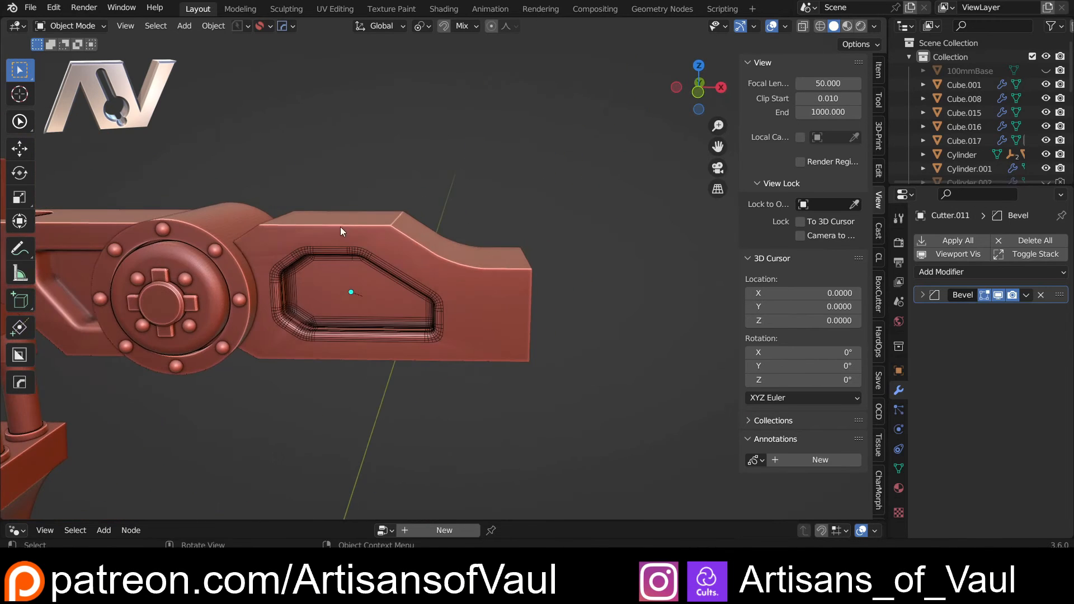
pyautogui.click(363, 250)
pyautogui.click(699, 93)
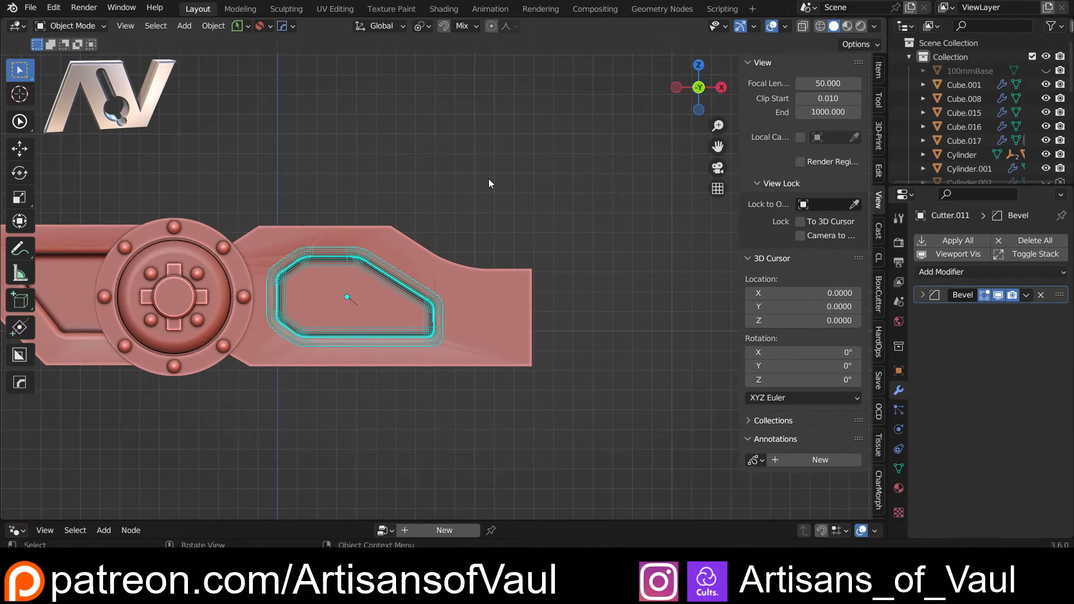
pyautogui.press('h')
pyautogui.scroll(-4, 437, 307)
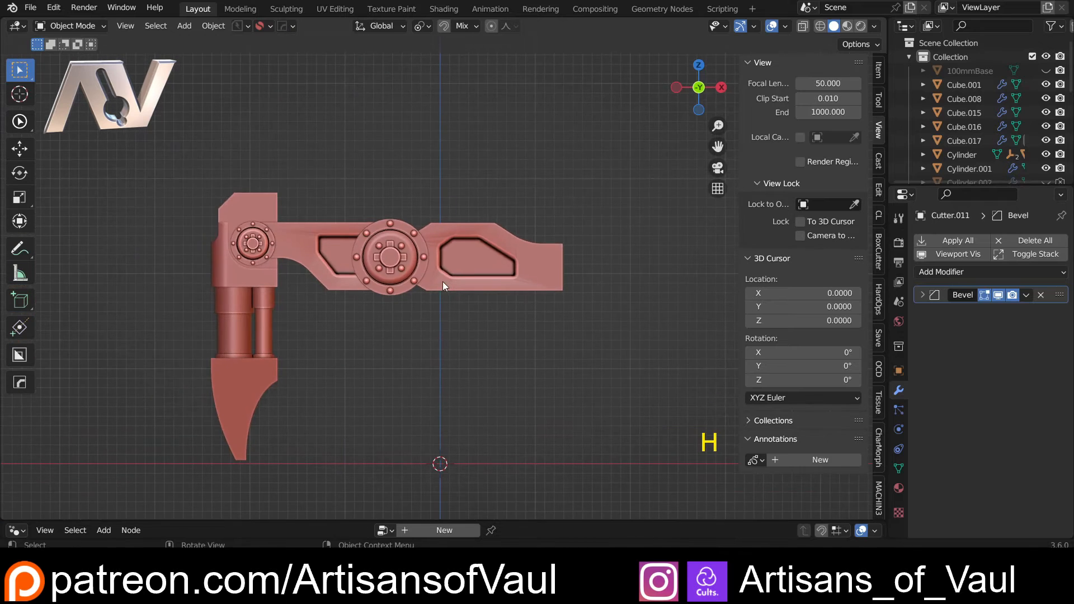
# Add a UV sphere at the world origin with 64 segments and 64 rings.
pyautogui.scroll(5, 441, 292)
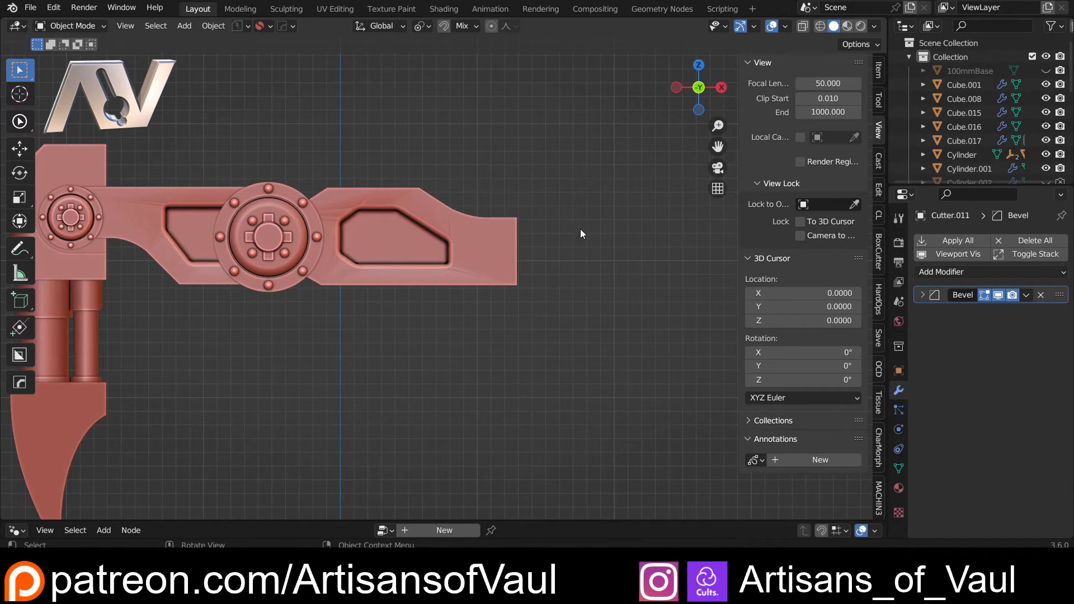
pyautogui.hotkey('shift', 'a')
pyautogui.moveTo(555, 227)
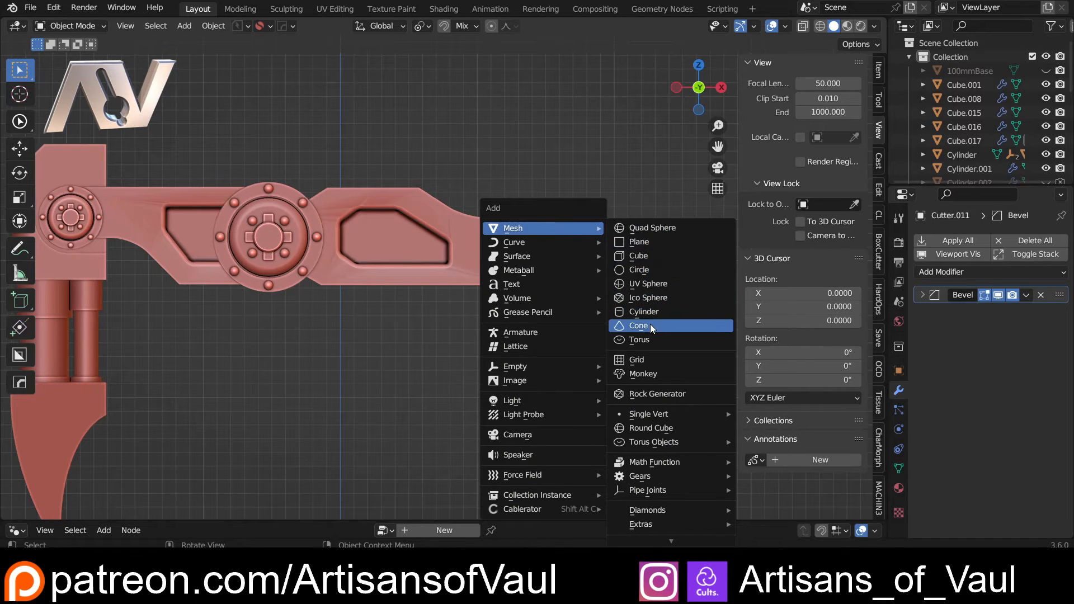
pyautogui.click(649, 284)
pyautogui.scroll(-4, 581, 327)
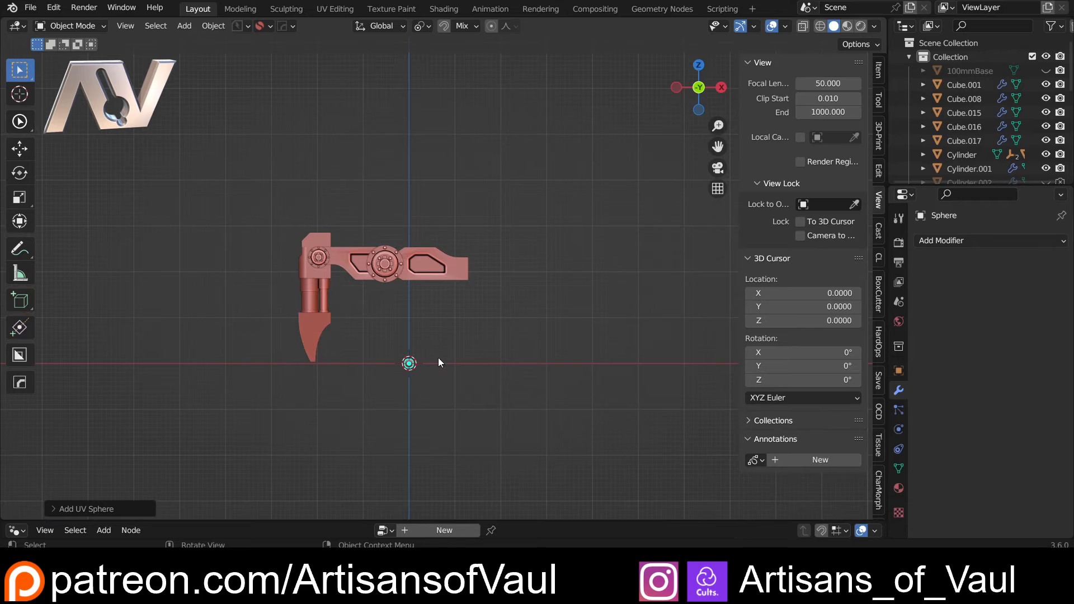
pyautogui.click(121, 507)
pyautogui.click(208, 356)
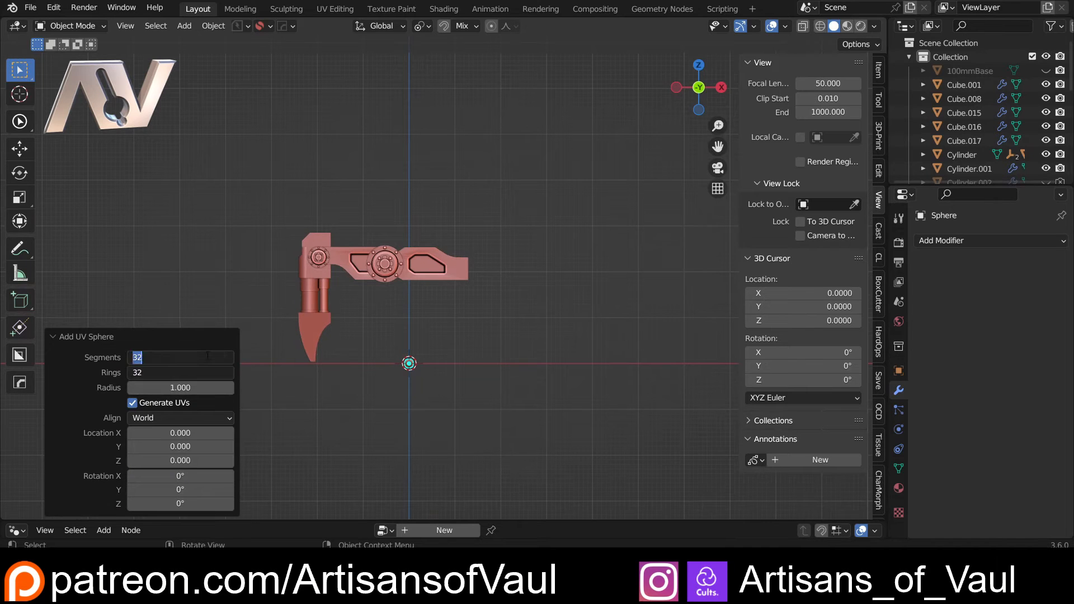
pyautogui.write('64')
pyautogui.press('Return')
pyautogui.scroll(2, 368, 355)
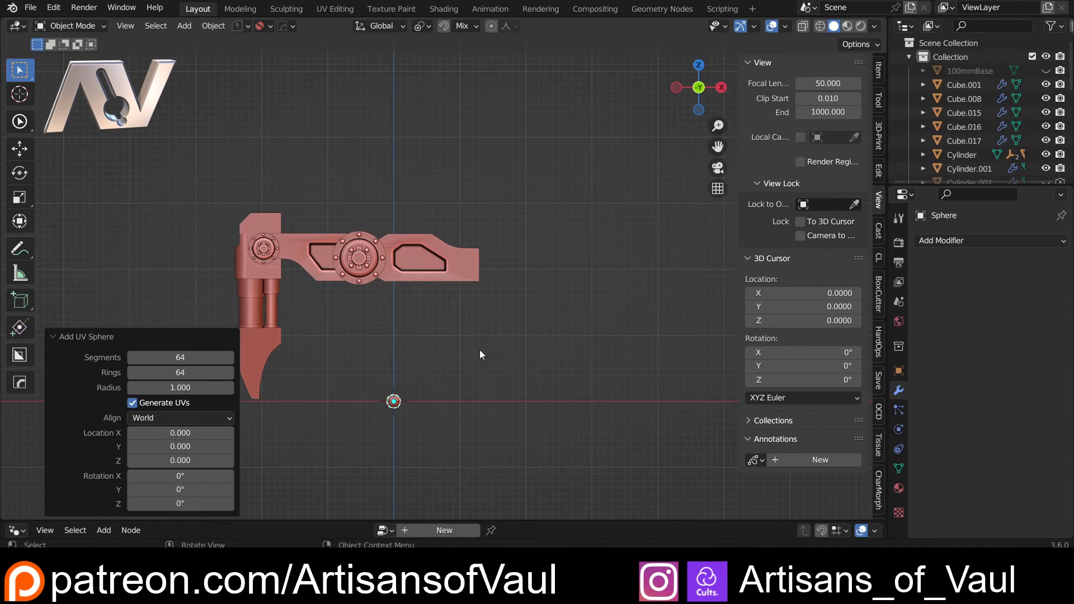
# Move the sphere about 13.04 in X and 20.58 in Z to the arm segment's free end and enlarge it.
pyautogui.press('g')
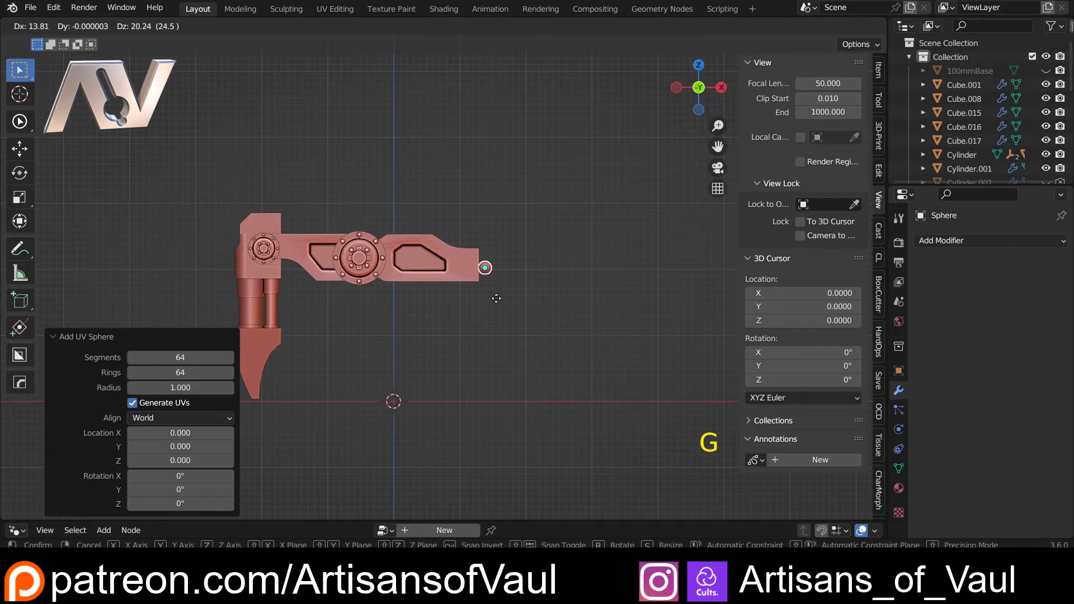
pyautogui.click(491, 296)
pyautogui.click(700, 83)
pyautogui.click(700, 83)
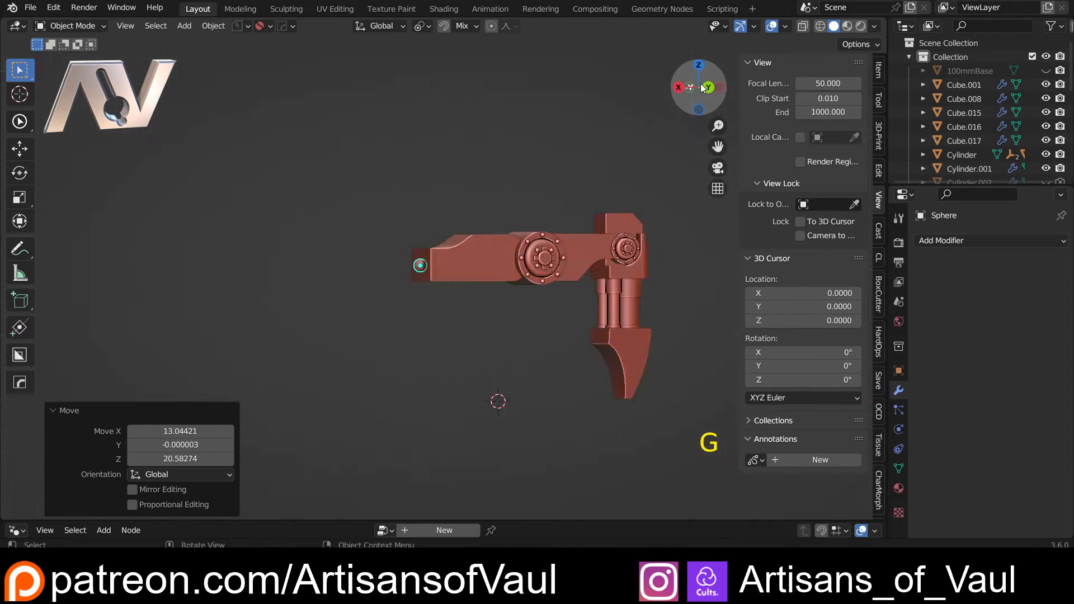
pyautogui.scroll(5, 617, 237)
pyautogui.keyDown('shift'); pyautogui.moveTo(618, 237); pyautogui.dragTo(461, 267, button='middle'); pyautogui.keyUp('shift')
pyautogui.press('s')
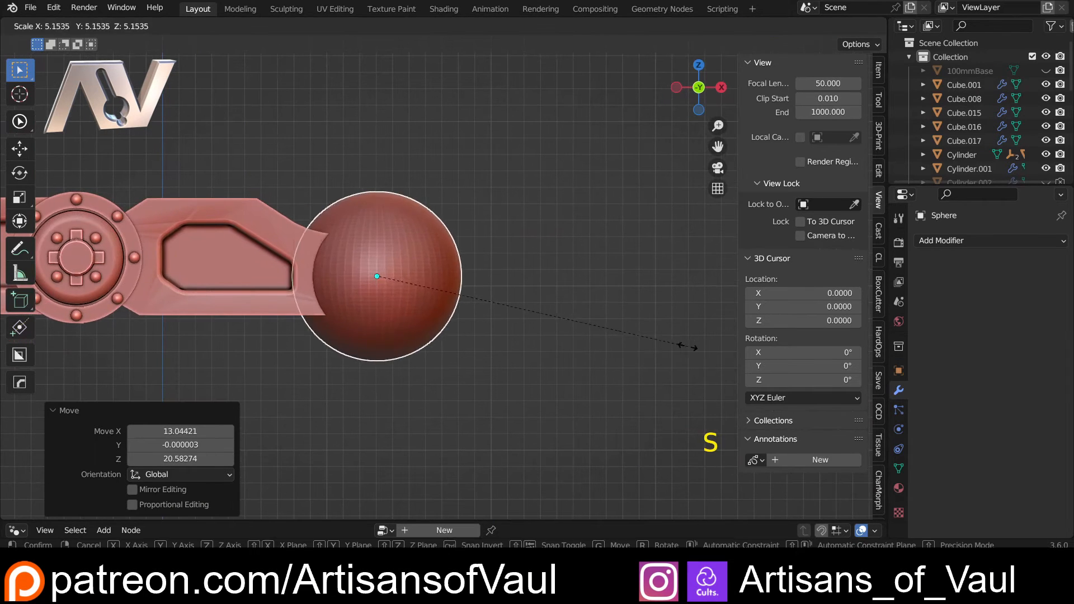
pyautogui.click(714, 353)
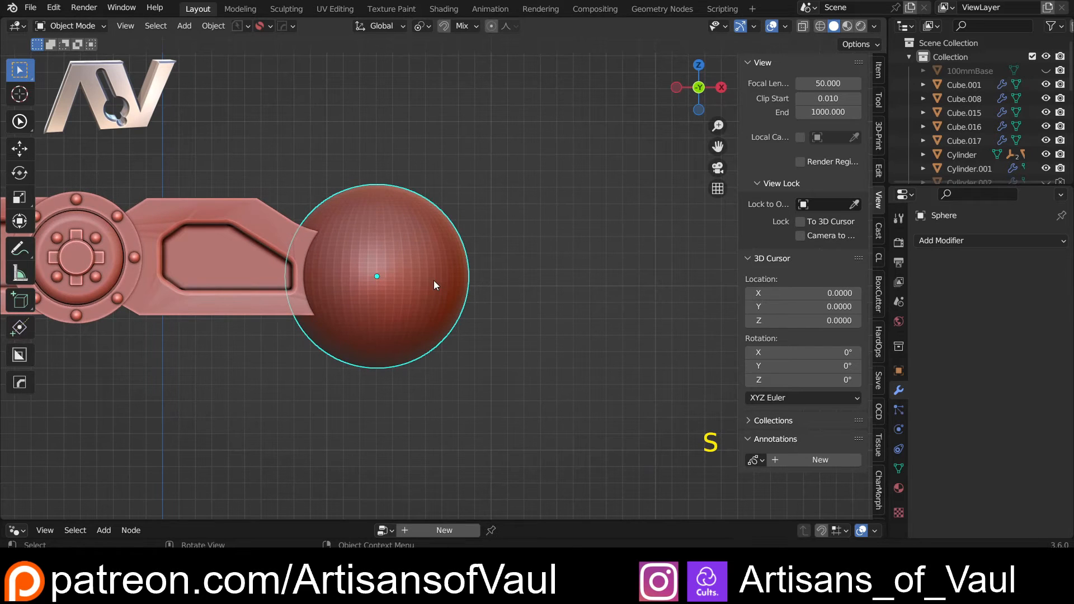
# Replace the sphere with a new UV sphere that has 128 segments and 128 rings.
pyautogui.press('Delete')
pyautogui.scroll(-4, 434, 282)
pyautogui.hotkey('shift', 'a')
pyautogui.moveTo(435, 256)
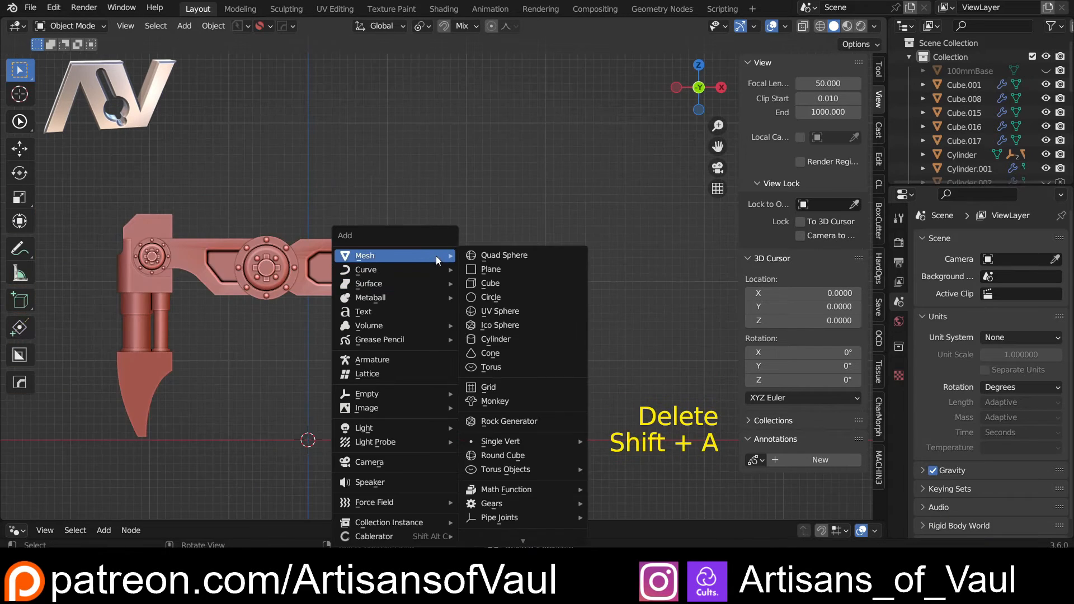
pyautogui.click(512, 312)
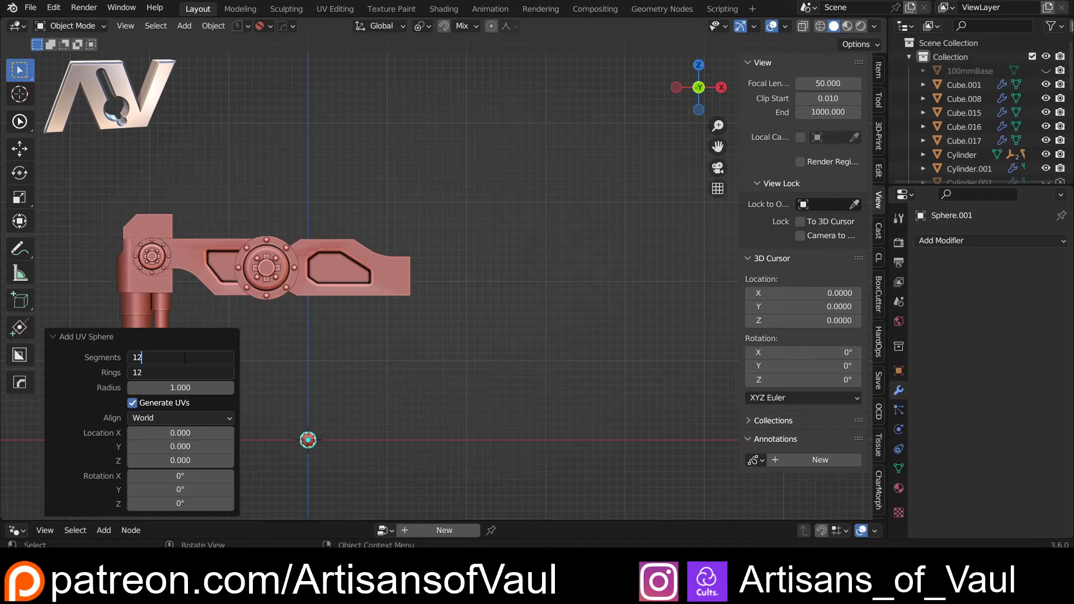
pyautogui.press('Return')
# Move the new sphere to the arm segment's free end and scale it up to about 5.82.
pyautogui.press('g')
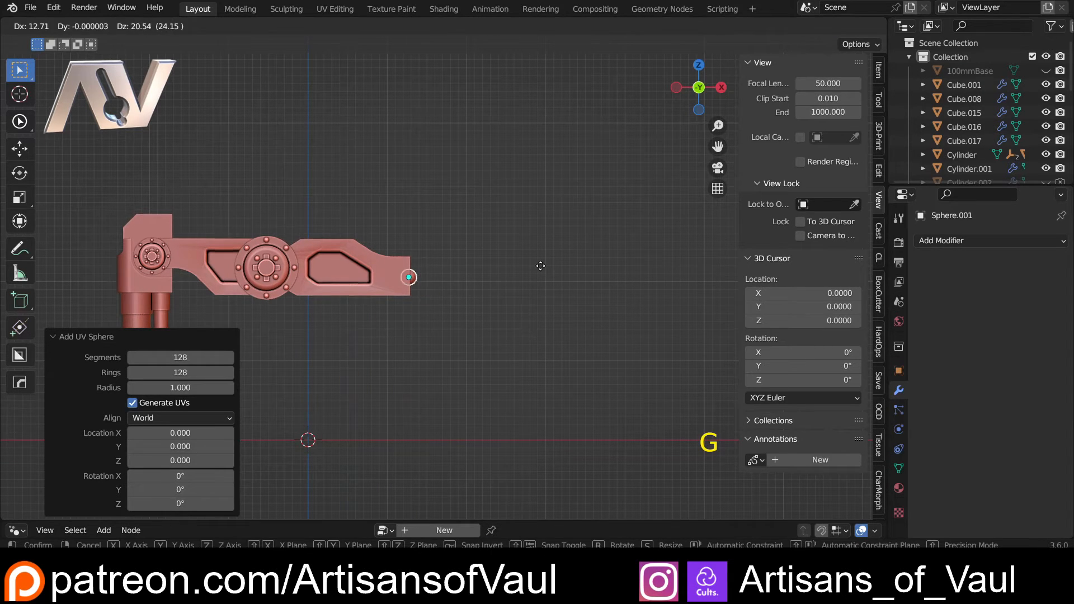
pyautogui.click(544, 264)
pyautogui.scroll(4, 533, 283)
pyautogui.press('s')
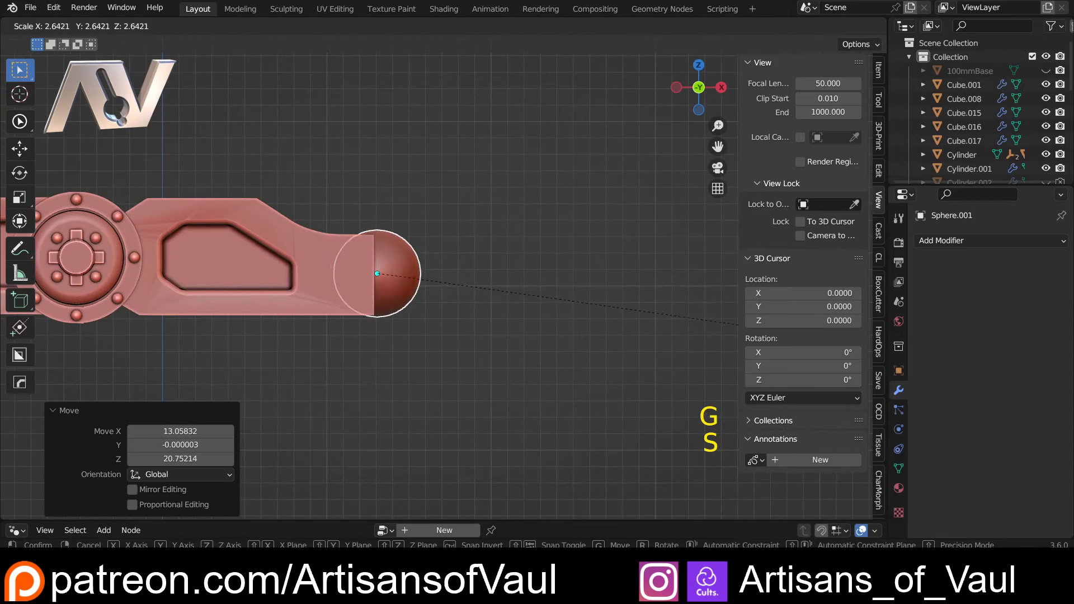
pyautogui.click(364, 391)
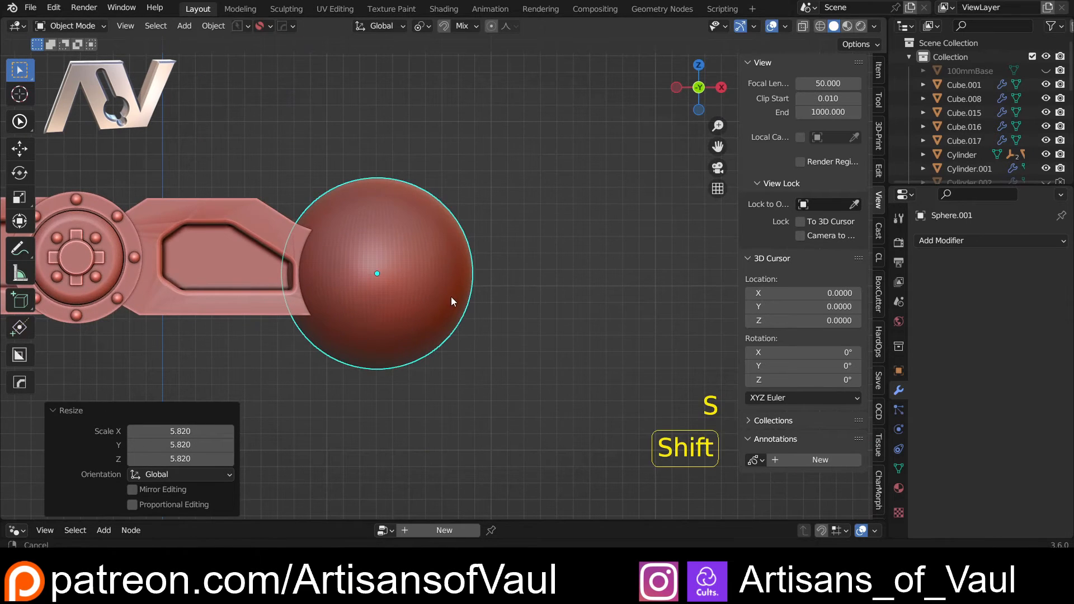
# Examine the sphere's mesh around its upper pole in edit mode, and return to the front view in object mode.
pyautogui.keyDown('shift'); pyautogui.moveTo(451, 296); pyautogui.dragTo(512, 249, button='middle'); pyautogui.keyUp('shift')
pyautogui.scroll(3, 509, 254)
pyautogui.press('Tab')
pyautogui.click(324, 221)
pyautogui.keyDown('shift'); pyautogui.moveTo(399, 279); pyautogui.dragTo(374, 397, button='middle'); pyautogui.keyUp('shift')
pyautogui.scroll(6, 407, 288)
pyautogui.scroll(-3, 372, 194)
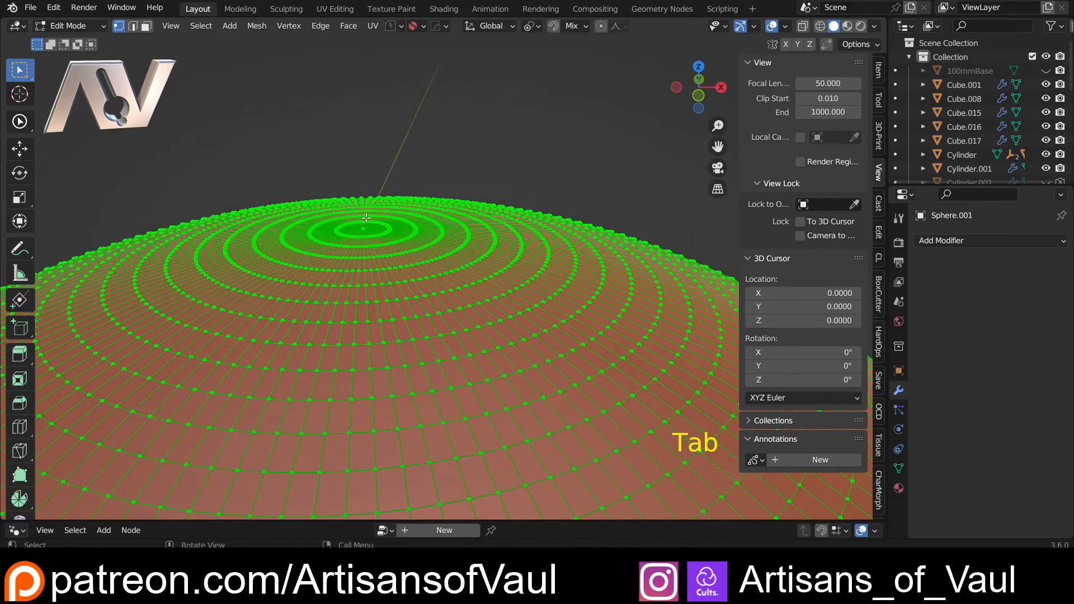
pyautogui.scroll(-3, 423, 250)
pyautogui.press('Tab')
pyautogui.click(447, 174)
pyautogui.scroll(-4, 654, 131)
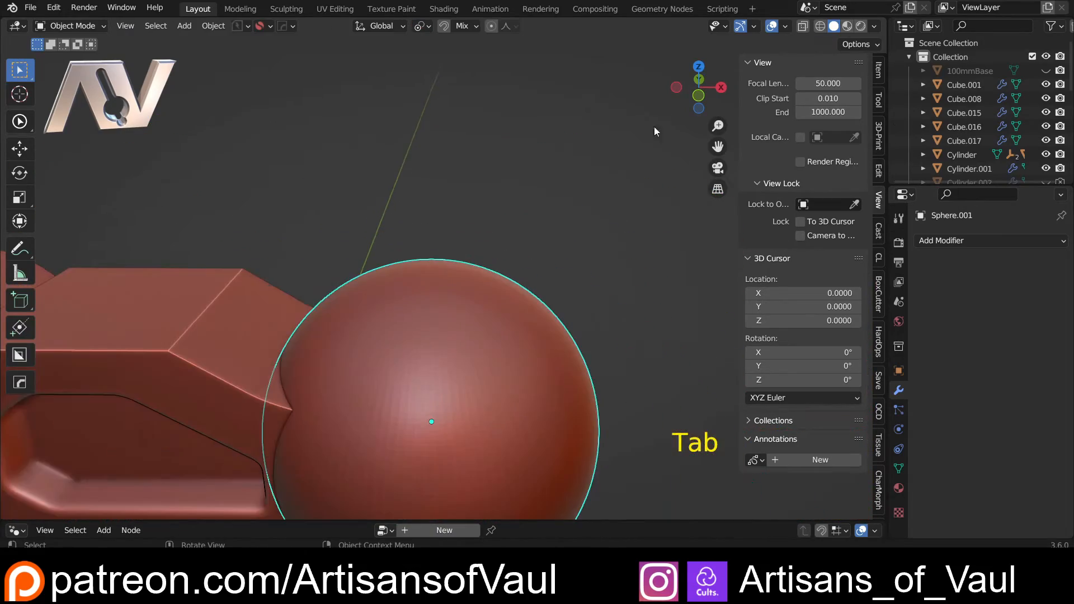
pyautogui.click(700, 96)
pyautogui.keyDown('shift'); pyautogui.moveTo(534, 276); pyautogui.dragTo(512, 210, button='middle'); pyautogui.keyUp('shift')
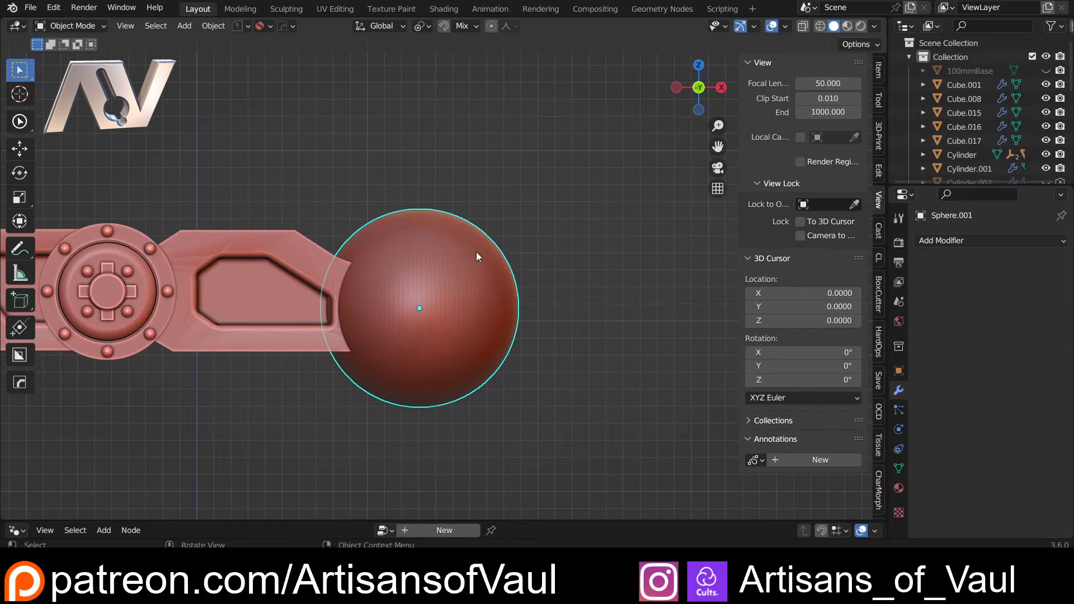
# Rotate the sphere 90° about the global X axis.
pyautogui.moveTo(439, 249); pyautogui.dragTo(370, 252, button='middle')
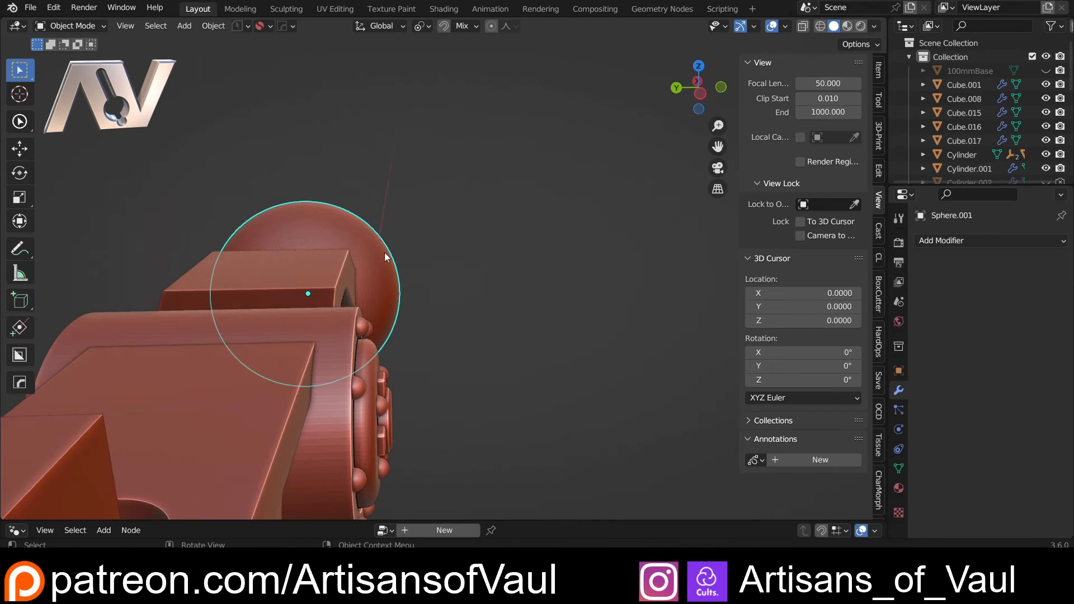
pyautogui.click(721, 87)
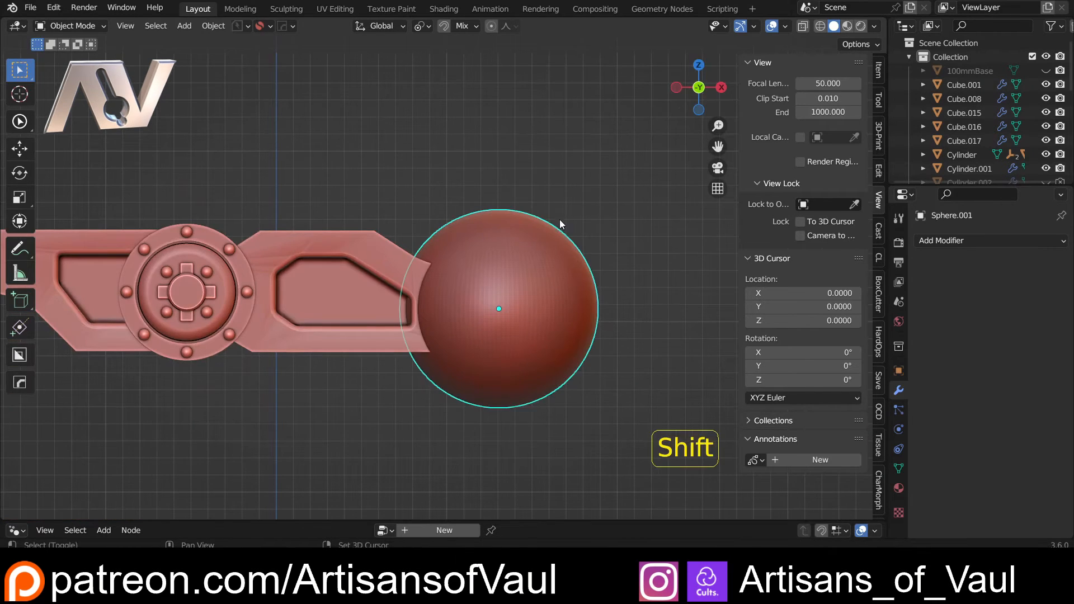
pyautogui.moveTo(559, 219); pyautogui.dragTo(494, 320, button='middle')
pyautogui.scroll(2, 442, 226)
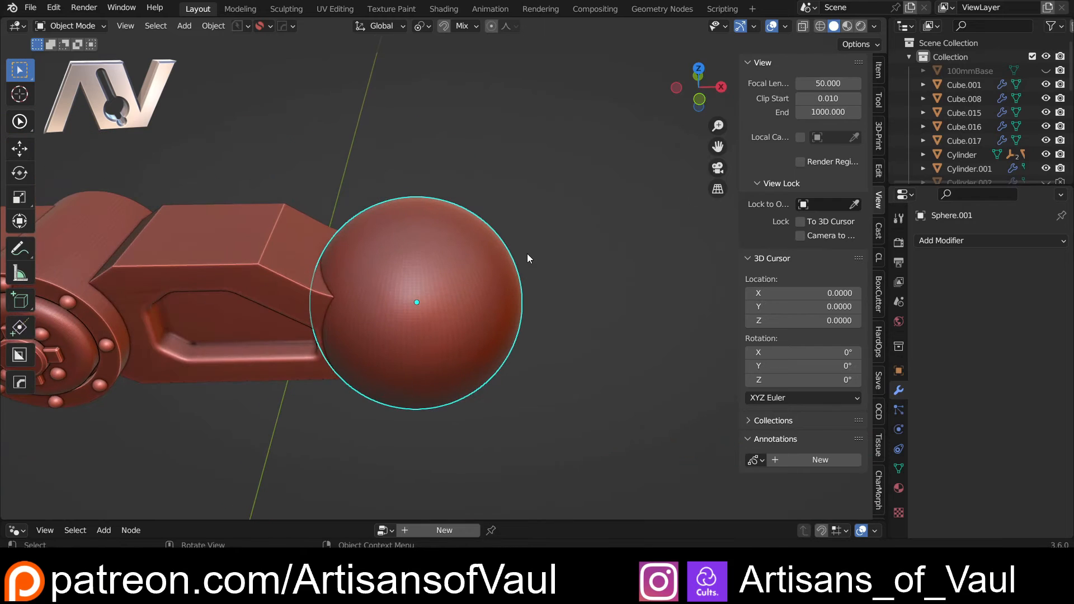
pyautogui.press('r')
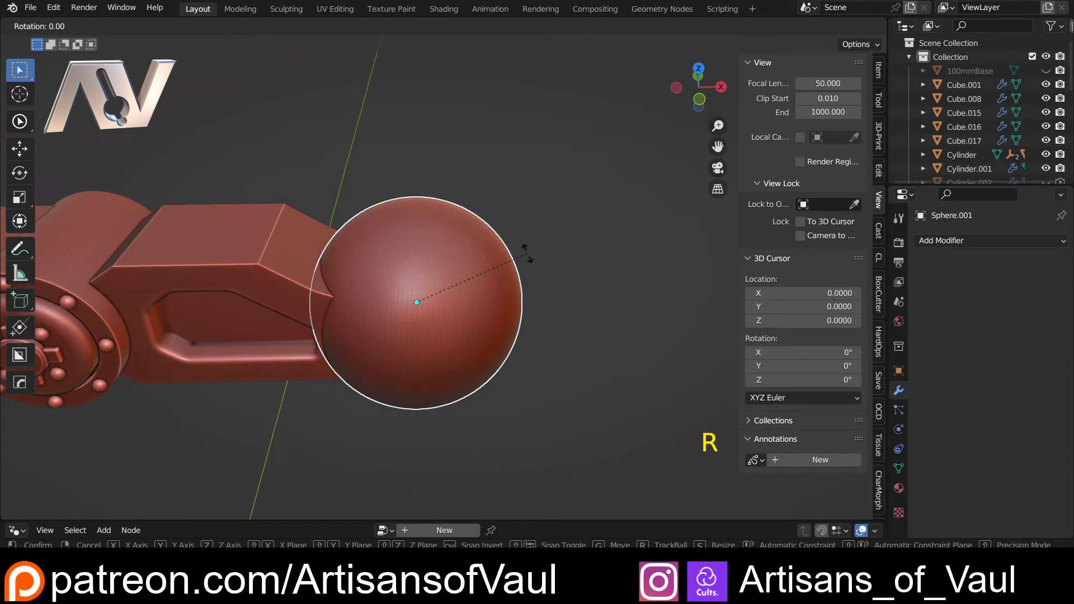
pyautogui.write('x90')
pyautogui.press('Return')
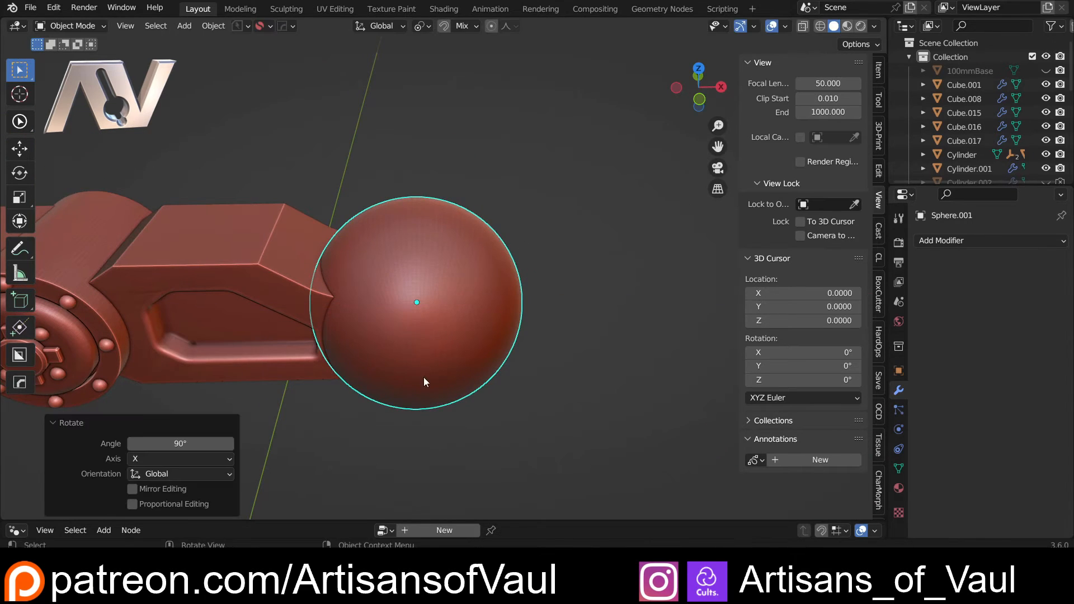
# Examine the rotated sphere's edge rings around the pole on its front side in edit mode.
pyautogui.scroll(3, 424, 377)
pyautogui.press('Tab')
pyautogui.scroll(3, 380, 437)
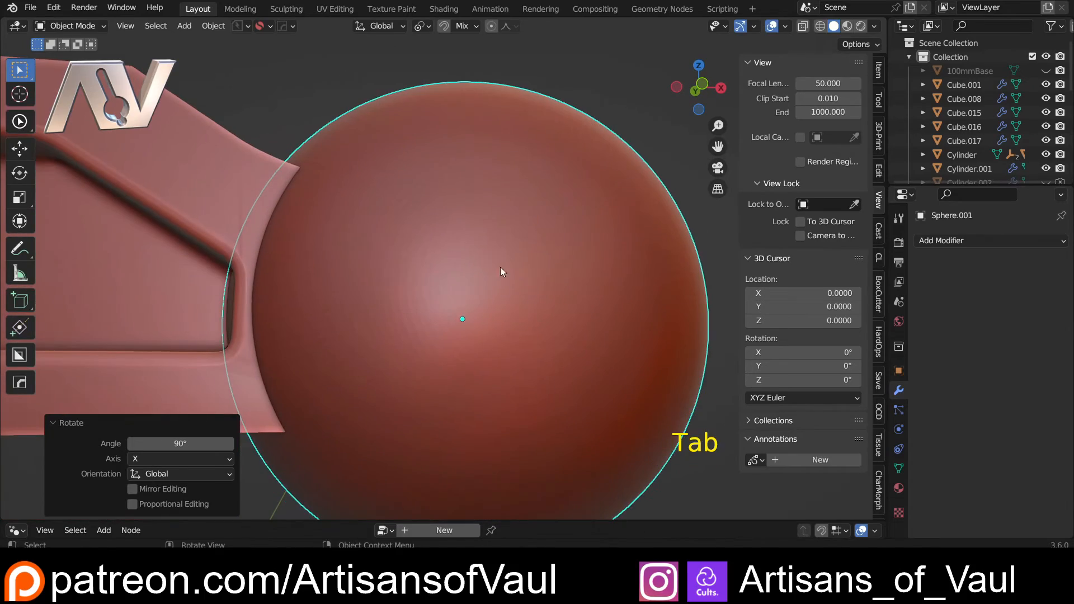
pyautogui.press('Tab')
pyautogui.click(366, 292)
pyautogui.scroll(2, 483, 314)
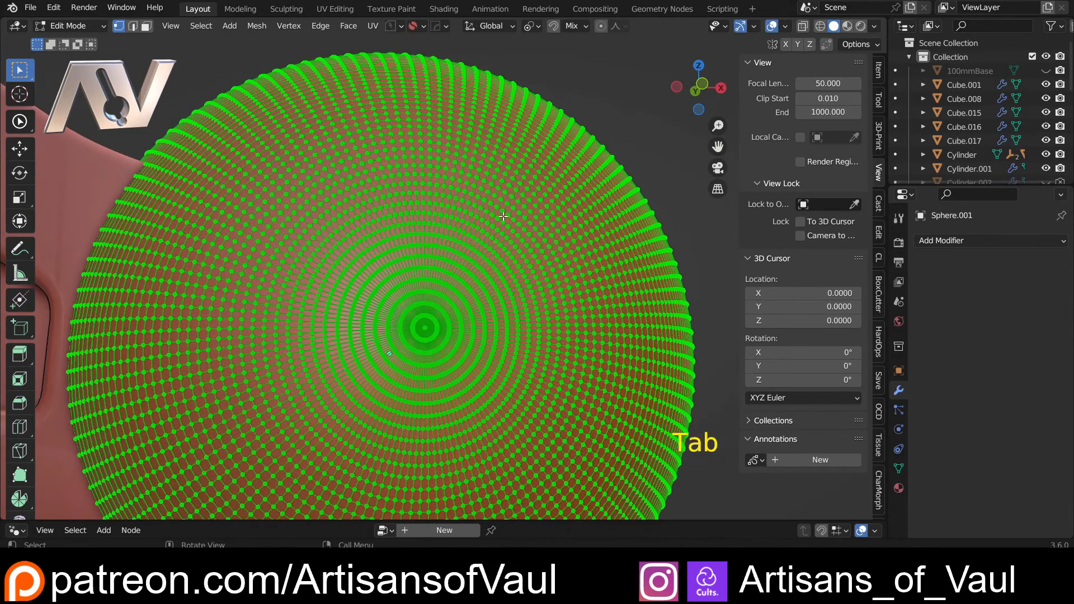
pyautogui.press('Tab')
# Isolate the sphere together with the adjoining arm segment in local view.
pyautogui.click(721, 88)
pyautogui.scroll(-5, 663, 186)
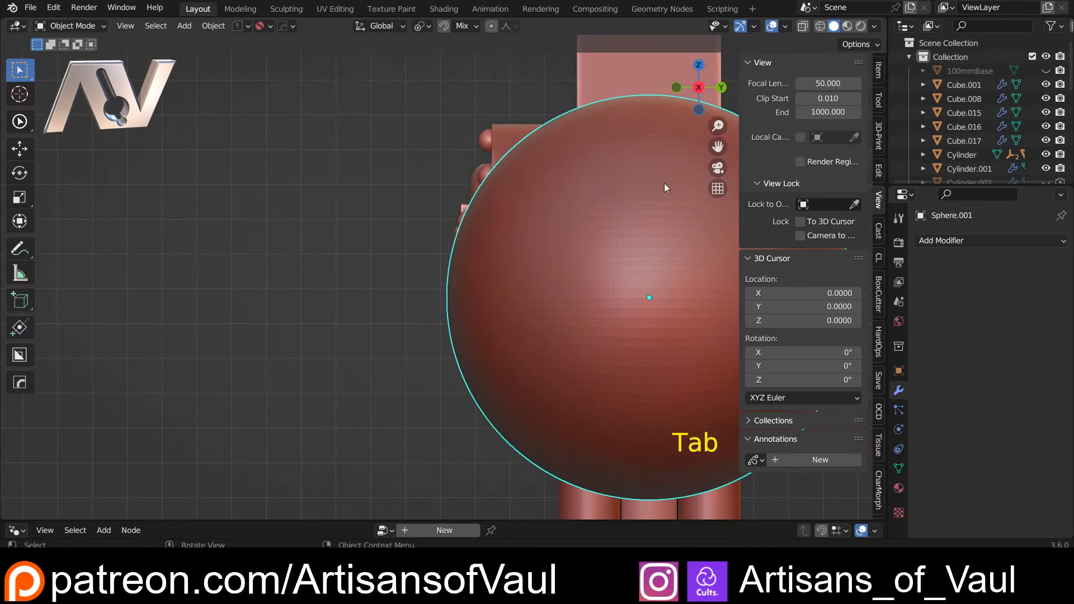
pyautogui.keyDown('shift'); pyautogui.moveTo(546, 221); pyautogui.dragTo(448, 274, button='middle'); pyautogui.keyUp('shift')
pyautogui.scroll(-3, 412, 256)
pyautogui.keyDown('shift'); pyautogui.click(256, 245); pyautogui.keyUp('shift')
pyautogui.press('KP_Divide')
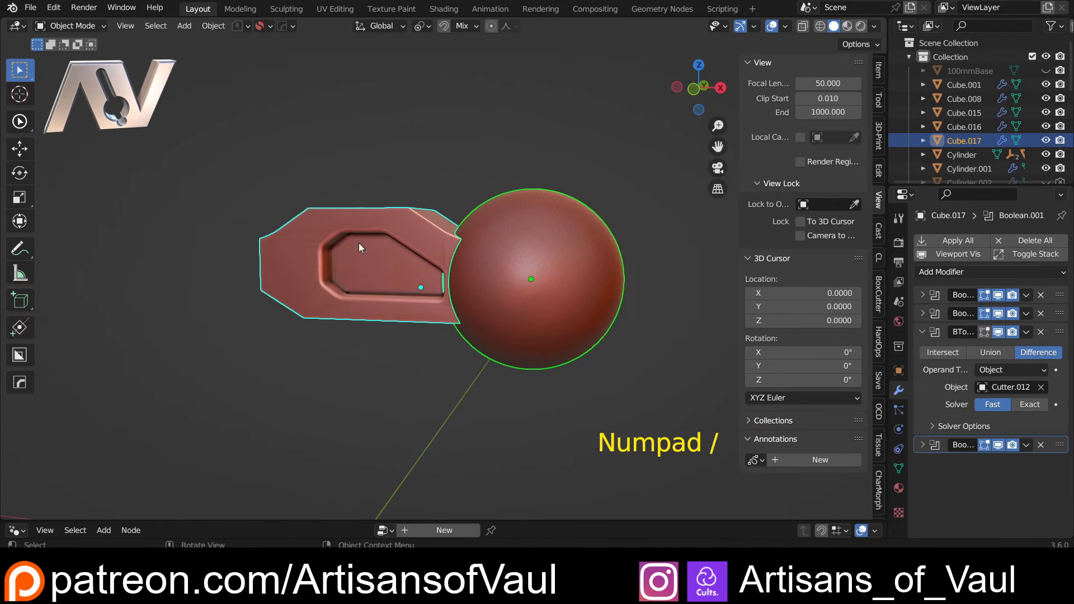
# Use BoxCutter from the arm's end view to cut a box about 3.0 by 12.5 off the sphere's front side.
pyautogui.click(677, 87)
pyautogui.scroll(4, 559, 262)
pyautogui.click(560, 261)
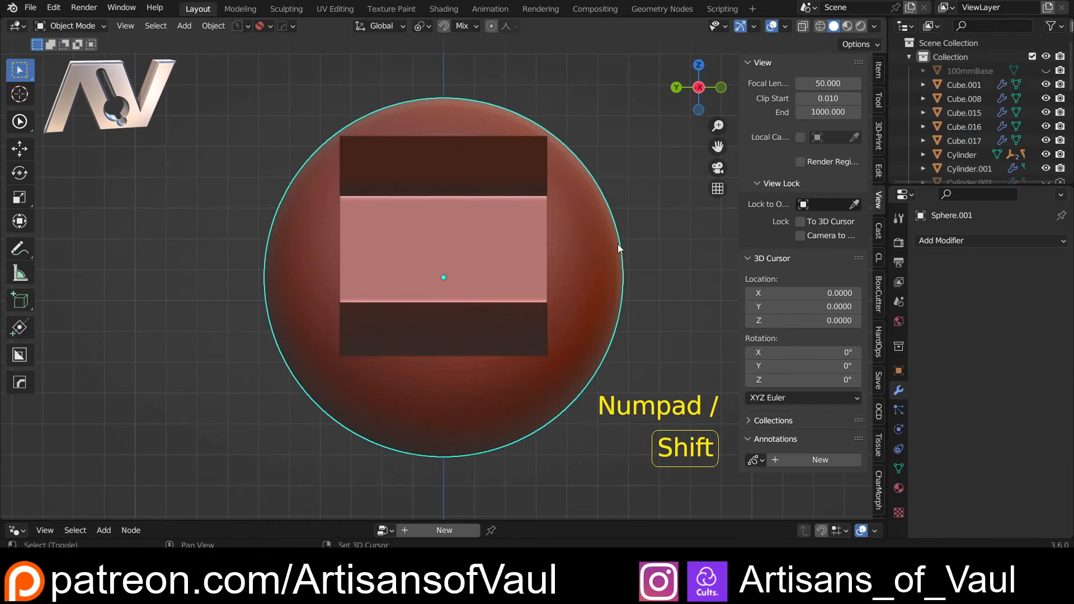
pyautogui.keyDown('shift'); pyautogui.moveTo(617, 244); pyautogui.dragTo(510, 240, button='middle'); pyautogui.keyUp('shift')
pyautogui.scroll(2, 487, 180)
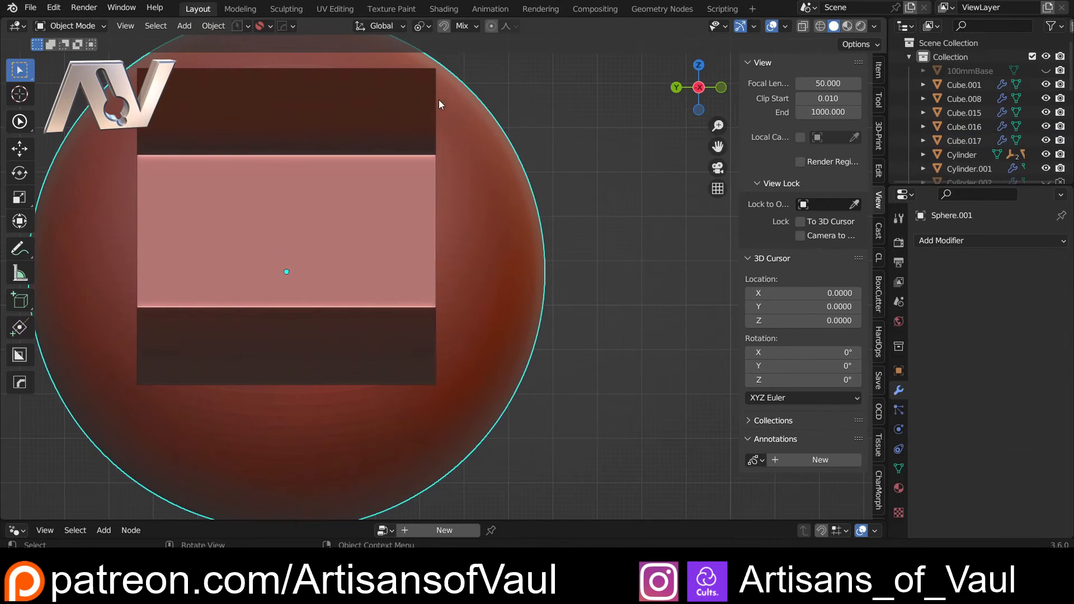
pyautogui.press('KP_Decimal')
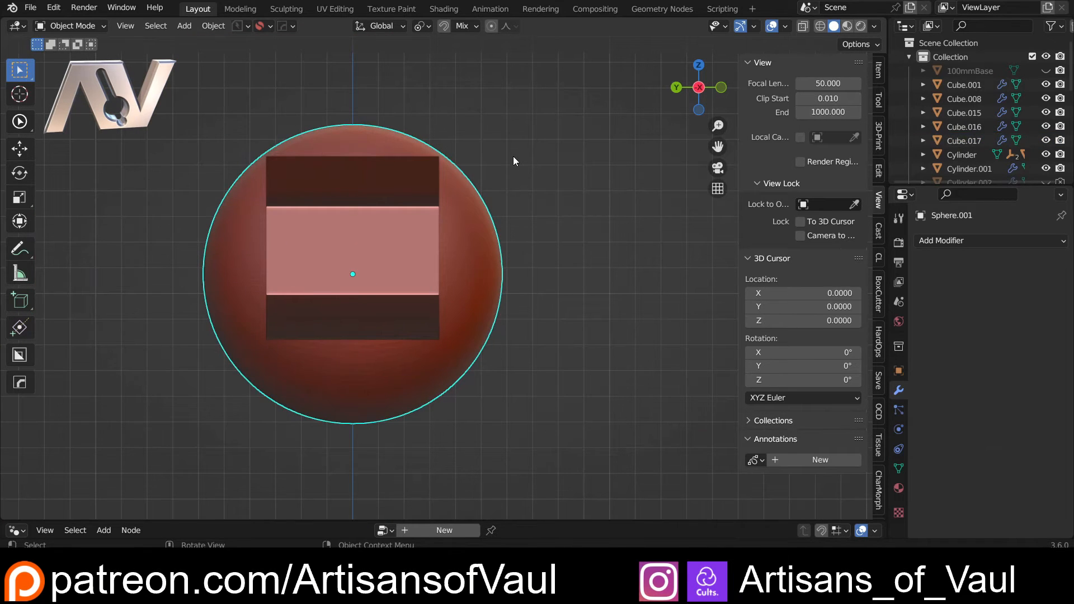
pyautogui.hotkey('alt', 'w')
pyautogui.press('d')
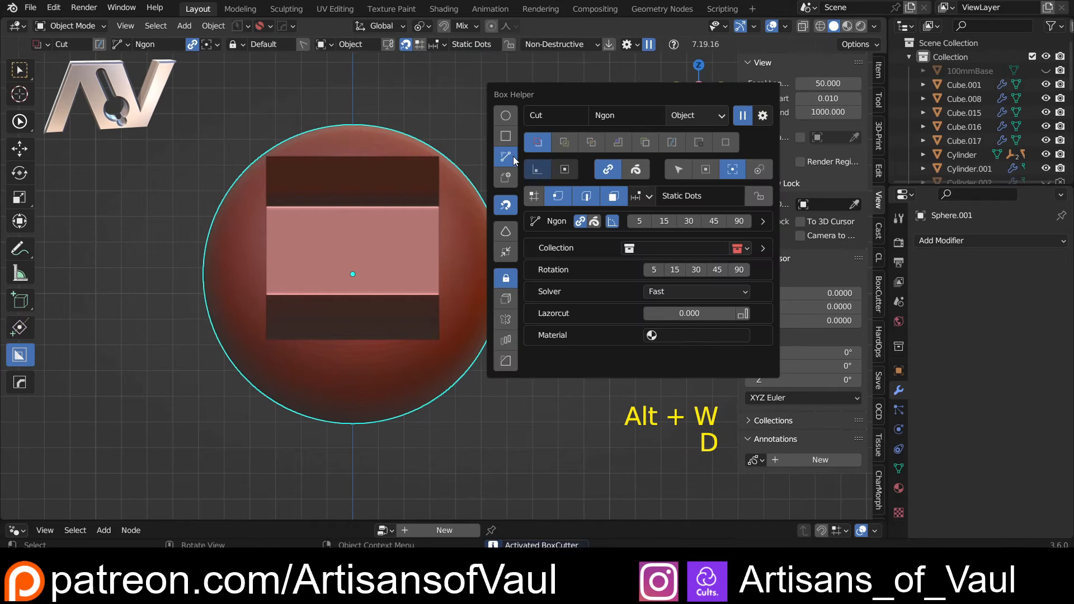
pyautogui.click(495, 129)
pyautogui.moveTo(460, 115)
pyautogui.mouseDown()
pyautogui.moveTo(476, 412)
pyautogui.moveTo(538, 436)
pyautogui.mouseUp()
pyautogui.click(538, 436)
# Compare the cut's edge with the sphere's mesh in edit mode and undo the box cut.
pyautogui.keyDown('shift'); pyautogui.moveTo(452, 168); pyautogui.dragTo(397, 234, button='middle'); pyautogui.keyUp('shift')
pyautogui.scroll(7, 397, 234)
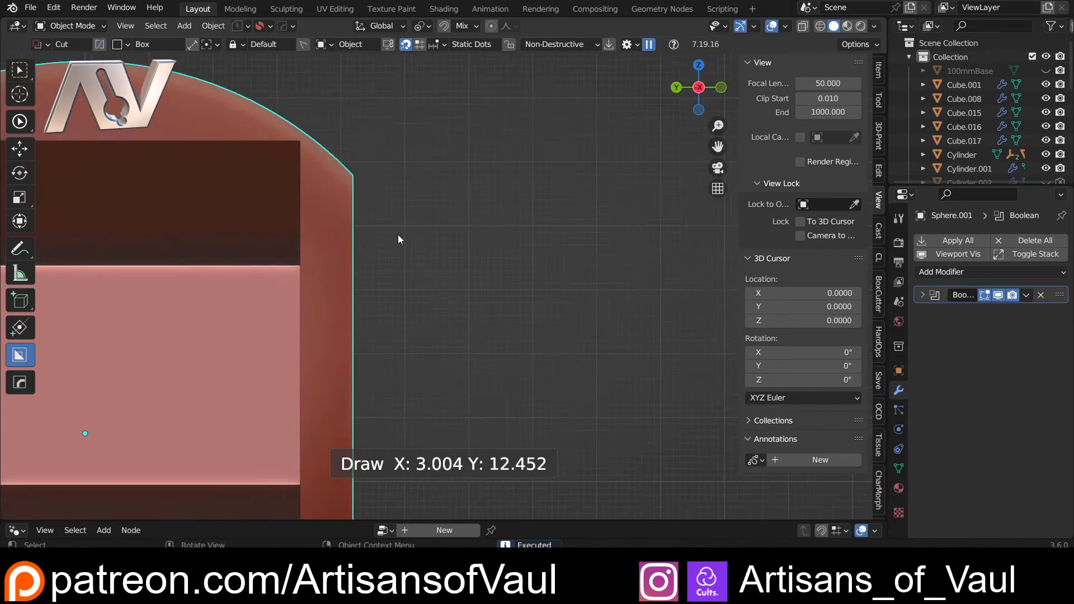
pyautogui.scroll(6, 421, 303)
pyautogui.keyDown('shift'); pyautogui.moveTo(302, 168); pyautogui.dragTo(379, 250, button='middle'); pyautogui.keyUp('shift')
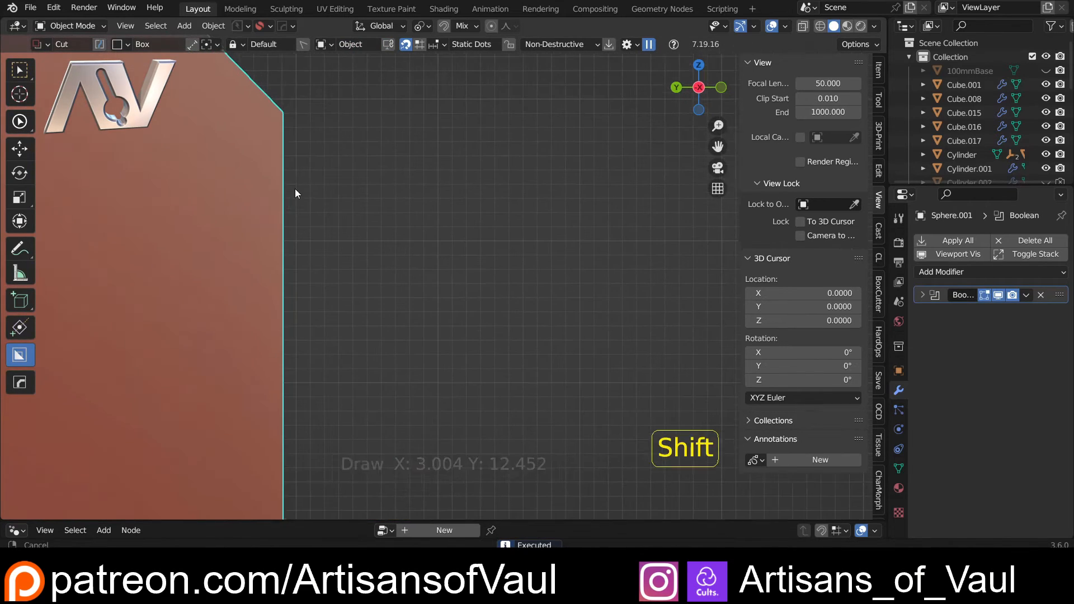
pyautogui.keyDown('shift'); pyautogui.moveTo(294, 192); pyautogui.dragTo(424, 287, button='middle'); pyautogui.keyUp('shift')
pyautogui.press('Tab')
pyautogui.click(405, 281)
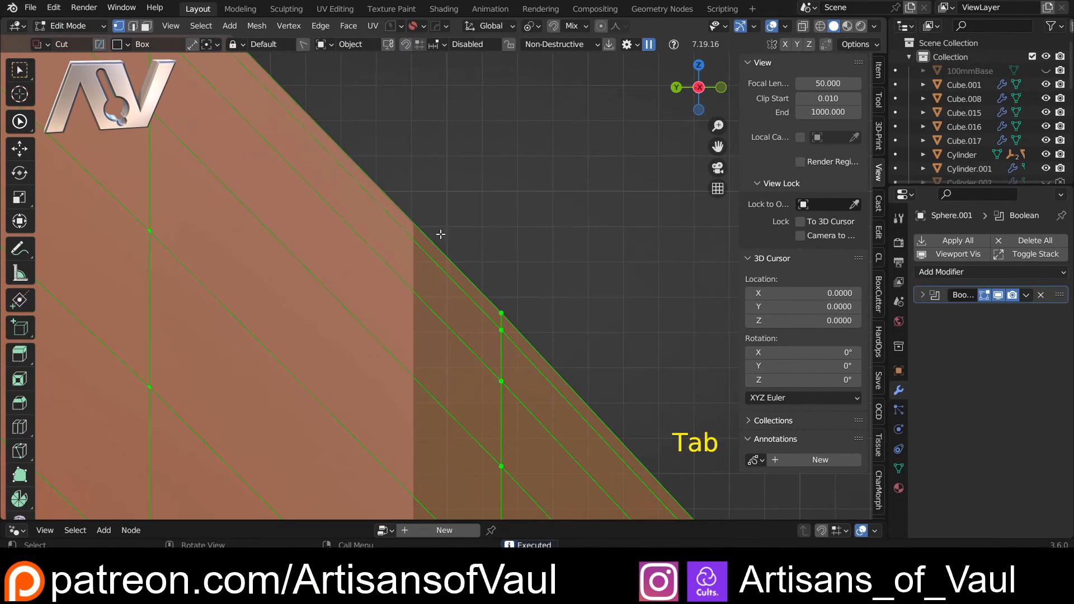
pyautogui.scroll(-8, 466, 314)
pyautogui.keyDown('shift'); pyautogui.moveTo(483, 343); pyautogui.dragTo(419, 209, button='middle'); pyautogui.keyUp('shift')
pyautogui.scroll(-5, 431, 241)
pyautogui.hotkey('ctrl', 'z')
pyautogui.hotkey('ctrl', 'z')
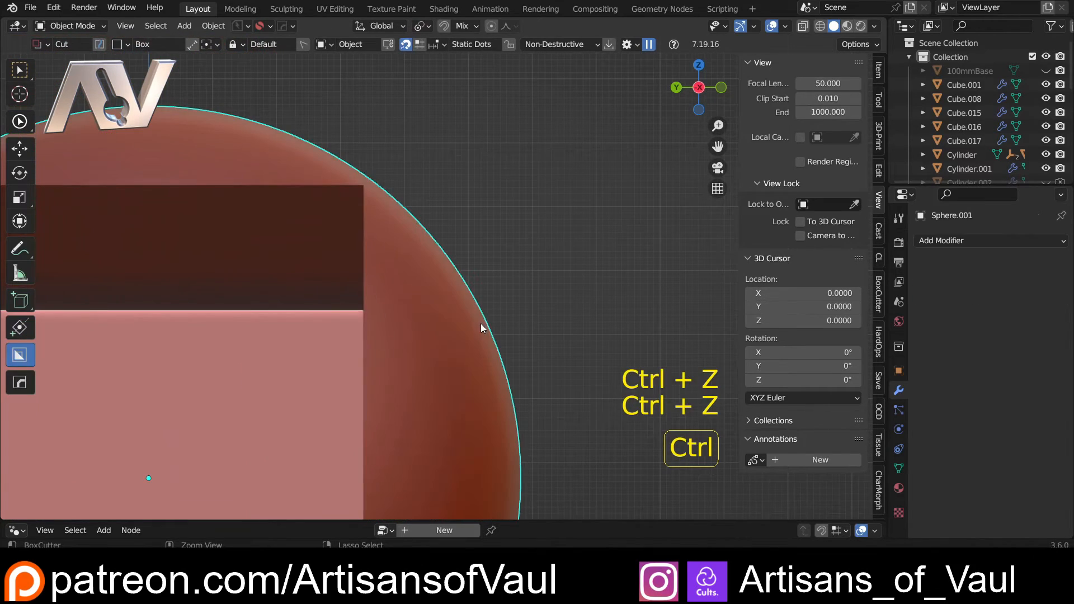
# Select all sphere vertices on the front side beyond the arm's side face through the mesh and delete them.
pyautogui.press('Tab')
pyautogui.moveTo(388, 278); pyautogui.dragTo(423, 251, button='middle')
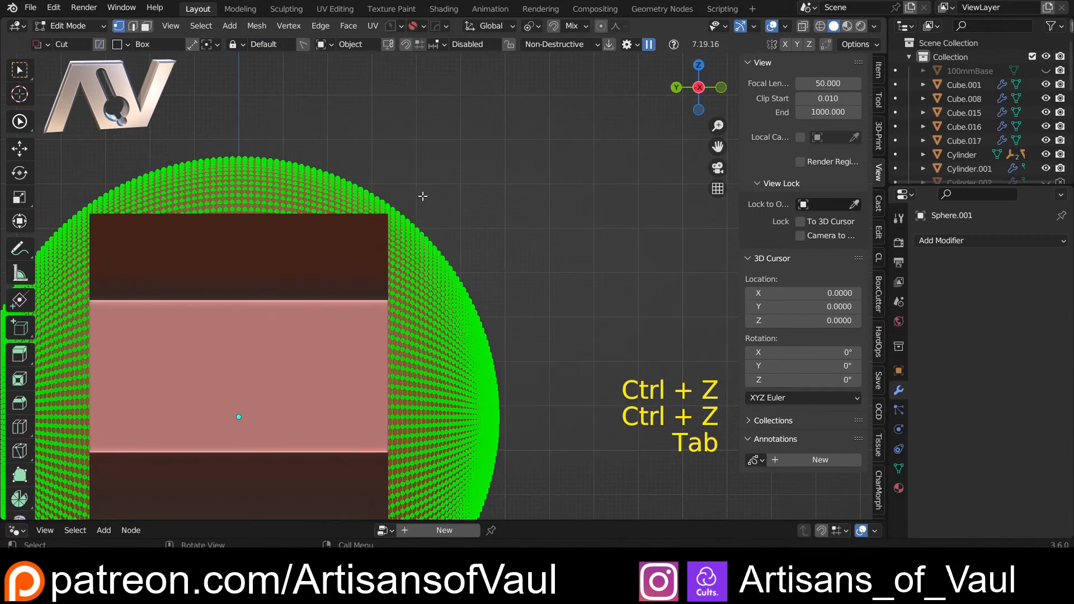
pyautogui.keyDown('shift'); pyautogui.moveTo(418, 202); pyautogui.dragTo(418, 117, button='middle'); pyautogui.keyUp('shift')
pyautogui.hotkey('shift', 'z')
pyautogui.moveTo(423, 121)
pyautogui.mouseDown()
pyautogui.moveTo(493, 358)
pyautogui.moveTo(576, 503)
pyautogui.mouseUp()
pyautogui.press('Escape')
pyautogui.press('w')
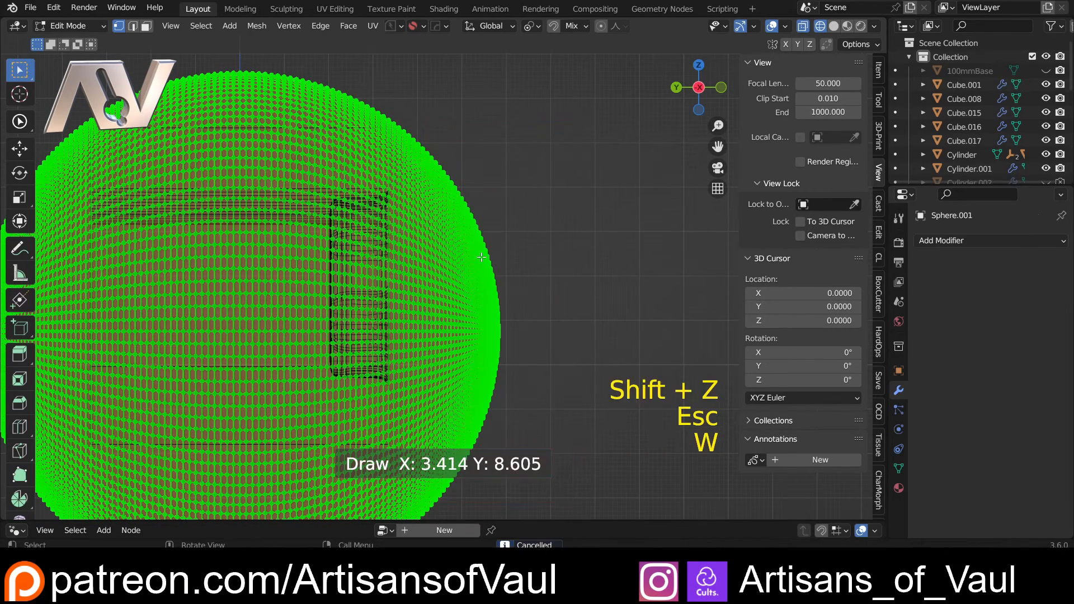
pyautogui.moveTo(431, 127); pyautogui.dragTo(552, 510)
pyautogui.hotkey('shift', 'z')
pyautogui.scroll(-3, 523, 370)
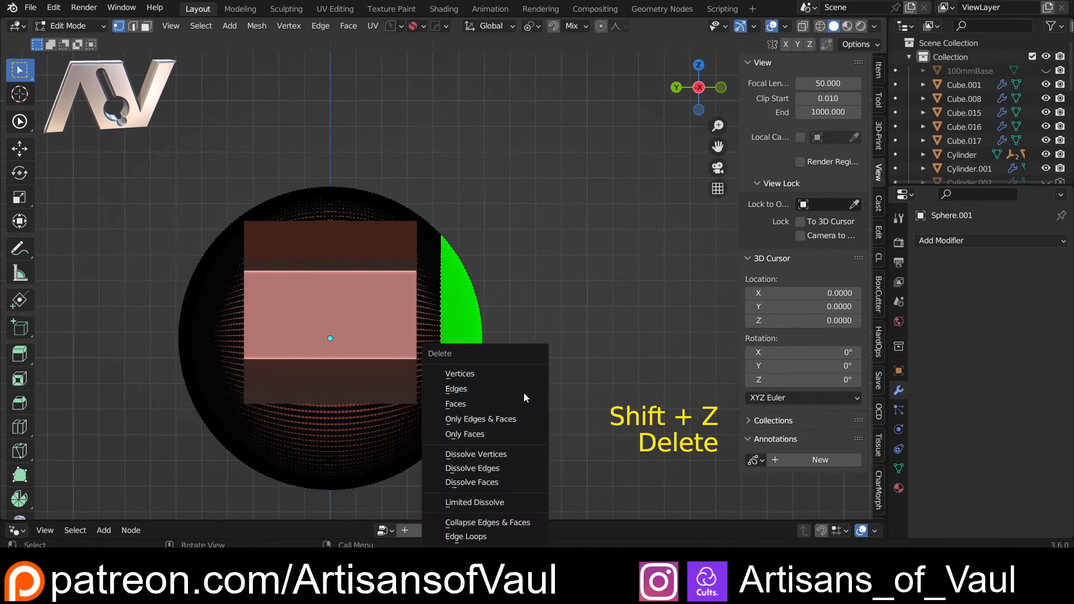
pyautogui.press('Delete')
pyautogui.click(520, 373)
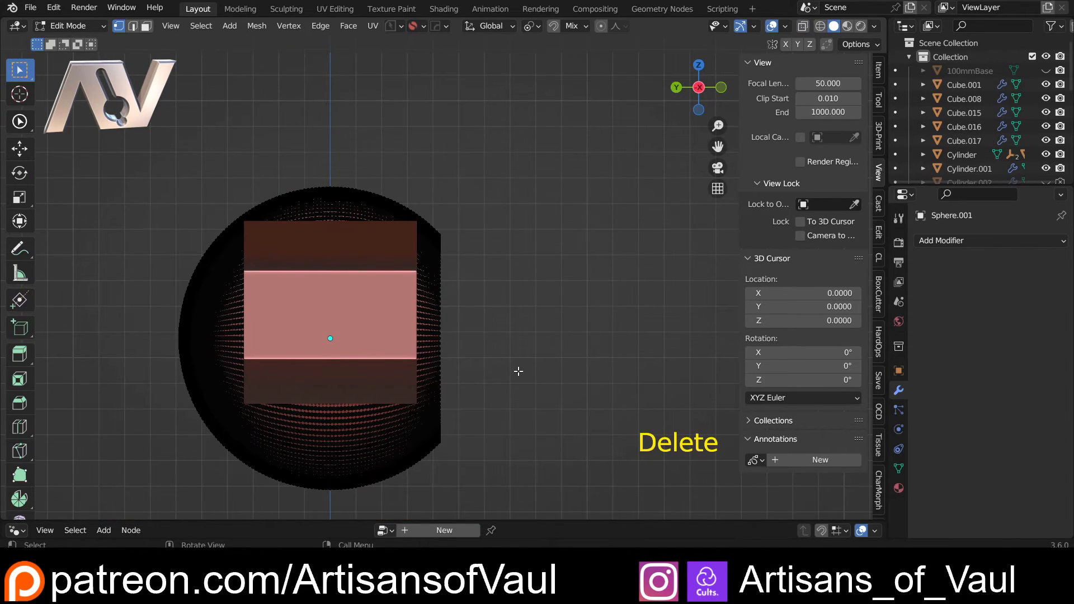
# Check the sphere's opened side from an angle and undo the vertex deletion.
pyautogui.moveTo(521, 372); pyautogui.dragTo(414, 373, button='middle')
pyautogui.press('Tab')
pyautogui.moveTo(413, 436); pyautogui.dragTo(410, 380, button='middle')
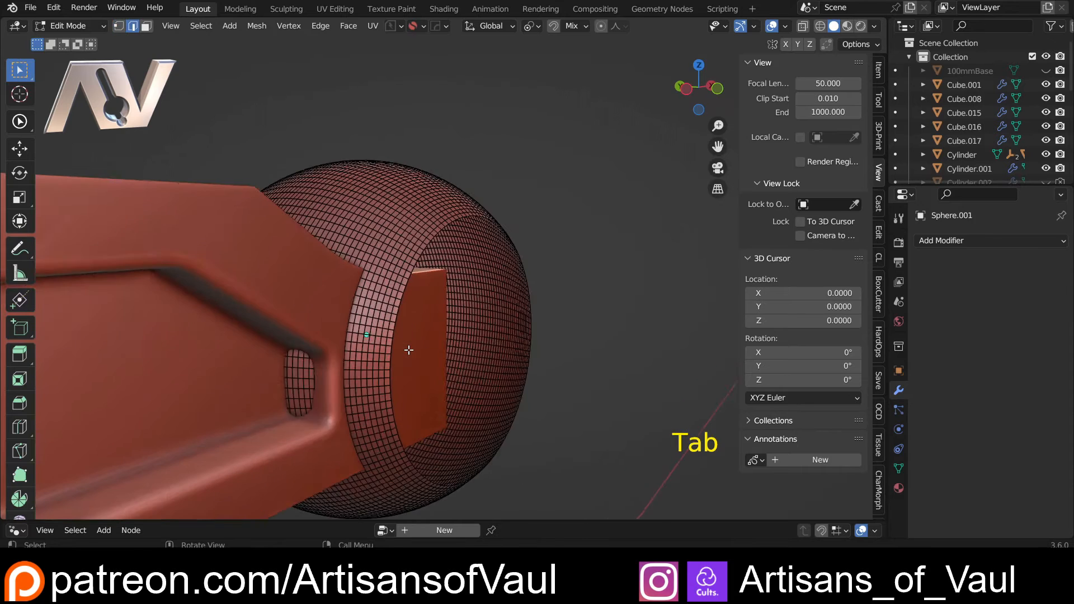
pyautogui.hotkey('ctrl', 'z')
pyautogui.hotkey('ctrl', 'z')
pyautogui.hotkey('ctrl', 'z')
pyautogui.hotkey('ctrl', 'z')
pyautogui.hotkey('ctrl', 'z')
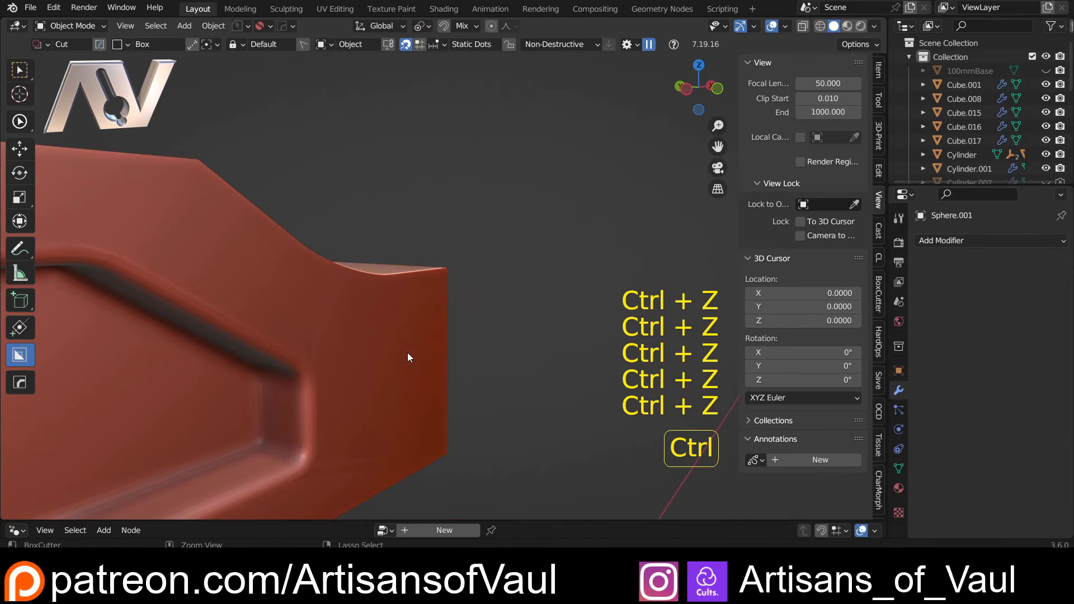
# Redo the last undone changes to bring back the uncut sphere joint at the arm's end.
pyautogui.hotkey('ctrl', 'shift', 'z')
pyautogui.hotkey('ctrl', 'shift', 'z')
pyautogui.hotkey('ctrl', 'shift', 'z')
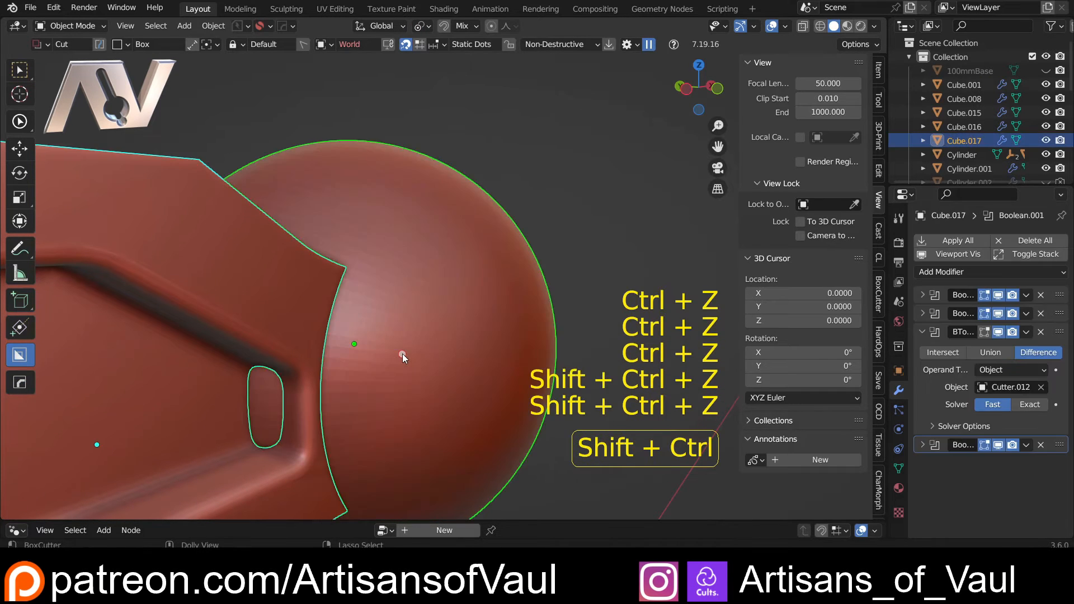
# Use BoxCutter from the arm's end view to cut a box off the sphere's front side, just outside the arm's side face.
pyautogui.click(688, 89)
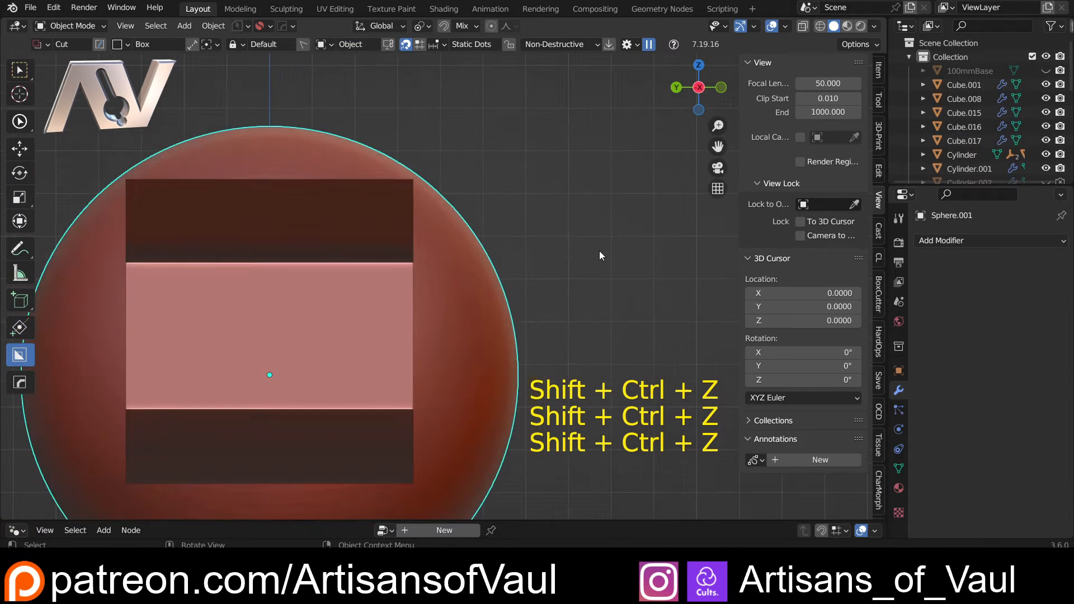
pyautogui.scroll(-4, 560, 268)
pyautogui.press('Tab')
pyautogui.press('Tab')
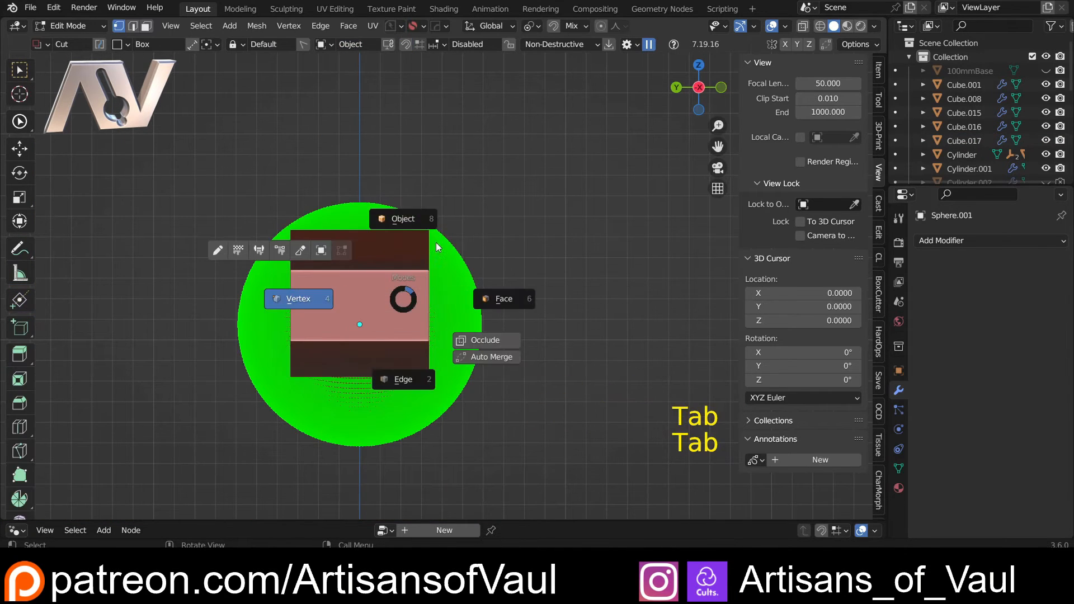
pyautogui.click(437, 243)
pyautogui.moveTo(408, 230); pyautogui.dragTo(493, 466)
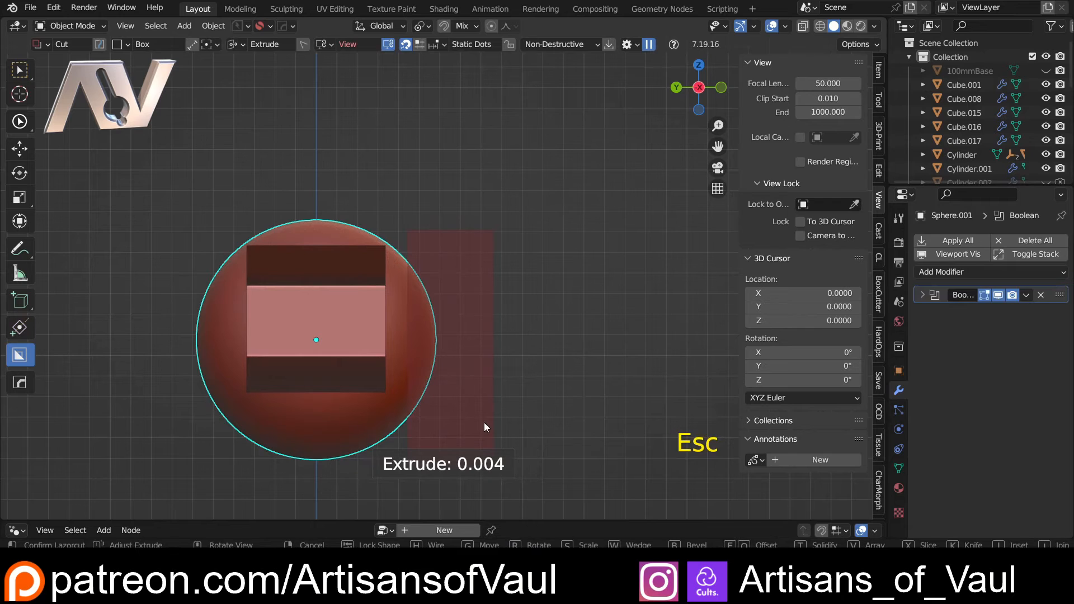
# Reveal the sphere's box cutter, mirror it across the sphere along its Z axis to the opposite side, and hide it again.
pyautogui.press('q')
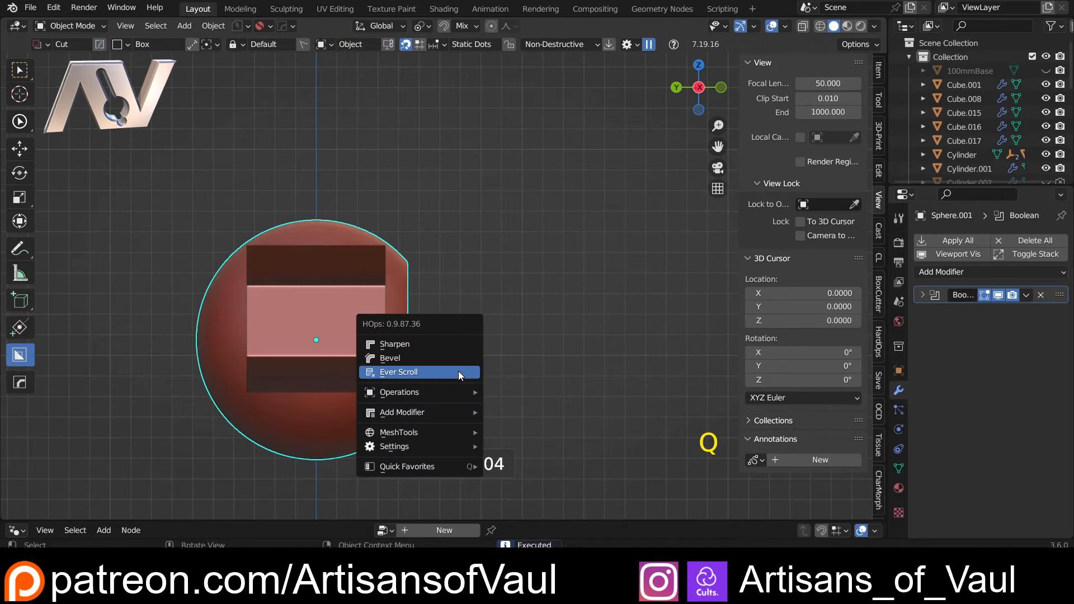
pyautogui.click(458, 371)
pyautogui.press('shift')
pyautogui.hotkey('alt', 'x')
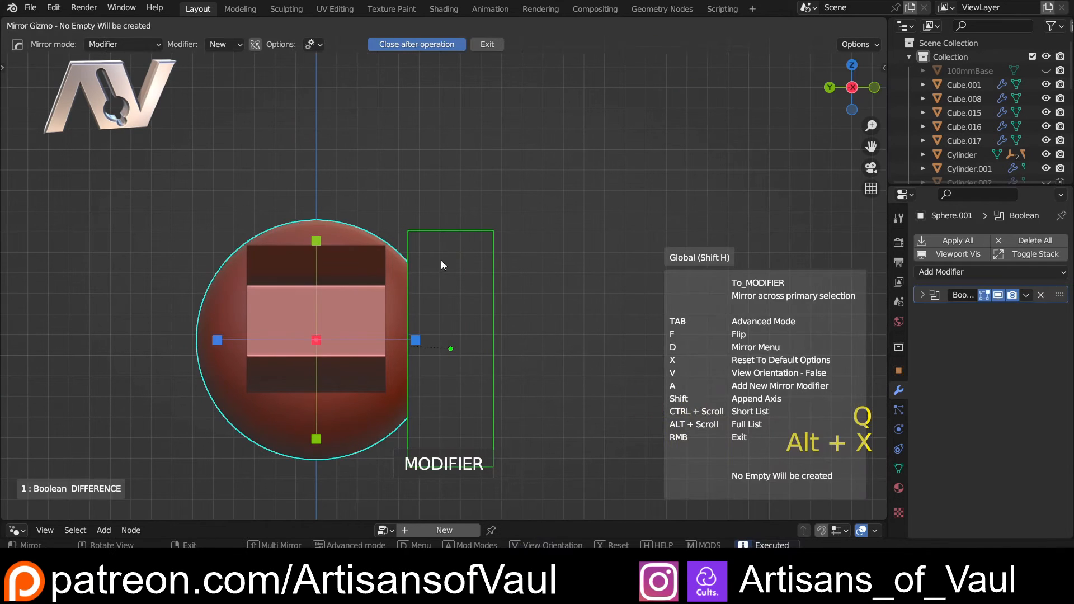
pyautogui.click(415, 340)
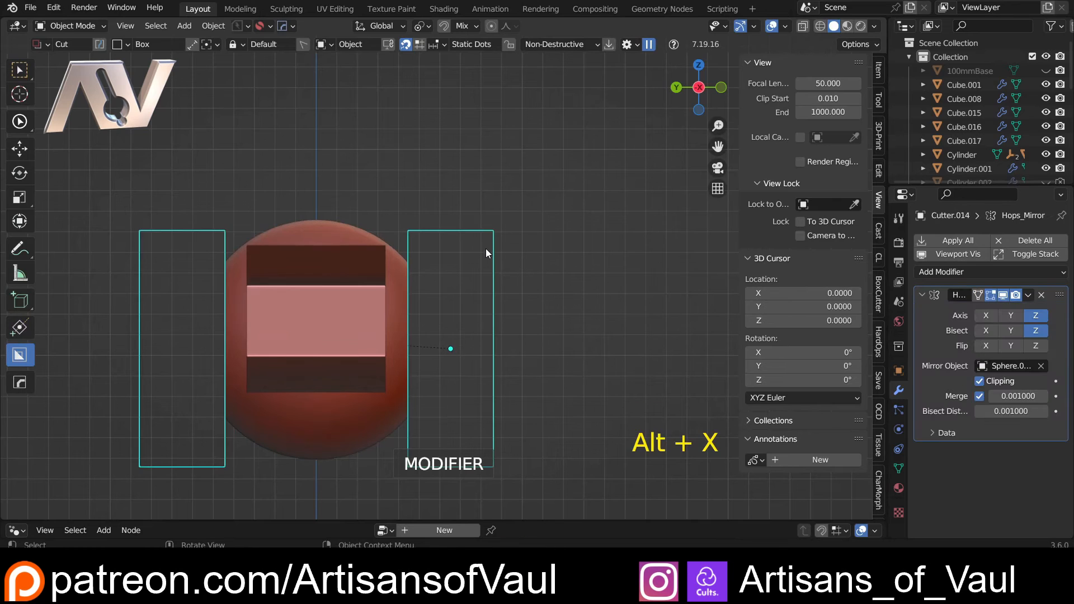
pyautogui.press('h')
pyautogui.click(352, 232)
# Move the trimmed sphere up about 0.5 along Z and bring the rest of the leg back into view.
pyautogui.keyDown('shift'); pyautogui.moveTo(420, 295); pyautogui.dragTo(449, 254, button='middle'); pyautogui.keyUp('shift')
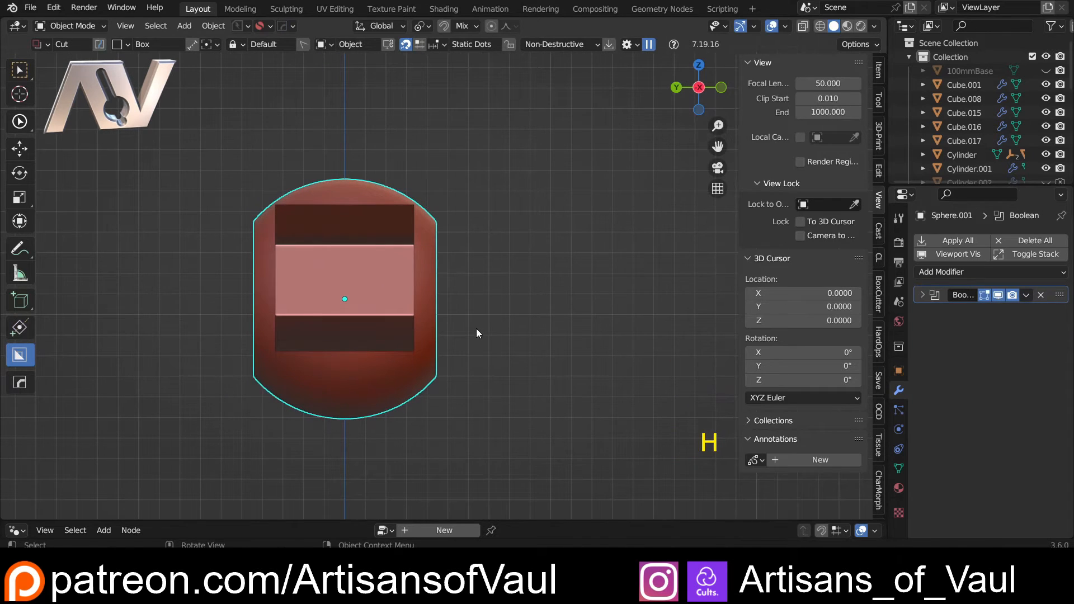
pyautogui.press('g')
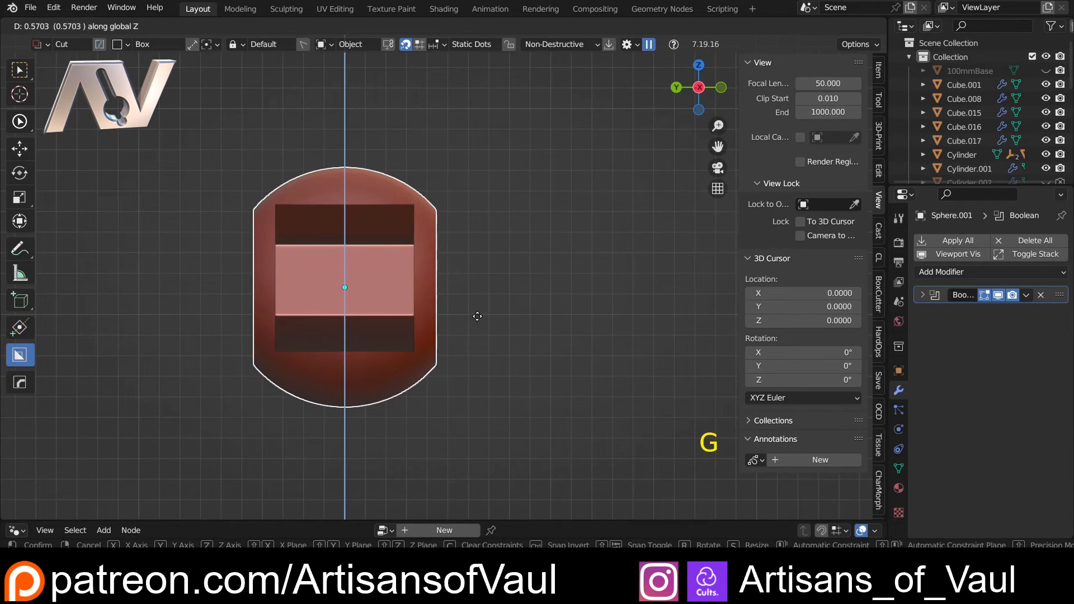
pyautogui.click(477, 318)
pyautogui.press('KP_Subtract')
pyautogui.press('KP_Divide')
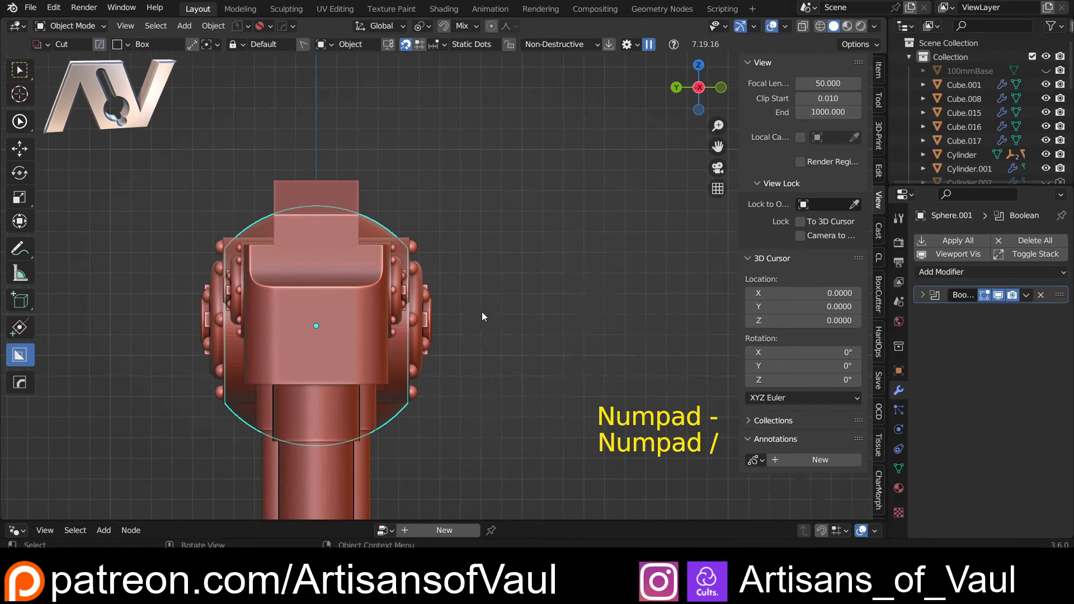
# From the front view, reposition the sphere in two small moves, slightly outward and lower over the arm's free end.
pyautogui.moveTo(482, 311); pyautogui.dragTo(652, 119, button='middle')
pyautogui.press('KP_1')
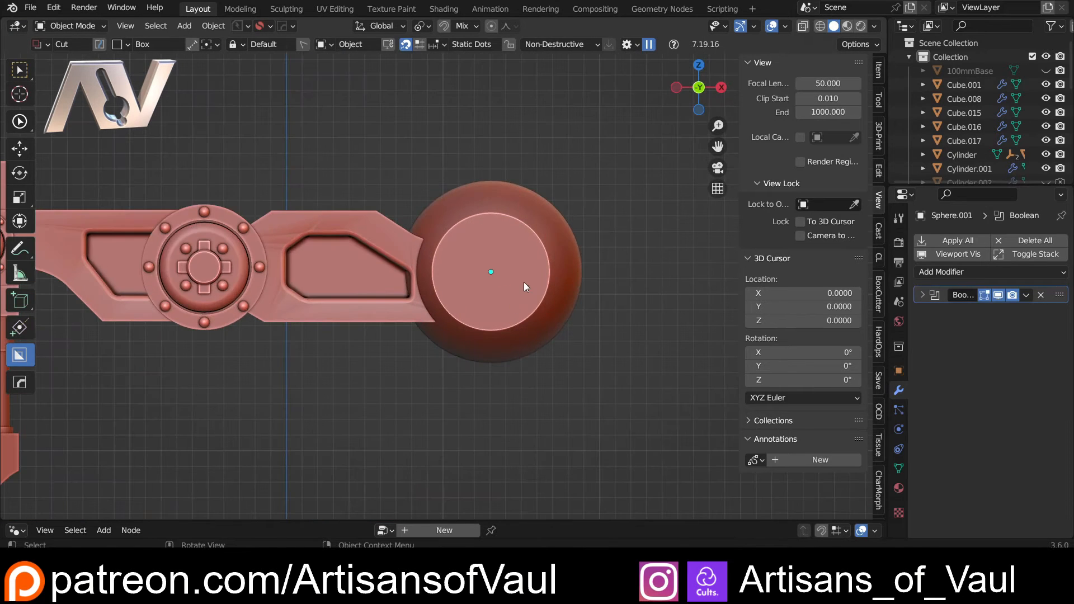
pyautogui.click(525, 281)
pyautogui.press('g')
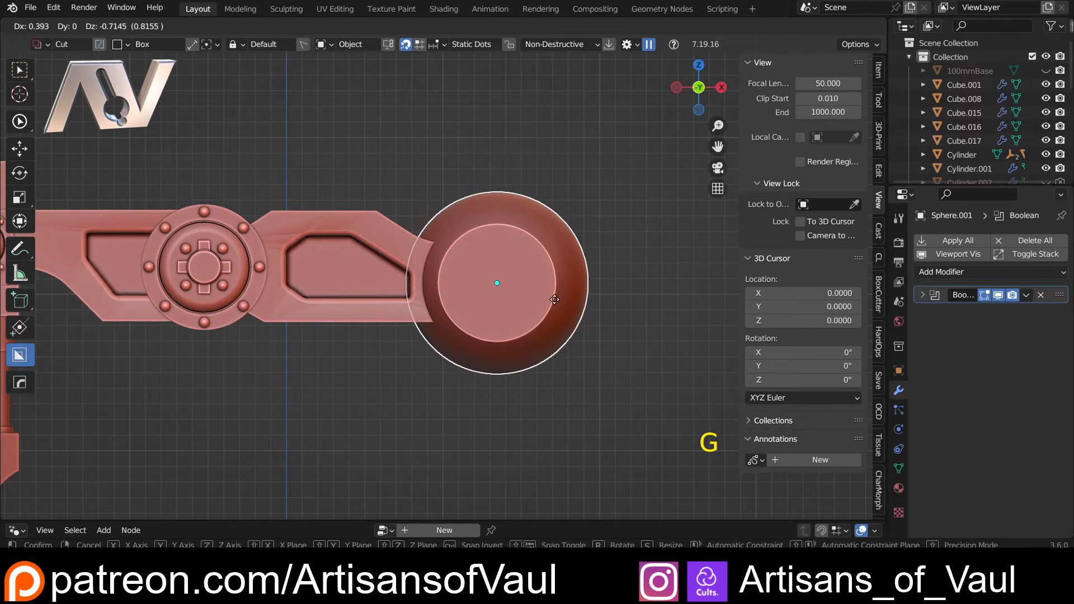
pyautogui.click(553, 302)
pyautogui.keyDown('shift'); pyautogui.moveTo(568, 334); pyautogui.dragTo(526, 370, button='middle'); pyautogui.keyUp('shift')
pyautogui.press('g')
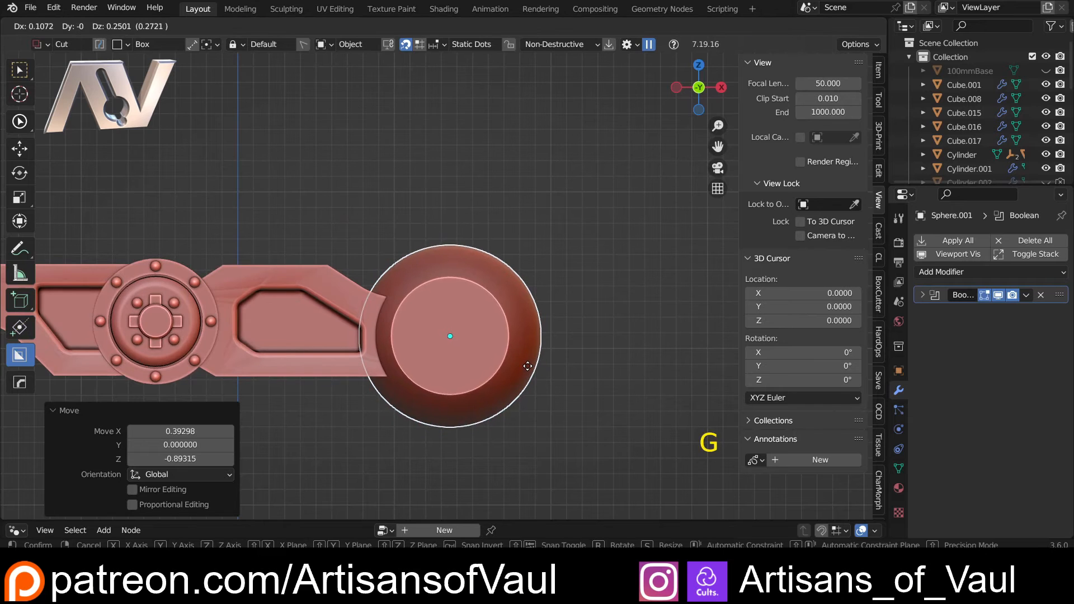
pyautogui.click(525, 366)
# Reveal the sphere's mirrored box cutter and scale it up to 1.1.
pyautogui.click(368, 235)
pyautogui.moveTo(368, 235); pyautogui.dragTo(431, 299, button='middle')
pyautogui.click(384, 252)
pyautogui.scroll(3, 401, 358)
pyautogui.keyDown('shift'); pyautogui.moveTo(384, 252); pyautogui.dragTo(434, 311, button='middle'); pyautogui.keyUp('shift')
pyautogui.press('q')
pyautogui.click(434, 311)
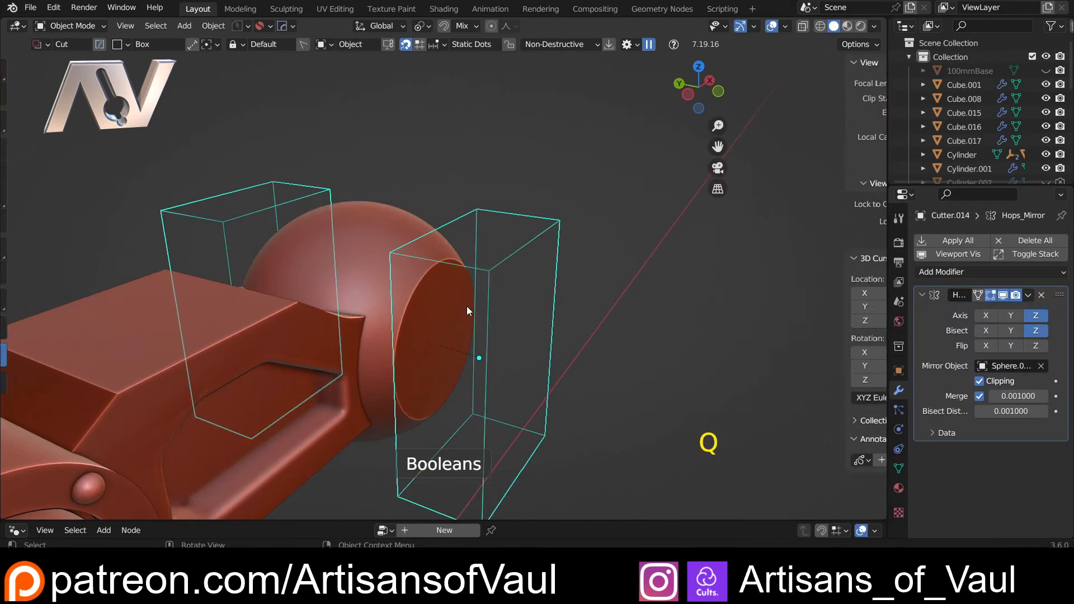
pyautogui.press('s')
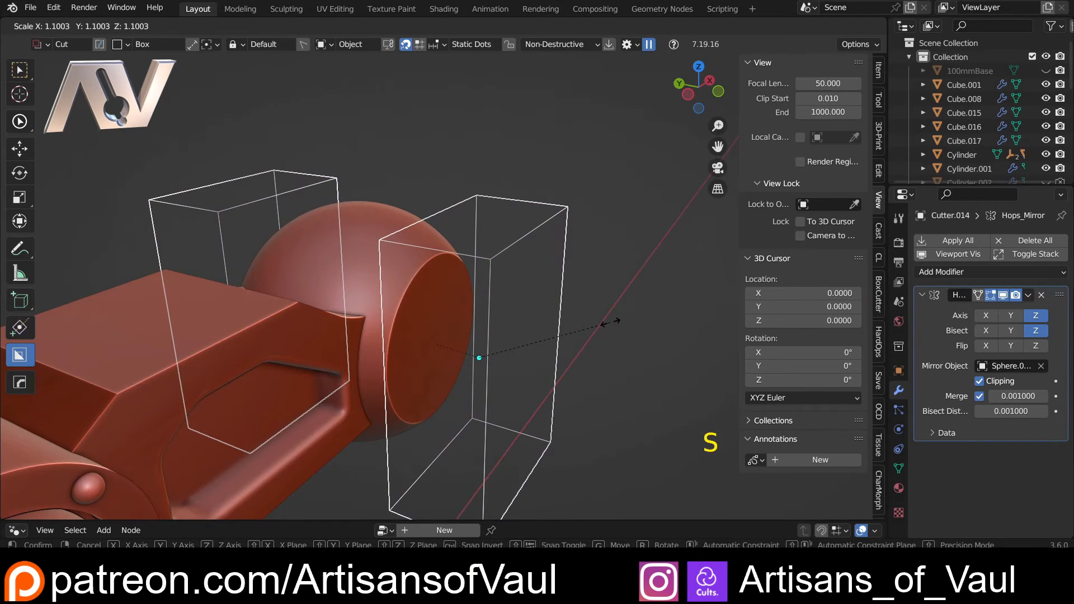
pyautogui.click(610, 322)
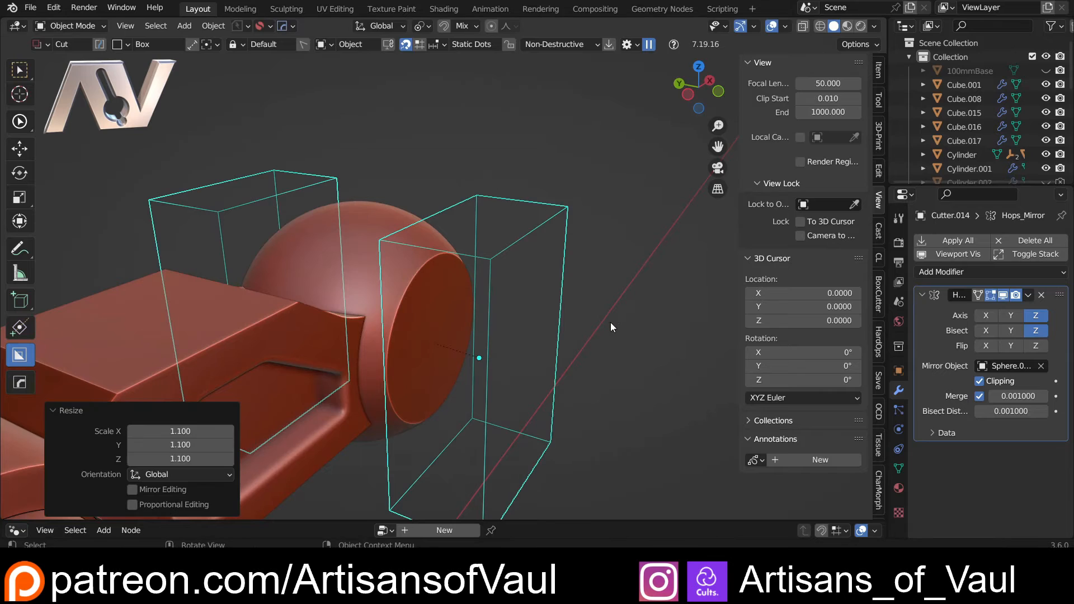
# Shift the cutter's boolean to Inset mode and raise its thickness beyond 0.8.
pyautogui.press('q')
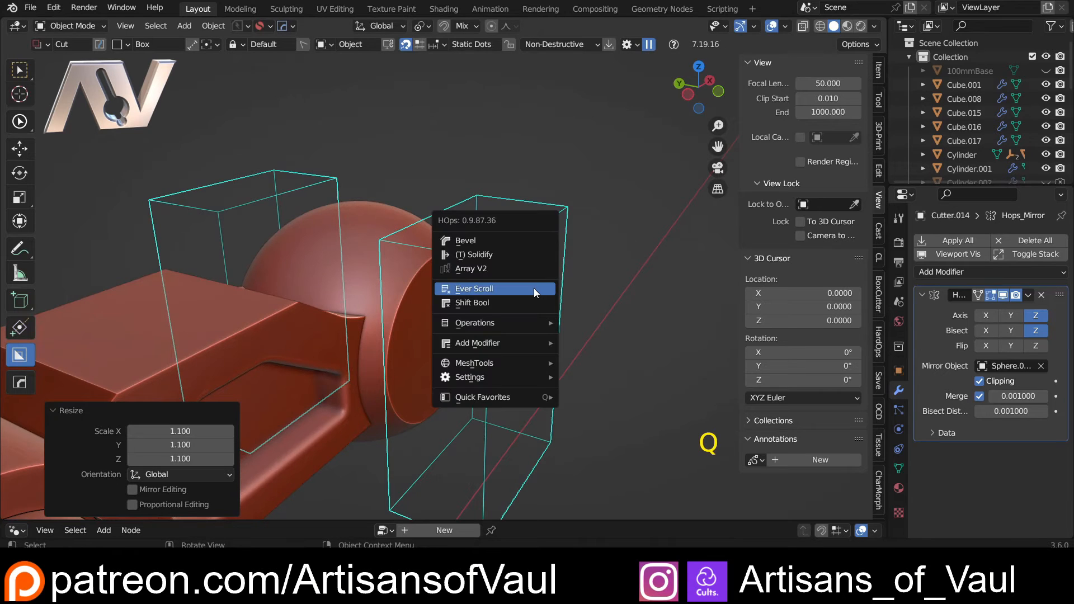
pyautogui.click(525, 302)
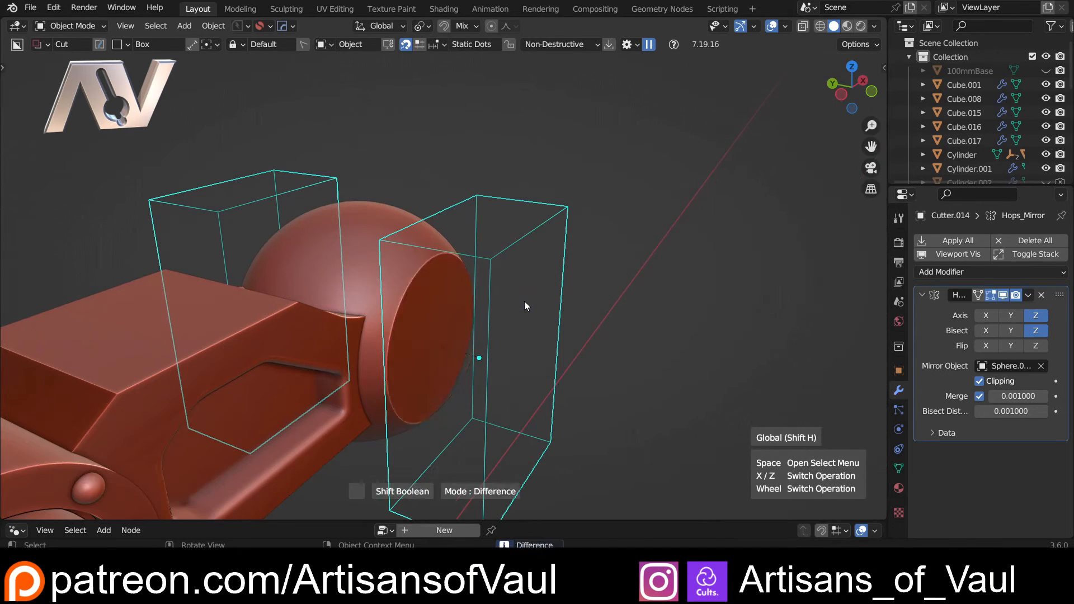
pyautogui.scroll(-5, 525, 301)
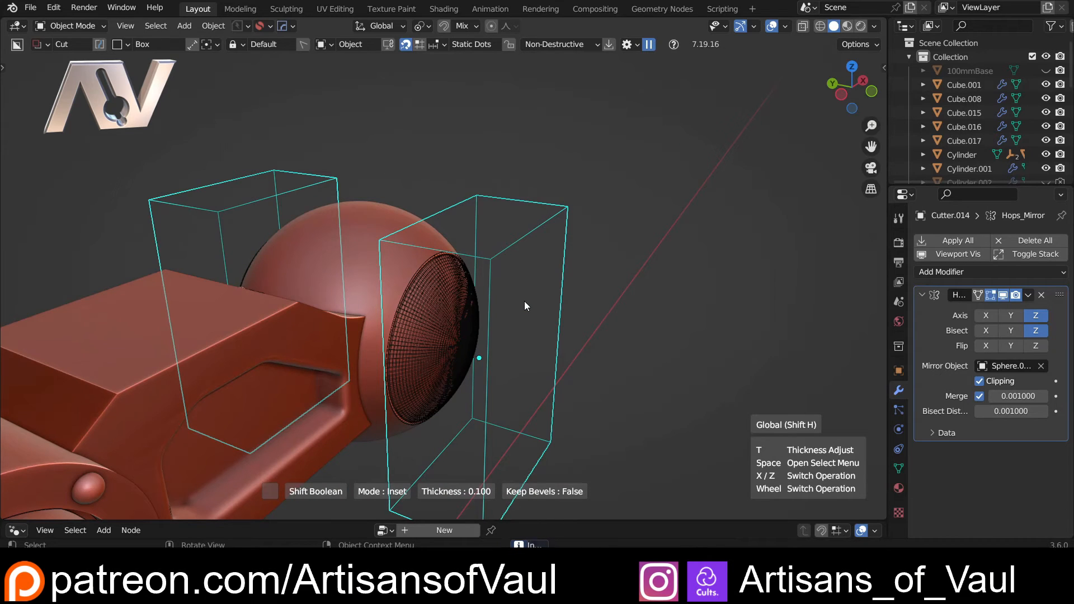
pyautogui.press('t')
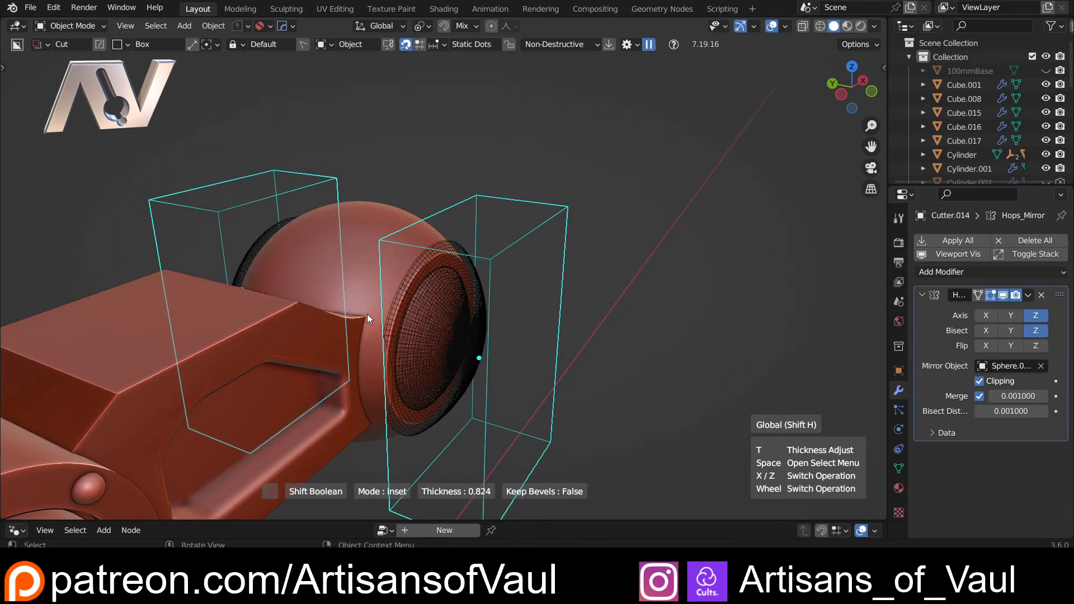
pyautogui.click(333, 315)
pyautogui.click(636, 344)
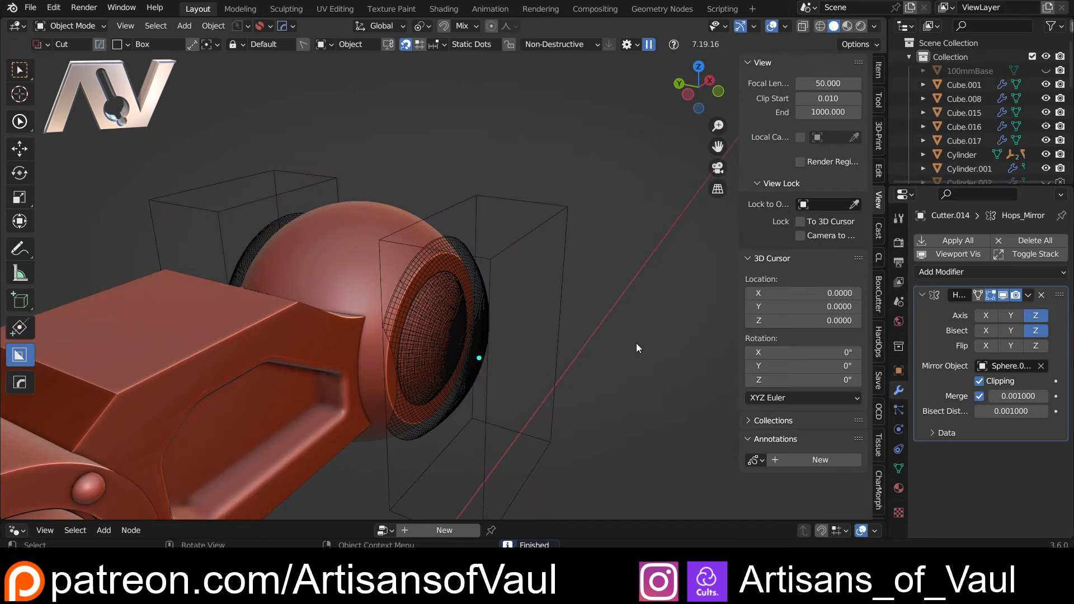
# Hide the sphere's cutters, switch to the Select Box tool, and select the sphere.
pyautogui.click(476, 260)
pyautogui.press('h')
pyautogui.moveTo(493, 282); pyautogui.dragTo(405, 291, button='middle')
pyautogui.scroll(2, 401, 302)
pyautogui.moveTo(405, 290); pyautogui.dragTo(454, 244, button='middle')
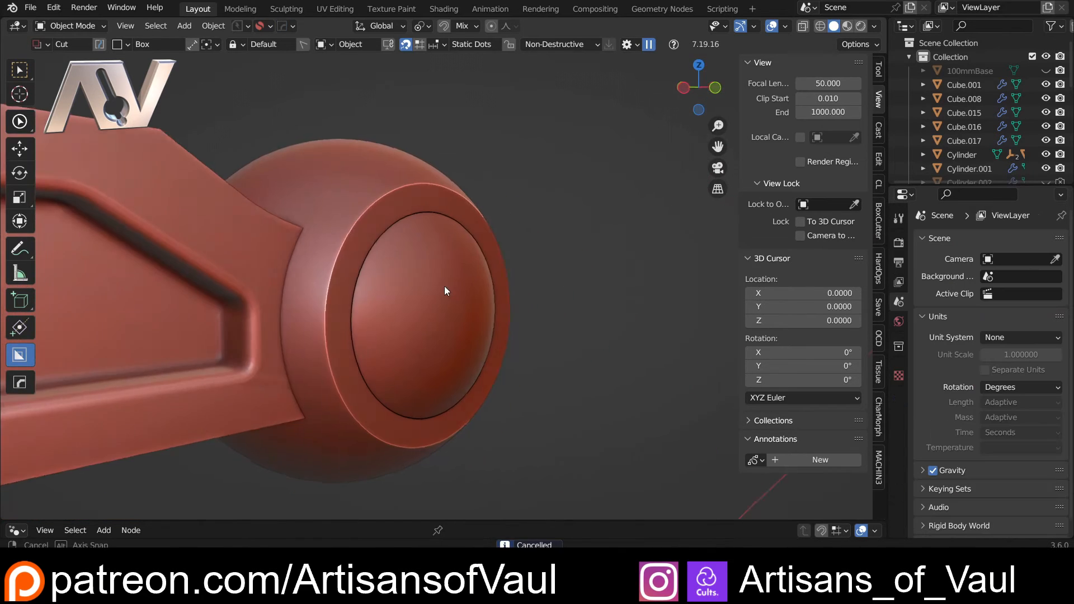
pyautogui.press('w')
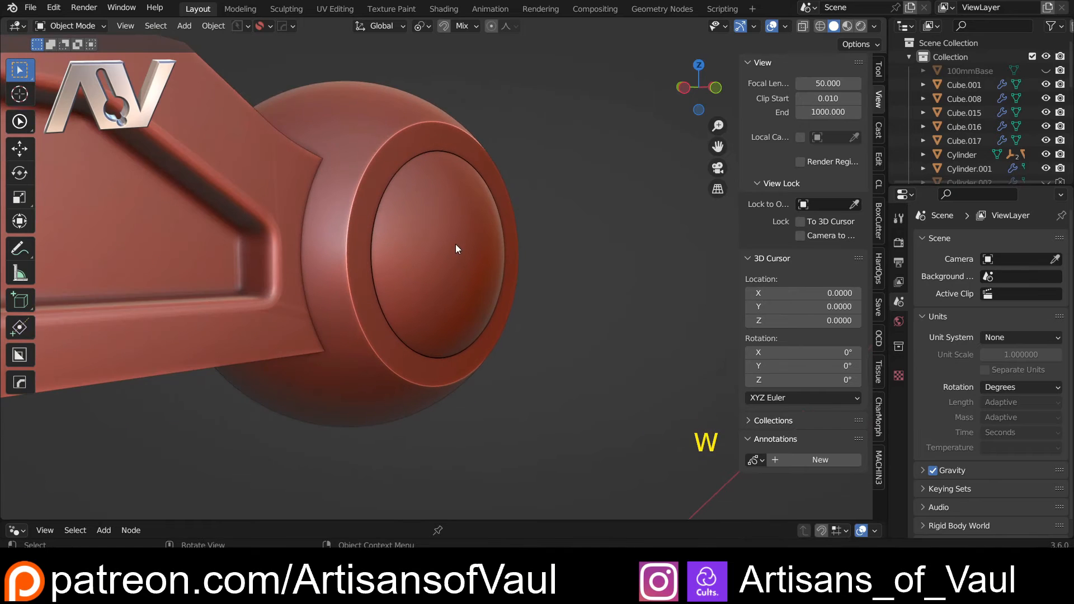
pyautogui.click(422, 229)
# Examine the inset dome on the sphere's flat side and where the sphere meets the arm from several angles.
pyautogui.scroll(-2, 421, 225)
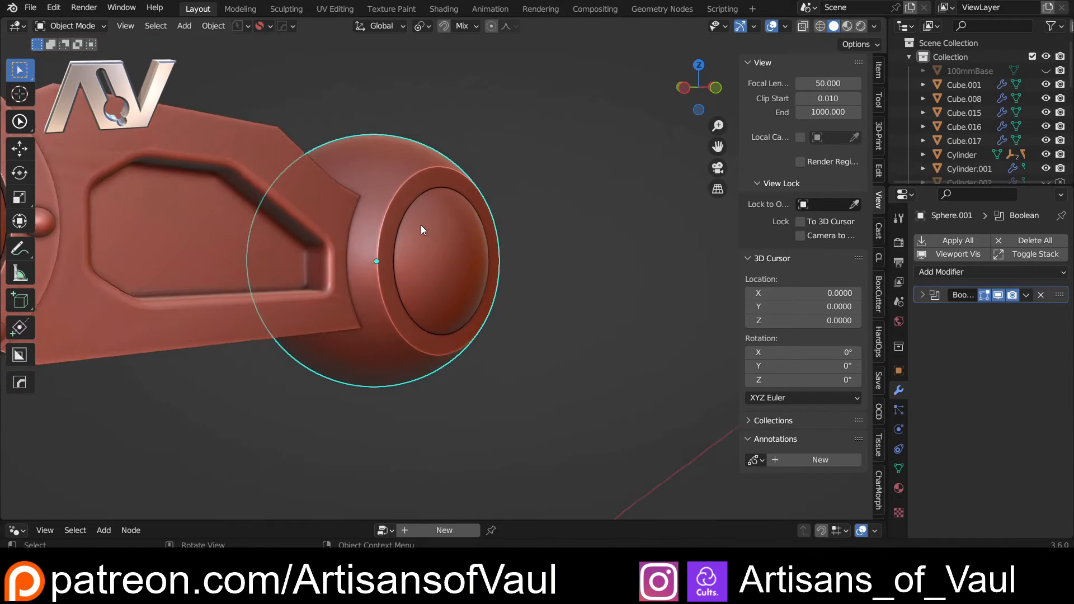
pyautogui.keyDown('shift'); pyautogui.moveTo(420, 225); pyautogui.dragTo(435, 289, button='middle'); pyautogui.keyUp('shift')
pyautogui.scroll(2, 436, 292)
pyautogui.keyDown('shift'); pyautogui.moveTo(451, 324); pyautogui.dragTo(263, 245, button='middle'); pyautogui.keyUp('shift')
pyautogui.keyDown('shift'); pyautogui.moveTo(510, 274); pyautogui.dragTo(452, 295, button='middle'); pyautogui.keyUp('shift')
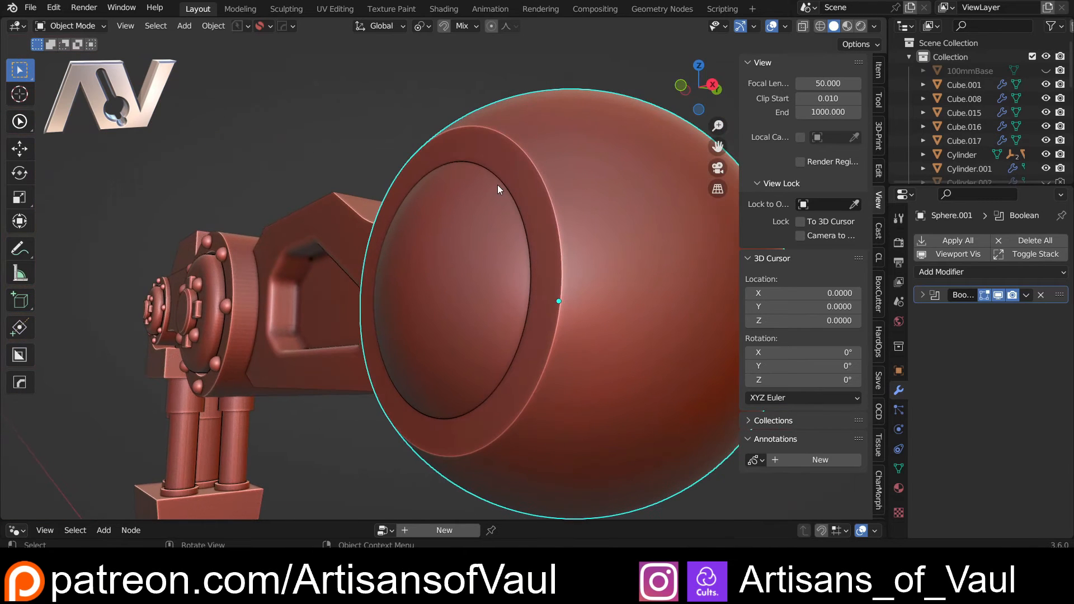
pyautogui.moveTo(485, 217); pyautogui.dragTo(522, 163, button='middle')
pyautogui.moveTo(516, 230); pyautogui.dragTo(379, 369, button='middle')
pyautogui.scroll(-2, 345, 254)
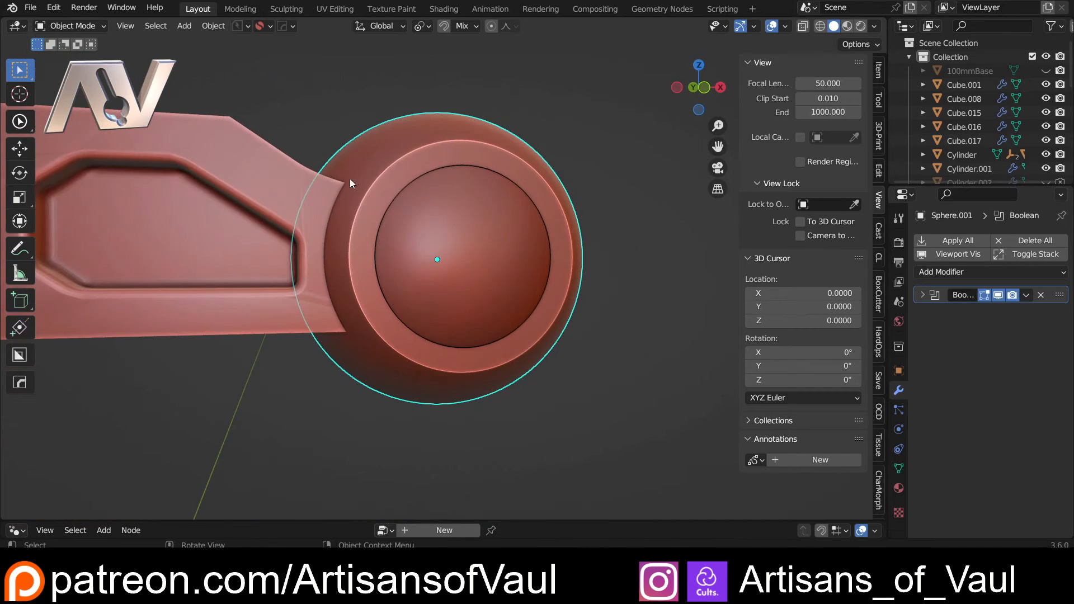
pyautogui.scroll(2, 429, 233)
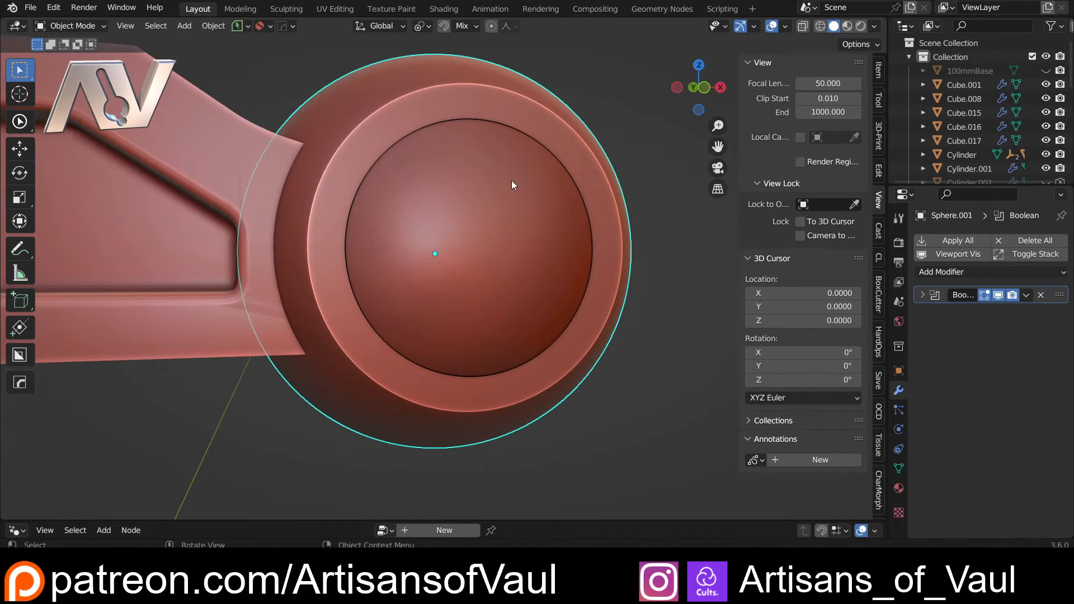
pyautogui.moveTo(526, 219); pyautogui.dragTo(408, 321, button='middle')
pyautogui.keyDown('shift'); pyautogui.moveTo(400, 284); pyautogui.dragTo(439, 233, button='middle'); pyautogui.keyUp('shift')
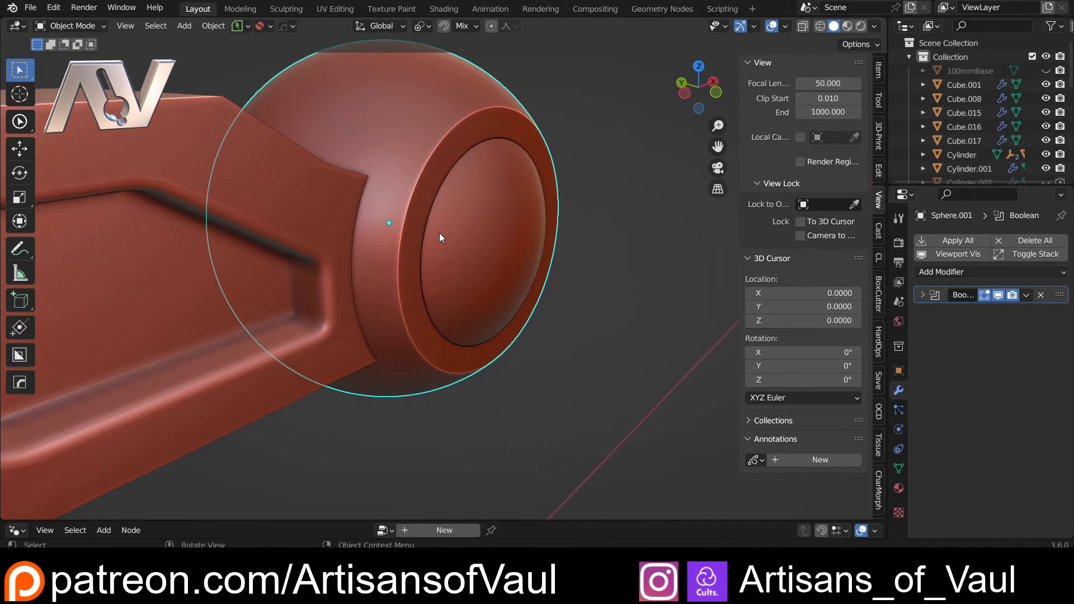
# Reveal the sphere's inset cutter and apply all of its modifiers with Smart Apply.
pyautogui.press('q')
pyautogui.click(431, 203)
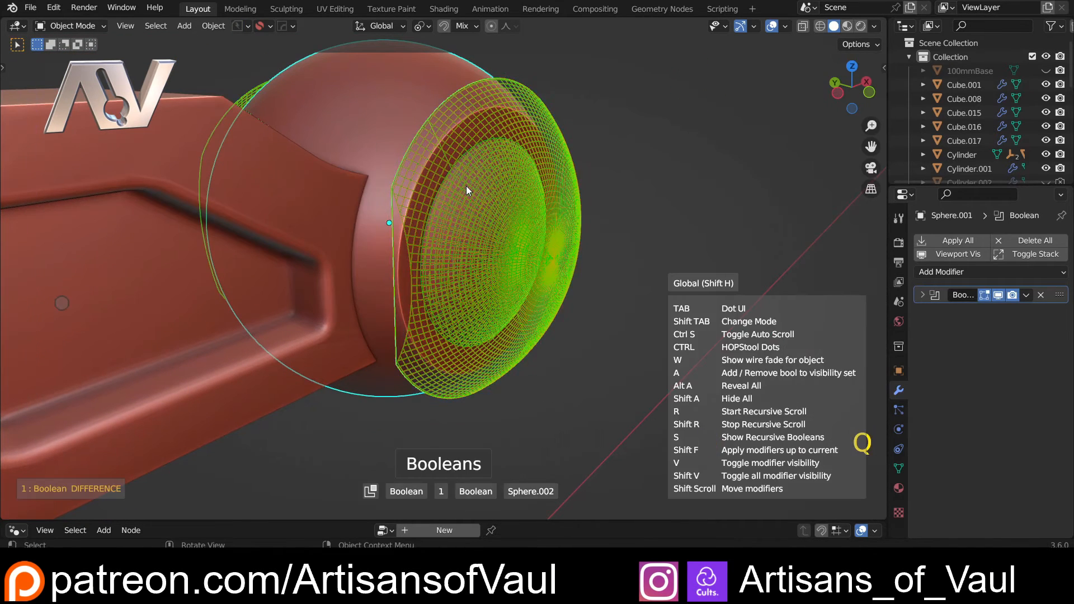
pyautogui.keyDown('shift'); pyautogui.moveTo(439, 187); pyautogui.dragTo(364, 246, button='middle'); pyautogui.keyUp('shift')
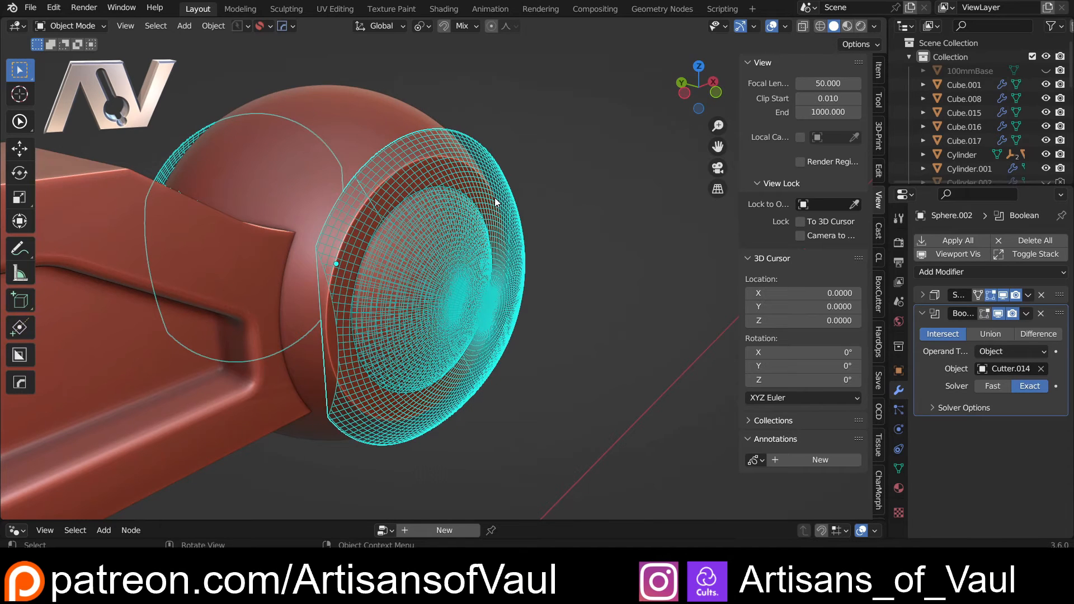
pyautogui.press('q')
pyautogui.press('q')
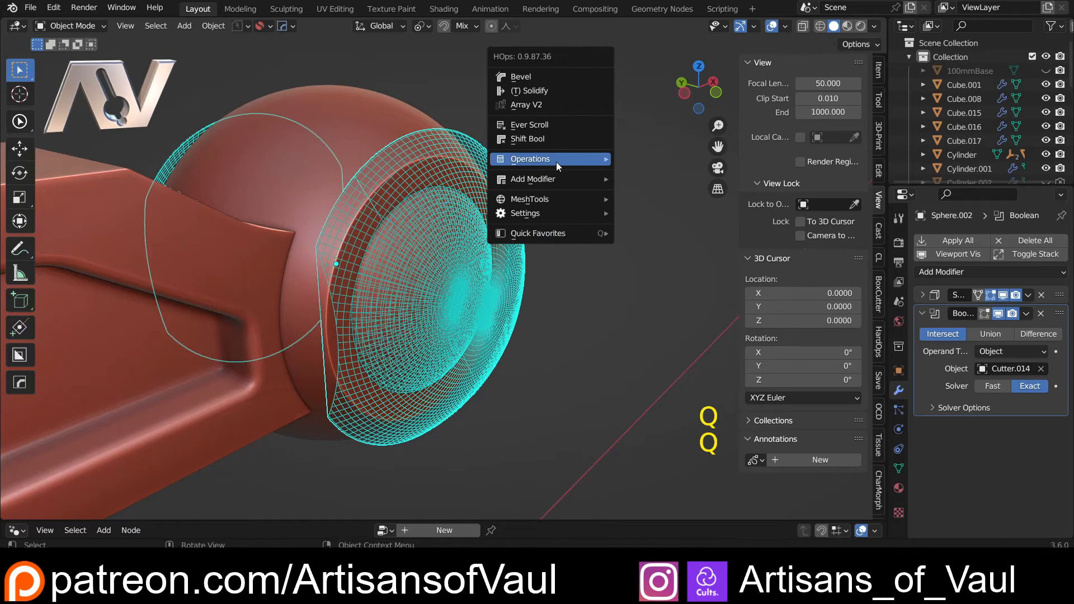
pyautogui.moveTo(549, 158)
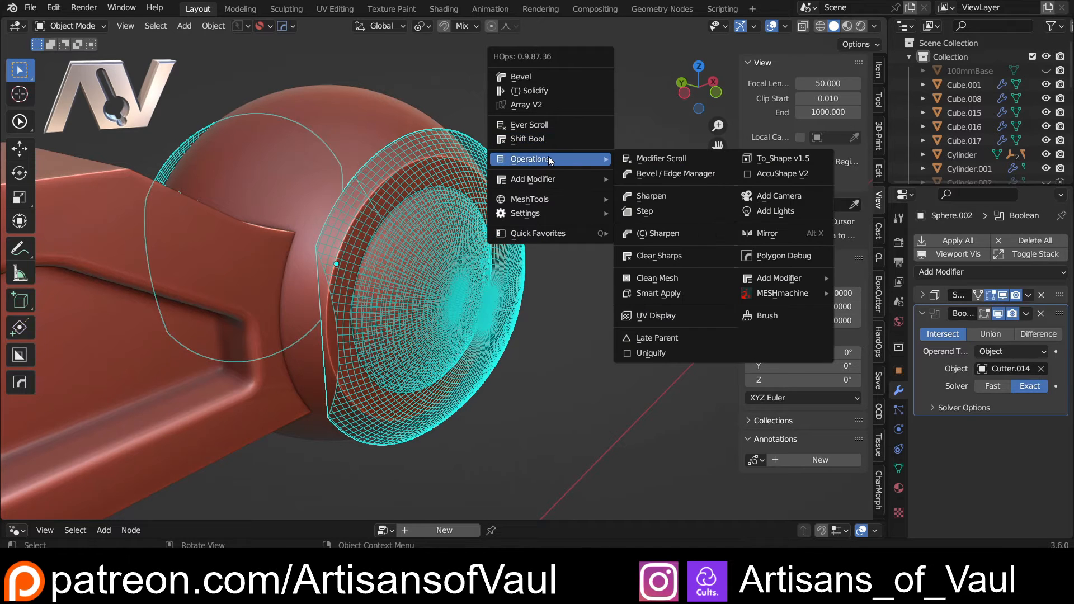
pyautogui.click(657, 292)
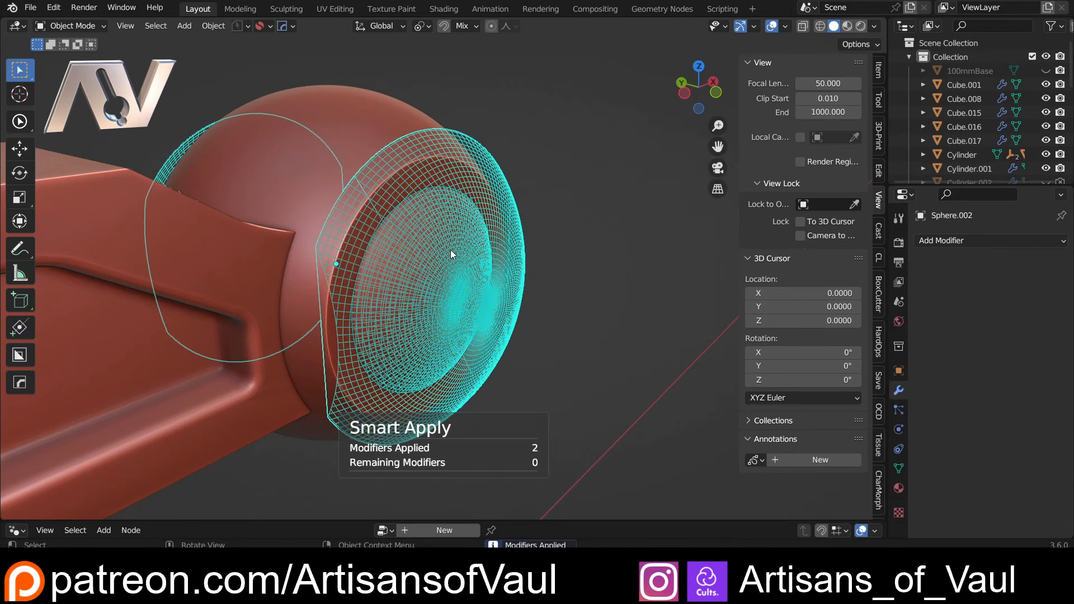
# Isolate the sphere's inset cutter in local view and enter its mesh editing mode.
pyautogui.press('KP_Divide')
pyautogui.moveTo(520, 232); pyautogui.dragTo(430, 297, button='middle')
pyautogui.moveTo(365, 316); pyautogui.dragTo(378, 212, button='middle')
pyautogui.press('Tab')
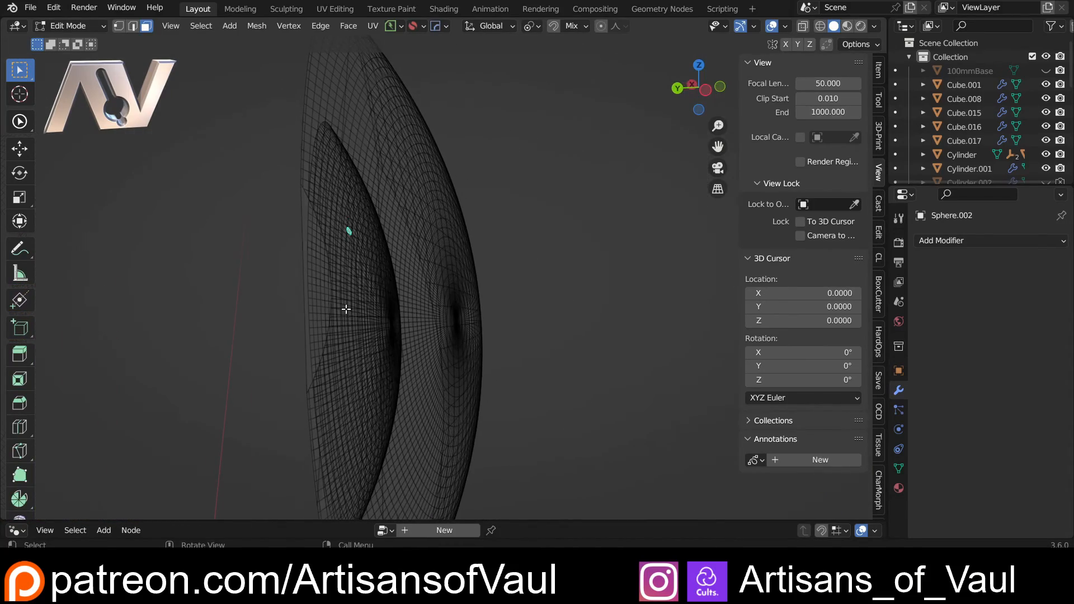
pyautogui.moveTo(346, 309); pyautogui.dragTo(302, 207, button='middle')
pyautogui.hotkey('shift', 'z')
pyautogui.hotkey('shift', 'z')
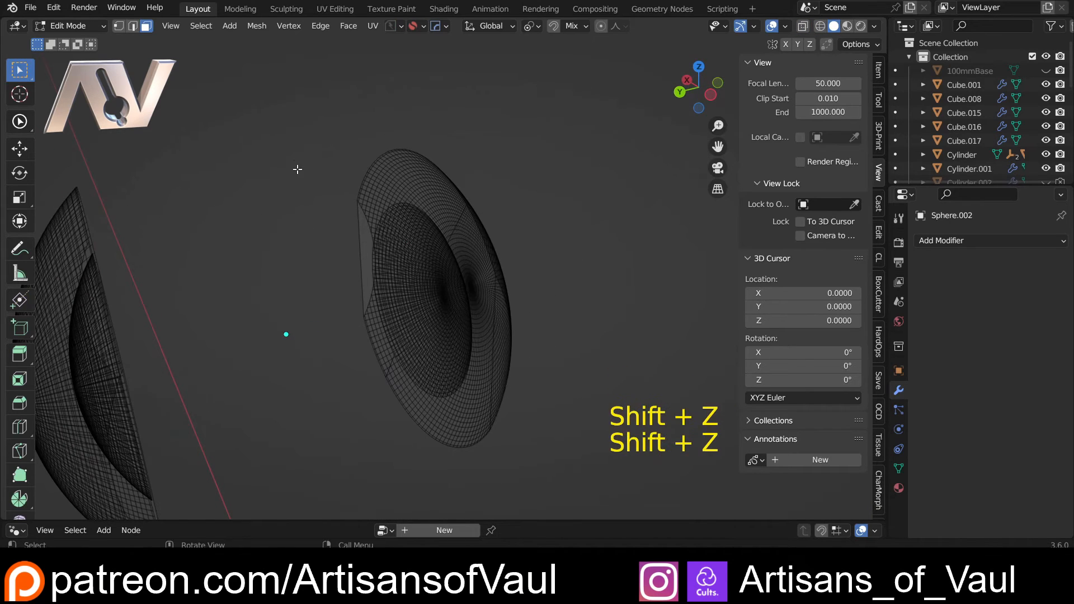
# Select the cutter's sharp edges at 30° sharpness and mark them as seams.
pyautogui.press('Tab')
pyautogui.click(271, 281)
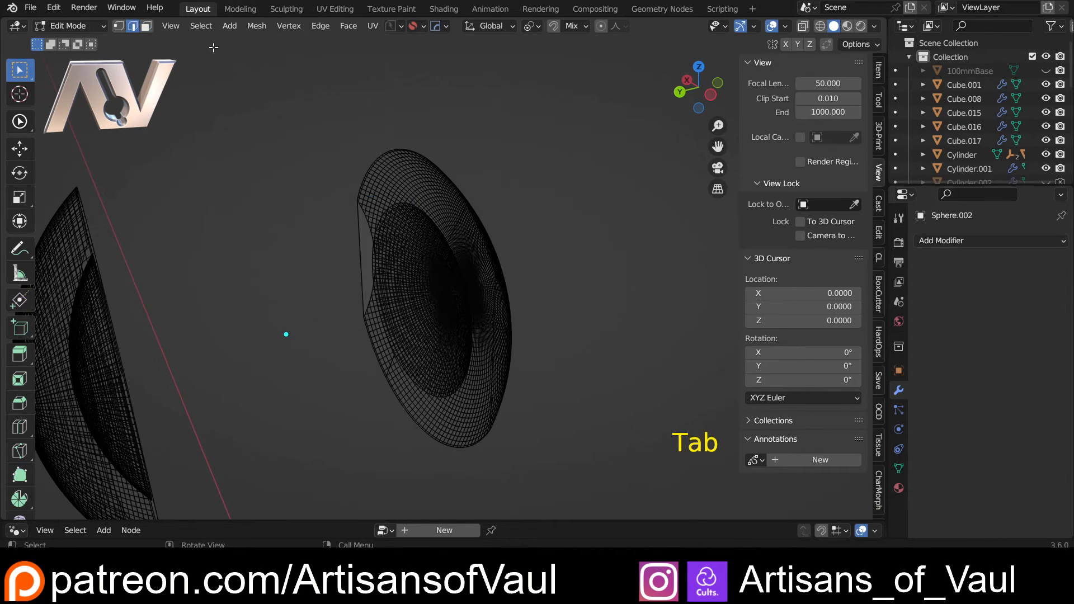
pyautogui.click(201, 26)
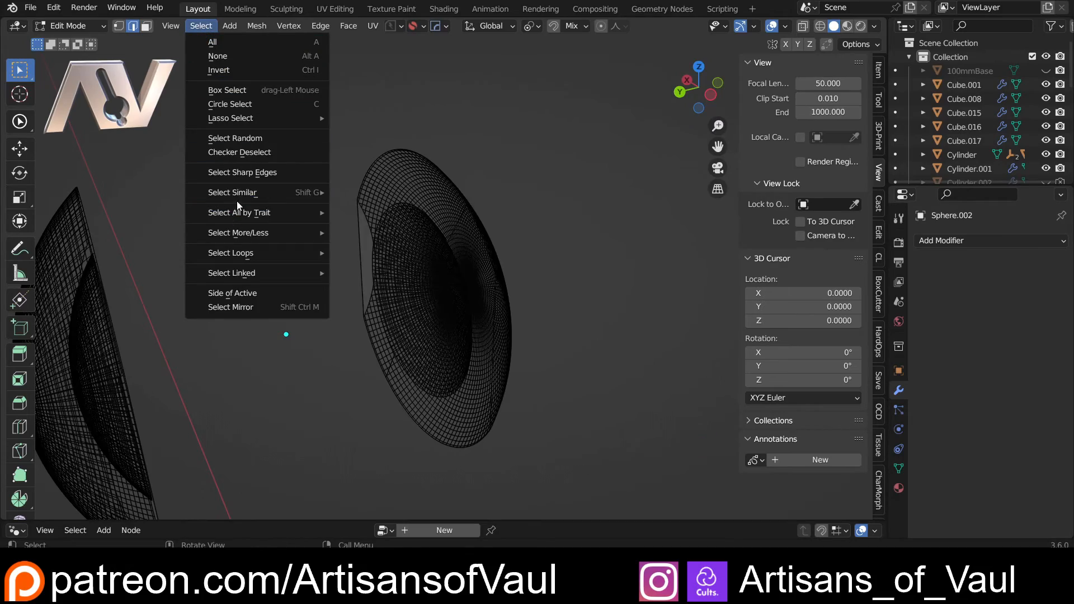
pyautogui.click(237, 173)
pyautogui.moveTo(238, 178); pyautogui.dragTo(366, 275, button='middle')
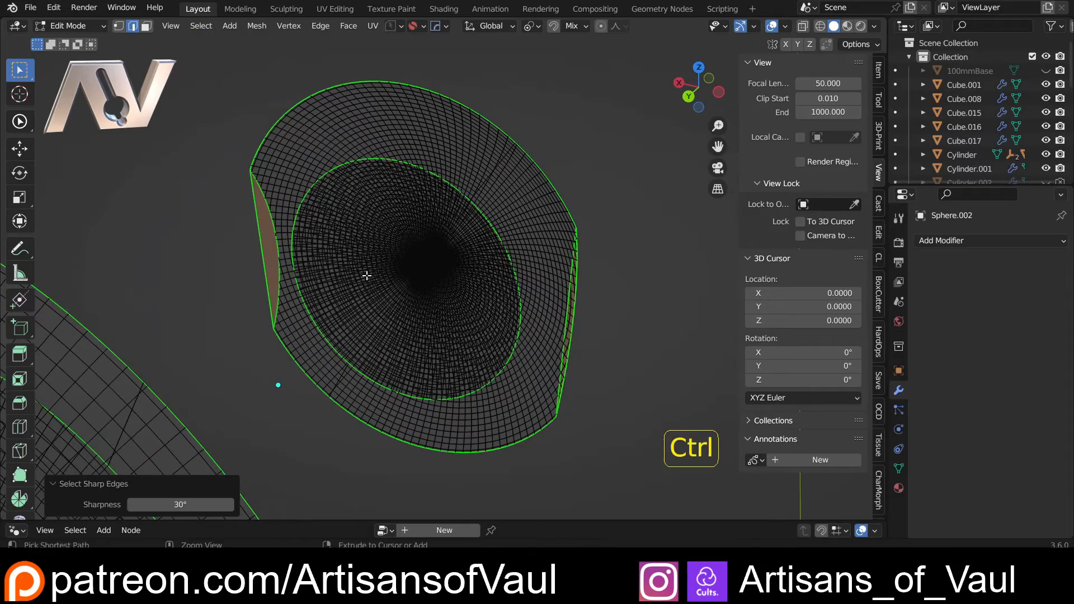
pyautogui.hotkey('ctrl', 'e')
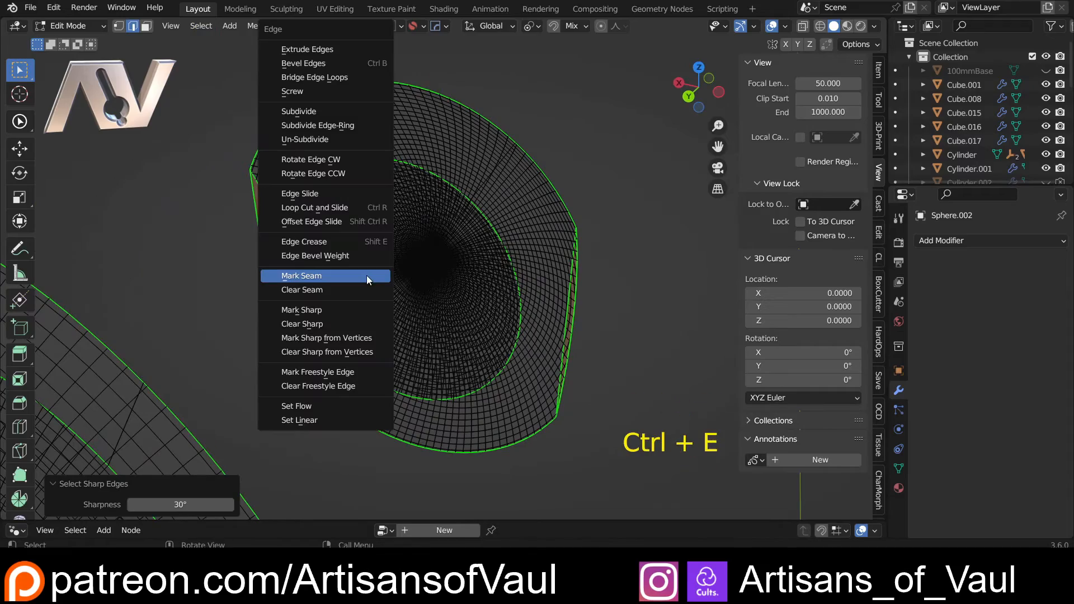
pyautogui.click(308, 279)
pyautogui.moveTo(308, 278); pyautogui.dragTo(365, 263, button='middle')
pyautogui.click(410, 245)
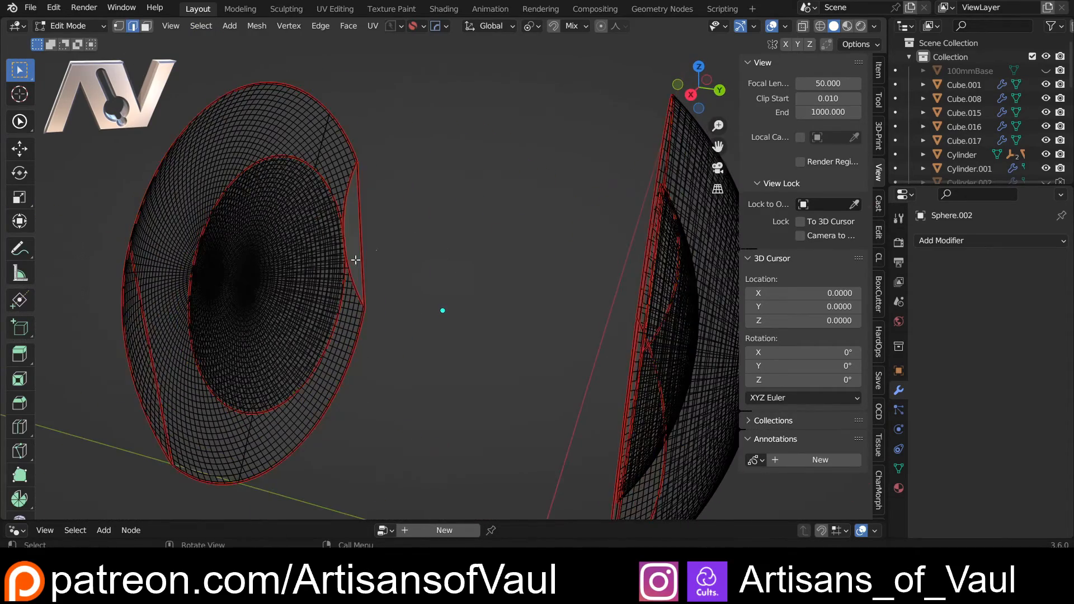
# Switch to face selection and examine the cutter's seam-bounded regions and overlapping dome faces in wireframe.
pyautogui.hotkey('shift', 'z')
pyautogui.hotkey('shift', 'z')
pyautogui.press('KP_Divide')
pyautogui.moveTo(410, 203)
pyautogui.mouseDown(button='middle')
pyautogui.moveTo(418, 213)
pyautogui.moveTo(679, 240)
pyautogui.moveTo(647, 270)
pyautogui.moveTo(433, 238)
pyautogui.moveTo(607, 218)
pyautogui.moveTo(422, 224)
pyautogui.moveTo(357, 287)
pyautogui.mouseUp(button='middle')
pyautogui.scroll(-5, 446, 219)
pyautogui.scroll(5, 422, 223)
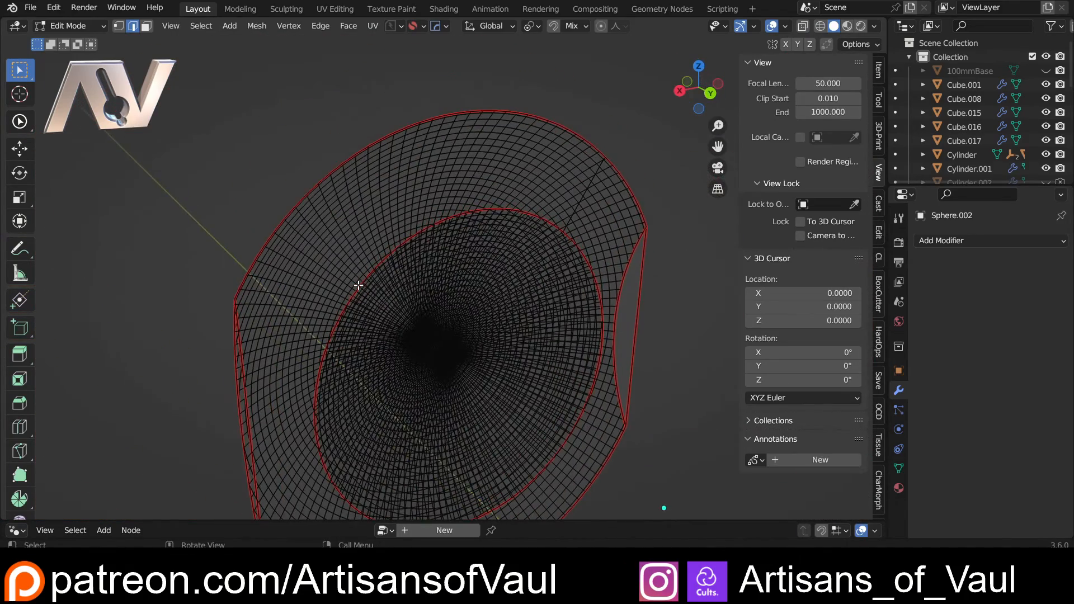
pyautogui.hotkey('shift', 'z')
pyautogui.press('Tab')
pyautogui.click(435, 286)
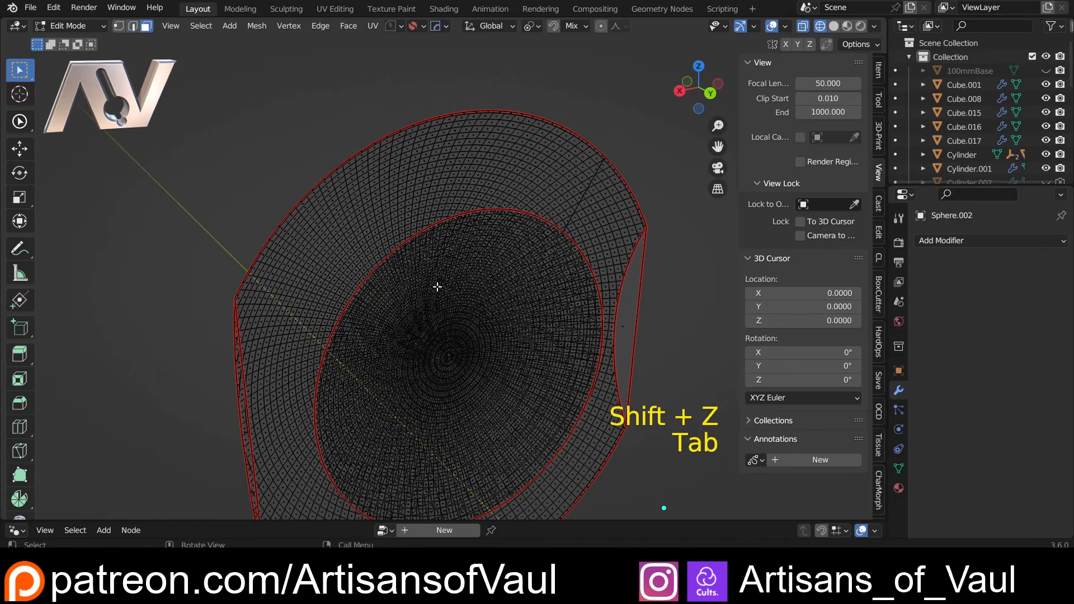
pyautogui.moveTo(435, 286); pyautogui.dragTo(385, 247, button='middle')
pyautogui.scroll(2, 367, 239)
pyautogui.scroll(1, 400, 212)
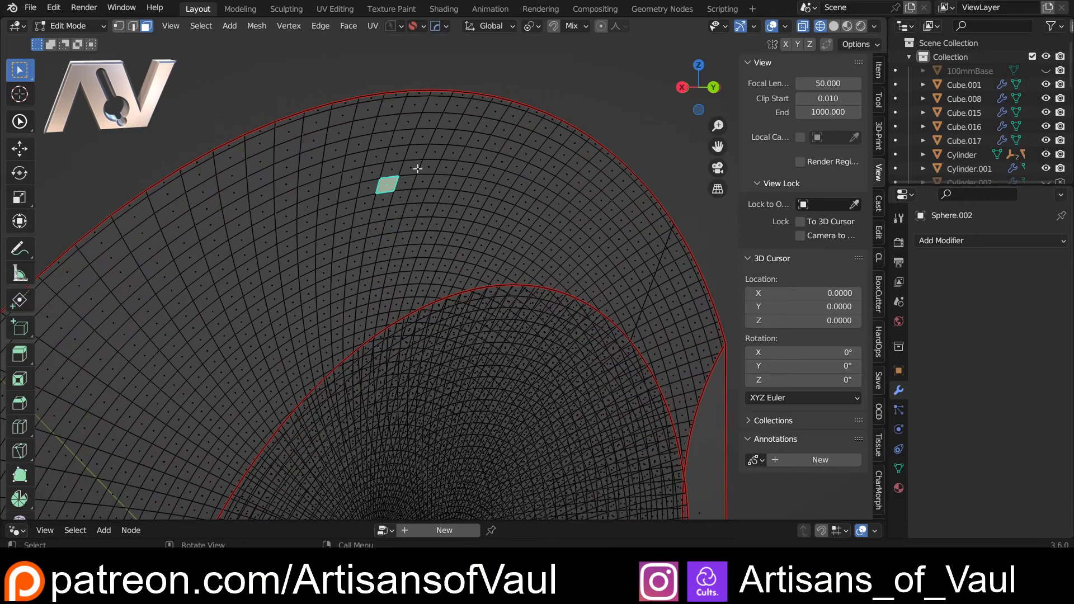
pyautogui.scroll(-3, 452, 194)
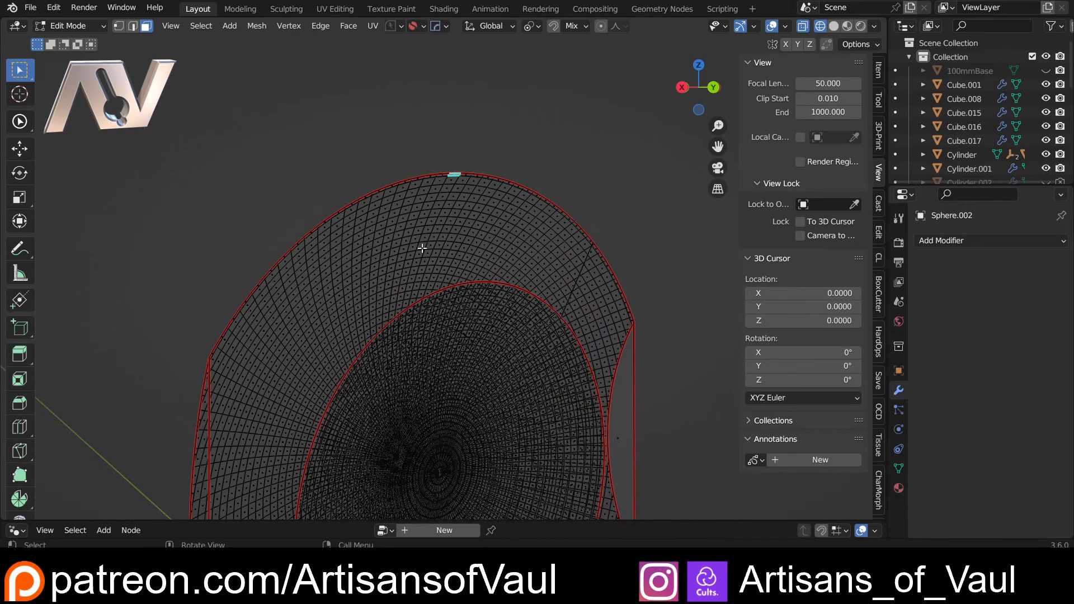
pyautogui.keyDown('shift'); pyautogui.moveTo(577, 206); pyautogui.dragTo(414, 302, button='middle'); pyautogui.keyUp('shift')
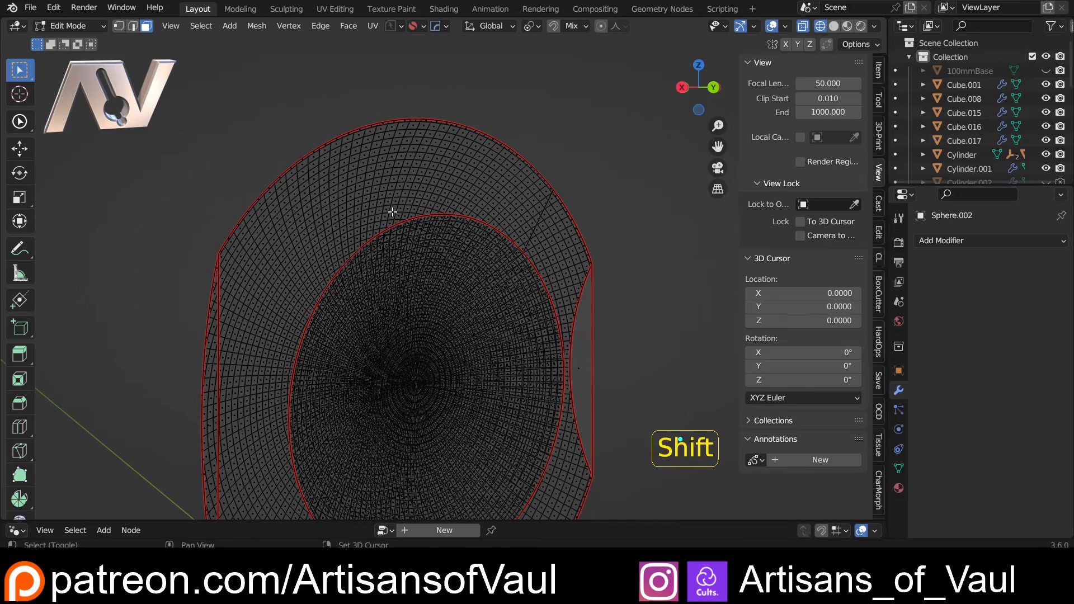
# Select the cutter's inner dome faces up to the seam, leave local view and extrude them about 0.44 along their normal.
pyautogui.hotkey('shift', 'z')
pyautogui.scroll(-4, 391, 212)
pyautogui.moveTo(391, 212); pyautogui.dragTo(373, 234, button='middle')
pyautogui.scroll(2, 374, 233)
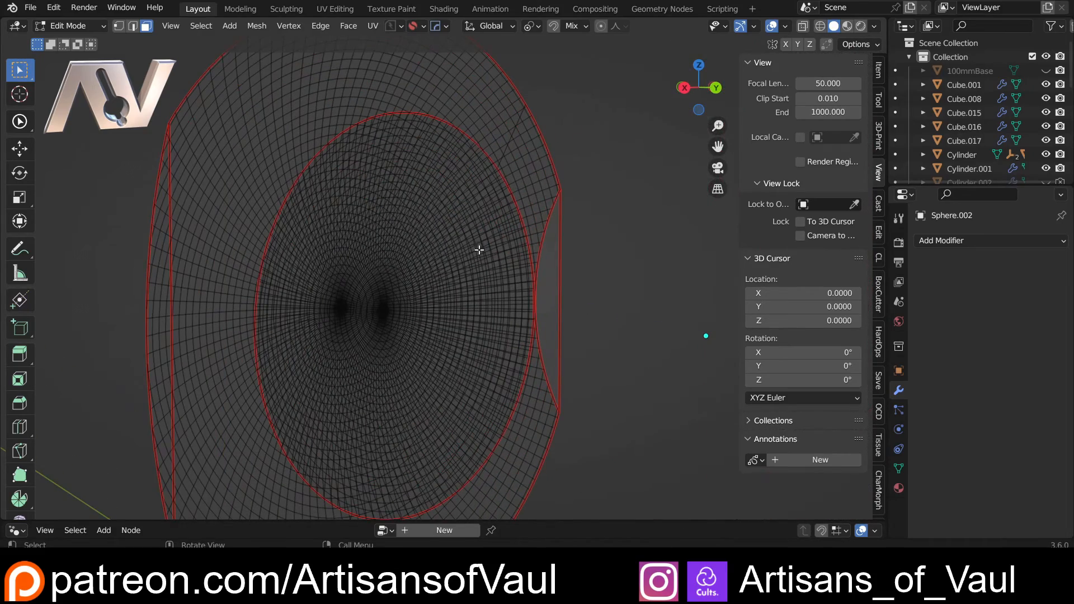
pyautogui.press('l')
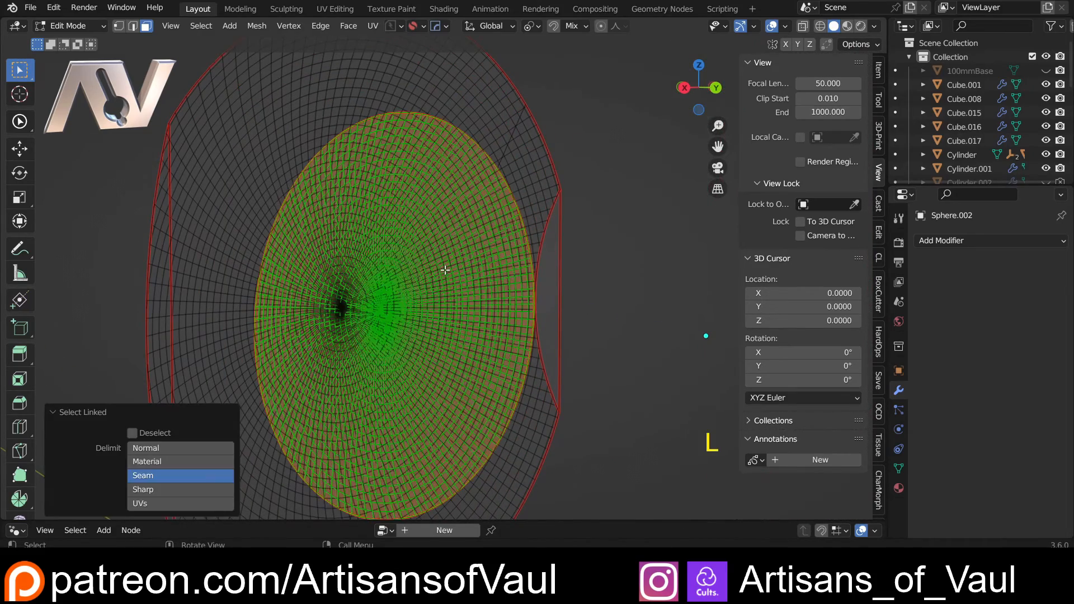
pyautogui.moveTo(444, 269); pyautogui.dragTo(182, 267, button='middle')
pyautogui.press('KP_Divide')
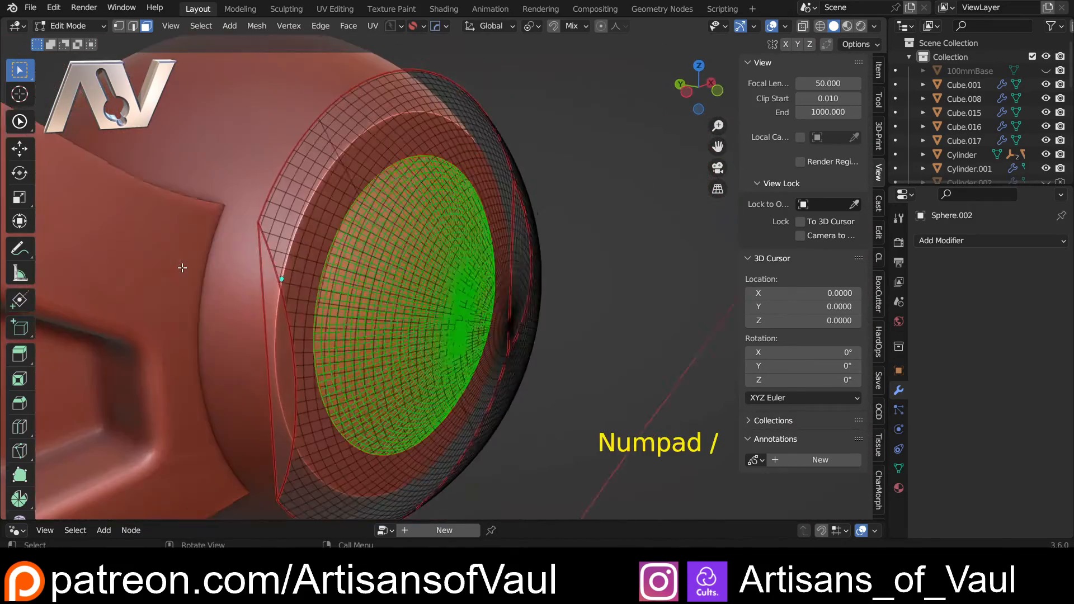
pyautogui.scroll(3, 292, 270)
pyautogui.scroll(3, 333, 264)
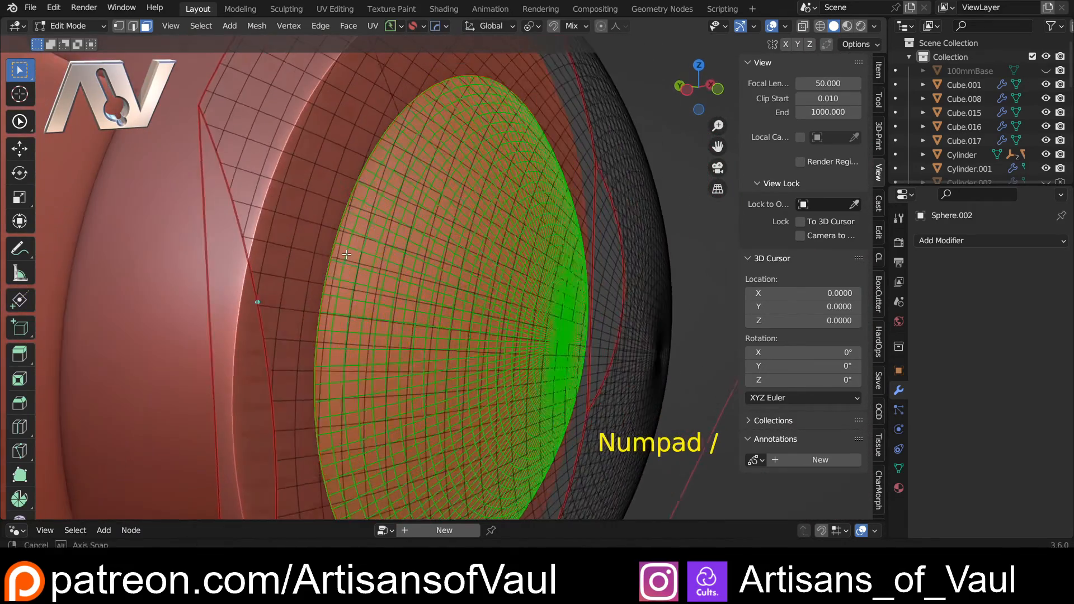
pyautogui.press('e')
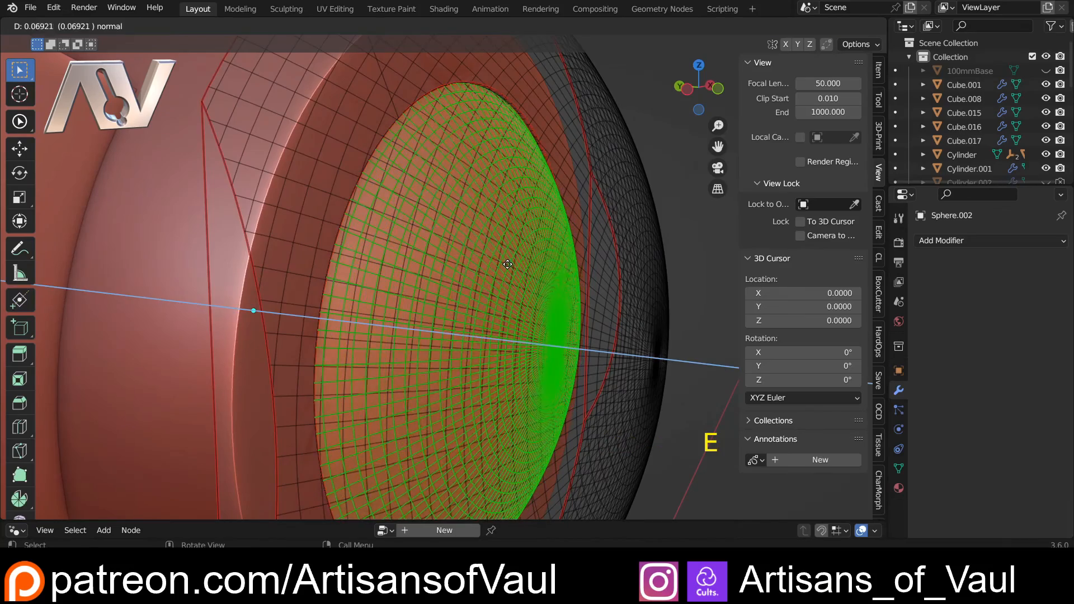
pyautogui.click(479, 277)
pyautogui.scroll(-3, 475, 257)
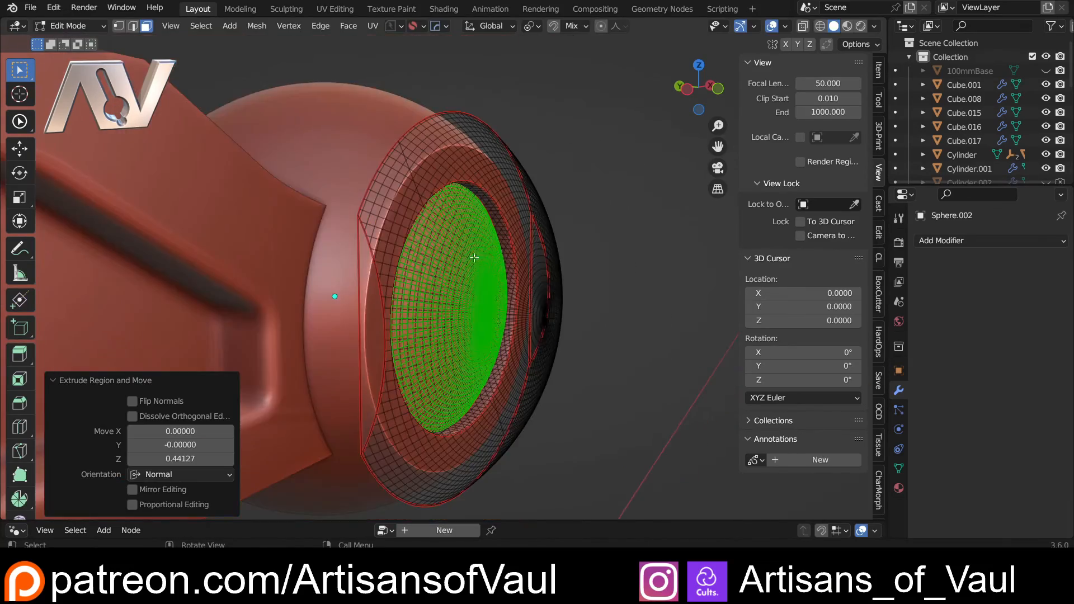
pyautogui.press('Tab')
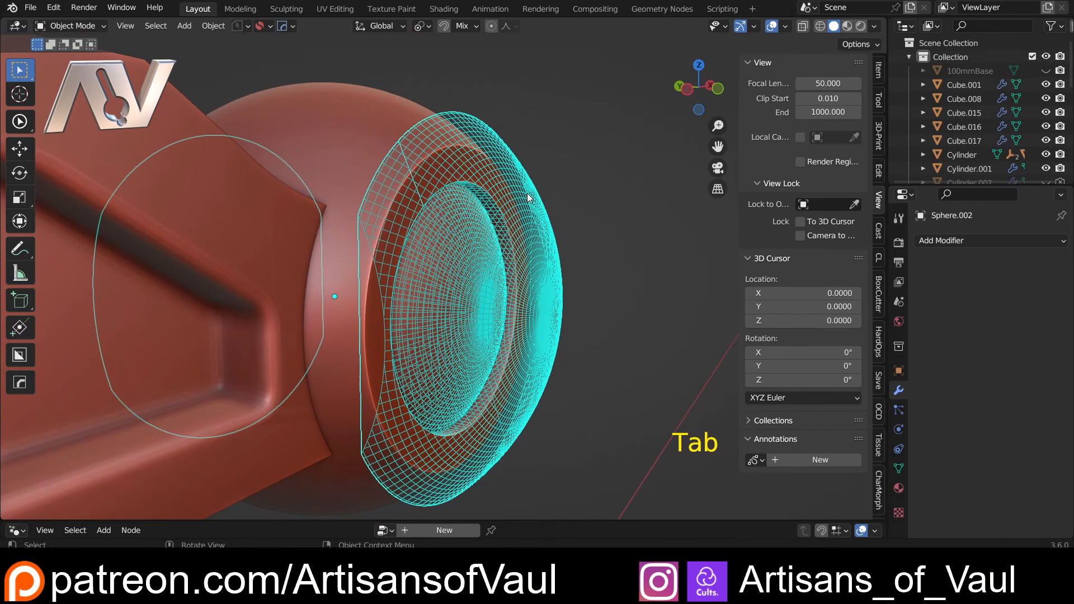
# Hide the inset cutter to check the sphere, and reveal it again with Ever Scroll.
pyautogui.press('h')
pyautogui.moveTo(552, 201); pyautogui.dragTo(427, 186, button='middle')
pyautogui.moveTo(531, 289); pyautogui.dragTo(399, 294, button='middle')
pyautogui.click(400, 294)
pyautogui.press('q')
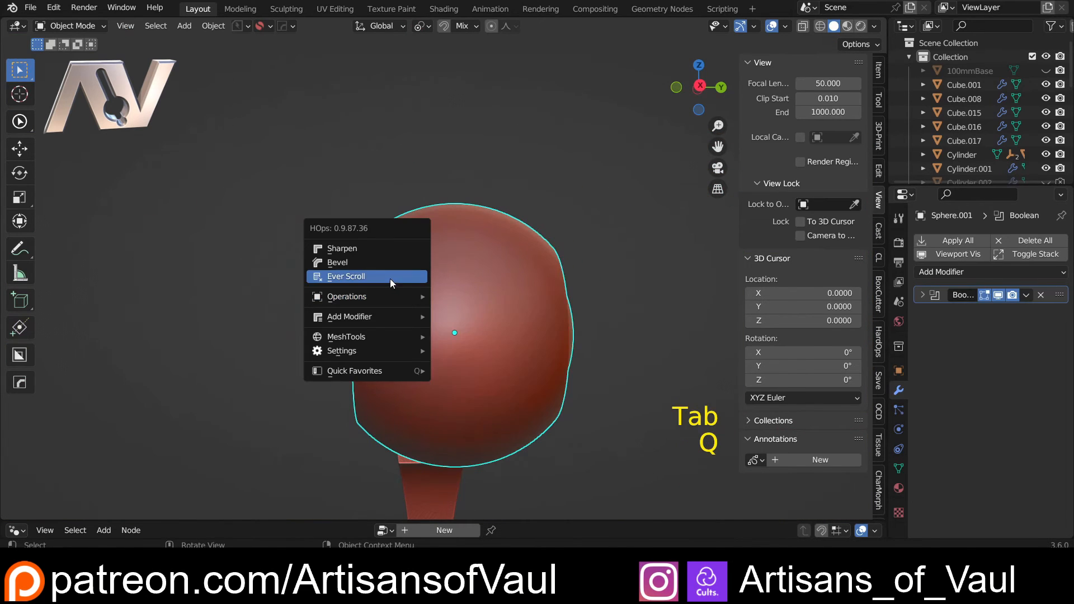
pyautogui.click(391, 279)
# Symmetrize the inset cutter's mesh along Z from + to -, and hide the cutter to check the domed side.
pyautogui.hotkey('alt', 'x')
pyautogui.press('Tab')
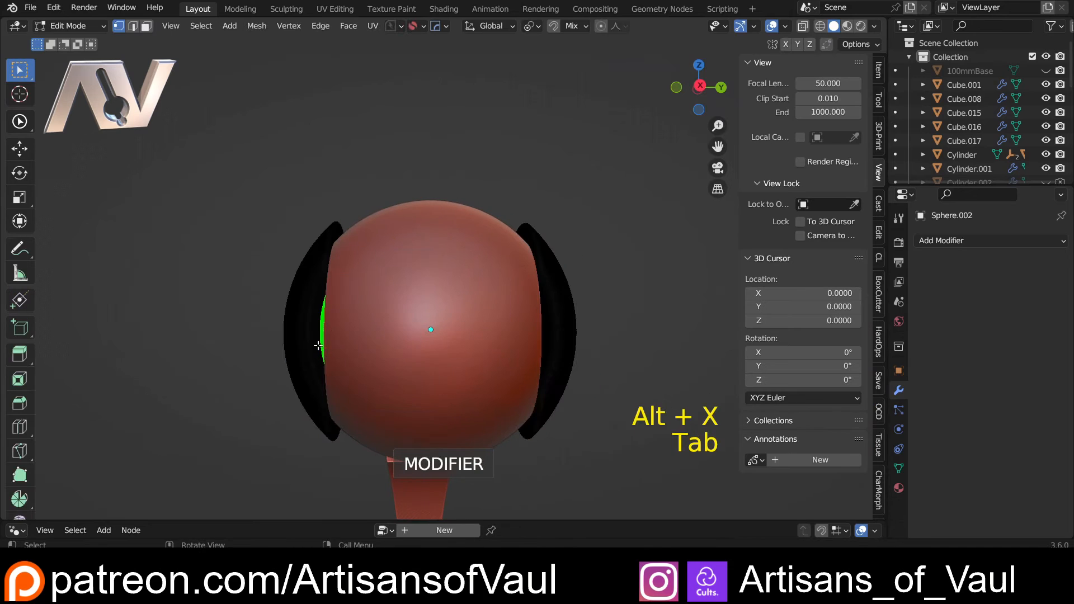
pyautogui.hotkey('alt', 'x')
pyautogui.moveTo(569, 354); pyautogui.dragTo(516, 283, button='middle')
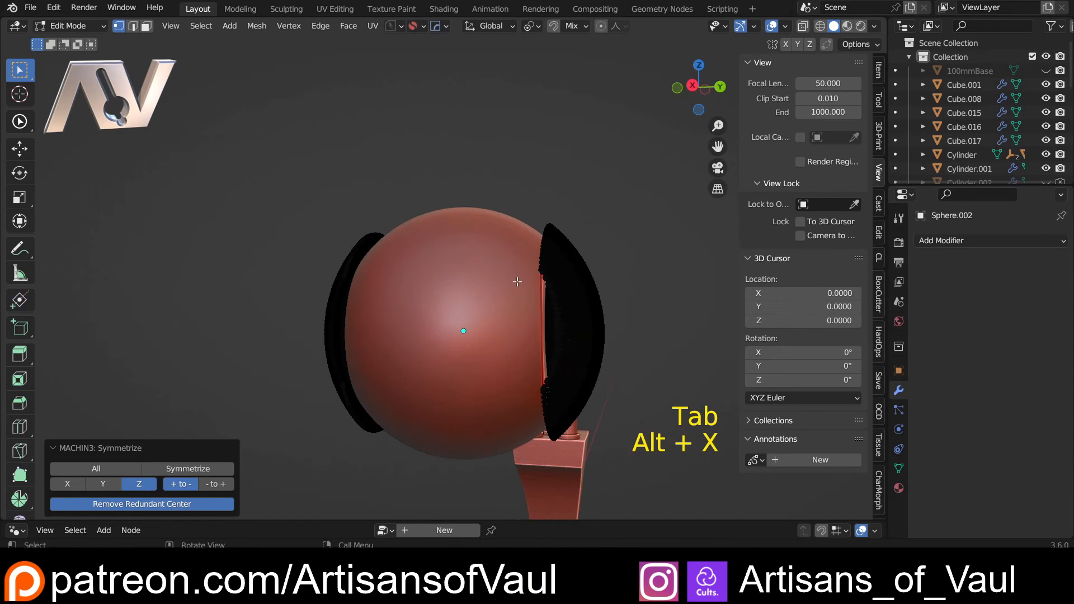
pyautogui.press('Tab')
pyautogui.click(515, 156)
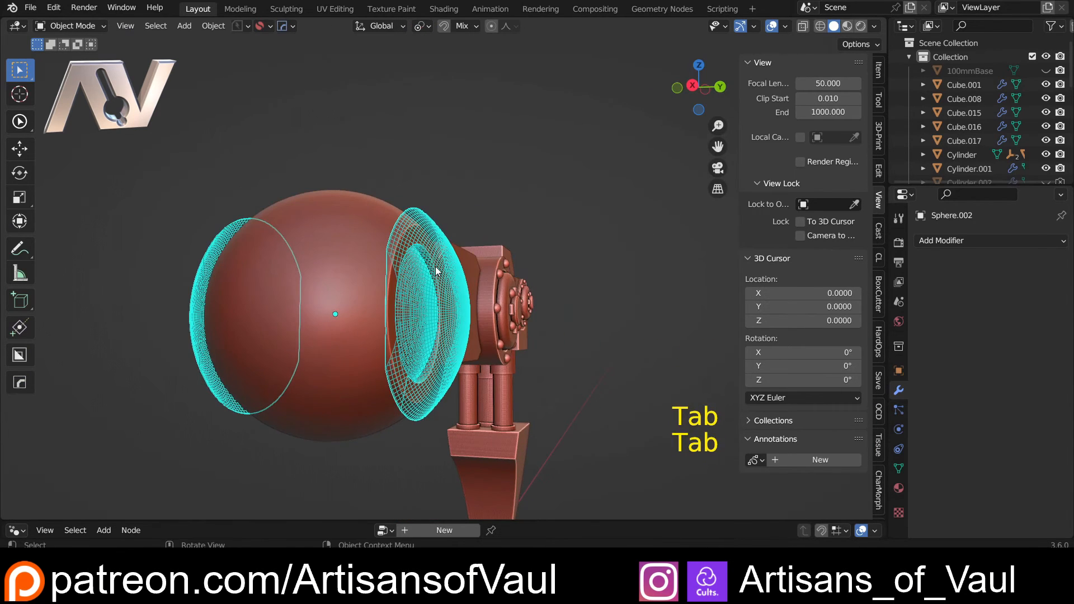
pyautogui.press('h')
pyautogui.moveTo(436, 271); pyautogui.dragTo(429, 300, button='middle')
pyautogui.scroll(3, 468, 311)
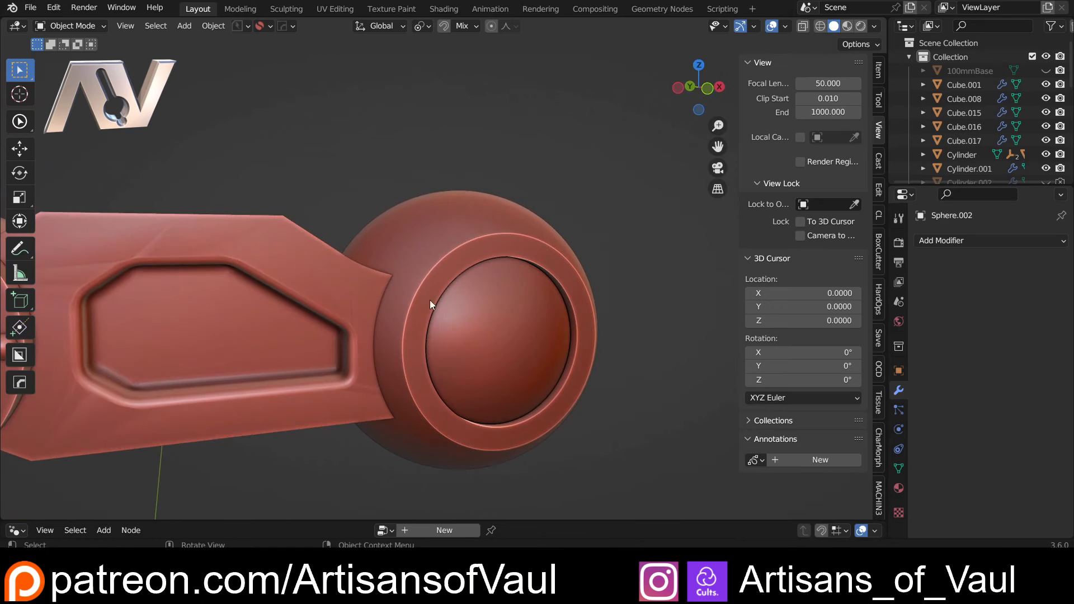
pyautogui.click(708, 88)
pyautogui.scroll(2, 568, 288)
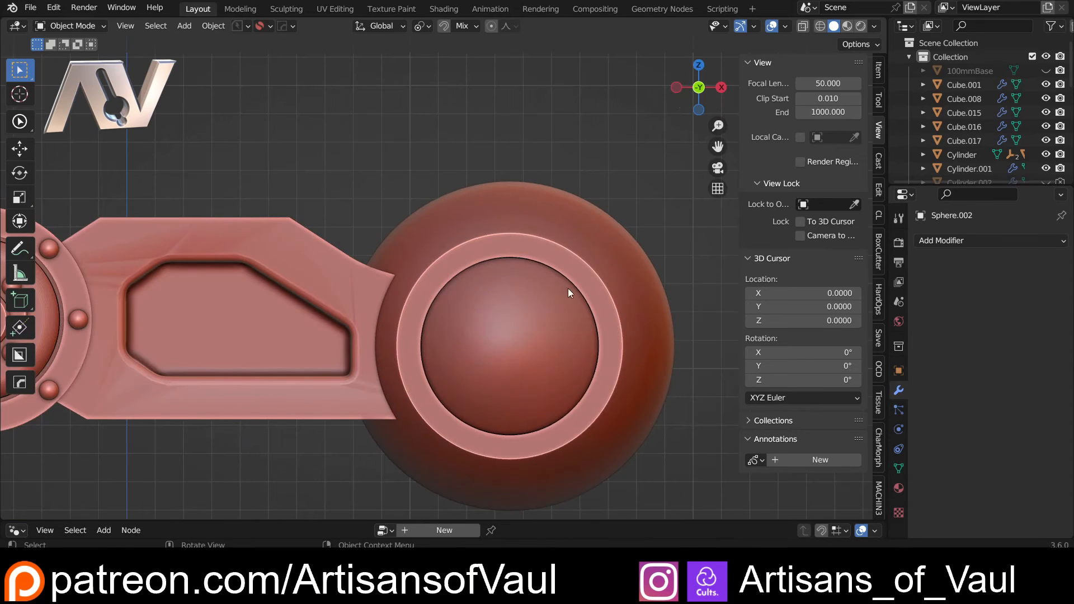
pyautogui.moveTo(536, 335); pyautogui.dragTo(568, 349, button='middle')
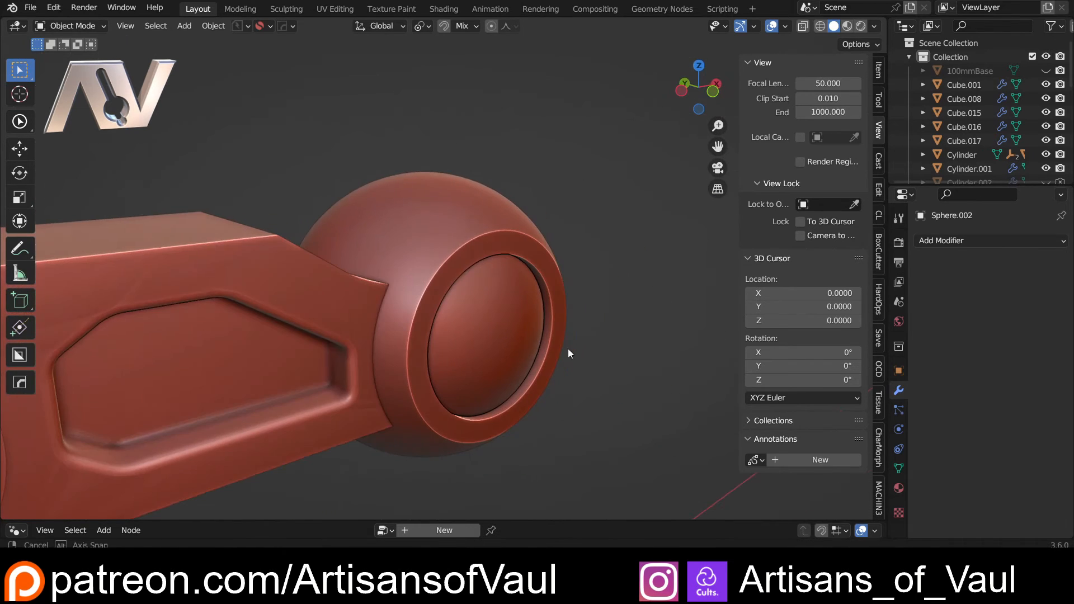
pyautogui.click(522, 354)
pyautogui.press('q')
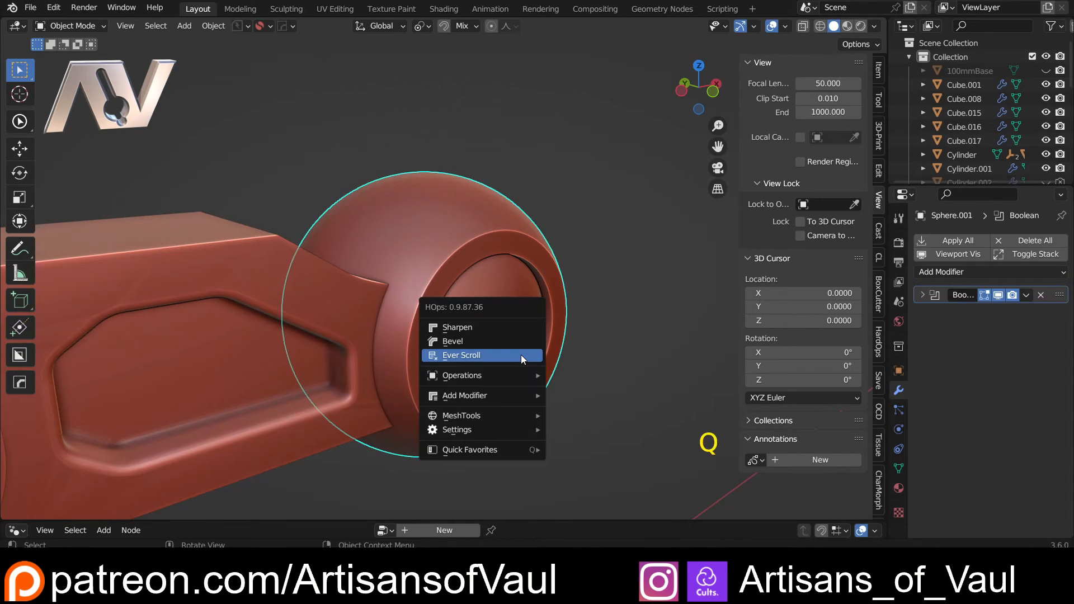
pyautogui.scroll(-2, 481, 280)
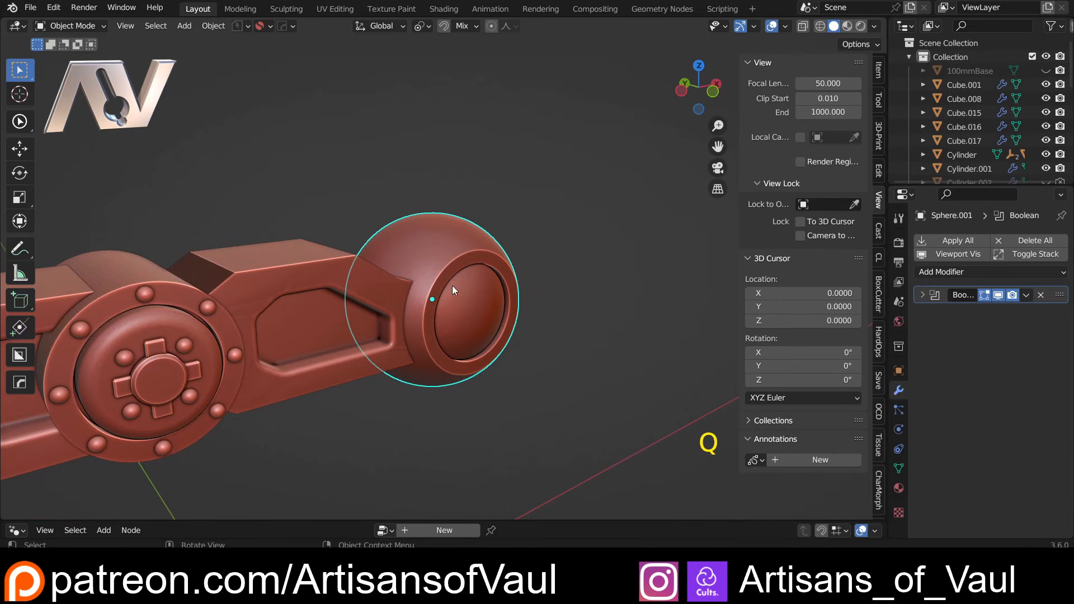
pyautogui.press('q')
pyautogui.click(506, 292)
pyautogui.moveTo(480, 291)
pyautogui.mouseDown(button='middle')
pyautogui.moveTo(545, 283)
pyautogui.moveTo(475, 287)
pyautogui.mouseUp(button='middle')
pyautogui.scroll(3, 476, 286)
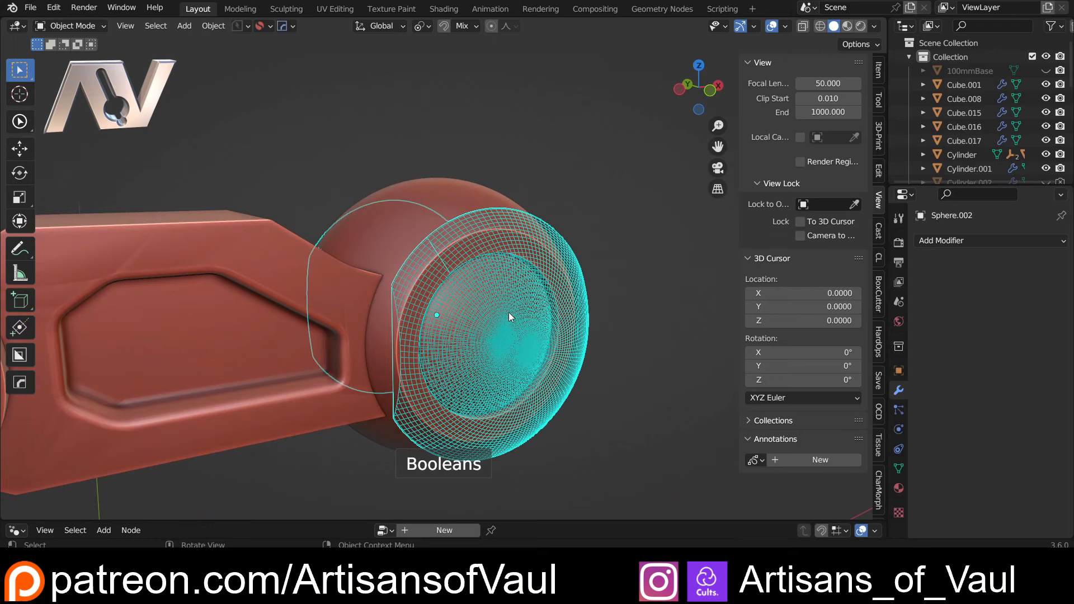
pyautogui.hotkey('ctrl', 'z')
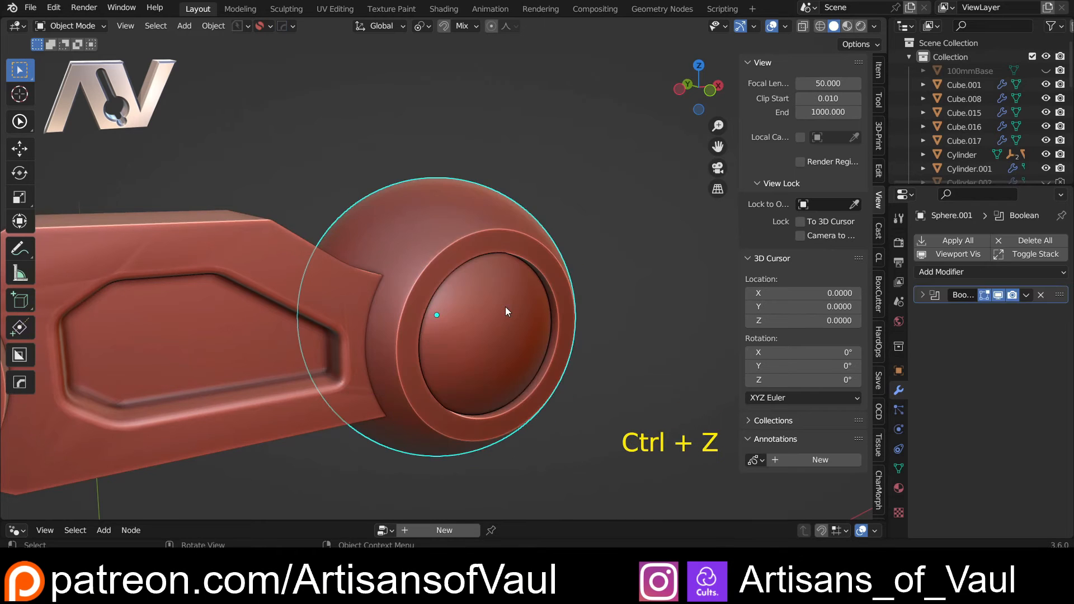
pyautogui.scroll(-4, 505, 307)
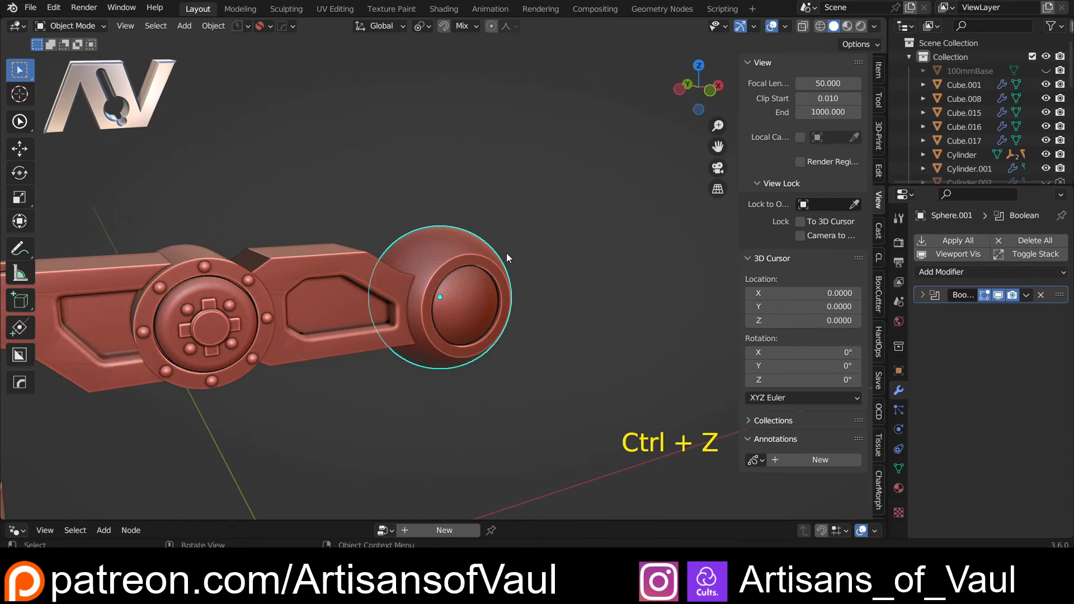
pyautogui.click(535, 233)
pyautogui.press('h')
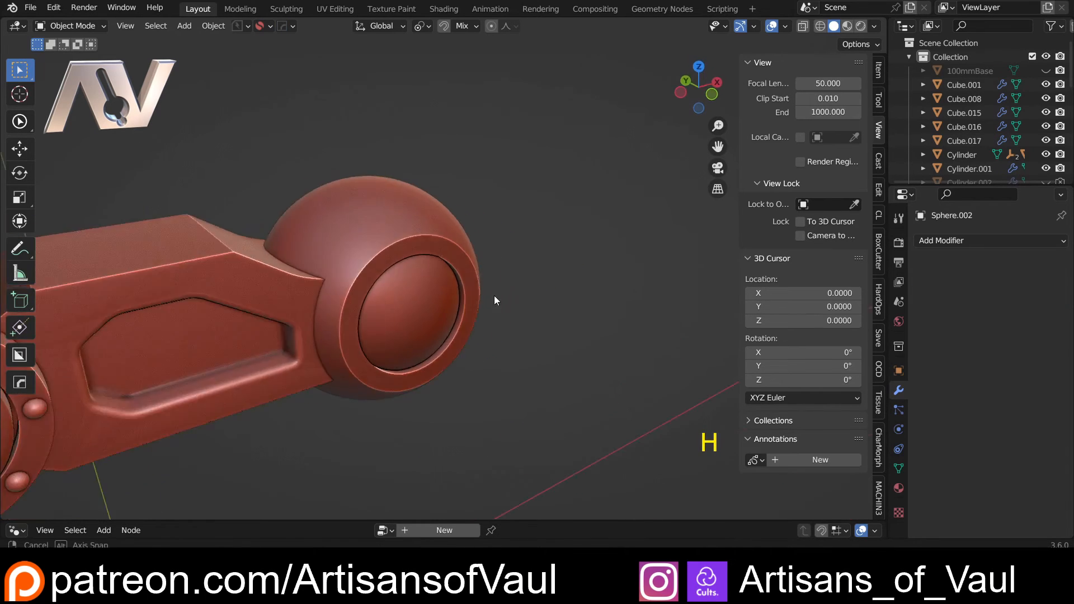
# Duplicate the two crossed bars of the round joint's hub and move the copies along X onto the sphere joint's dome.
pyautogui.moveTo(495, 296); pyautogui.dragTo(572, 183, button='middle')
pyautogui.click(692, 79)
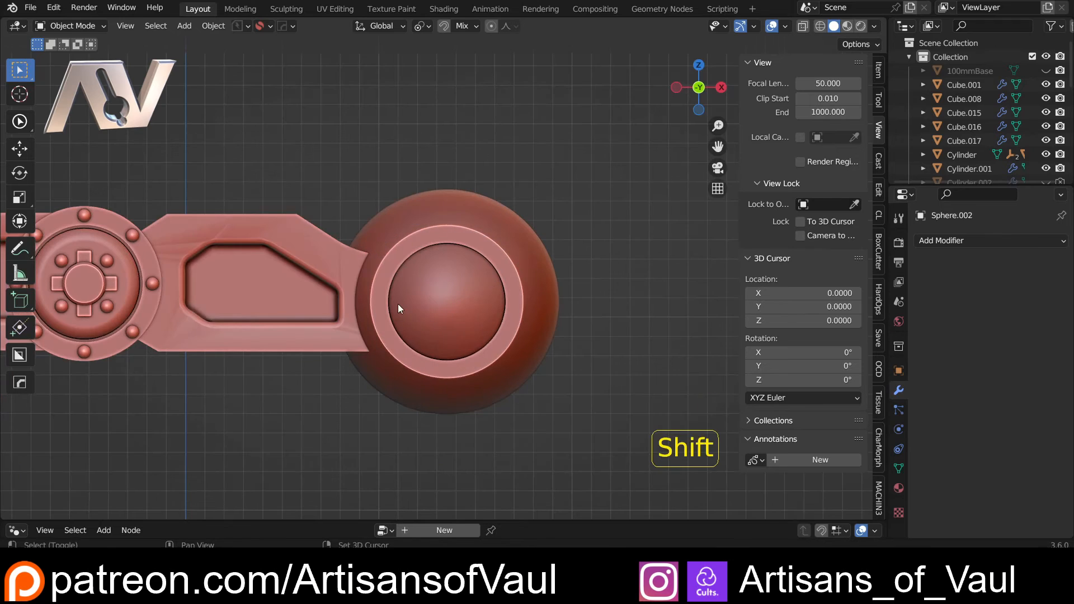
pyautogui.keyDown('shift'); pyautogui.moveTo(398, 304); pyautogui.dragTo(436, 303, button='middle'); pyautogui.keyUp('shift')
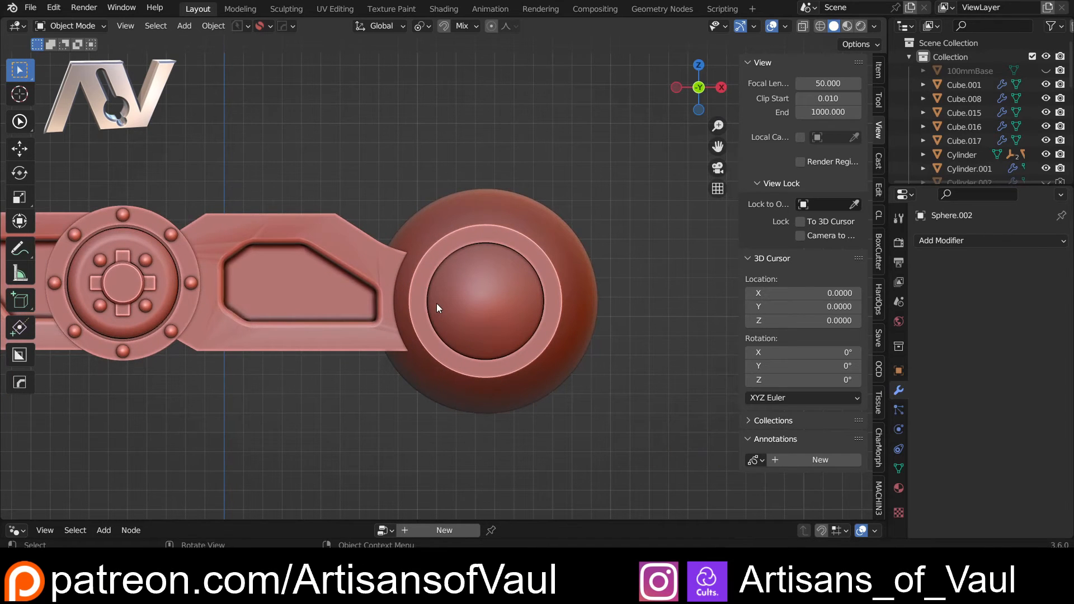
pyautogui.keyDown('shift'); pyautogui.click(142, 293); pyautogui.keyUp('shift')
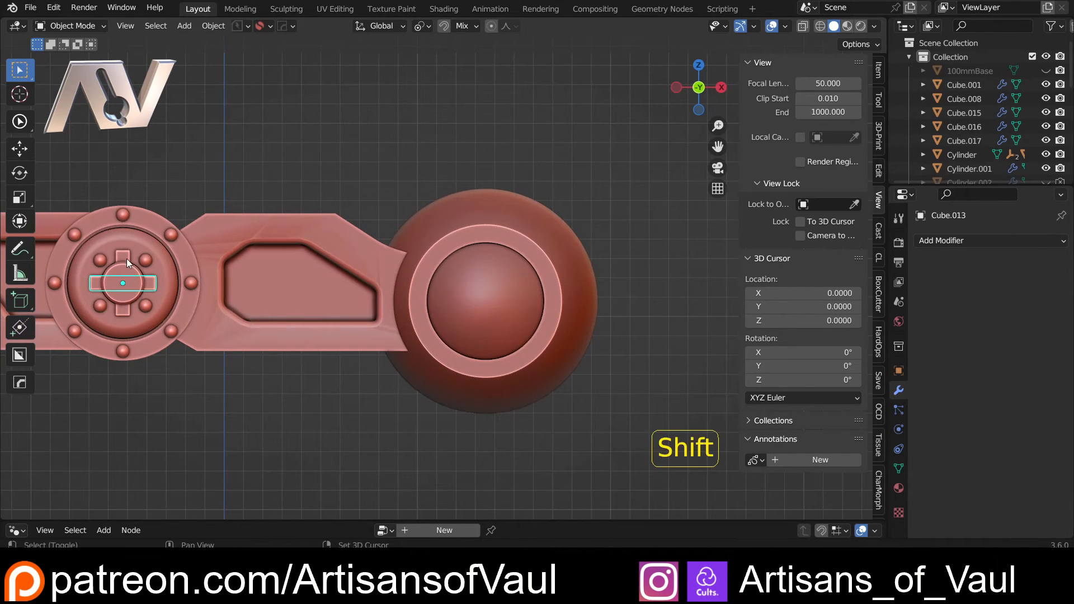
pyautogui.keyDown('shift'); pyautogui.click(122, 283); pyautogui.keyUp('shift')
pyautogui.keyDown('shift'); pyautogui.click(126, 258); pyautogui.keyUp('shift')
pyautogui.keyDown('shift'); pyautogui.moveTo(243, 297); pyautogui.dragTo(210, 297, button='middle'); pyautogui.keyUp('shift')
pyautogui.hotkey('shift', 'd')
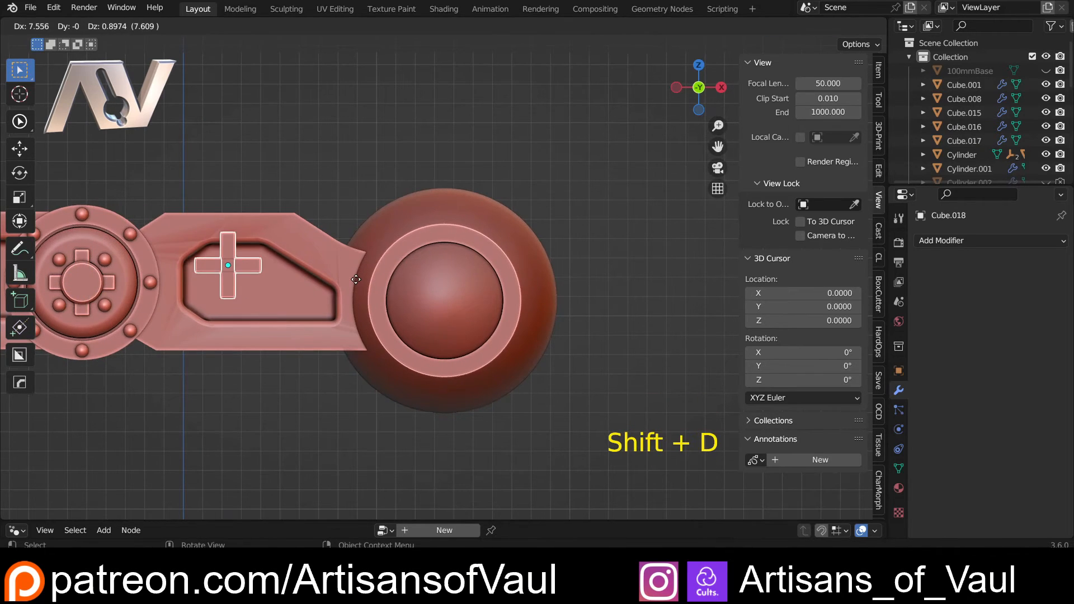
pyautogui.press('x')
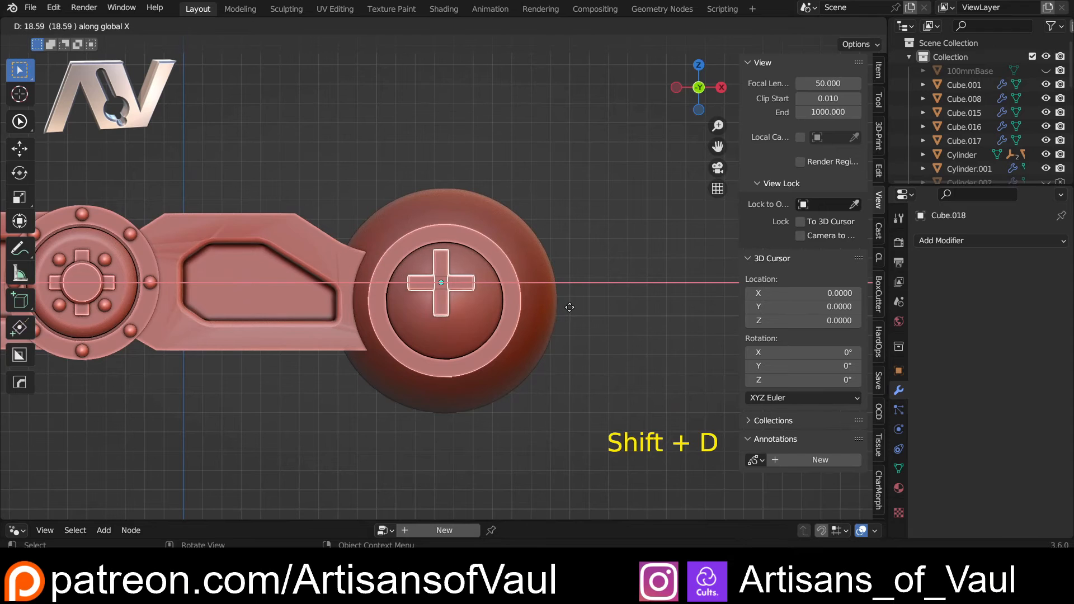
pyautogui.click(571, 307)
# Align the duplicated crossed bars to the sphere's location on all axes, with rotation alignment turned off.
pyautogui.keyDown('shift'); pyautogui.click(517, 297); pyautogui.keyUp('shift')
pyautogui.hotkey('alt', 'a')
pyautogui.hotkey('ctrl', 'z')
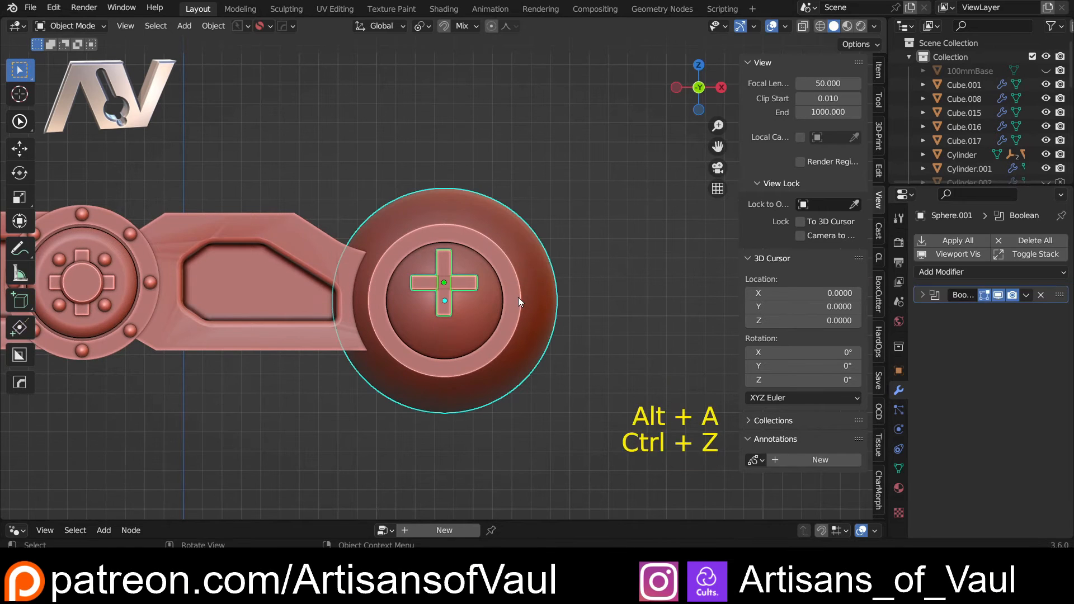
pyautogui.hotkey('alt', 'a')
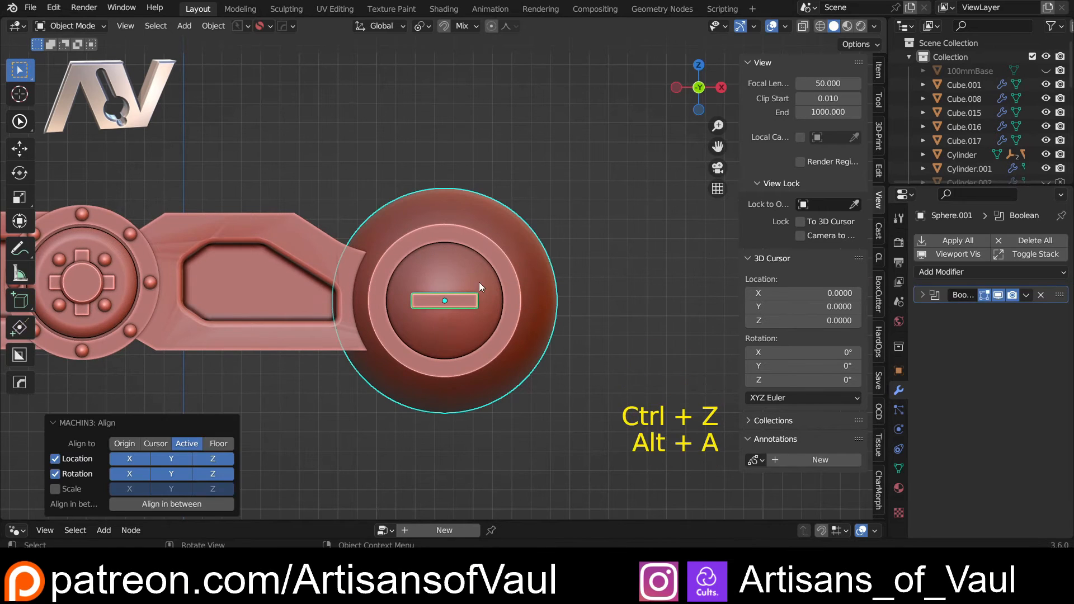
pyautogui.click(55, 473)
# Scale the crossed bars on the sphere joint by 0.953 along global Y.
pyautogui.click(426, 302)
pyautogui.moveTo(427, 303); pyautogui.dragTo(423, 281, button='middle')
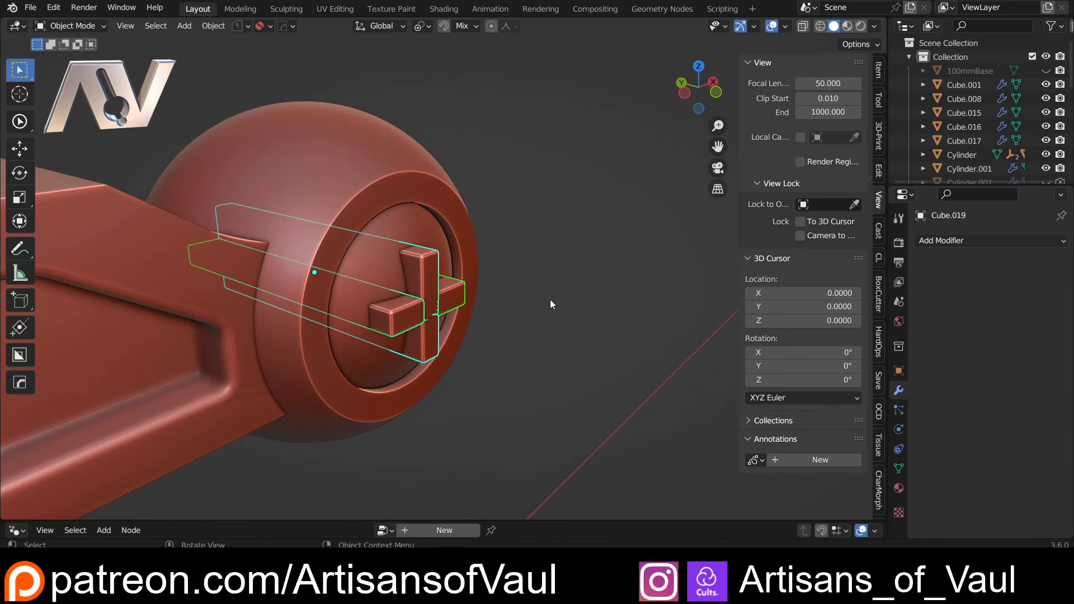
pyautogui.hotkey('shift', 'd')
pyautogui.rightClick(569, 324)
pyautogui.press('s')
pyautogui.press('y')
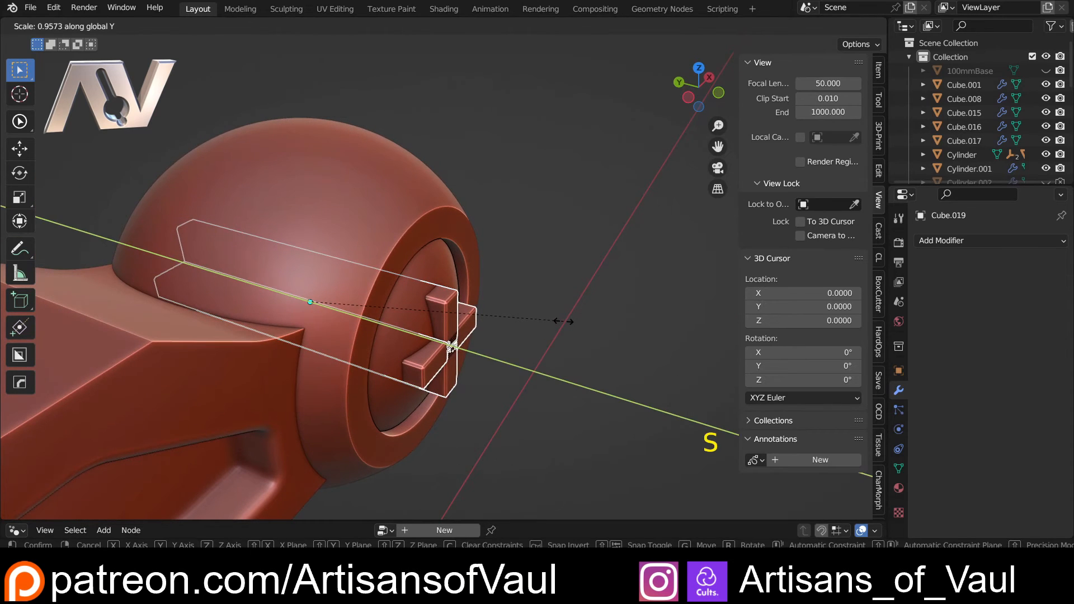
pyautogui.click(562, 321)
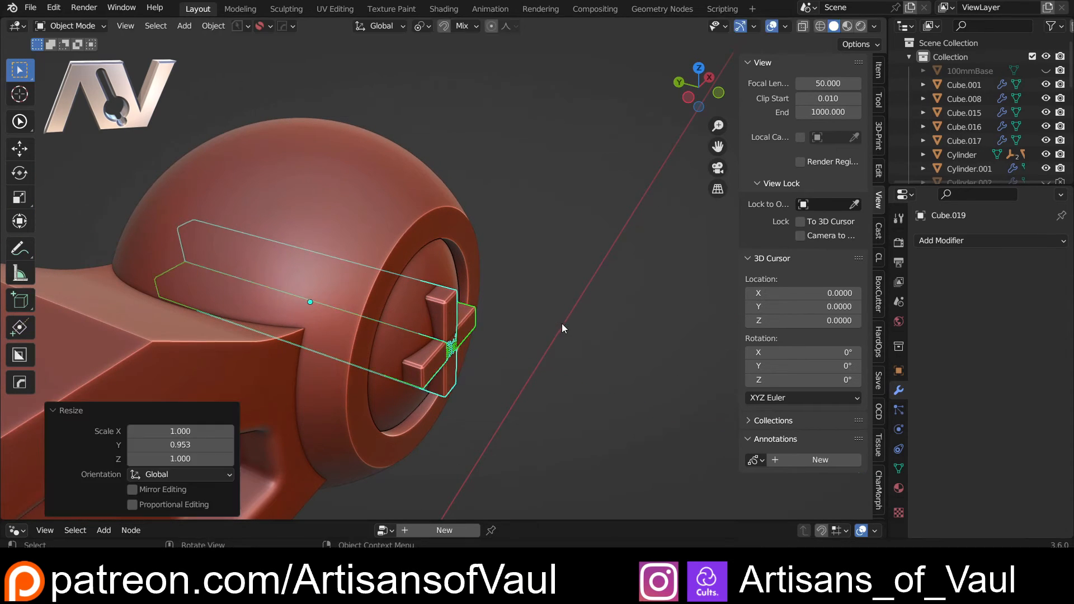
# Add a 128-vertex cylinder with radius 1 and depth 2, and rotate it about X so its axis runs along Y.
pyautogui.click(737, 50)
pyautogui.click(719, 92)
pyautogui.scroll(-2, 657, 306)
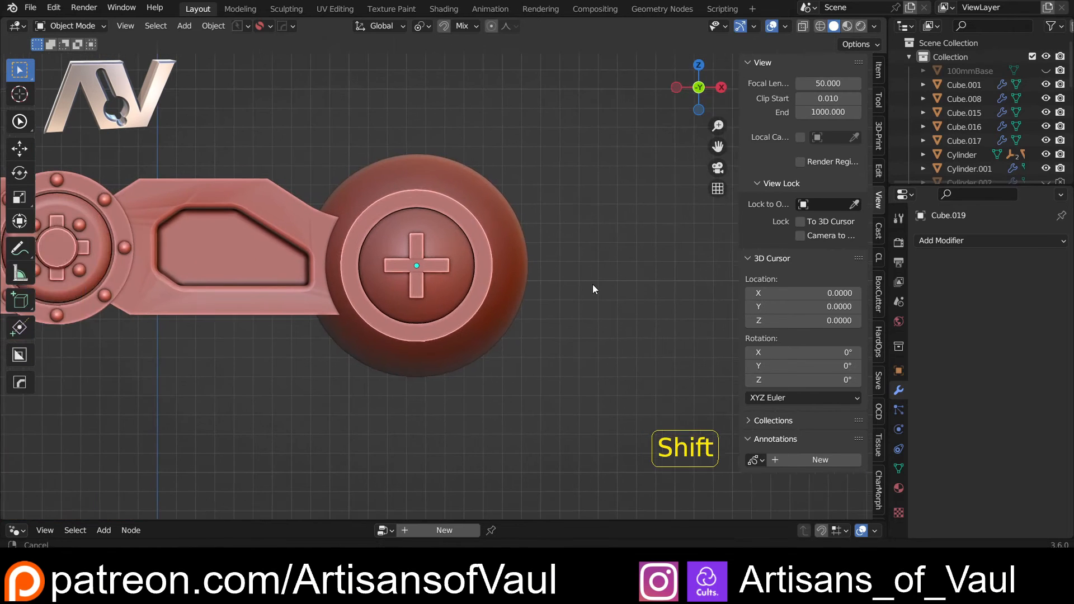
pyautogui.hotkey('shift', 'a')
pyautogui.moveTo(538, 260)
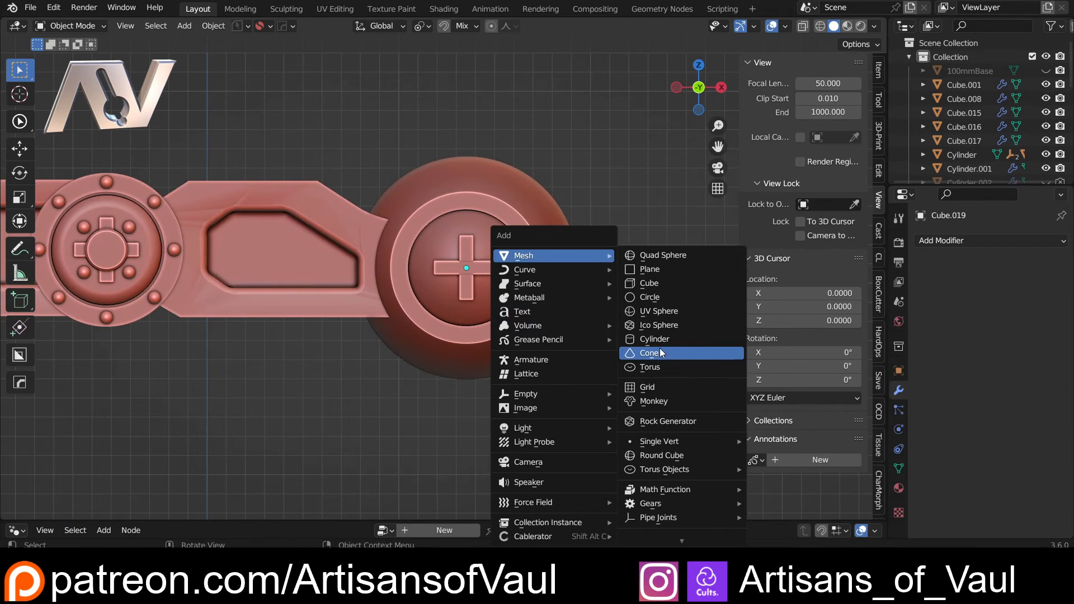
pyautogui.click(654, 339)
pyautogui.scroll(-5, 450, 348)
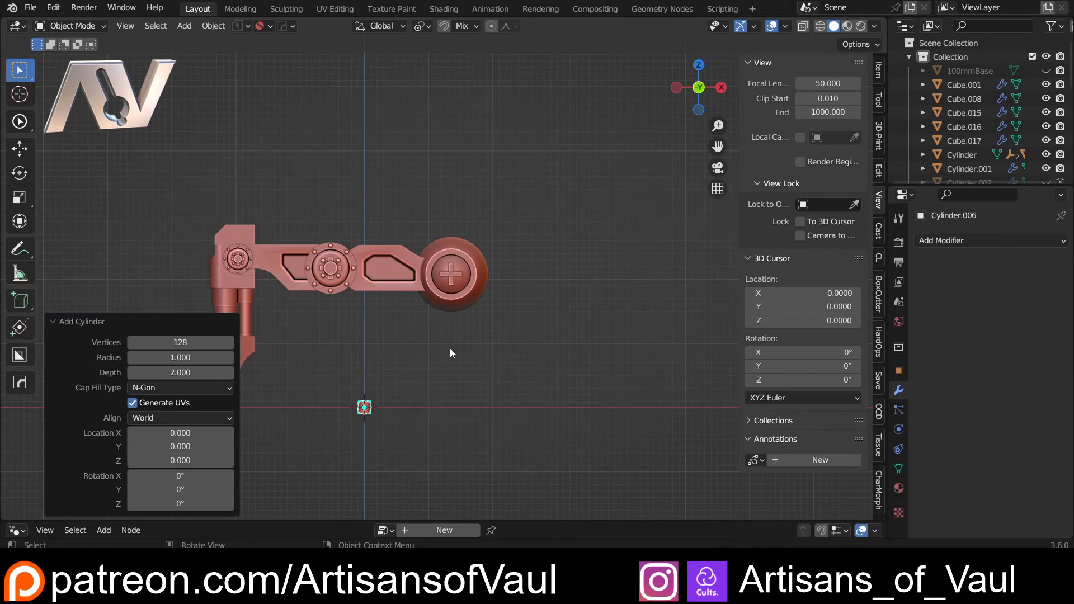
pyautogui.press('r')
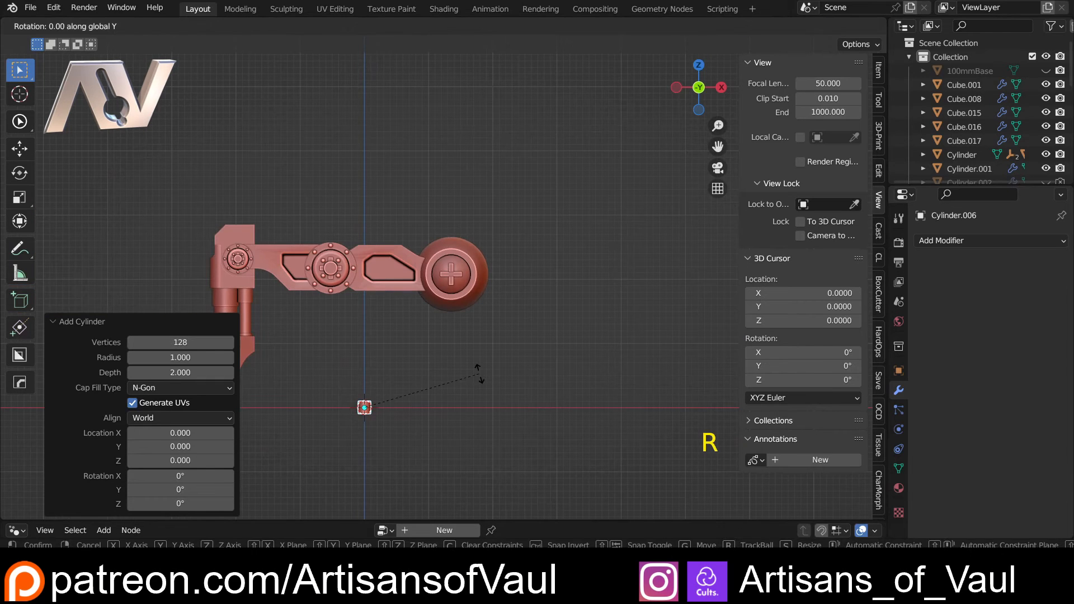
pyautogui.press('x')
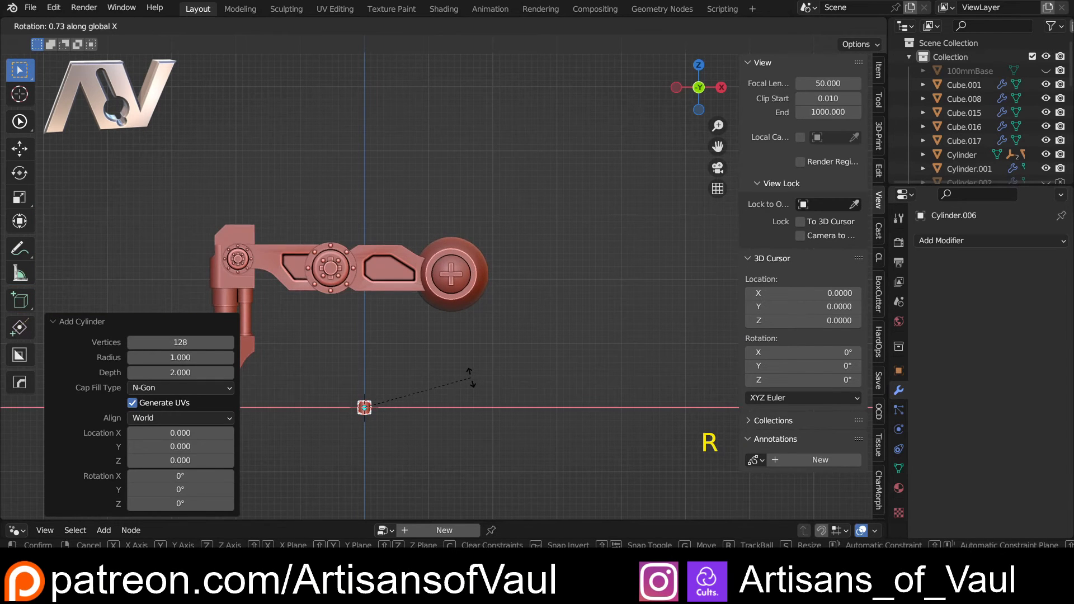
pyautogui.press('Return')
# Align the new cylinder to the sphere joint's location.
pyautogui.keyDown('shift'); pyautogui.click(446, 261); pyautogui.keyUp('shift')
pyautogui.hotkey('alt', 'a')
pyautogui.scroll(4, 479, 278)
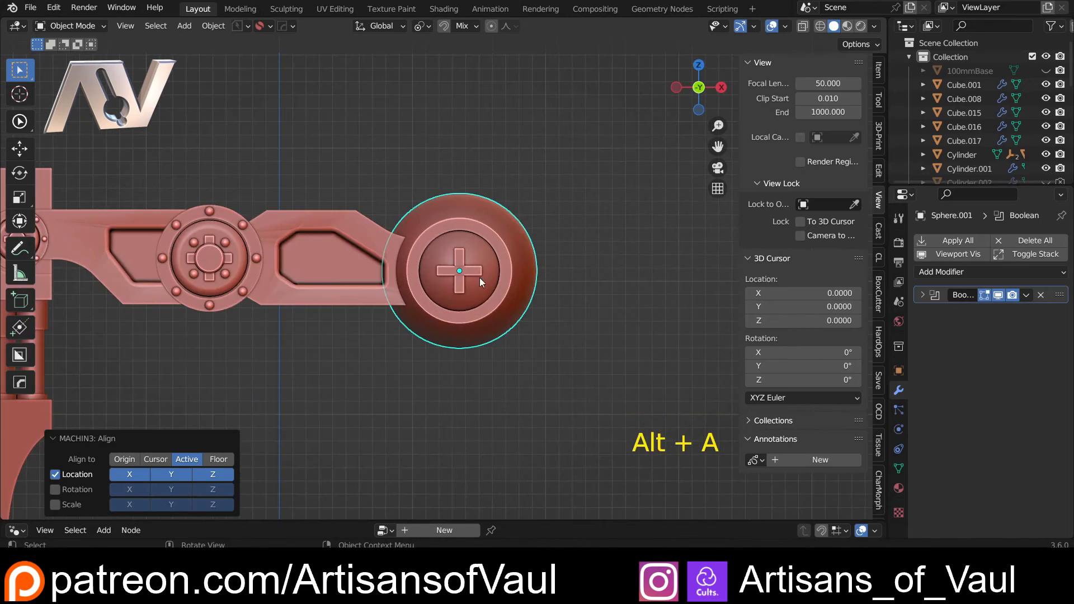
# Select the cylinder inside the sphere in wireframe and stretch it by 6.989 along Y so it sticks out past the bars.
pyautogui.hotkey('shift', 'z')
pyautogui.scroll(3, 369, 274)
pyautogui.moveTo(369, 274); pyautogui.dragTo(297, 254, button='middle')
pyautogui.click(308, 260)
pyautogui.press('s')
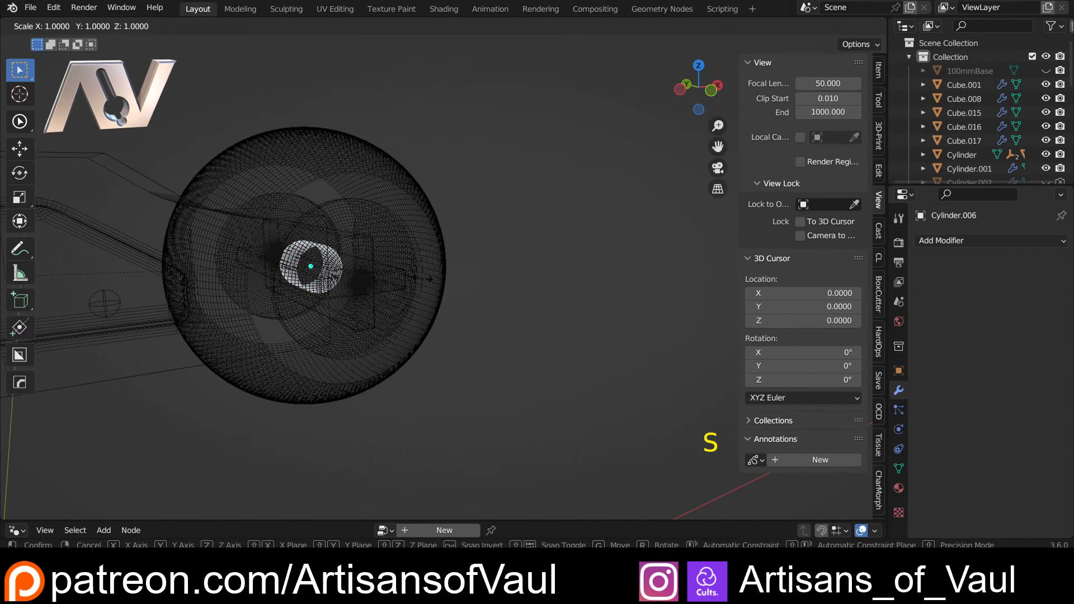
pyautogui.press('y')
pyautogui.click(407, 364)
pyautogui.hotkey('shift', 'z')
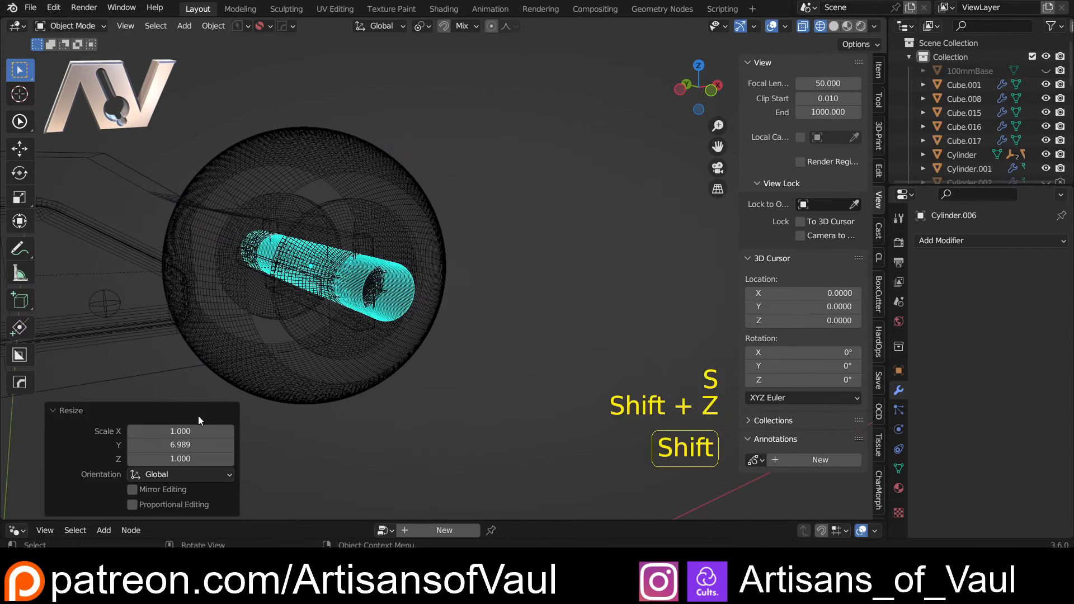
pyautogui.hotkey('shift', 'z')
# Shorten the hub cylinder by a factor of 0.812 along Y and widen it by 1.107 in X and Z.
pyautogui.scroll(3, 587, 398)
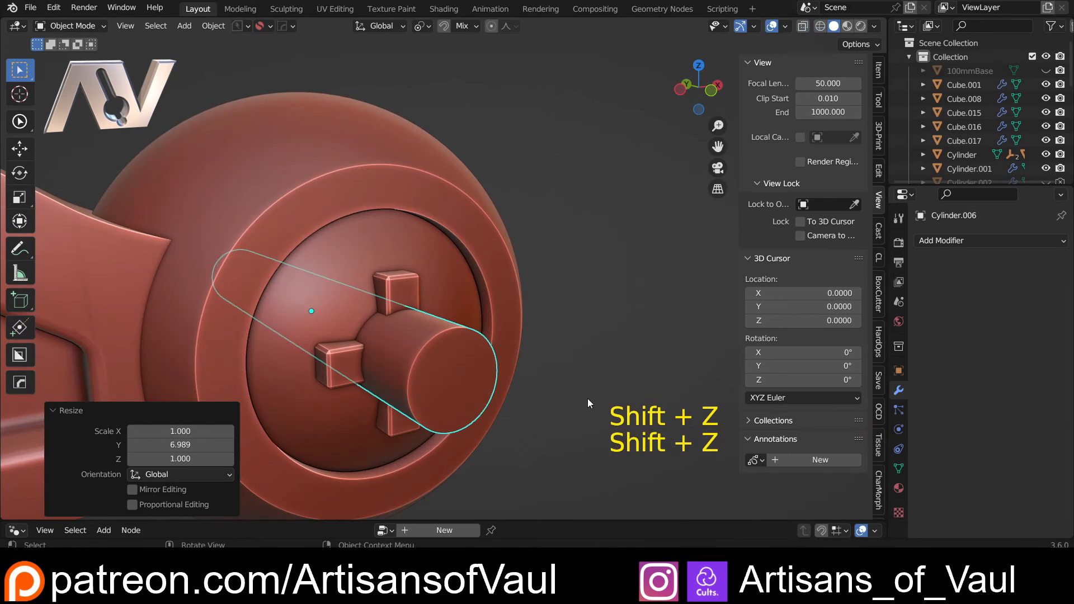
pyautogui.press('s')
pyautogui.press('y')
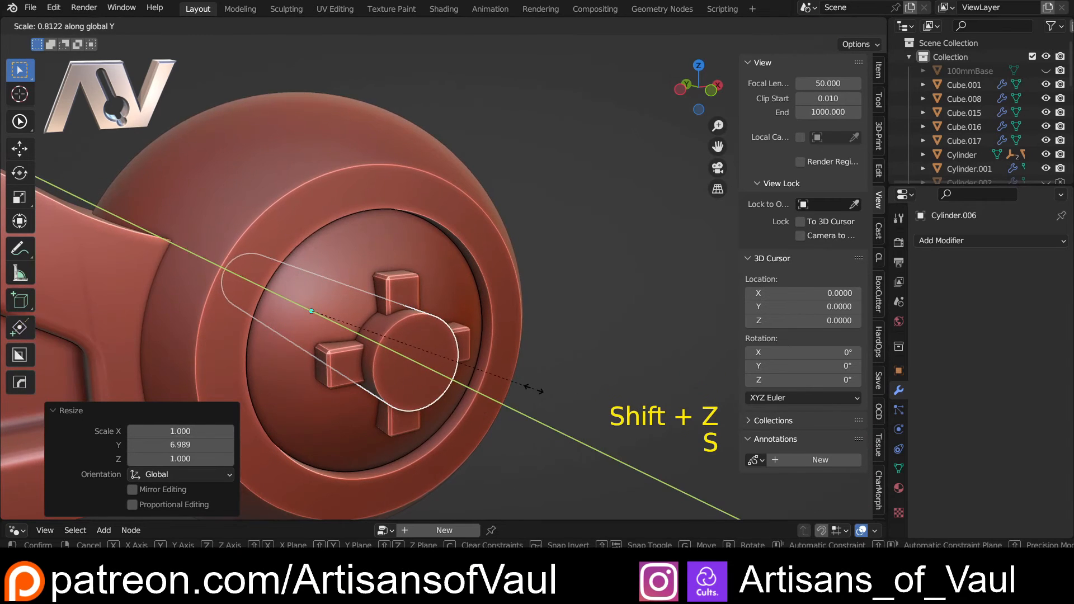
pyautogui.click(534, 388)
pyautogui.press('s')
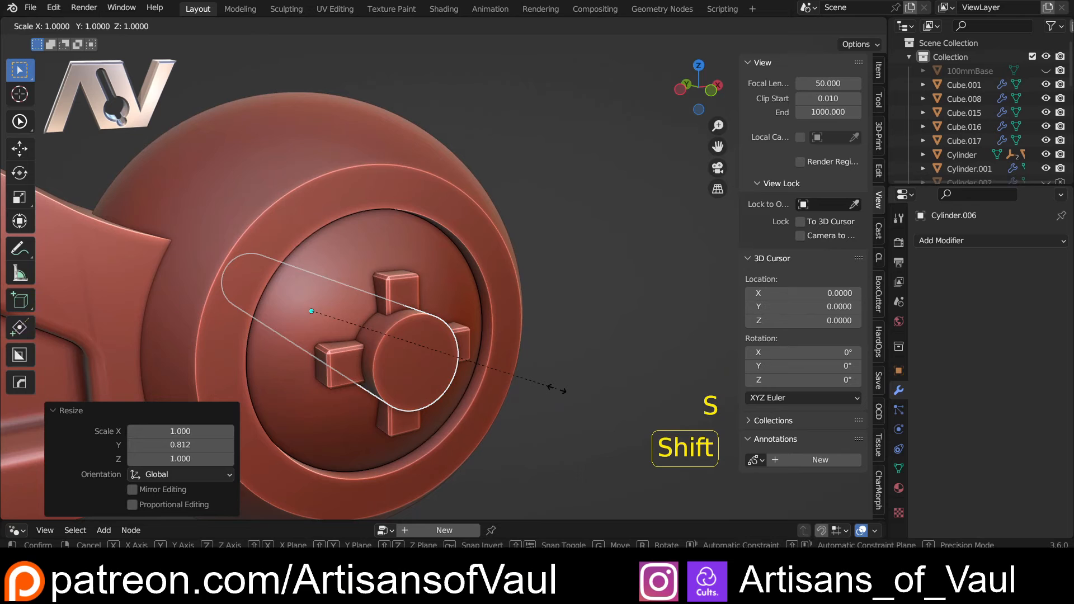
pyautogui.hotkey('shift', 'y')
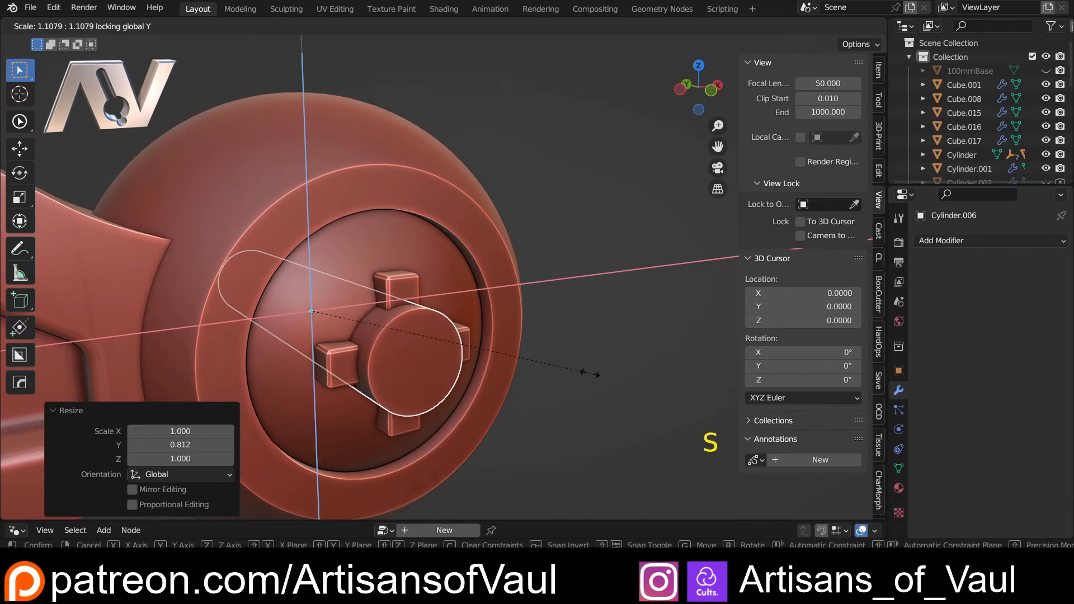
pyautogui.click(585, 372)
# Scale the hub cylinder by 0.960 along Y and apply its scale.
pyautogui.moveTo(480, 352); pyautogui.dragTo(545, 353, button='middle')
pyautogui.press('s')
pyautogui.press('y')
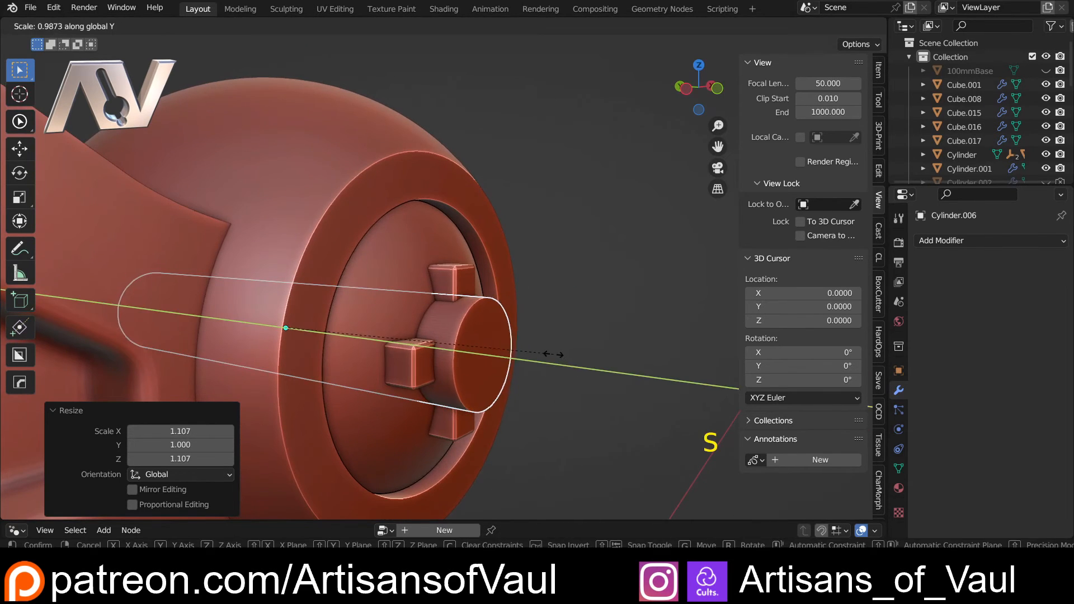
pyautogui.click(545, 352)
pyautogui.scroll(-5, 517, 375)
pyautogui.scroll(3, 447, 302)
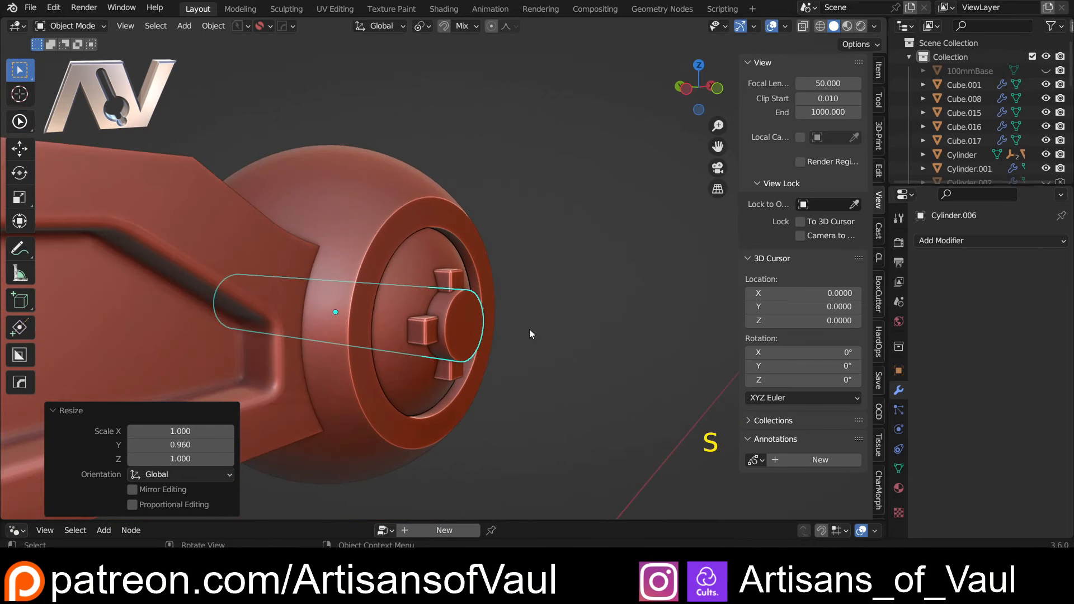
pyautogui.hotkey('ctrl', 'a')
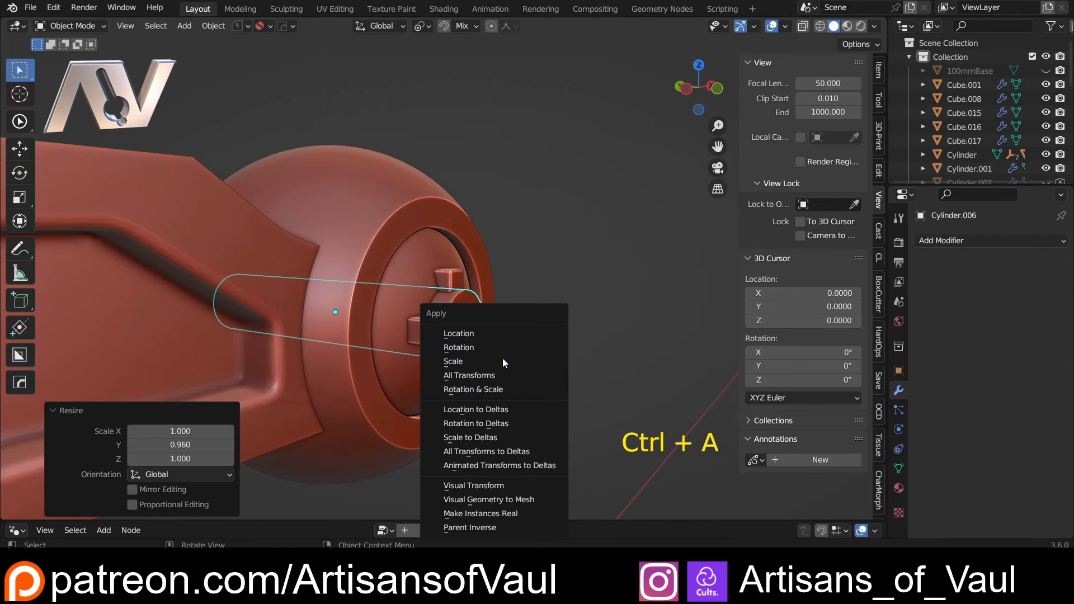
pyautogui.click(499, 361)
# Bevel the outer rim edge loop of the hub cylinder with a width of 0.181 and one segment.
pyautogui.press('Tab')
pyautogui.click(502, 441)
pyautogui.keyDown('alt'); pyautogui.click(448, 330); pyautogui.keyUp('alt')
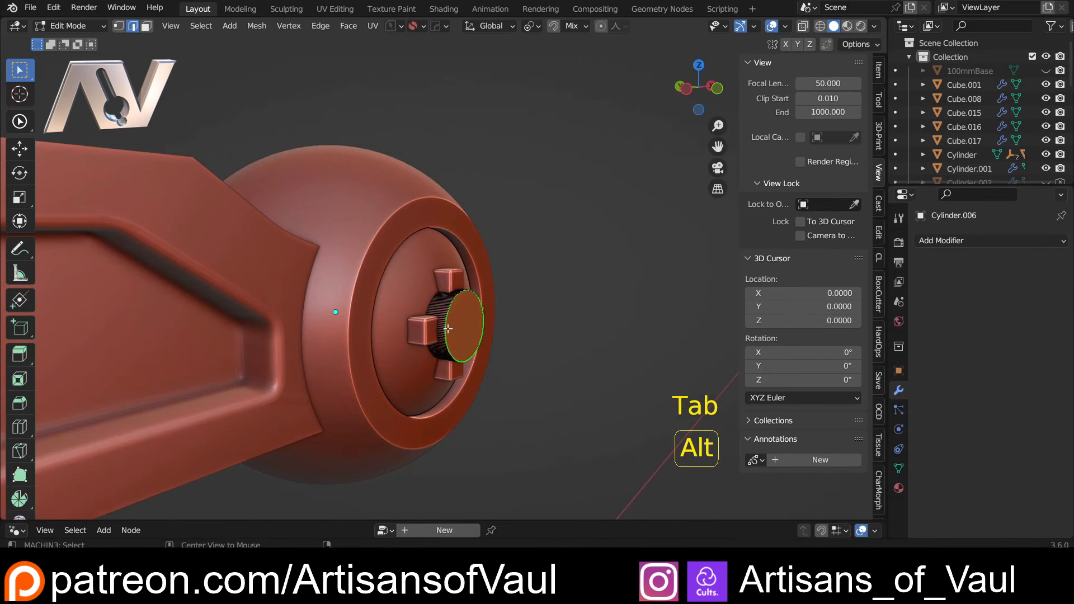
pyautogui.scroll(4, 567, 325)
pyautogui.hotkey('ctrl', 'b')
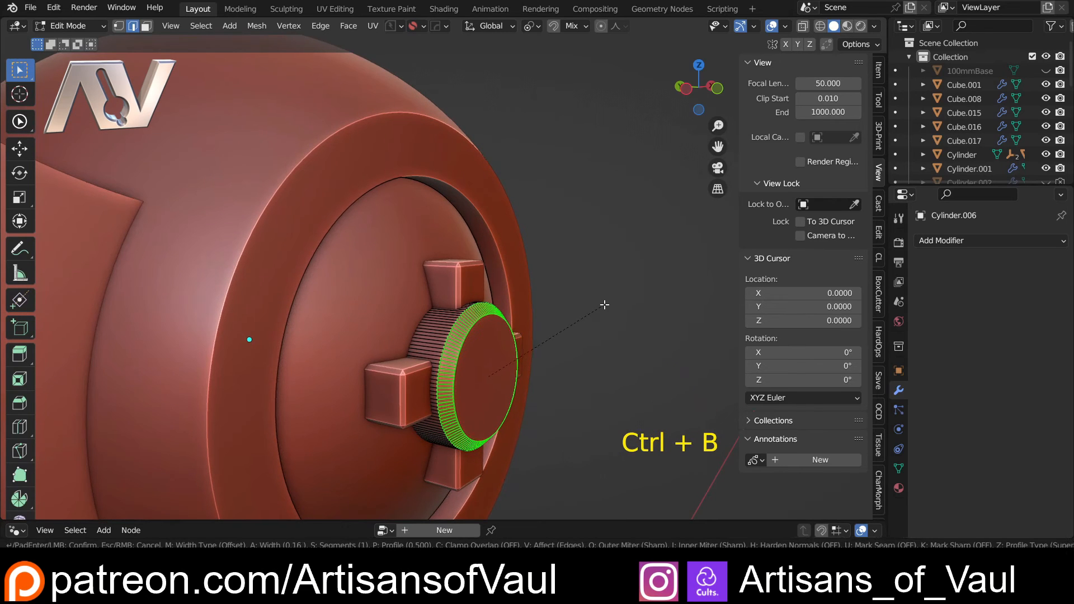
pyautogui.click(606, 305)
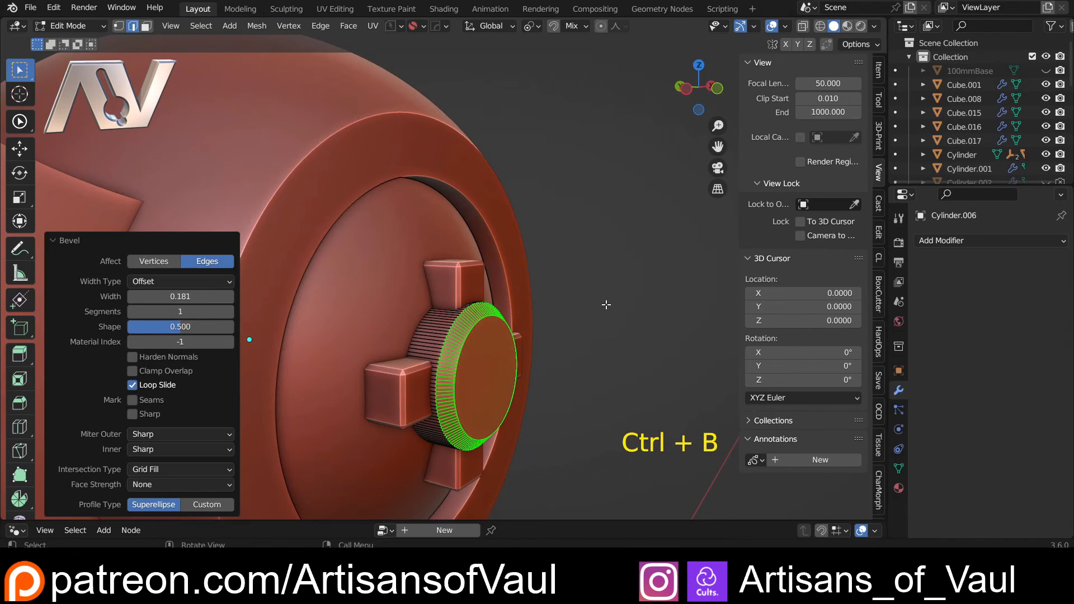
pyautogui.press('Tab')
pyautogui.click(575, 227)
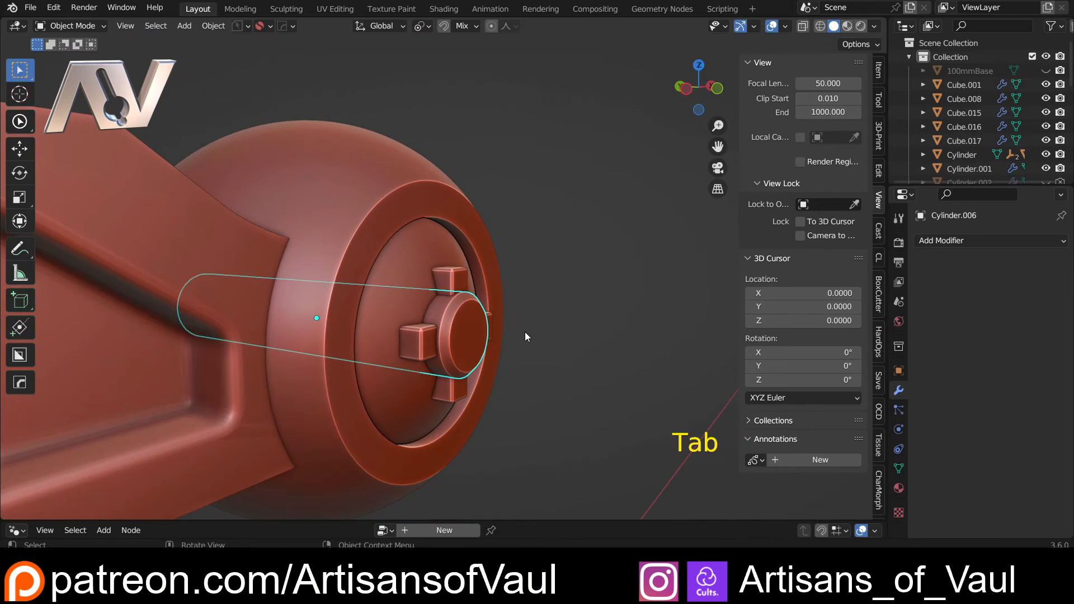
# Examine the bevelled cylinder's mesh and both sides of the sphere joint, including from above.
pyautogui.press('Tab')
pyautogui.moveTo(475, 336); pyautogui.dragTo(499, 340, button='middle')
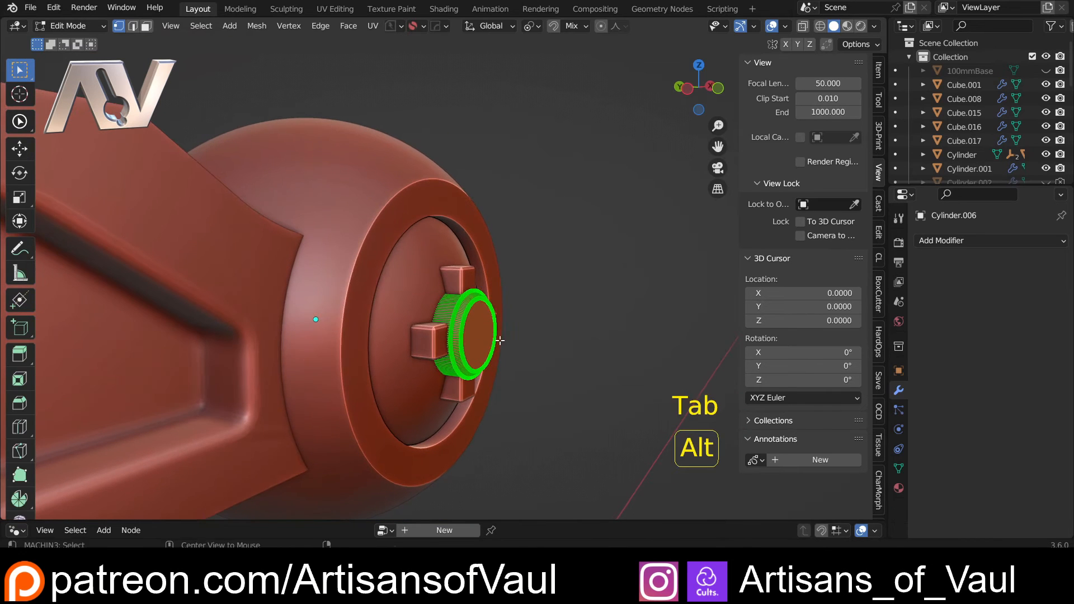
pyautogui.scroll(-3, 373, 317)
pyautogui.moveTo(374, 318); pyautogui.dragTo(349, 299, button='middle')
pyautogui.press('Tab')
pyautogui.click(358, 222)
pyautogui.scroll(-3, 511, 274)
pyautogui.moveTo(511, 274); pyautogui.dragTo(387, 280, button='middle')
pyautogui.click(699, 88)
pyautogui.click(697, 69)
pyautogui.scroll(3, 521, 189)
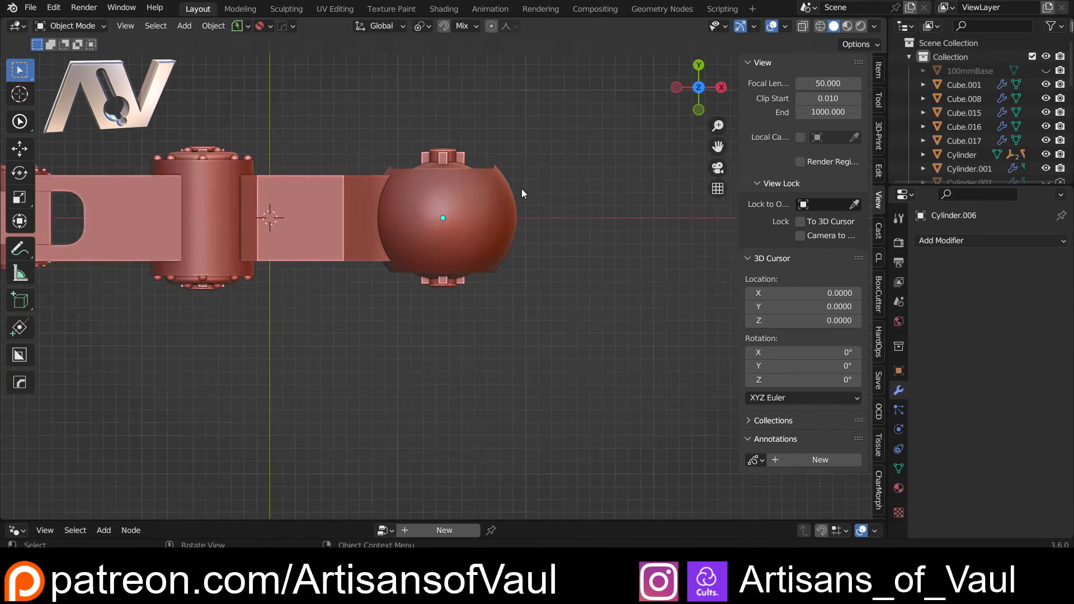
# Reveal the boolean cutter of the sphere joint using Ever Scroll.
pyautogui.click(457, 221)
pyautogui.press('KP_Decimal')
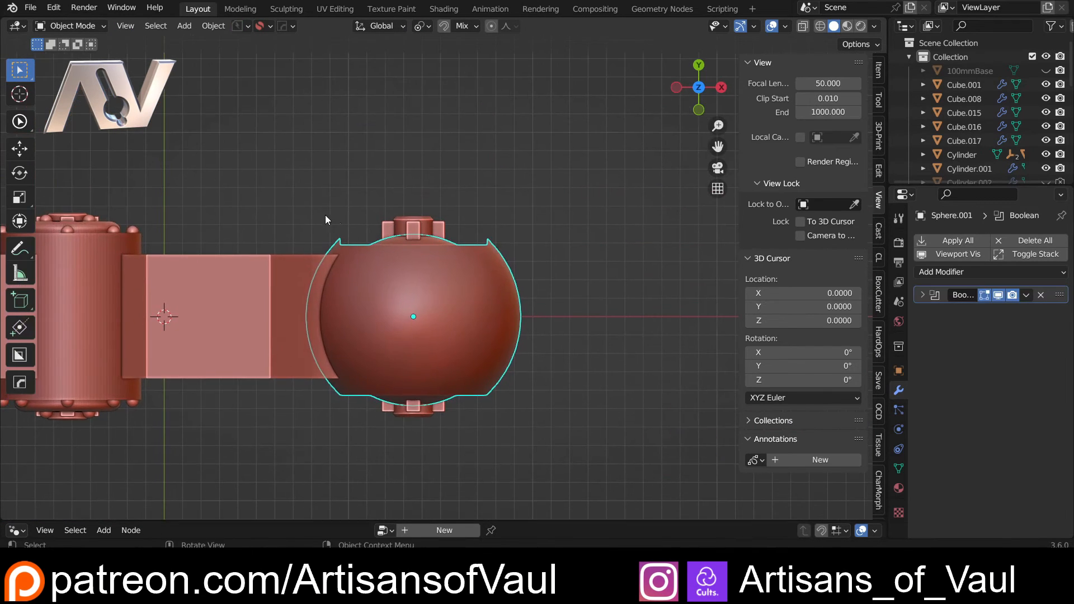
pyautogui.press('q')
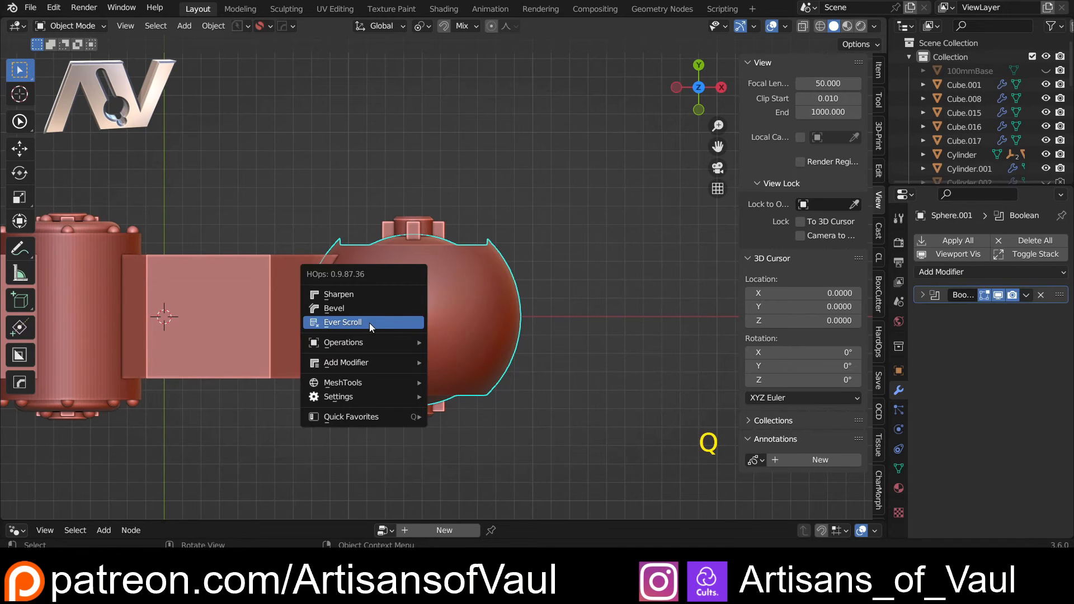
pyautogui.click(369, 324)
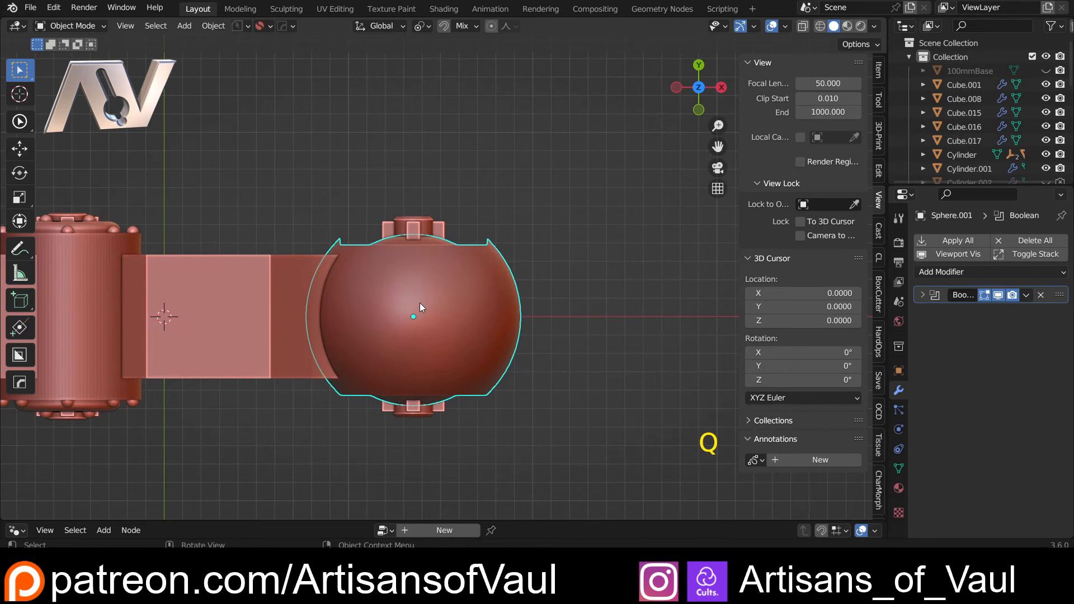
pyautogui.press('q')
pyautogui.click(420, 303)
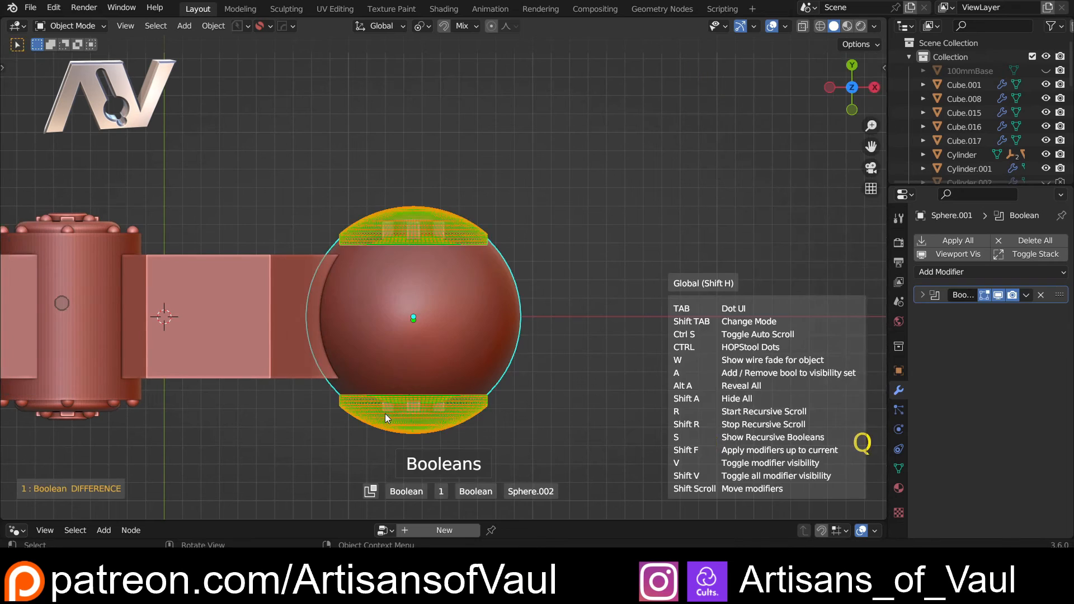
# Mirror the sphere's cutter across its Z axis with bisect, and hide the cutter.
pyautogui.keyDown('shift'); pyautogui.click(421, 321); pyautogui.keyUp('shift')
pyautogui.hotkey('alt', 'x')
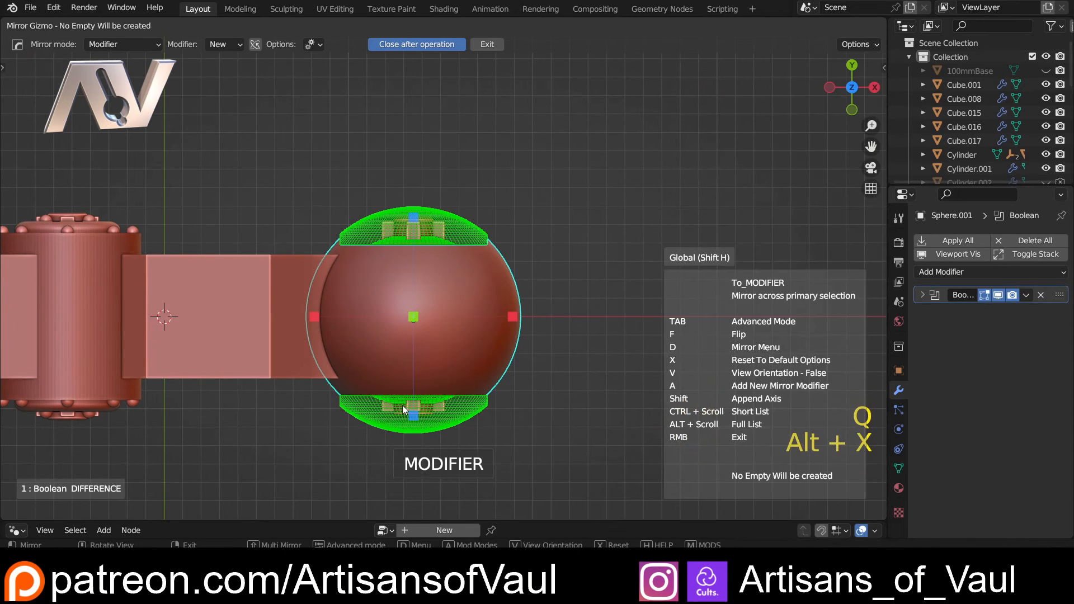
pyautogui.click(414, 415)
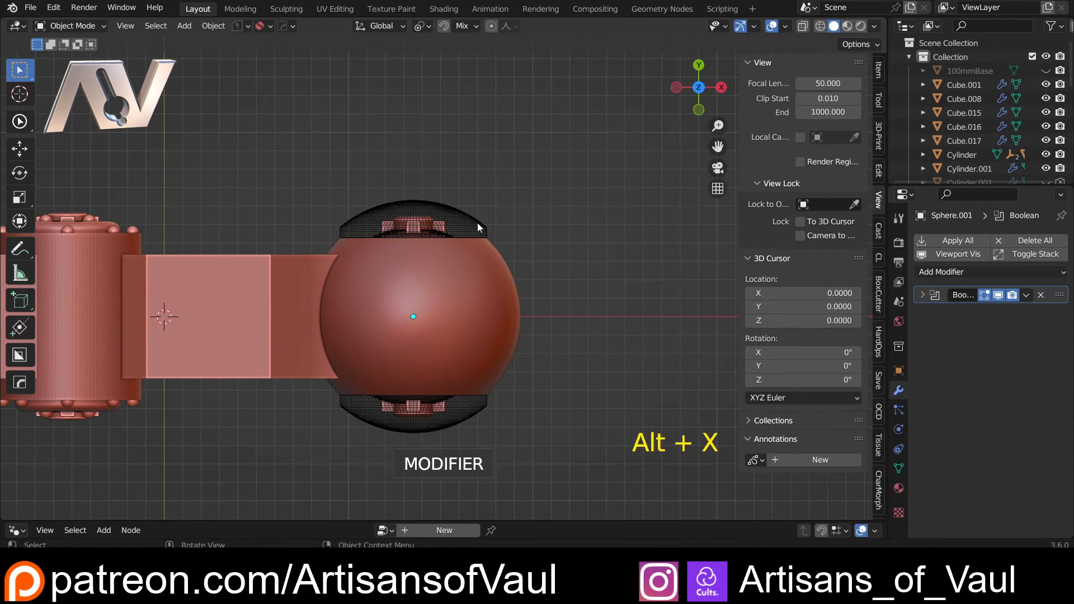
pyautogui.press('h')
# Examine the sphere joint's recessed side and the whole leg from the front and several angles.
pyautogui.moveTo(569, 372); pyautogui.dragTo(441, 218, button='middle')
pyautogui.scroll(3, 465, 240)
pyautogui.scroll(-1, 392, 268)
pyautogui.keyDown('shift'); pyautogui.moveTo(343, 291); pyautogui.dragTo(469, 261, button='middle'); pyautogui.keyUp('shift')
pyautogui.scroll(-3, 470, 262)
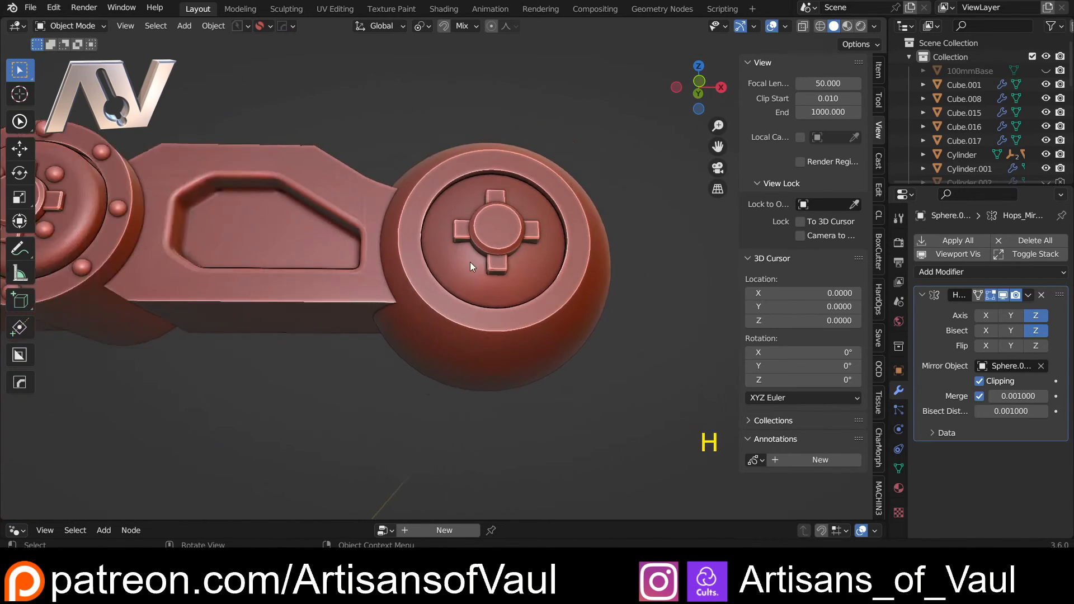
pyautogui.moveTo(328, 298); pyautogui.dragTo(348, 358, button='middle')
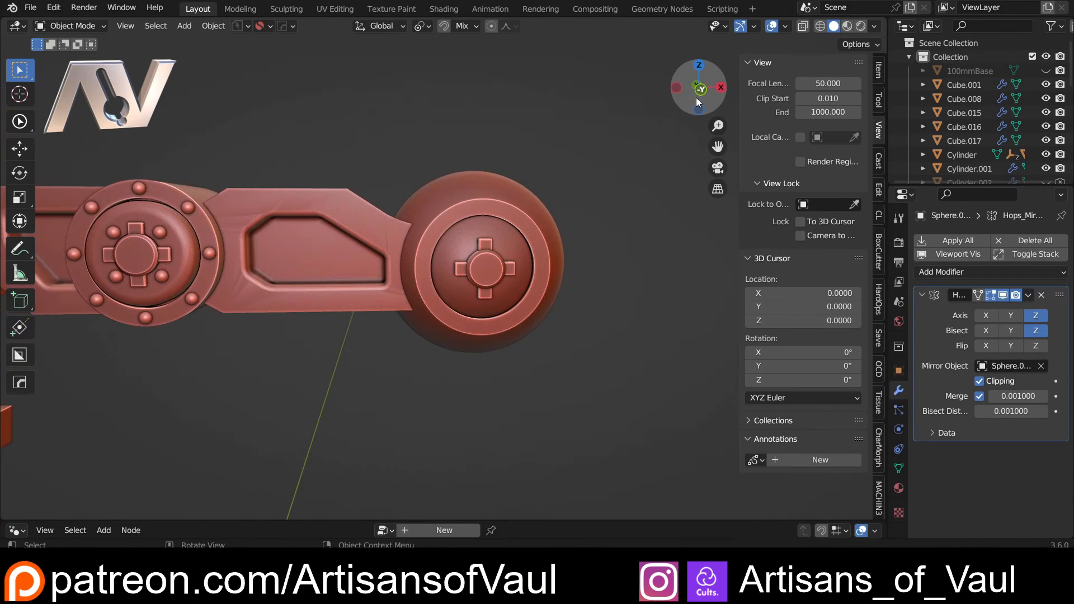
pyautogui.click(699, 90)
pyautogui.scroll(-4, 539, 227)
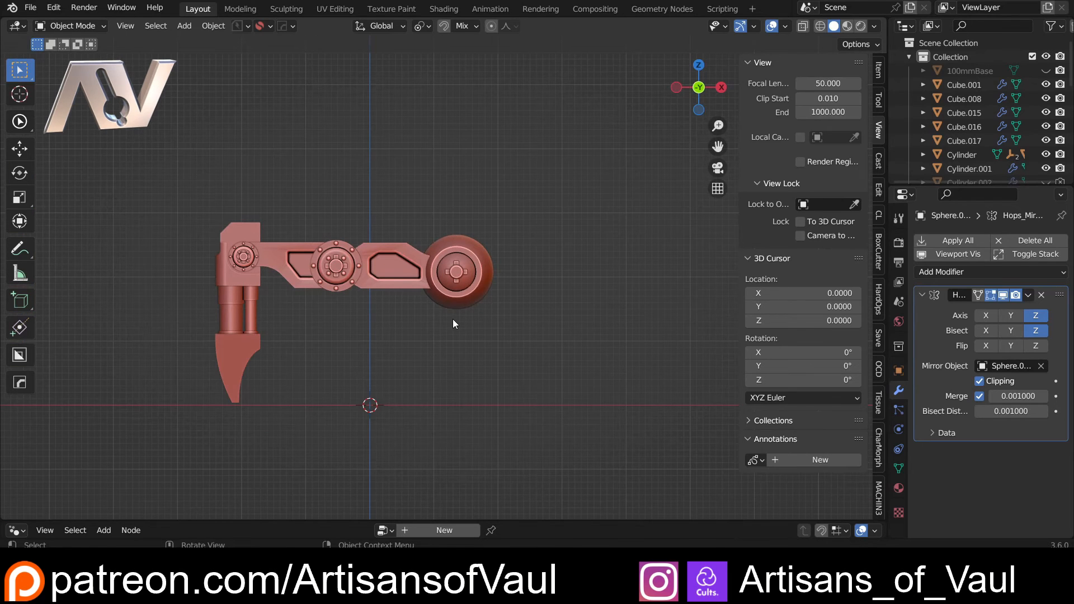
pyautogui.moveTo(451, 319); pyautogui.dragTo(360, 270, button='middle')
pyautogui.keyDown('shift'); pyautogui.moveTo(360, 270); pyautogui.dragTo(440, 308, button='middle'); pyautogui.keyUp('shift')
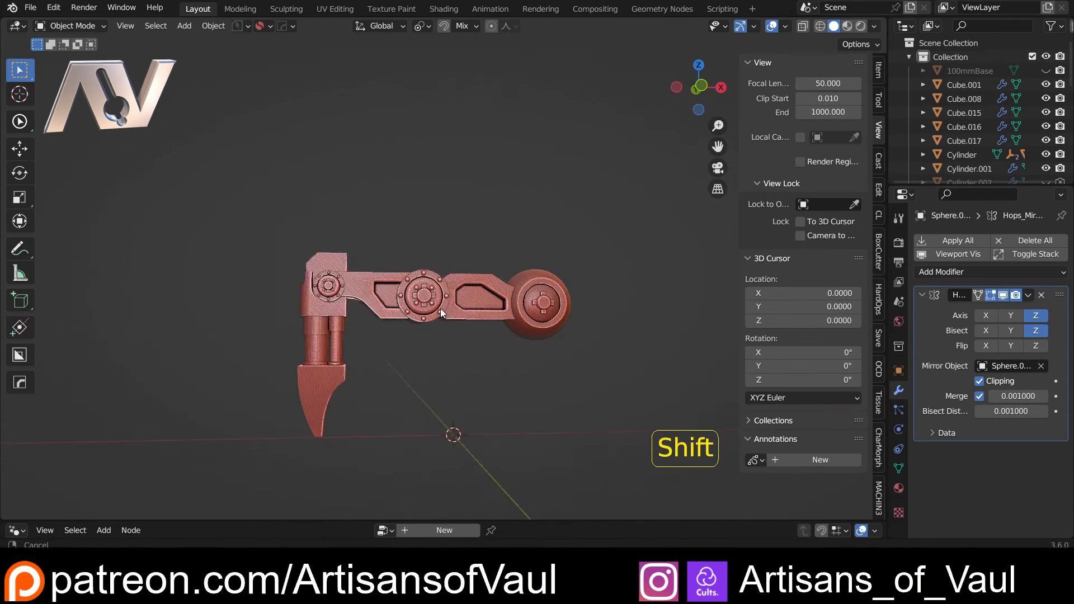
pyautogui.scroll(4, 394, 311)
pyautogui.keyDown('shift'); pyautogui.moveTo(573, 368); pyautogui.dragTo(438, 331, button='middle'); pyautogui.keyUp('shift')
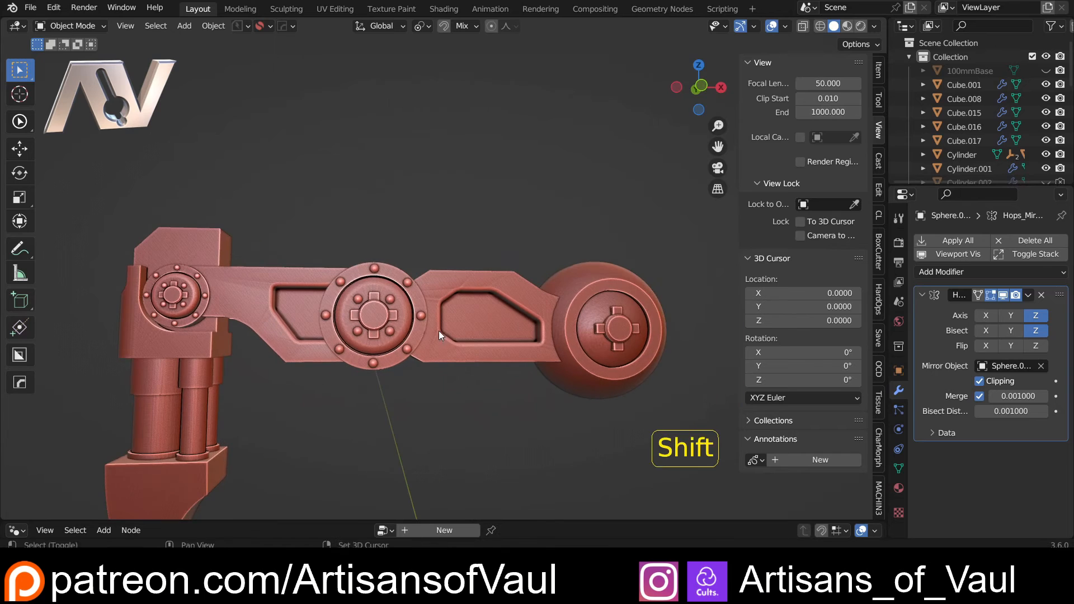
pyautogui.keyDown('shift'); pyautogui.moveTo(524, 318); pyautogui.dragTo(408, 287, button='middle'); pyautogui.keyUp('shift')
pyautogui.scroll(4, 424, 276)
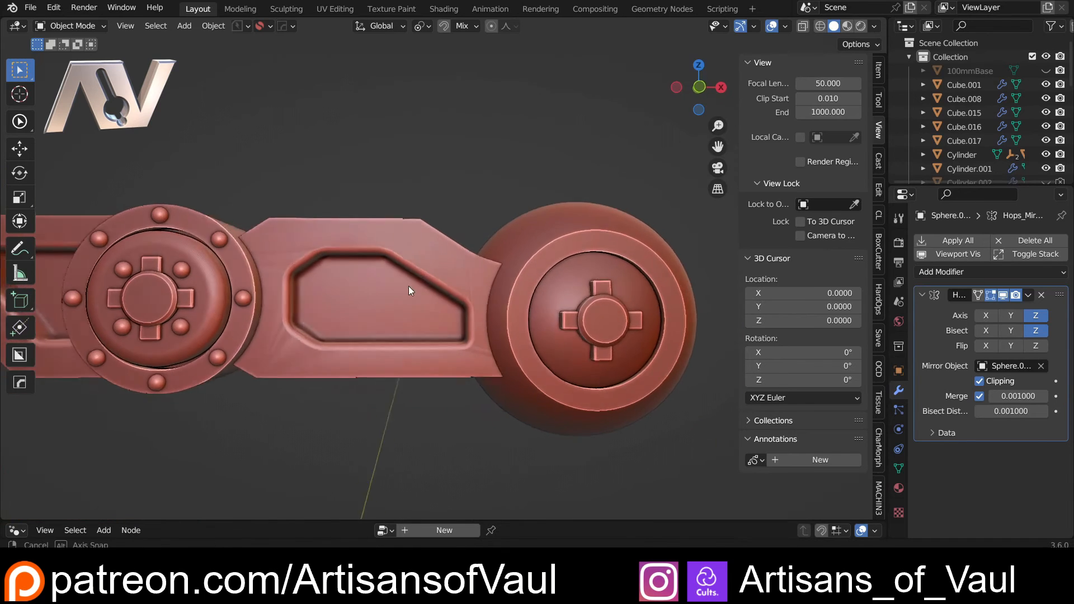
pyautogui.scroll(-4, 436, 252)
pyautogui.press('KP_1')
pyautogui.moveTo(462, 219); pyautogui.dragTo(473, 285, button='middle')
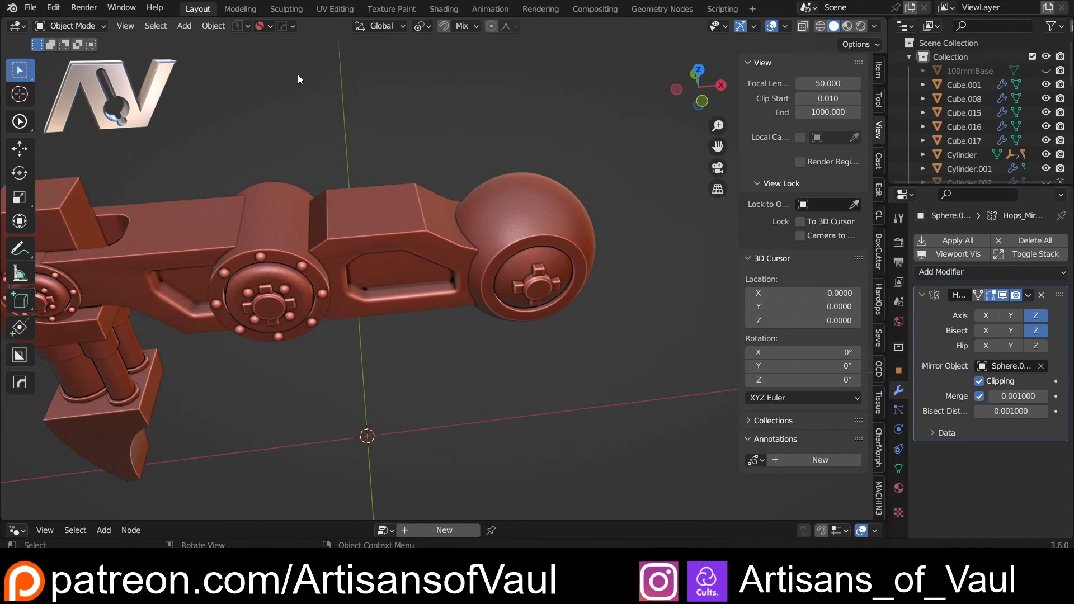
# Save the project as a new incremental version with PowerSave.
pyautogui.click(244, 25)
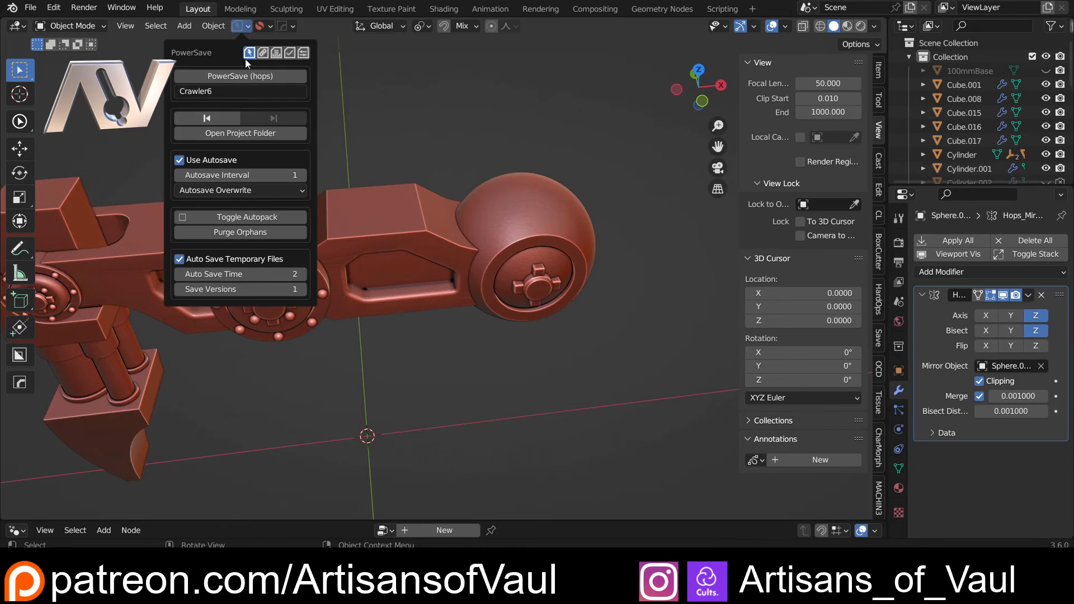
pyautogui.click(244, 79)
pyautogui.moveTo(439, 334); pyautogui.dragTo(422, 216, button='middle')
pyautogui.keyDown('shift'); pyautogui.moveTo(504, 277); pyautogui.dragTo(347, 351, button='middle'); pyautogui.keyUp('shift')
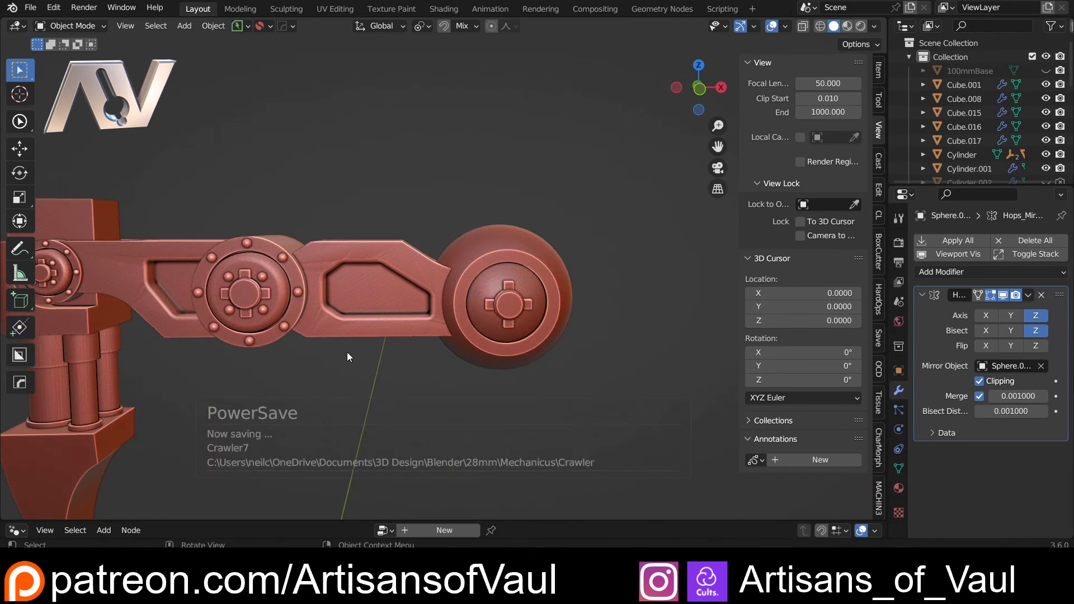
pyautogui.scroll(2, 346, 352)
# Apply all modifiers of the arm segment between the riveted joint and the sphere with Smart Apply.
pyautogui.click(313, 248)
pyautogui.keyDown('shift'); pyautogui.moveTo(304, 246); pyautogui.dragTo(384, 230, button='middle'); pyautogui.keyUp('shift')
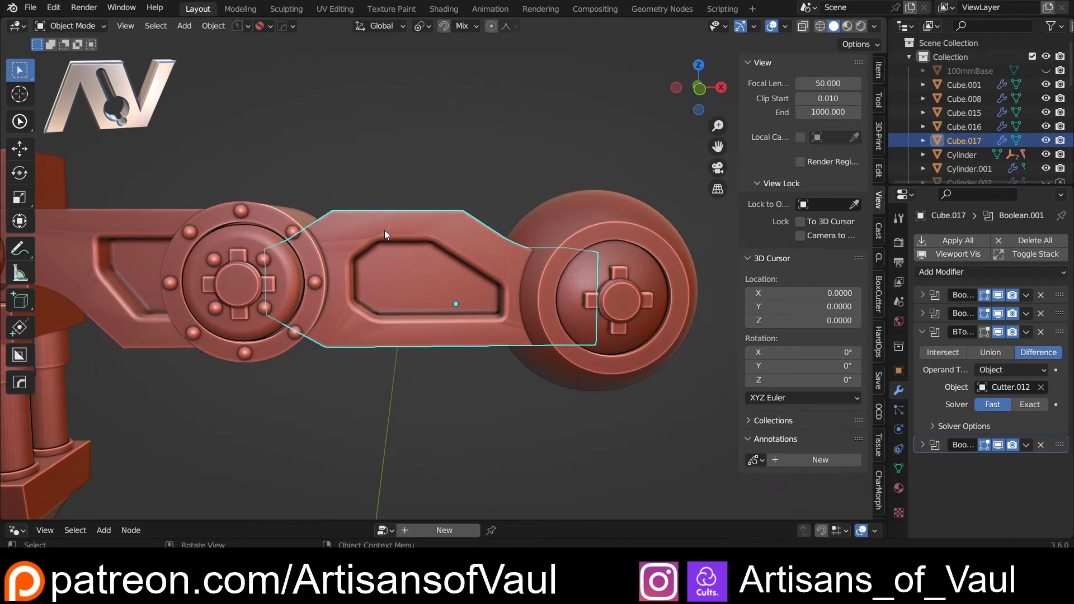
pyautogui.press('q')
pyautogui.press('q')
pyautogui.press('Return')
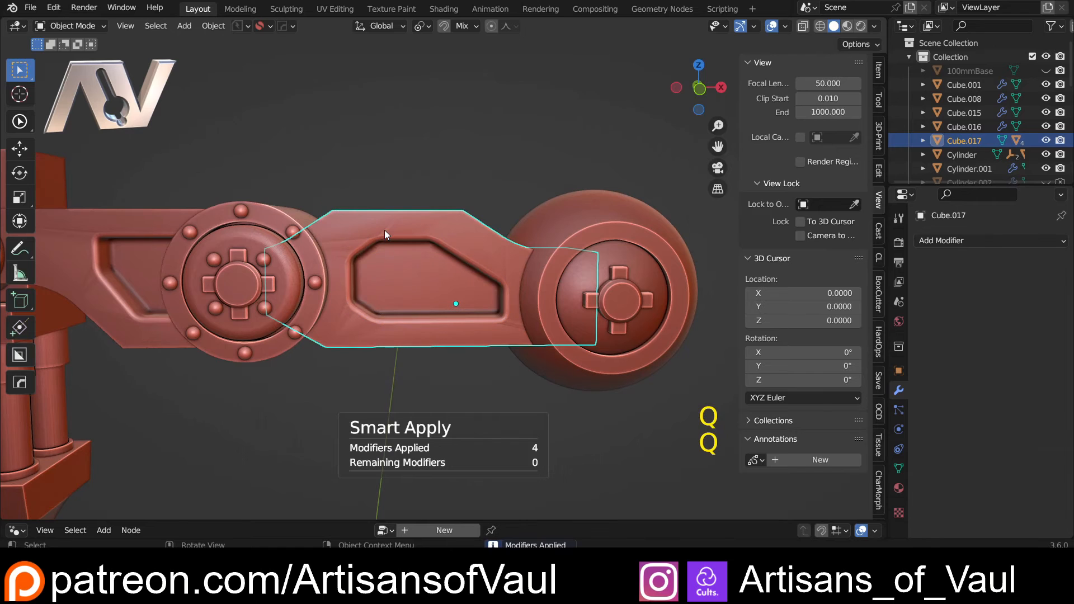
# Isolate the arm segment and run MACHIN3 Clean Up on its mesh.
pyautogui.press('KP_Divide')
pyautogui.moveTo(384, 229); pyautogui.dragTo(435, 267, button='middle')
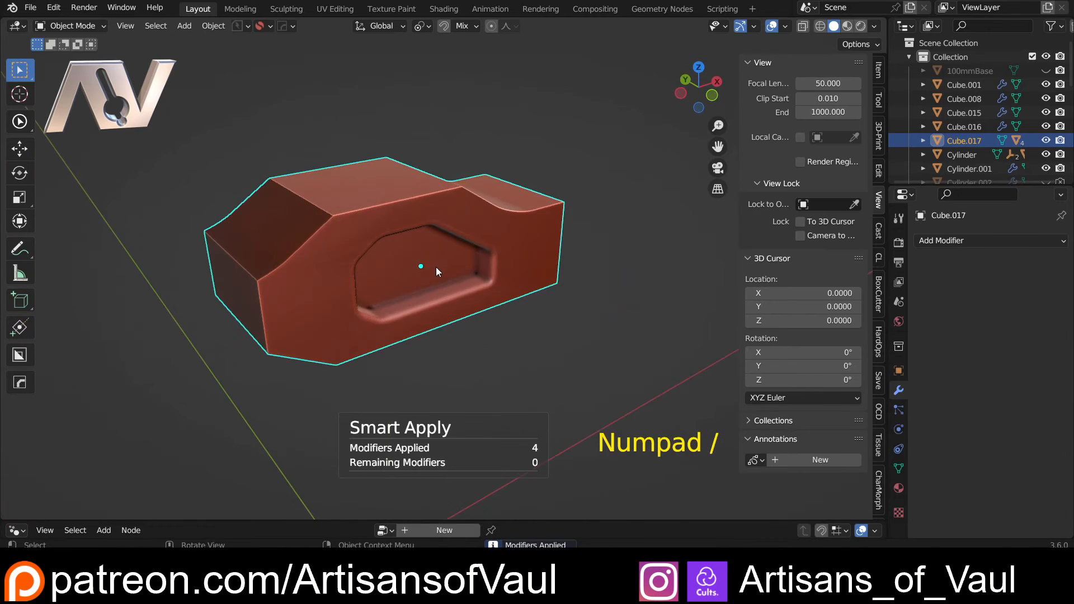
pyautogui.press('Tab')
pyautogui.moveTo(333, 274); pyautogui.dragTo(715, 38, button='middle')
pyautogui.press('3')
pyautogui.hotkey('ctrl', 'z')
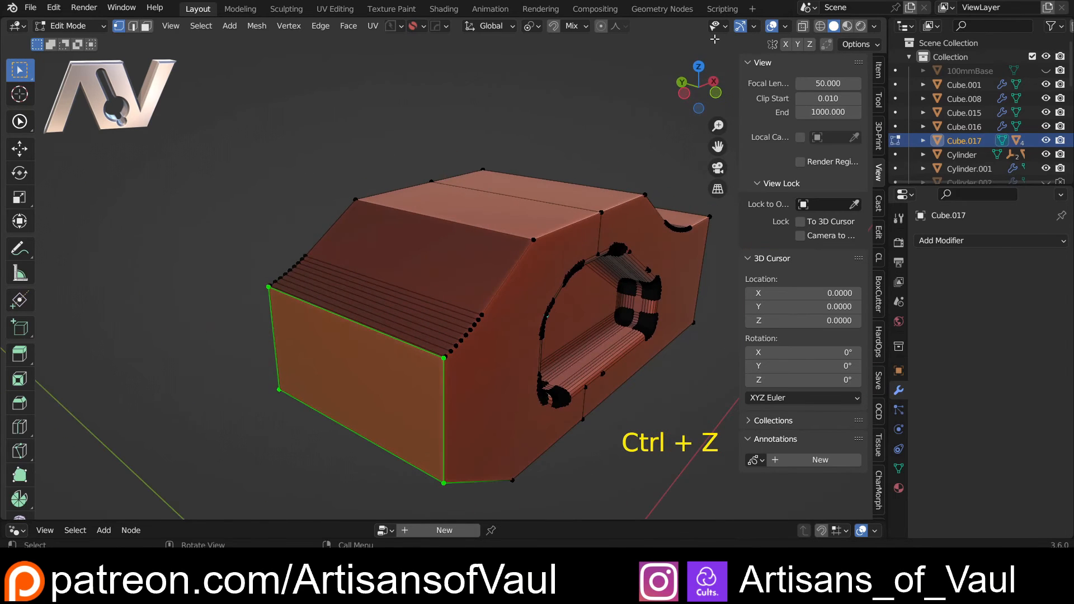
pyautogui.press('3')
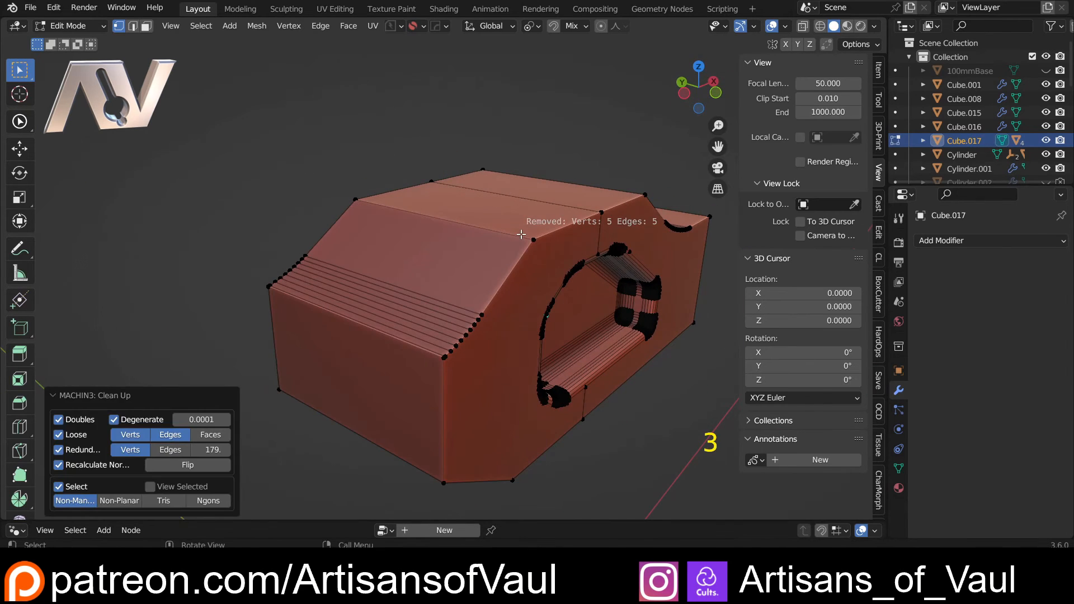
# Symmetrize the arm segment's mesh along Y from negative to positive, and leave the isolated view.
pyautogui.moveTo(361, 278); pyautogui.dragTo(505, 234, button='middle')
pyautogui.hotkey('alt', 'x')
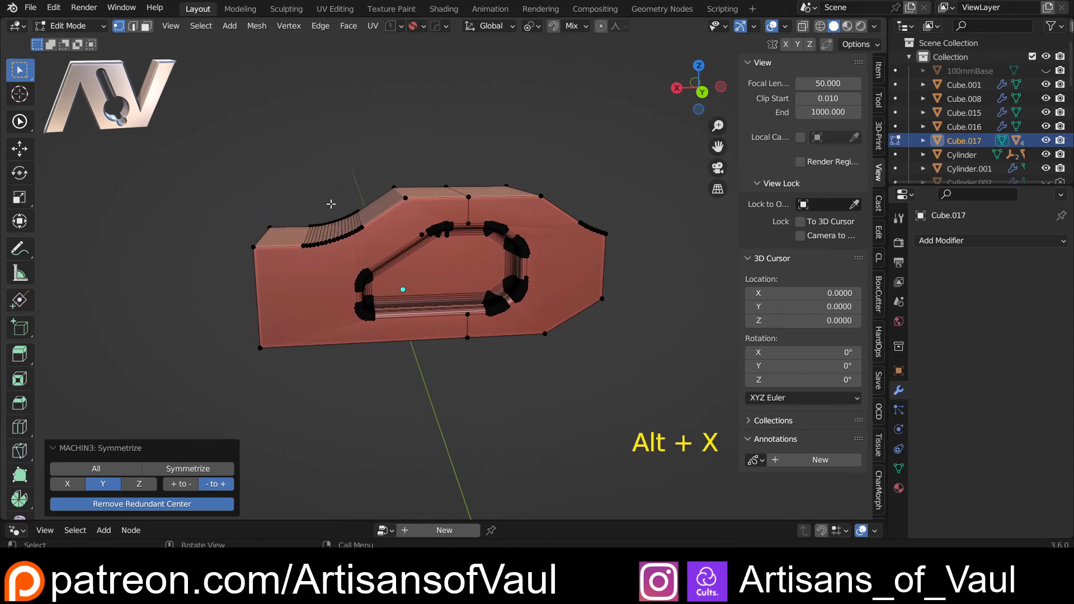
pyautogui.press('Tab')
pyautogui.click(324, 115)
pyautogui.moveTo(324, 167); pyautogui.dragTo(474, 242, button='middle')
pyautogui.press('KP_Divide')
# Select the outer upper and lower edges of the arm segment on both sides for bevelling.
pyautogui.press('Tab')
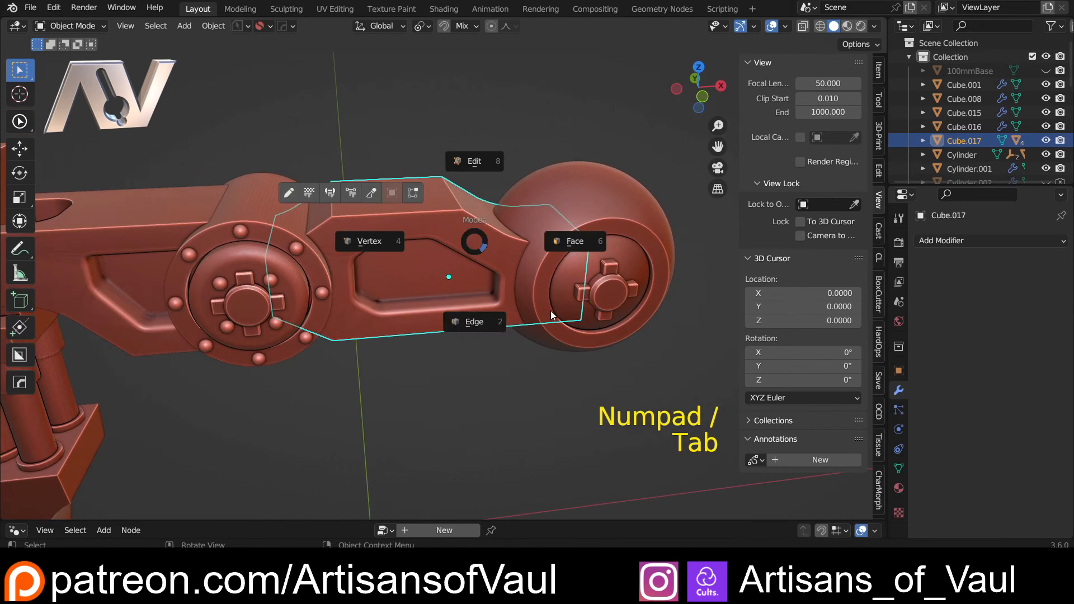
pyautogui.click(488, 319)
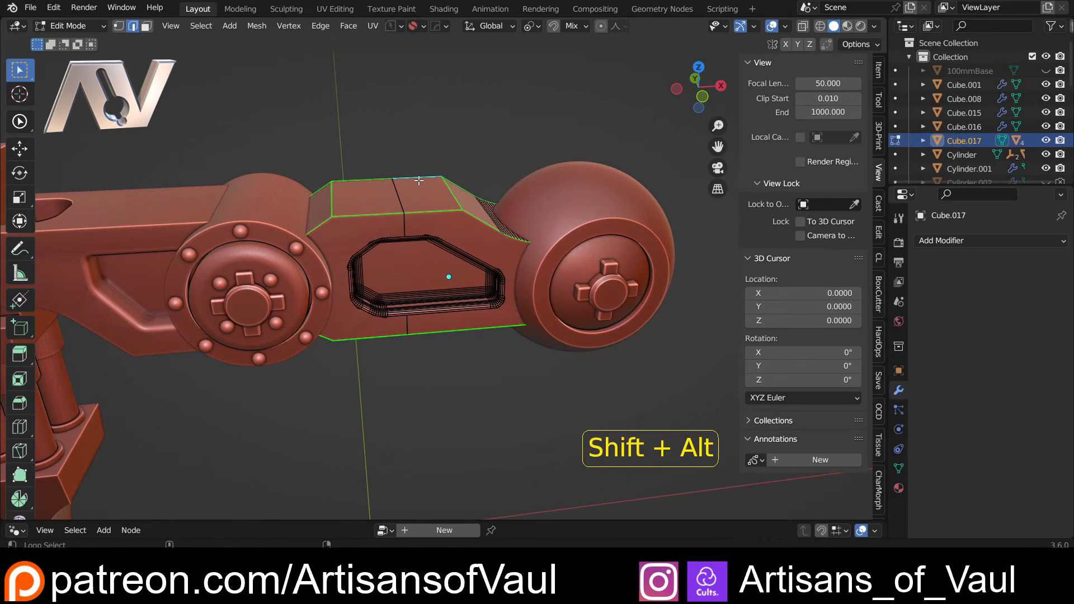
pyautogui.moveTo(467, 182); pyautogui.dragTo(426, 252, button='middle')
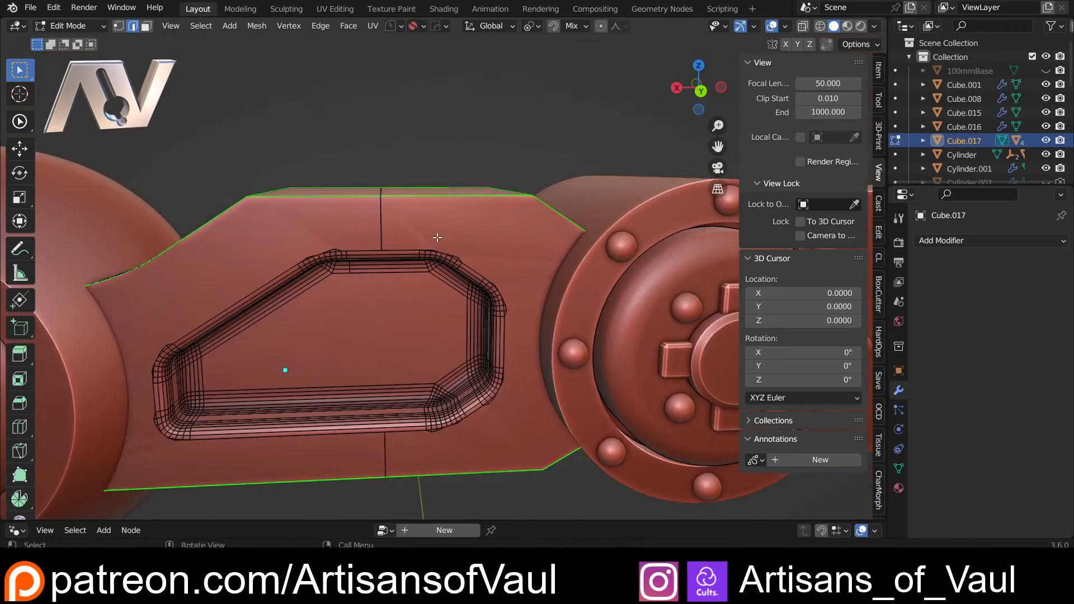
# Bevel the arm segment's selected outer edges with a width of 0.375 and 8 segments.
pyautogui.hotkey('ctrl', 'b')
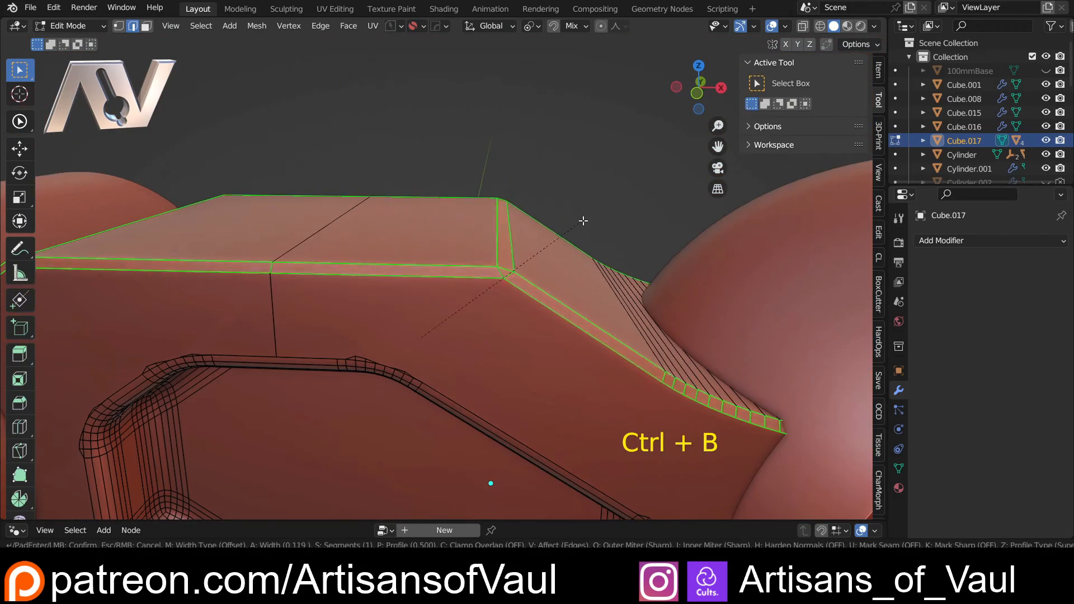
pyautogui.scroll(3, 588, 220)
pyautogui.scroll(4, 599, 219)
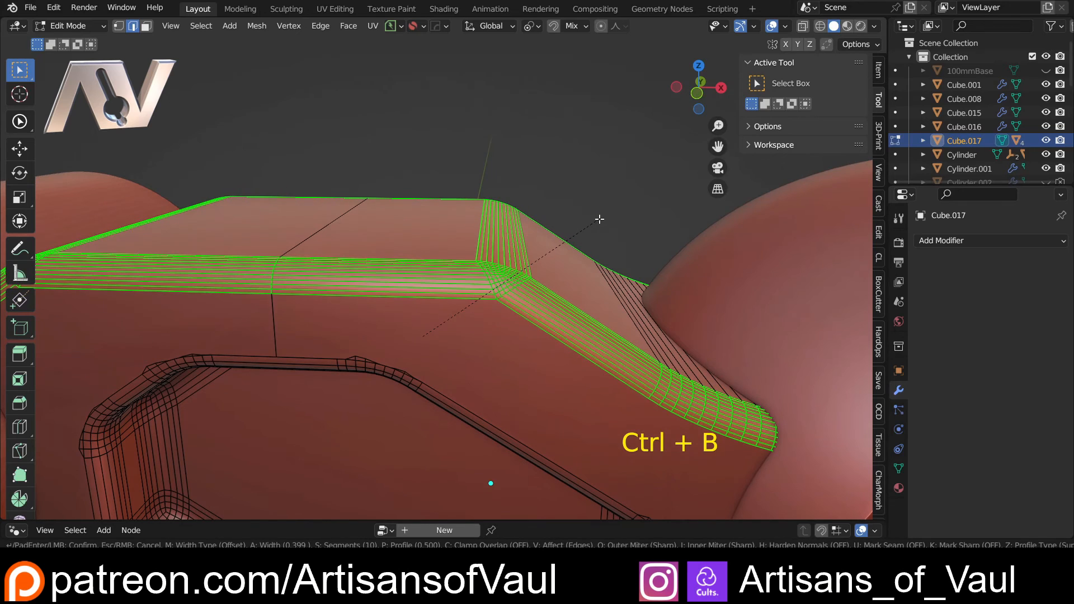
pyautogui.scroll(1, 600, 219)
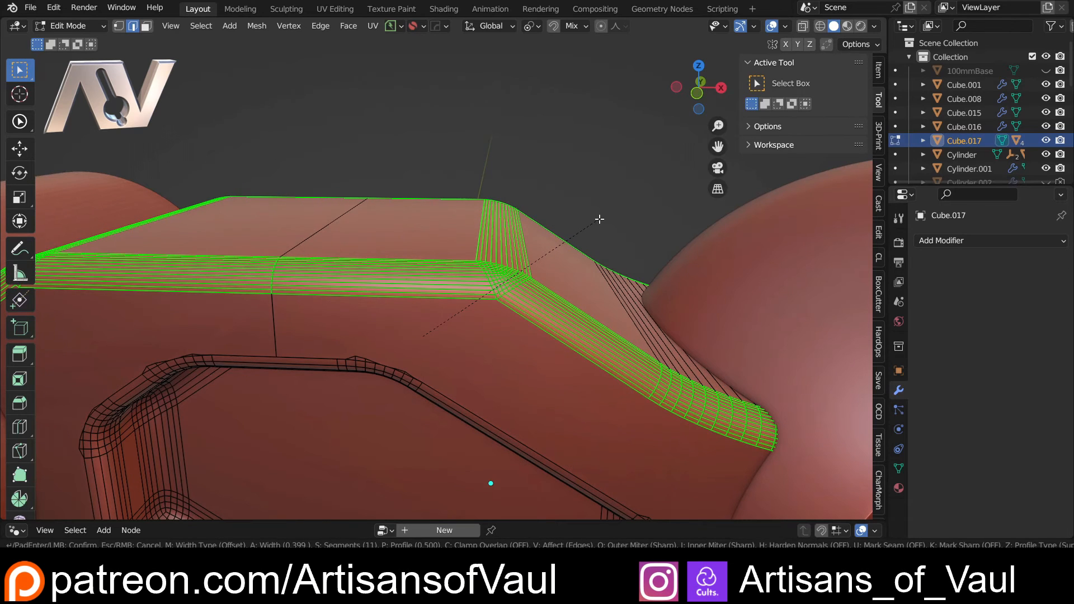
pyautogui.click(600, 219)
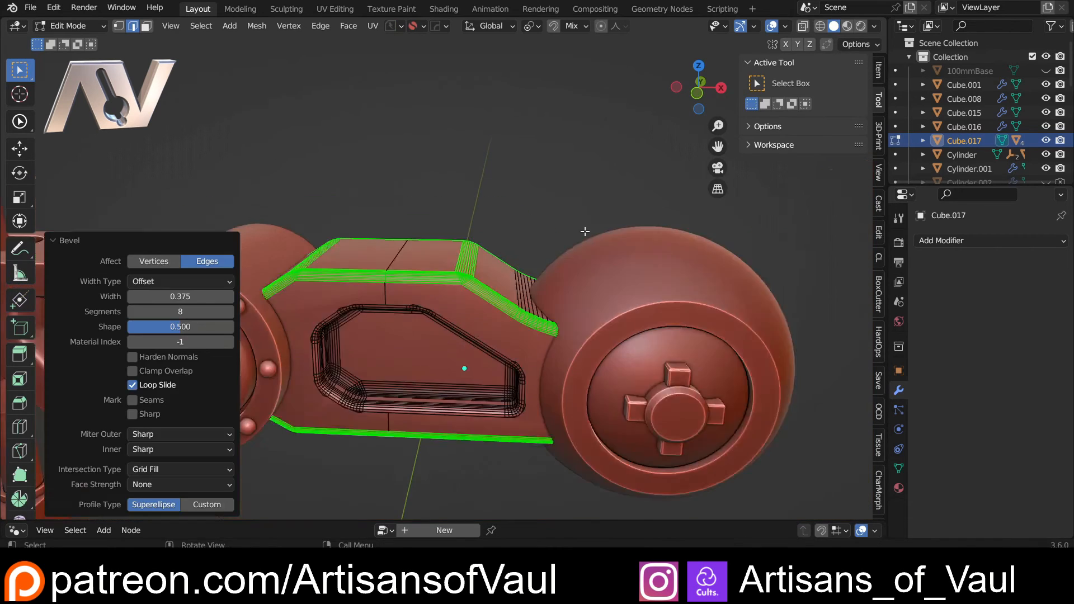
# Examine the arm segment's bevelled edges in Object Mode beside the riveted joint and neighbouring segment.
pyautogui.press('Tab')
pyautogui.scroll(5, 512, 301)
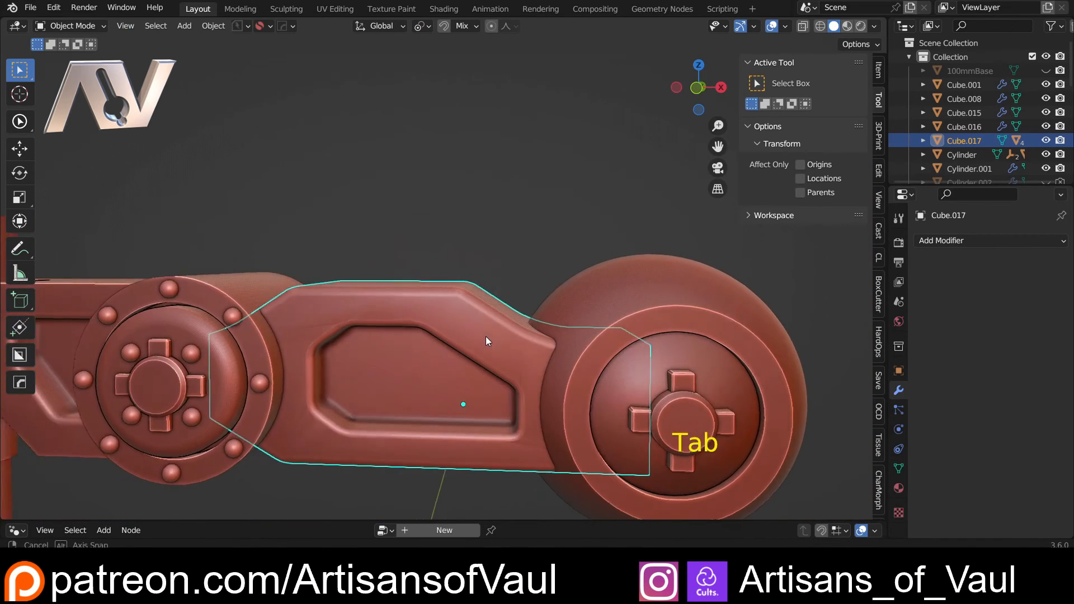
pyautogui.moveTo(486, 337)
pyautogui.mouseDown(button='middle')
pyautogui.moveTo(500, 329)
pyautogui.moveTo(489, 327)
pyautogui.mouseUp(button='middle')
pyautogui.scroll(4, 506, 328)
pyautogui.scroll(-4, 489, 327)
pyautogui.keyDown('shift'); pyautogui.moveTo(264, 302); pyautogui.dragTo(459, 269, button='middle'); pyautogui.keyUp('shift')
pyautogui.click(378, 261)
pyautogui.click(501, 264)
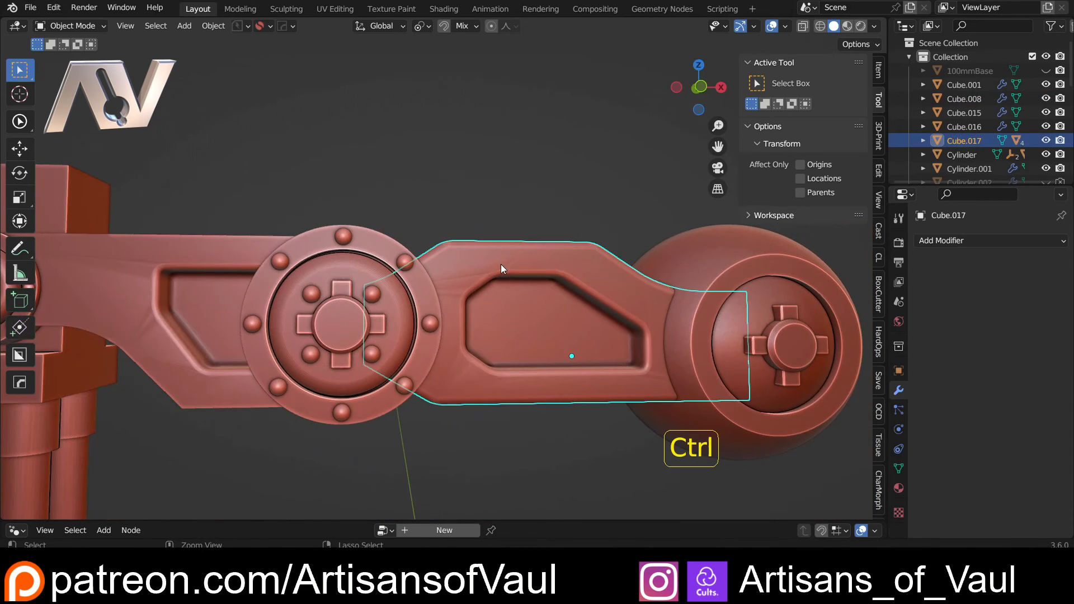
# Undo the bevel on the arm segment, going back to the outer edge selection.
pyautogui.hotkey('ctrl', 'z')
pyautogui.hotkey('ctrl', 'z')
pyautogui.hotkey('ctrl', 'z')
pyautogui.hotkey('ctrl', 'z')
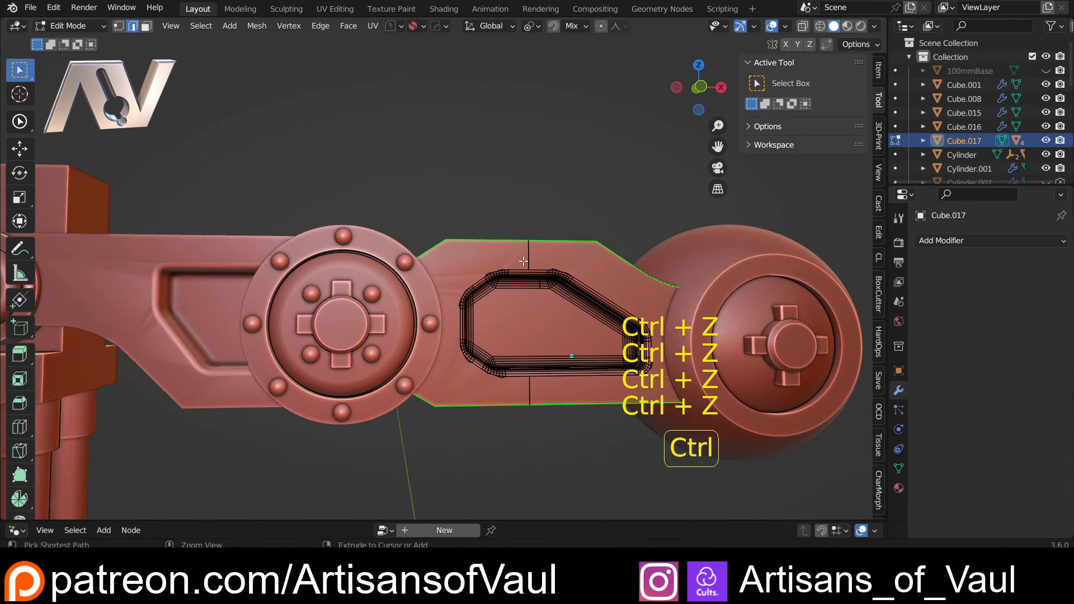
# Bevel the arm segment's selected outer edges with a width of 0.609 and 8 segments, and return to Object Mode.
pyautogui.keyDown('shift'); pyautogui.moveTo(524, 261); pyautogui.dragTo(446, 250, button='middle'); pyautogui.keyUp('shift')
pyautogui.scroll(2, 448, 250)
pyautogui.hotkey('ctrl', 'b')
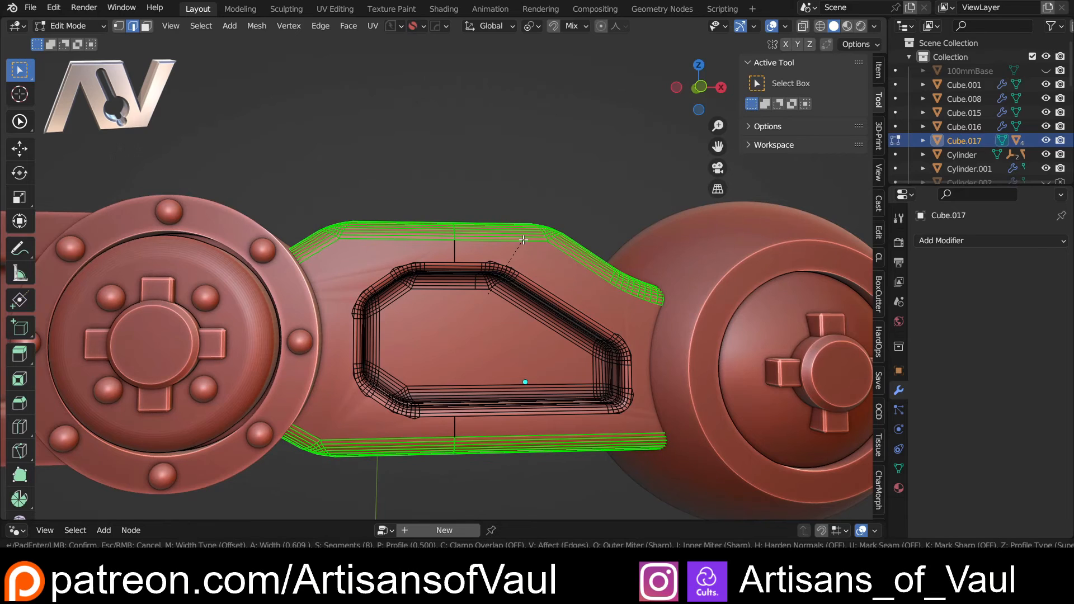
pyautogui.click(523, 240)
pyautogui.scroll(-4, 503, 244)
pyautogui.keyDown('shift'); pyautogui.moveTo(246, 235); pyautogui.dragTo(518, 240, button='middle'); pyautogui.keyUp('shift')
pyautogui.press('Tab')
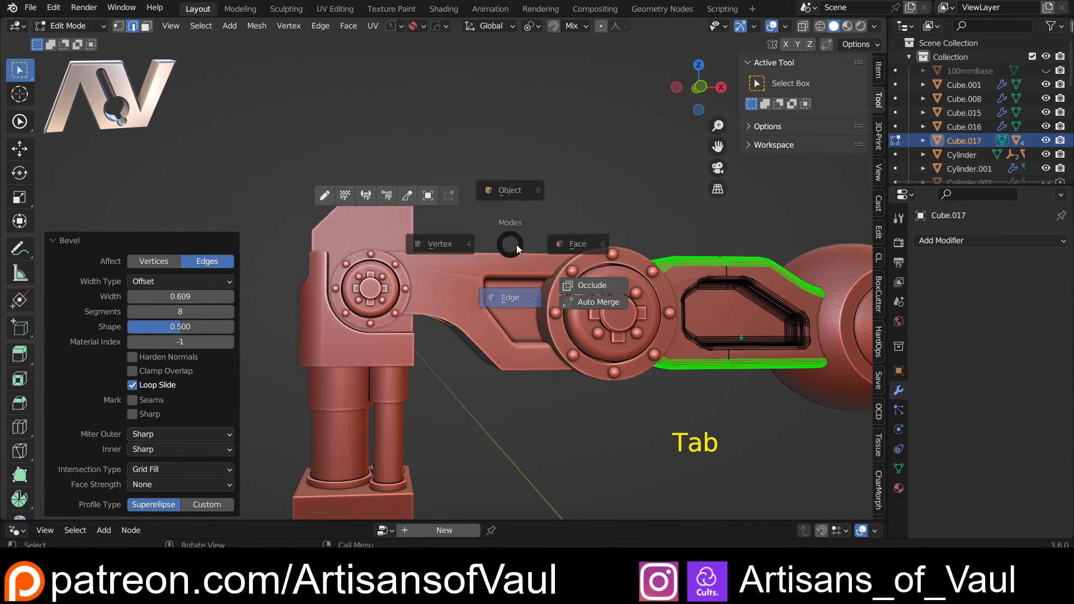
pyautogui.click(528, 196)
# Apply all modifiers of the arm segment between the two riveted joints with Smart Apply.
pyautogui.click(472, 256)
pyautogui.press('Tab')
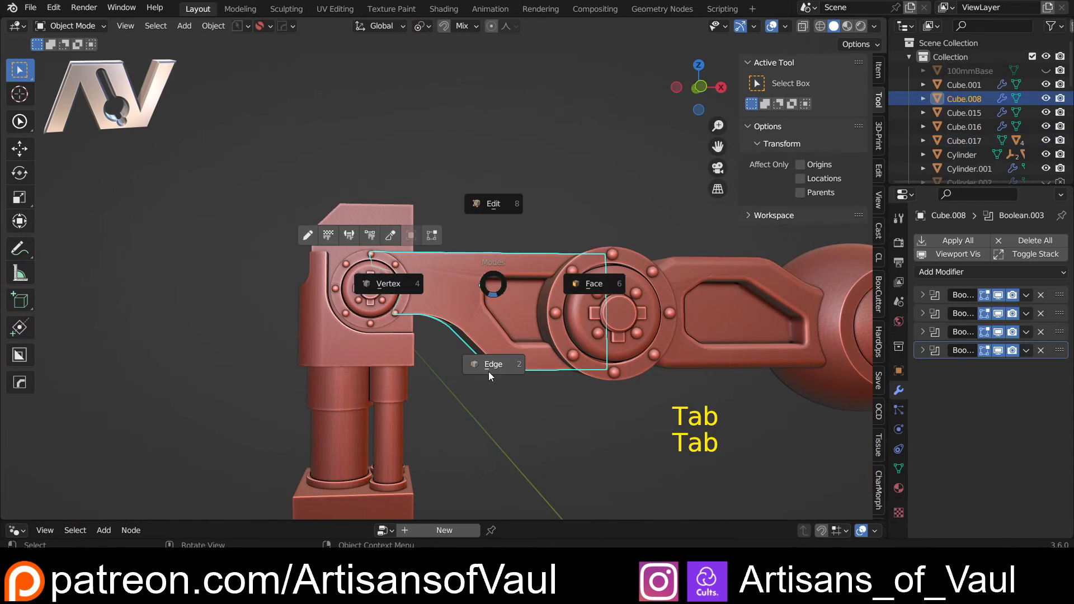
pyautogui.press('Escape')
pyautogui.press('q')
pyautogui.press('q')
pyautogui.press('Return')
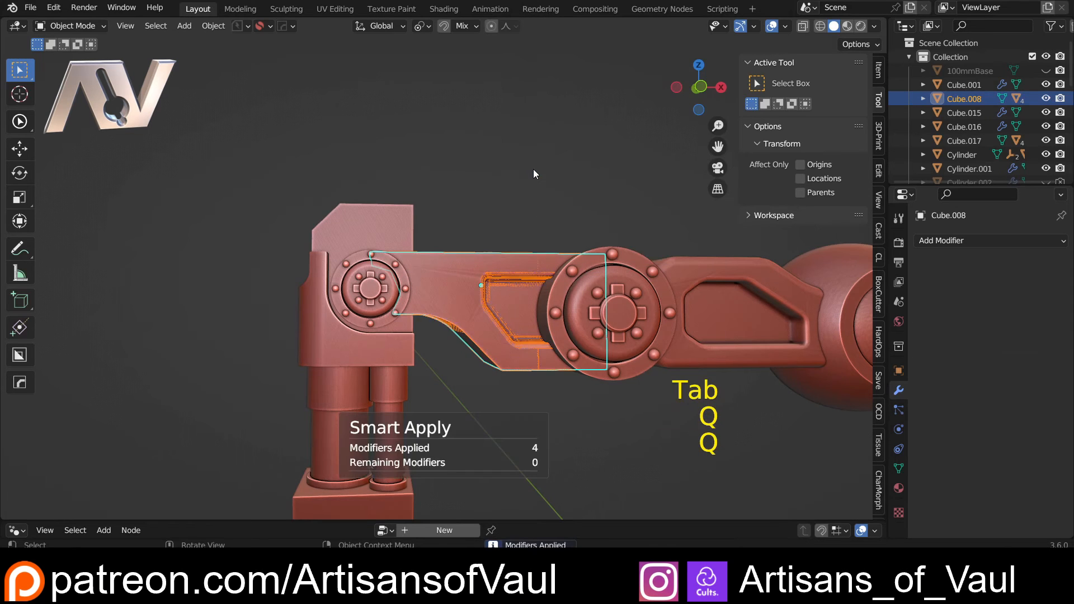
# Try to bevel the arm segment's outer edges with 8 segments and isolate the segment in local view.
pyautogui.keyDown('shift'); pyautogui.moveTo(371, 177); pyautogui.dragTo(235, 215, button='middle'); pyautogui.keyUp('shift')
pyautogui.press('Tab')
pyautogui.click(287, 400)
pyautogui.moveTo(286, 401); pyautogui.dragTo(365, 303, button='middle')
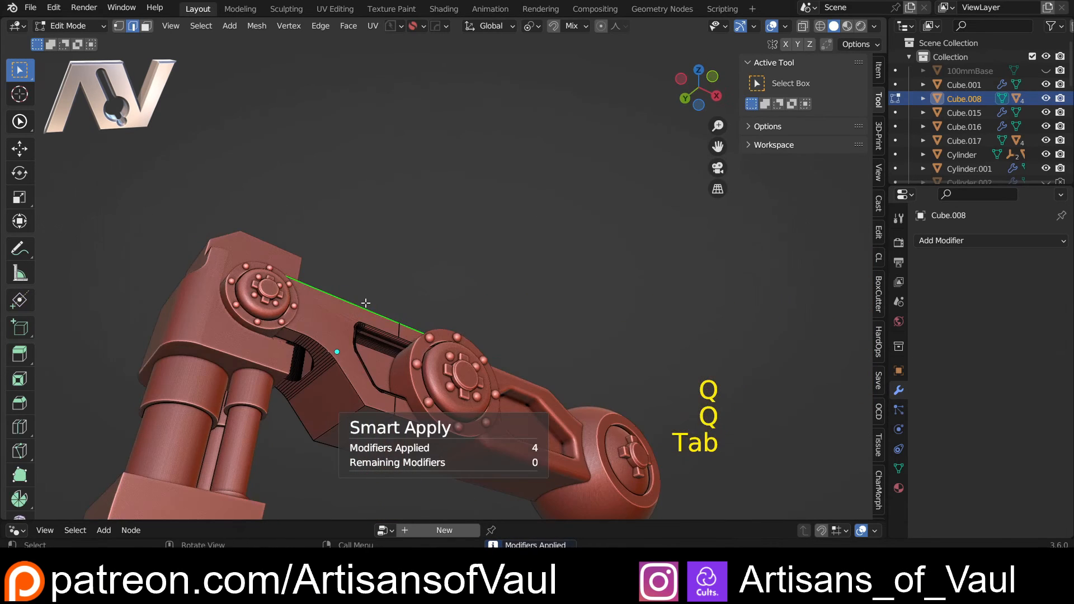
pyautogui.keyDown('shift'); pyautogui.click(342, 414); pyautogui.keyUp('shift')
pyautogui.moveTo(342, 414); pyautogui.dragTo(394, 332, button='middle')
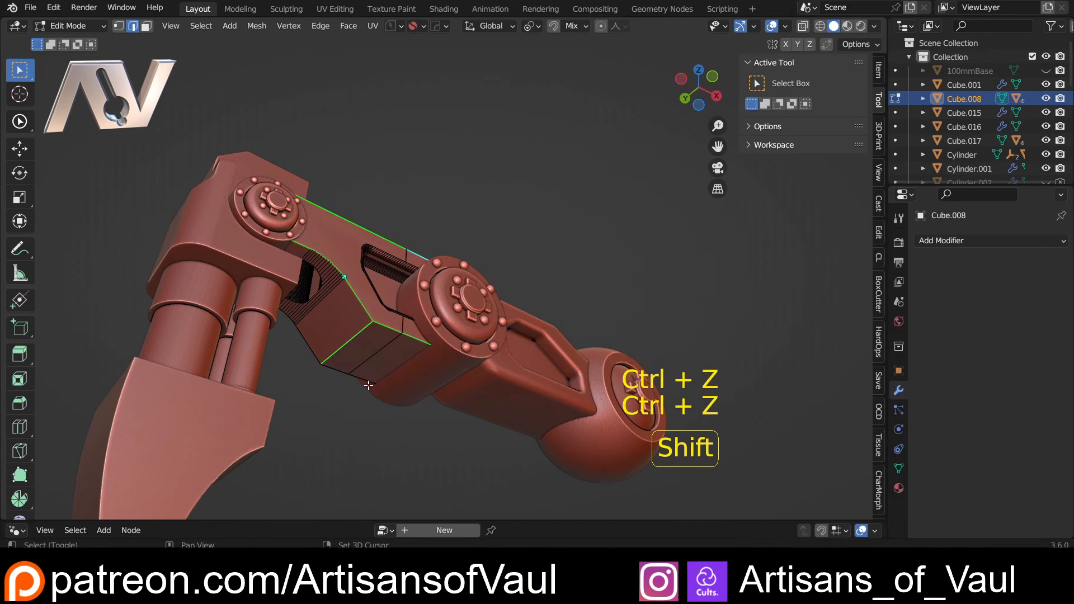
pyautogui.moveTo(277, 296); pyautogui.dragTo(484, 313, button='middle')
pyautogui.scroll(2, 326, 324)
pyautogui.scroll(3, 468, 352)
pyautogui.moveTo(475, 347); pyautogui.dragTo(422, 337, button='middle')
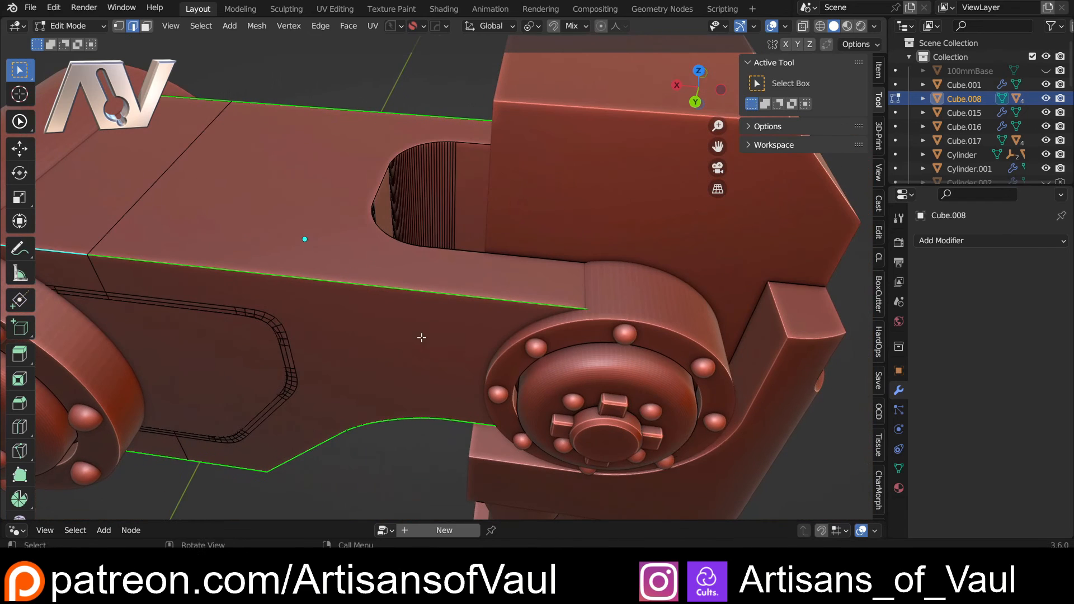
pyautogui.hotkey('ctrl', 'b')
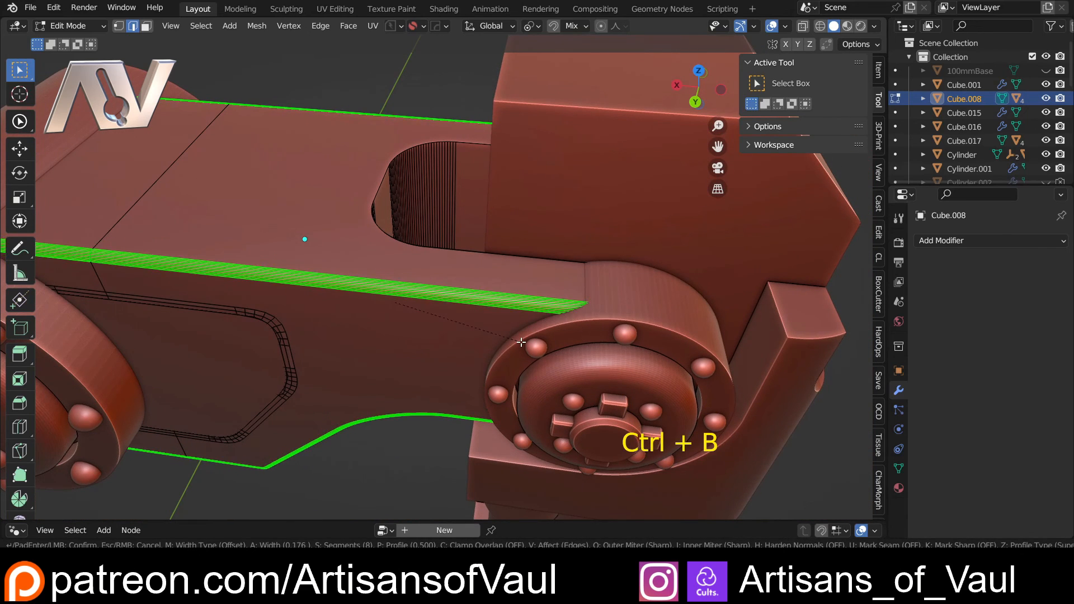
pyautogui.click(538, 344)
pyautogui.press('KP_Divide')
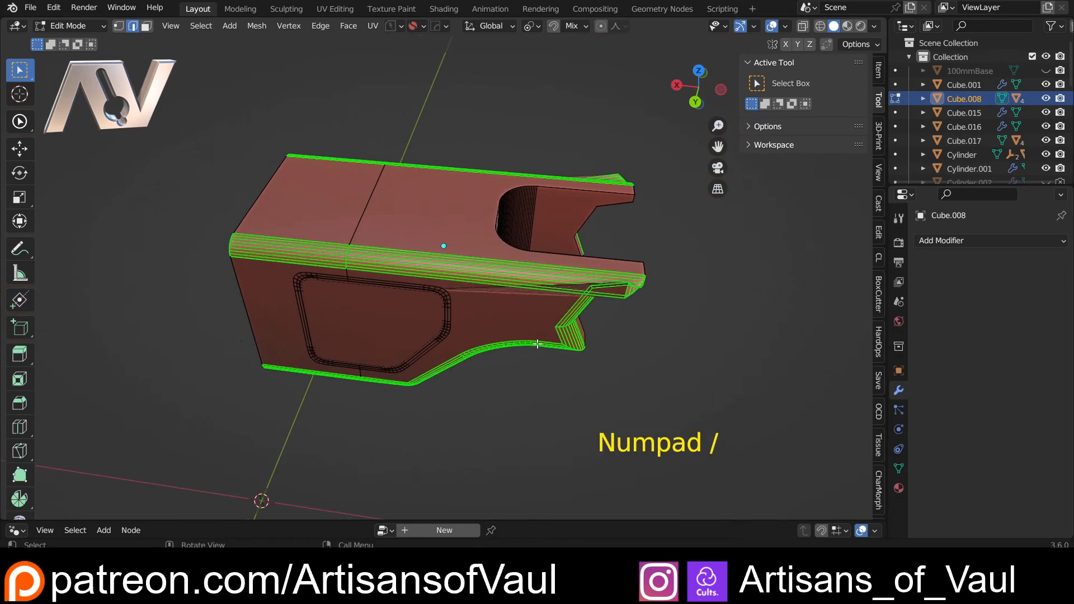
pyautogui.moveTo(537, 345); pyautogui.dragTo(706, 297, button='middle')
# Undo the arm segment's edge bevels and Smart Apply, going back to its four unapplied Boolean modifiers.
pyautogui.hotkey('ctrl', 'z')
pyautogui.hotkey('ctrl', 'z')
pyautogui.hotkey('ctrl', 'z')
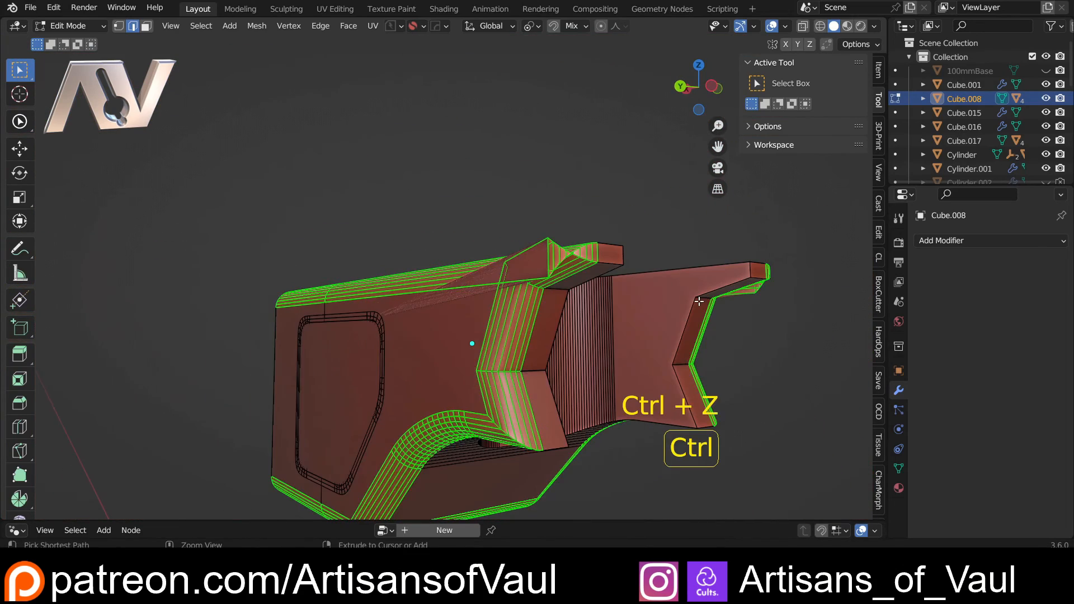
pyautogui.scroll(-3, 699, 301)
pyautogui.moveTo(695, 302); pyautogui.dragTo(341, 339, button='middle')
pyautogui.hotkey('ctrl', 'z')
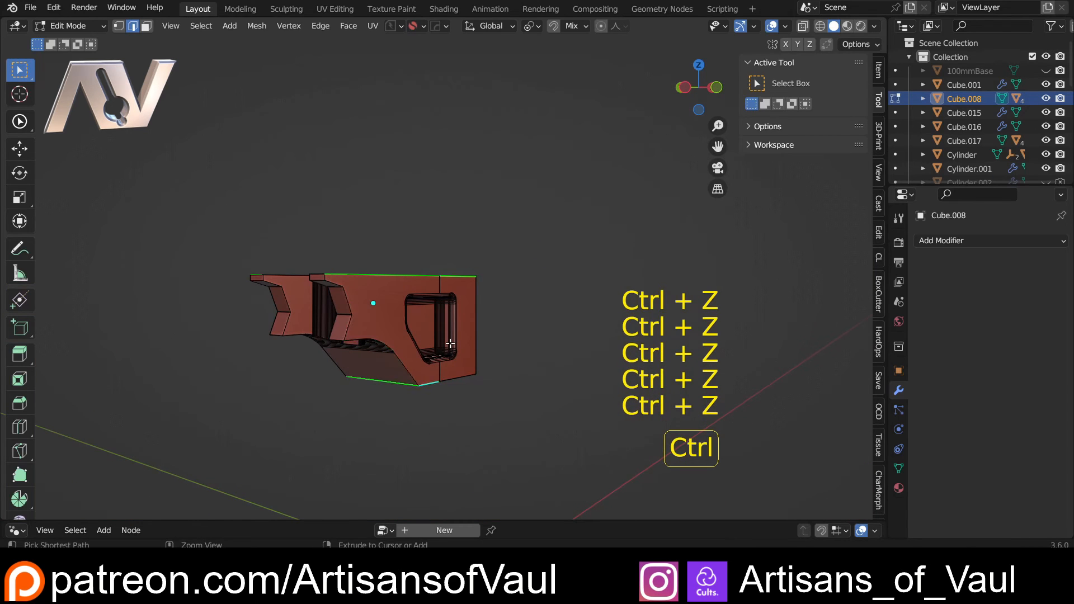
pyautogui.hotkey('ctrl', 'z')
pyautogui.hotkey('ctrl', 'z')
pyautogui.hotkey('ctrl', 'z')
# Apply three of the arm segment's Boolean modifiers individually, keeping only Boolean.001 in the stack.
pyautogui.moveTo(450, 343); pyautogui.dragTo(404, 308, button='middle')
pyautogui.scroll(3, 343, 332)
pyautogui.scroll(3, 404, 313)
pyautogui.moveTo(386, 343); pyautogui.dragTo(444, 373, button='middle')
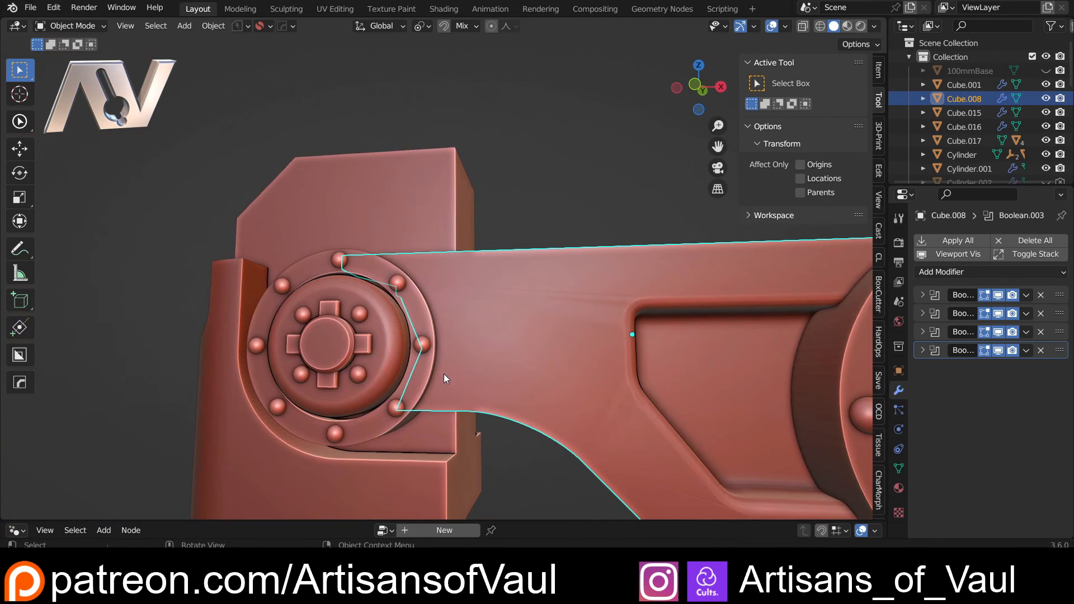
pyautogui.click(699, 87)
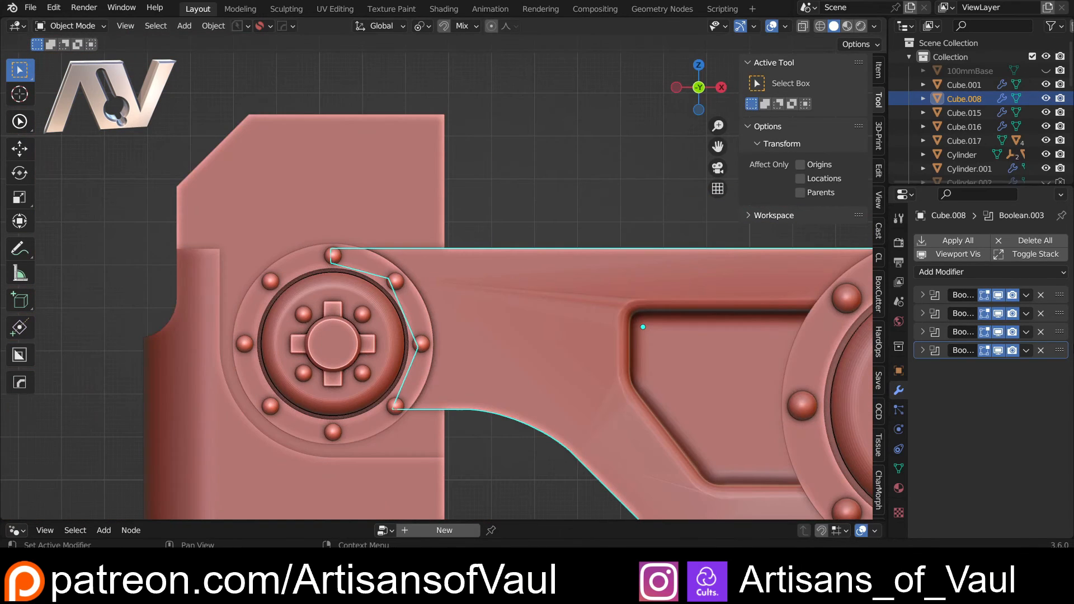
pyautogui.click(1026, 295)
pyautogui.click(1025, 313)
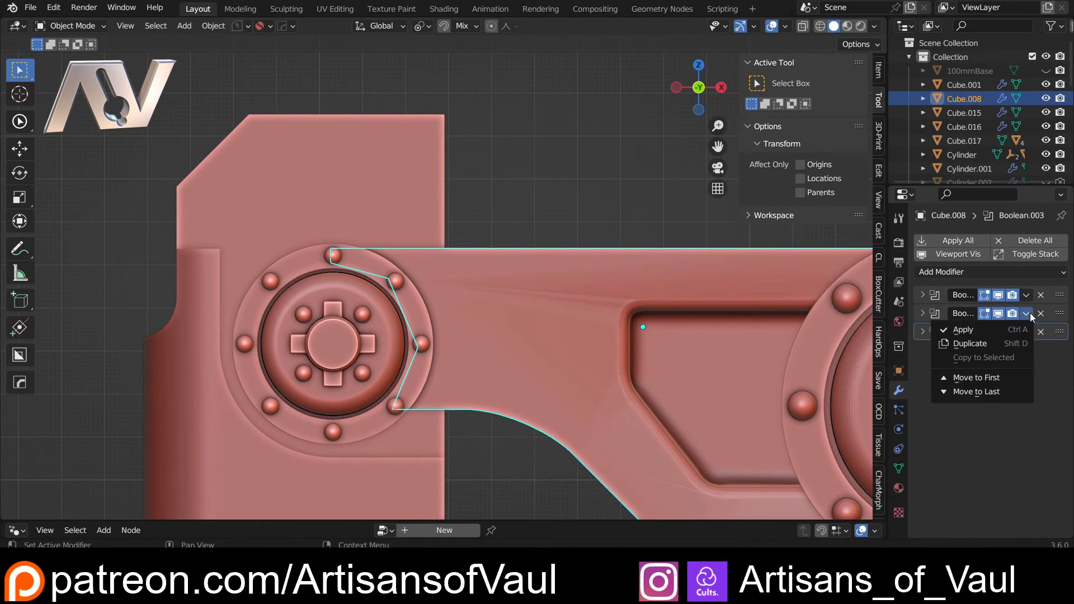
pyautogui.click(1006, 330)
pyautogui.click(1026, 313)
pyautogui.click(1003, 330)
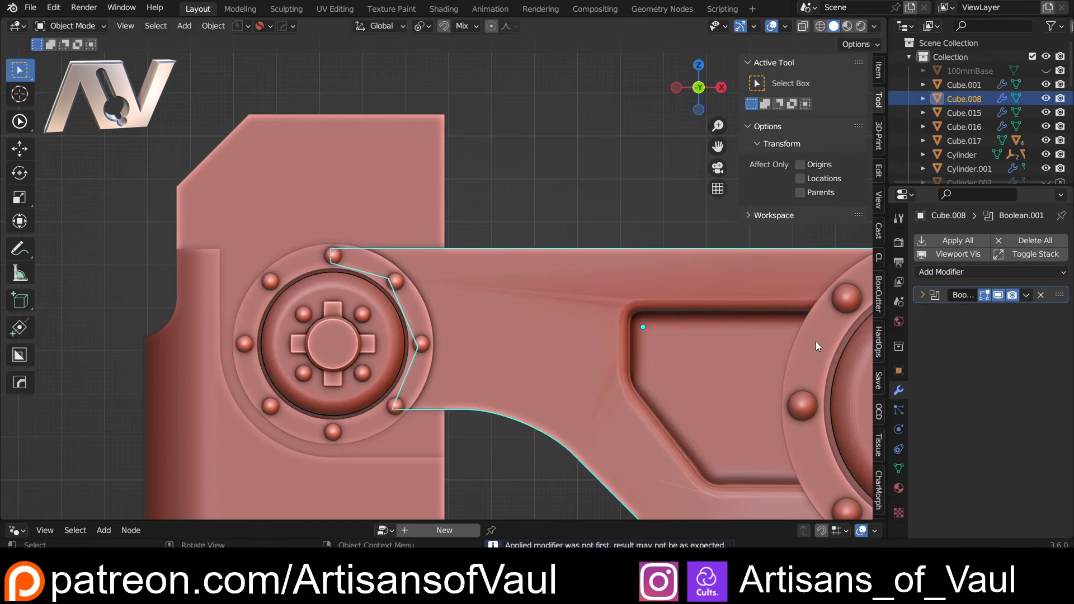
# Bevel the arm segment's outer edges with a width of 0.592 and 8 segments, and return to Object Mode.
pyautogui.keyDown('shift'); pyautogui.moveTo(646, 338); pyautogui.dragTo(556, 332, button='middle'); pyautogui.keyUp('shift')
pyautogui.press('Tab')
pyautogui.click(554, 407)
pyautogui.moveTo(570, 403); pyautogui.dragTo(485, 223, button='middle')
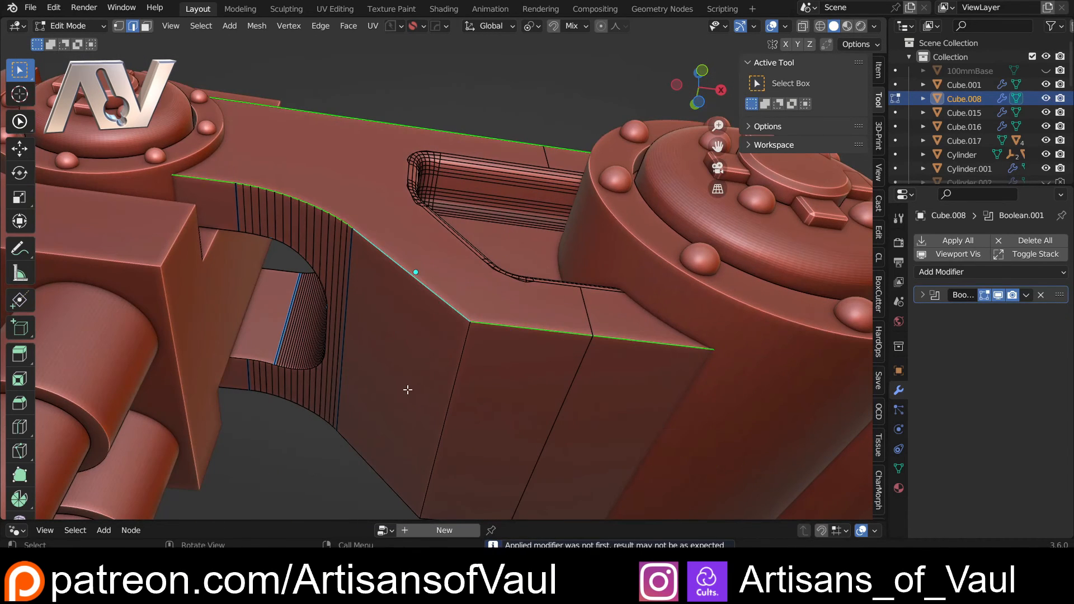
pyautogui.keyDown('shift'); pyautogui.moveTo(458, 442); pyautogui.dragTo(547, 424, button='middle'); pyautogui.keyUp('shift')
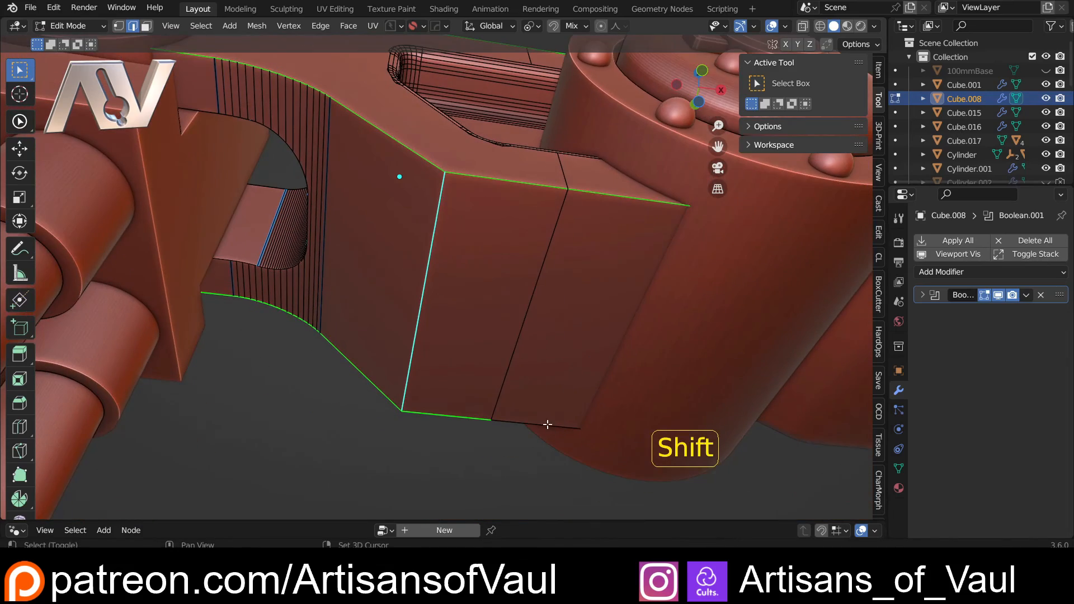
pyautogui.scroll(-6, 302, 243)
pyautogui.moveTo(348, 247); pyautogui.dragTo(606, 325, button='middle')
pyautogui.keyDown('shift'); pyautogui.moveTo(607, 324); pyautogui.dragTo(755, 331, button='middle'); pyautogui.keyUp('shift')
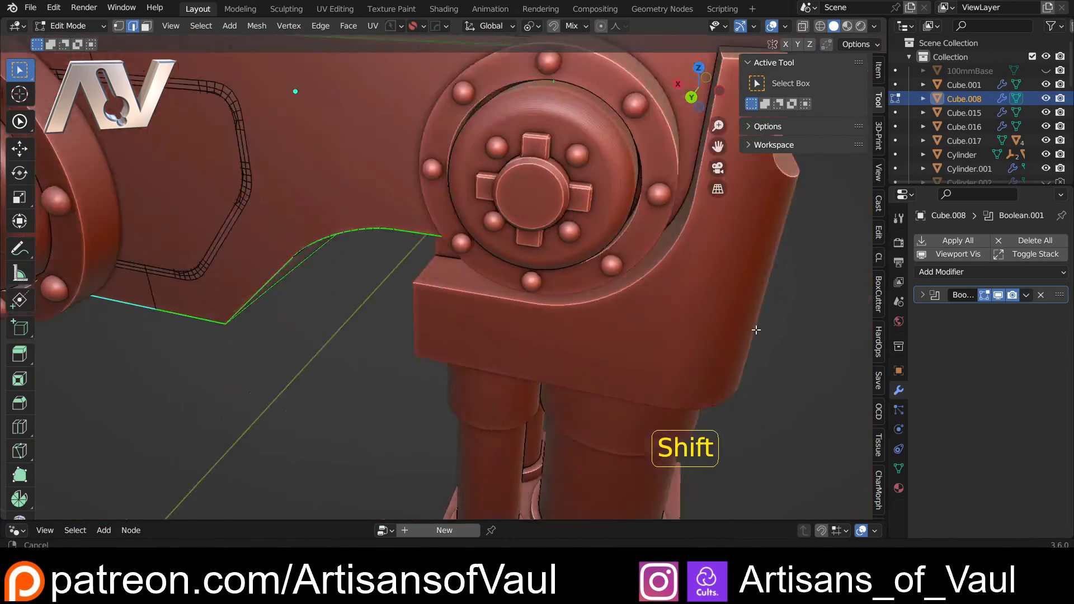
pyautogui.moveTo(498, 307)
pyautogui.mouseDown(button='middle')
pyautogui.moveTo(523, 276)
pyautogui.moveTo(606, 278)
pyautogui.moveTo(604, 212)
pyautogui.moveTo(606, 263)
pyautogui.moveTo(644, 268)
pyautogui.moveTo(426, 252)
pyautogui.moveTo(503, 313)
pyautogui.moveTo(568, 328)
pyautogui.moveTo(634, 287)
pyautogui.moveTo(511, 300)
pyautogui.mouseUp(button='middle')
pyautogui.scroll(2, 644, 268)
pyautogui.scroll(-1, 668, 291)
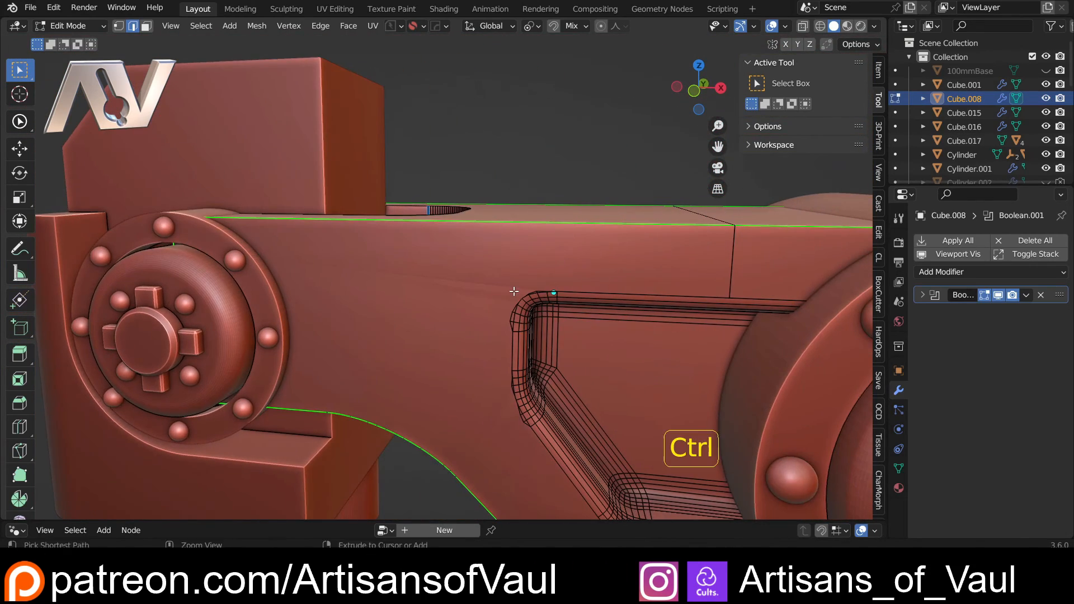
pyautogui.hotkey('ctrl', 'b')
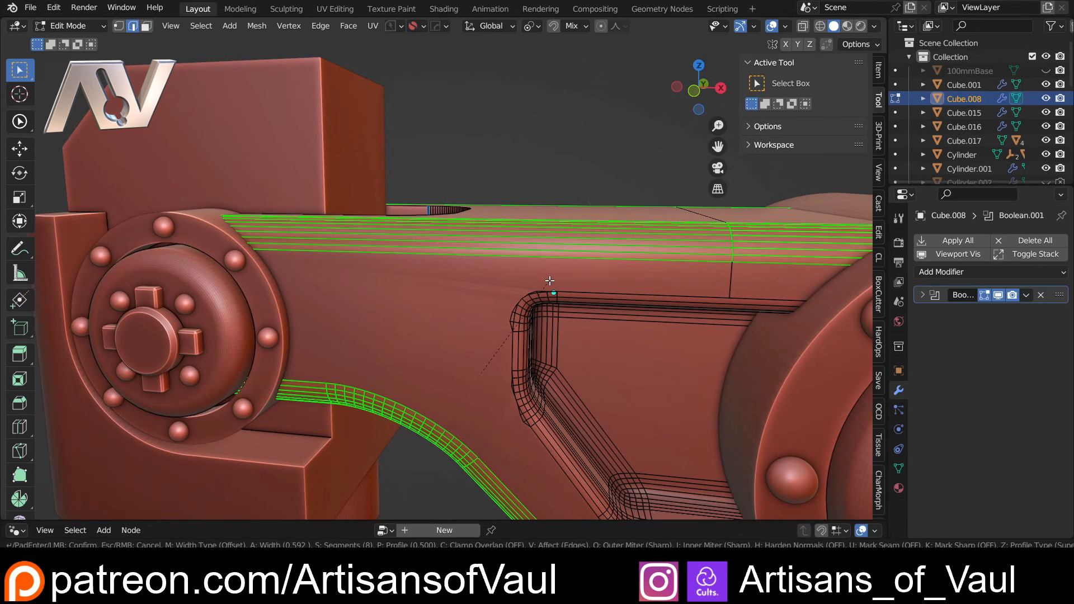
pyautogui.click(549, 281)
pyautogui.press('Tab')
pyautogui.click(455, 179)
# Apply the arm segment's remaining Boolean modifier with Smart Apply.
pyautogui.scroll(-2, 428, 184)
pyautogui.moveTo(452, 232); pyautogui.dragTo(495, 241, button='middle')
pyautogui.press('q')
pyautogui.press('q')
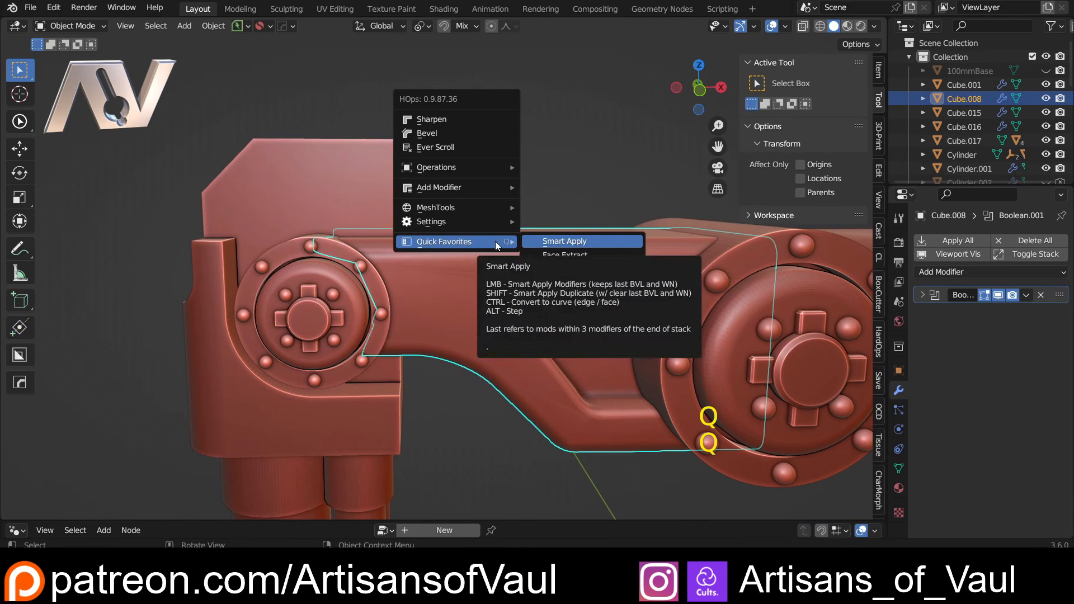
pyautogui.press('Return')
pyautogui.moveTo(585, 257); pyautogui.dragTo(552, 253, button='middle')
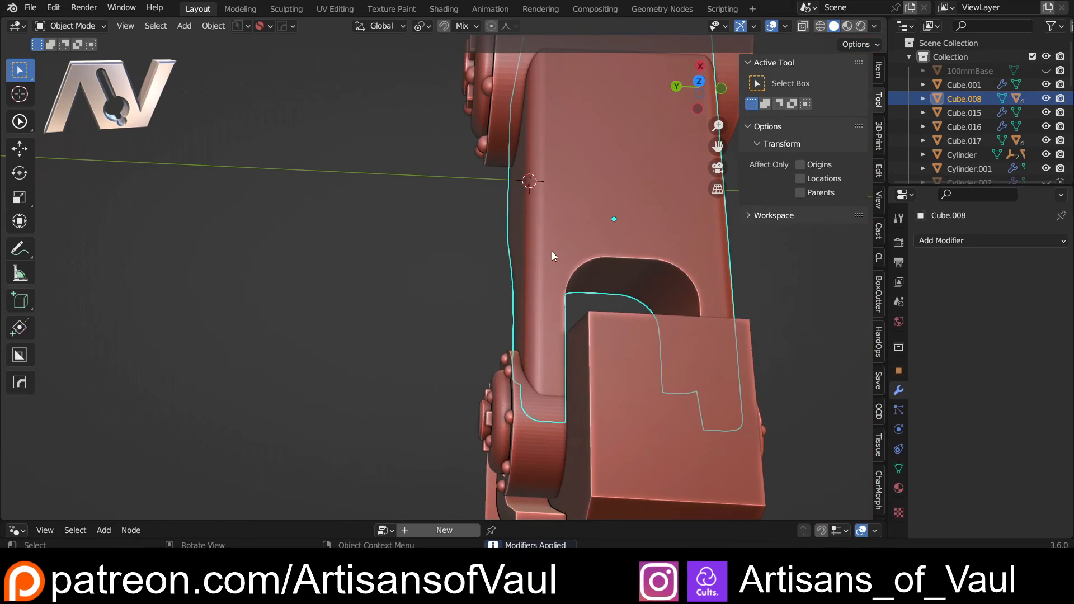
# Symmetrize the arm segment's mesh along Y from negative to positive, and return to Object Mode.
pyautogui.press('Tab')
pyautogui.hotkey('alt', 'x')
pyautogui.press('Tab')
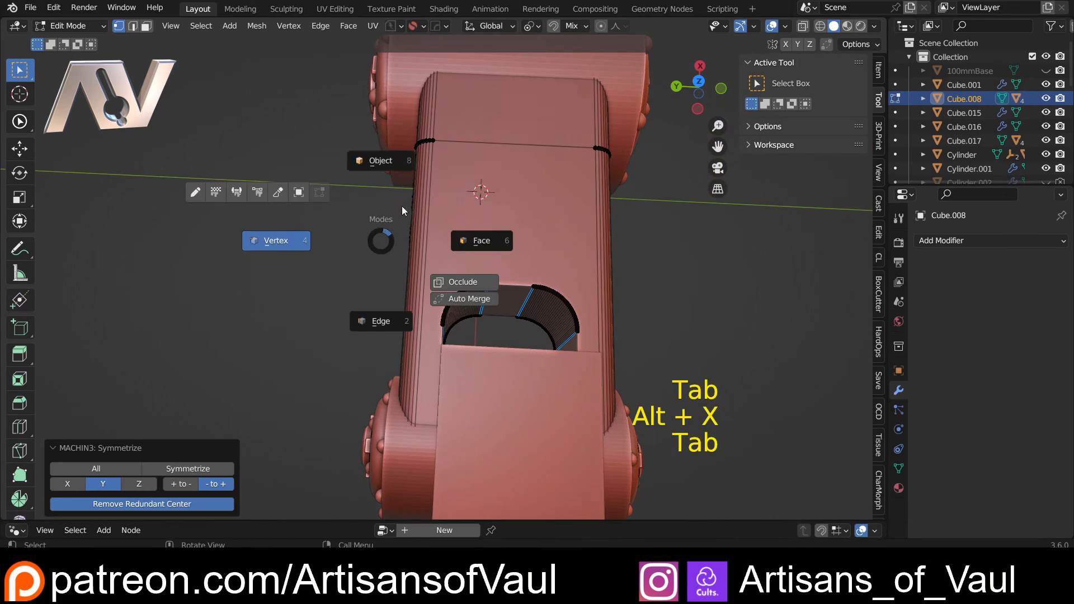
pyautogui.click(407, 156)
pyautogui.moveTo(271, 253); pyautogui.dragTo(428, 441, button='middle')
pyautogui.click(392, 255)
pyautogui.scroll(2, 472, 458)
pyautogui.scroll(2, 428, 436)
pyautogui.moveTo(428, 436); pyautogui.dragTo(468, 359, button='middle')
pyautogui.moveTo(477, 487); pyautogui.dragTo(376, 277, button='middle')
pyautogui.moveTo(348, 314); pyautogui.dragTo(498, 245, button='middle')
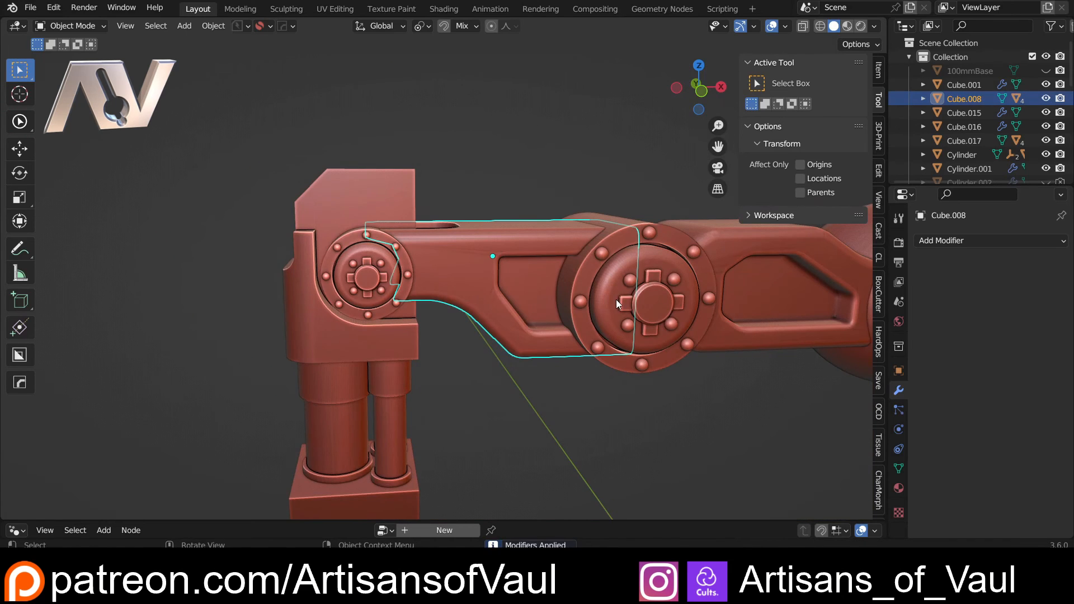
# Apply the large sphere joint's Boolean modifier with Smart Apply.
pyautogui.keyDown('shift'); pyautogui.moveTo(667, 314); pyautogui.dragTo(526, 198, button='middle'); pyautogui.keyUp('shift')
pyautogui.click(530, 198)
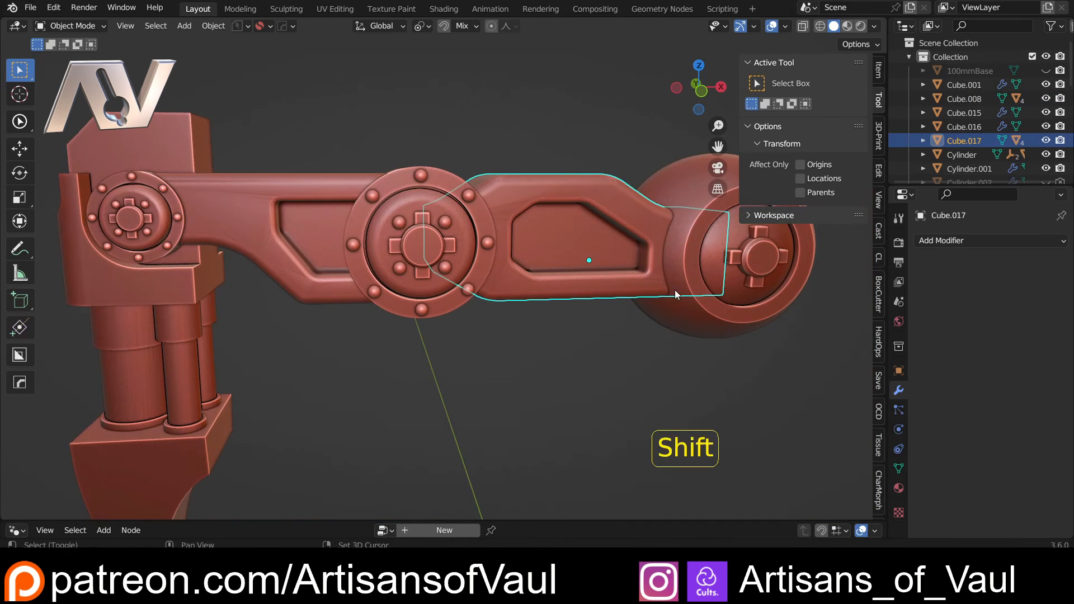
pyautogui.keyDown('shift'); pyautogui.moveTo(674, 290); pyautogui.dragTo(525, 250, button='middle'); pyautogui.keyUp('shift')
pyautogui.click(616, 232)
pyautogui.press('q')
pyautogui.press('q')
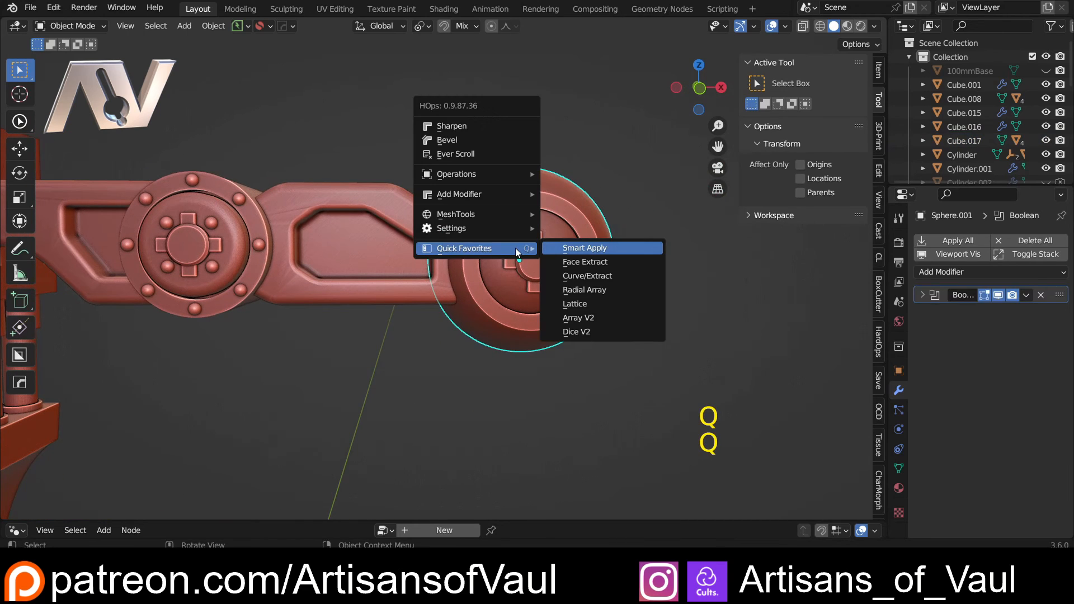
pyautogui.click(576, 246)
# Apply all modifiers of the claw foot and its upper joint block with Smart Apply.
pyautogui.keyDown('shift'); pyautogui.moveTo(279, 302); pyautogui.dragTo(616, 268, button='middle'); pyautogui.keyUp('shift')
pyautogui.click(616, 269)
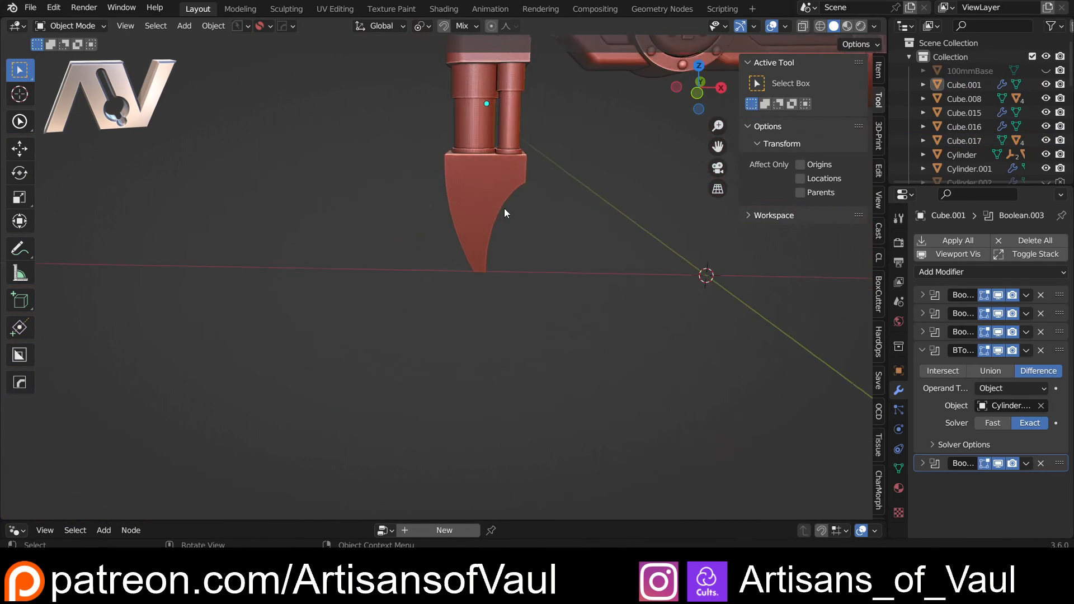
pyautogui.scroll(4, 505, 209)
pyautogui.moveTo(505, 209); pyautogui.dragTo(415, 287, button='middle')
pyautogui.click(511, 163)
pyautogui.moveTo(434, 381); pyautogui.dragTo(414, 345, button='middle')
pyautogui.press('q')
pyautogui.press('q')
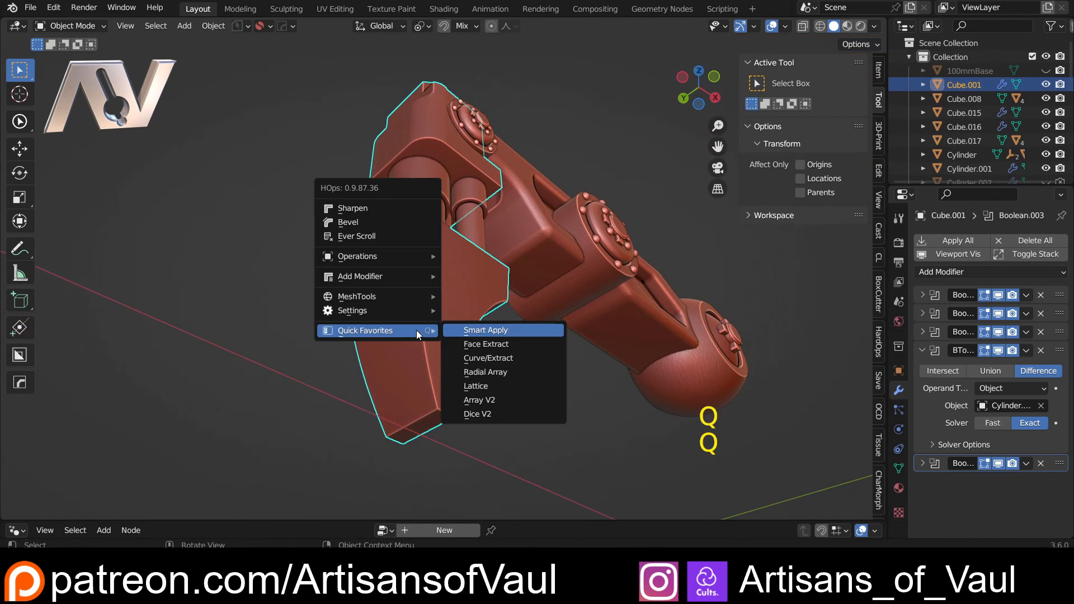
pyautogui.click(417, 334)
# Bevel the curved vertical edge on one side of the claw's outer face into a wide flat chamfer.
pyautogui.press('Tab')
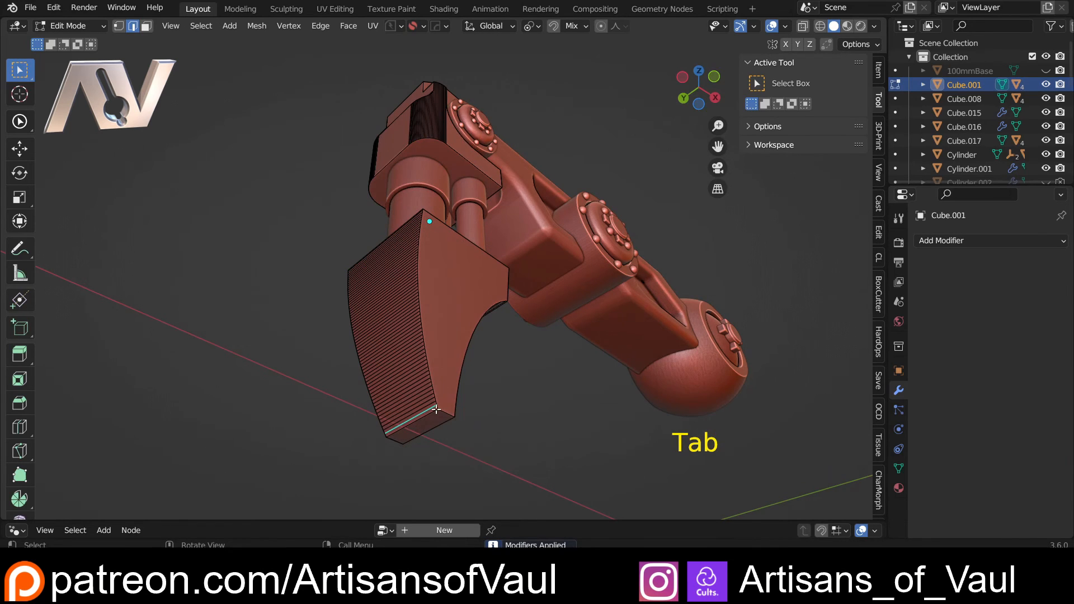
pyautogui.scroll(3, 423, 310)
pyautogui.keyDown('shift'); pyautogui.moveTo(405, 279); pyautogui.dragTo(404, 358, button='middle'); pyautogui.keyUp('shift')
pyautogui.moveTo(403, 358); pyautogui.dragTo(412, 413, button='middle')
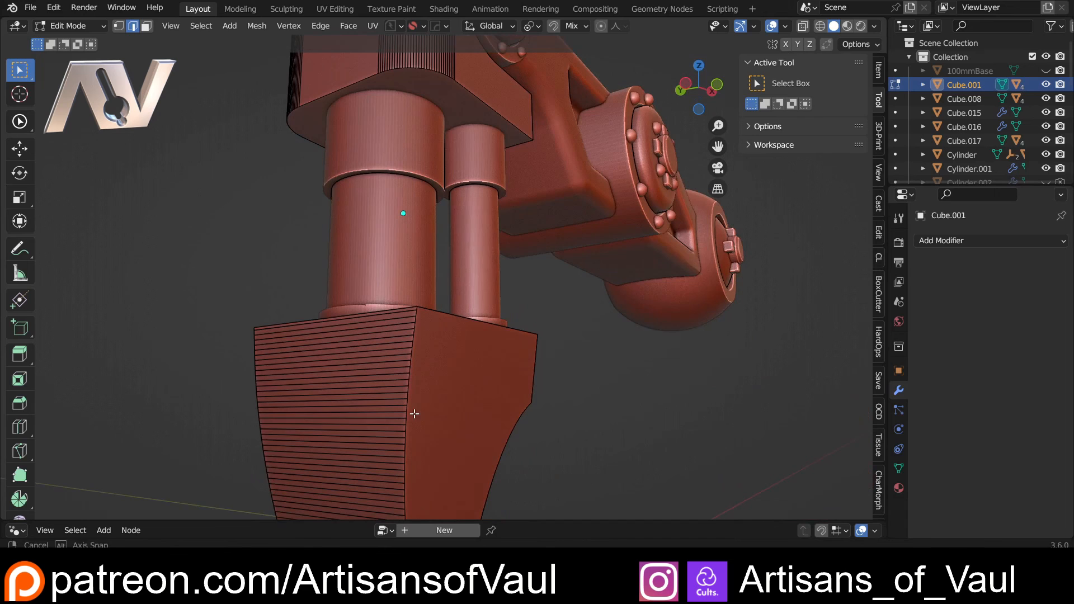
pyautogui.keyDown('ctrl'); pyautogui.click(415, 311); pyautogui.keyUp('ctrl')
pyautogui.keyDown('shift'); pyautogui.click(406, 312); pyautogui.keyUp('shift')
pyautogui.keyDown('shift'); pyautogui.moveTo(448, 359); pyautogui.dragTo(445, 256, button='middle'); pyautogui.keyUp('shift')
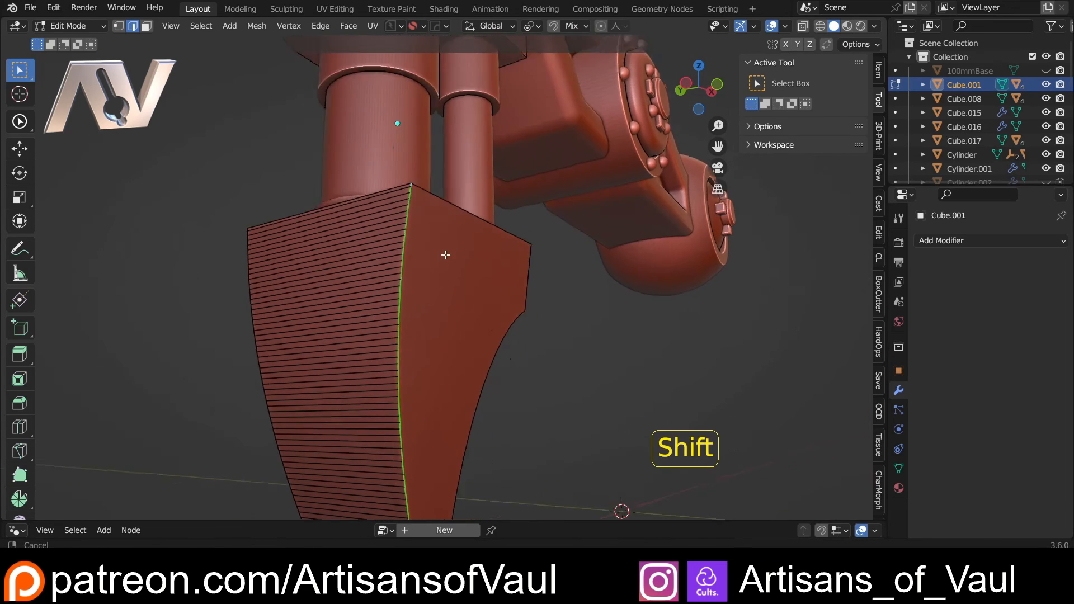
pyautogui.moveTo(449, 387); pyautogui.dragTo(445, 301, button='middle')
pyautogui.keyDown('shift'); pyautogui.moveTo(445, 300); pyautogui.dragTo(431, 268, button='middle'); pyautogui.keyUp('shift')
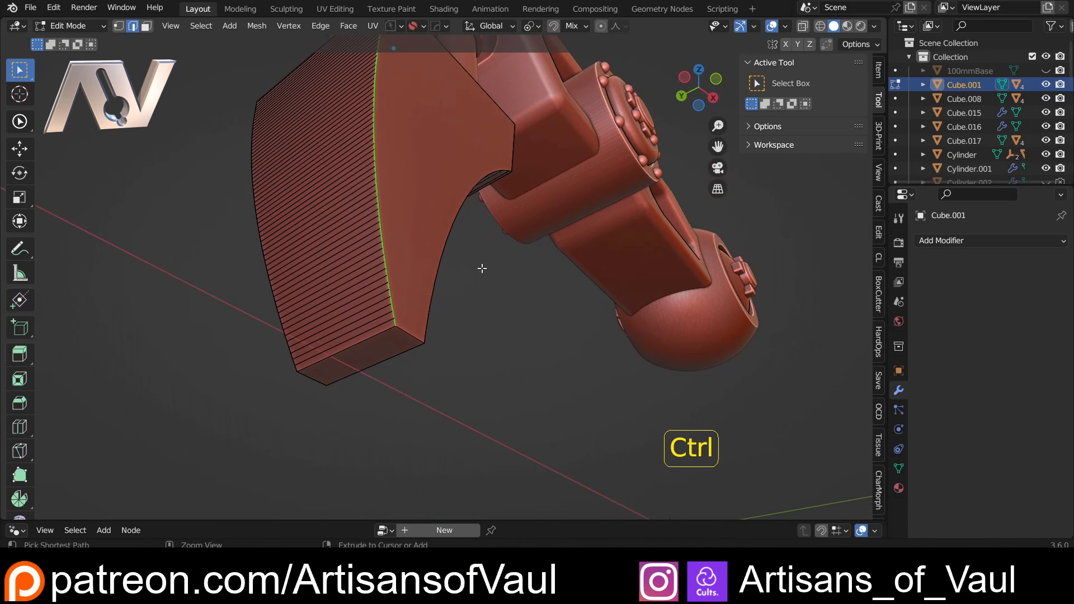
pyautogui.hotkey('ctrl', 'b')
pyautogui.click(537, 267)
pyautogui.moveTo(538, 267); pyautogui.dragTo(506, 311, button='middle')
# Symmetrize the chamfered claw onto its other side and return to Object Mode.
pyautogui.hotkey('alt', 'x')
pyautogui.keyDown('shift'); pyautogui.moveTo(436, 314); pyautogui.dragTo(496, 334, button='middle'); pyautogui.keyUp('shift')
pyautogui.press('Tab')
pyautogui.click(486, 220)
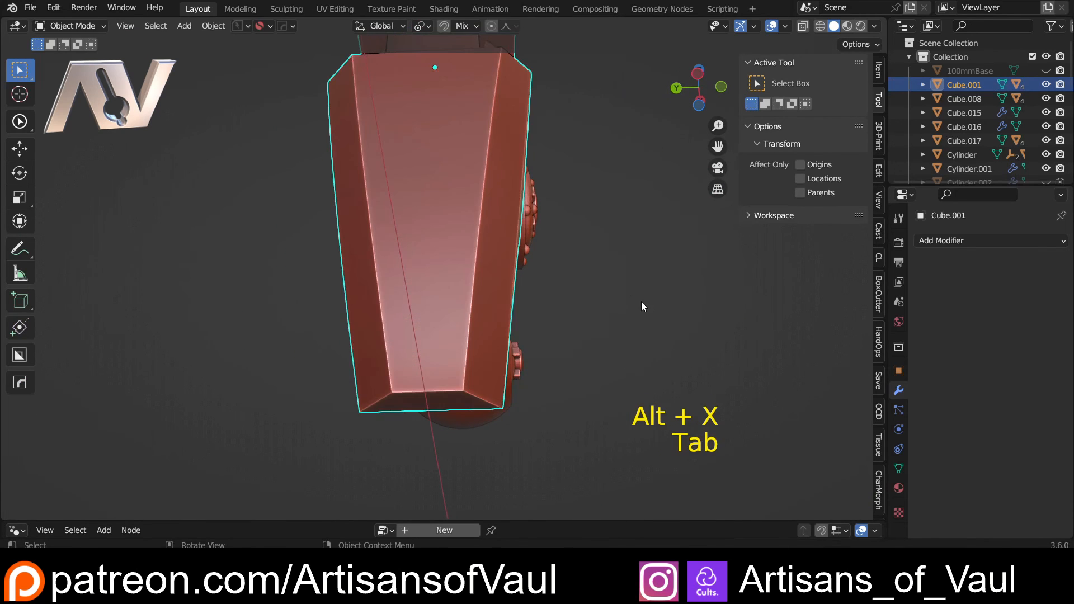
# Connect the two corner vertices across the upper joint block's arm-side face, just above its lower ledge, with Smart Edge.
pyautogui.click(641, 306)
pyautogui.moveTo(641, 306); pyautogui.dragTo(471, 273, button='middle')
pyautogui.scroll(-5, 472, 274)
pyautogui.keyDown('shift'); pyautogui.moveTo(537, 241); pyautogui.dragTo(420, 380, button='middle'); pyautogui.keyUp('shift')
pyautogui.scroll(2, 421, 274)
pyautogui.moveTo(420, 268); pyautogui.dragTo(447, 330, button='middle')
pyautogui.click(455, 305)
pyautogui.scroll(-2, 561, 266)
pyautogui.moveTo(560, 266); pyautogui.dragTo(520, 252, button='middle')
pyautogui.keyDown('shift'); pyautogui.moveTo(514, 240); pyautogui.dragTo(407, 328, button='middle'); pyautogui.keyUp('shift')
pyautogui.scroll(2, 408, 363)
pyautogui.moveTo(408, 399); pyautogui.dragTo(440, 383, button='middle')
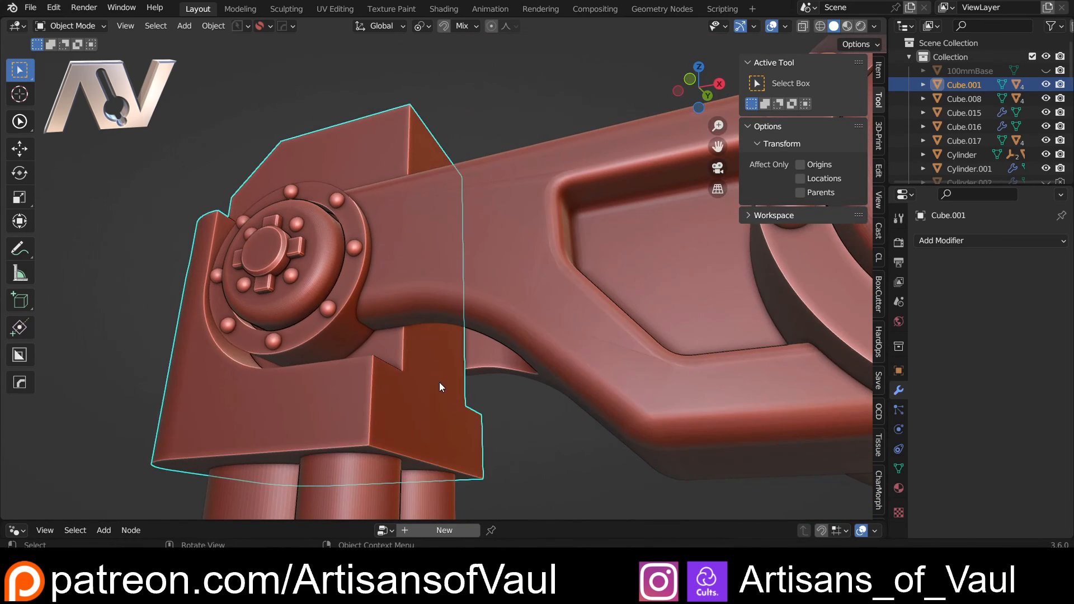
pyautogui.press('Tab')
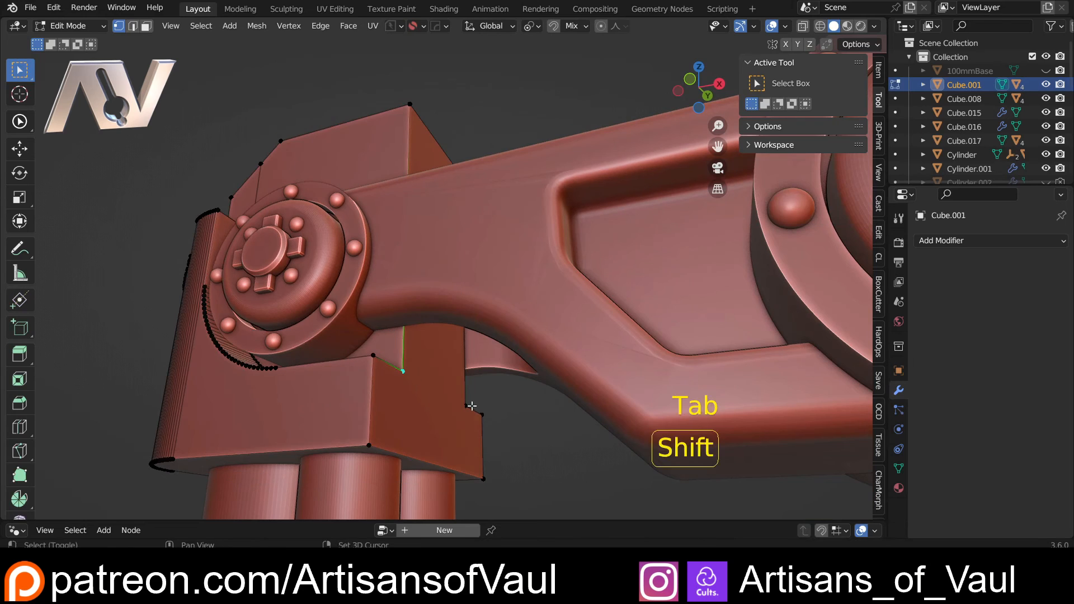
pyautogui.press('2')
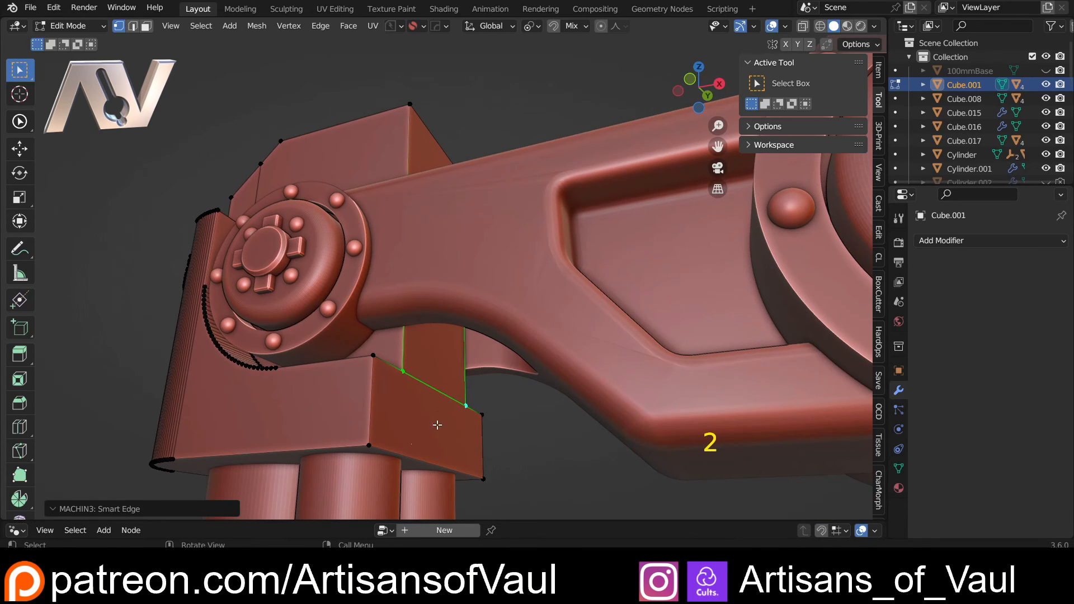
# Select the arm-side face above the joint block's lower ledge and sink it inward by about 0.52 with Punch It.
pyautogui.press('Tab')
pyautogui.click(542, 392)
pyautogui.click(416, 358)
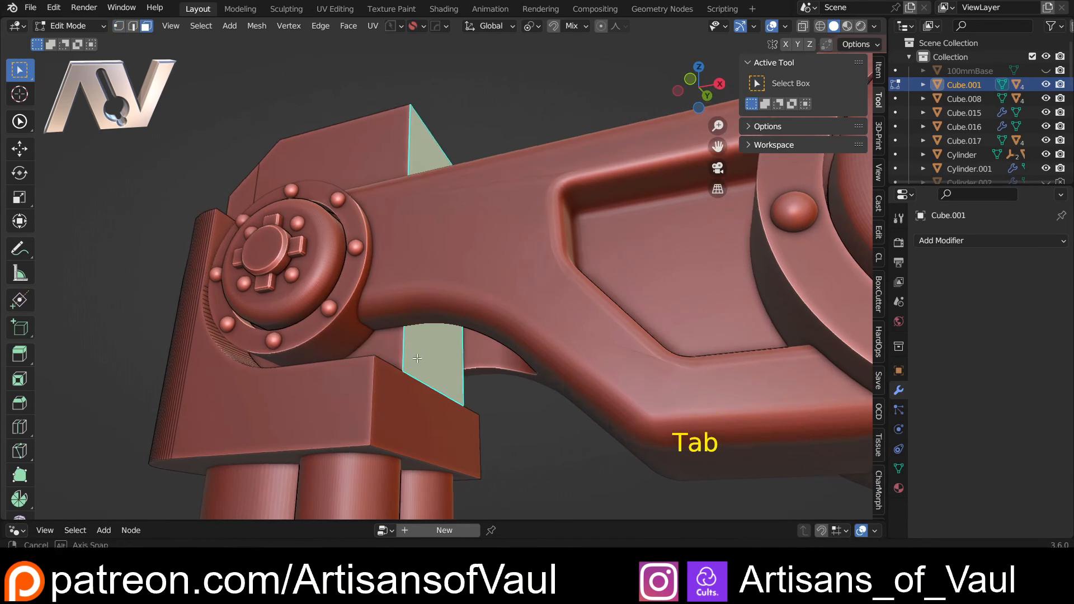
pyautogui.moveTo(416, 358); pyautogui.dragTo(431, 383, button='middle')
pyautogui.hotkey('alt', 'e')
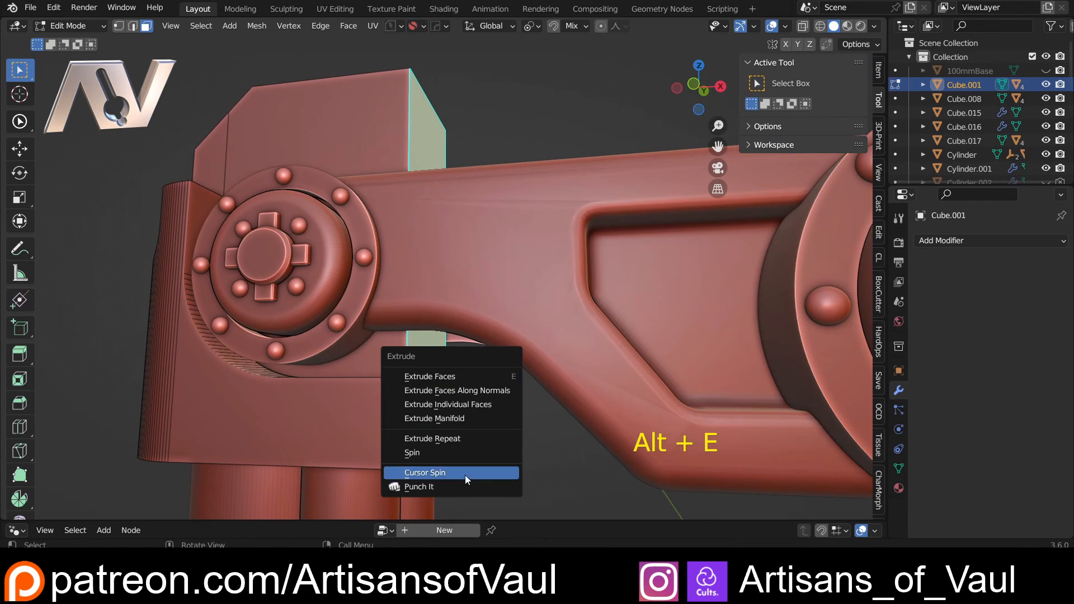
pyautogui.click(461, 485)
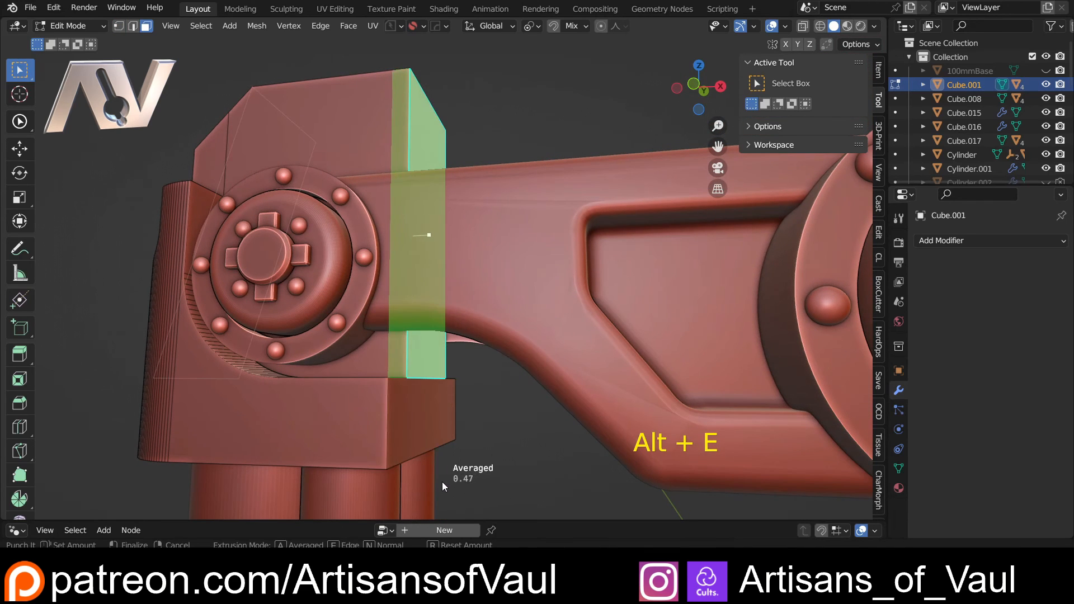
pyautogui.click(441, 482)
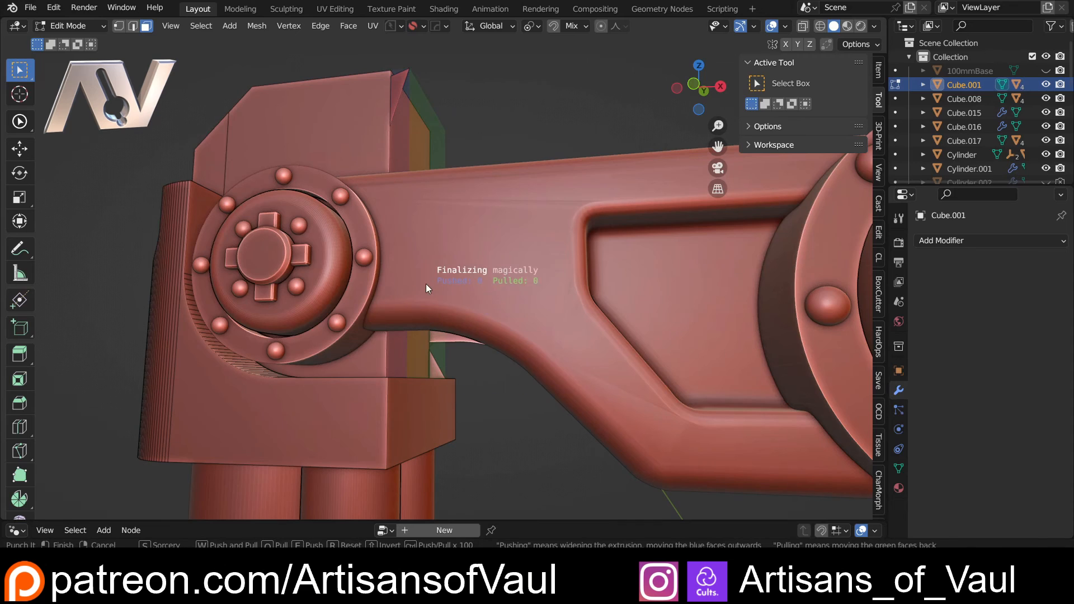
# Finalize the Punch It cut with push 2 and pull 2, and return to Object Mode.
pyautogui.keyDown('shift'); pyautogui.moveTo(425, 284); pyautogui.dragTo(398, 346, button='middle'); pyautogui.keyUp('shift')
pyautogui.moveTo(422, 303); pyautogui.dragTo(395, 391, button='middle')
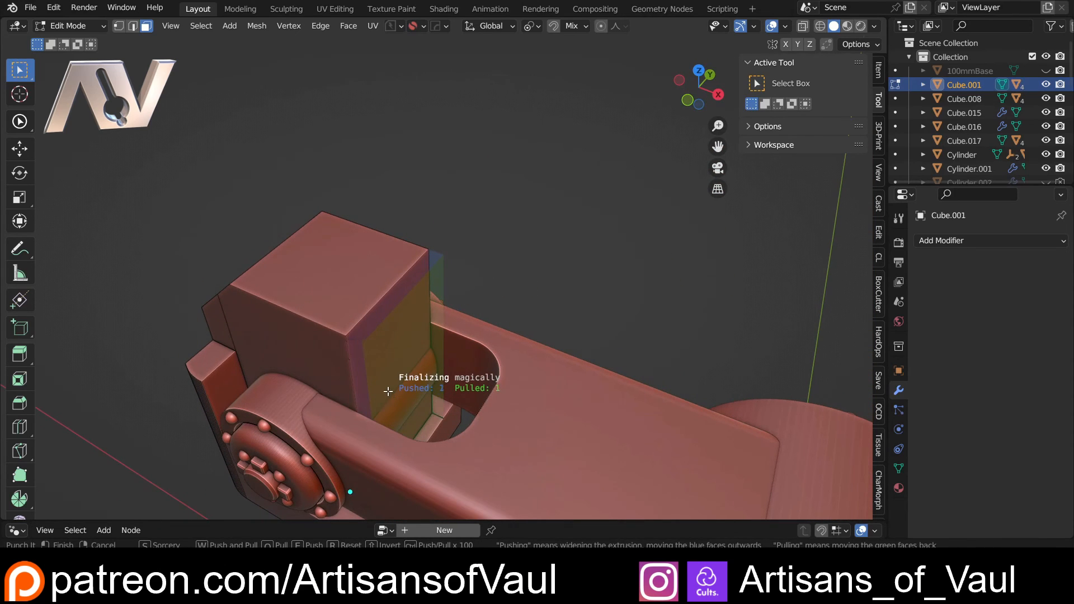
pyautogui.click(388, 391)
pyautogui.moveTo(387, 391); pyautogui.dragTo(455, 223, button='middle')
pyautogui.scroll(5, 379, 343)
pyautogui.keyDown('shift'); pyautogui.moveTo(483, 459); pyautogui.dragTo(365, 440, button='middle'); pyautogui.keyUp('shift')
pyautogui.press('Tab')
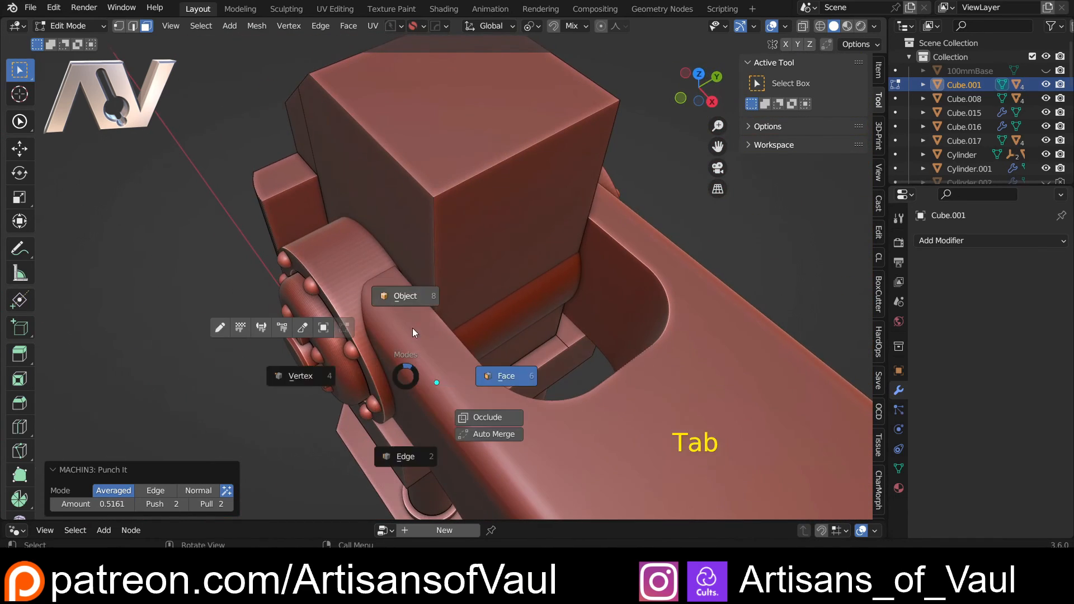
pyautogui.click(401, 311)
# Examine the punched upper joint block from above and from the front.
pyautogui.scroll(-3, 401, 310)
pyautogui.keyDown('shift'); pyautogui.moveTo(442, 362); pyautogui.dragTo(366, 395, button='middle'); pyautogui.keyUp('shift')
pyautogui.click(415, 343)
pyautogui.moveTo(415, 343); pyautogui.dragTo(454, 416, button='middle')
pyautogui.scroll(-4, 537, 453)
pyautogui.scroll(5, 453, 413)
pyautogui.keyDown('shift'); pyautogui.moveTo(337, 358); pyautogui.dragTo(737, 112, button='middle'); pyautogui.keyUp('shift')
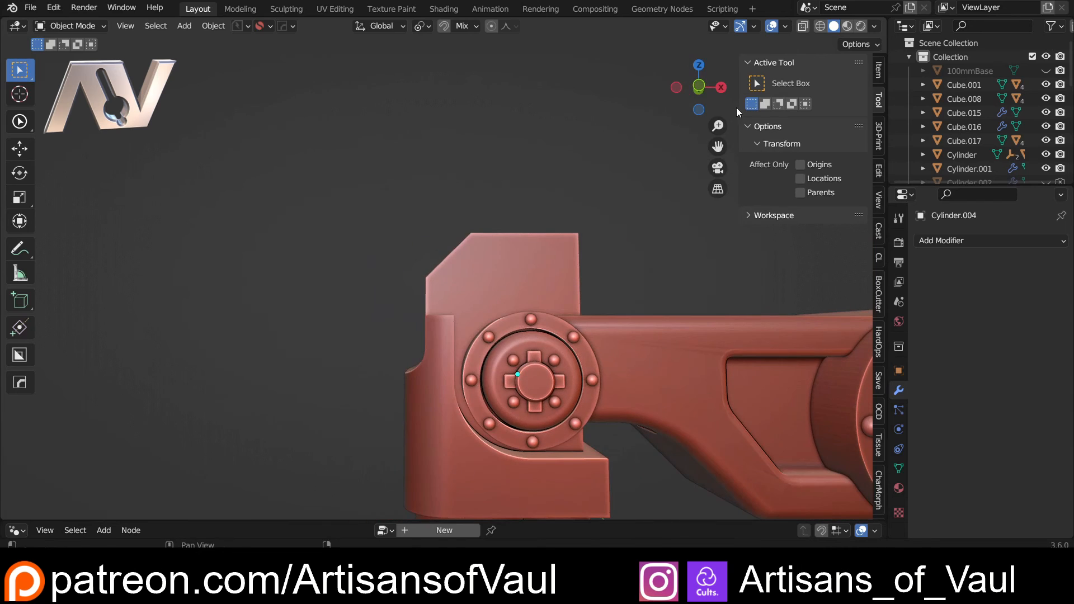
pyautogui.click(700, 88)
pyautogui.scroll(2, 421, 310)
# Connect the two corner vertices across the joint block's outer end face, level with the side ledges, using Smart Edge.
pyautogui.click(420, 310)
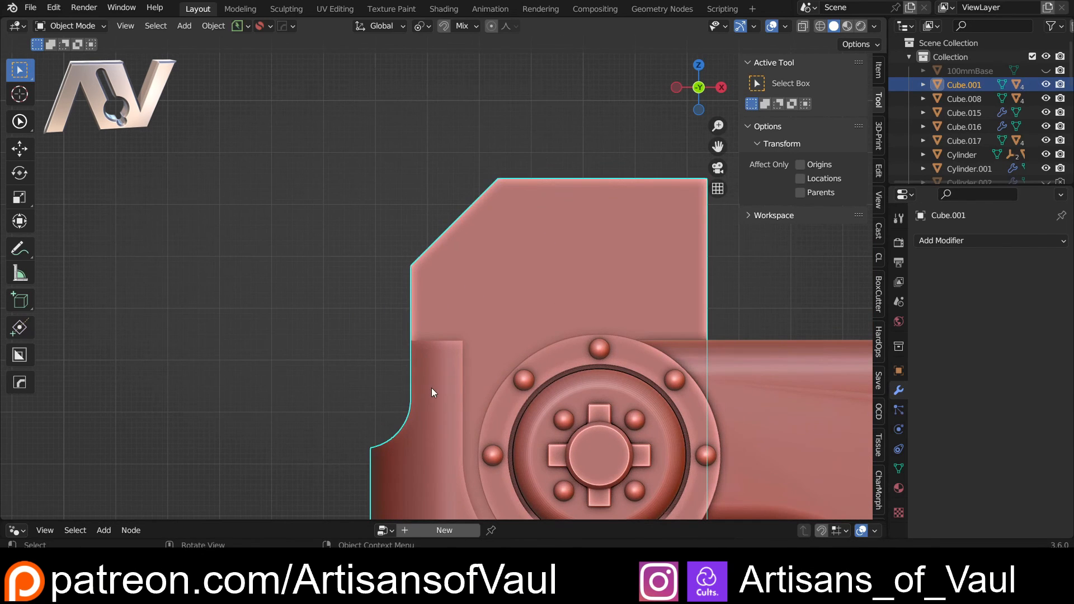
pyautogui.keyDown('shift'); pyautogui.moveTo(431, 388); pyautogui.dragTo(385, 287, button='middle'); pyautogui.keyUp('shift')
pyautogui.scroll(2, 397, 197)
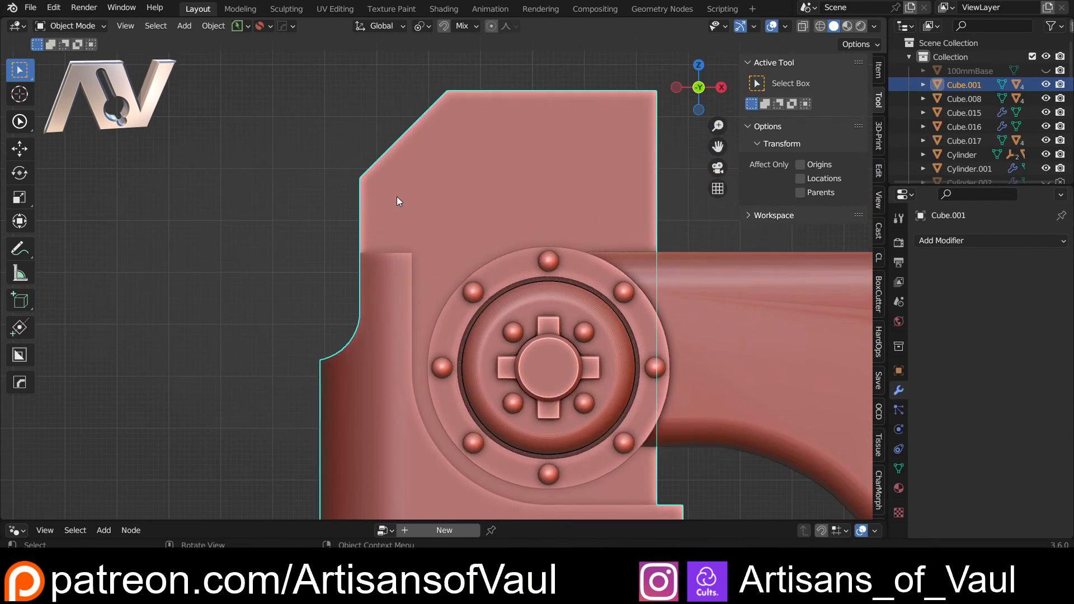
pyautogui.keyDown('shift'); pyautogui.moveTo(390, 183); pyautogui.dragTo(392, 276, button='middle'); pyautogui.keyUp('shift')
pyautogui.keyDown('shift'); pyautogui.moveTo(358, 340); pyautogui.dragTo(468, 329, button='middle'); pyautogui.keyUp('shift')
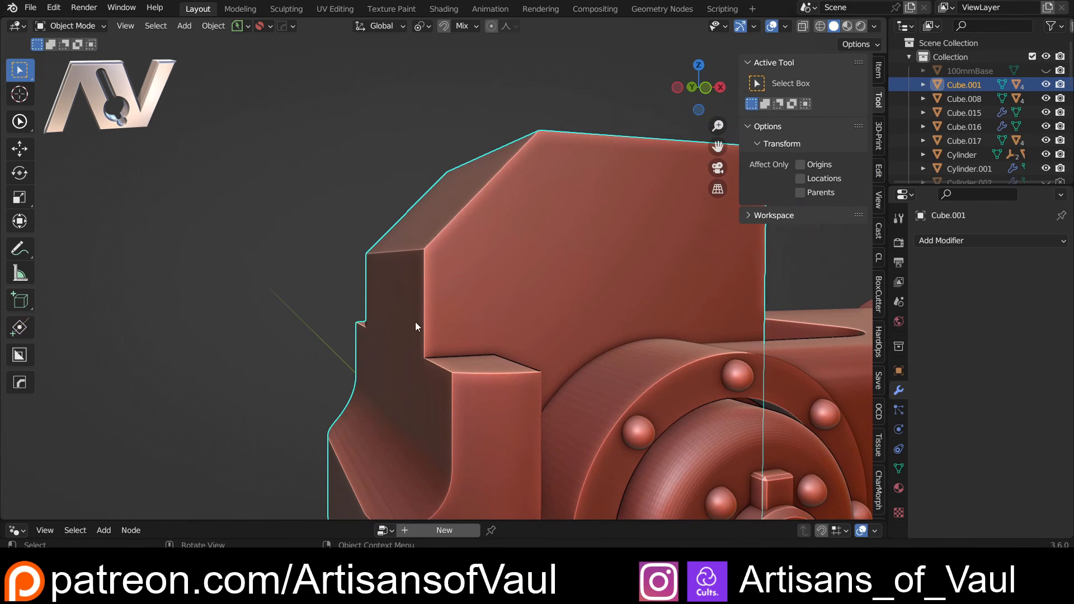
pyautogui.press('Tab')
pyautogui.moveTo(388, 343); pyautogui.dragTo(460, 353, button='middle')
pyautogui.press('Tab')
pyautogui.click(364, 353)
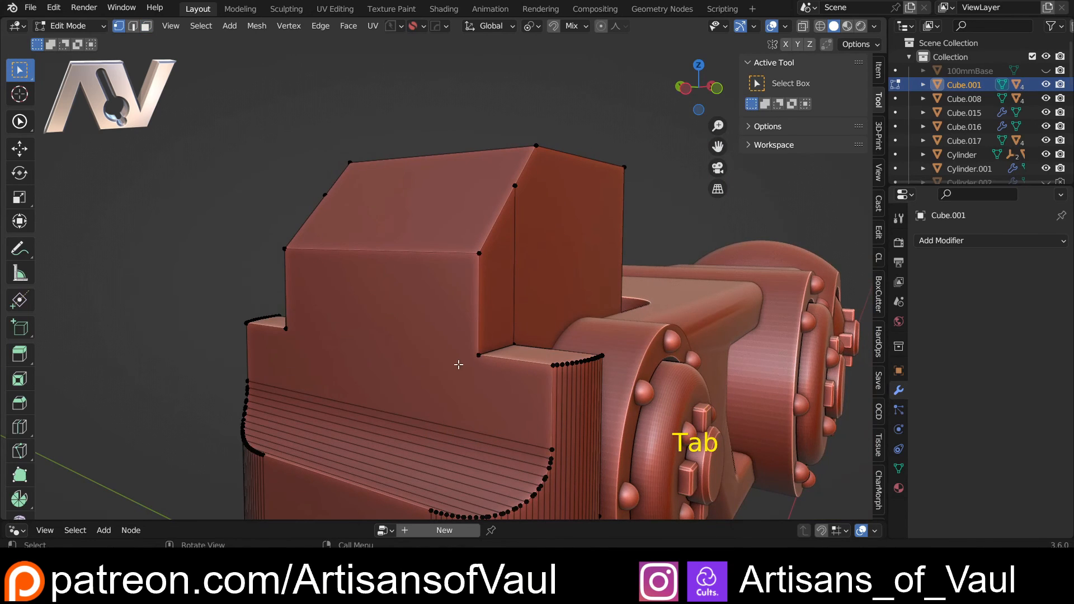
pyautogui.press('2')
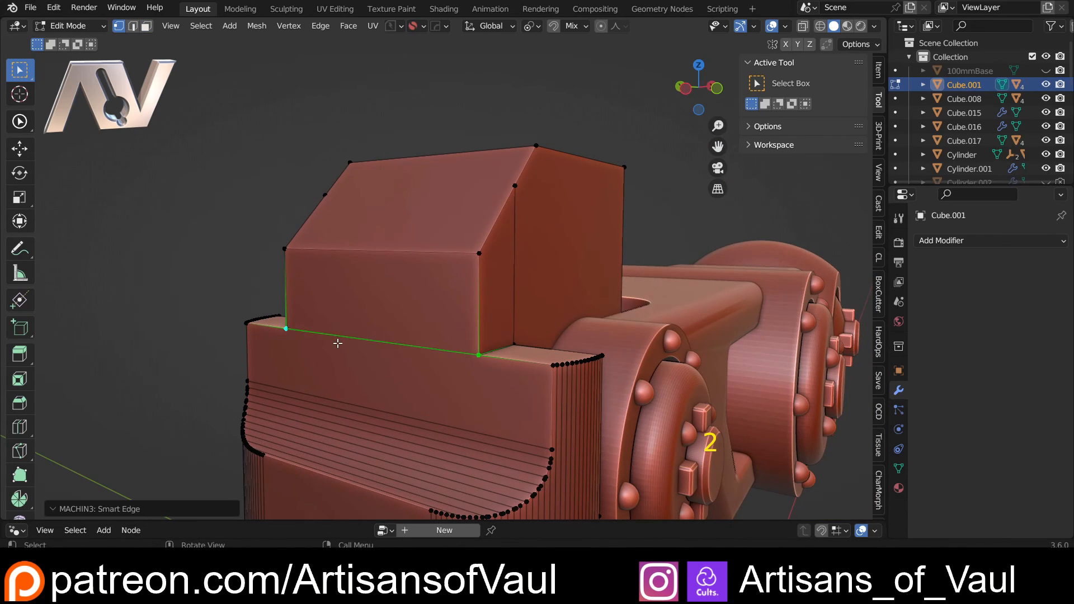
# Extract the rectangular end face between the new edge and the slope as a separate plate solidified into the block.
pyautogui.press('Tab')
pyautogui.click(584, 335)
pyautogui.click(408, 312)
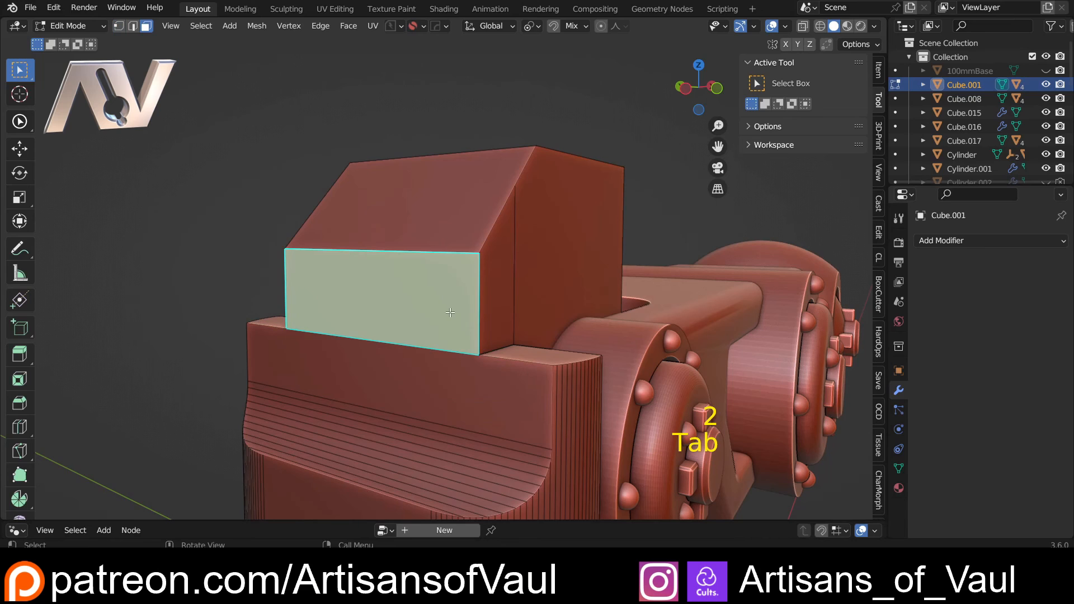
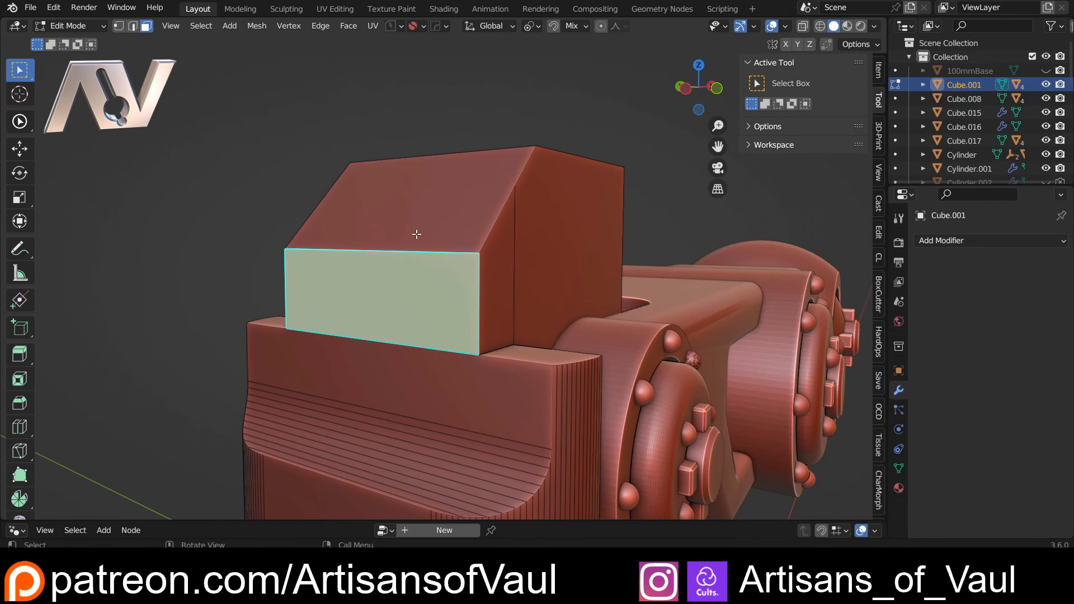
pyautogui.press('q')
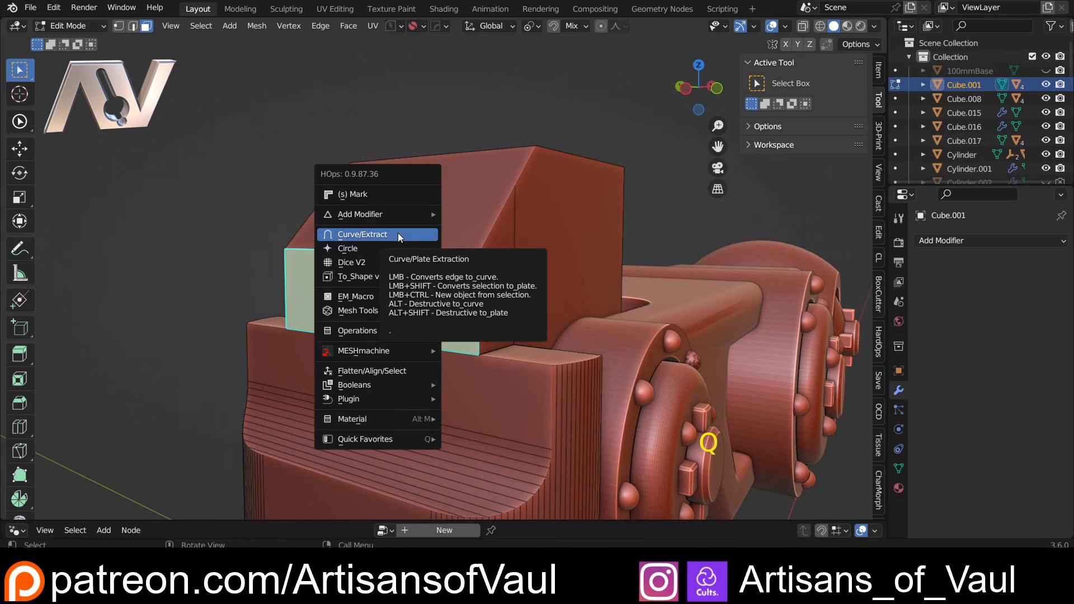
pyautogui.keyDown('shift'); pyautogui.click(398, 233); pyautogui.keyUp('shift')
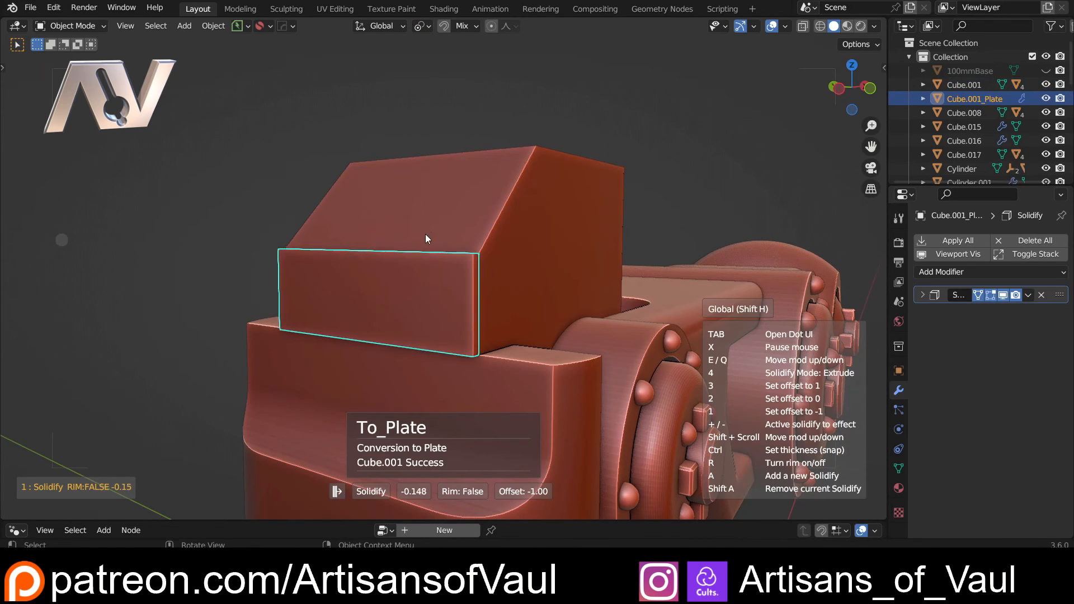
pyautogui.click(336, 249)
# Raise the plate's upper vertices so it extends well above the start of the block's slope.
pyautogui.press('Tab')
pyautogui.moveTo(339, 262); pyautogui.dragTo(307, 228, button='middle')
pyautogui.hotkey('shift', 'z')
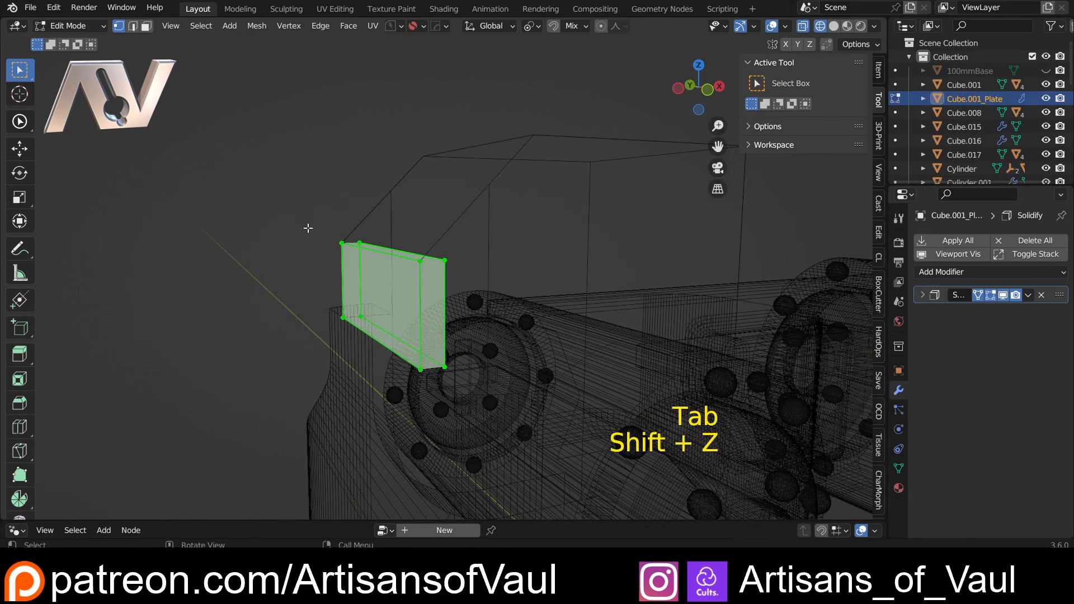
pyautogui.moveTo(297, 220); pyautogui.dragTo(471, 283)
pyautogui.hotkey('shift', 'z')
pyautogui.press('g')
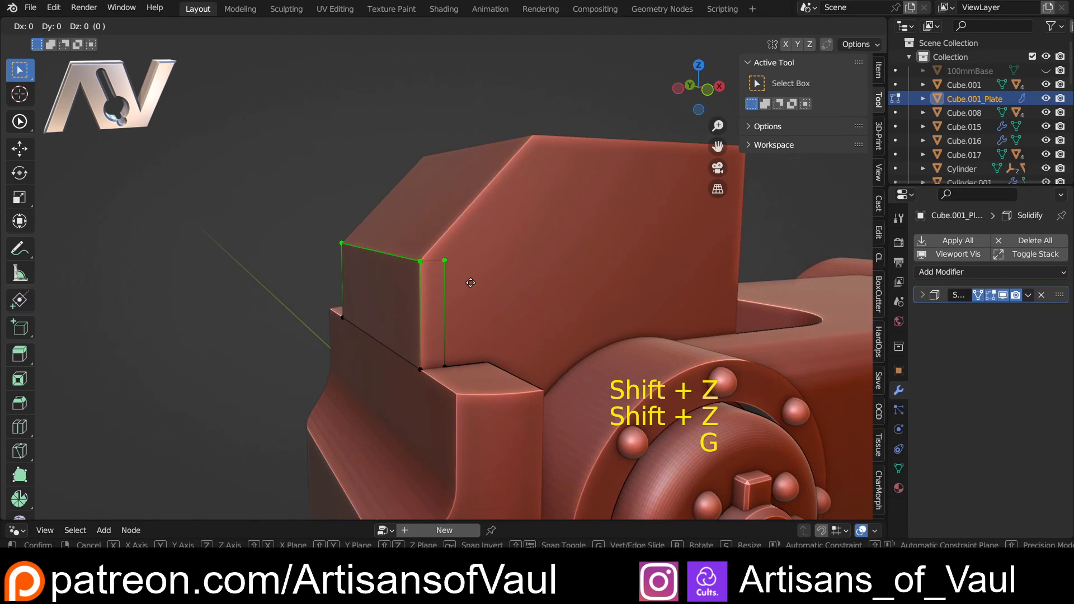
pyautogui.click(456, 182)
# Cut the plate out of the joint block with a Boolean difference and select the cutter plate.
pyautogui.press('Tab')
pyautogui.keyDown('shift'); pyautogui.click(488, 272); pyautogui.keyUp('shift')
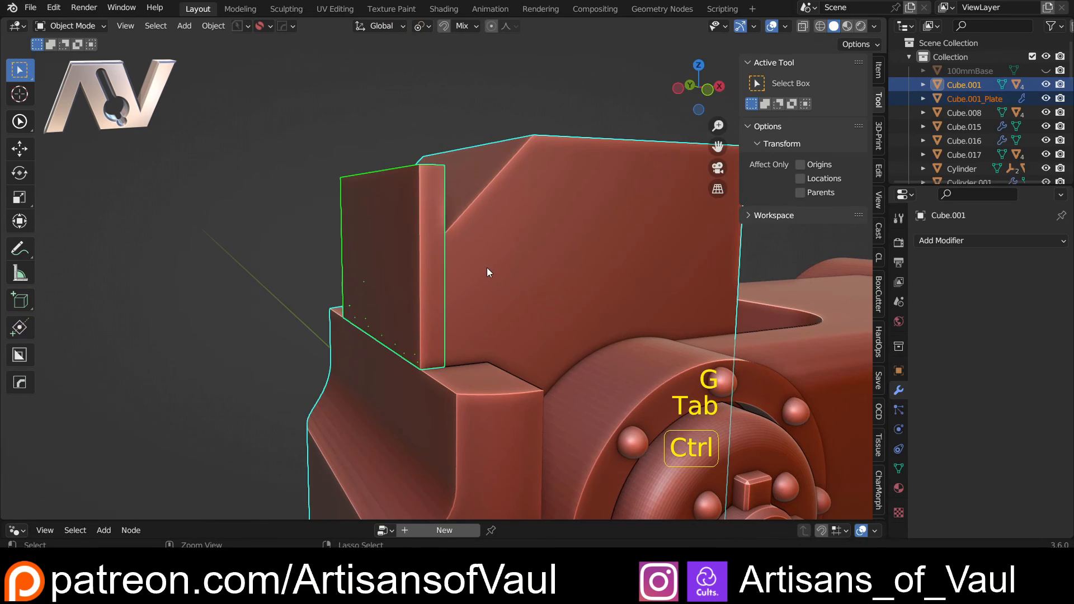
pyautogui.press('ctrl+KP_Subtract')
pyautogui.click(423, 244)
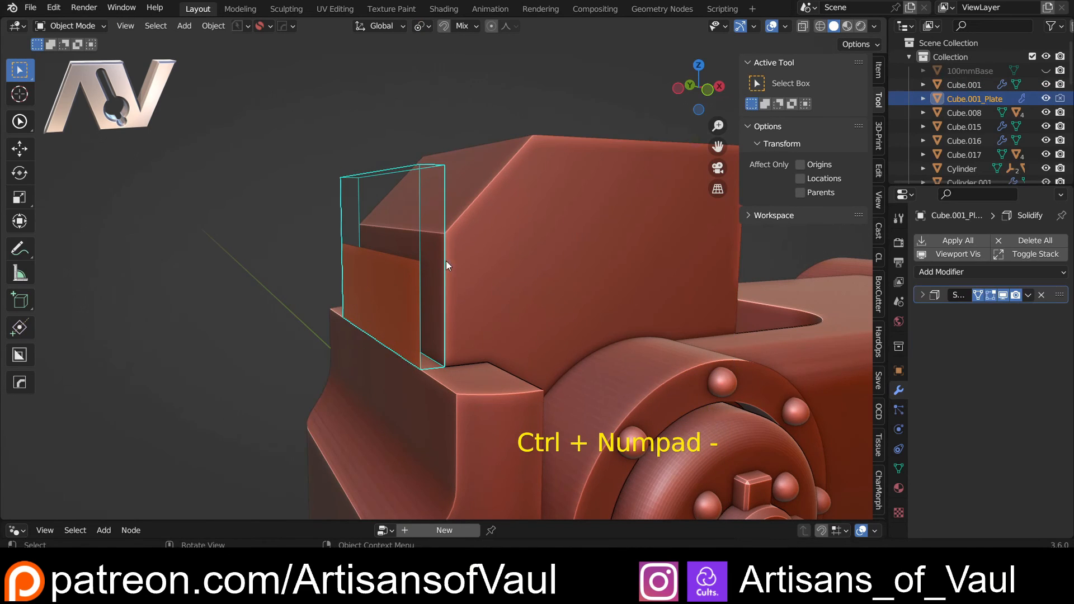
# Scale the cutter plate slightly along the X axis so it cuts the block cleanly, and hide it.
pyautogui.press('s')
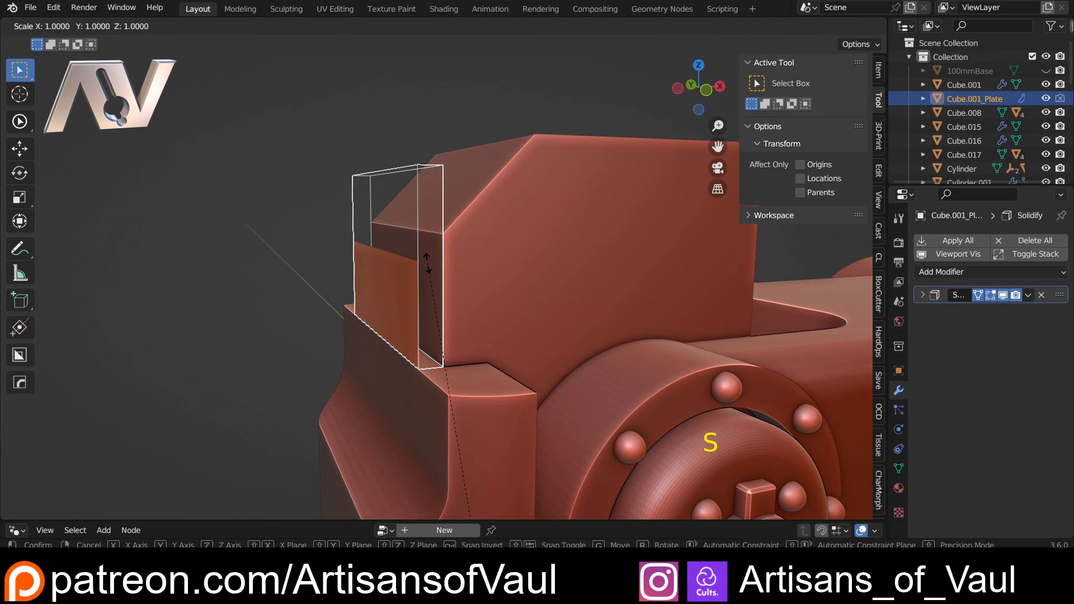
pyautogui.press('y')
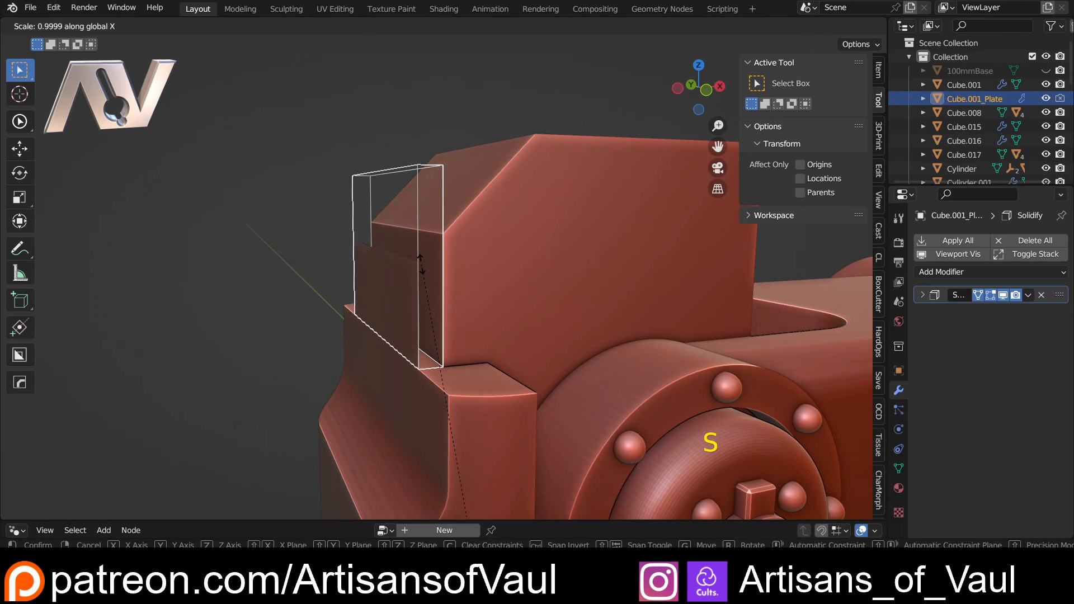
pyautogui.click(412, 259)
pyautogui.press('Tab')
pyautogui.press('Tab')
pyautogui.press('h')
pyautogui.scroll(-5, 452, 280)
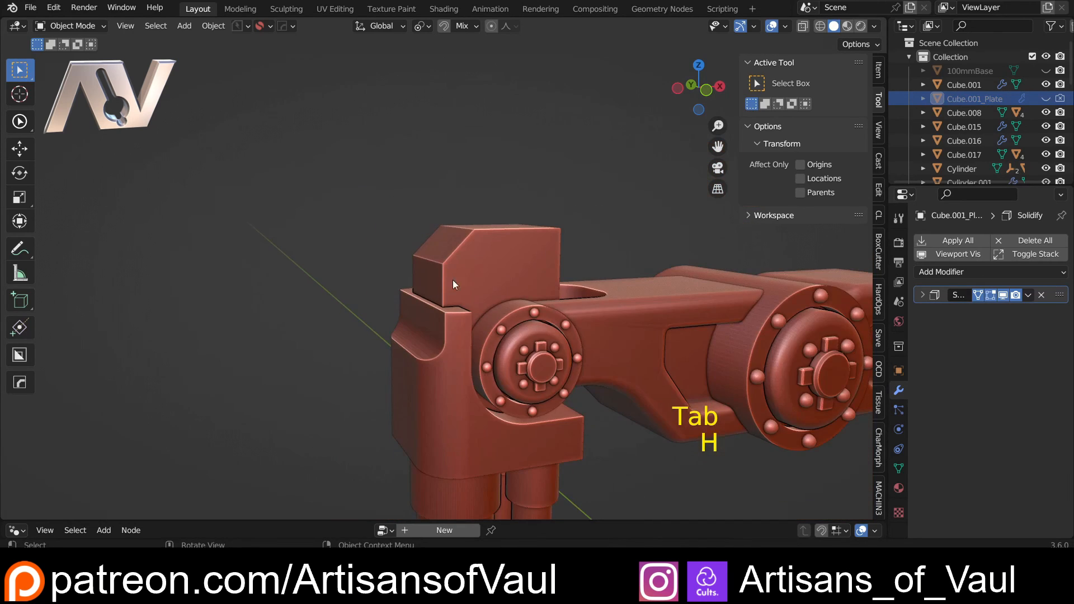
pyautogui.moveTo(452, 279); pyautogui.dragTo(412, 193, button='middle')
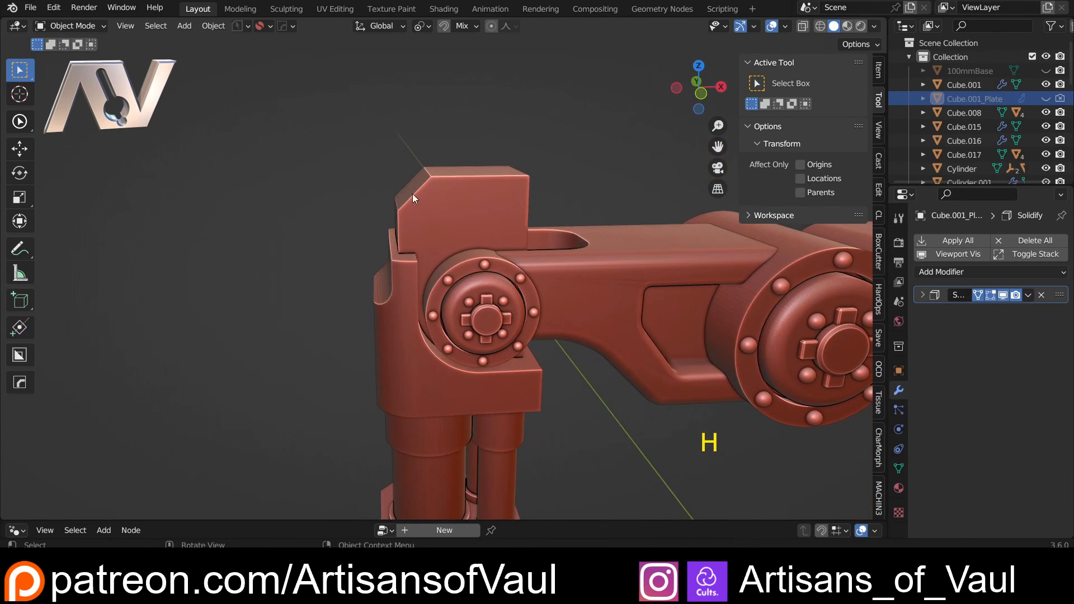
pyautogui.moveTo(511, 280); pyautogui.dragTo(669, 135, button='middle')
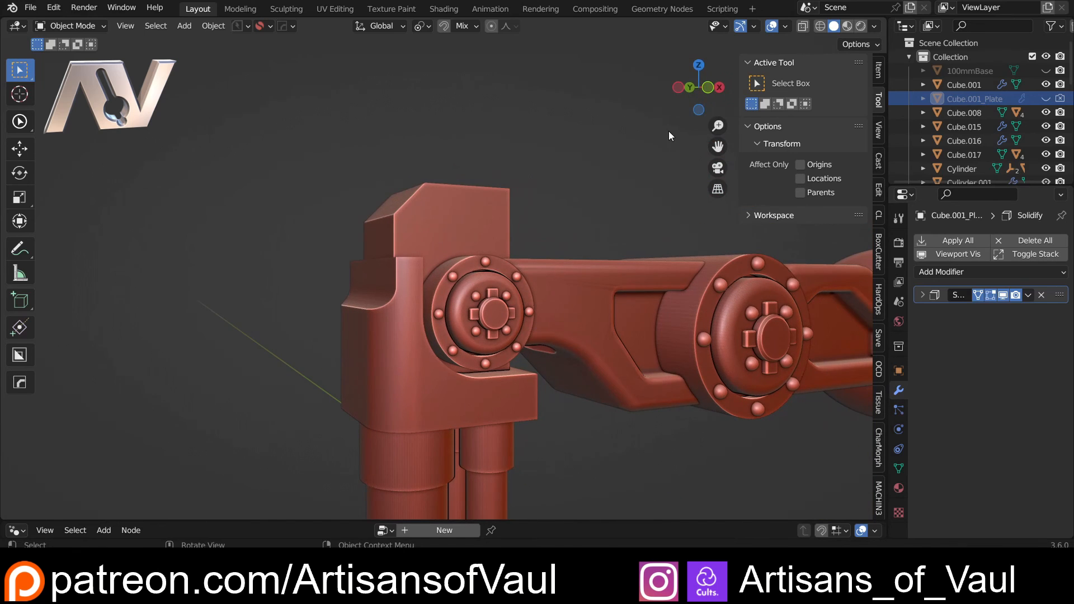
# Lower the top vertices of the upper joint block along Z to shorten it, and return to Object Mode.
pyautogui.click(709, 87)
pyautogui.keyDown('shift'); pyautogui.moveTo(517, 373); pyautogui.dragTo(417, 311, button='middle'); pyautogui.keyUp('shift')
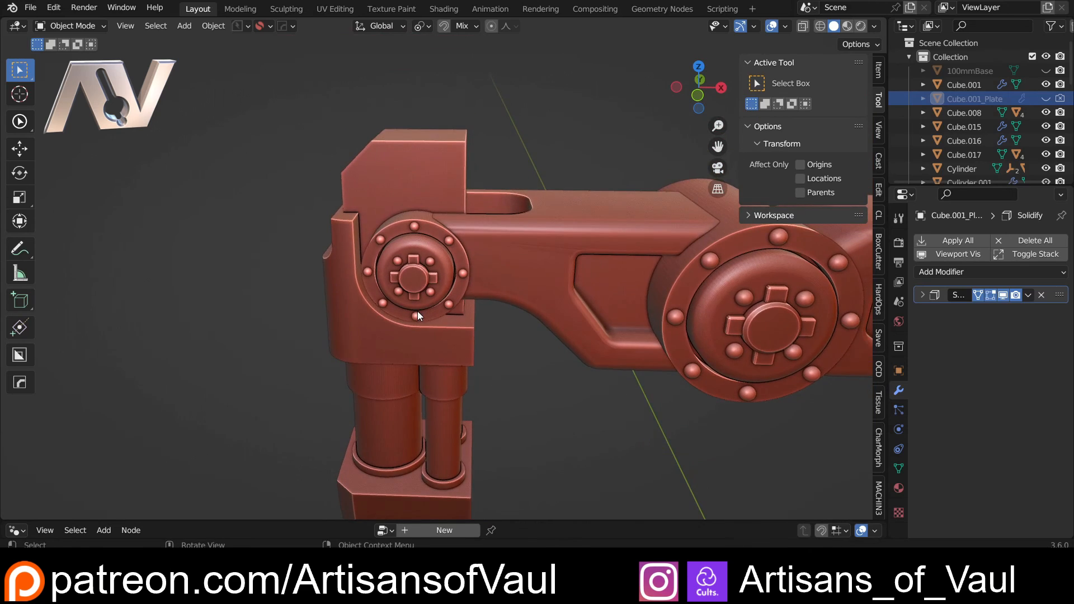
pyautogui.click(435, 186)
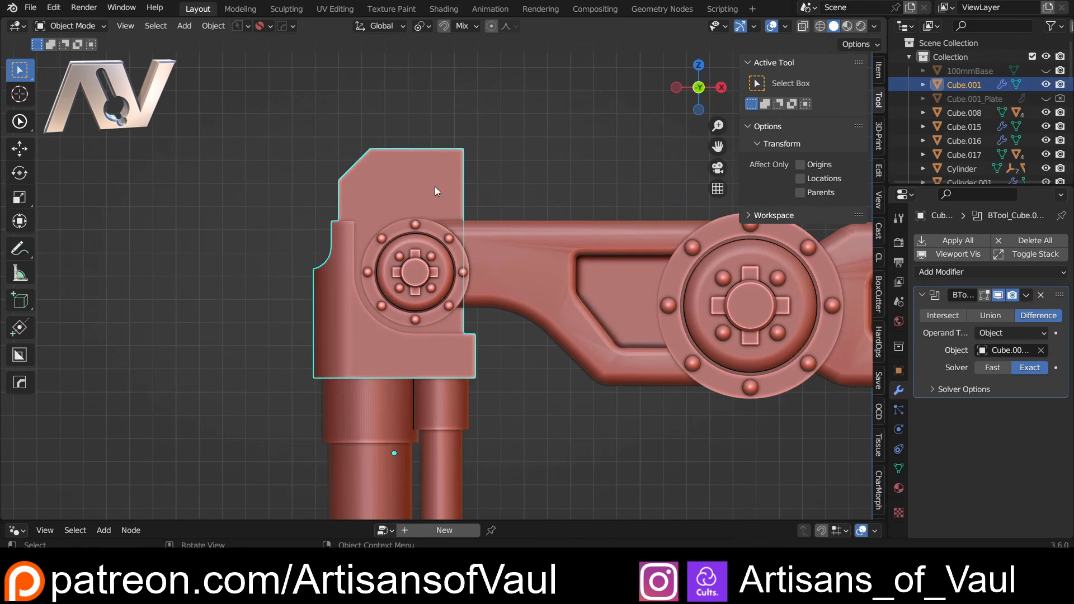
pyautogui.press('Tab')
pyautogui.click(304, 197)
pyautogui.hotkey('shift', 'z')
pyautogui.moveTo(268, 122); pyautogui.dragTo(505, 197)
pyautogui.hotkey('shift', 'z')
pyautogui.press('g')
pyautogui.press('z')
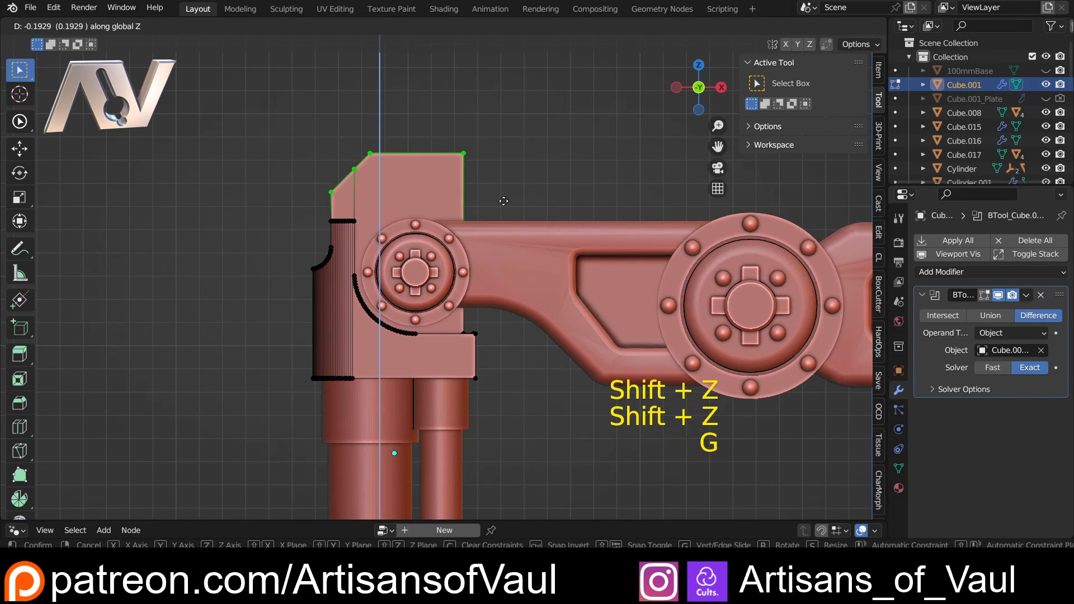
pyautogui.click(500, 213)
pyautogui.press('Tab')
pyautogui.click(496, 134)
pyautogui.click(496, 134)
# Knife a straight horizontal cut through the joint block's base, between its arm-side ledge and the cylinders, from the front view.
pyautogui.scroll(-5, 490, 153)
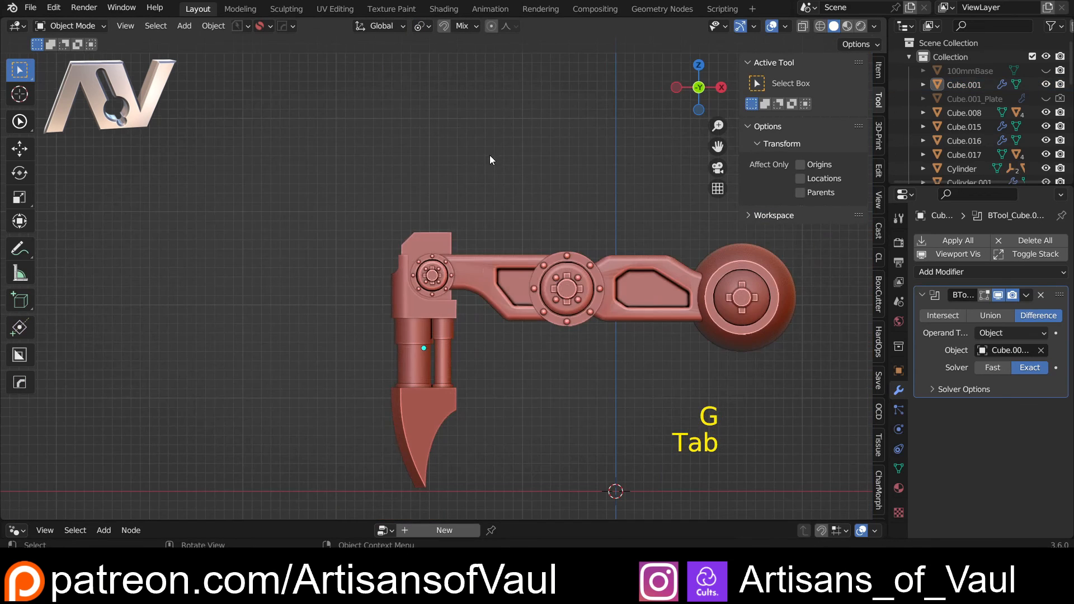
pyautogui.scroll(4, 503, 373)
pyautogui.moveTo(503, 374); pyautogui.dragTo(428, 260, button='middle')
pyautogui.press('Tab')
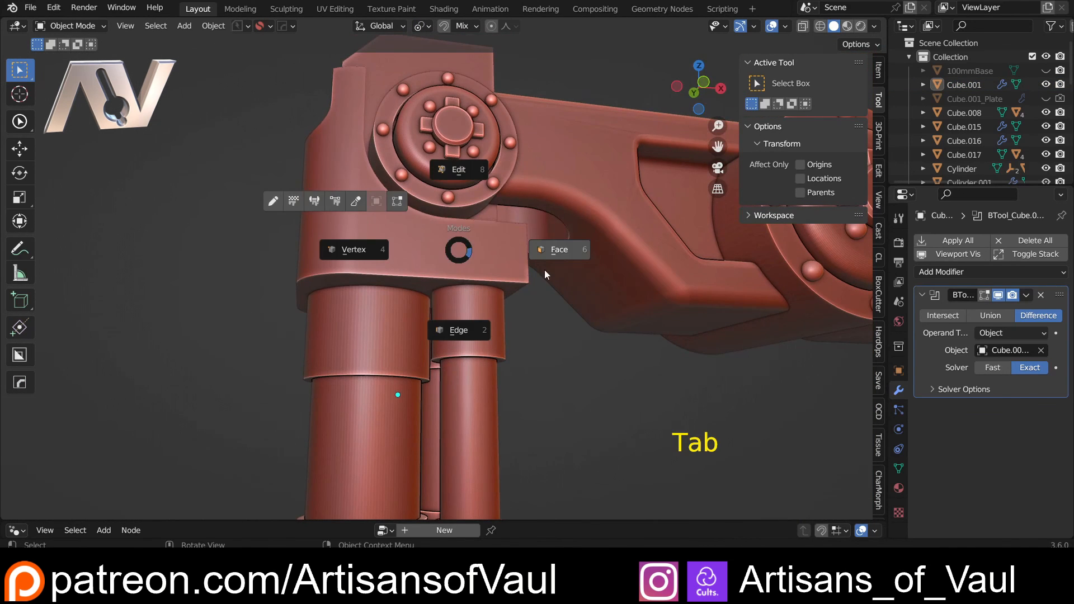
pyautogui.click(452, 339)
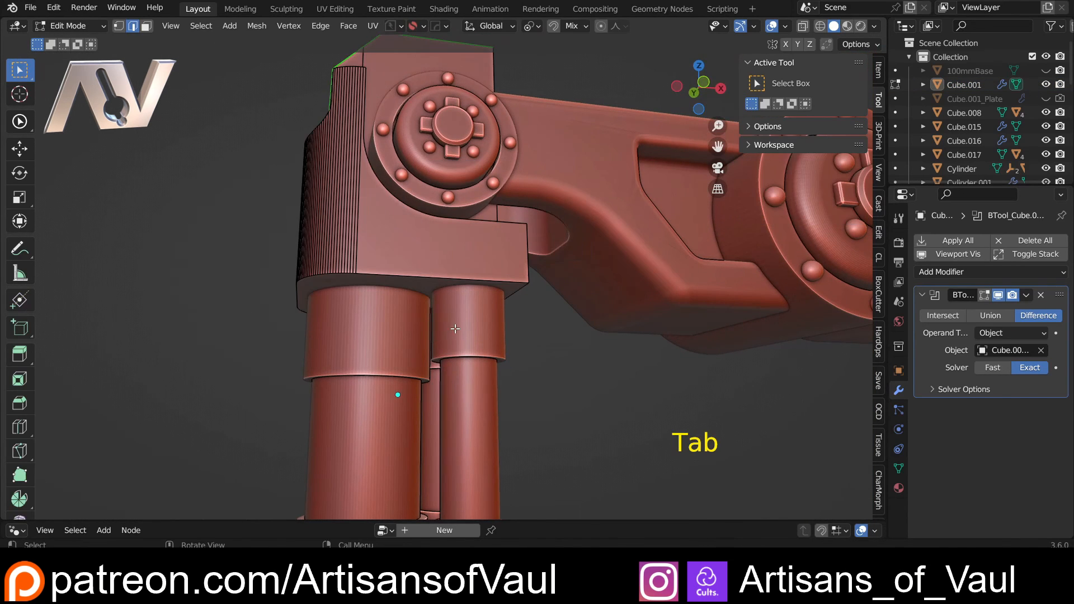
pyautogui.click(708, 85)
pyautogui.press('k')
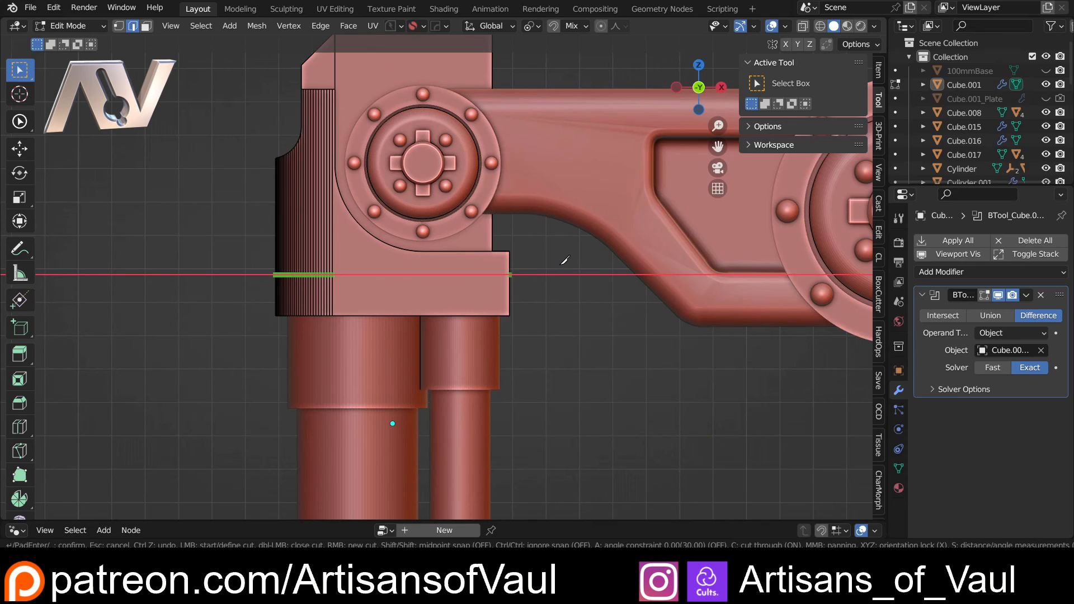
pyautogui.press('Return')
# Select the vertices of the new cut line around the joint block's base and lower them about 0.296 along Z.
pyautogui.press('Tab')
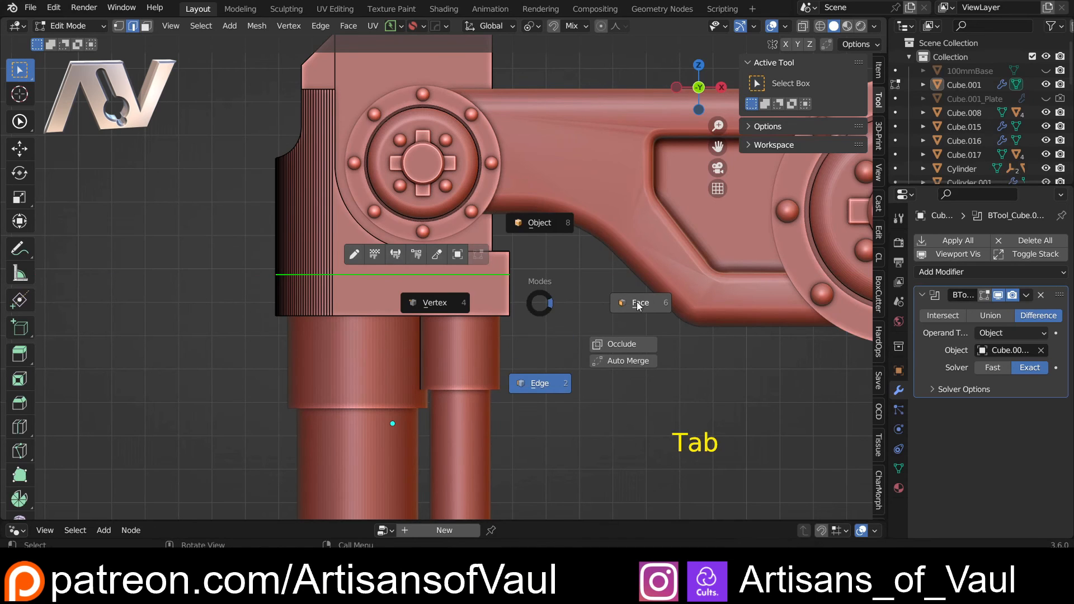
pyautogui.click(626, 307)
pyautogui.keyDown('alt'); pyautogui.click(331, 292); pyautogui.keyUp('alt')
pyautogui.scroll(1, 449, 313)
pyautogui.press('Tab')
pyautogui.click(378, 292)
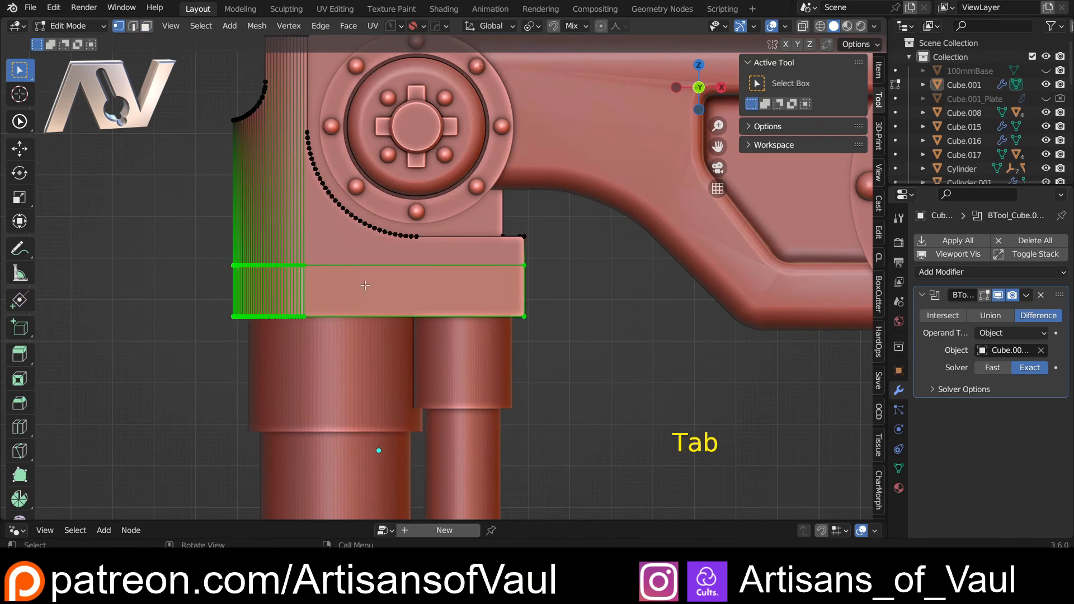
pyautogui.hotkey('shift', 'z')
pyautogui.moveTo(196, 256); pyautogui.dragTo(557, 281)
pyautogui.hotkey('shift', 'z')
pyautogui.press('g')
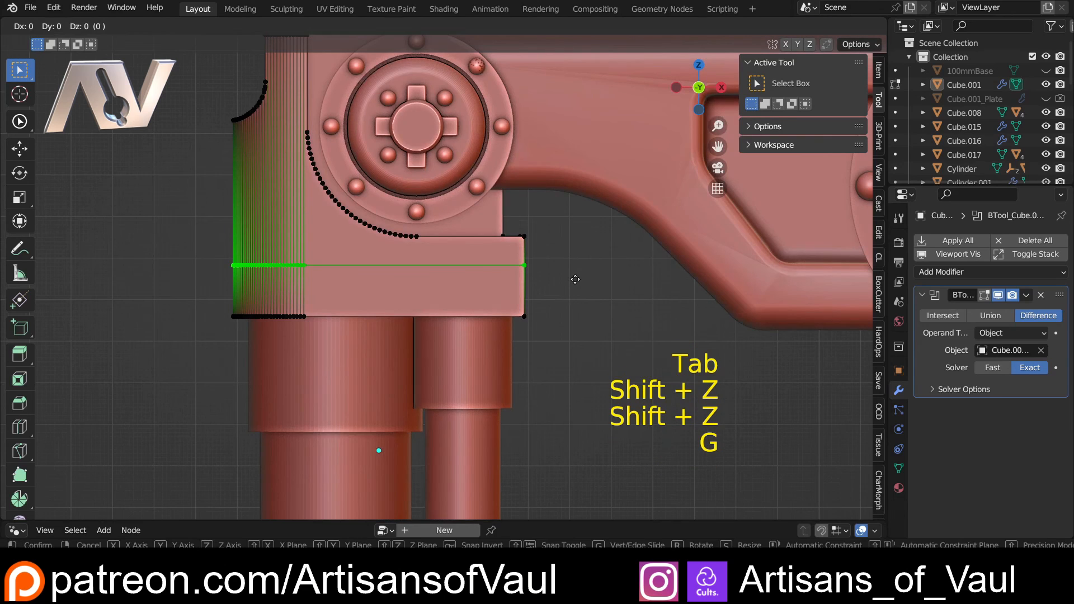
pyautogui.press('z')
pyautogui.click(566, 291)
# Raise the face band below the cut line outward as a flange with the HOps EM_Macro panel, and return to Object Mode.
pyautogui.press('Tab')
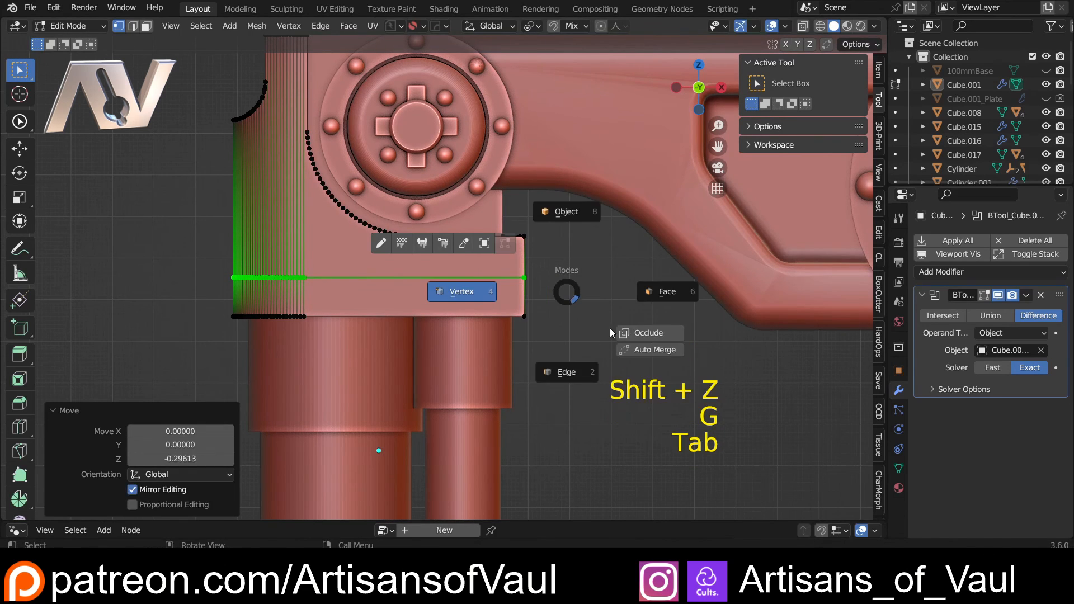
pyautogui.click(627, 323)
pyautogui.keyDown('alt'); pyautogui.click(493, 302); pyautogui.keyUp('alt')
pyautogui.press('q')
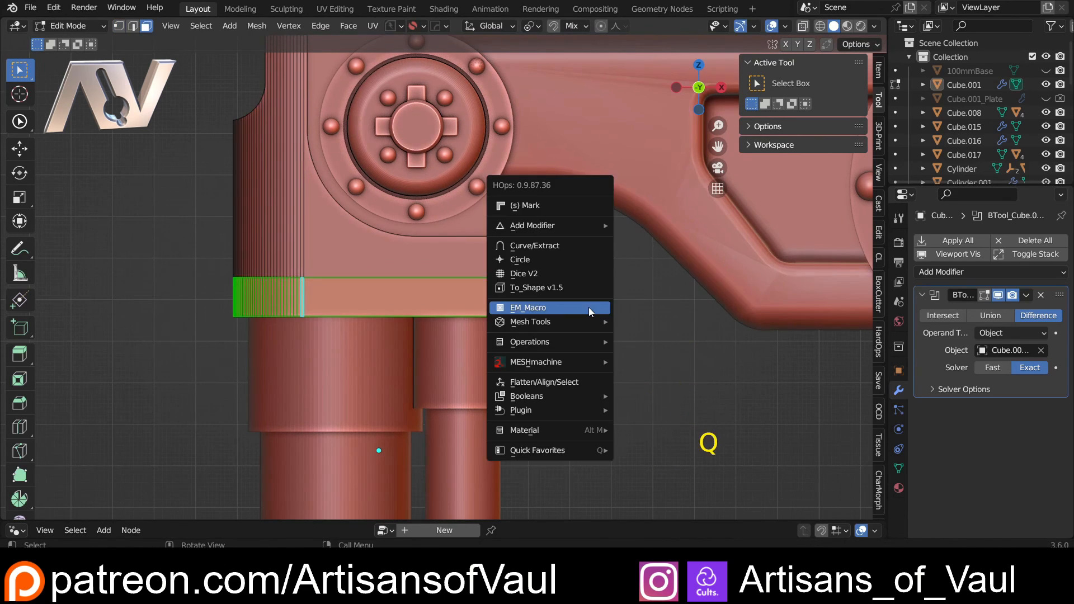
pyautogui.click(588, 307)
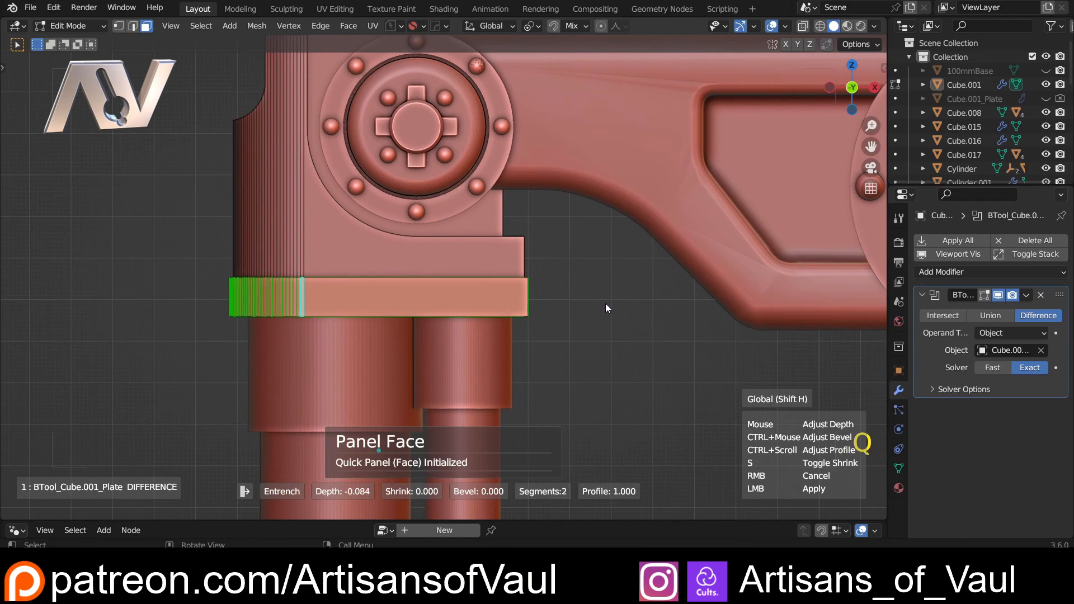
pyautogui.click(620, 301)
pyautogui.press('Tab')
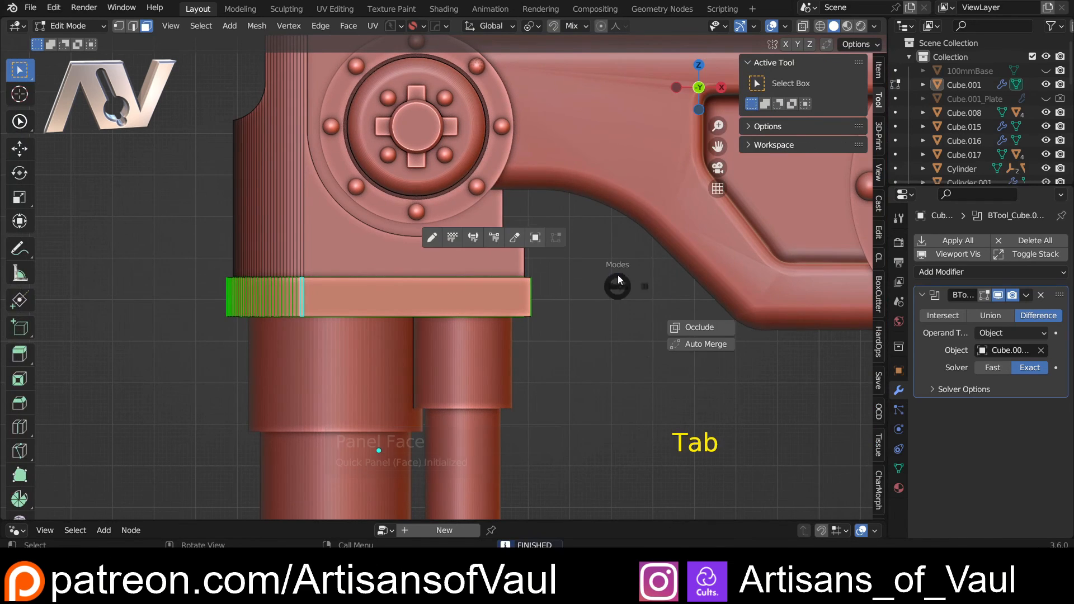
# Knife a straight horizontal cut along X through the upper sleeves of both cylinders, just below the flange, from the front view.
pyautogui.scroll(-3, 595, 324)
pyautogui.moveTo(596, 324); pyautogui.dragTo(501, 251, button='middle')
pyautogui.keyDown('shift'); pyautogui.moveTo(479, 330); pyautogui.dragTo(511, 293, button='middle'); pyautogui.keyUp('shift')
pyautogui.scroll(2, 466, 361)
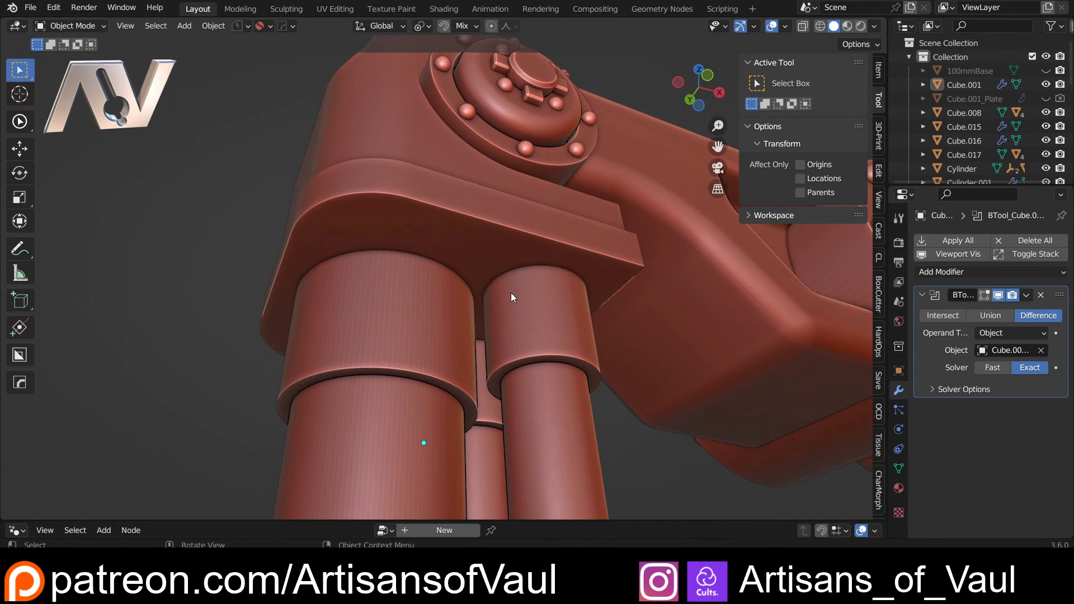
pyautogui.click(512, 293)
pyautogui.click(708, 76)
pyautogui.press('Tab')
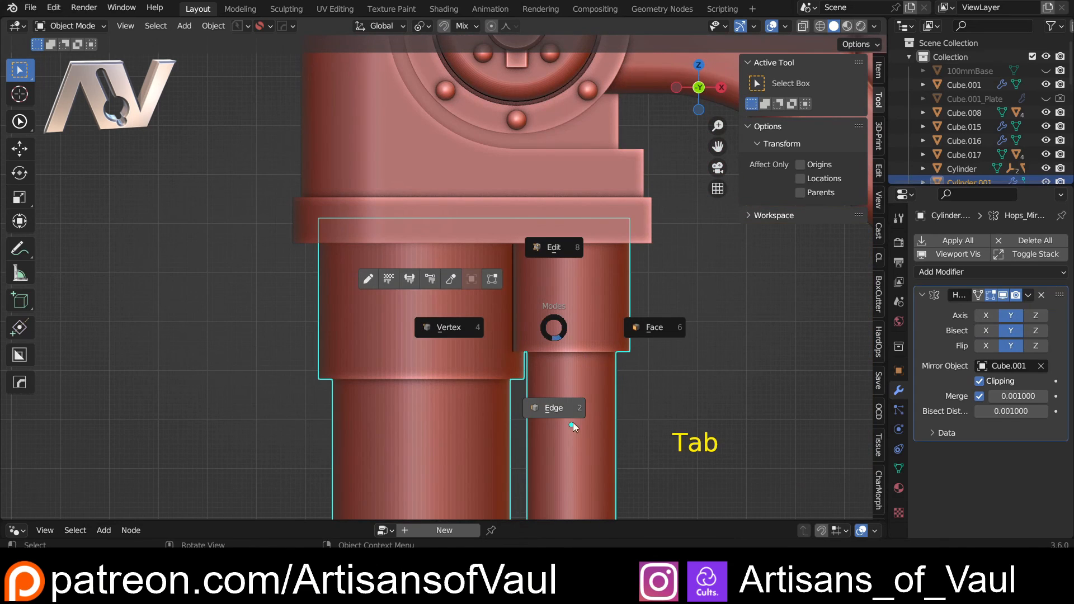
pyautogui.click(554, 407)
pyautogui.keyDown('shift'); pyautogui.moveTo(554, 407); pyautogui.dragTo(508, 411, button='middle'); pyautogui.keyUp('shift')
pyautogui.press('k')
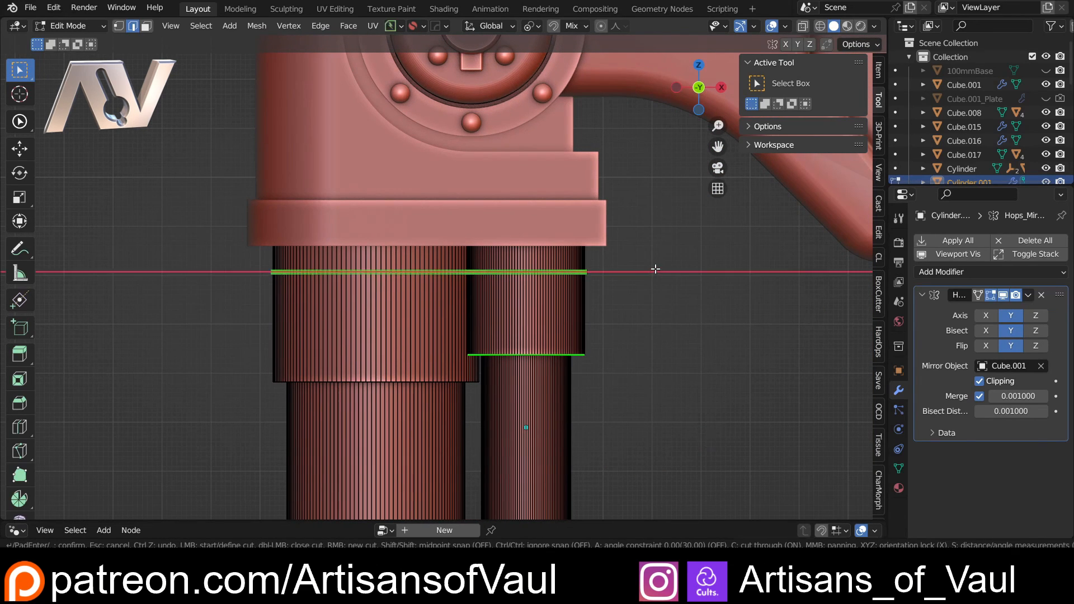
pyautogui.press('x')
pyautogui.press('Return')
# Raise the cylinder faces above the new cut into collars with the HOps EM_Macro panel at a depth of about -0.095, and return to Object Mode.
pyautogui.press('Tab')
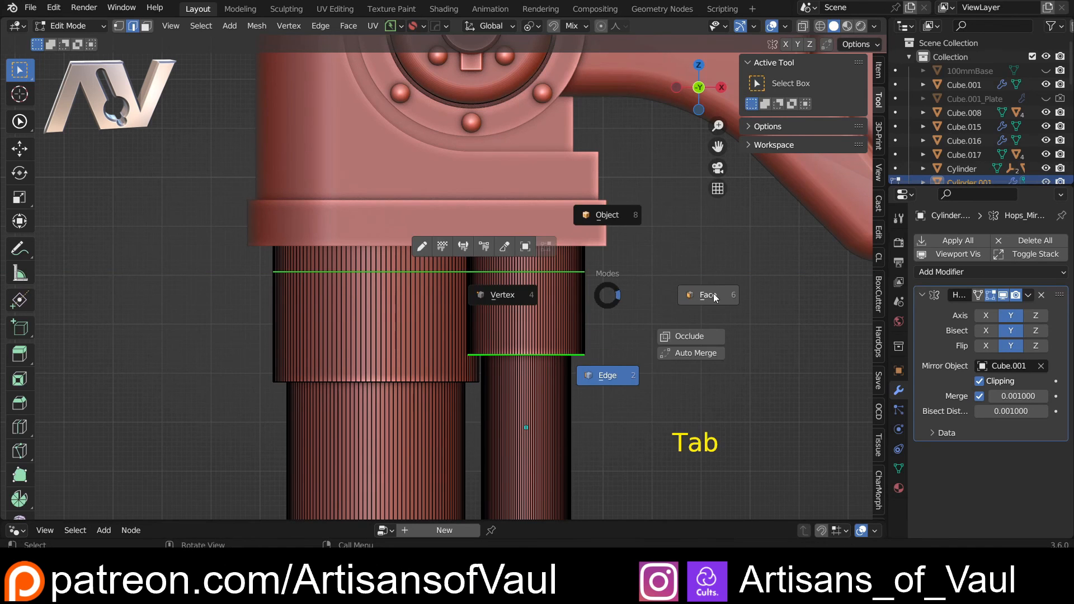
pyautogui.click(715, 296)
pyautogui.hotkey('shift', 'z')
pyautogui.moveTo(195, 238); pyautogui.dragTo(671, 264)
pyautogui.hotkey('shift', 'z')
pyautogui.moveTo(671, 264); pyautogui.dragTo(456, 269, button='middle')
pyautogui.press('q')
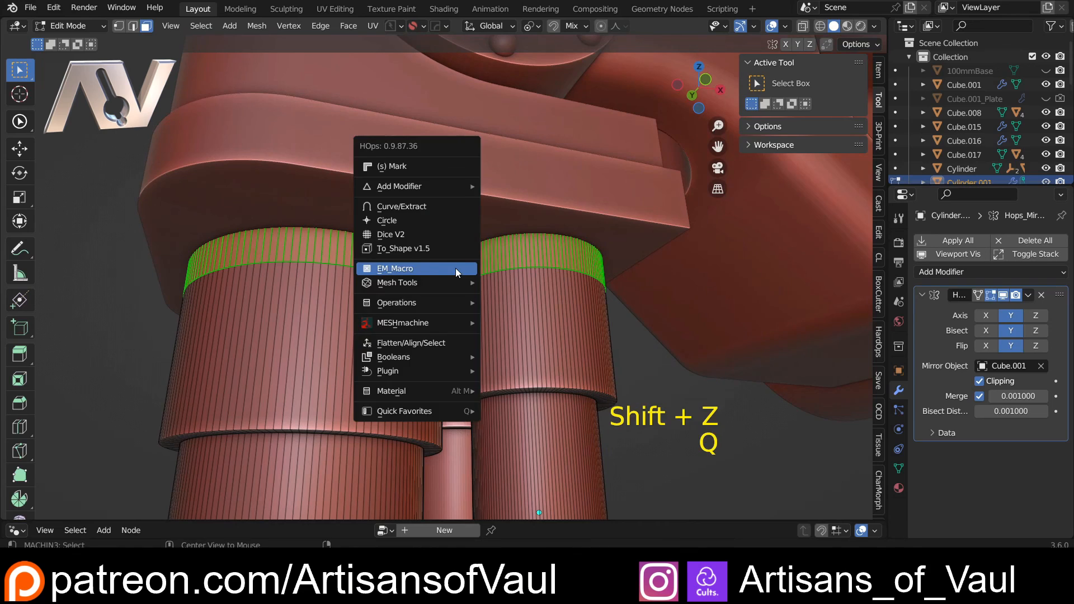
pyautogui.click(455, 268)
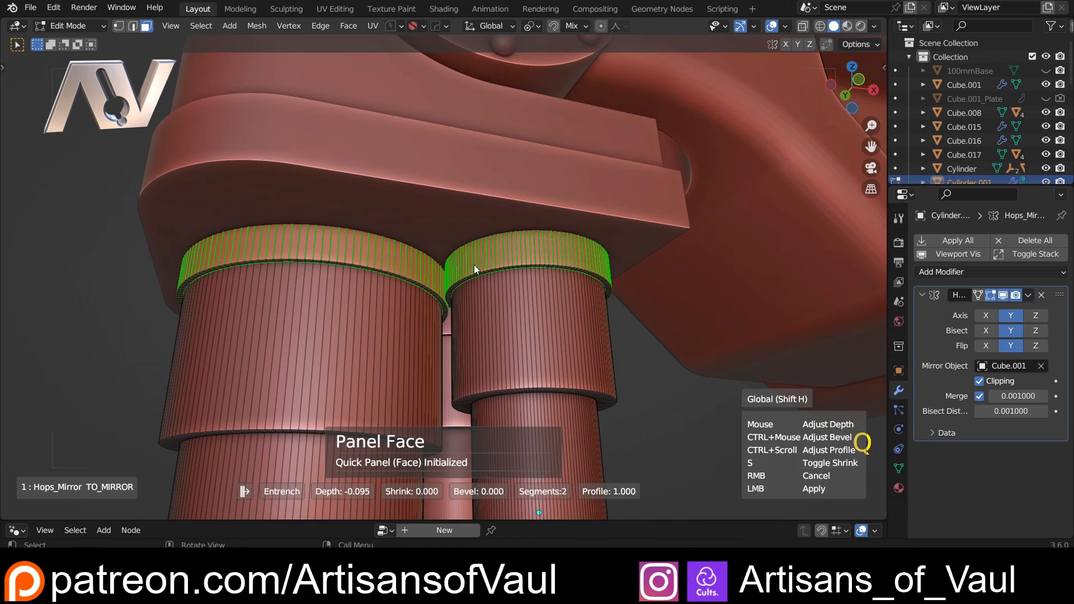
pyautogui.click(474, 265)
pyautogui.press('Tab')
pyautogui.click(475, 224)
# Examine the whole leg, select the upper joint block and check its top.
pyautogui.moveTo(475, 229); pyautogui.dragTo(388, 291, button='middle')
pyautogui.scroll(-6, 489, 269)
pyautogui.scroll(-3, 439, 303)
pyautogui.scroll(-3, 414, 340)
pyautogui.press('KP_1')
pyautogui.scroll(6, 392, 326)
pyautogui.click(390, 325)
pyautogui.click(389, 287)
pyautogui.scroll(2, 327, 275)
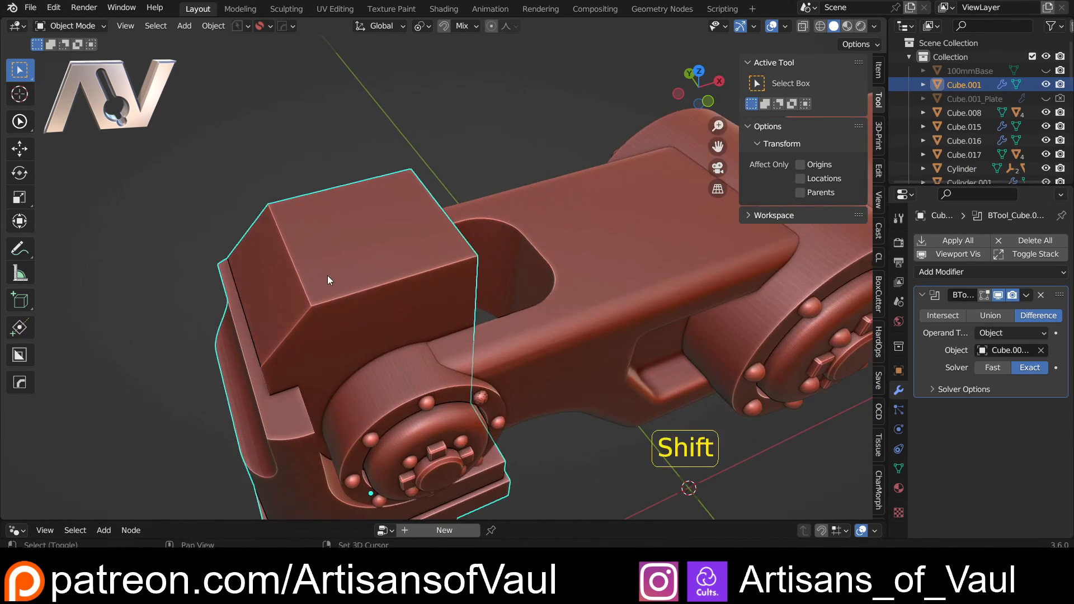
# Add a cube and place it on the flat top of the upper joint block in the front view.
pyautogui.keyDown('shift'); pyautogui.moveTo(327, 275); pyautogui.dragTo(533, 281, button='middle'); pyautogui.keyUp('shift')
pyautogui.click(708, 103)
pyautogui.scroll(2, 397, 254)
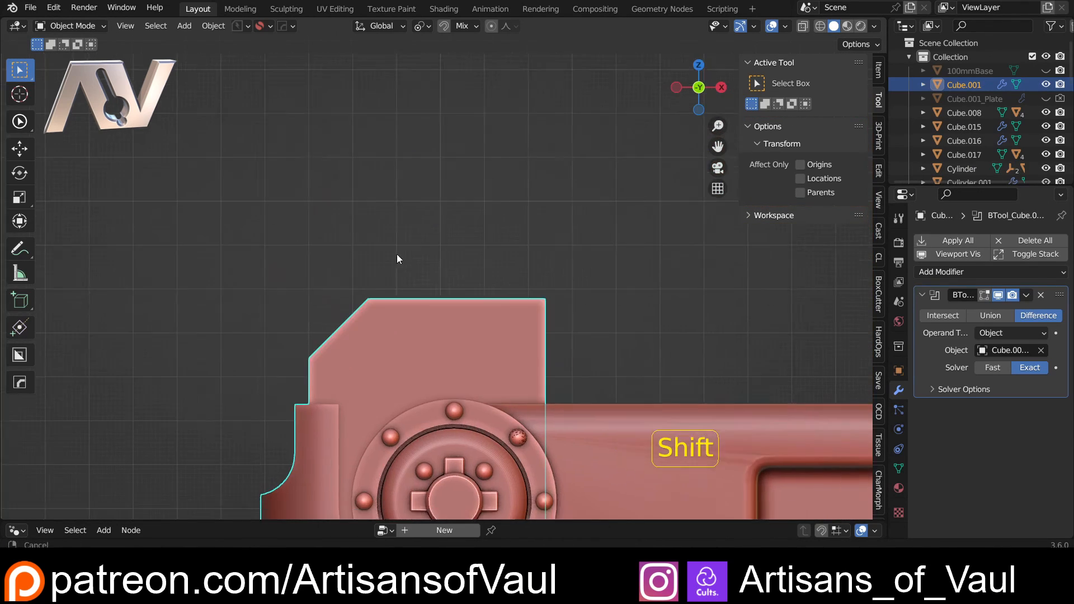
pyautogui.hotkey('shift', 'a')
pyautogui.moveTo(384, 262)
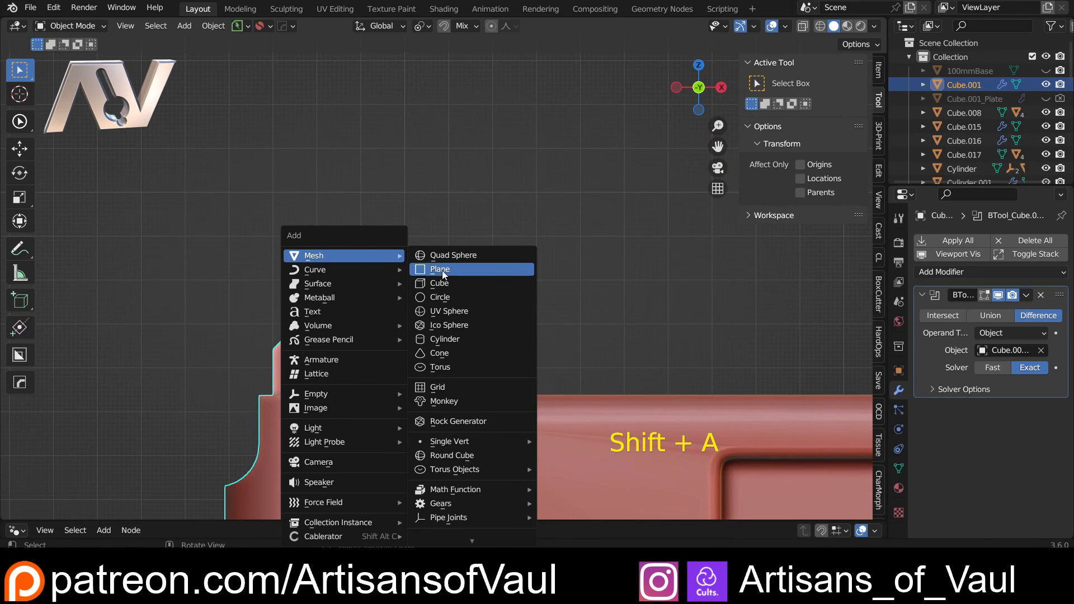
pyautogui.click(474, 277)
pyautogui.scroll(-4, 583, 422)
pyautogui.scroll(-2, 582, 424)
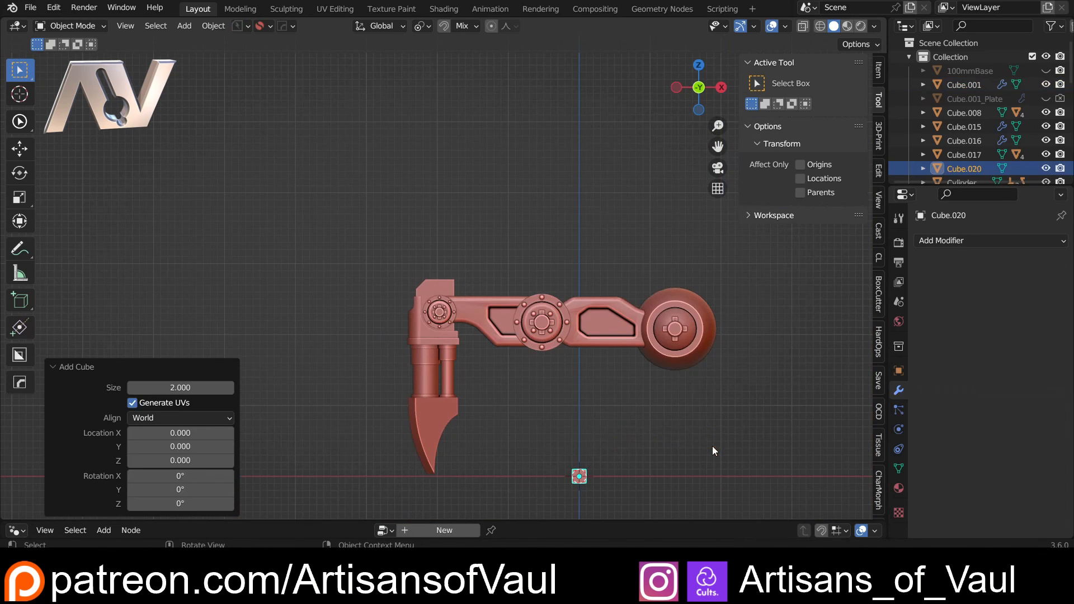
pyautogui.press('g')
pyautogui.click(568, 241)
pyautogui.scroll(10, 468, 273)
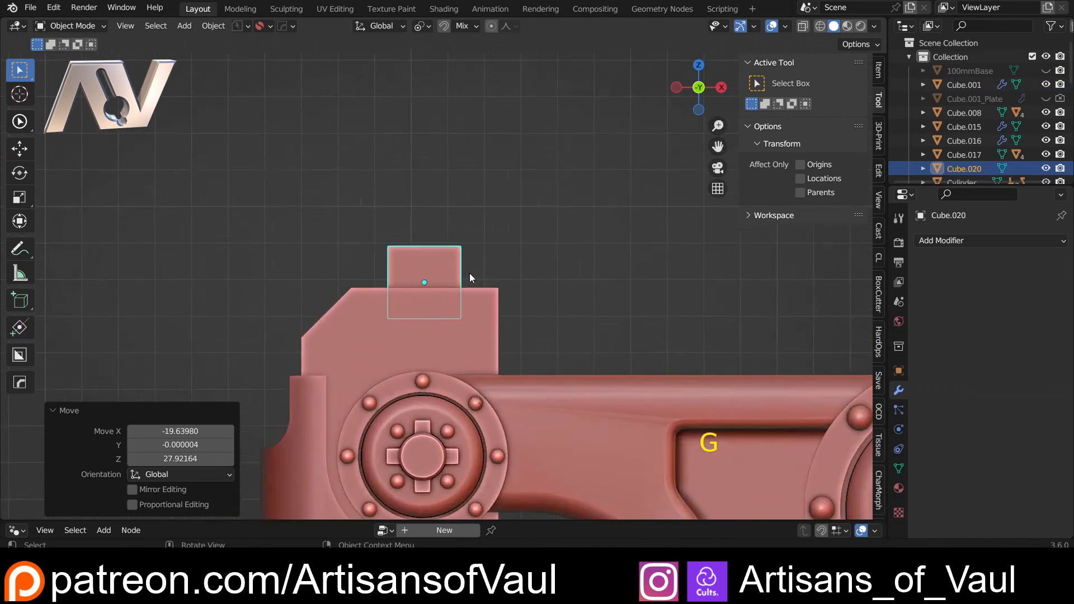
# Taper the cube into a trapezoid by moving its lower corners outward along X, and return to Object Mode.
pyautogui.press('Tab')
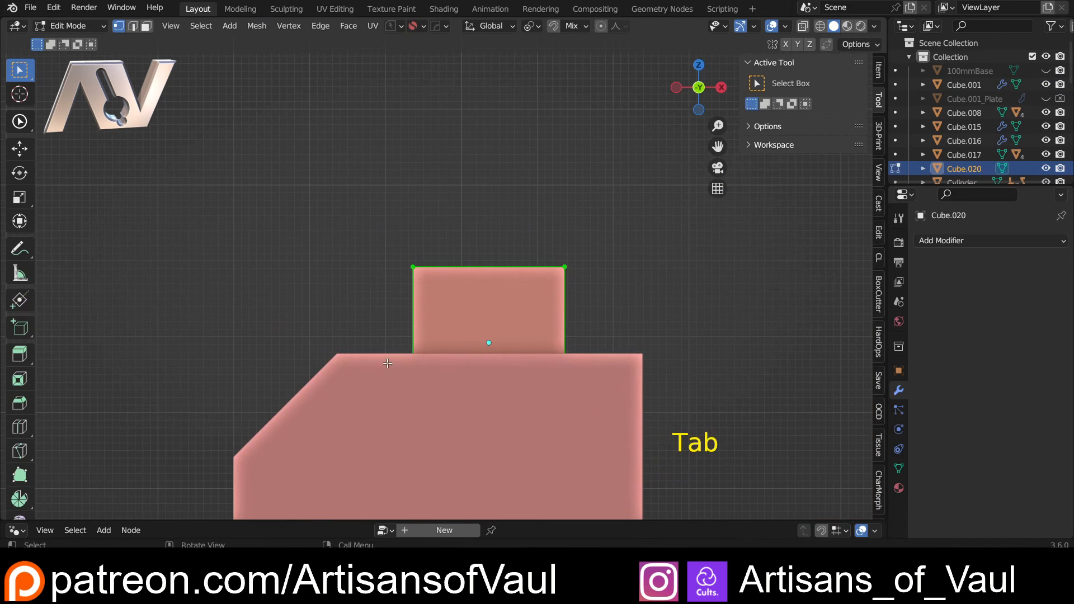
pyautogui.hotkey('shift', 'z')
pyautogui.hotkey('shift', 'z')
pyautogui.press('g')
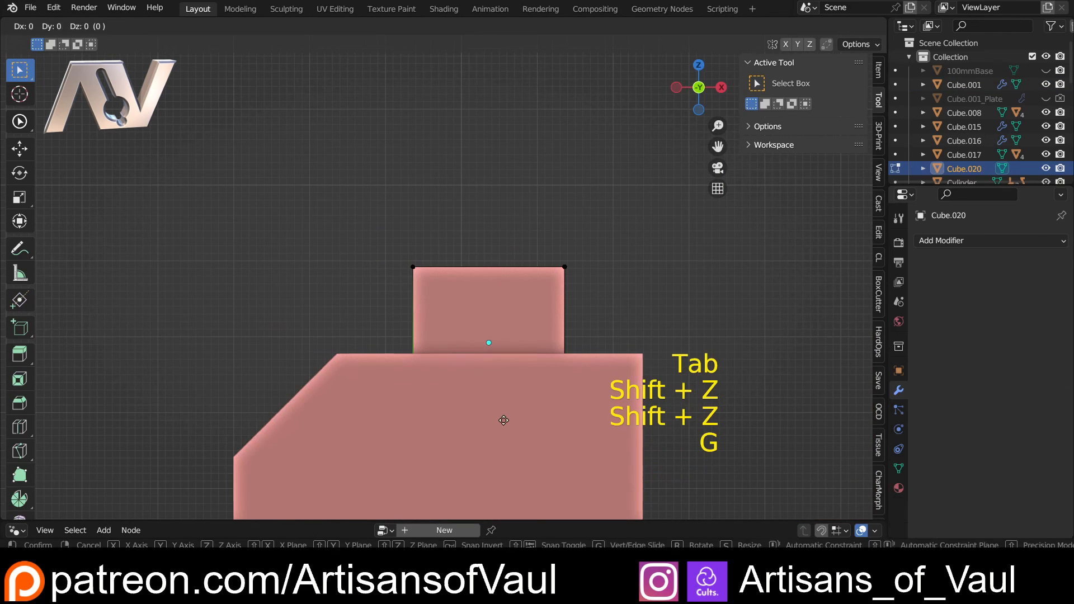
pyautogui.click(466, 427)
pyautogui.moveTo(466, 427)
pyautogui.mouseDown(button='middle')
pyautogui.moveTo(436, 311)
pyautogui.moveTo(504, 345)
pyautogui.moveTo(473, 336)
pyautogui.mouseUp(button='middle')
pyautogui.hotkey('shift', 'z')
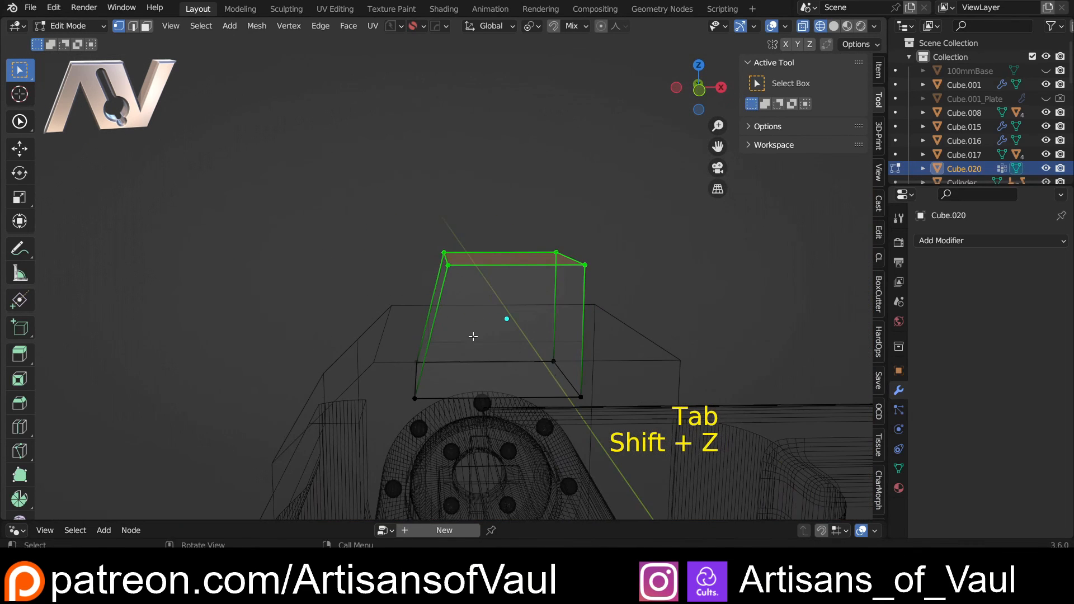
pyautogui.moveTo(542, 352)
pyautogui.mouseDown(button='middle')
pyautogui.moveTo(554, 391)
pyautogui.moveTo(547, 365)
pyautogui.moveTo(564, 354)
pyautogui.mouseUp(button='middle')
pyautogui.hotkey('shift', 'z')
pyautogui.press('g')
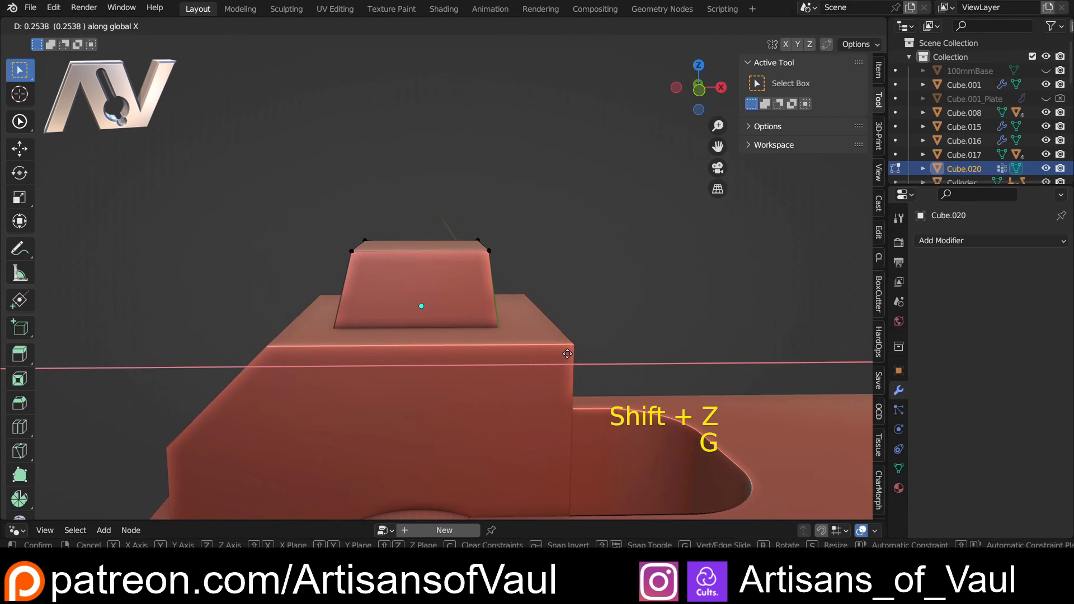
pyautogui.click(567, 354)
pyautogui.press('Tab')
# Reposition the tapered block on top of the joint block and scale it to 0.731.
pyautogui.click(698, 88)
pyautogui.press('g')
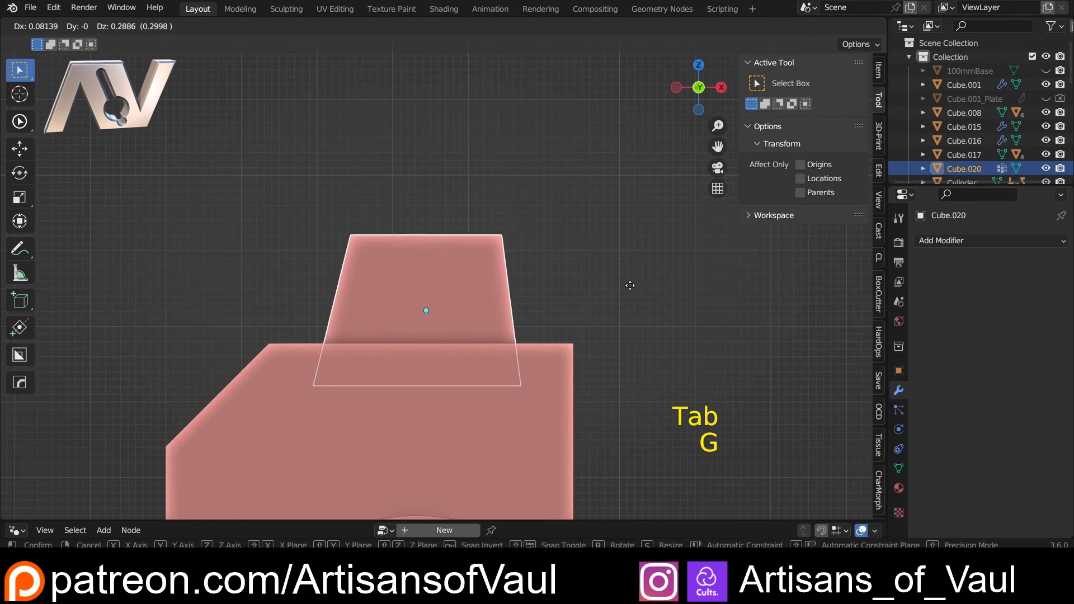
pyautogui.click(633, 274)
pyautogui.hotkey('ctrl', 'q')
pyautogui.press('s')
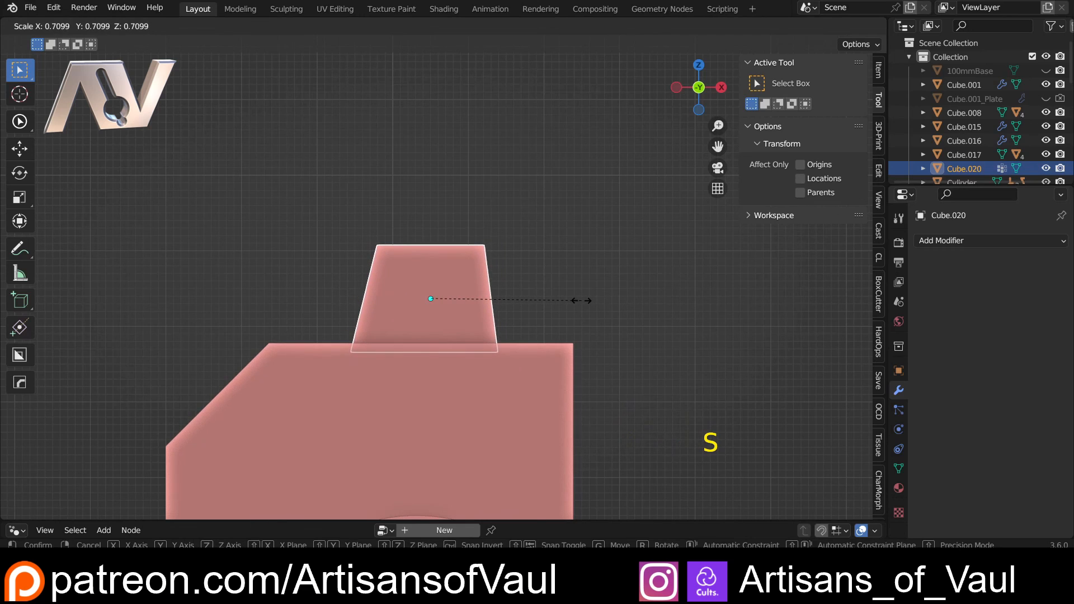
pyautogui.click(583, 300)
# Bevel the tapered block's two top edges with a width of 0.915 and 32 segments, and return to Object Mode.
pyautogui.moveTo(585, 301); pyautogui.dragTo(444, 319, button='middle')
pyautogui.press('Tab')
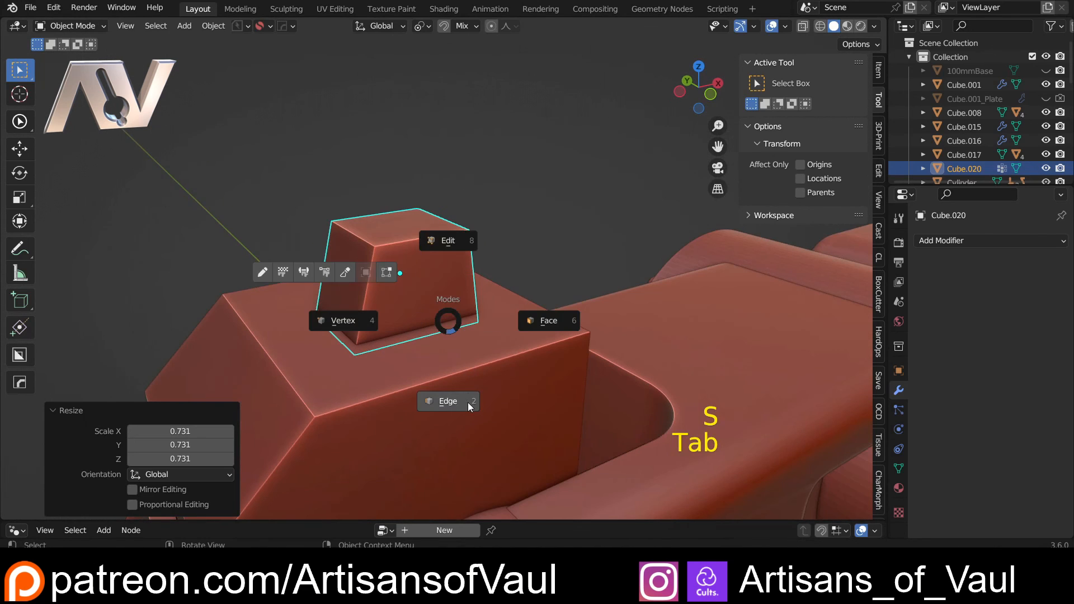
pyautogui.hotkey('ctrl', 'b')
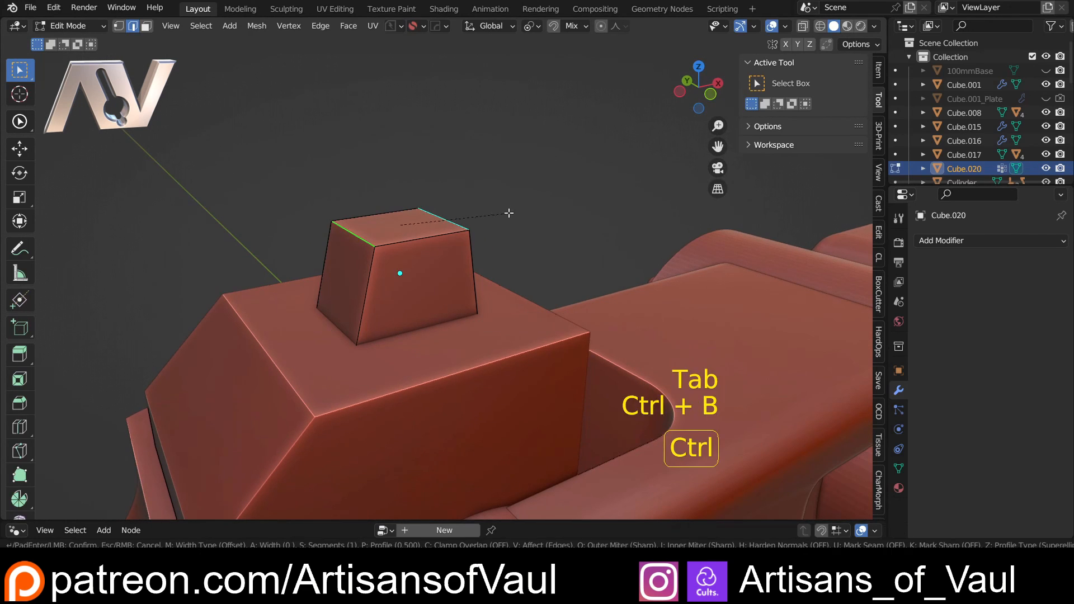
pyautogui.scroll(2, 556, 205)
pyautogui.click(556, 205)
pyautogui.keyDown('alt'); pyautogui.moveTo(556, 205); pyautogui.dragTo(485, 201, button='middle'); pyautogui.keyUp('alt')
pyautogui.press('Tab')
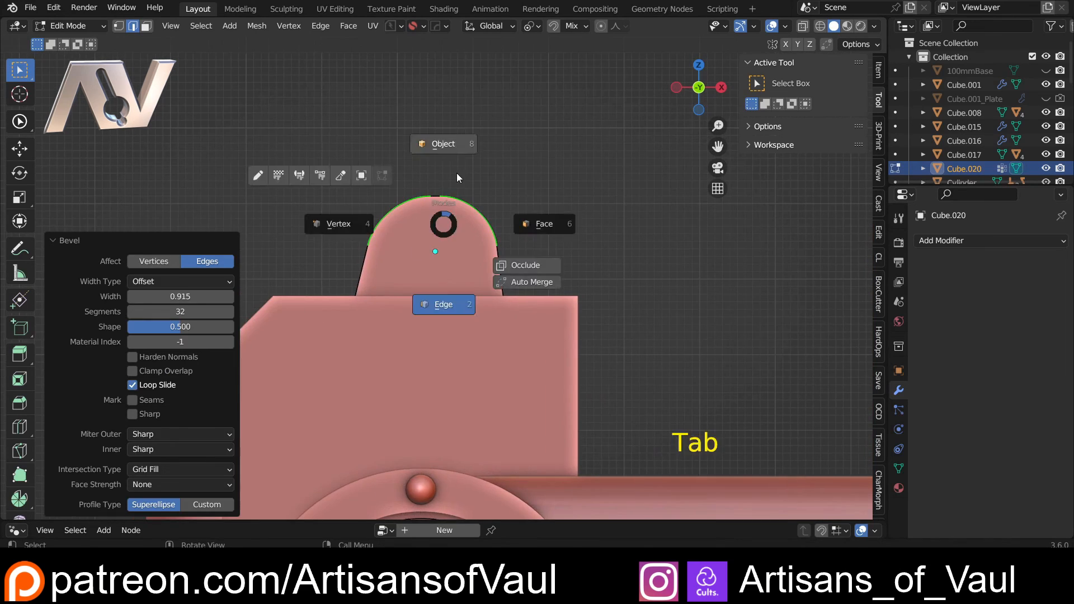
pyautogui.scroll(-1, 492, 246)
# Cut a round hole through the rounded lug with BoxCutter's circle shape.
pyautogui.press('Delete')
pyautogui.hotkey('alt', 'w')
pyautogui.press('d')
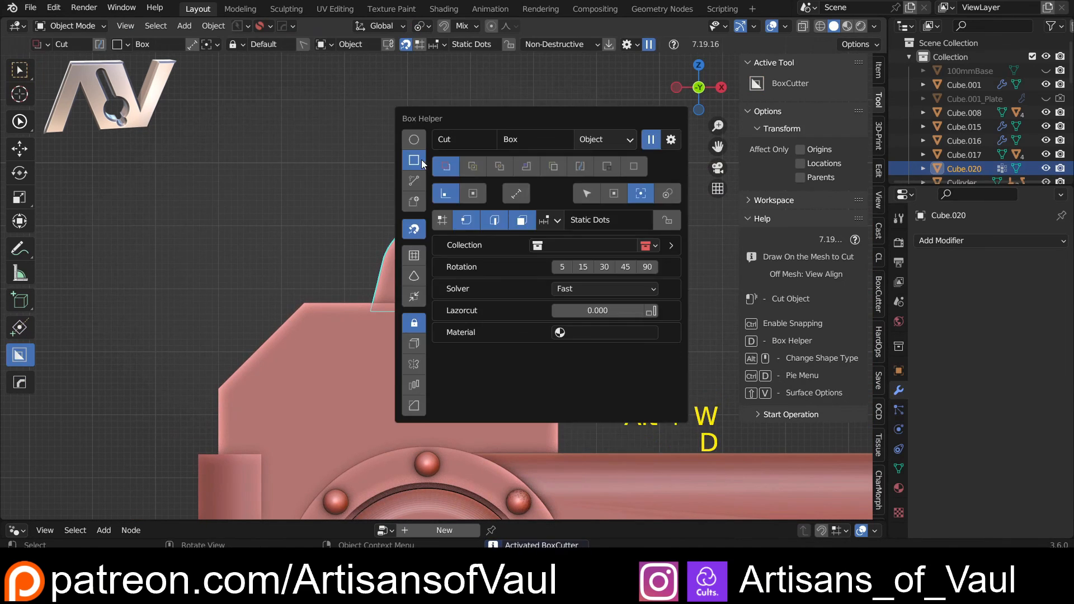
pyautogui.click(418, 142)
pyautogui.scroll(2, 441, 279)
pyautogui.moveTo(440, 285); pyautogui.dragTo(479, 274)
# Reveal the hole's cutter with Ever Scroll and shift it slightly within the lug.
pyautogui.press('q')
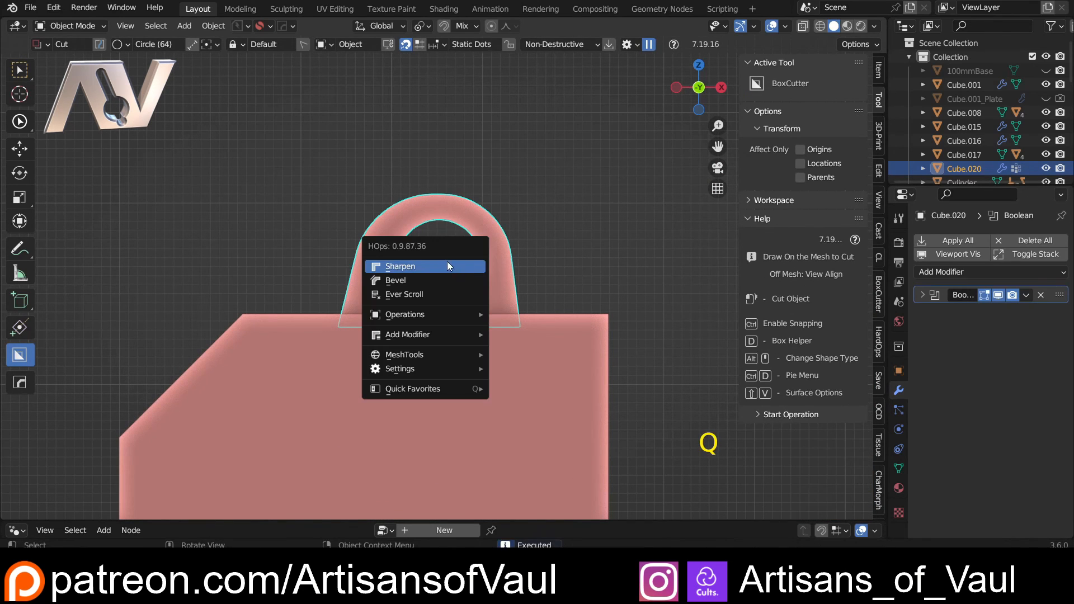
pyautogui.click(418, 294)
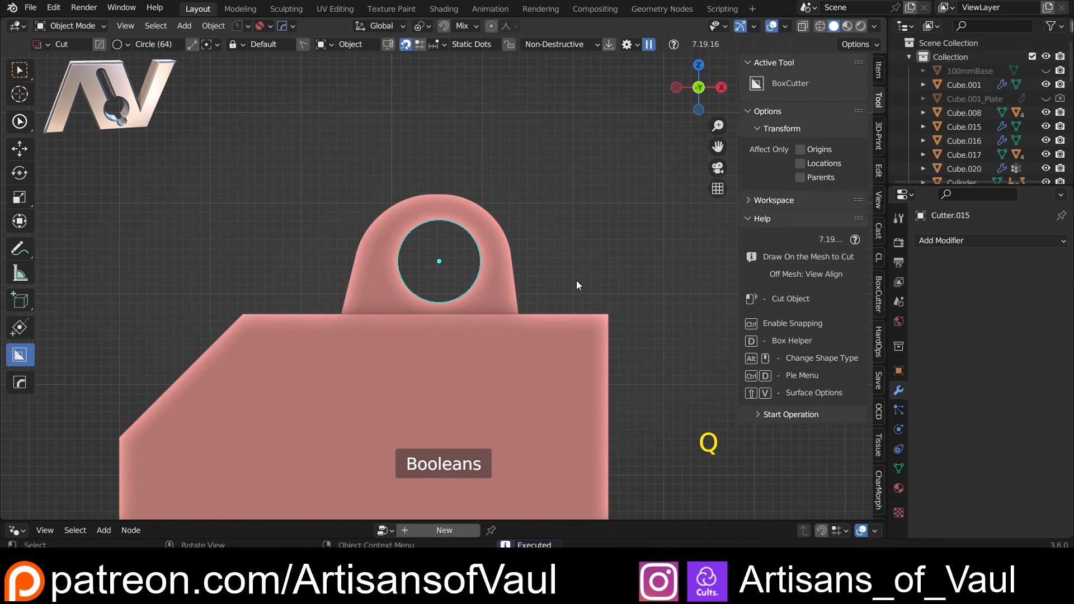
pyautogui.press('g')
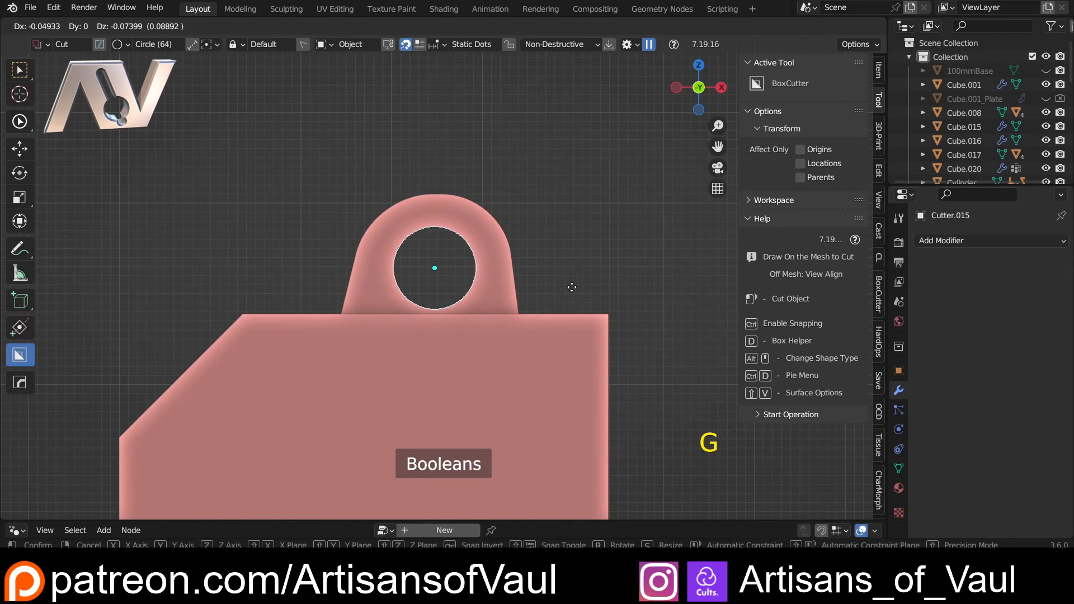
pyautogui.press('Escape')
# Scale the hole cutter to 0.805 on its local X and Y axes and nudge it to the centre of the lug.
pyautogui.hotkey('ctrl', 'z')
pyautogui.press('s')
pyautogui.hotkey('shift', 'z')
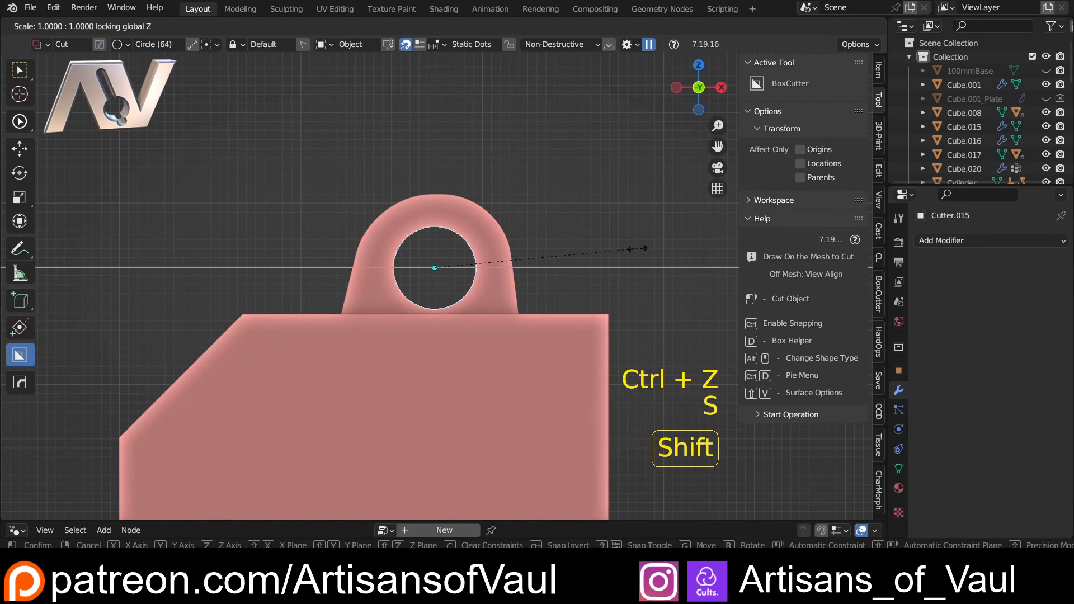
pyautogui.hotkey('shift', 'z')
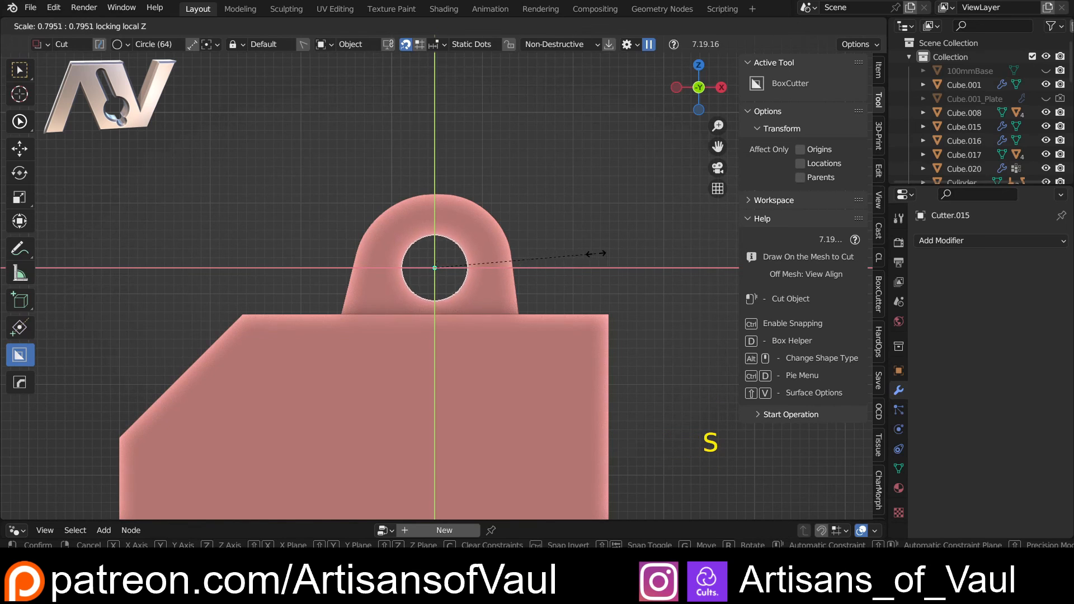
pyautogui.click(598, 257)
pyautogui.press('g')
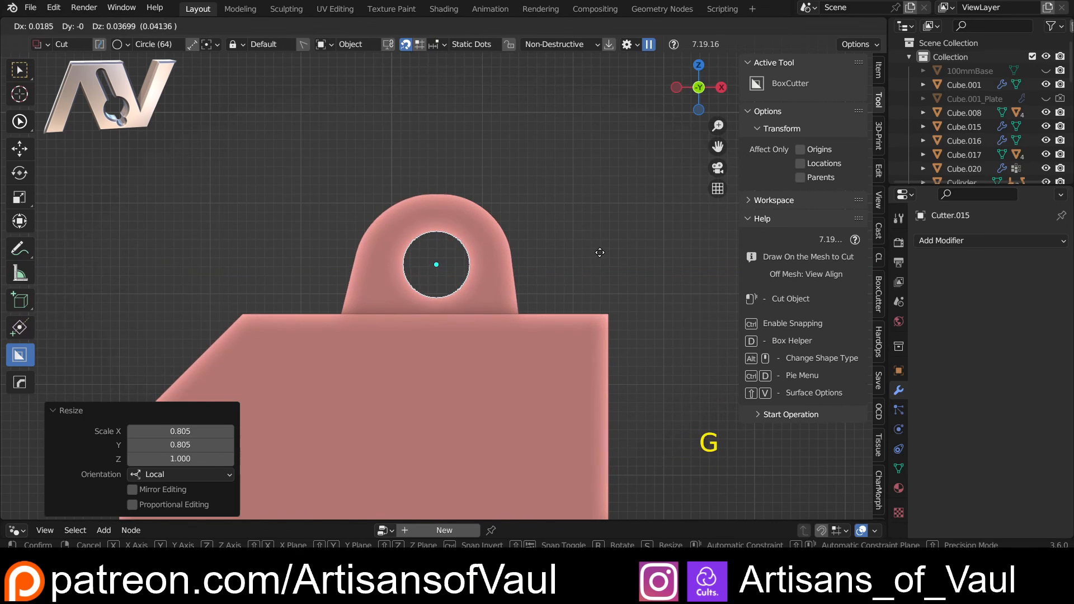
pyautogui.click(598, 251)
# Clear the selection, switch back to the Select Box tool and inspect the whole leg from several angles.
pyautogui.scroll(-9, 556, 261)
pyautogui.click(445, 271)
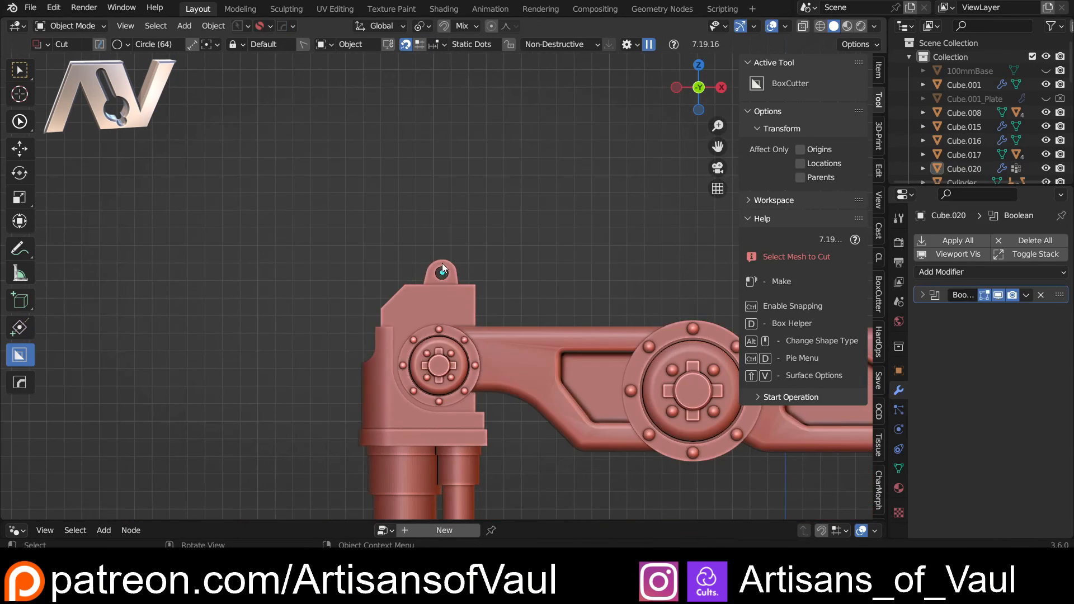
pyautogui.scroll(-3, 503, 252)
pyautogui.keyDown('shift'); pyautogui.moveTo(527, 246); pyautogui.dragTo(456, 213, button='middle'); pyautogui.keyUp('shift')
pyautogui.moveTo(380, 241); pyautogui.dragTo(425, 259, button='middle')
pyautogui.click(432, 274)
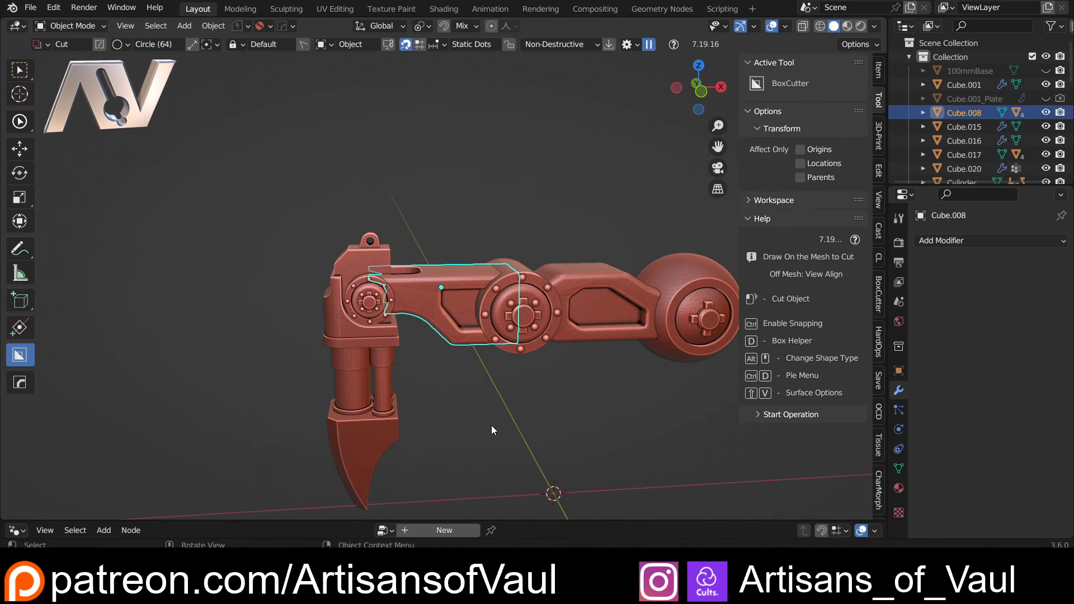
pyautogui.click(491, 427)
pyautogui.scroll(-3, 491, 428)
pyautogui.moveTo(491, 425); pyautogui.dragTo(381, 363, button='middle')
pyautogui.press('w')
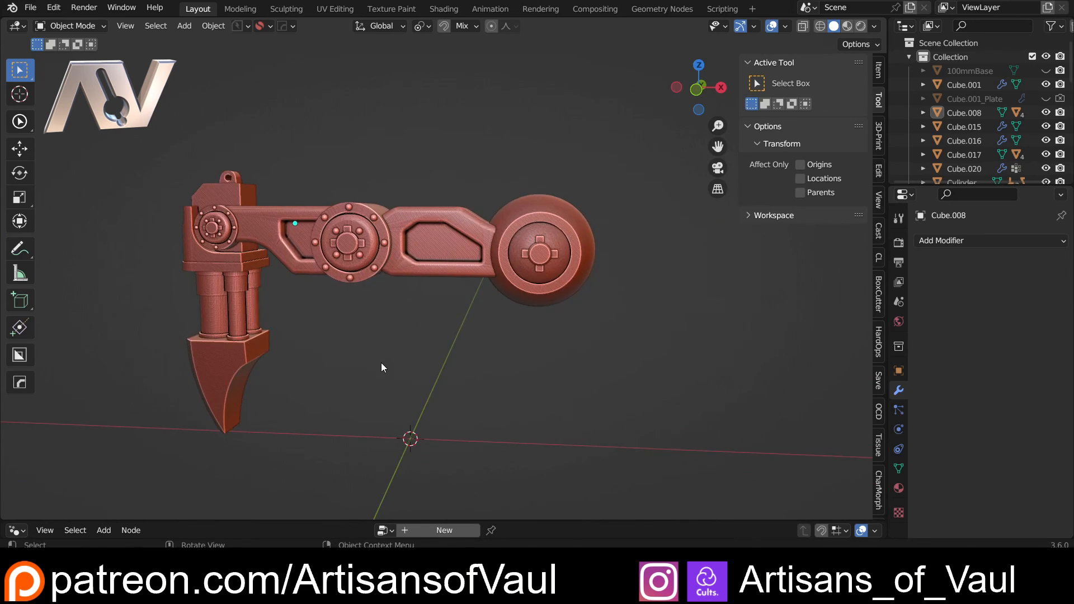
pyautogui.scroll(5, 386, 361)
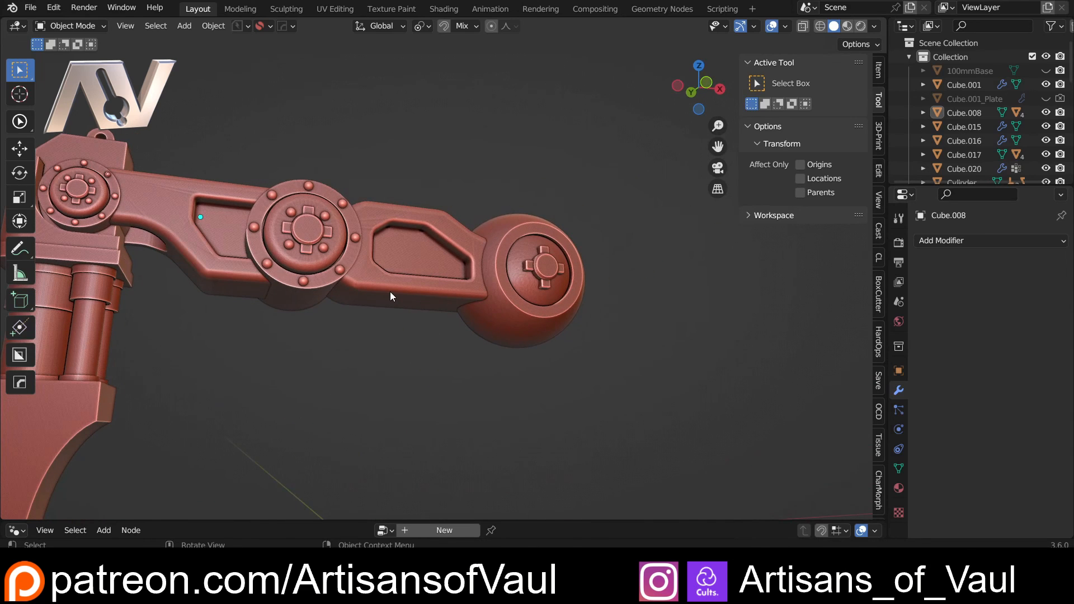
pyautogui.scroll(-4, 390, 296)
pyautogui.moveTo(422, 273); pyautogui.dragTo(365, 365, button='middle')
pyautogui.scroll(3, 374, 304)
pyautogui.scroll(-2, 365, 365)
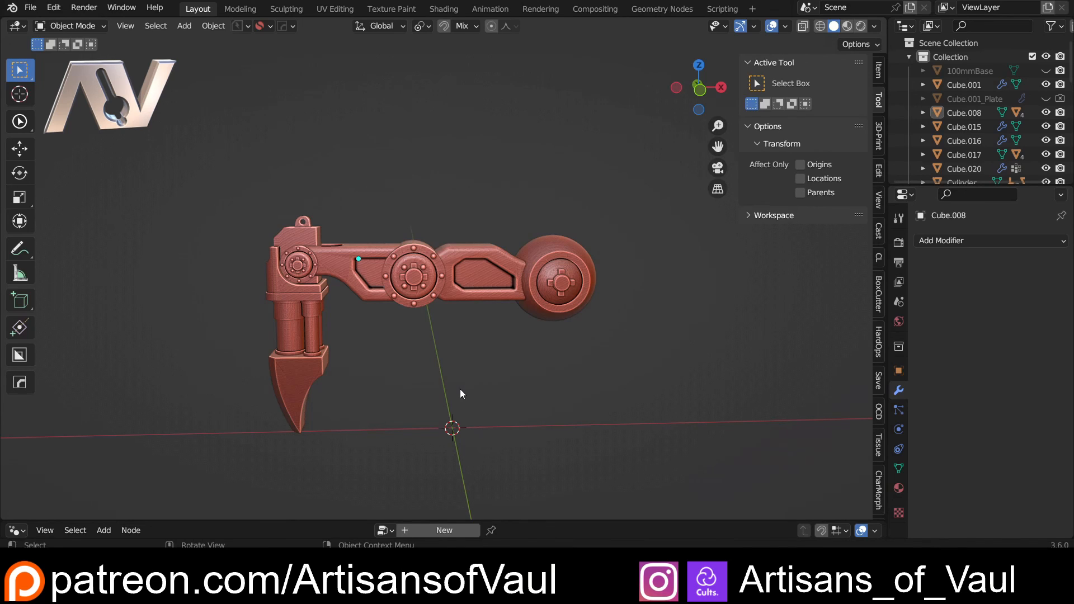
pyautogui.hotkey('shift', 'Tab')
pyautogui.moveTo(463, 384)
pyautogui.mouseDown(button='middle')
pyautogui.moveTo(454, 363)
pyautogui.moveTo(497, 343)
pyautogui.moveTo(431, 379)
pyautogui.moveTo(431, 408)
pyautogui.moveTo(473, 384)
pyautogui.mouseUp(button='middle')
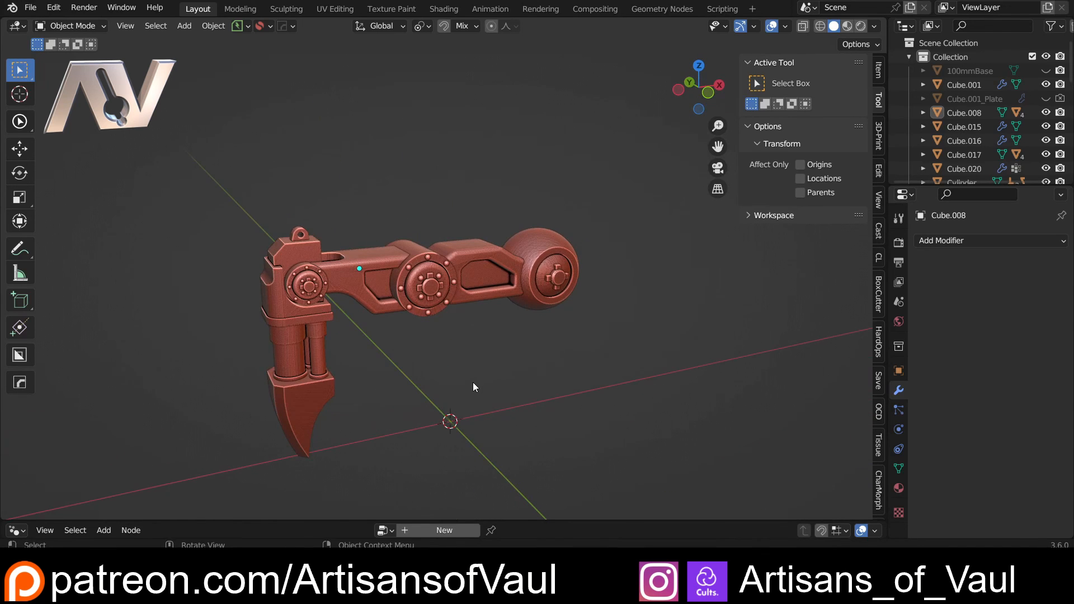